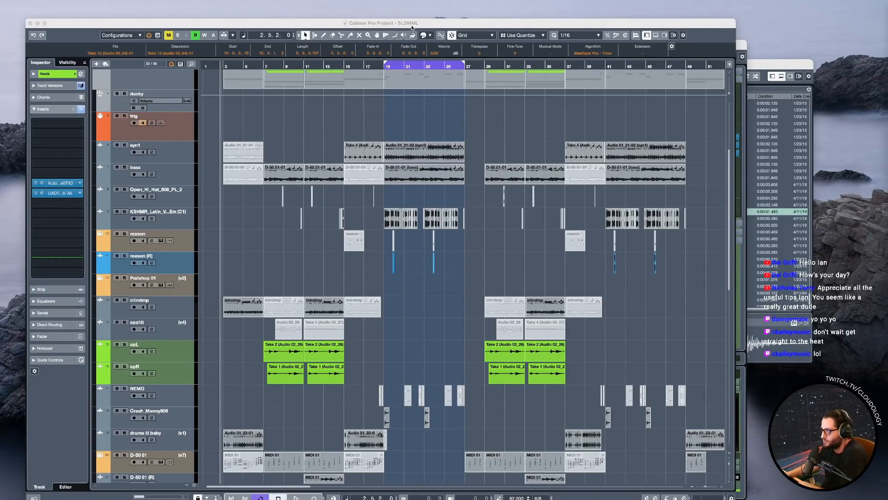
Play the arrangement from the playhead near bar 2 and stop after listening to it.
{"action": "left_click_drag", "start_coordinate": [412, 26], "coordinate": [414, 20]}
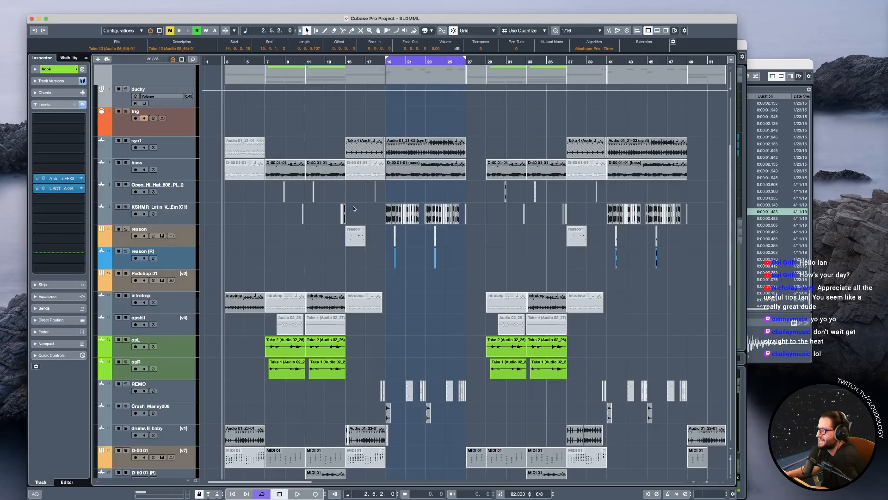
{"action": "scroll", "coordinate": [312, 296], "scroll_direction": "down", "scroll_amount": 6}
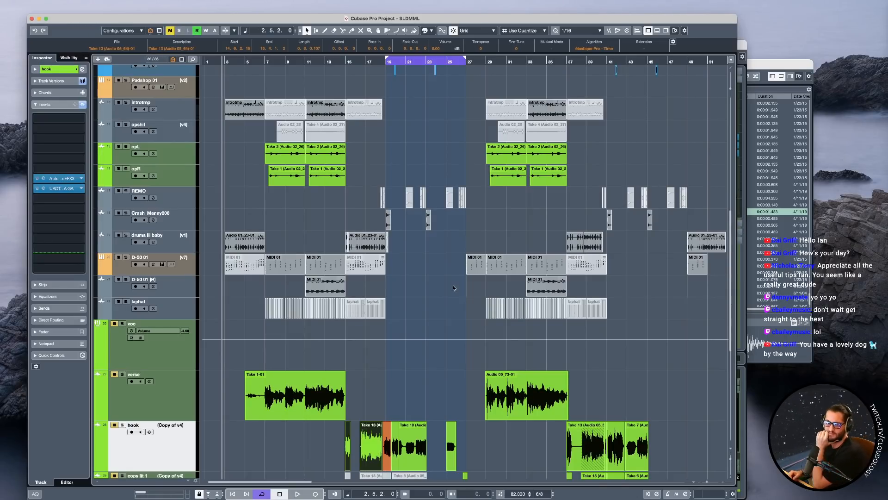
{"action": "key", "text": "space"}
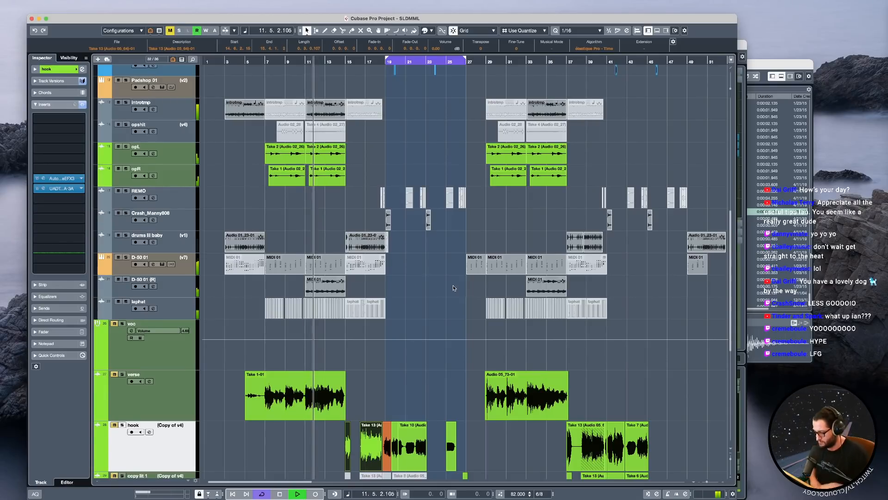
{"action": "key", "text": "space"}
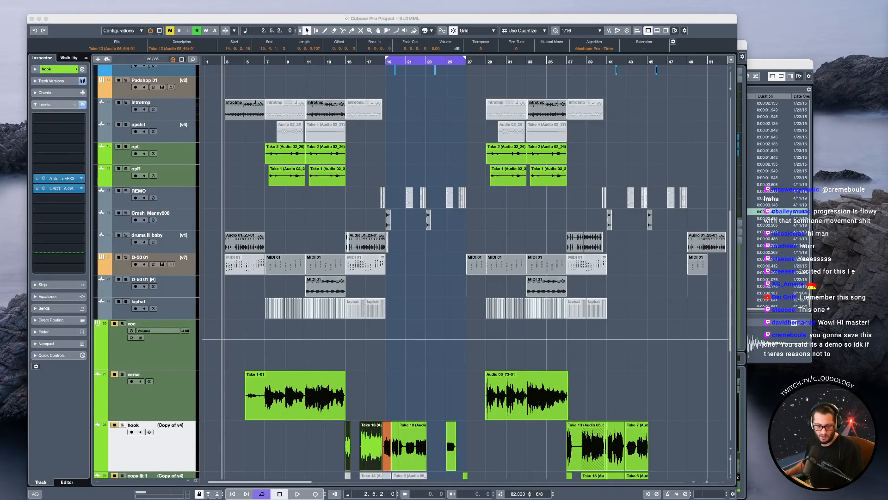
Switch to the YouTube window, enlarge it, and play the "hangin (8.1.2020)" stream from around 2:28:27 before pausing.
{"action": "left_click_drag", "start_coordinate": [1, 491], "coordinate": [473, 180]}
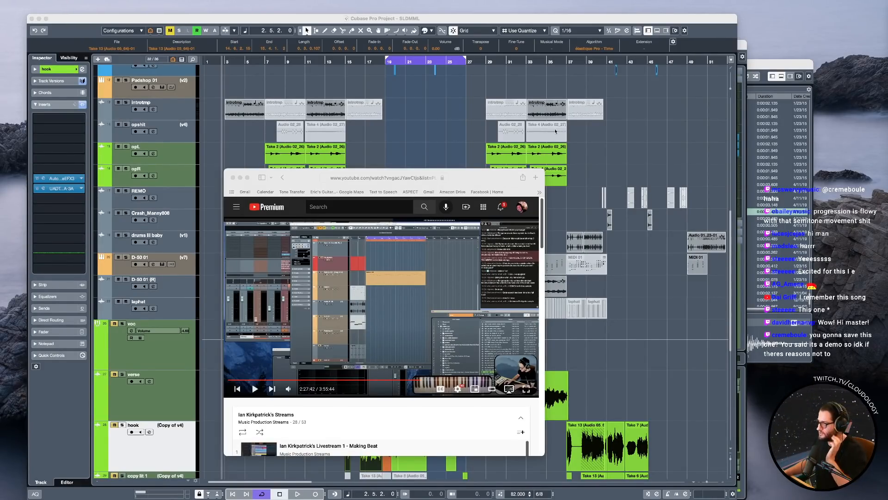
{"action": "left_click_drag", "start_coordinate": [541, 173], "coordinate": [650, 132]}
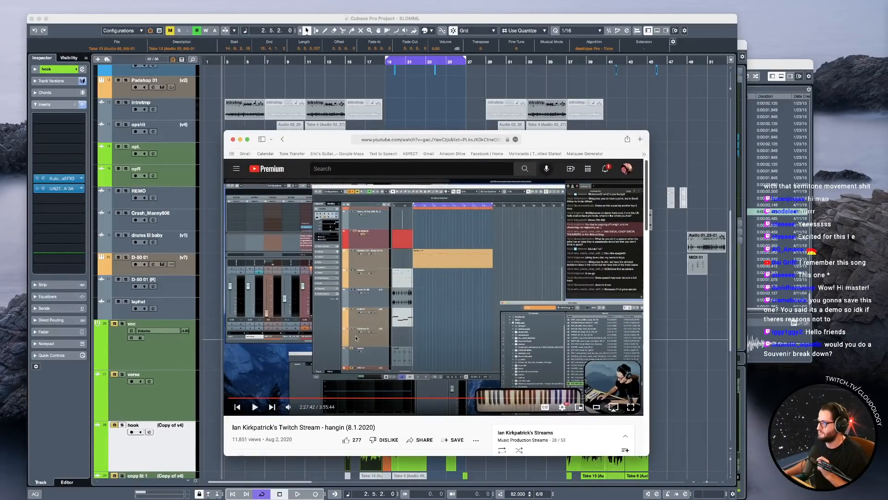
{"action": "scroll", "coordinate": [371, 403], "scroll_direction": "down", "scroll_amount": 3}
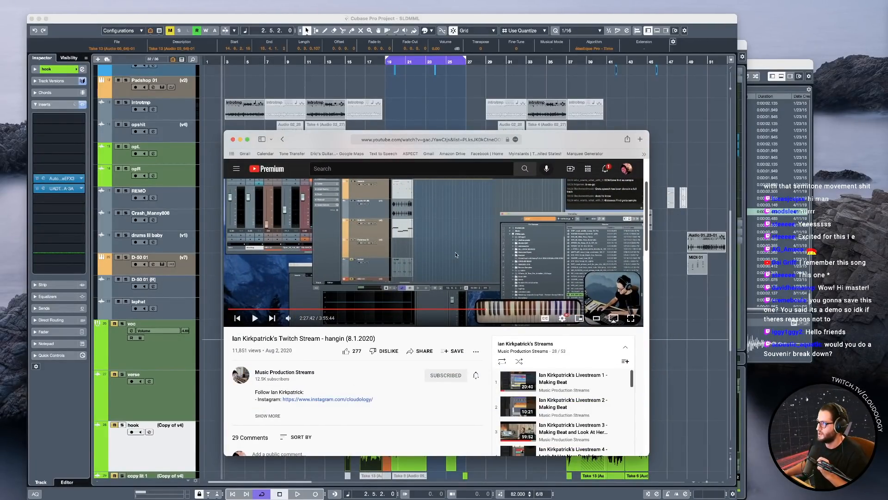
{"action": "scroll", "coordinate": [536, 301], "scroll_direction": "up", "scroll_amount": 2}
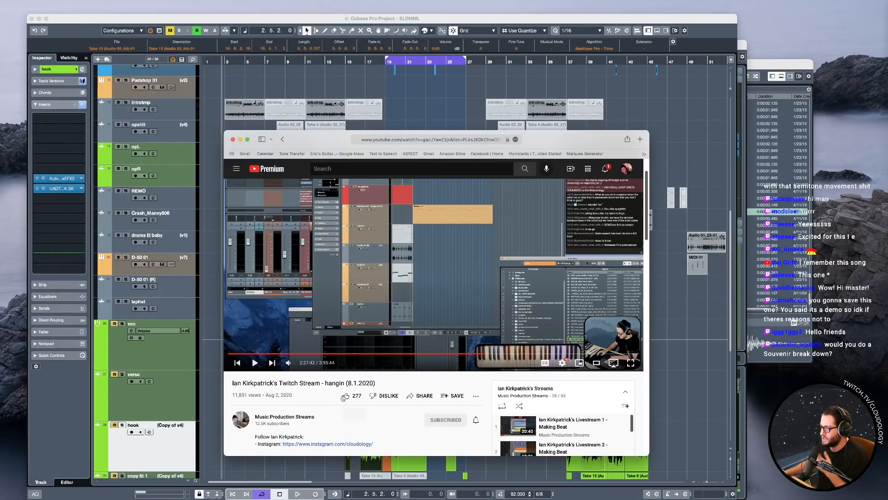
{"action": "left_click", "coordinate": [255, 363]}
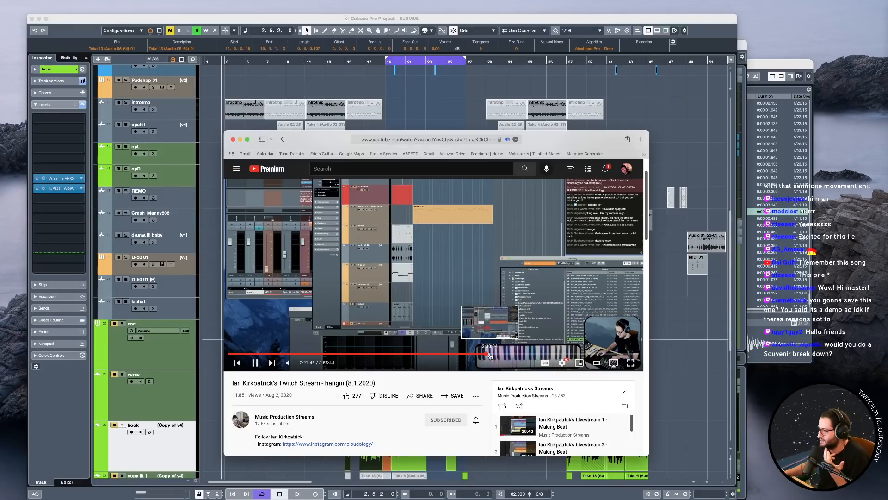
{"action": "left_click", "coordinate": [255, 363]}
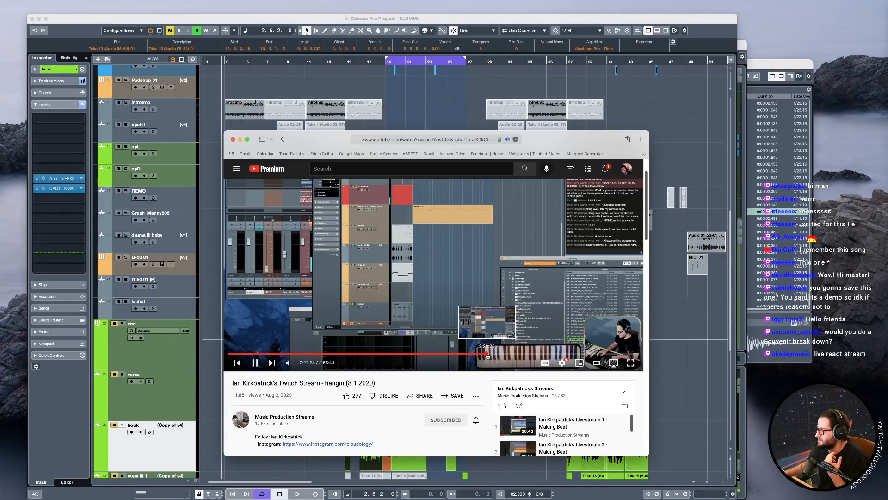
{"action": "left_click", "coordinate": [487, 354]}
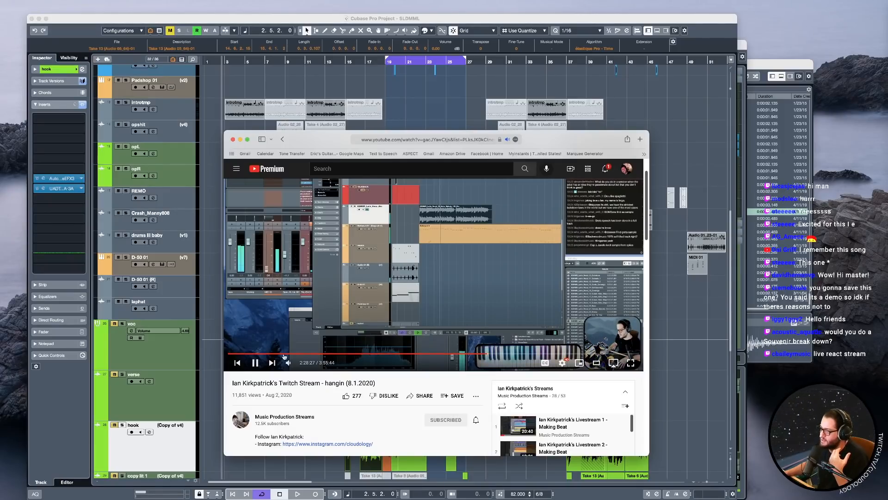
{"action": "left_click", "coordinate": [256, 363]}
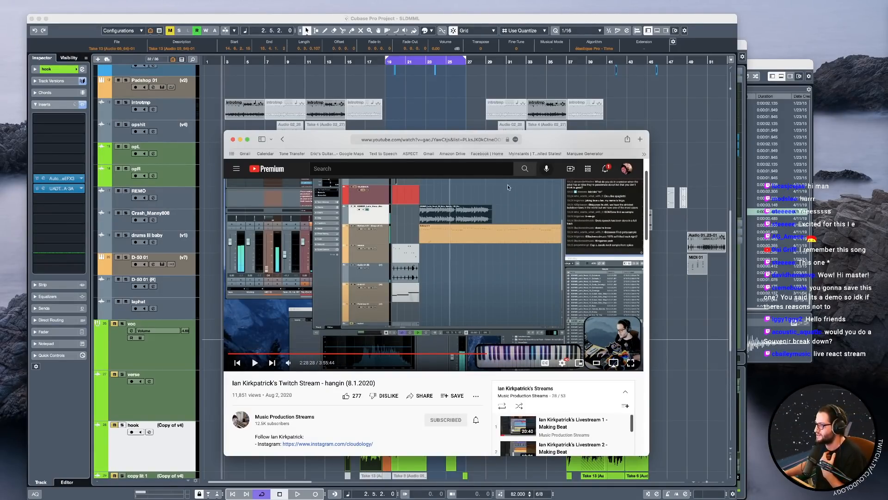
Copy the share link of the "hangin (8.1.2020)" YouTube stream and close the browser window.
{"action": "left_click", "coordinate": [421, 395]}
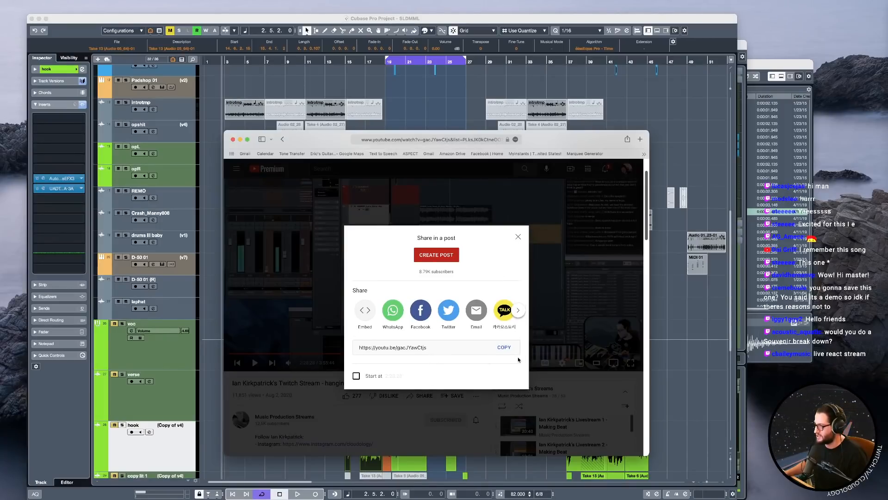
{"action": "left_click", "coordinate": [504, 348]}
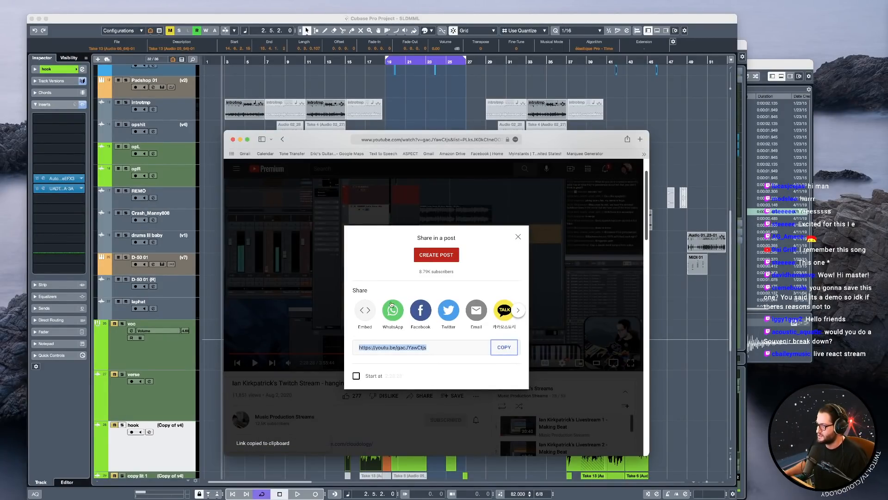
{"action": "left_click_drag", "start_coordinate": [331, 145], "coordinate": [319, 148]}
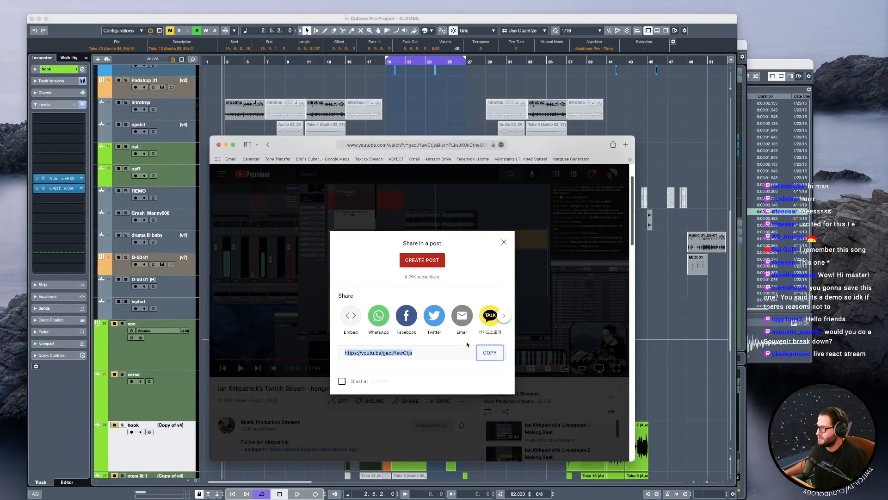
{"action": "left_click", "coordinate": [220, 145]}
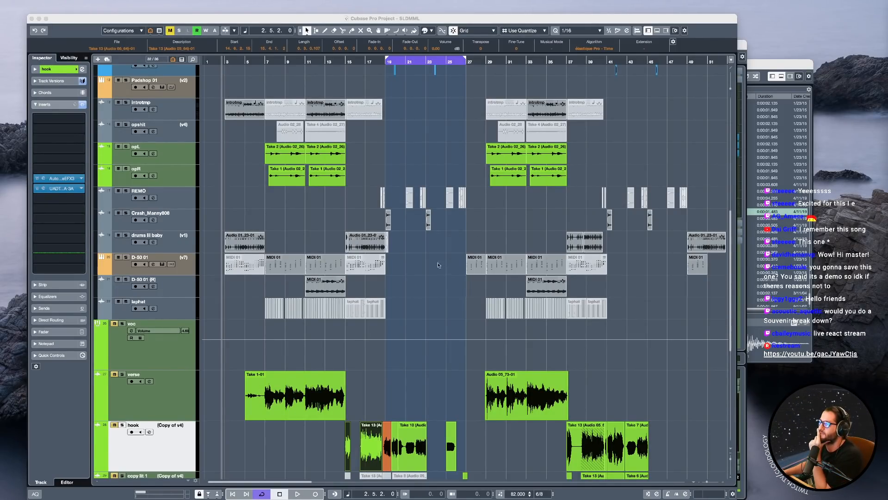
Select the instru folder track, collapse it, and expand it again to view its tracks.
{"action": "left_click", "coordinate": [282, 205]}
{"action": "scroll", "coordinate": [282, 204], "scroll_direction": "up", "scroll_amount": 5}
{"action": "scroll", "coordinate": [282, 205], "scroll_direction": "up", "scroll_amount": 4}
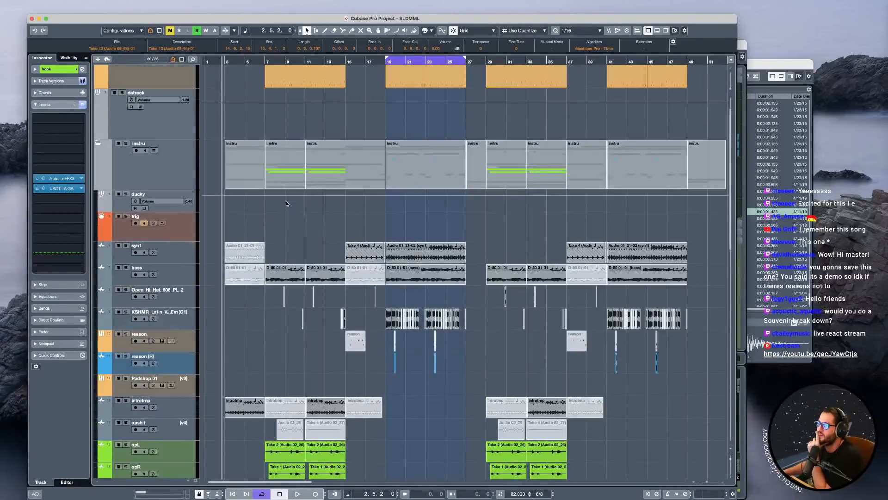
{"action": "left_click", "coordinate": [124, 168]}
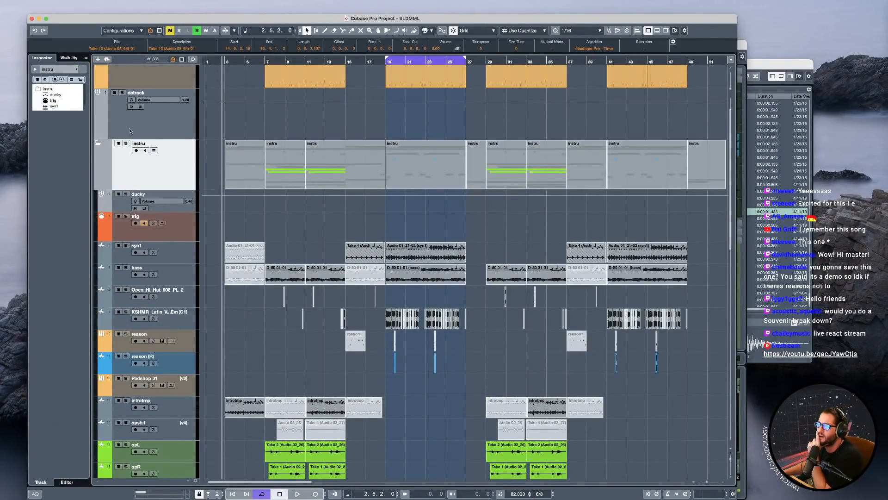
{"action": "left_click", "coordinate": [96, 143]}
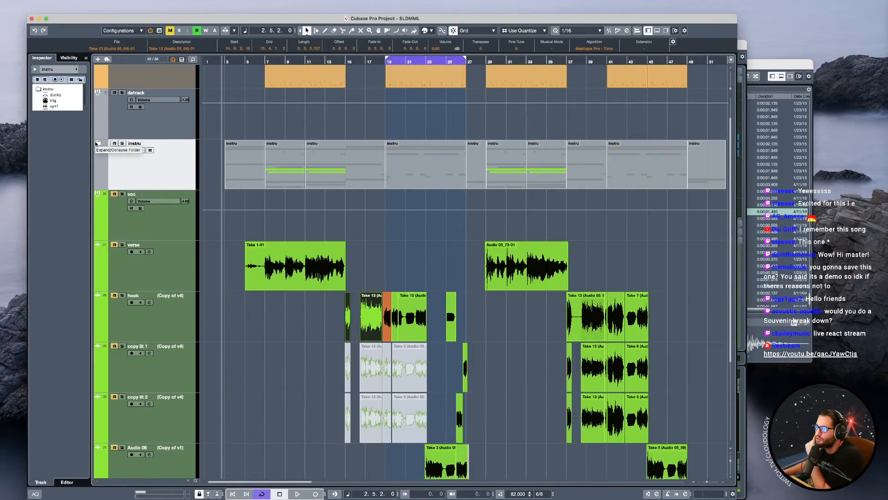
{"action": "left_click", "coordinate": [96, 144]}
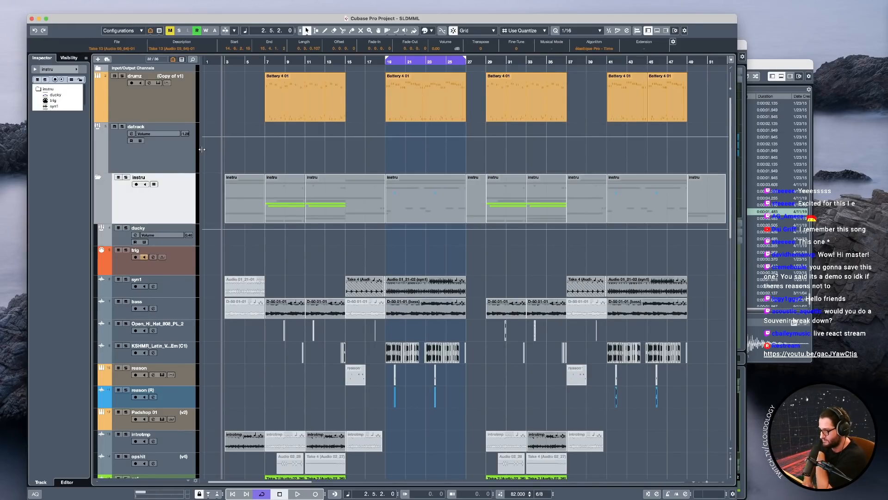
Select the KSHMR Latin vocal track and play the arrangement from bar 15 into the looped section.
{"action": "left_click", "coordinate": [384, 62]}
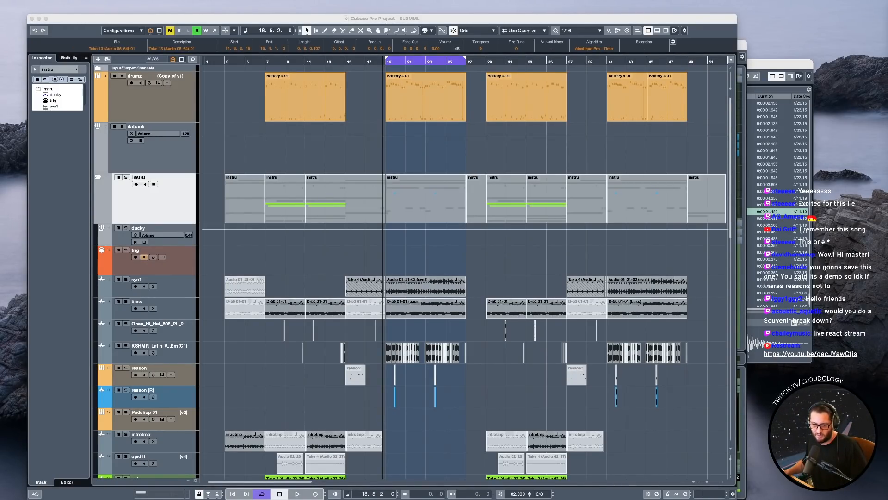
{"action": "left_click_drag", "start_coordinate": [453, 23], "coordinate": [454, 21]}
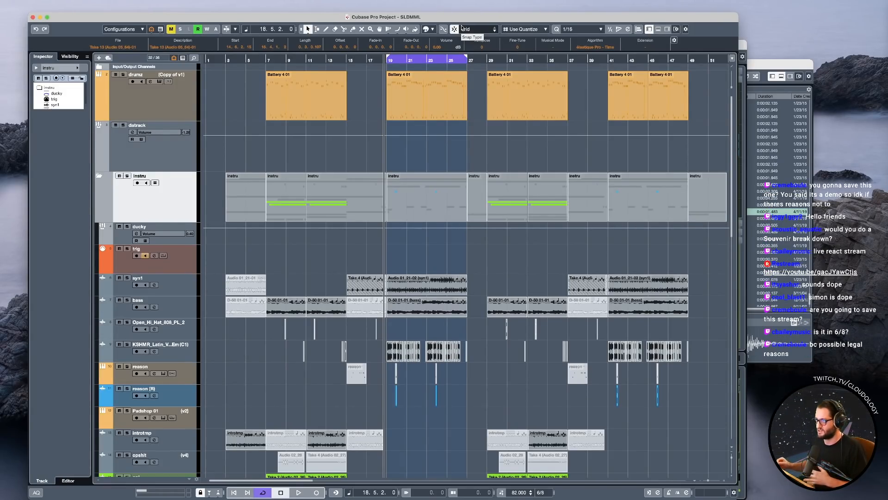
{"action": "scroll", "coordinate": [397, 226], "scroll_direction": "down", "scroll_amount": 4}
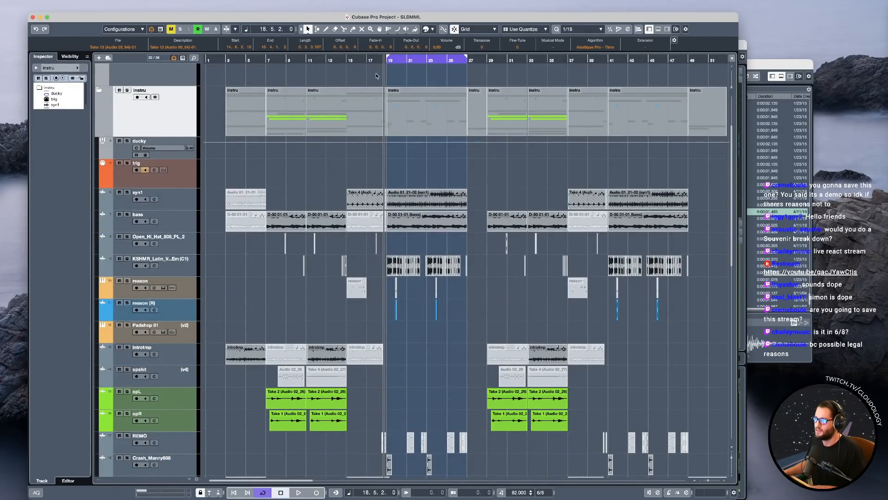
{"action": "left_click", "coordinate": [347, 60]}
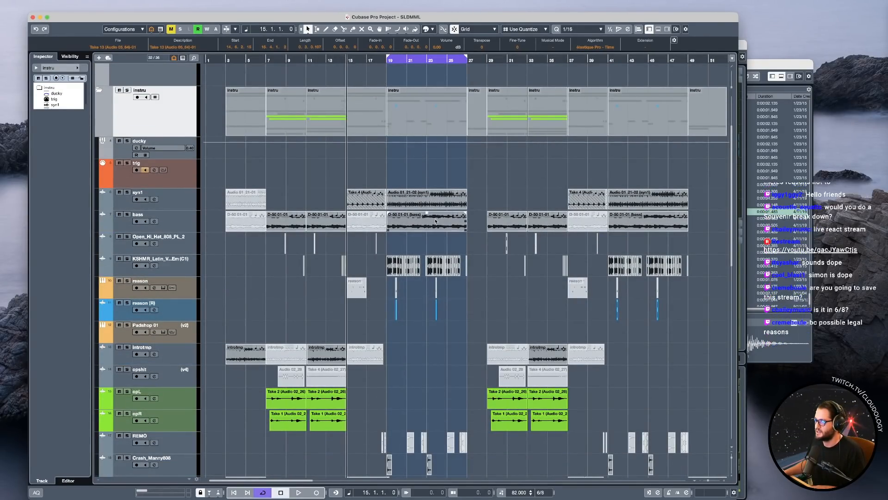
{"action": "left_click", "coordinate": [187, 274]}
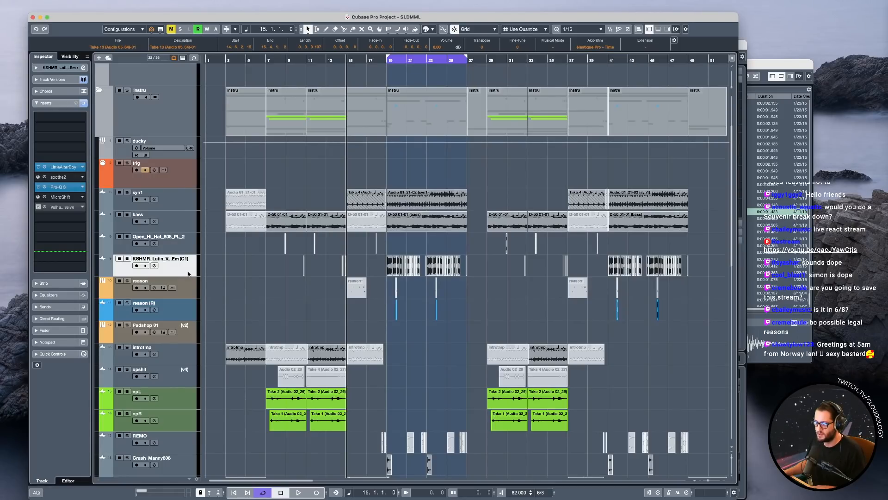
{"action": "key", "text": "space"}
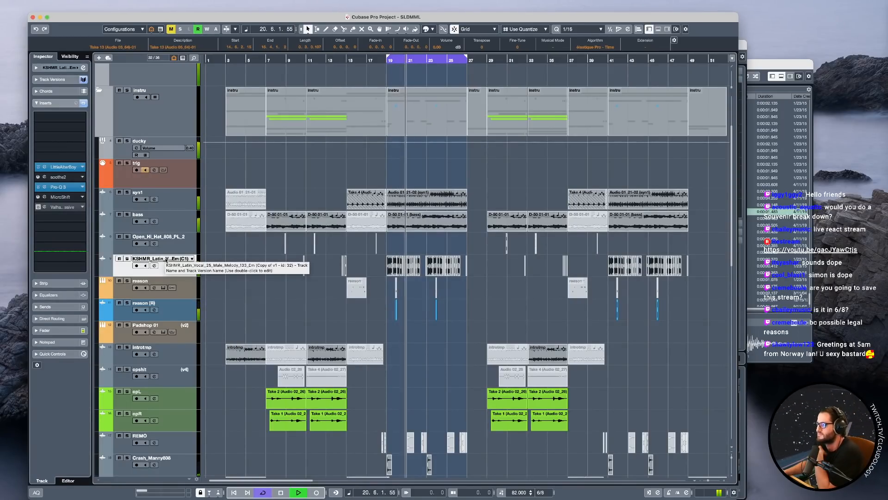
{"action": "scroll", "coordinate": [420, 273], "scroll_direction": "up", "scroll_amount": 8}
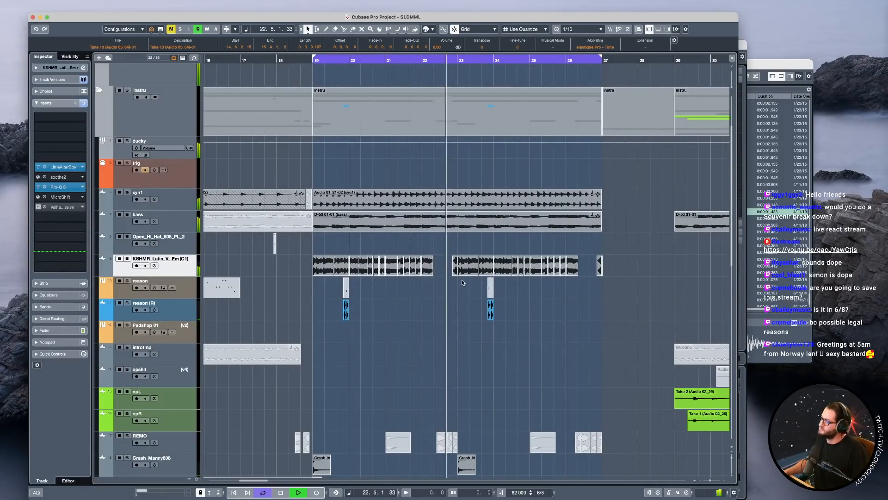
Select the REMO track clips just before bar 23 and listen to the looped section.
{"action": "key", "text": "space"}
{"action": "left_click_drag", "start_coordinate": [435, 416], "coordinate": [467, 443]}
{"action": "left_click", "coordinate": [426, 411]}
{"action": "key", "text": "space"}
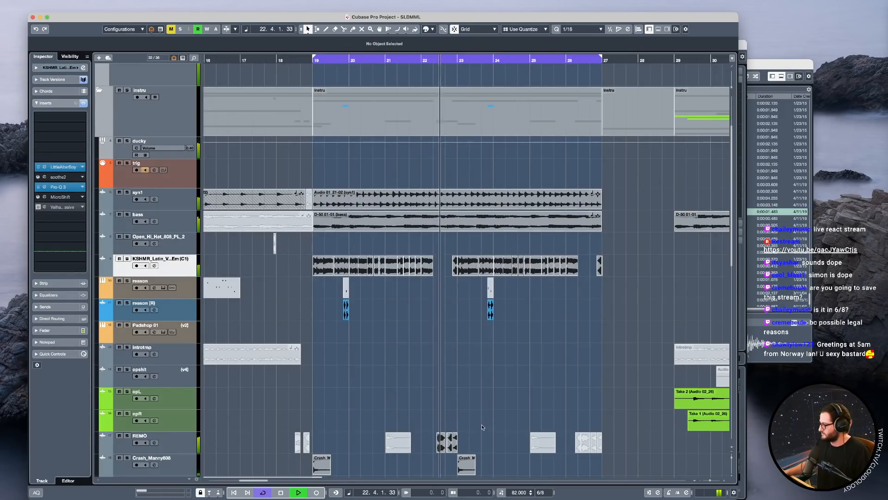
{"action": "left_click", "coordinate": [439, 446]}
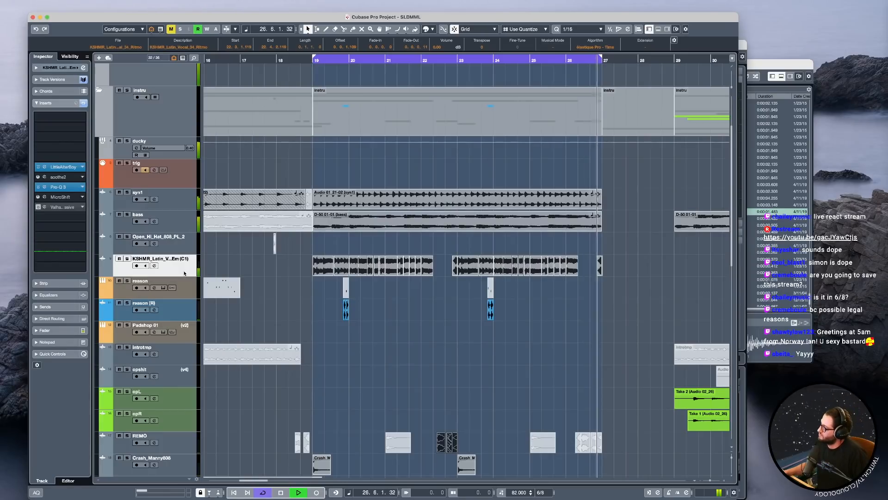
Solo the KSHMR Latin vocal track, play it from the loop start at bar 19, and turn the solo off.
{"action": "key", "text": "space"}
{"action": "key", "text": "s"}
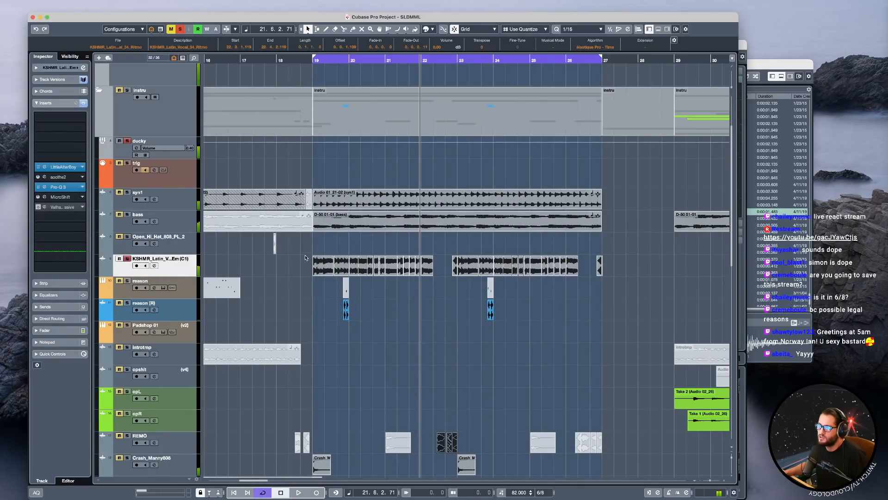
{"action": "left_click", "coordinate": [304, 259]}
{"action": "key", "text": "KP_1"}
{"action": "key", "text": "space"}
{"action": "scroll", "coordinate": [332, 277], "scroll_direction": "up", "scroll_amount": 3}
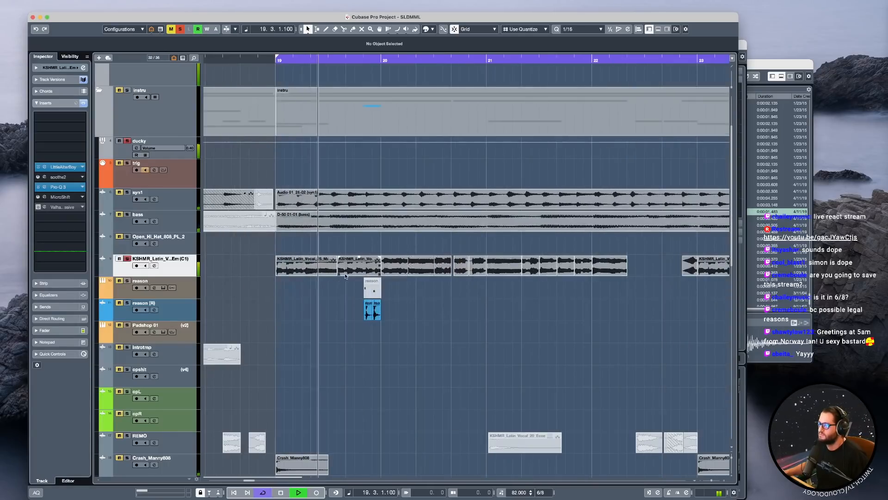
{"action": "key", "text": "space"}
{"action": "key", "text": "s"}
Place the playhead just before bar 19, then activate and open the ValhallaSupermassive insert on the KSHMR Latin vocal track.
{"action": "scroll", "coordinate": [396, 321], "scroll_direction": "down", "scroll_amount": 4}
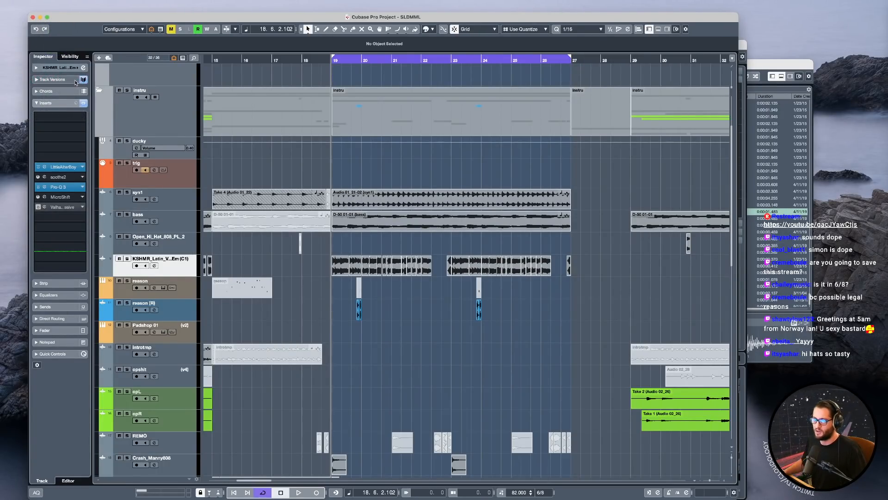
{"action": "left_click", "coordinate": [317, 178]}
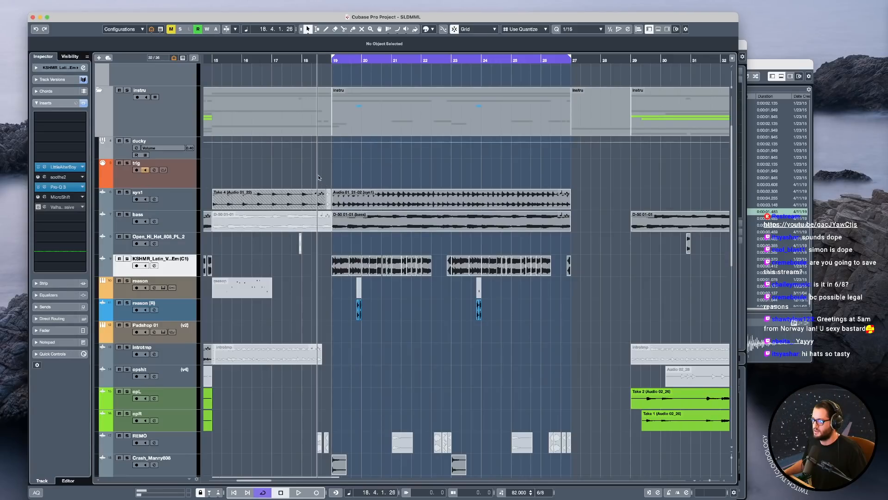
{"action": "left_click", "coordinate": [55, 208]}
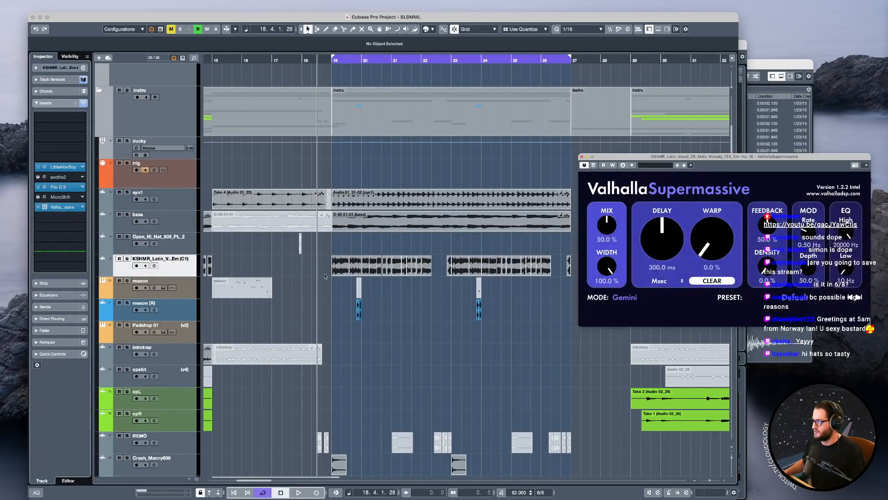
{"action": "left_click_drag", "start_coordinate": [694, 157], "coordinate": [670, 171]}
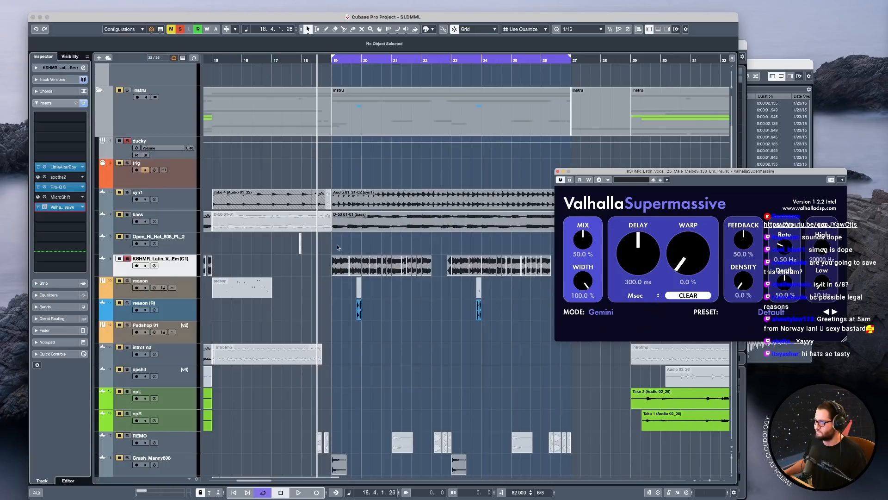
Play the looped section and lower the KSHMR Latin vocal track's volume to -11.1 dB.
{"action": "key", "text": "space"}
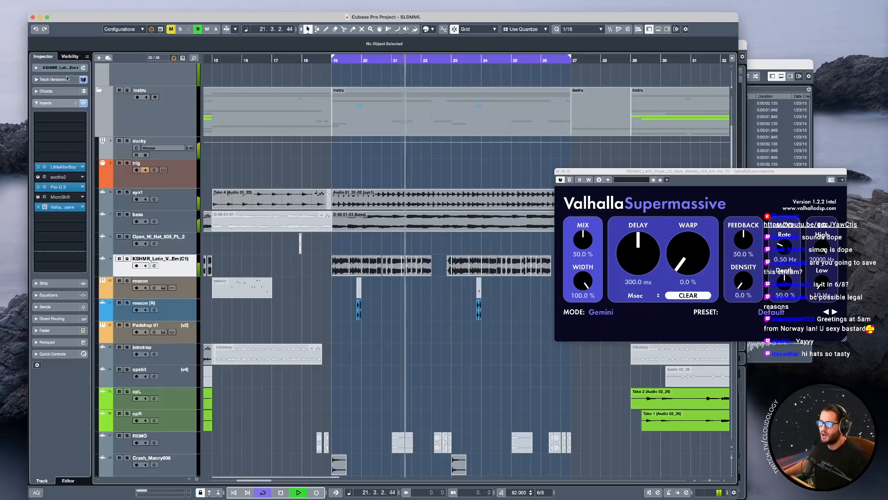
{"action": "key", "text": "space"}
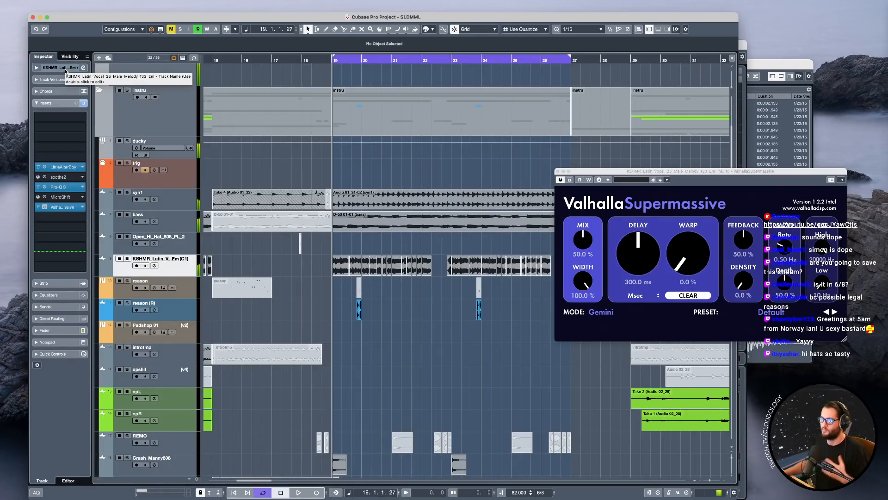
{"action": "left_click", "coordinate": [65, 69]}
{"action": "left_click_drag", "start_coordinate": [73, 101], "coordinate": [65, 102]}
{"action": "key", "text": "space"}
{"action": "key", "text": "space"}
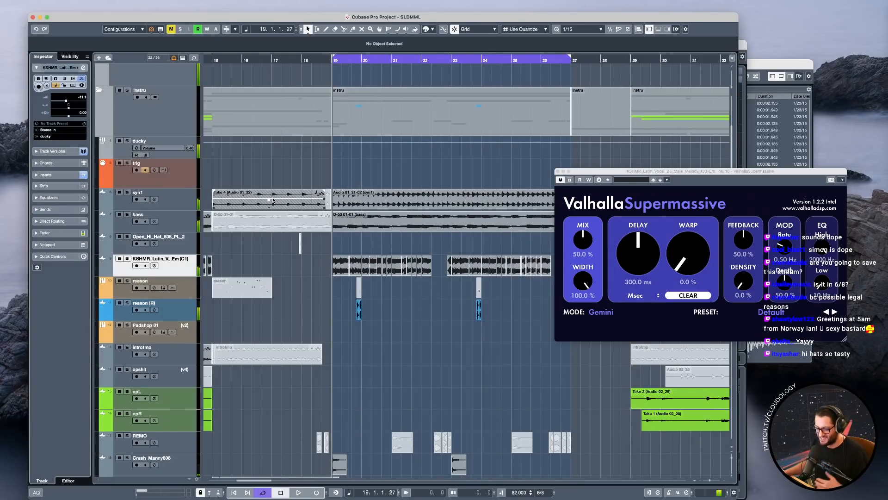
Bring the whole song arrangement into view and start playback from bar 5.
{"action": "scroll", "coordinate": [379, 343], "scroll_direction": "down", "scroll_amount": 5}
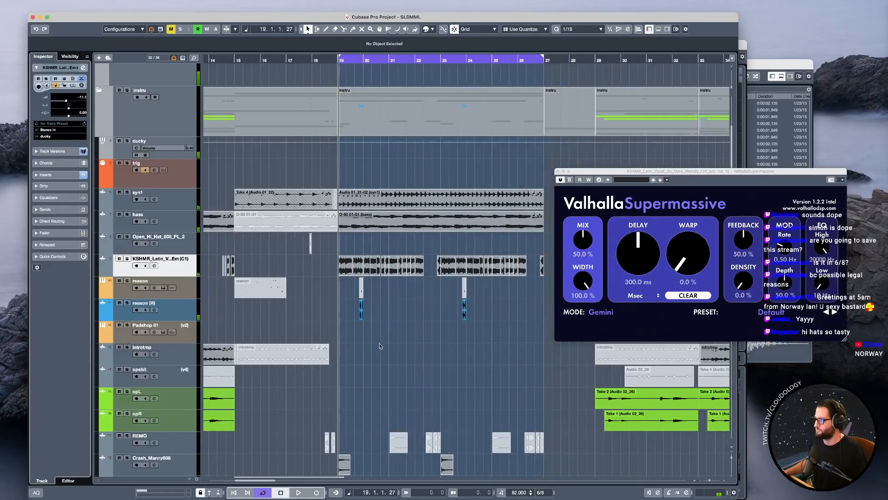
{"action": "scroll", "coordinate": [380, 351], "scroll_direction": "down", "scroll_amount": 2}
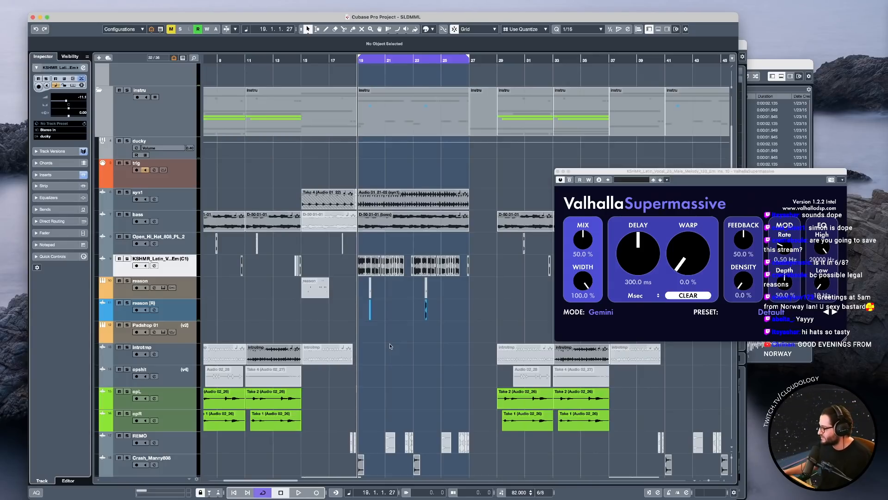
{"action": "scroll", "coordinate": [391, 339], "scroll_direction": "down", "scroll_amount": 3}
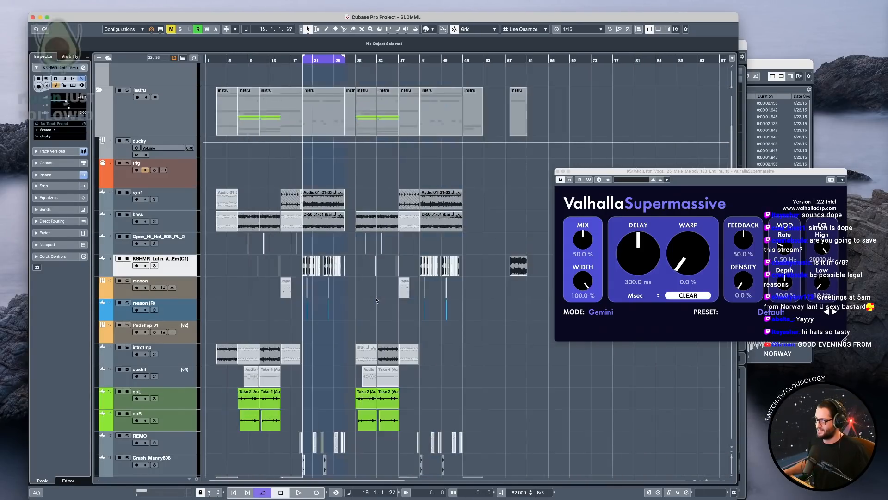
{"action": "left_click", "coordinate": [236, 181]}
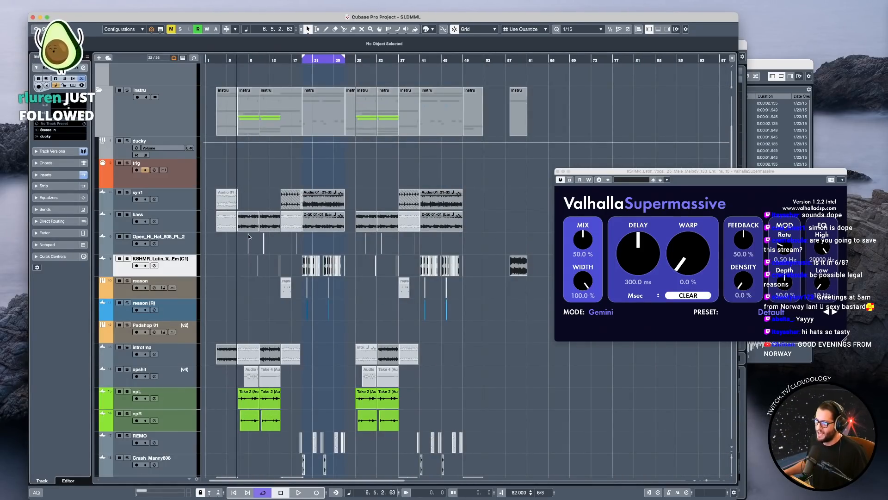
{"action": "scroll", "coordinate": [272, 264], "scroll_direction": "up", "scroll_amount": 2}
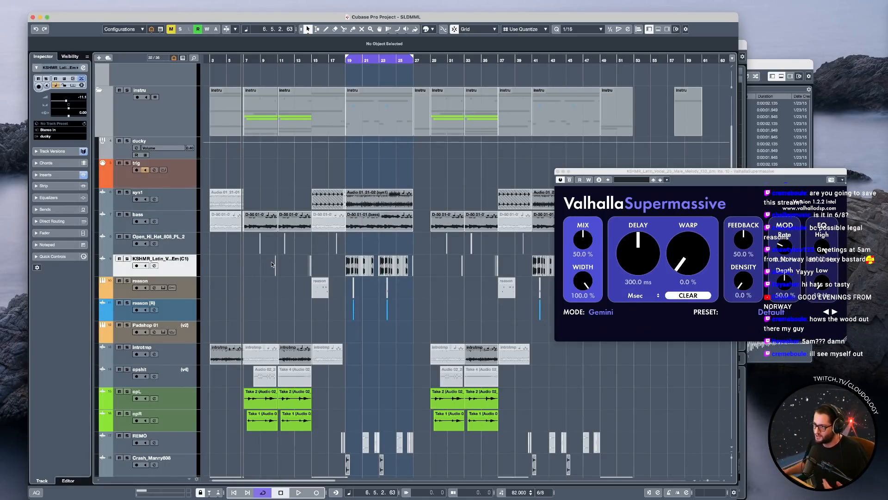
{"action": "left_click", "coordinate": [227, 171]}
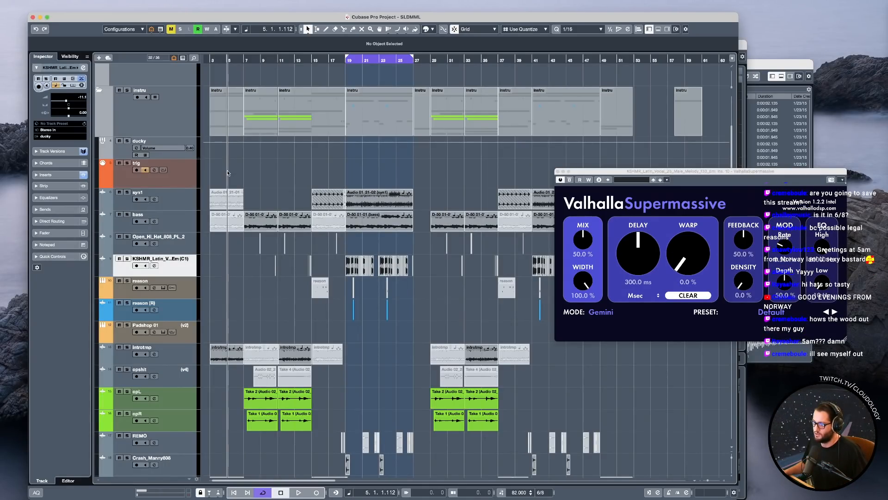
{"action": "key", "text": "space"}
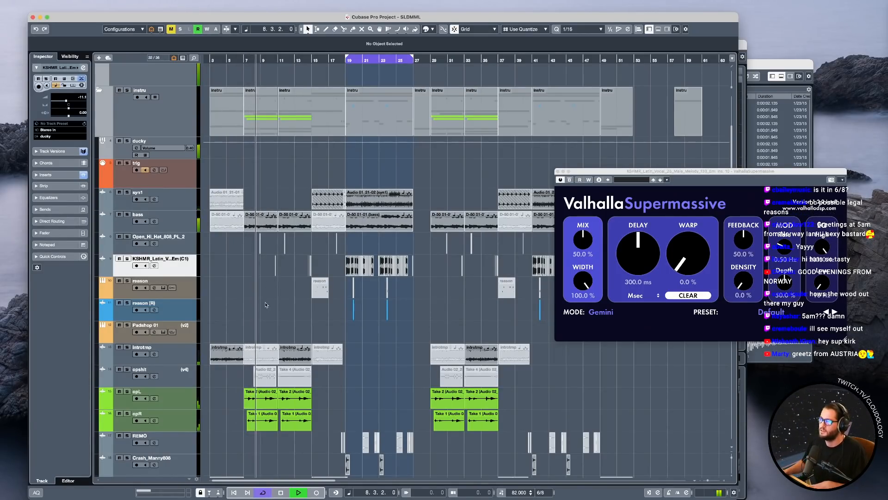
Look through the instrument tracks while the song plays, select the drums lil baby clip at bar 15, and stop playback.
{"action": "scroll", "coordinate": [263, 252], "scroll_direction": "down", "scroll_amount": 1}
{"action": "scroll", "coordinate": [264, 252], "scroll_direction": "down", "scroll_amount": 5}
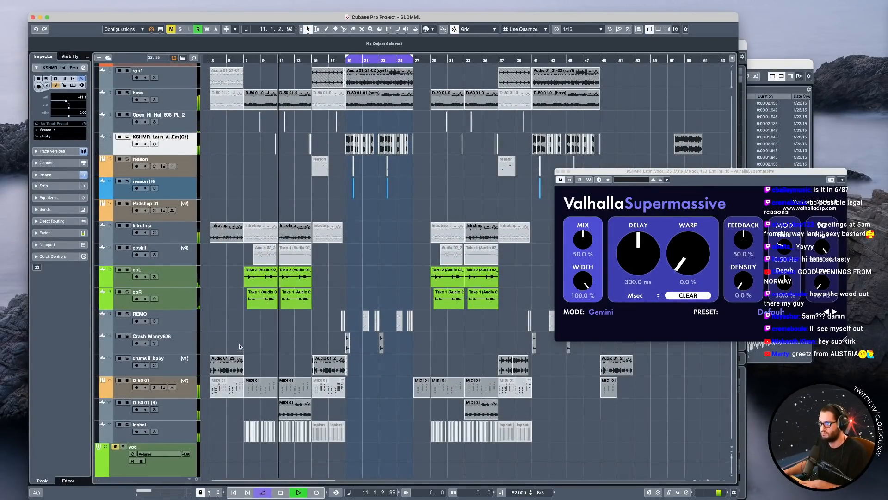
{"action": "scroll", "coordinate": [244, 351], "scroll_direction": "up", "scroll_amount": 9}
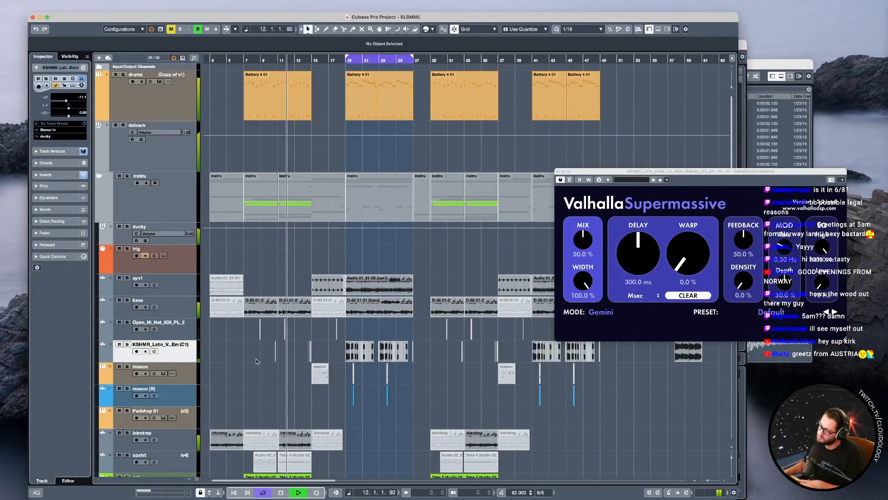
{"action": "scroll", "coordinate": [257, 361], "scroll_direction": "down", "scroll_amount": 1}
{"action": "scroll", "coordinate": [258, 362], "scroll_direction": "up", "scroll_amount": 1}
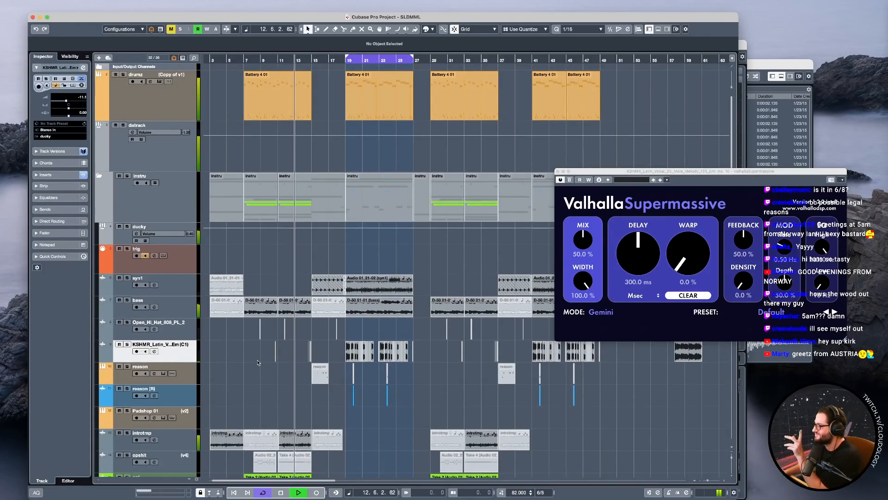
{"action": "scroll", "coordinate": [258, 362], "scroll_direction": "down", "scroll_amount": 10}
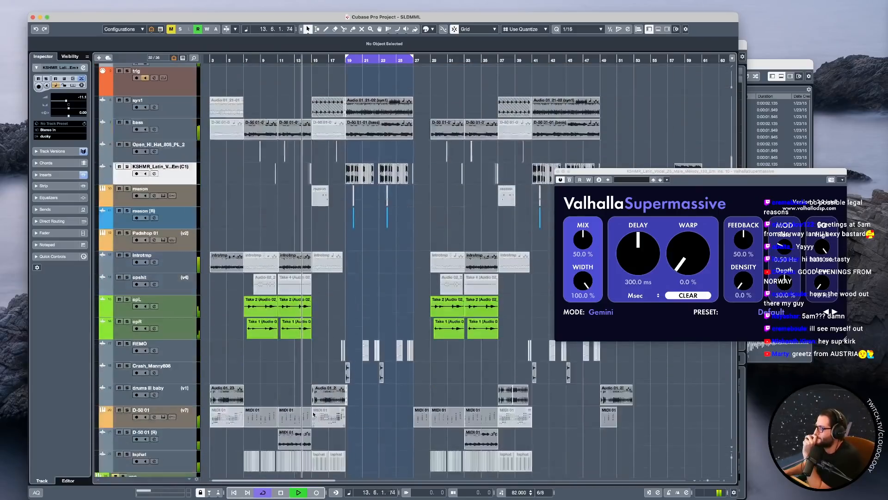
{"action": "left_click", "coordinate": [317, 356]}
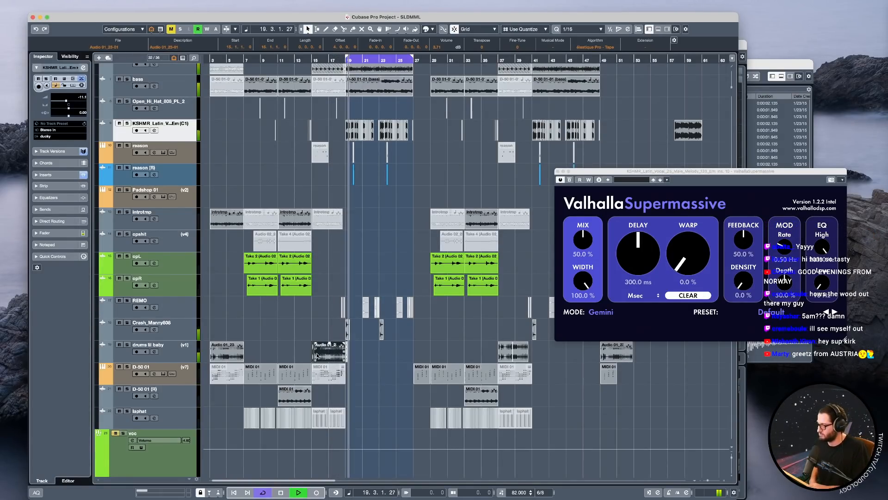
{"action": "key", "text": "space"}
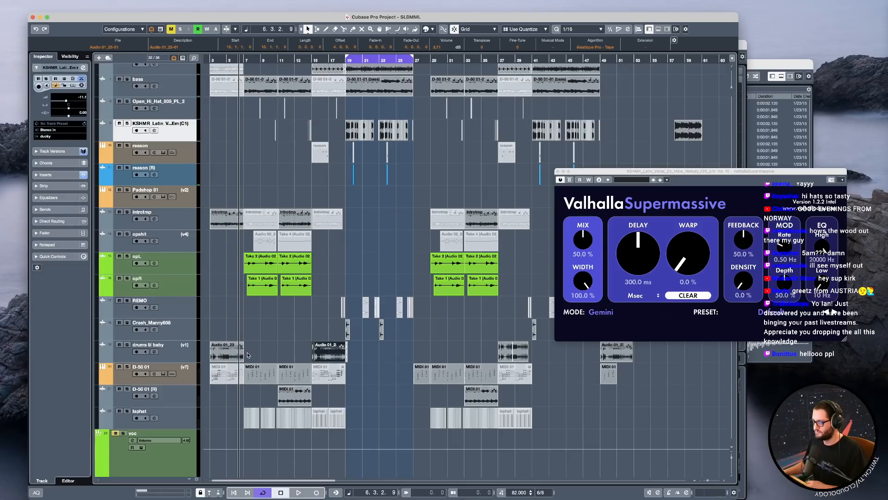
Select the voc group track and unmute it.
{"action": "scroll", "coordinate": [247, 355], "scroll_direction": "down", "scroll_amount": 5}
{"action": "left_click", "coordinate": [119, 280]}
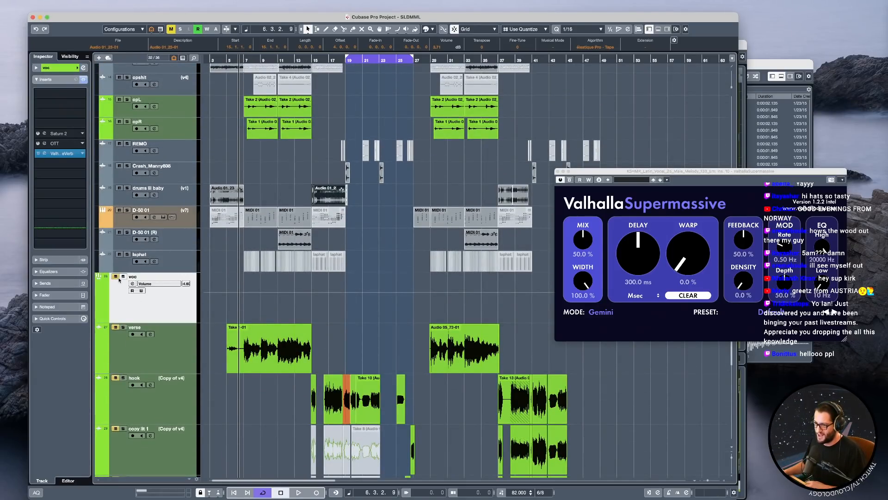
{"action": "left_click", "coordinate": [116, 276]}
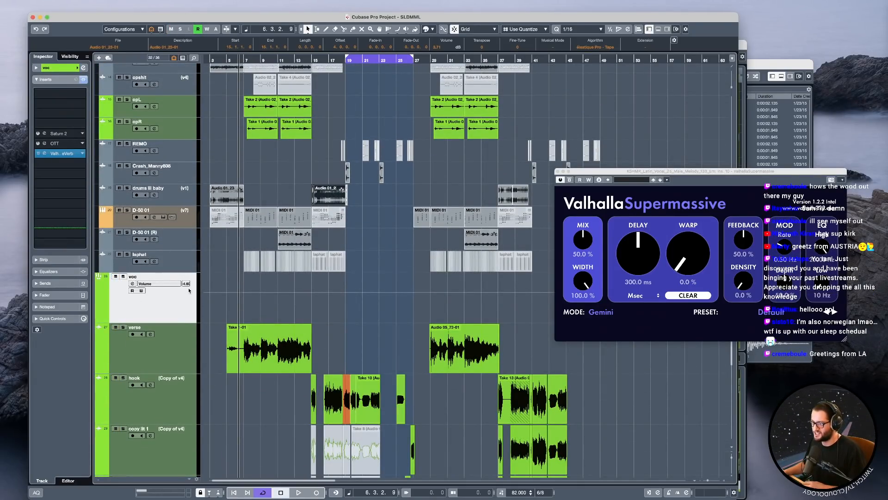
Unmute the muted clips between about bars 16 and 23 on the copy lit 1 and copy lit 2 tracks.
{"action": "scroll", "coordinate": [370, 397], "scroll_direction": "down", "scroll_amount": 3}
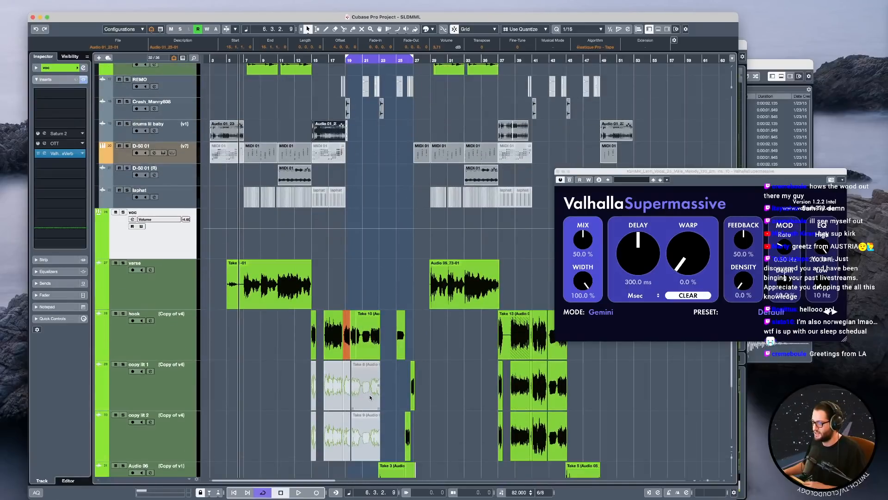
{"action": "left_click_drag", "start_coordinate": [298, 386], "coordinate": [380, 431]}
{"action": "scroll", "coordinate": [369, 418], "scroll_direction": "down", "scroll_amount": 1}
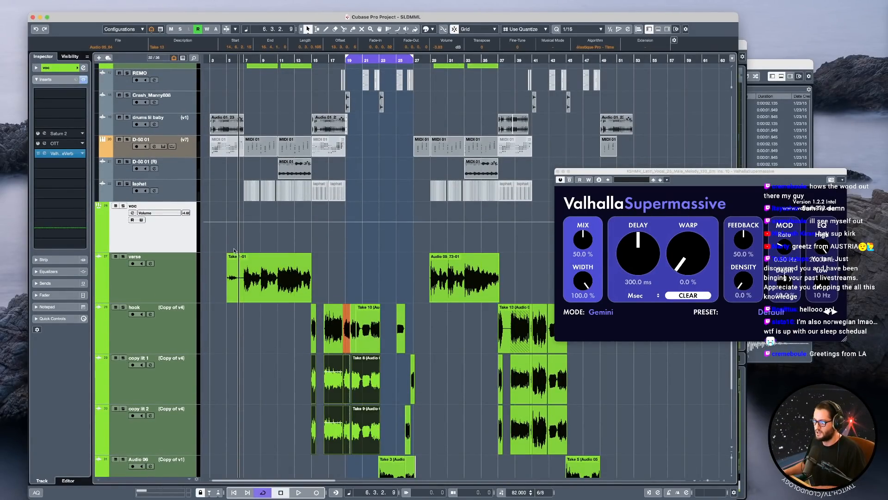
Select the first verse clip, show the verse track's inserts, and place the playhead at bar 5.
{"action": "left_click", "coordinate": [248, 284]}
{"action": "left_click", "coordinate": [169, 285]}
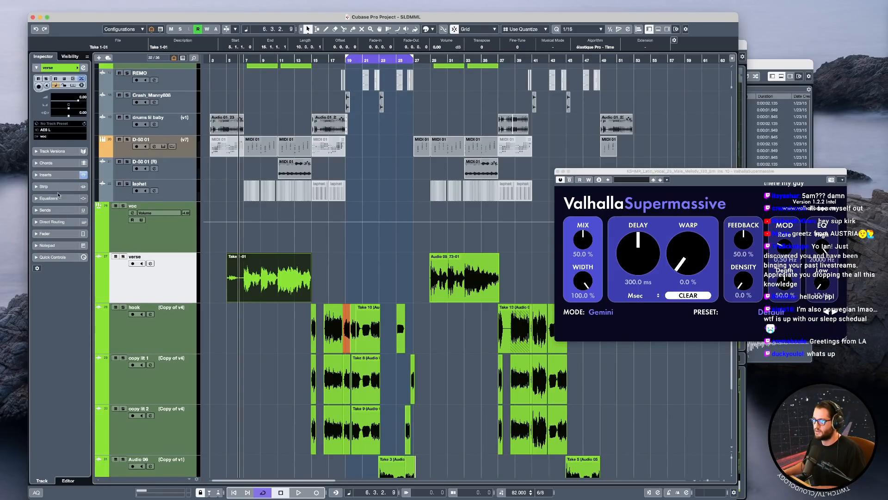
{"action": "left_click", "coordinate": [59, 176]}
{"action": "left_click", "coordinate": [246, 293]}
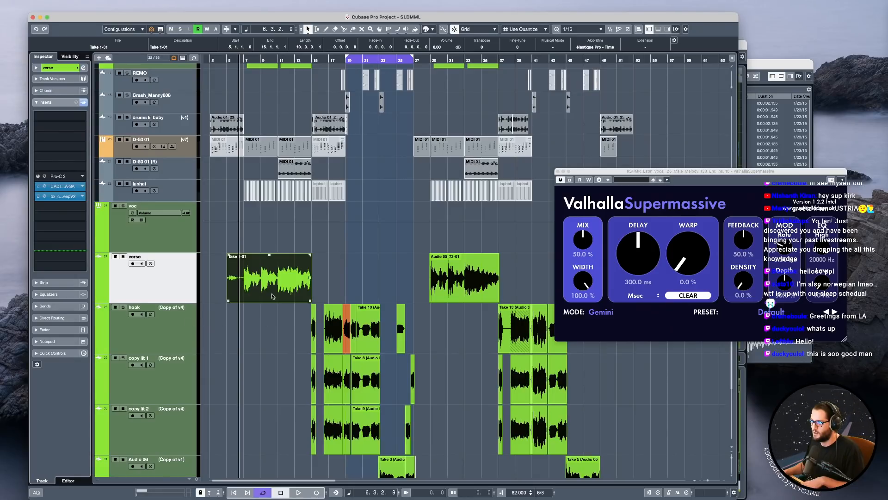
{"action": "left_click", "coordinate": [226, 61]}
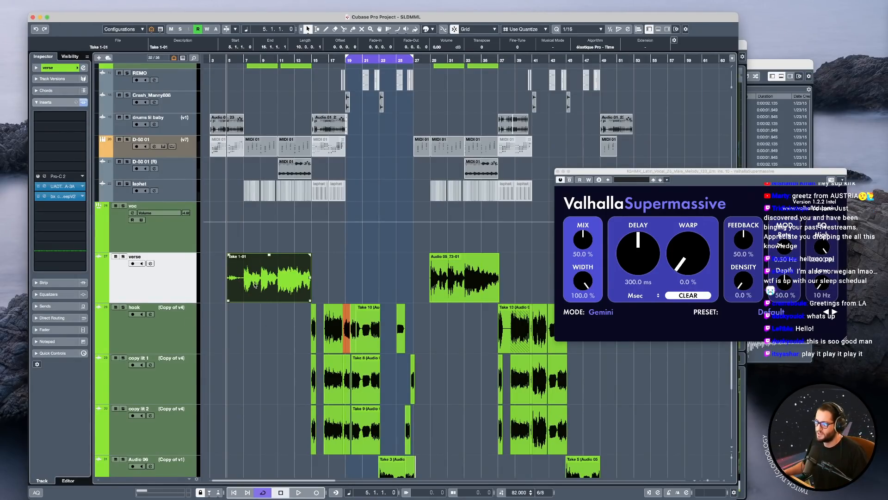
Raise the voc group track's volume to about -3 dB while listening to the verse from bar 5.
{"action": "scroll", "coordinate": [255, 285], "scroll_direction": "up", "scroll_amount": 5}
{"action": "scroll", "coordinate": [314, 305], "scroll_direction": "down", "scroll_amount": 3}
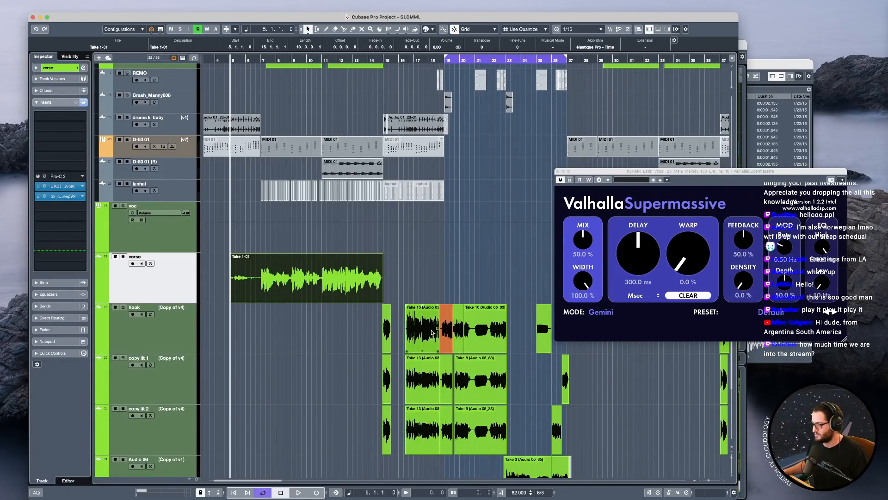
{"action": "scroll", "coordinate": [337, 315], "scroll_direction": "up", "scroll_amount": 3}
{"action": "scroll", "coordinate": [313, 350], "scroll_direction": "down", "scroll_amount": 3}
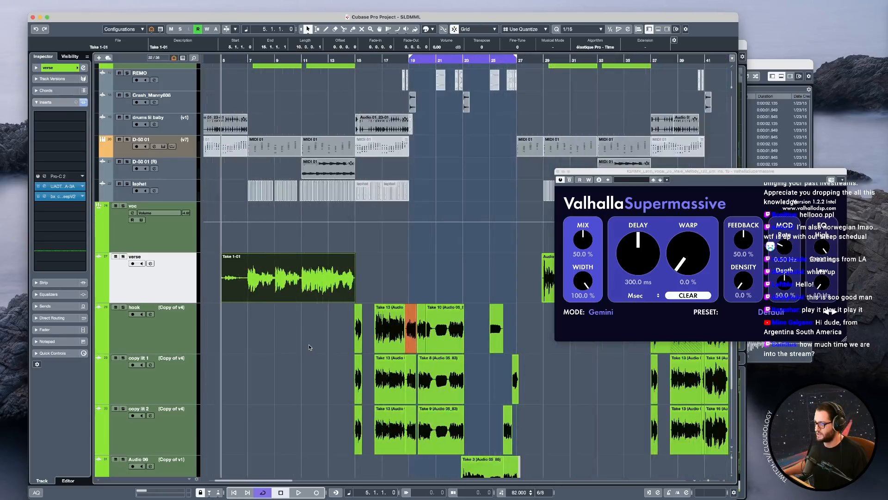
{"action": "left_click", "coordinate": [184, 239]}
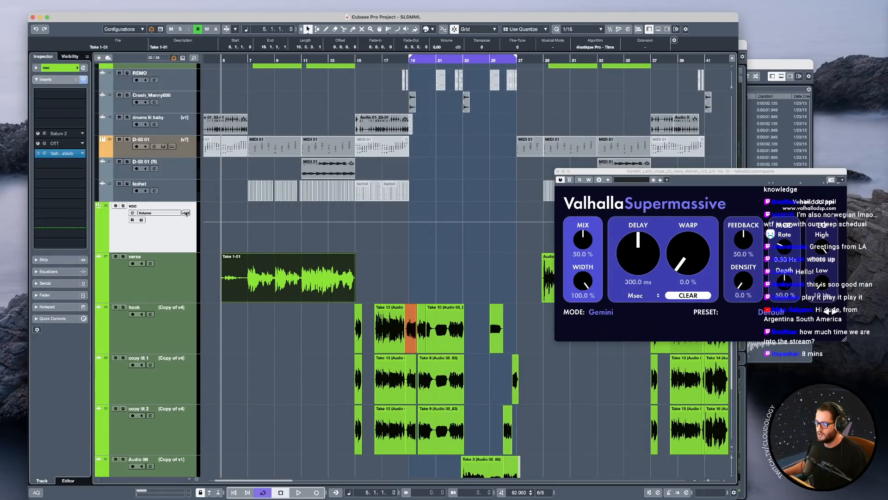
{"action": "left_click_drag", "start_coordinate": [188, 216], "coordinate": [188, 212]}
{"action": "key", "text": "space"}
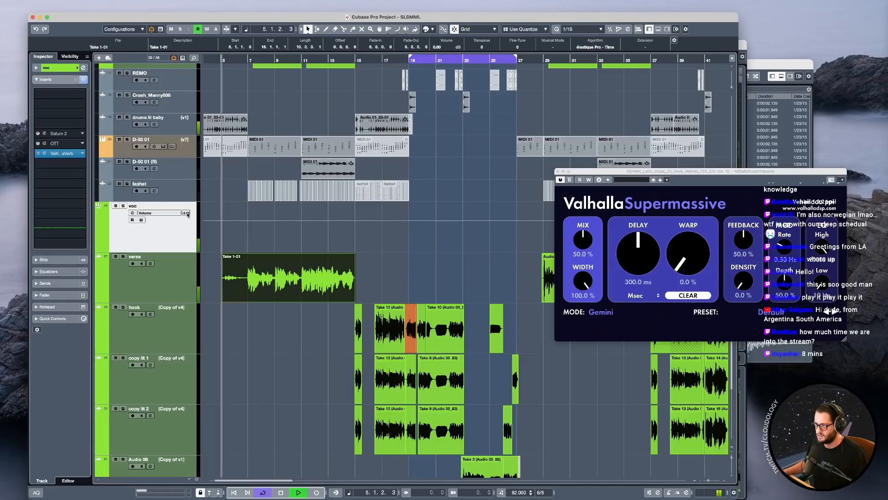
{"action": "key", "text": "space"}
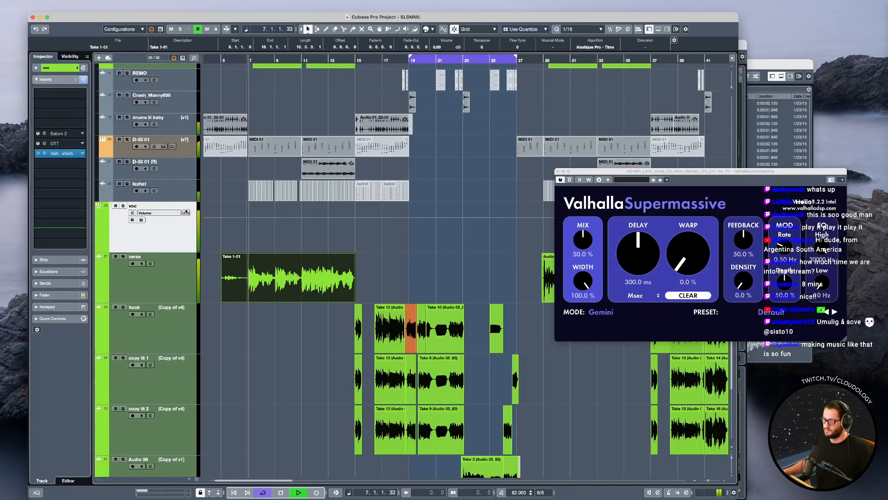
{"action": "left_click_drag", "start_coordinate": [187, 211], "coordinate": [186, 218]}
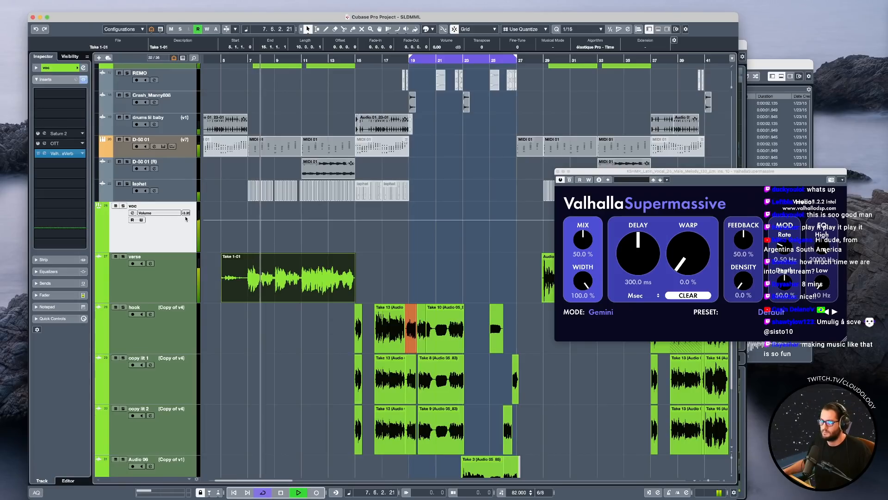
{"action": "key", "text": "space"}
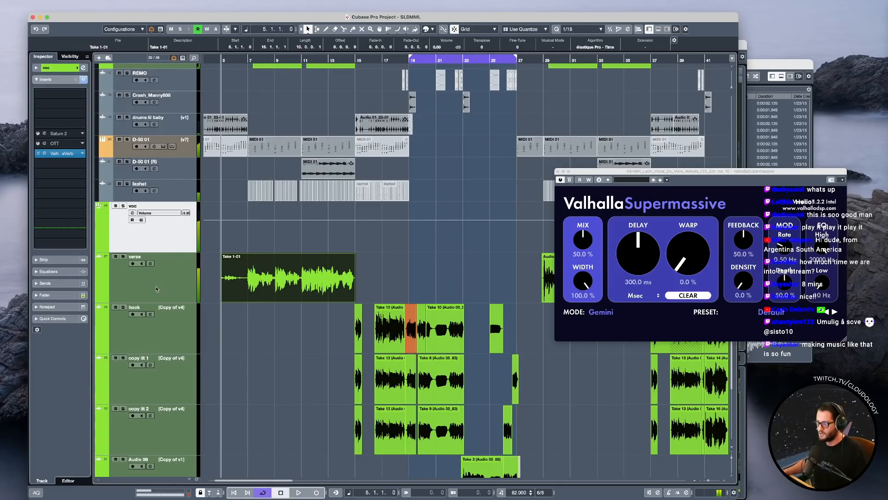
Copy the Auto-Tune EFX 3 setting from the hook track's insert.
{"action": "left_click", "coordinate": [142, 351]}
{"action": "right_click", "coordinate": [65, 178]}
{"action": "left_click", "coordinate": [74, 184]}
Insert Auto-Tune EFX 3 on the verse track in the empty slot above Pro-C 2.
{"action": "left_click", "coordinate": [139, 279]}
{"action": "left_click", "coordinate": [62, 166]}
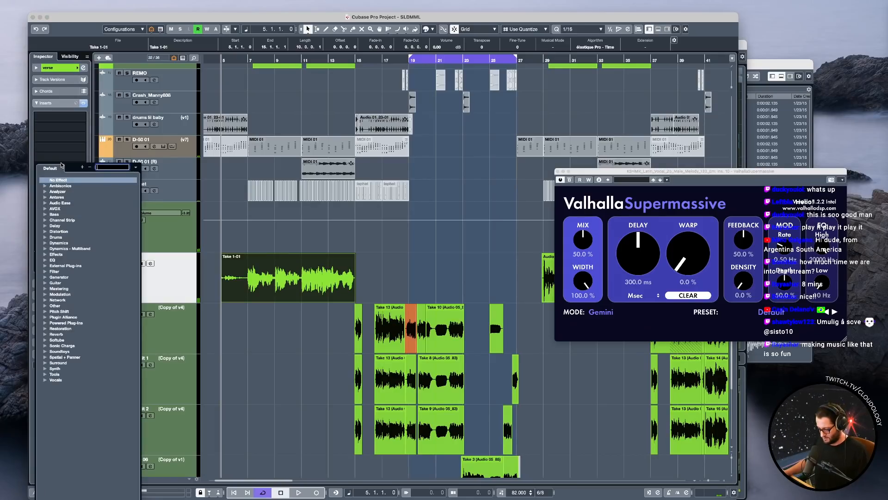
{"action": "type", "text": "efx"}
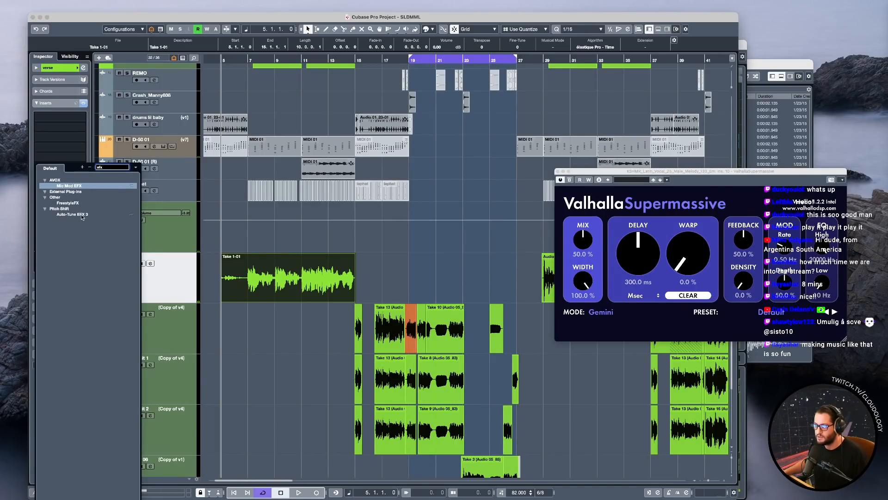
{"action": "left_click", "coordinate": [81, 216]}
Paste the copied Auto-Tune EFX 3 setting into the verse track's insert and play the verse from bar 5.
{"action": "right_click", "coordinate": [69, 167]}
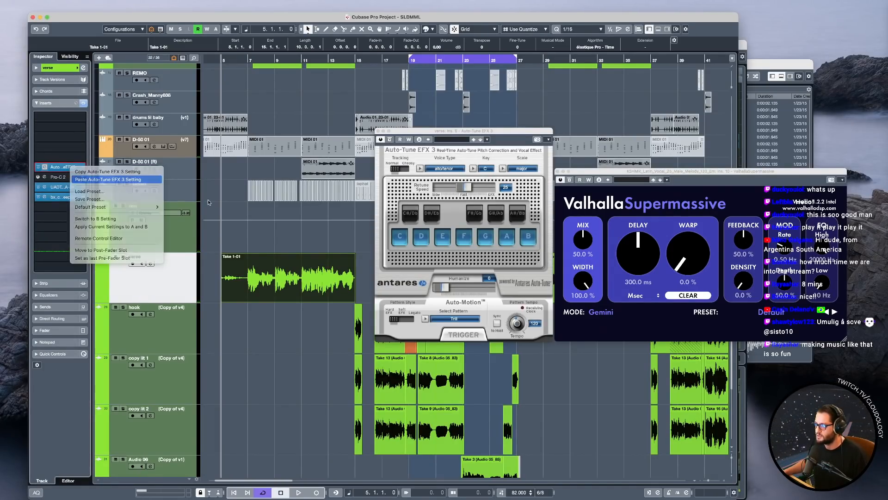
{"action": "left_click_drag", "start_coordinate": [489, 131], "coordinate": [618, 146]}
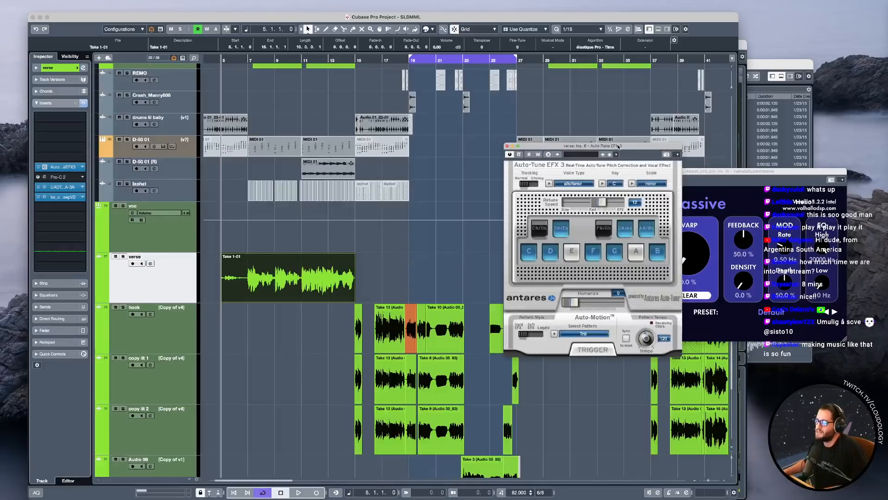
{"action": "key", "text": "space"}
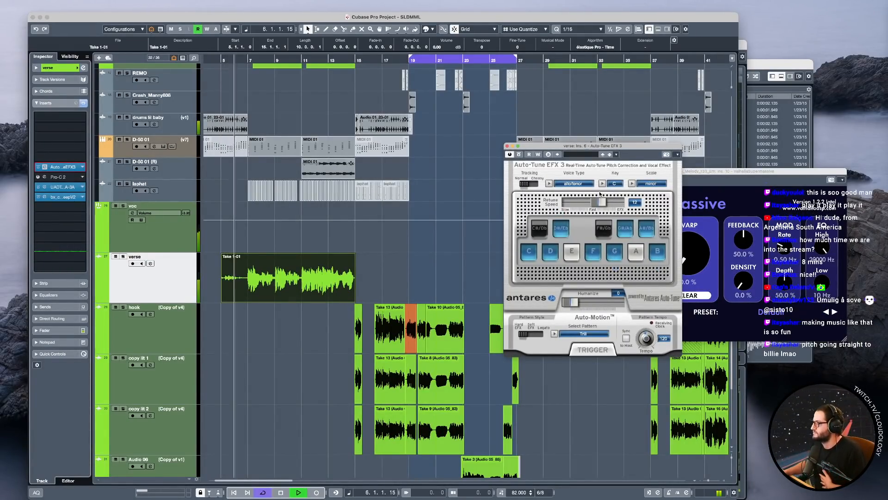
Play the verse through to bar 27 with cycle playback off, closing the verse track's Auto-Tune EFX 3 window.
{"action": "left_click_drag", "start_coordinate": [538, 149], "coordinate": [465, 157]}
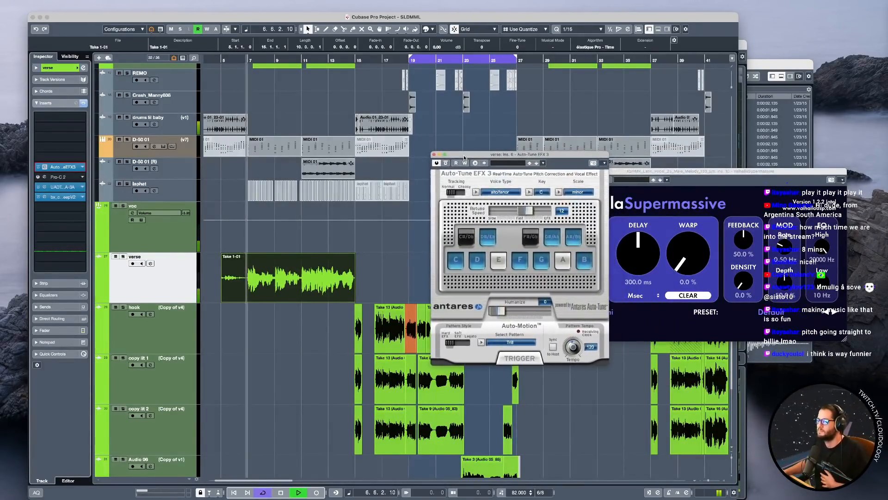
{"action": "left_click", "coordinate": [433, 155]}
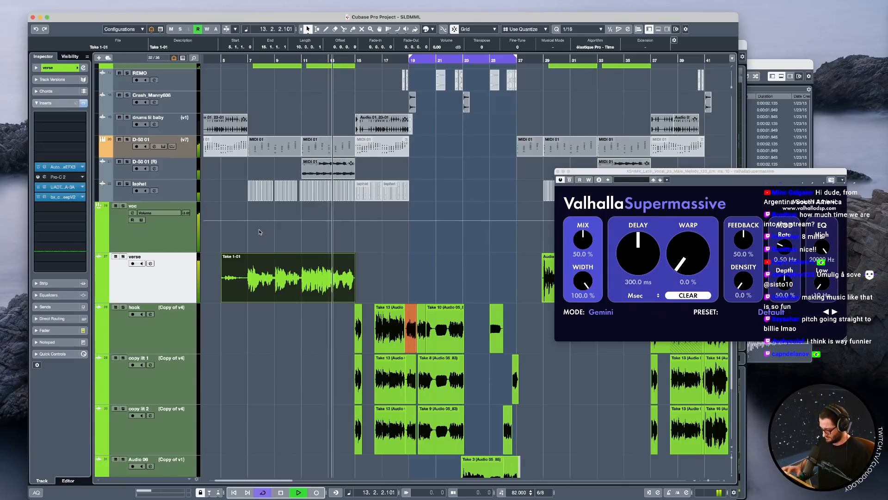
{"action": "key", "text": "KP_Divide"}
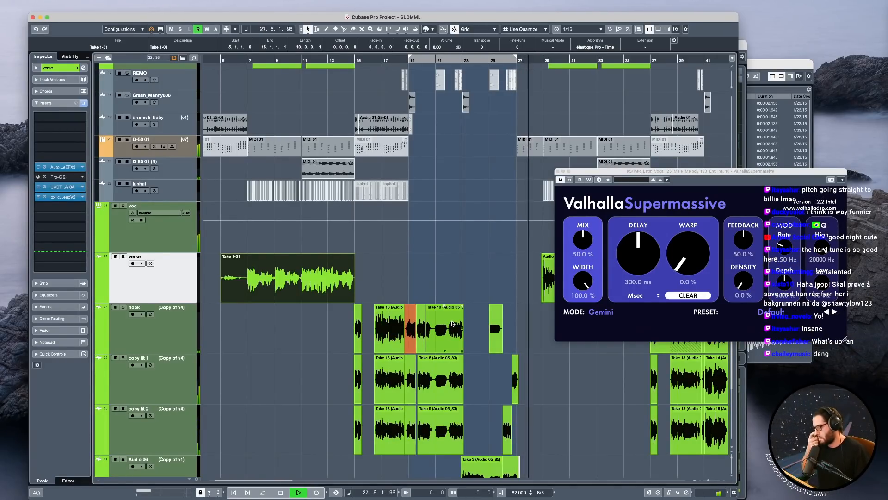
{"action": "key", "text": "space"}
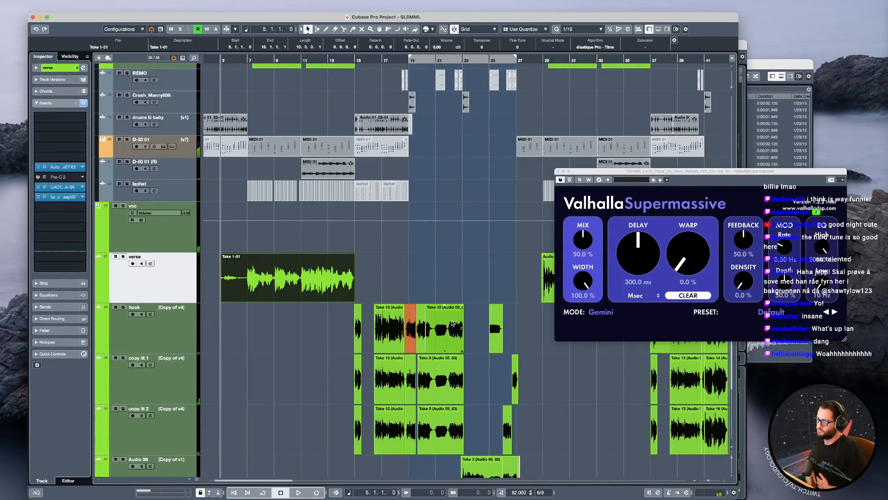
{"action": "left_click", "coordinate": [245, 234]}
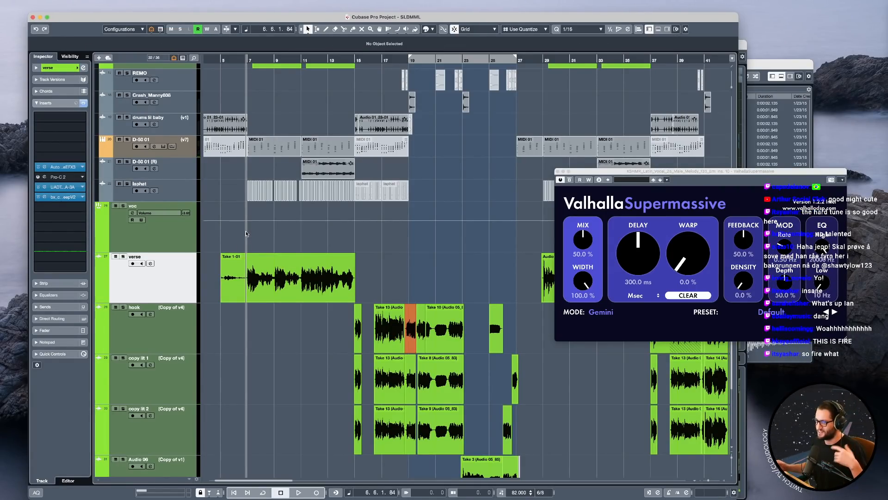
{"action": "left_click", "coordinate": [185, 234]}
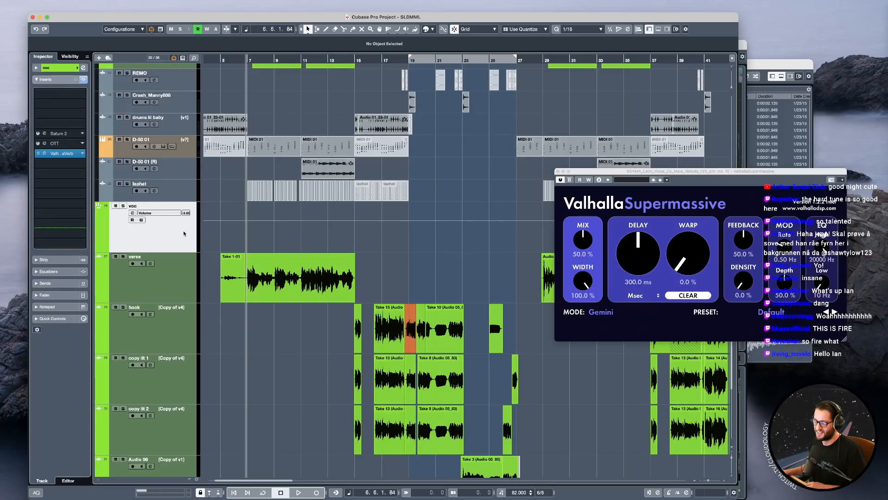
{"action": "left_click", "coordinate": [374, 254]}
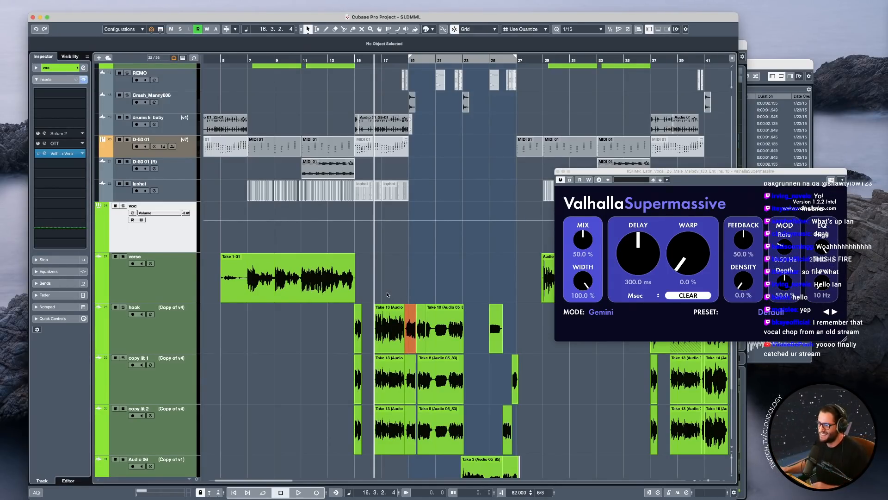
Mute the copy lit 1 and copy lit 2 events between bars 15 and 19 and play the hook line from bar 14.
{"action": "left_click", "coordinate": [351, 237]}
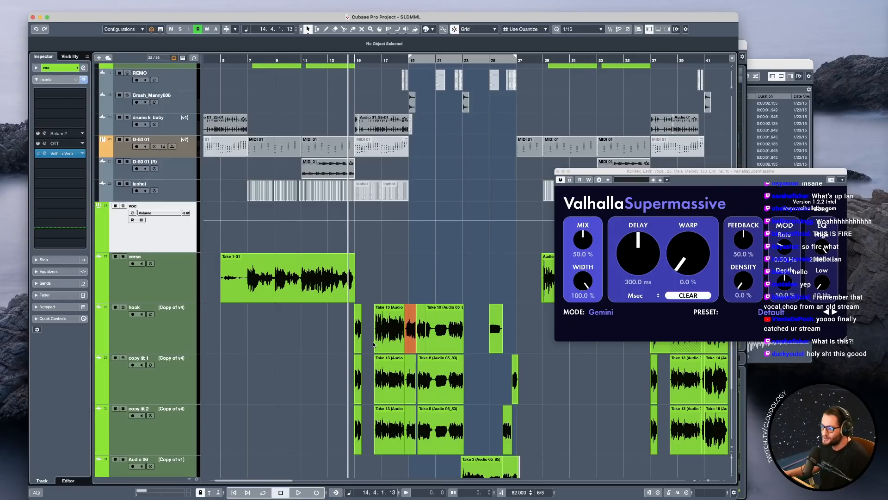
{"action": "scroll", "coordinate": [370, 324], "scroll_direction": "down", "scroll_amount": 3}
{"action": "left_click", "coordinate": [364, 294]}
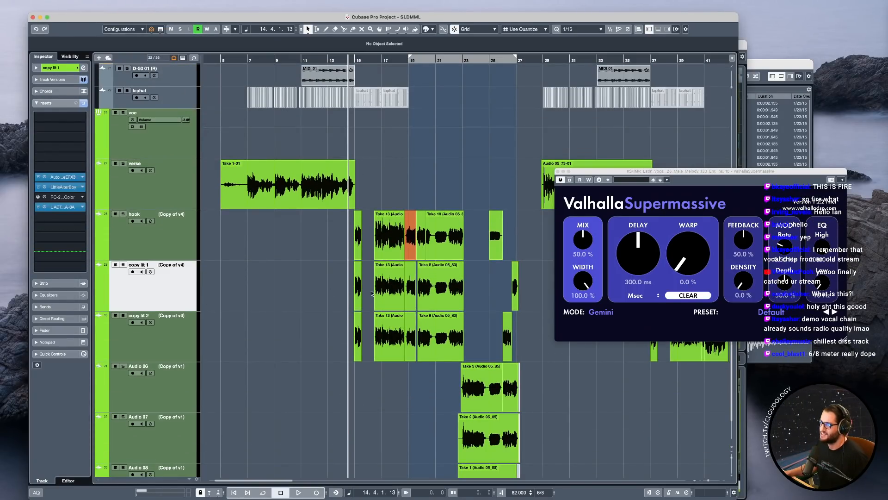
{"action": "scroll", "coordinate": [377, 273], "scroll_direction": "up", "scroll_amount": 2}
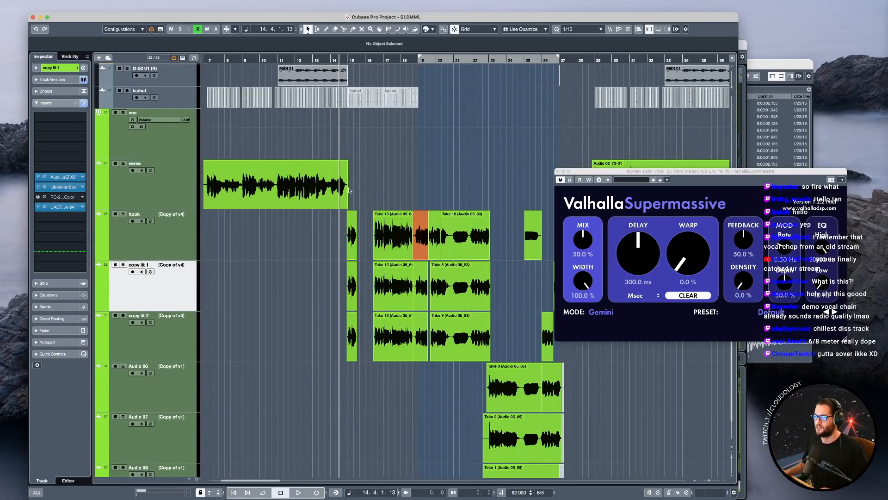
{"action": "left_click_drag", "start_coordinate": [300, 284], "coordinate": [408, 337]}
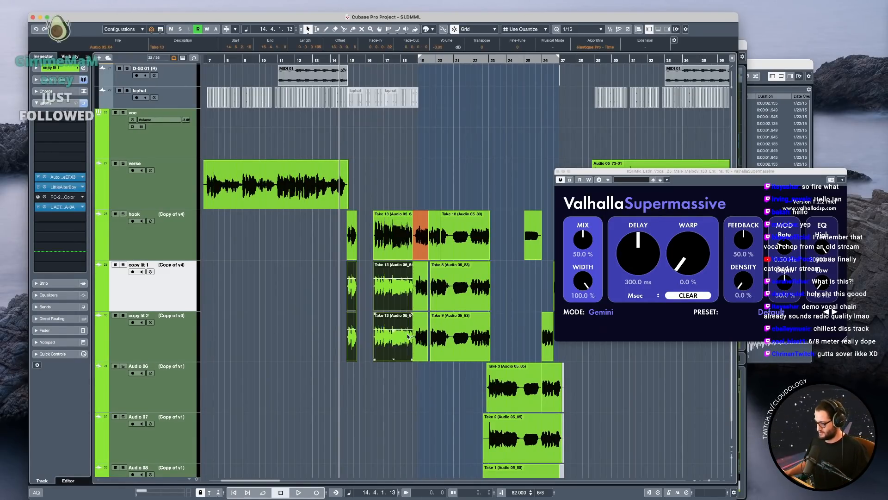
{"action": "left_click", "coordinate": [170, 246]}
{"action": "key", "text": "s"}
{"action": "key", "text": "space"}
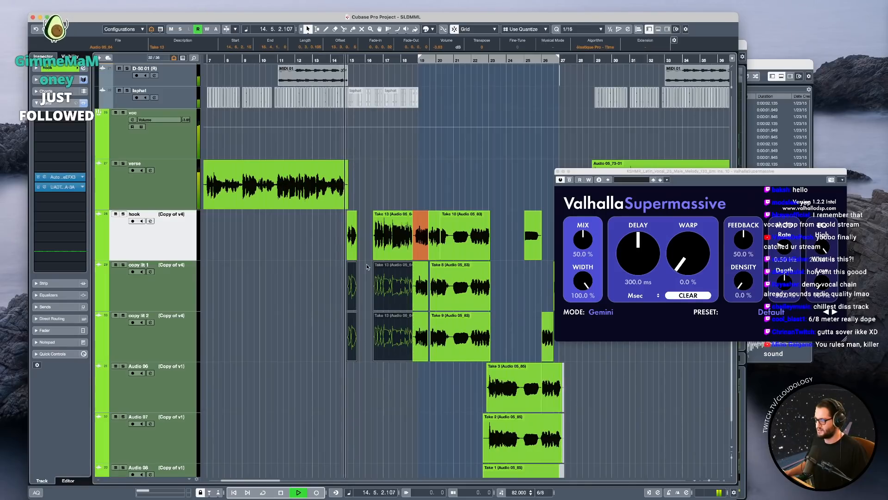
{"action": "key", "text": "s"}
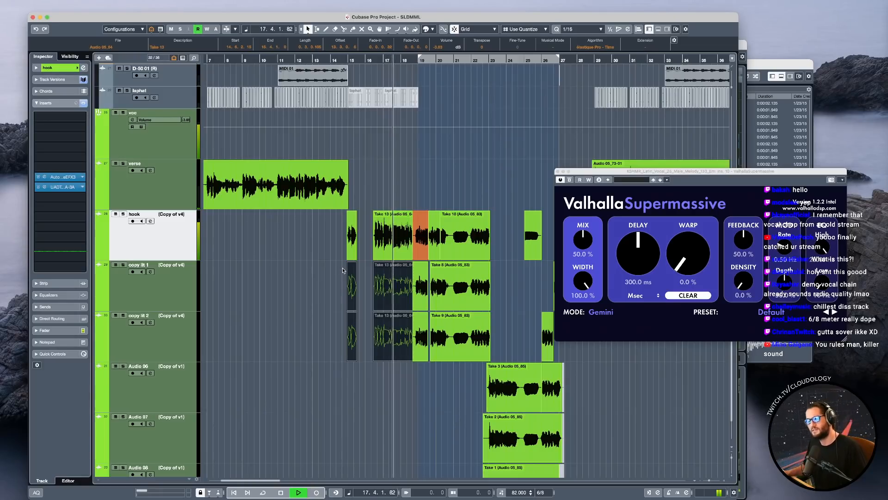
{"action": "key", "text": "space"}
Unmute the copy lit 1 and copy lit 2 events between bars 15 and 19.
{"action": "left_click_drag", "start_coordinate": [327, 287], "coordinate": [393, 301]}
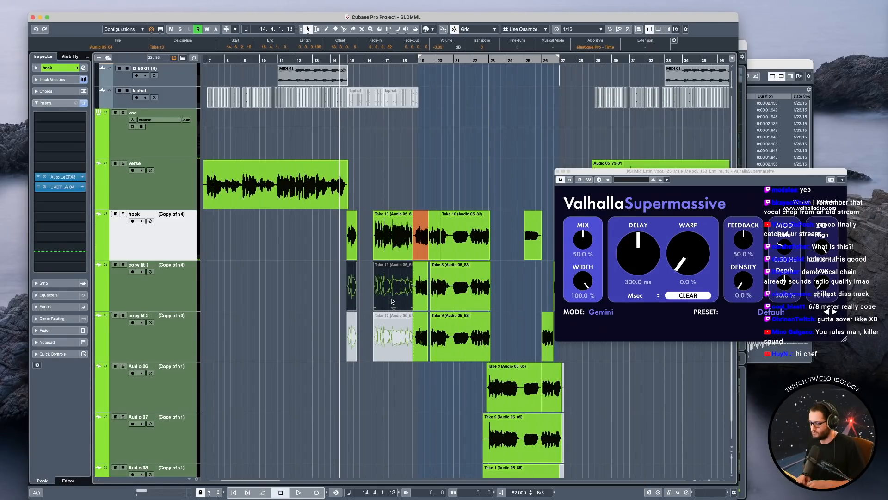
{"action": "left_click_drag", "start_coordinate": [326, 281], "coordinate": [392, 291]}
{"action": "key", "text": "shift+u"}
{"action": "left_click_drag", "start_coordinate": [320, 329], "coordinate": [397, 347]}
{"action": "key", "text": "shift+u"}
Open the LittleAlterBoy insert on the copy lit 1 track, place it above the arrangement and briefly solo the track.
{"action": "left_click", "coordinate": [162, 299]}
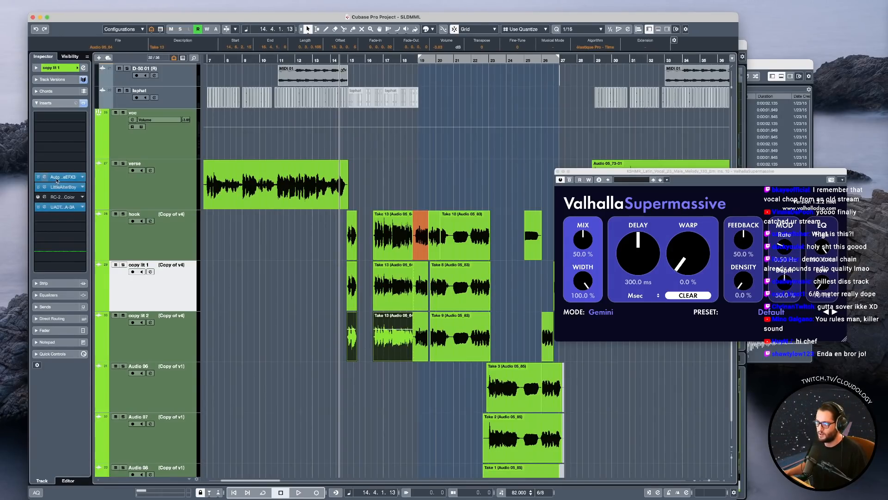
{"action": "left_click", "coordinate": [64, 188]}
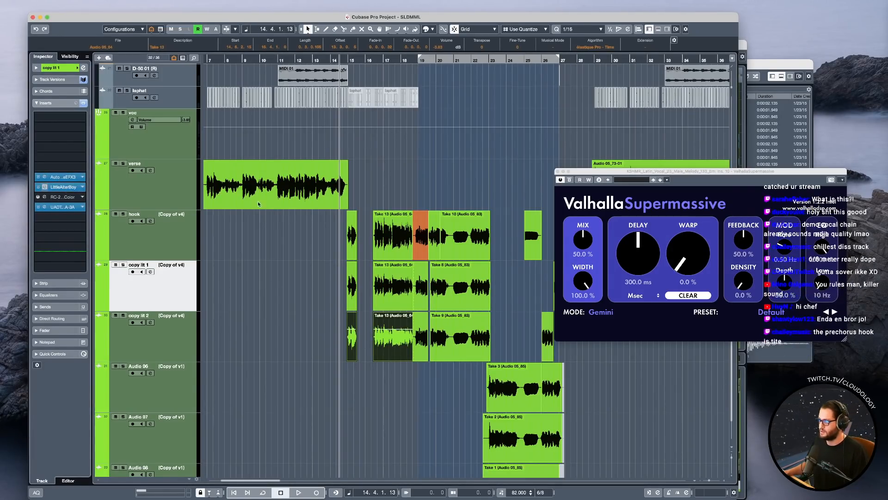
{"action": "left_click_drag", "start_coordinate": [403, 167], "coordinate": [262, 58]}
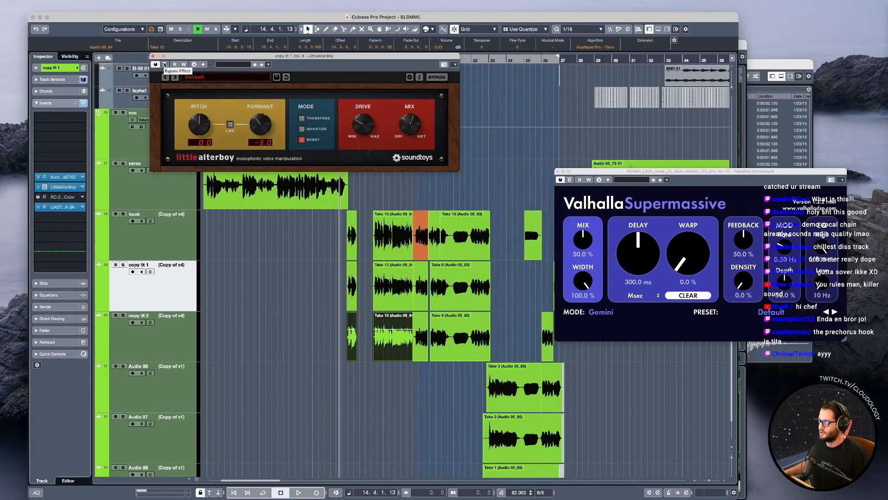
{"action": "key", "text": "s"}
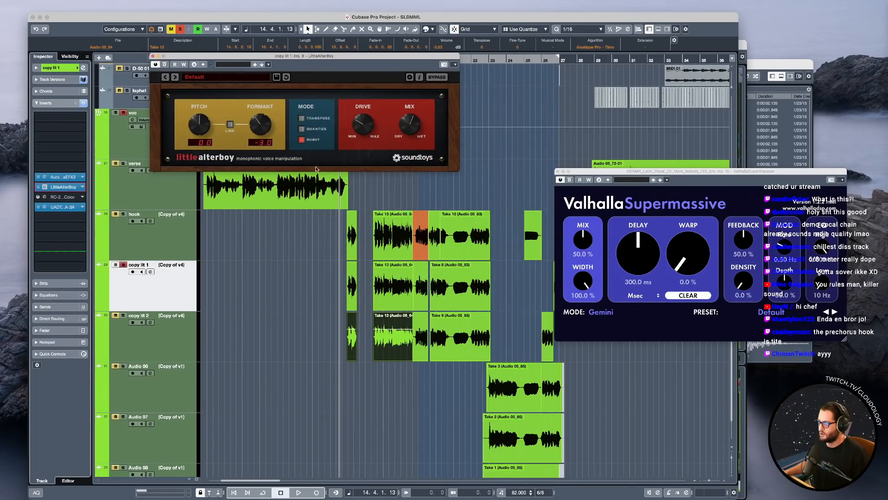
{"action": "key", "text": "space"}
{"action": "key", "text": "s"}
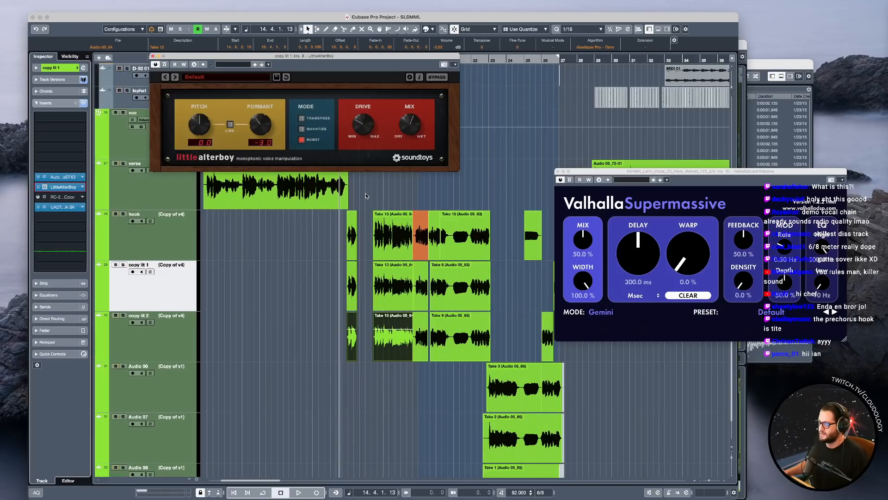
Solo the hook, copy lit 1 and copy lit 2 tracks and open copy lit 2's LittleAlterBoy for comparison with copy lit 1's.
{"action": "left_click_drag", "start_coordinate": [172, 231], "coordinate": [177, 311]}
{"action": "key", "text": "s"}
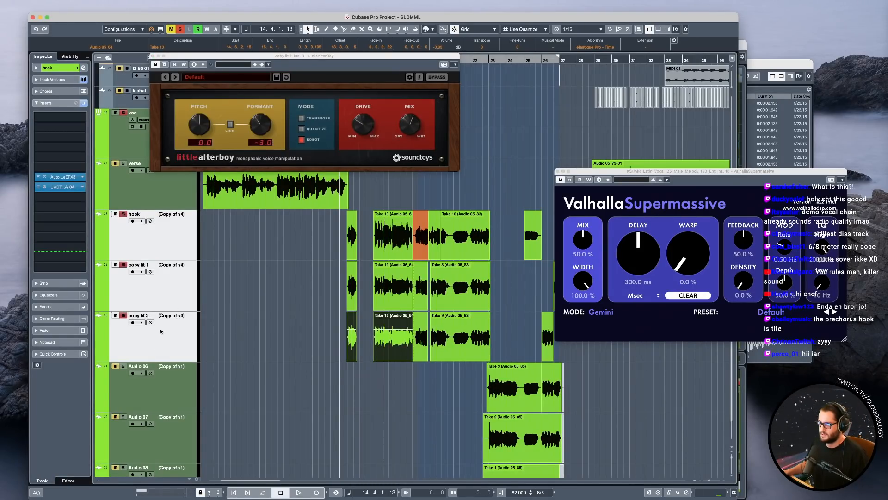
{"action": "left_click", "coordinate": [162, 287]}
{"action": "left_click", "coordinate": [172, 346]}
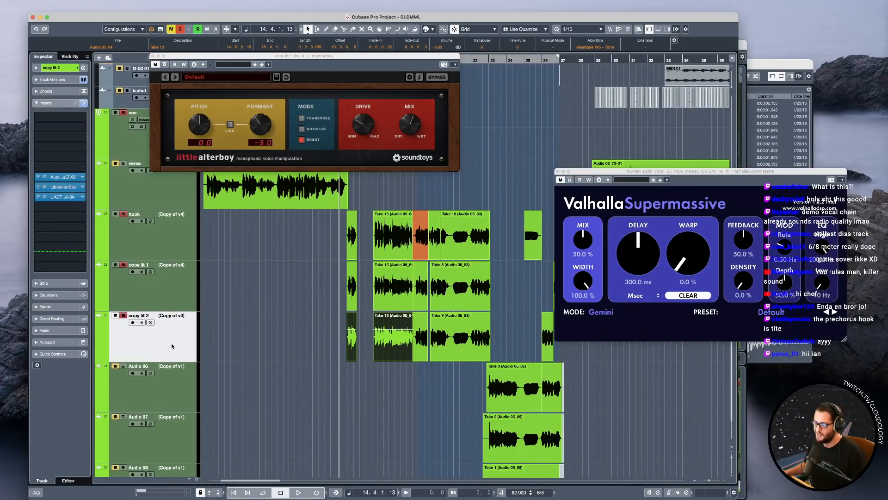
{"action": "left_click", "coordinate": [72, 188]}
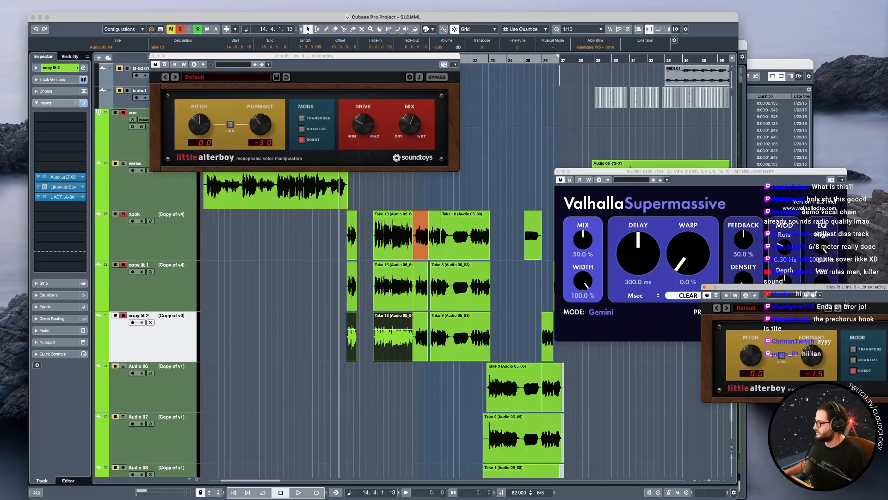
{"action": "left_click_drag", "start_coordinate": [851, 288], "coordinate": [567, 175]}
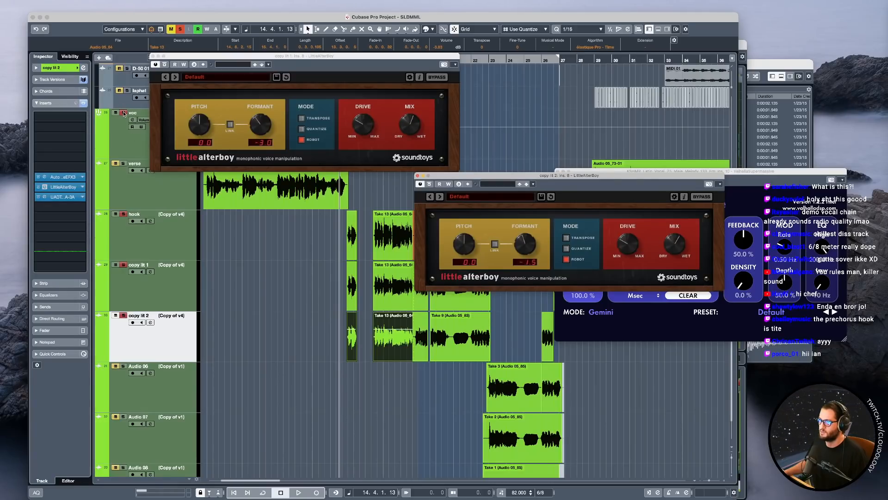
Play the start of the soloed hook stack, compare both LittleAlterBoy settings and examine the layered events at bar 15 up close.
{"action": "key", "text": "space"}
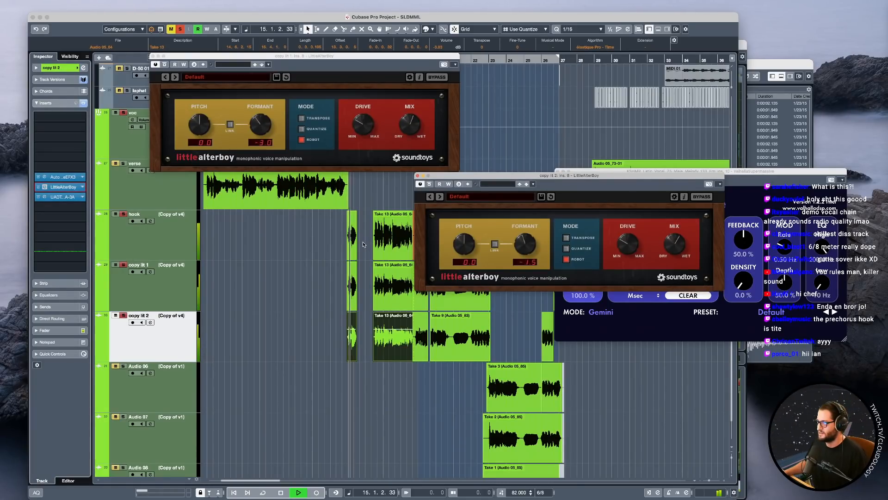
{"action": "key", "text": "space"}
{"action": "left_click_drag", "start_coordinate": [672, 179], "coordinate": [412, 178]}
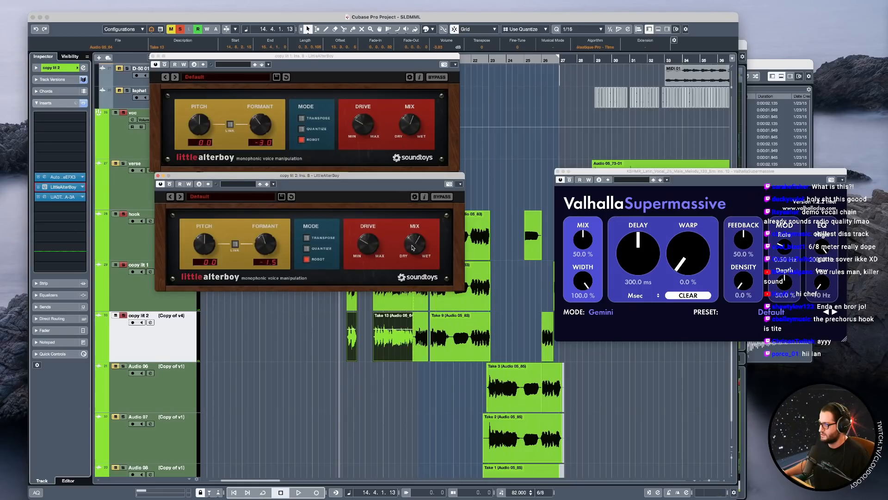
{"action": "left_click_drag", "start_coordinate": [438, 179], "coordinate": [701, 160]}
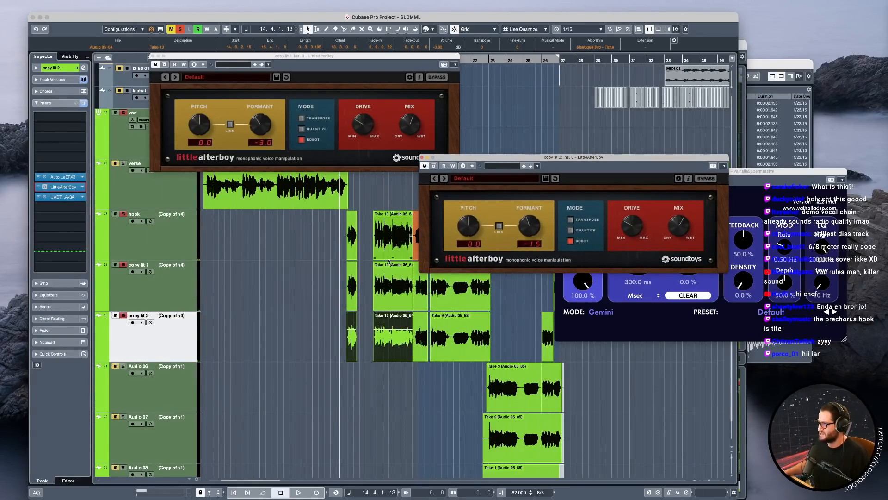
{"action": "scroll", "coordinate": [384, 258], "scroll_direction": "up", "scroll_amount": 4}
{"action": "scroll", "coordinate": [380, 254], "scroll_direction": "down", "scroll_amount": 8}
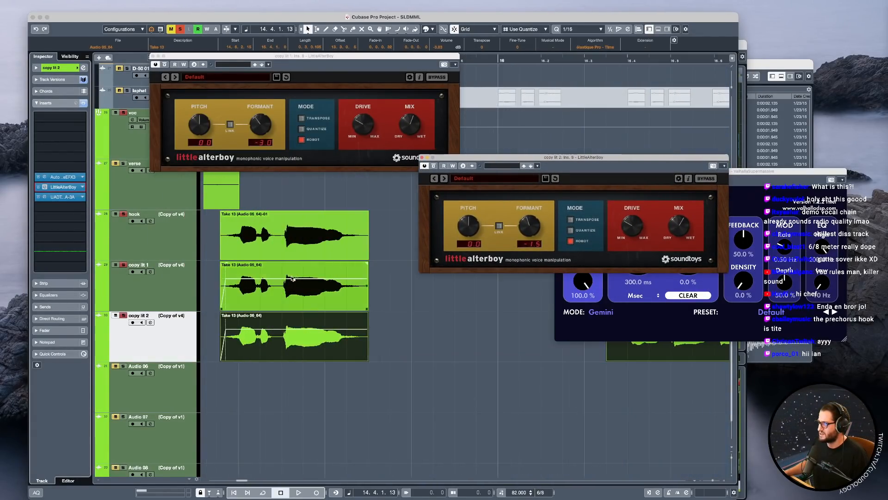
{"action": "scroll", "coordinate": [294, 281], "scroll_direction": "up", "scroll_amount": 5}
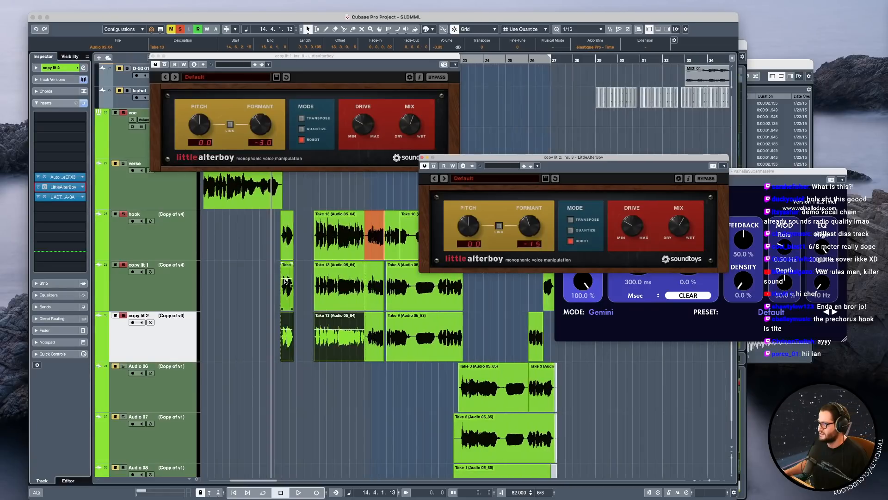
Play the soloed hook stack from just before bar 15 to about bar 22 and close both LittleAlterBoy windows.
{"action": "left_click", "coordinate": [279, 237]}
{"action": "key", "text": "space"}
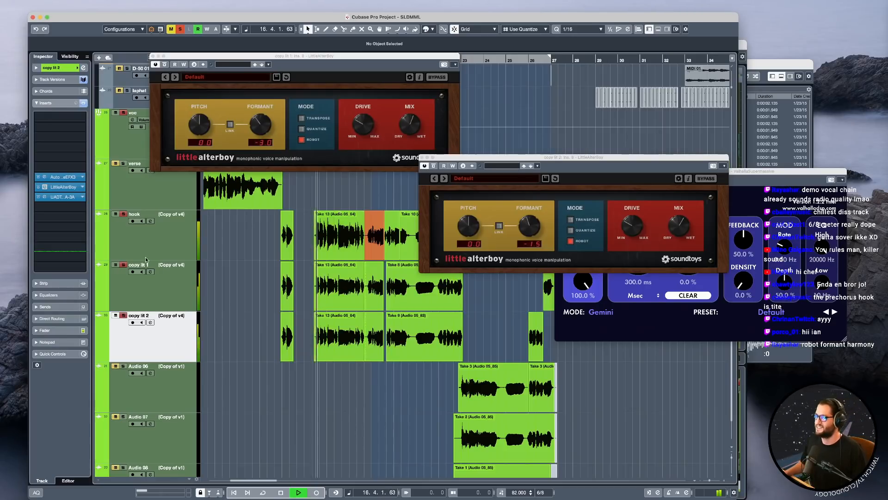
{"action": "left_click", "coordinate": [153, 56]}
{"action": "left_click", "coordinate": [421, 157]}
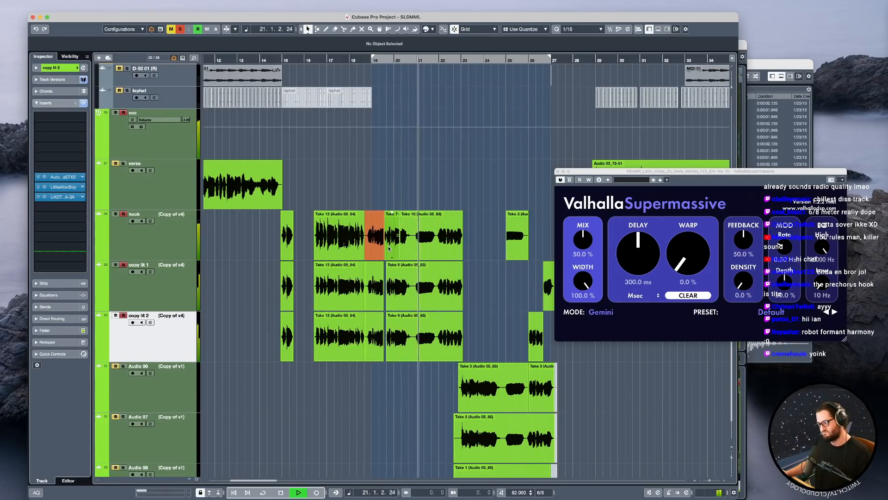
{"action": "scroll", "coordinate": [400, 256], "scroll_direction": "right", "scroll_amount": 1}
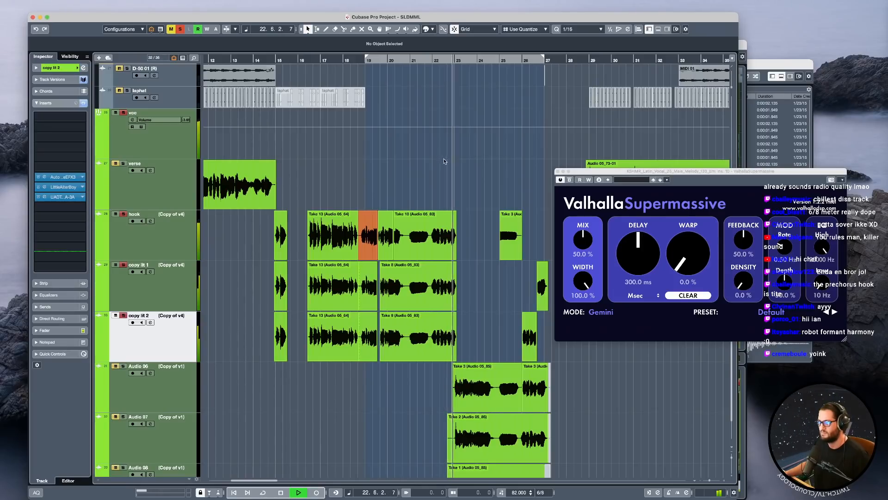
{"action": "key", "text": "space"}
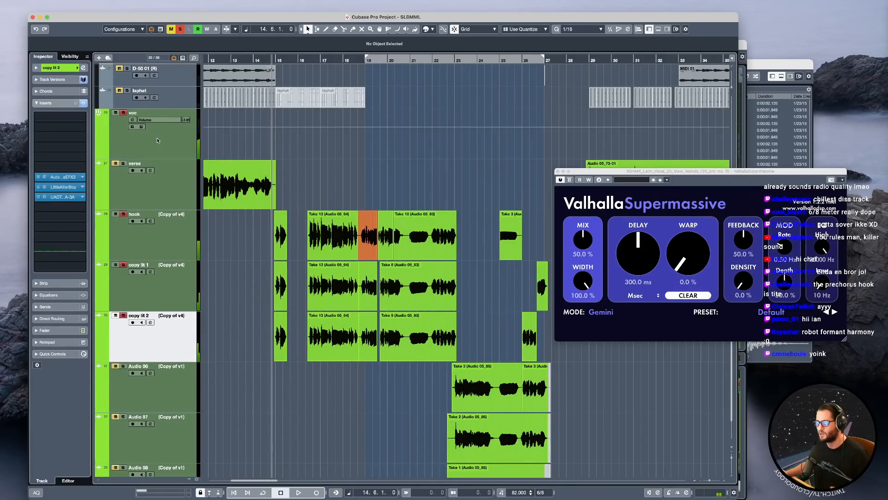
Solo the entire voc group, play from about bar 22 through the Audio 06 to 08 takes and select Audio 06.
{"action": "left_click", "coordinate": [167, 144]}
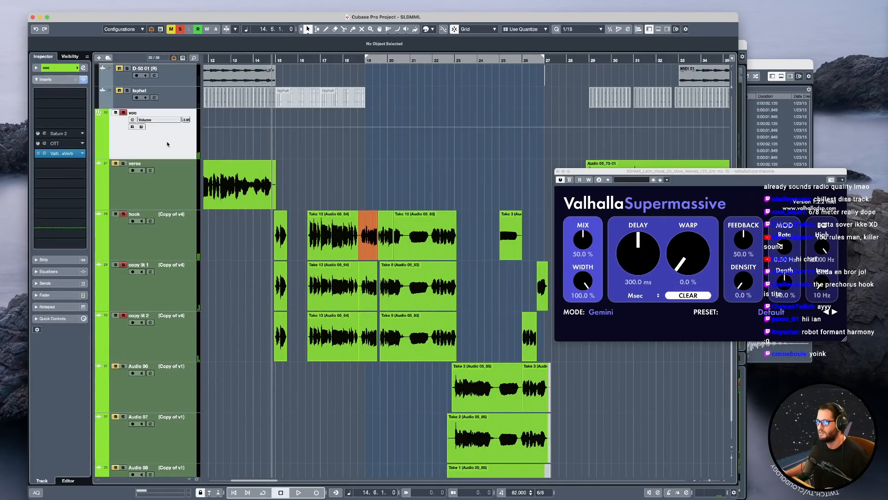
{"action": "left_click", "coordinate": [443, 196]}
{"action": "scroll", "coordinate": [166, 153], "scroll_direction": "down", "scroll_amount": 2}
{"action": "key", "text": "space"}
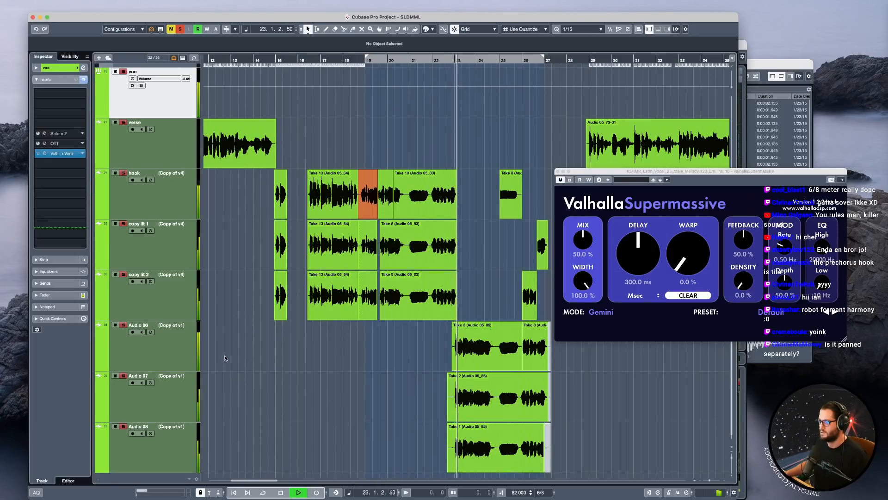
{"action": "left_click", "coordinate": [170, 357]}
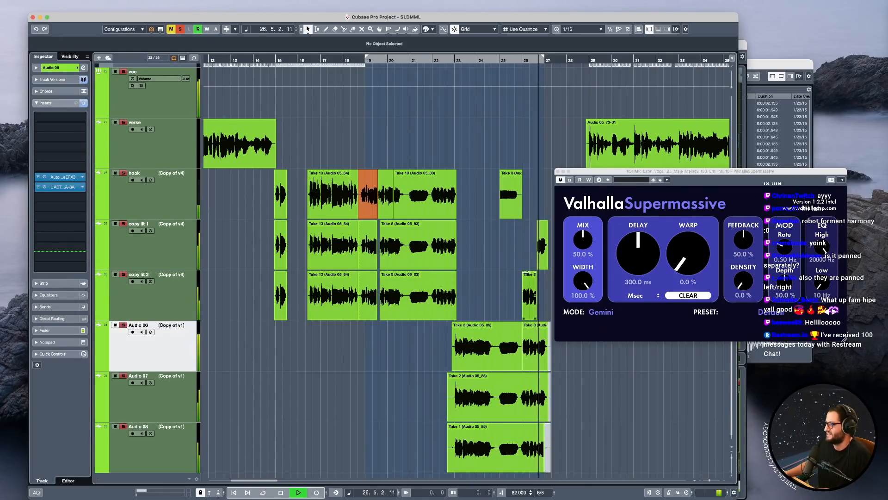
Mute the stacked takes on Audio 06, 07 and 08 and play the short copy lit harmony events near bar 26.
{"action": "key", "text": "space"}
{"action": "scroll", "coordinate": [524, 272], "scroll_direction": "right", "scroll_amount": 3}
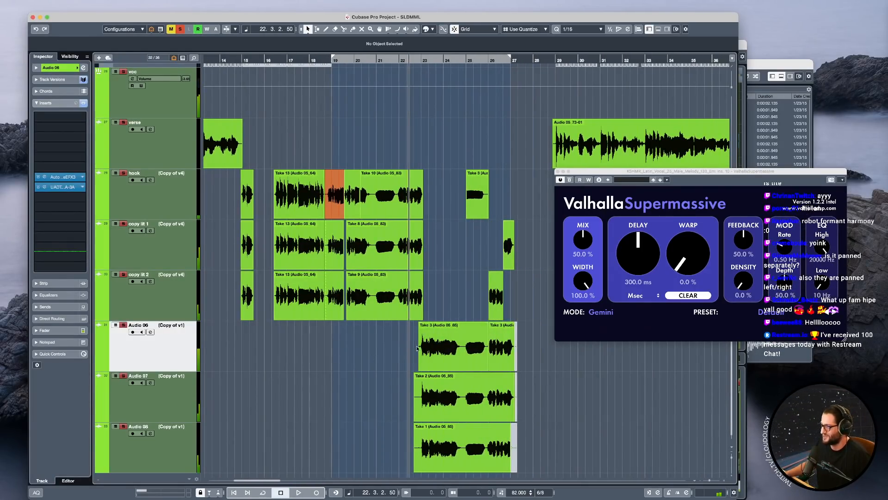
{"action": "left_click", "coordinate": [497, 282]}
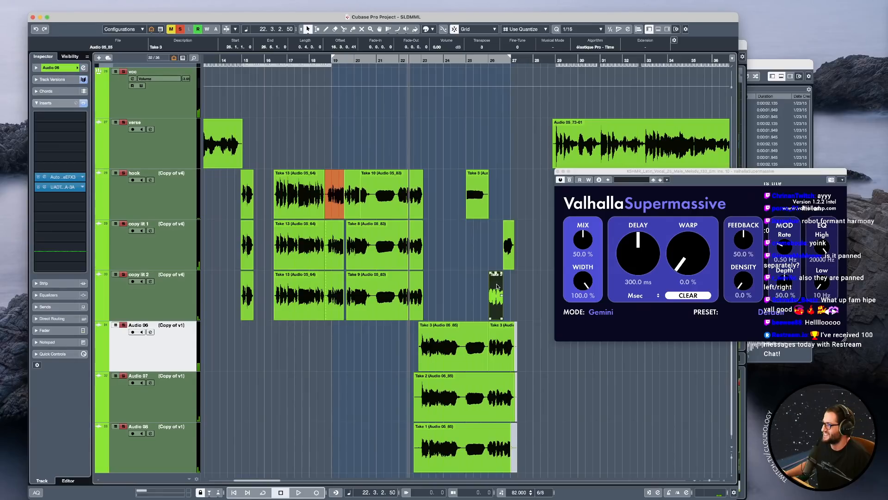
{"action": "left_click_drag", "start_coordinate": [406, 368], "coordinate": [501, 425]}
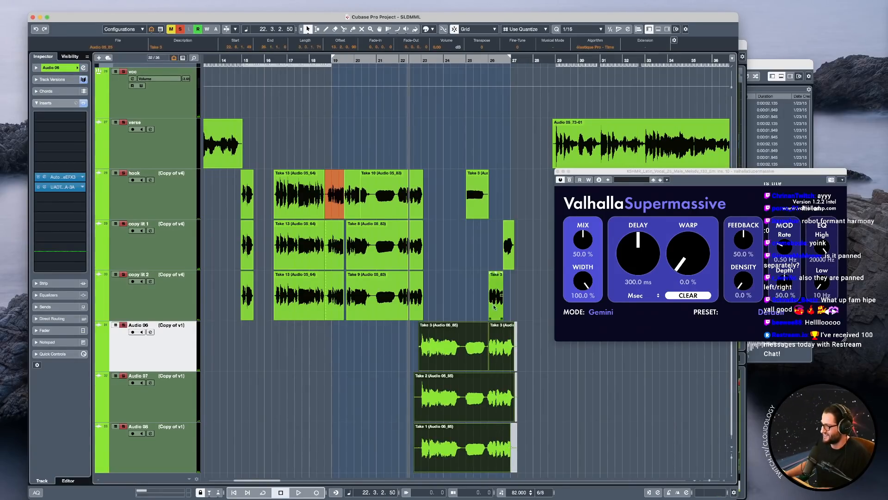
{"action": "left_click", "coordinate": [485, 277]}
{"action": "key", "text": "space"}
{"action": "left_click_drag", "start_coordinate": [383, 350], "coordinate": [491, 425]}
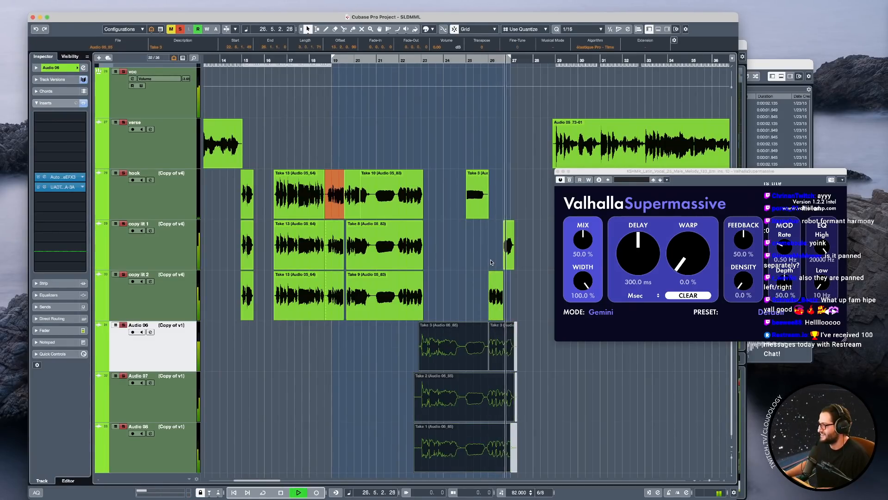
{"action": "key", "text": "space"}
{"action": "key", "text": "space"}
Replay the short copy lit 2 harmony event near bar 26 and examine its transposition against the copy lit 1 event.
{"action": "left_click_drag", "start_coordinate": [467, 291], "coordinate": [505, 302]}
{"action": "key", "text": "space"}
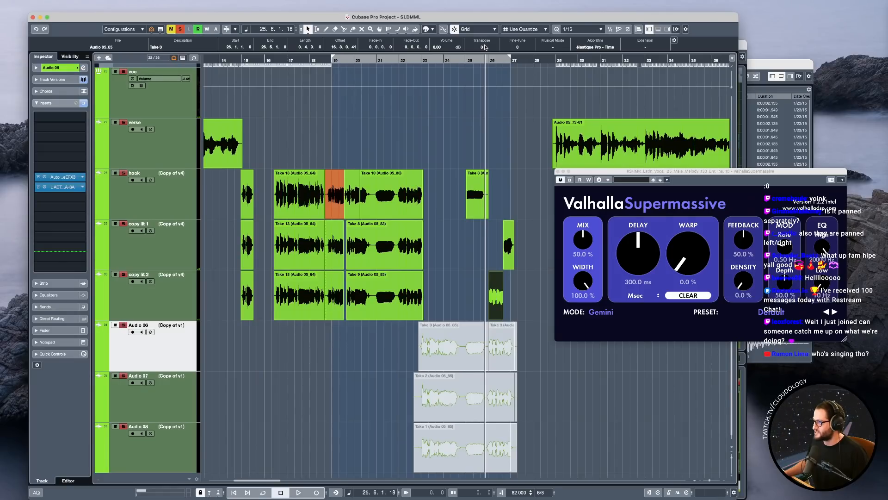
{"action": "left_click", "coordinate": [506, 241]}
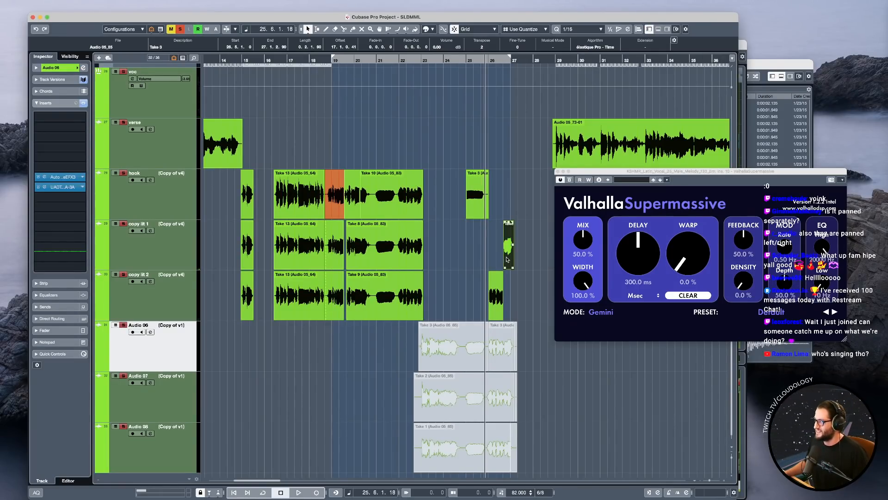
Clear the vocal solos, solo the KSHMR_Latin vocal track and play it from just before bar 19.
{"action": "left_click", "coordinate": [138, 102]}
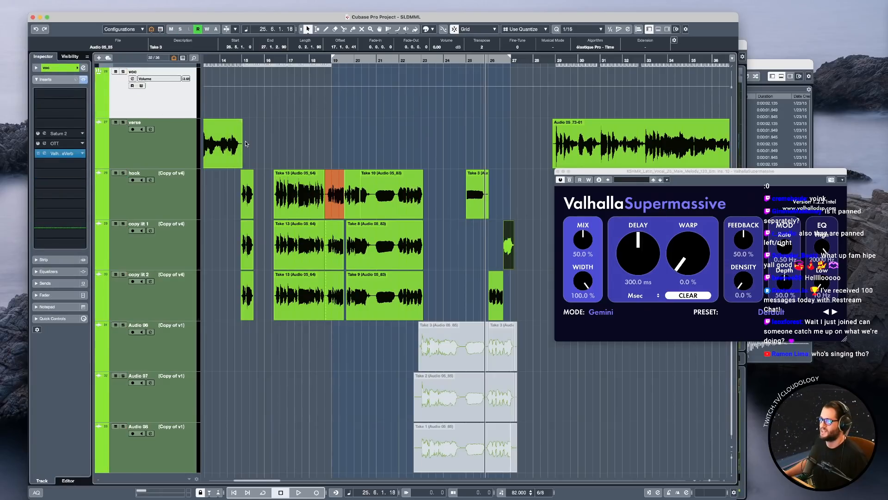
{"action": "left_click", "coordinate": [320, 124]}
{"action": "scroll", "coordinate": [406, 203], "scroll_direction": "down", "scroll_amount": 1}
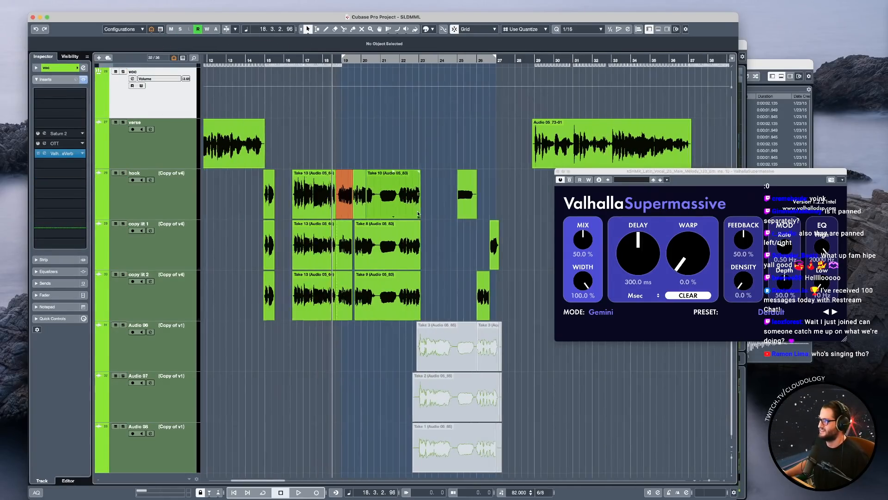
{"action": "scroll", "coordinate": [415, 209], "scroll_direction": "up", "scroll_amount": 2}
{"action": "scroll", "coordinate": [387, 204], "scroll_direction": "up", "scroll_amount": 10}
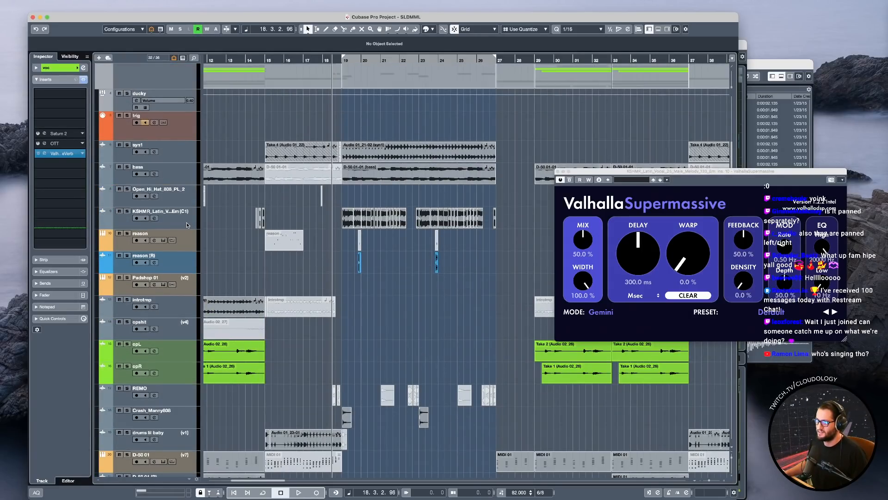
{"action": "left_click", "coordinate": [187, 225]}
{"action": "left_click", "coordinate": [127, 210]}
{"action": "key", "text": "space"}
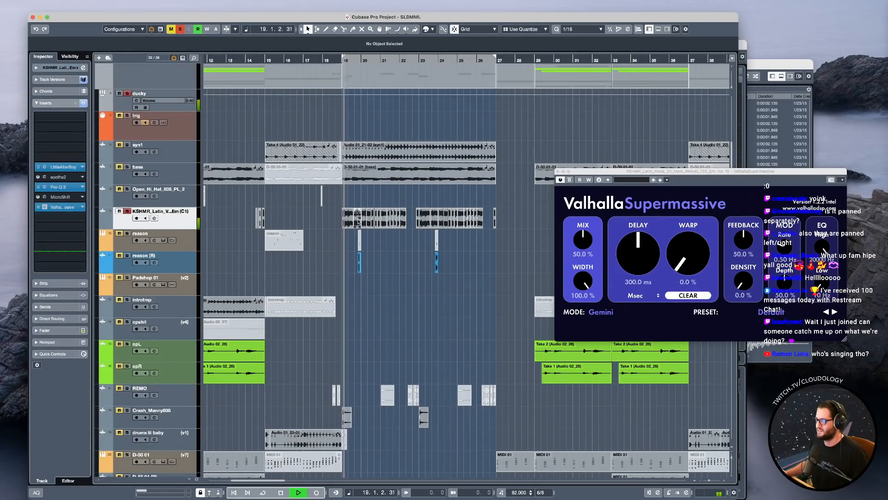
Place the playhead just before bar 7 above the verse vocal and move the ValhallaSupermassive window aside.
{"action": "scroll", "coordinate": [390, 256], "scroll_direction": "down", "scroll_amount": 10}
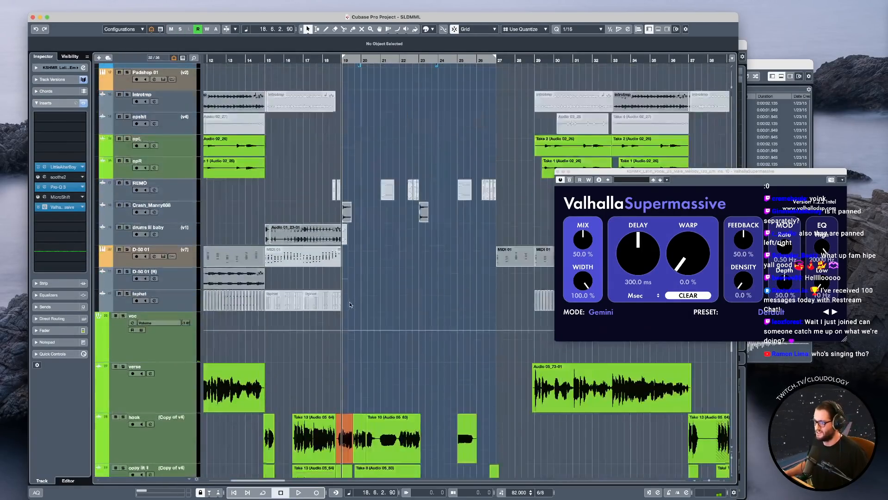
{"action": "scroll", "coordinate": [349, 305], "scroll_direction": "left", "scroll_amount": 5}
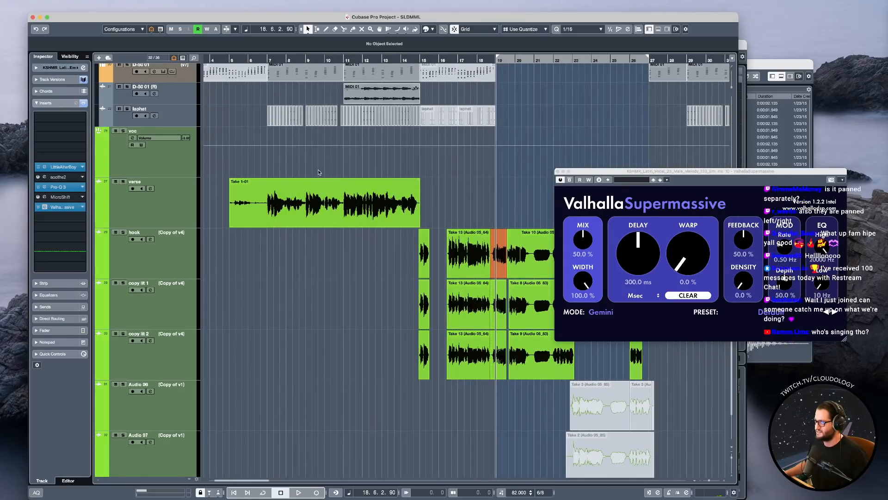
{"action": "left_click", "coordinate": [265, 166]}
{"action": "left_click", "coordinate": [588, 173]}
{"action": "left_click_drag", "start_coordinate": [587, 173], "coordinate": [615, 145]}
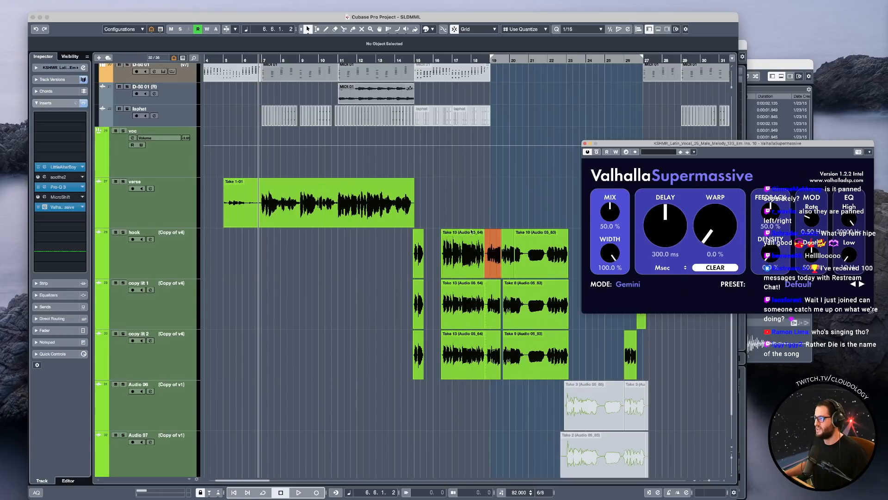
Place the playhead in bar 18 before the orange hook event and solo the voc group.
{"action": "scroll", "coordinate": [488, 247], "scroll_direction": "right", "scroll_amount": 1}
{"action": "scroll", "coordinate": [488, 248], "scroll_direction": "up", "scroll_amount": 4}
{"action": "scroll", "coordinate": [488, 248], "scroll_direction": "right", "scroll_amount": 2}
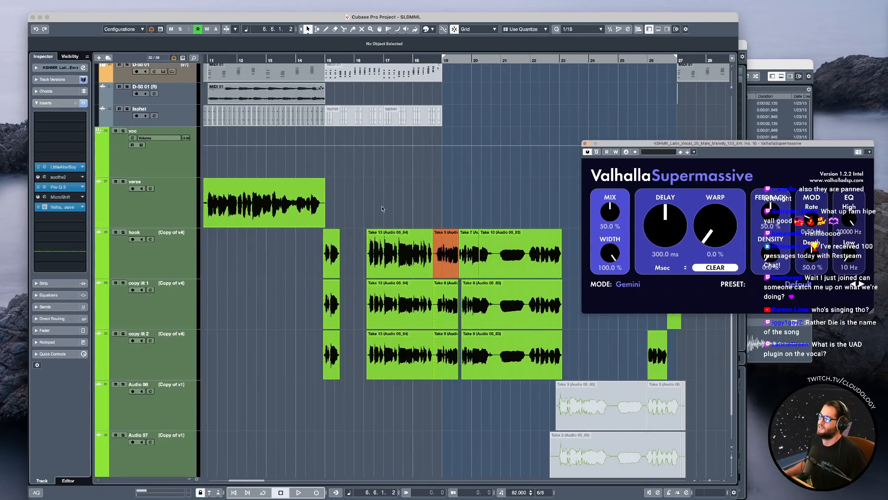
{"action": "left_click", "coordinate": [423, 190]}
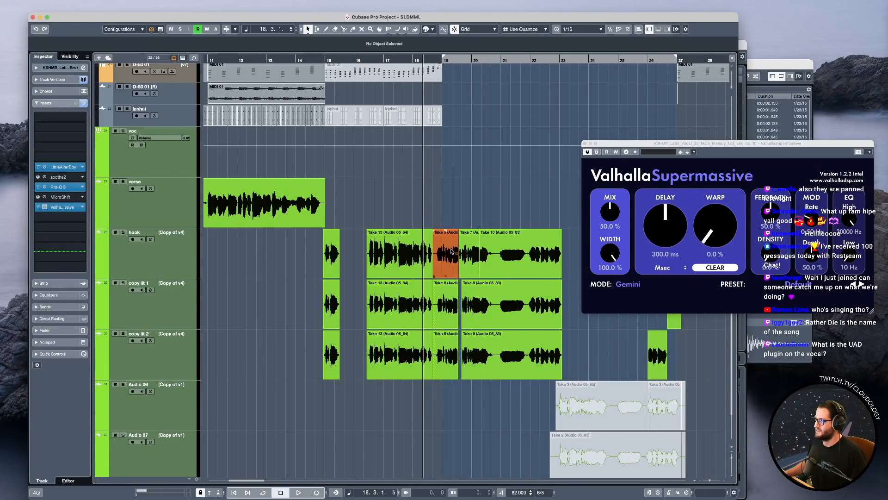
{"action": "scroll", "coordinate": [454, 250], "scroll_direction": "right", "scroll_amount": 5}
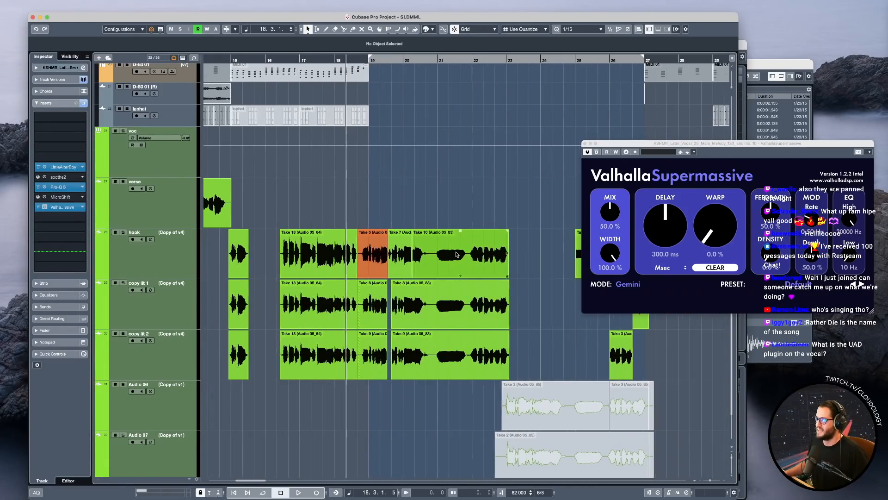
{"action": "scroll", "coordinate": [367, 189], "scroll_direction": "up", "scroll_amount": 15}
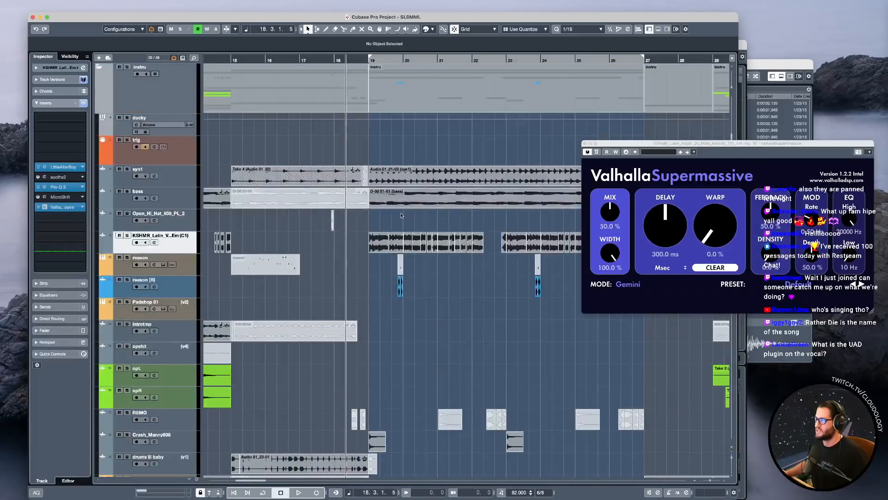
{"action": "scroll", "coordinate": [259, 155], "scroll_direction": "up", "scroll_amount": 2}
{"action": "left_click", "coordinate": [123, 73]}
{"action": "scroll", "coordinate": [320, 247], "scroll_direction": "down", "scroll_amount": 15}
{"action": "left_click", "coordinate": [125, 209]}
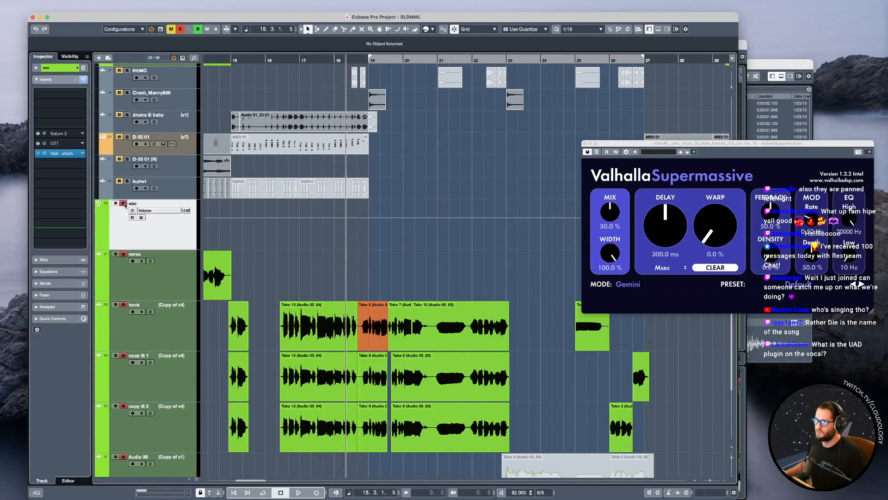
Play the hook section repeatedly from bar 18 to compare the vocal layers, and deactivate all solos.
{"action": "scroll", "coordinate": [337, 293], "scroll_direction": "down", "scroll_amount": 3}
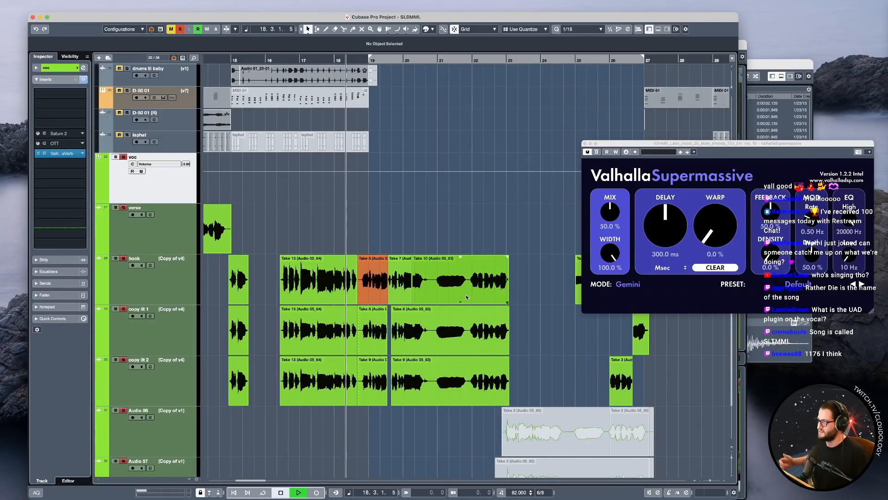
{"action": "key", "text": "space"}
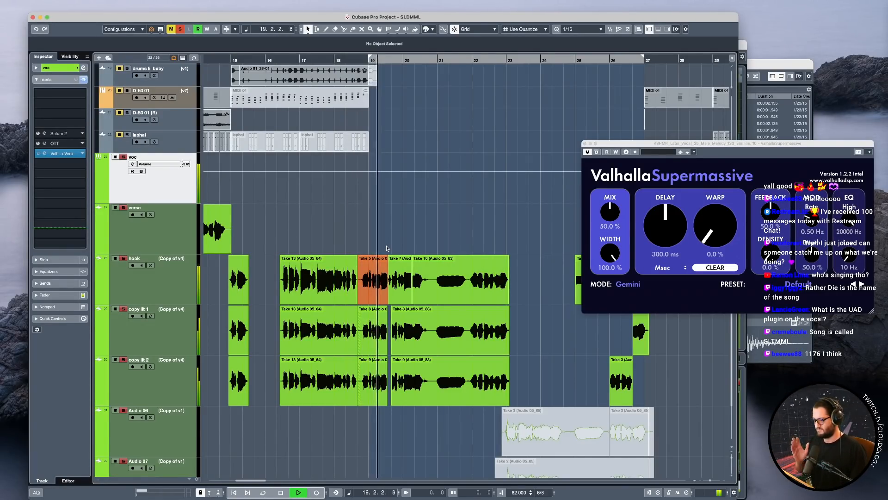
{"action": "key", "text": "space"}
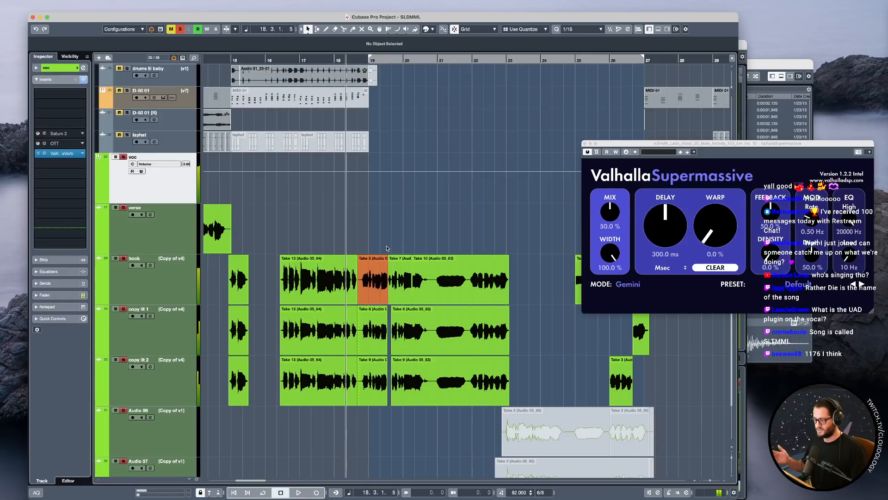
{"action": "key", "text": "space"}
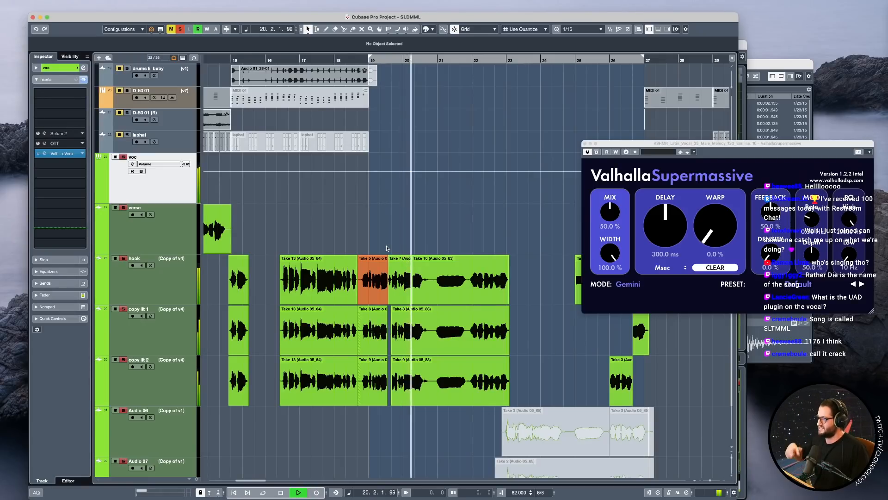
{"action": "key", "text": "space"}
{"action": "key", "text": "space"}
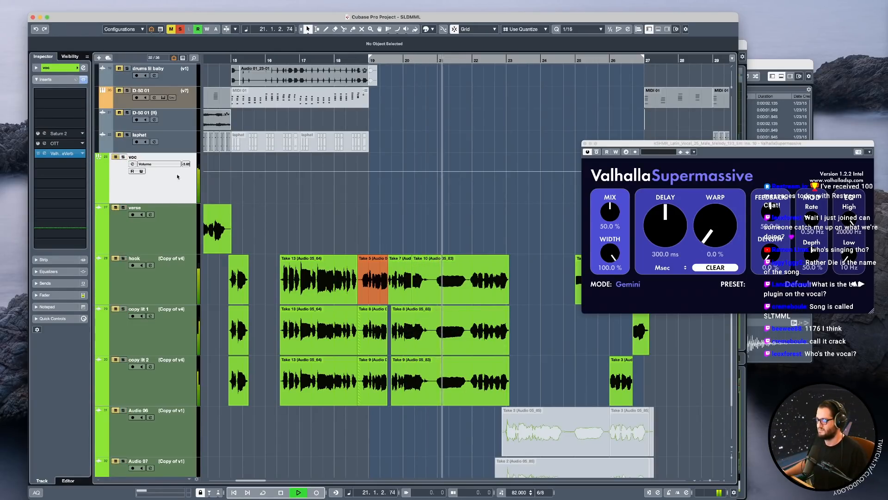
{"action": "key", "text": "space"}
{"action": "left_click", "coordinate": [182, 30]}
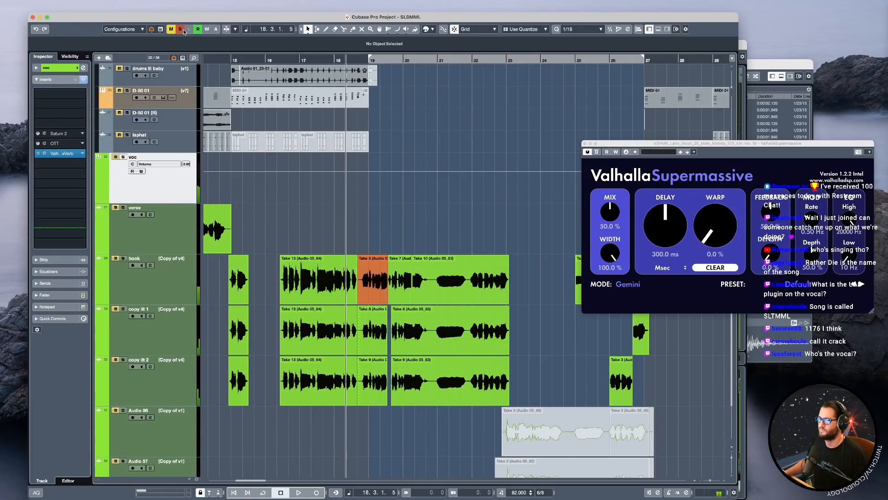
{"action": "left_click", "coordinate": [183, 31]}
Play the full mix from just before bar 5 and select the Take 1-01 event on the verse track.
{"action": "scroll", "coordinate": [327, 210], "scroll_direction": "down", "scroll_amount": 4}
{"action": "scroll", "coordinate": [350, 225], "scroll_direction": "left", "scroll_amount": 5}
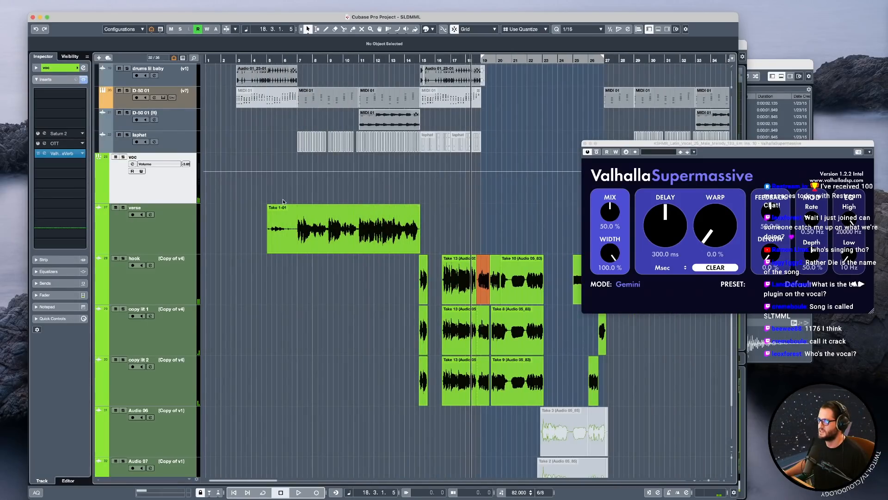
{"action": "left_click", "coordinate": [266, 188]}
{"action": "left_click", "coordinate": [318, 238]}
{"action": "key", "text": "space"}
{"action": "key", "text": "space"}
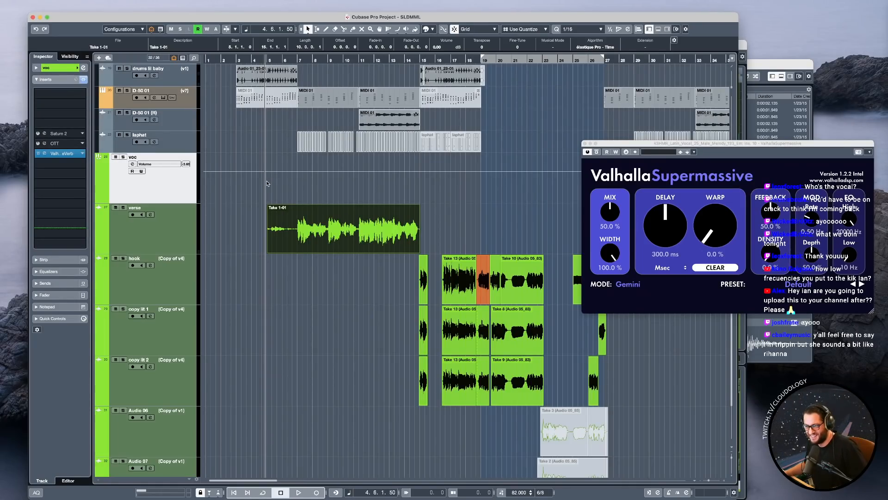
Play the verse with the full mix from about bar 5 through bar 13.
{"action": "left_click", "coordinate": [291, 190]}
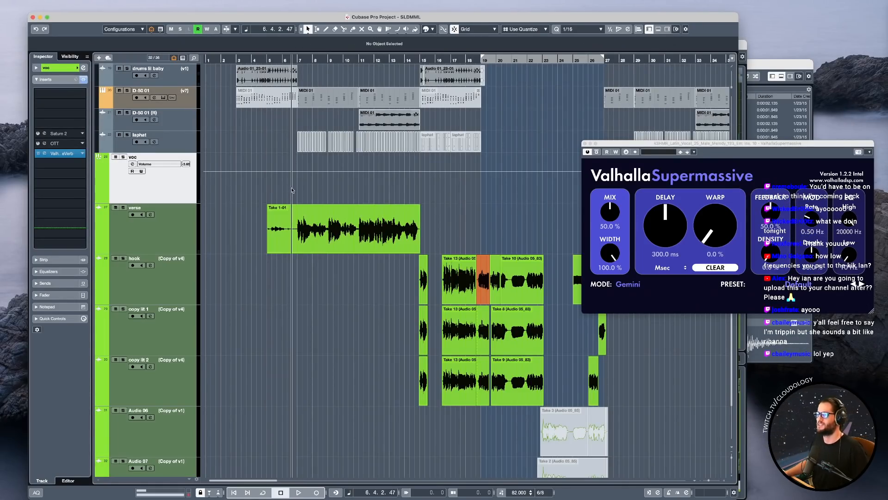
{"action": "left_click", "coordinate": [273, 189]}
{"action": "key", "text": "space"}
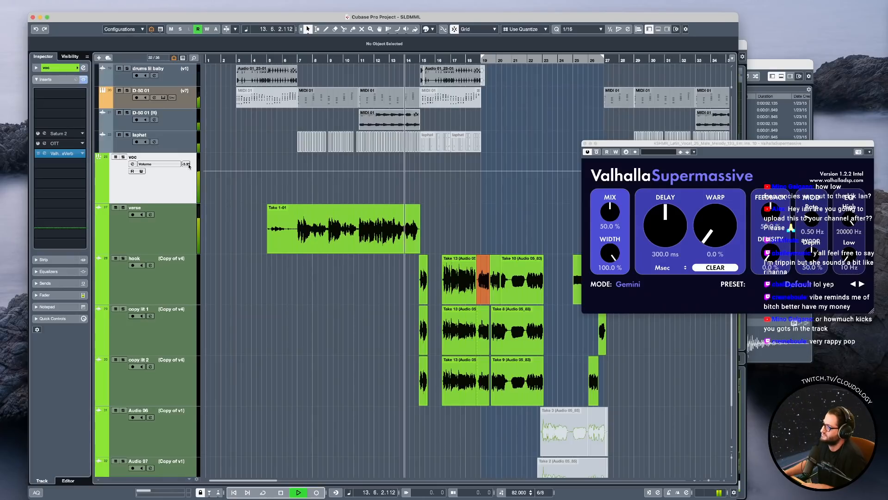
{"action": "left_click", "coordinate": [364, 238]}
{"action": "key", "text": "space"}
Split the verse vocal event just before the phrase that enters at bar 7.
{"action": "left_click", "coordinate": [299, 190]}
{"action": "scroll", "coordinate": [298, 246], "scroll_direction": "up", "scroll_amount": 4}
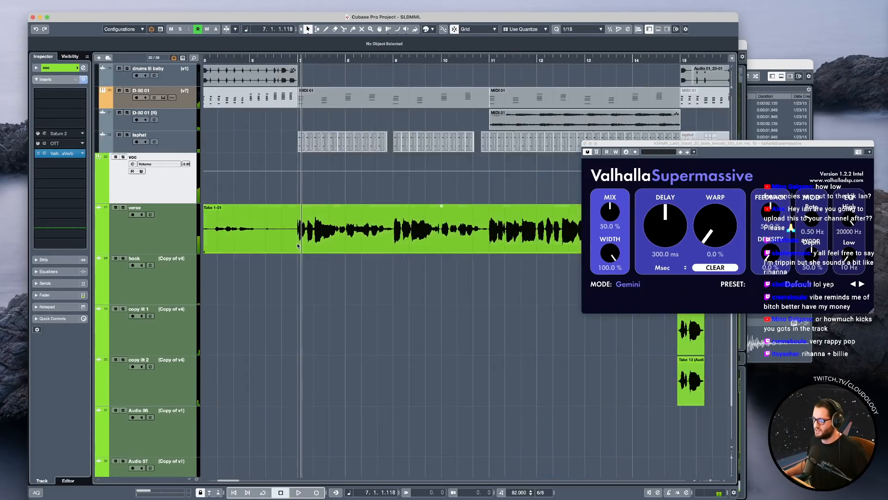
{"action": "left_click", "coordinate": [286, 240], "text": "alt"}
{"action": "scroll", "coordinate": [286, 240], "scroll_direction": "down", "scroll_amount": 4}
Deactivate the Auto-Tune insert on the verse track and play the vocal from bar 7.
{"action": "left_click", "coordinate": [156, 246]}
{"action": "left_click", "coordinate": [38, 167]}
{"action": "key", "text": "space"}
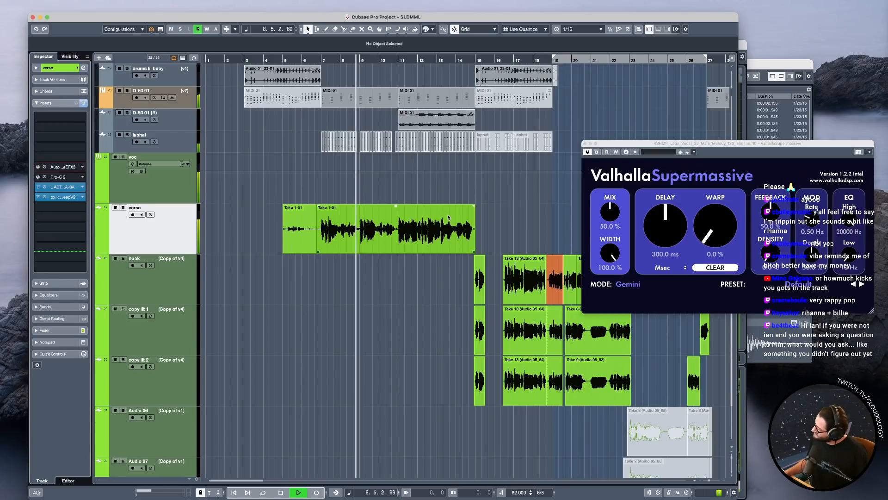
{"action": "key", "text": "space"}
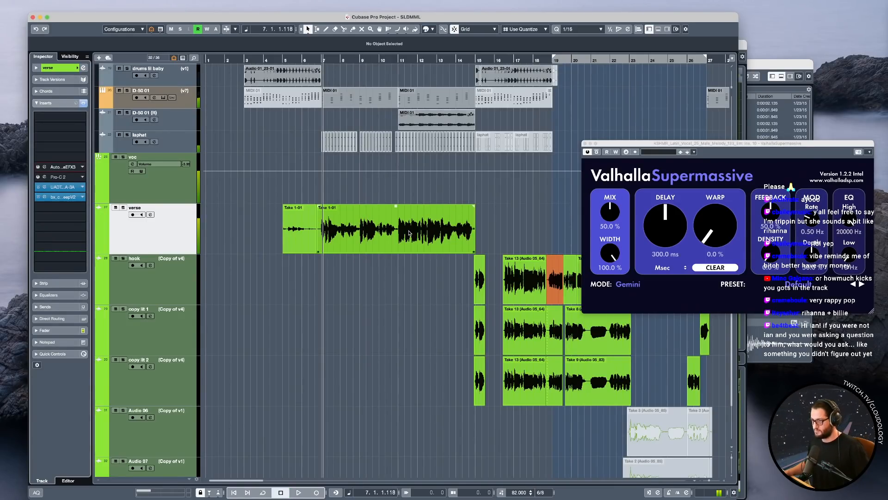
Open the longer verse event from bar 7 in Melodyne and move the editor window clear of the ValhallaSupermassive window.
{"action": "left_click", "coordinate": [383, 238]}
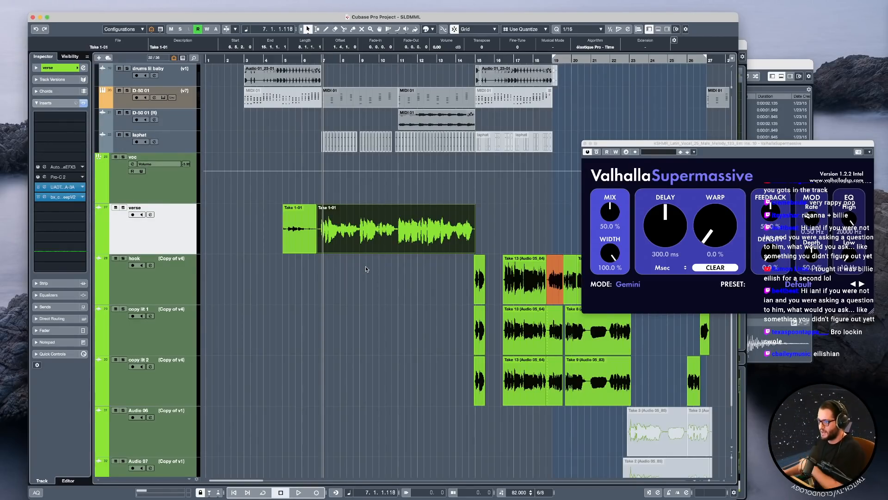
{"action": "left_click", "coordinate": [337, 221]}
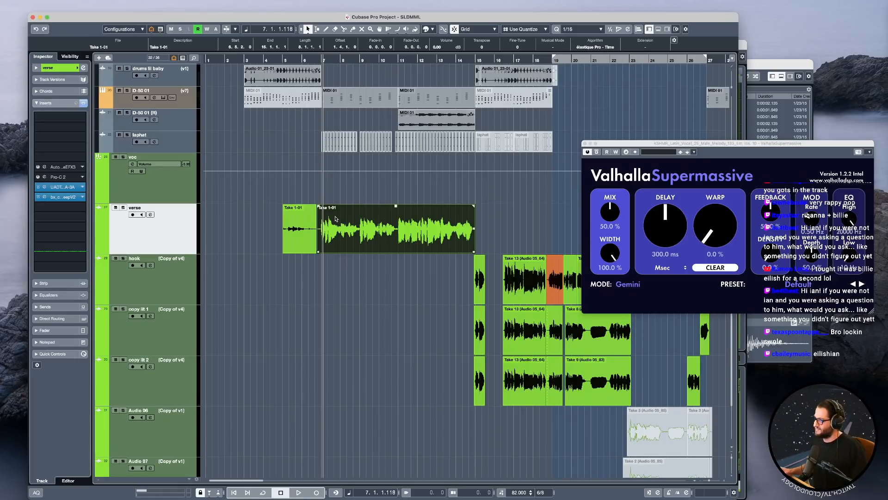
{"action": "scroll", "coordinate": [331, 231], "scroll_direction": "up", "scroll_amount": 2}
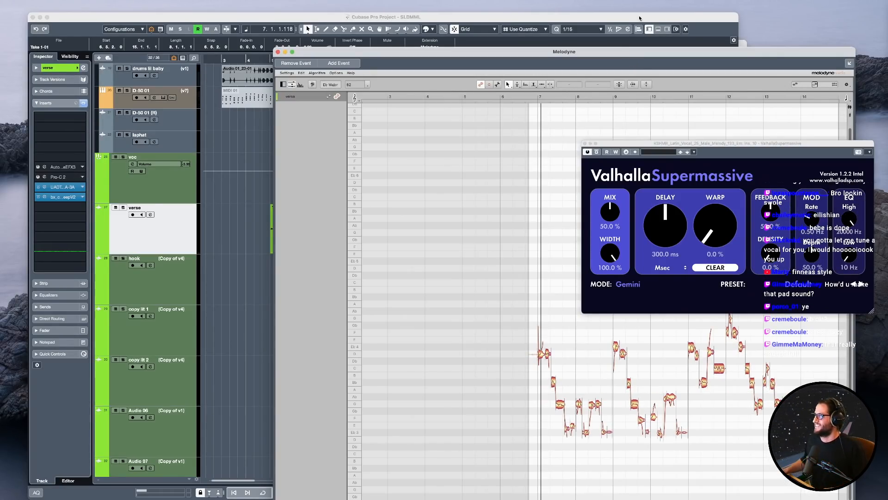
{"action": "left_click_drag", "start_coordinate": [804, 51], "coordinate": [547, 44]}
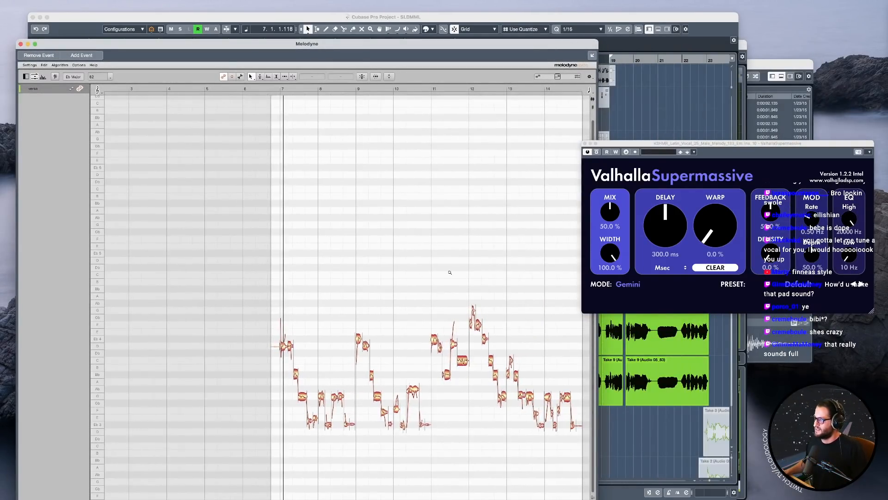
Shrink the Melodyne window, frame the notes of bars 7 to 10, and play the verse vocal from just before bar 7.
{"action": "scroll", "coordinate": [425, 294], "scroll_direction": "up", "scroll_amount": 5}
{"action": "left_click_drag", "start_coordinate": [425, 295], "coordinate": [411, 202]}
{"action": "left_click_drag", "start_coordinate": [596, 43], "coordinate": [588, 68]}
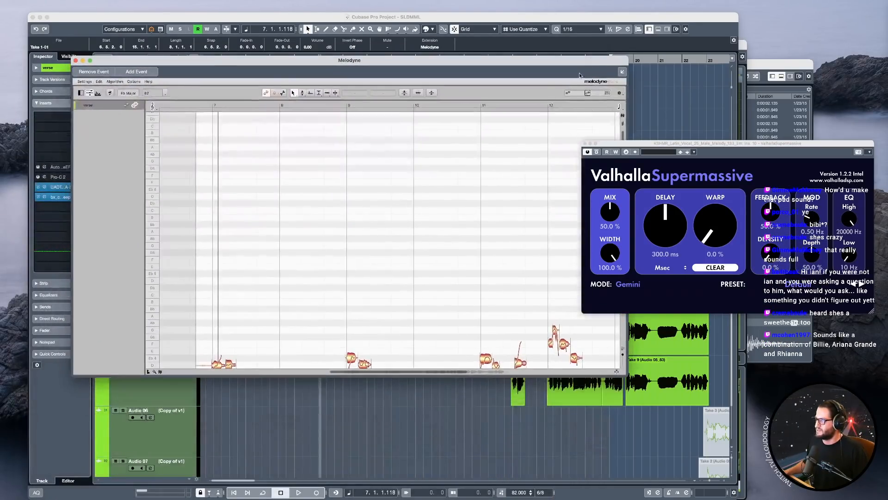
{"action": "left_click_drag", "start_coordinate": [429, 263], "coordinate": [410, 176]}
{"action": "left_click_drag", "start_coordinate": [278, 192], "coordinate": [320, 198]}
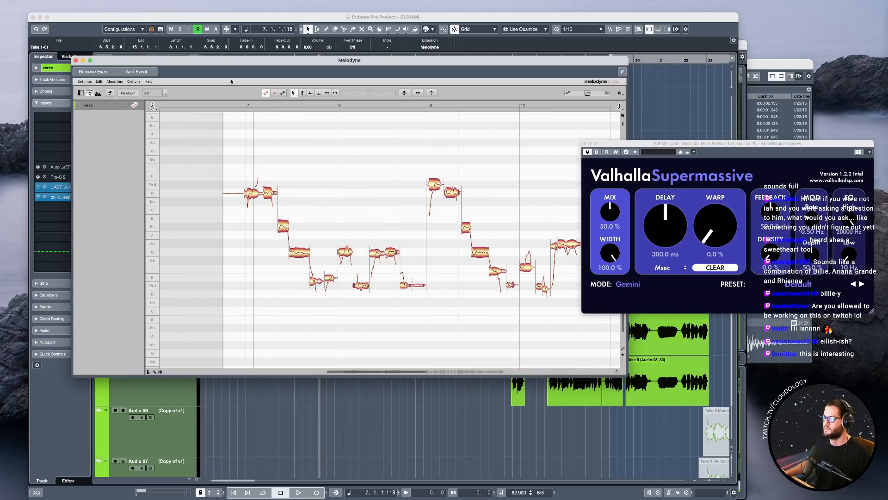
{"action": "left_click", "coordinate": [229, 108]}
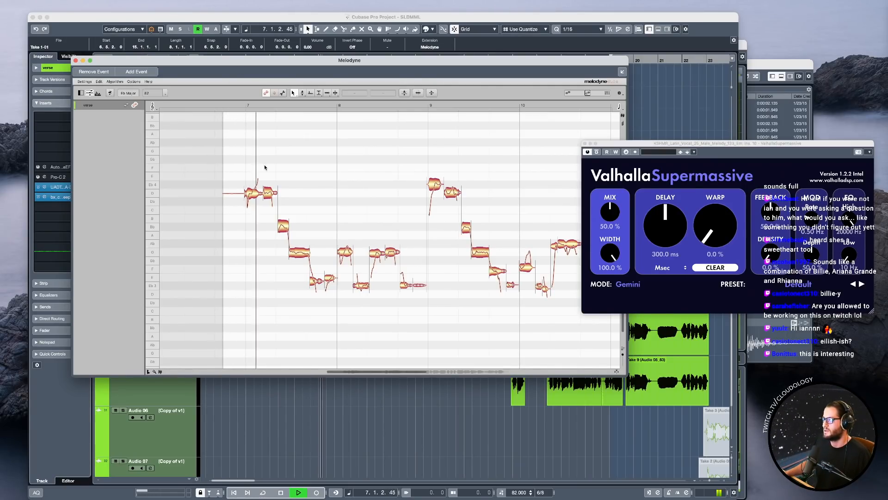
{"action": "key", "text": "space"}
{"action": "left_click_drag", "start_coordinate": [313, 297], "coordinate": [336, 312]}
{"action": "key", "text": "space"}
Move the Melodyne window aside and solo the verse track in the project.
{"action": "left_click_drag", "start_coordinate": [296, 62], "coordinate": [383, 55]}
{"action": "left_click", "coordinate": [140, 238]}
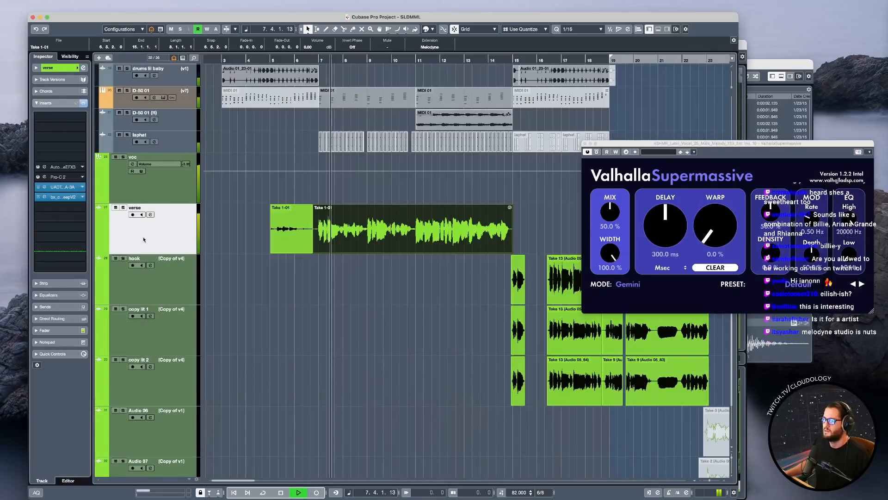
{"action": "key", "text": "s"}
{"action": "key", "text": "space"}
Bring the verse event's Melodyne editor back up and close the ValhallaSupermassive window.
{"action": "double_click", "coordinate": [347, 232]}
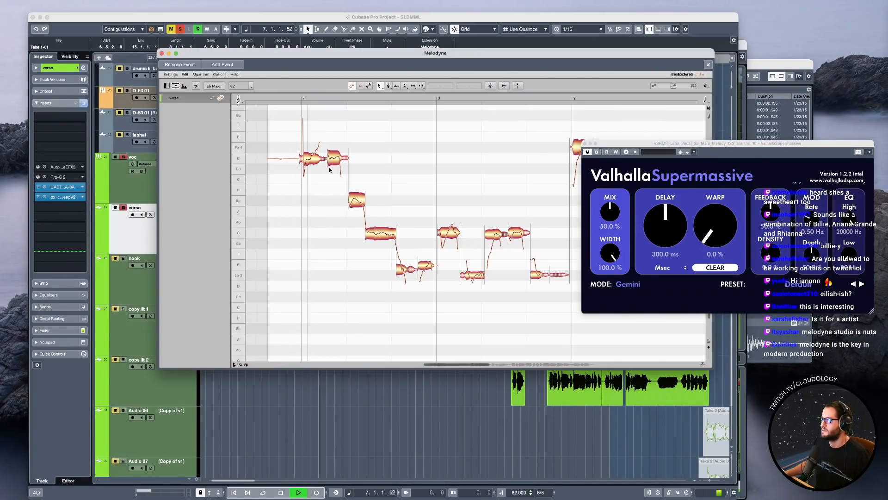
{"action": "key", "text": "space"}
{"action": "left_click", "coordinate": [585, 144]}
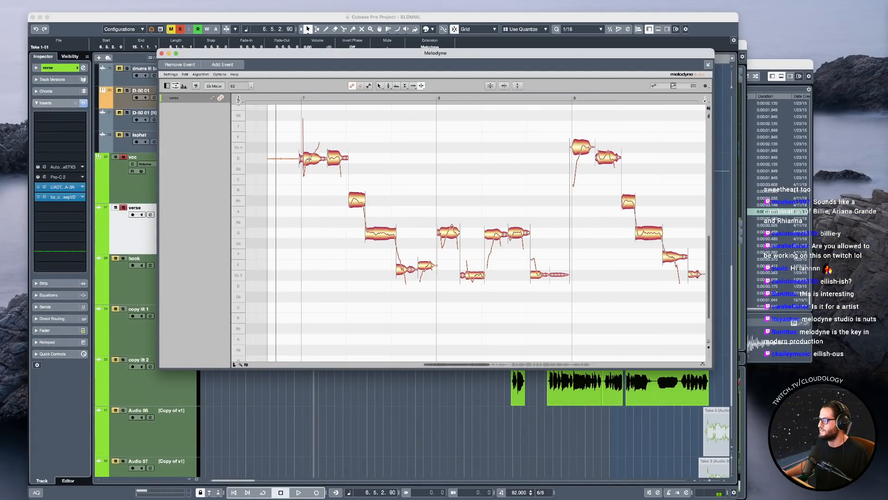
Split the first note of bar 7, raise its second part to Eb 4, and lower the last two notes before bar 8 to Eb 3.
{"action": "left_click_drag", "start_coordinate": [311, 158], "coordinate": [318, 146]}
{"action": "key", "text": "space"}
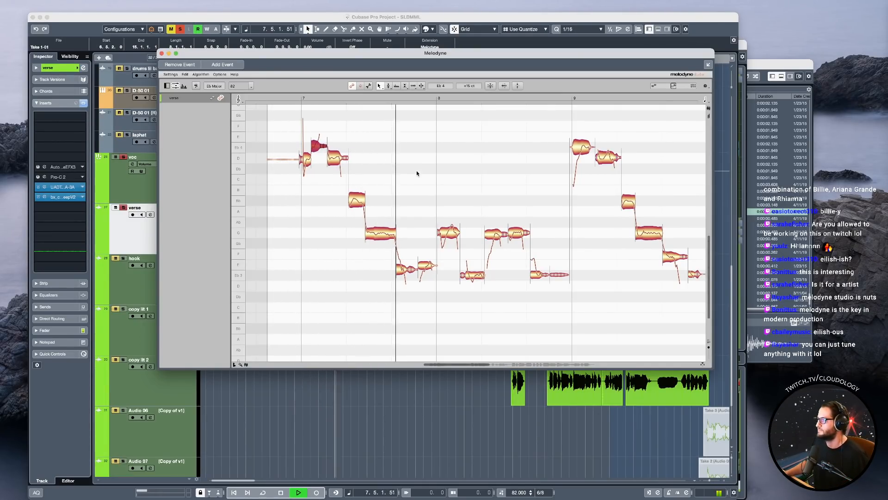
{"action": "key", "text": "space"}
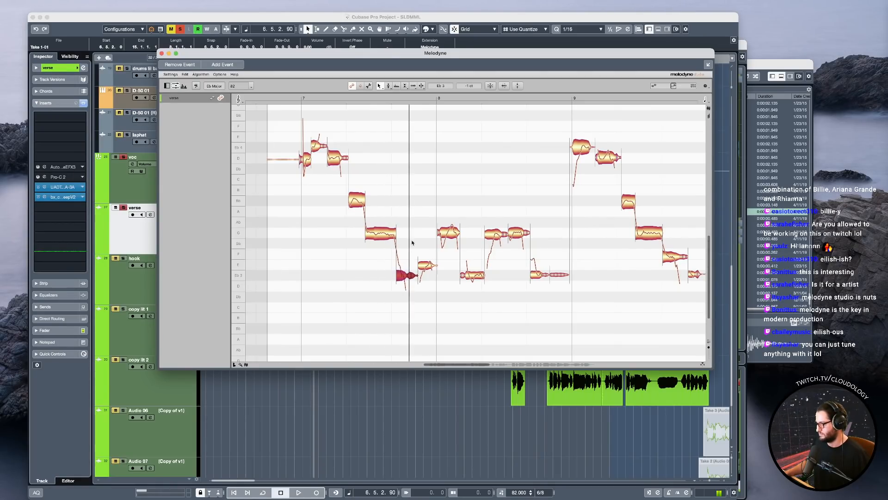
{"action": "left_click_drag", "start_coordinate": [425, 265], "coordinate": [429, 272]}
{"action": "key", "text": "space"}
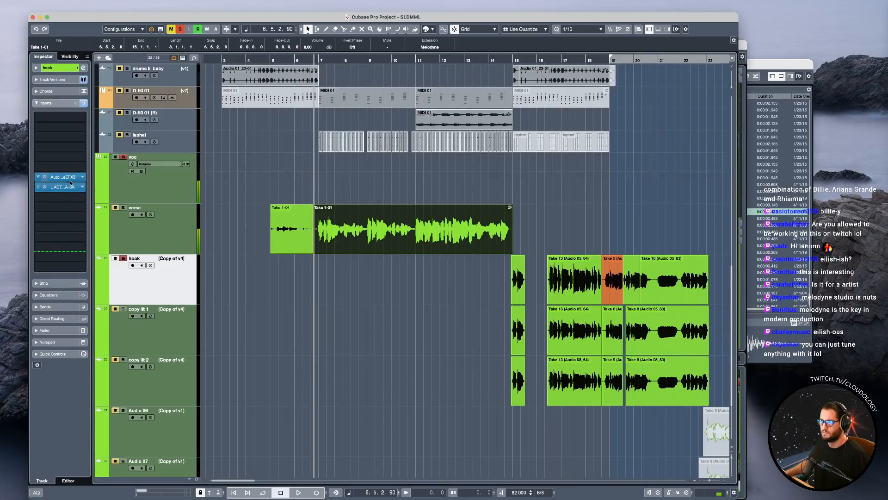
Check the key in the hook track's Auto-Tune EFX 3 and set the verse's Melodyne scale to C Minor.
{"action": "left_click", "coordinate": [61, 177]}
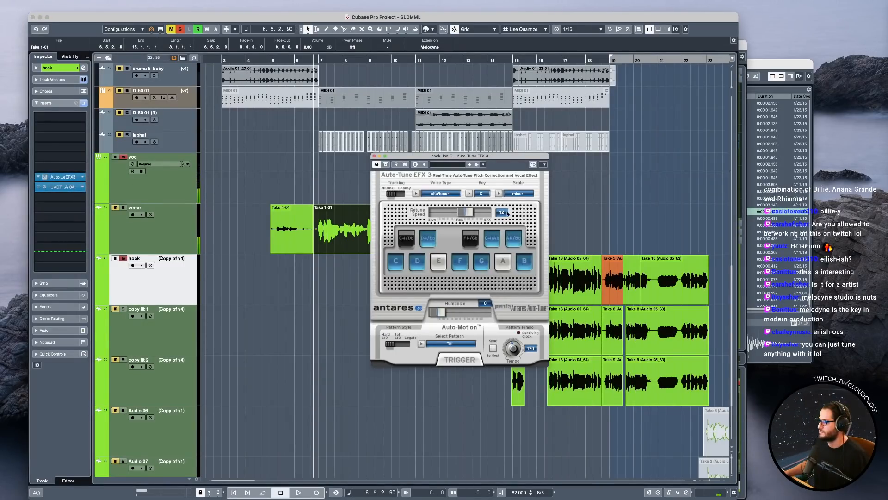
{"action": "left_click", "coordinate": [375, 156]}
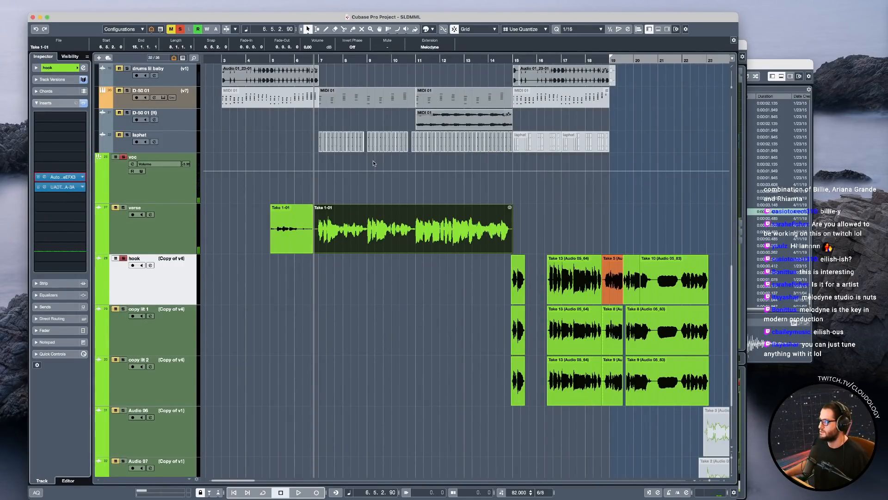
{"action": "double_click", "coordinate": [371, 231]}
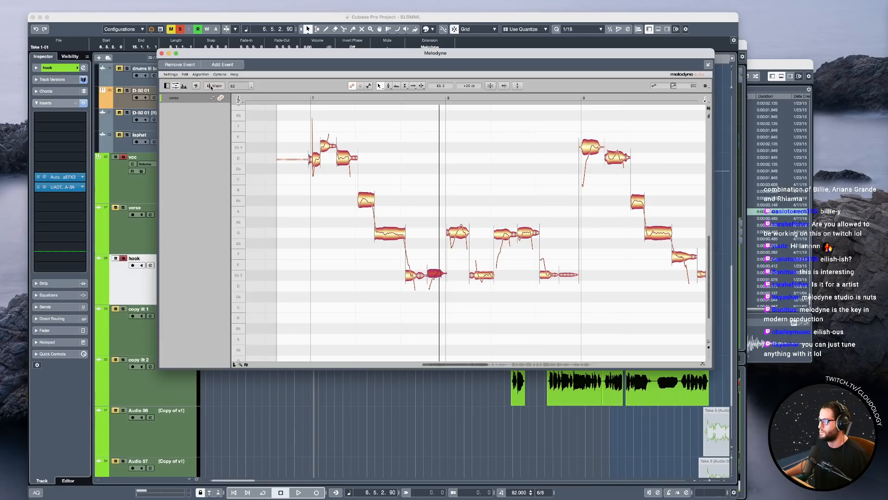
{"action": "left_click", "coordinate": [240, 365]}
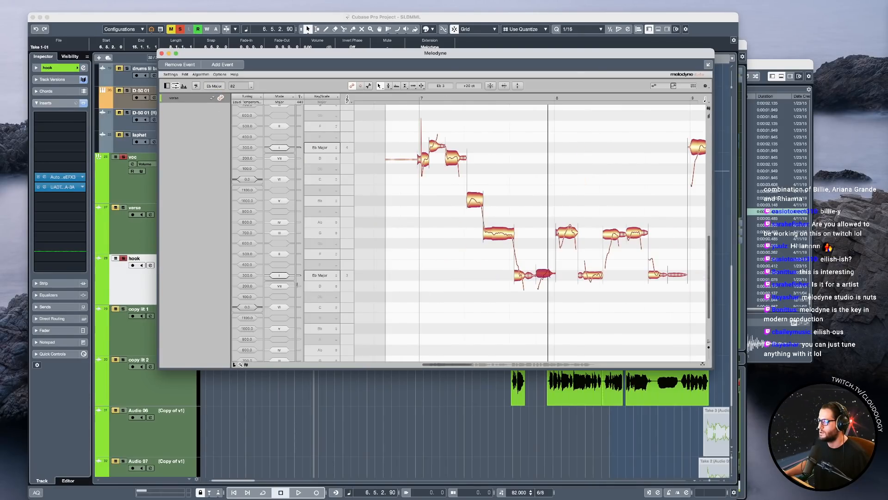
{"action": "left_click", "coordinate": [323, 311]}
{"action": "left_click", "coordinate": [366, 298]}
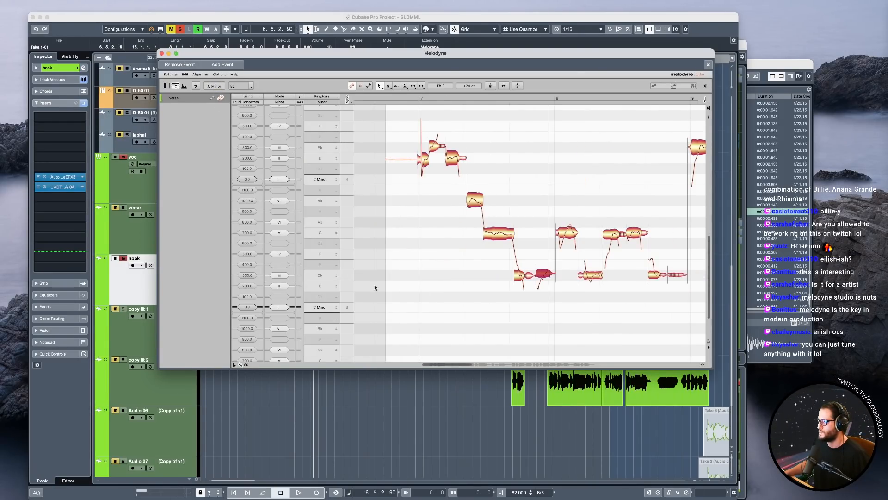
{"action": "left_click", "coordinate": [242, 365]}
Make the Melodyne window taller and reposition it over the project with the notes of bars 7 to 9 in view.
{"action": "mouse_move", "coordinate": [519, 324]}
{"action": "left_mouse_down"}
{"action": "mouse_move", "coordinate": [541, 325]}
{"action": "mouse_move", "coordinate": [526, 315]}
{"action": "left_mouse_up"}
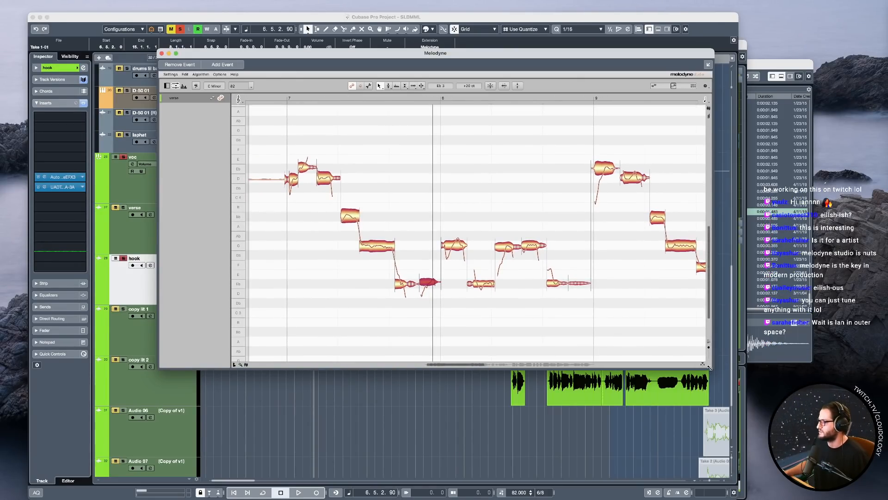
{"action": "left_click_drag", "start_coordinate": [709, 367], "coordinate": [705, 428]}
{"action": "left_click_drag", "start_coordinate": [631, 59], "coordinate": [526, 83]}
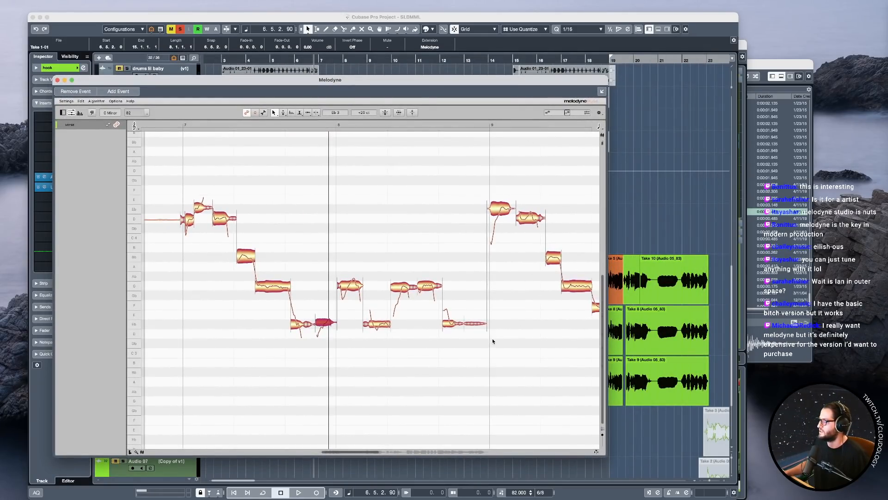
{"action": "left_click_drag", "start_coordinate": [502, 343], "coordinate": [443, 363]}
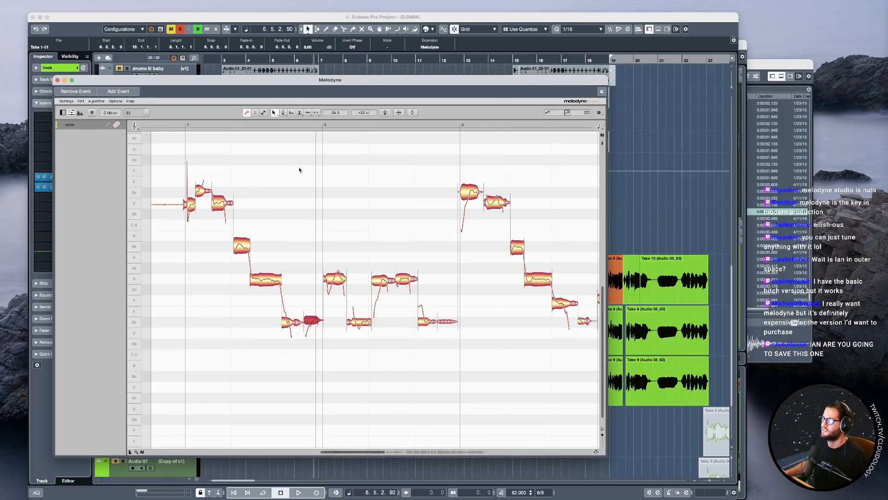
Separate the sliding onsets from the main notes in bars 7 and 8 and at the start of bar 9.
{"action": "left_click_drag", "start_coordinate": [203, 231], "coordinate": [220, 239]}
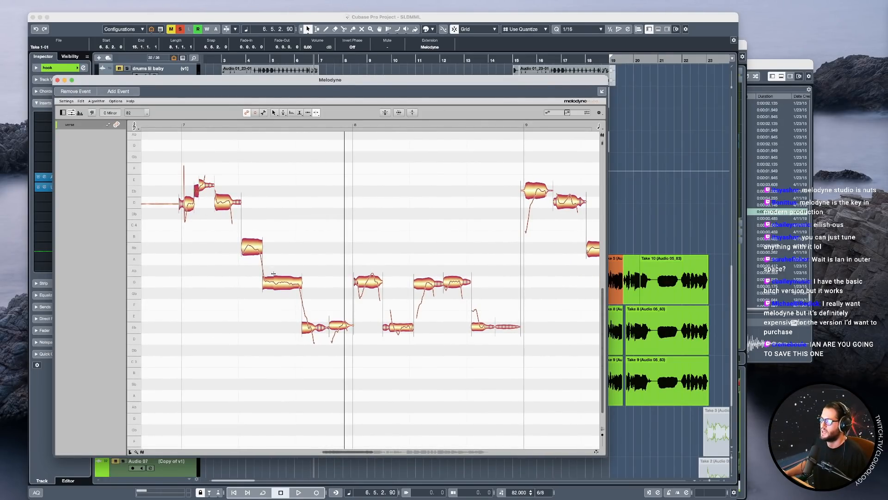
{"action": "double_click", "coordinate": [365, 284]}
{"action": "left_click", "coordinate": [423, 285]}
{"action": "left_click_drag", "start_coordinate": [423, 285], "coordinate": [433, 296]}
{"action": "double_click", "coordinate": [535, 191]}
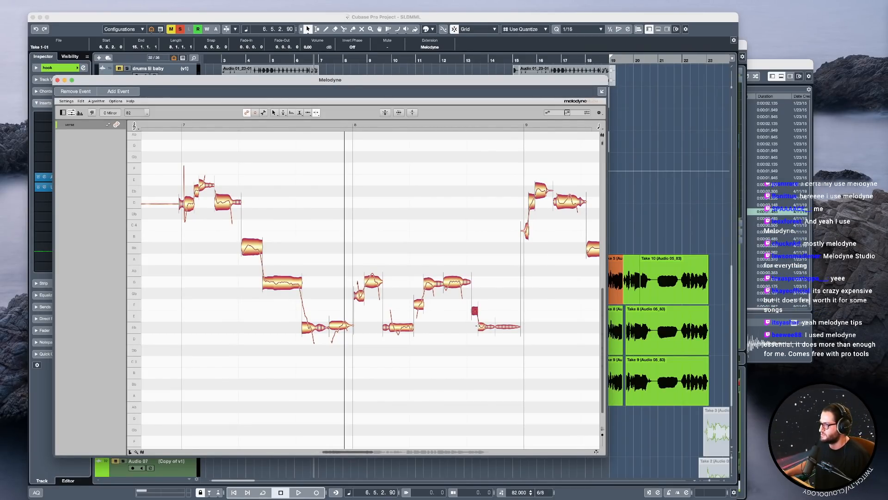
{"action": "scroll", "coordinate": [432, 348], "scroll_direction": "right", "scroll_amount": 3}
{"action": "left_click", "coordinate": [351, 331]}
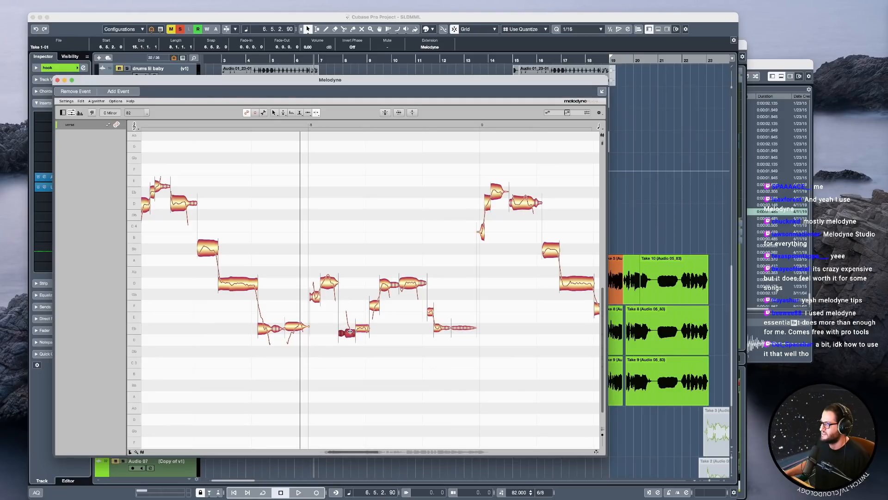
Separate the pitch slides in bar 10, in its first note and in the long sustained note.
{"action": "scroll", "coordinate": [426, 345], "scroll_direction": "right", "scroll_amount": 15}
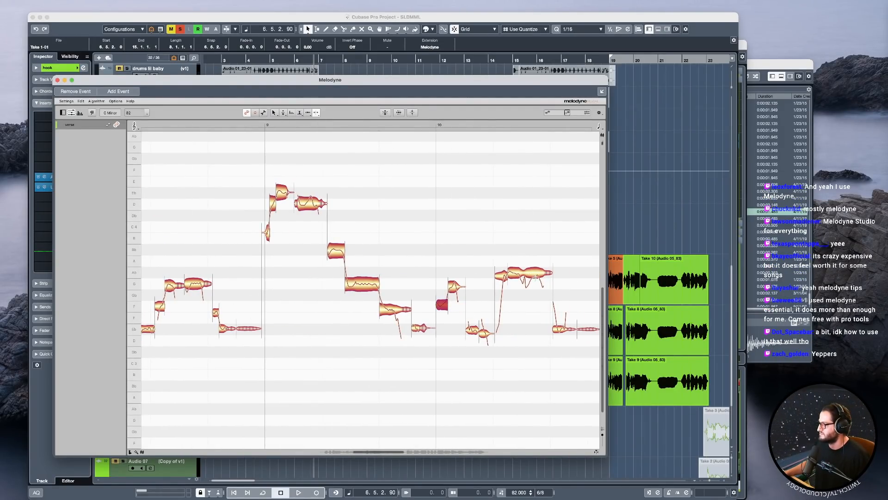
{"action": "left_click", "coordinate": [537, 277]}
{"action": "double_click", "coordinate": [526, 276]}
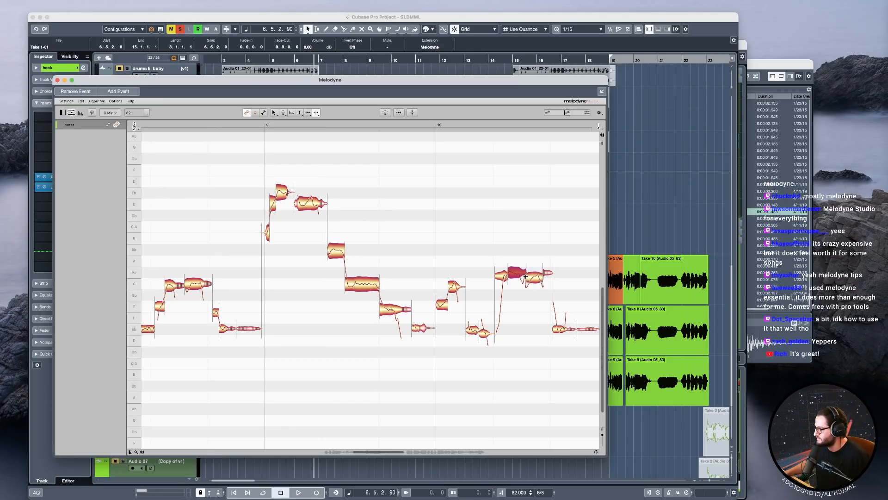
Separate the sliding parts of the first two notes of bar 11 and of the rising note midway through the bar.
{"action": "scroll", "coordinate": [542, 334], "scroll_direction": "right", "scroll_amount": 15}
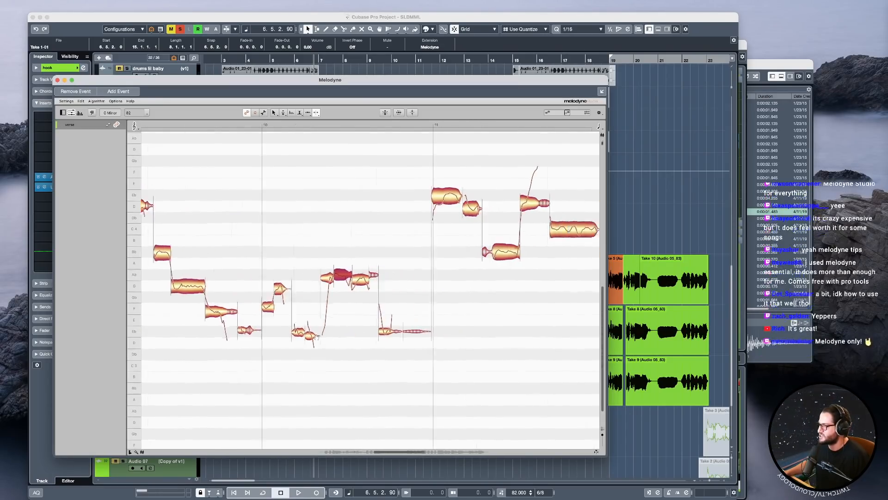
{"action": "left_click", "coordinate": [392, 197]}
{"action": "double_click", "coordinate": [391, 196]}
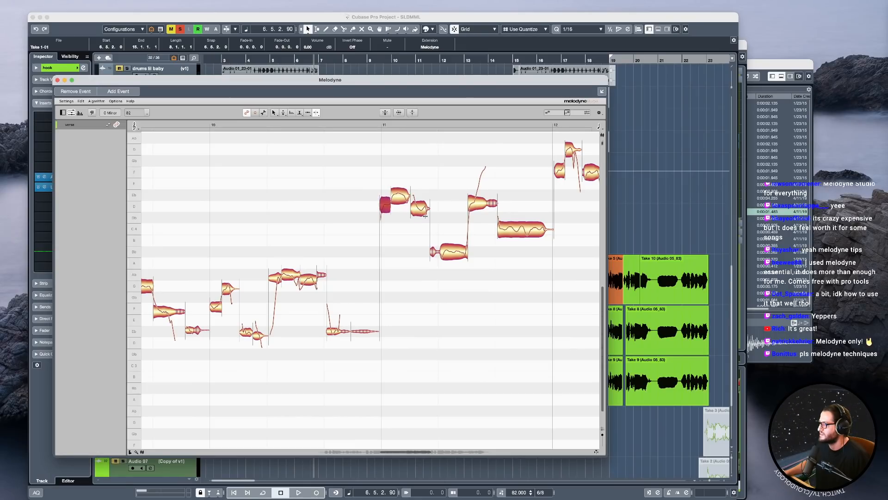
{"action": "left_click", "coordinate": [415, 207]}
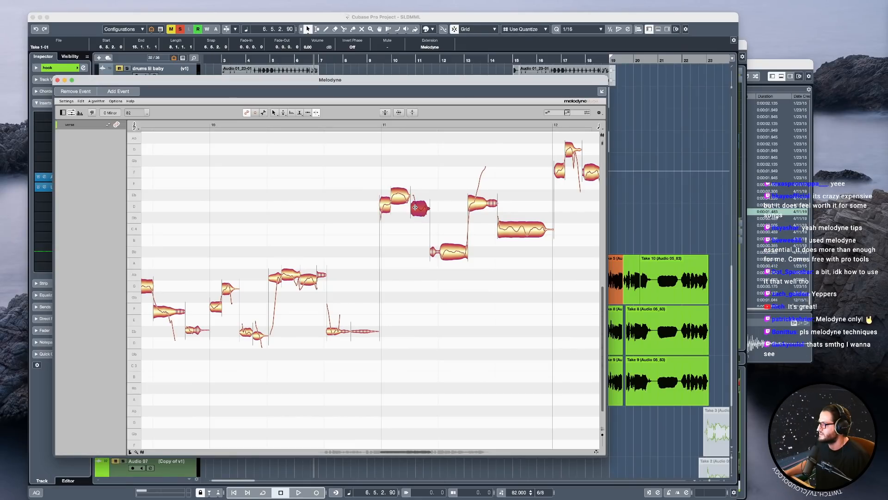
{"action": "double_click", "coordinate": [477, 203]}
Separate the descending note just before bar 14, redoing the cut slightly earlier, and split the onset off bar 14's first note.
{"action": "scroll", "coordinate": [390, 245], "scroll_direction": "right", "scroll_amount": 14}
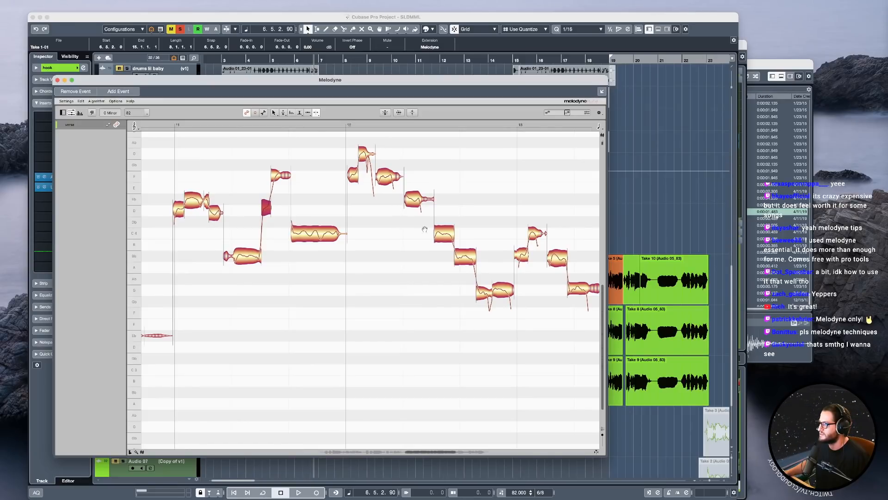
{"action": "scroll", "coordinate": [542, 287], "scroll_direction": "right", "scroll_amount": 19}
{"action": "left_click", "coordinate": [369, 302]}
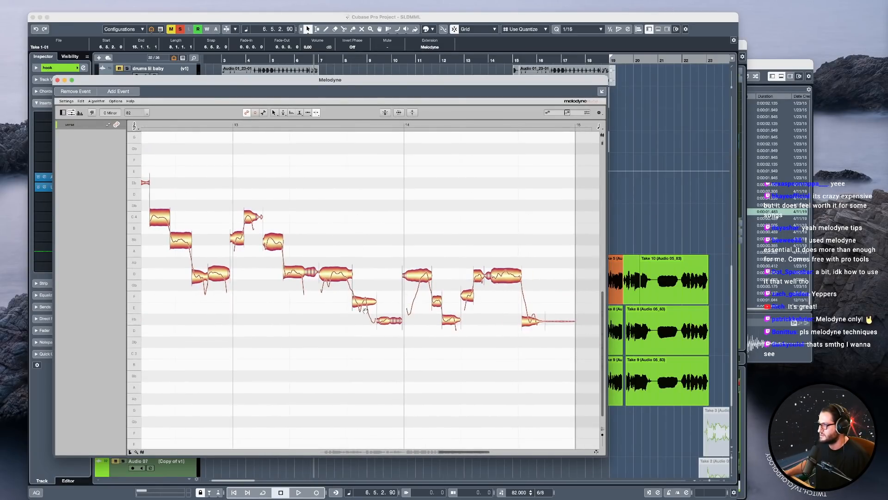
{"action": "double_click", "coordinate": [369, 301]}
{"action": "key", "text": "super+z"}
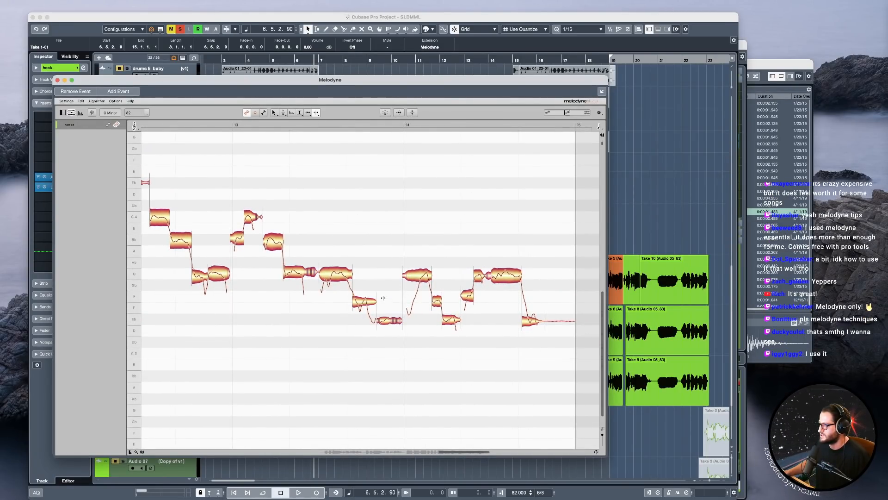
{"action": "double_click", "coordinate": [369, 302]}
{"action": "double_click", "coordinate": [417, 276]}
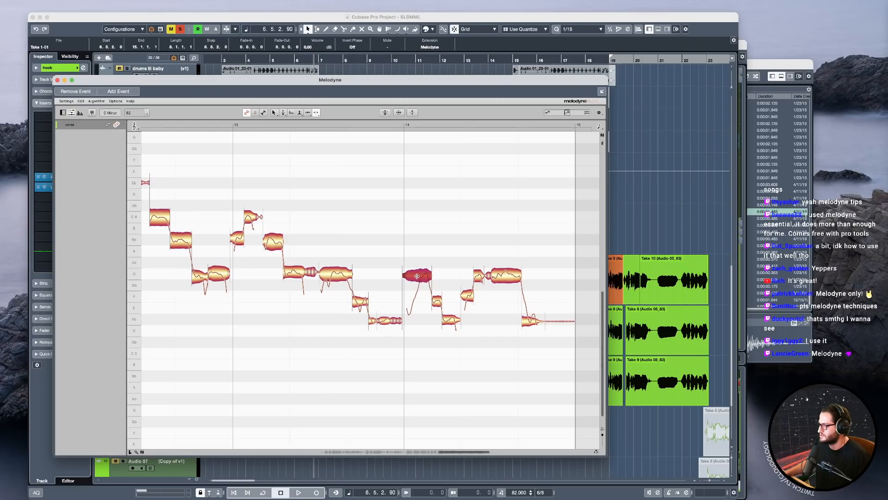
Return to the beginning of the verse vocal and switch from note separation to the Main tool.
{"action": "scroll", "coordinate": [351, 342], "scroll_direction": "right", "scroll_amount": 5}
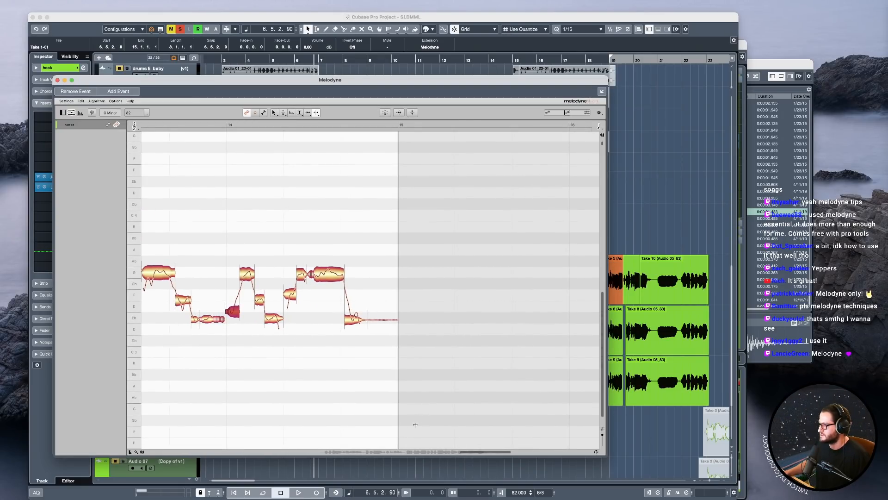
{"action": "left_click", "coordinate": [332, 452]}
{"action": "left_click_drag", "start_coordinate": [358, 284], "coordinate": [331, 313]}
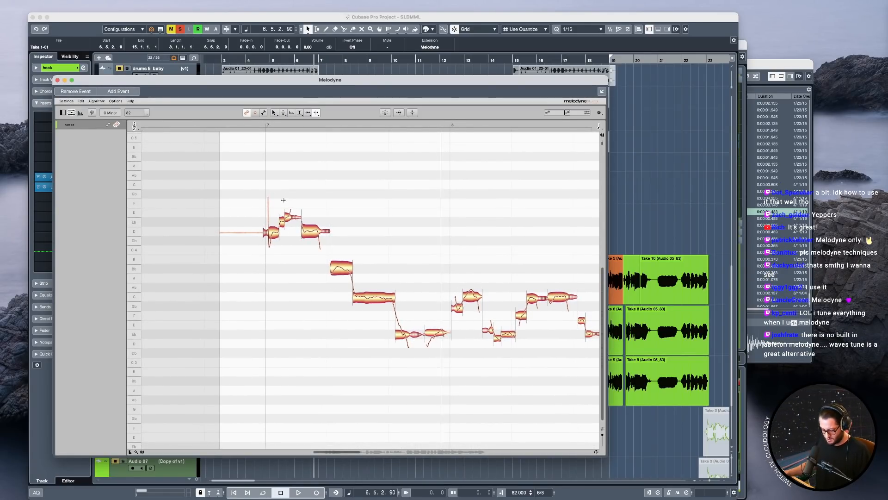
{"action": "key", "text": "super+a"}
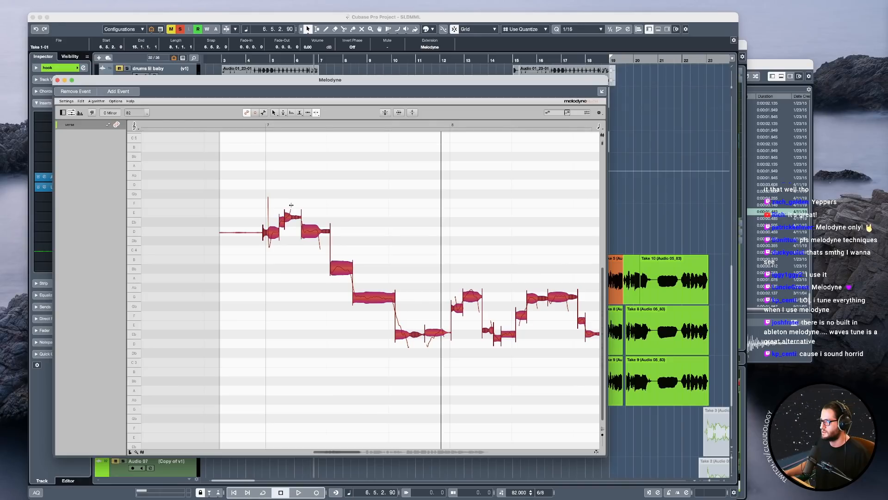
{"action": "right_click", "coordinate": [291, 204]}
{"action": "left_click", "coordinate": [250, 194]}
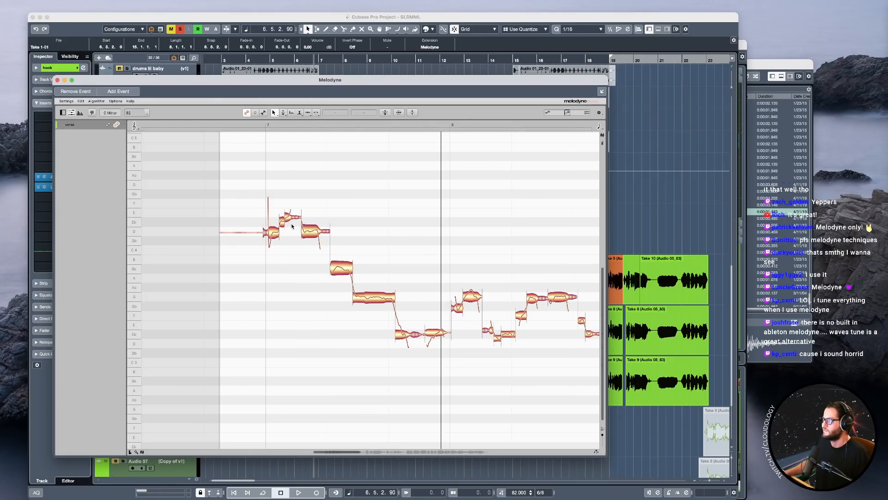
Play the separated verse vocal from just before bar 7 and bring the project window to the front.
{"action": "left_click", "coordinate": [254, 125]}
{"action": "key", "text": "space"}
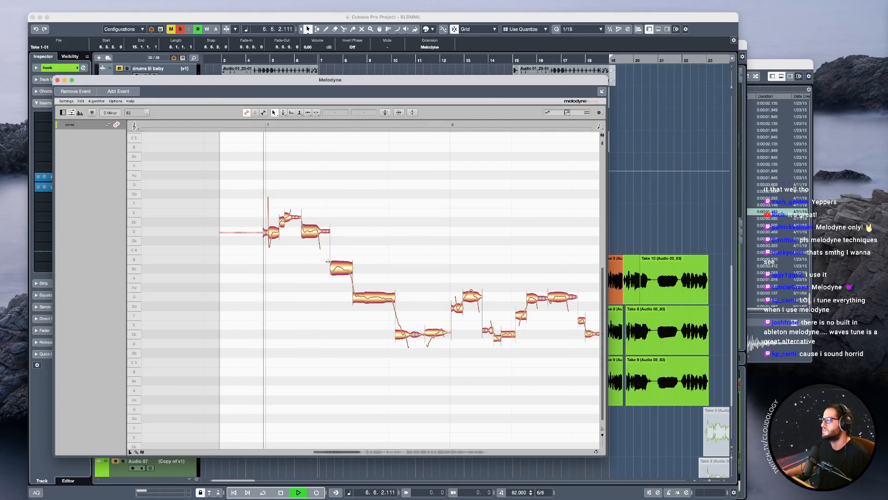
{"action": "key", "text": "space"}
{"action": "key", "text": "space"}
{"action": "left_click", "coordinate": [306, 17]}
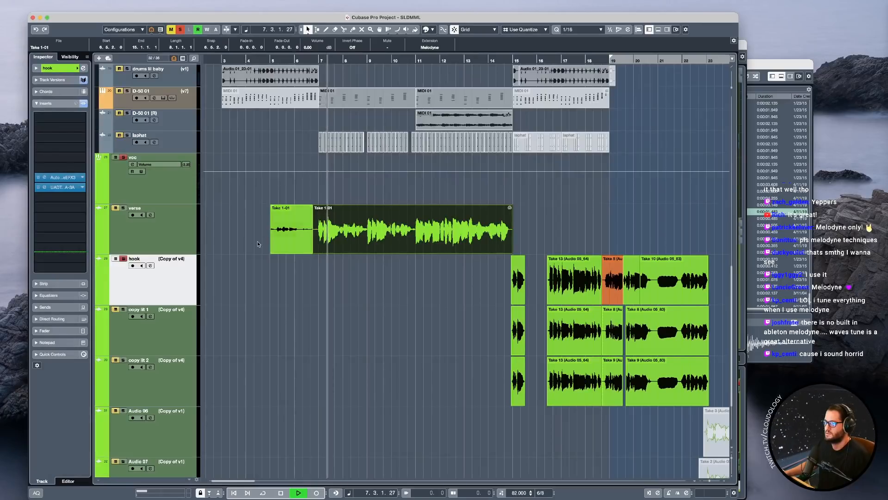
Open the verse vocal in Melodyne and correct all notes to the scale with pitch centre and pitch drift at 100%.
{"action": "left_click", "coordinate": [160, 239]}
{"action": "key", "text": "space"}
{"action": "double_click", "coordinate": [366, 250]}
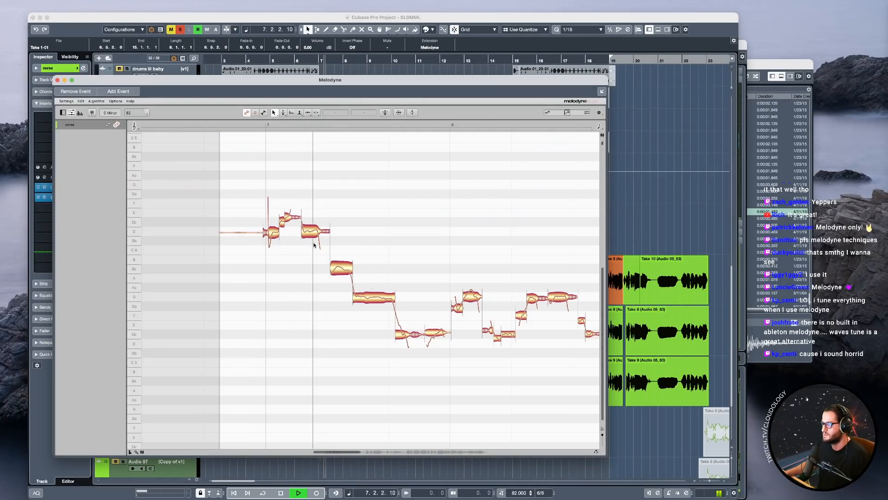
{"action": "key", "text": "p"}
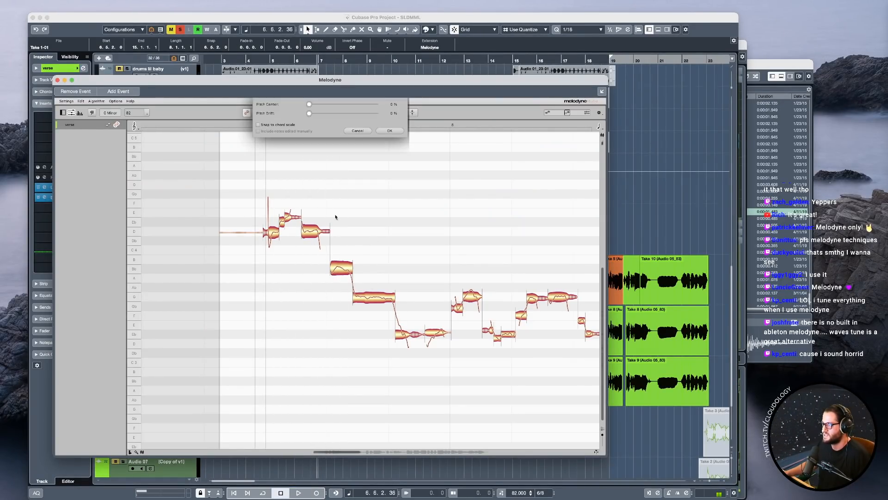
{"action": "left_click", "coordinate": [259, 125]}
{"action": "left_click_drag", "start_coordinate": [309, 105], "coordinate": [391, 104]}
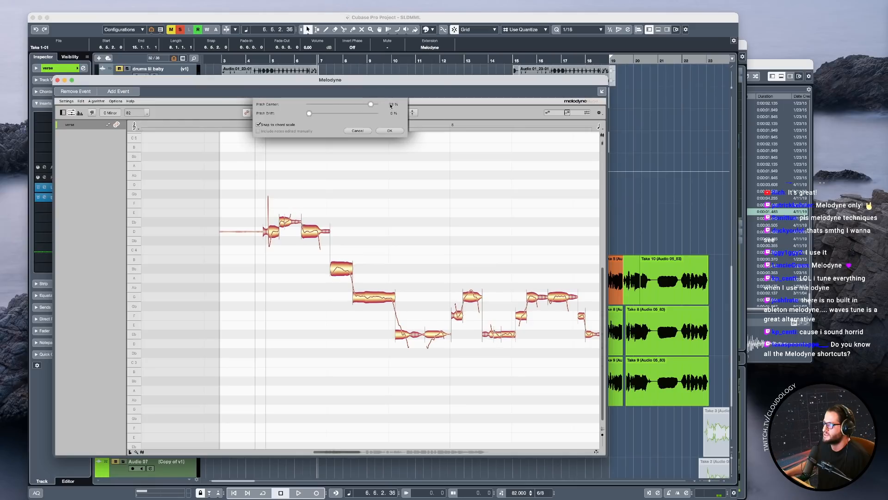
{"action": "left_click", "coordinate": [389, 131]}
Play the corrected verse vocal and reduce the pitch modulation of the low note late in bar 7.
{"action": "key", "text": "space"}
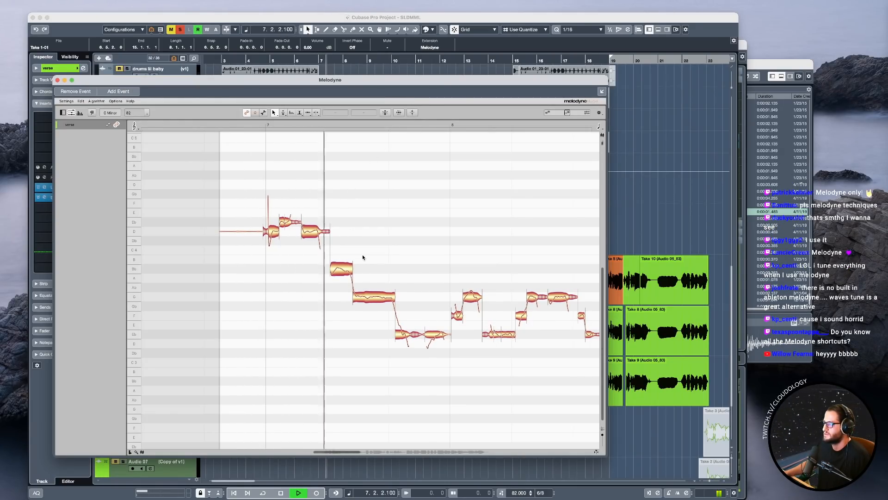
{"action": "right_click", "coordinate": [396, 293]}
{"action": "left_click", "coordinate": [407, 334]}
{"action": "left_click", "coordinate": [403, 334]}
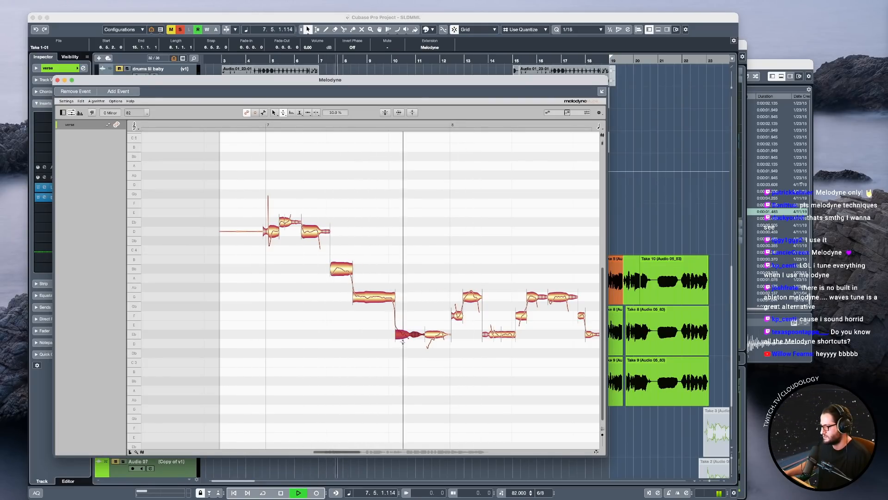
Split the onset off the low note late in bar 7 and raise it to F3.
{"action": "key", "text": "space"}
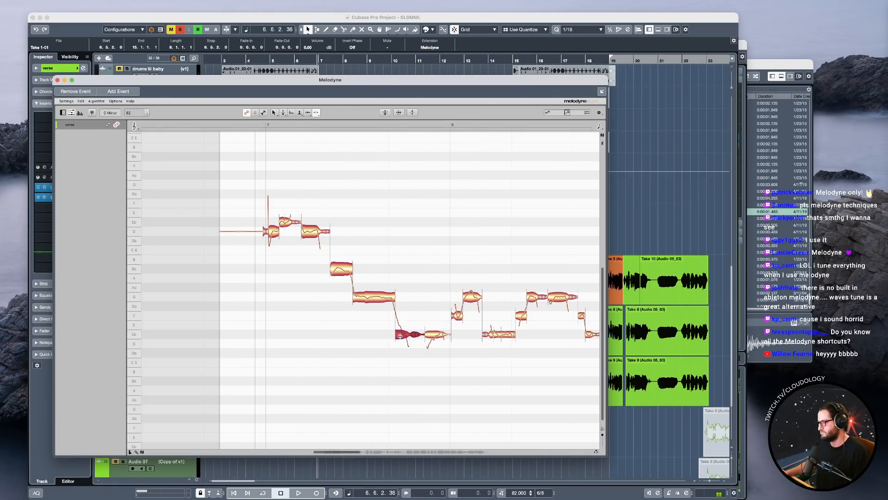
{"action": "left_click_drag", "start_coordinate": [400, 334], "coordinate": [396, 324]}
{"action": "scroll", "coordinate": [394, 322], "scroll_direction": "up", "scroll_amount": 3}
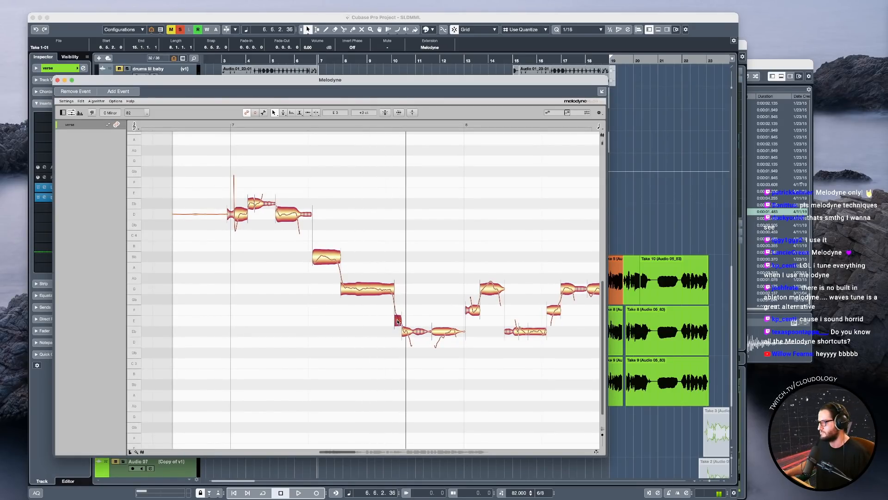
{"action": "double_click", "coordinate": [364, 249]}
Separate the start of the low note late in bar 7 and flatten its pitch modulation to about -1%.
{"action": "right_click", "coordinate": [400, 292]}
{"action": "left_click", "coordinate": [410, 339]}
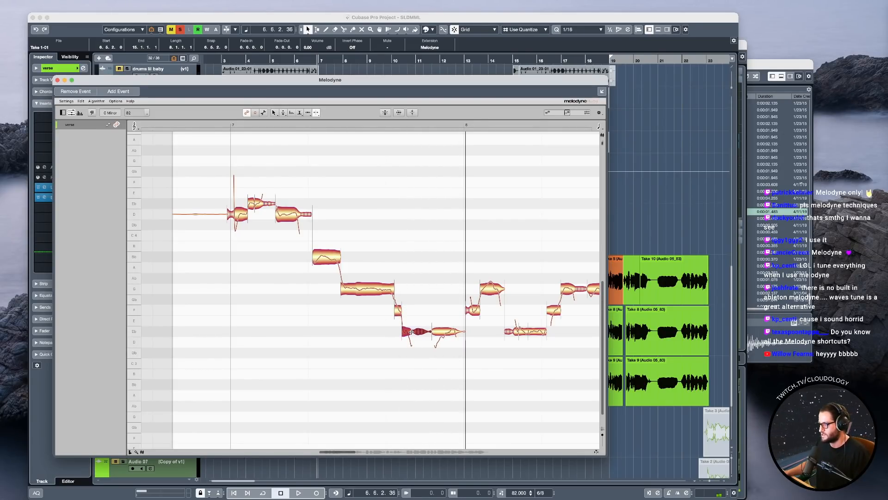
{"action": "right_click", "coordinate": [410, 341]}
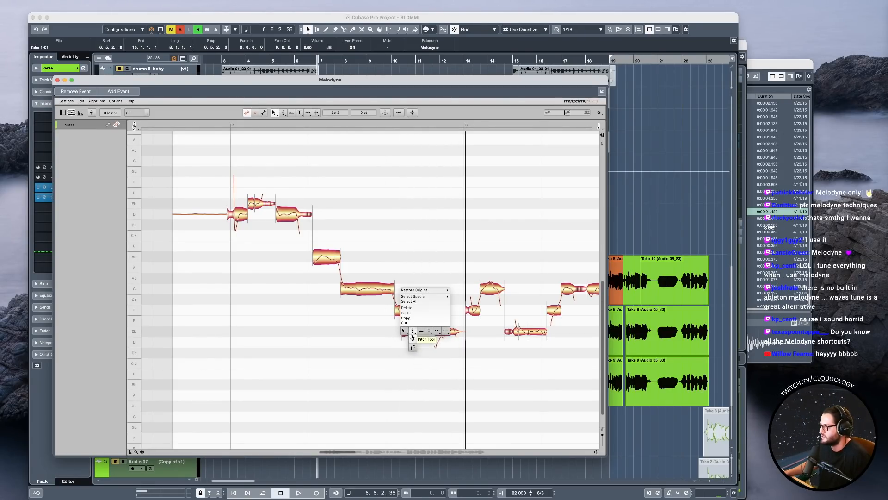
{"action": "left_click", "coordinate": [410, 337]}
{"action": "left_click_drag", "start_coordinate": [405, 367], "coordinate": [405, 369]}
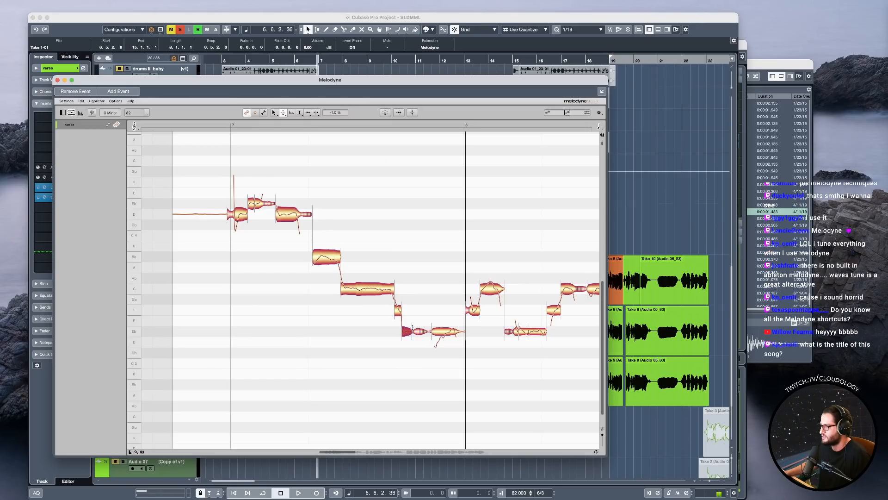
Fine-tune the pitch of the short F3 note leading into the low note late in bar 7.
{"action": "right_click", "coordinate": [412, 328]}
{"action": "left_click", "coordinate": [406, 317]}
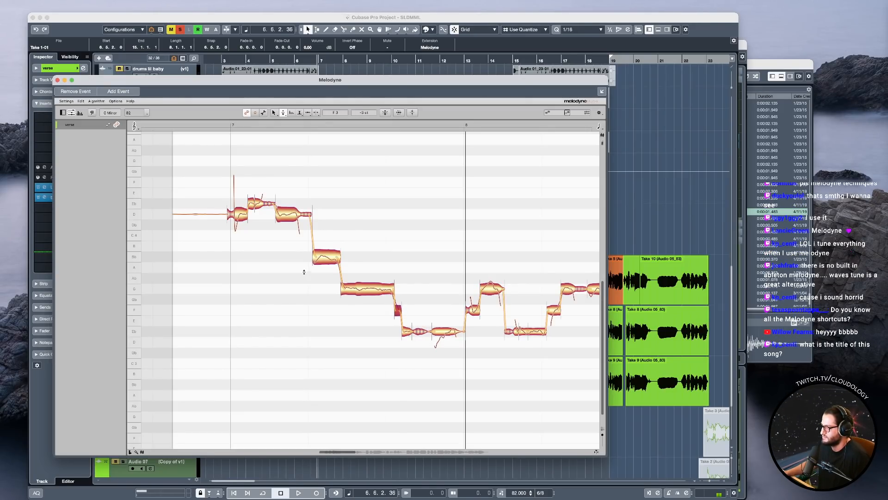
{"action": "double_click", "coordinate": [259, 165]}
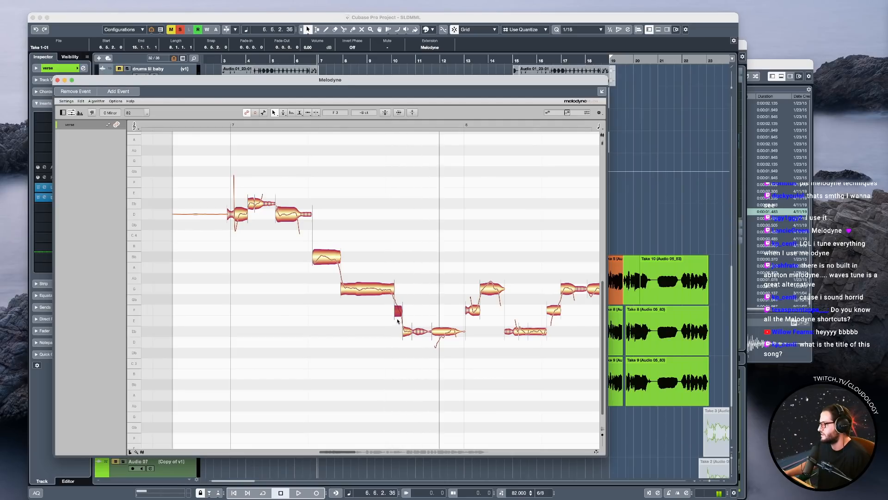
Reduce the pitch modulation of the last low note before bar 8 and play the phrase back.
{"action": "right_click", "coordinate": [458, 333]}
{"action": "left_click", "coordinate": [461, 342]}
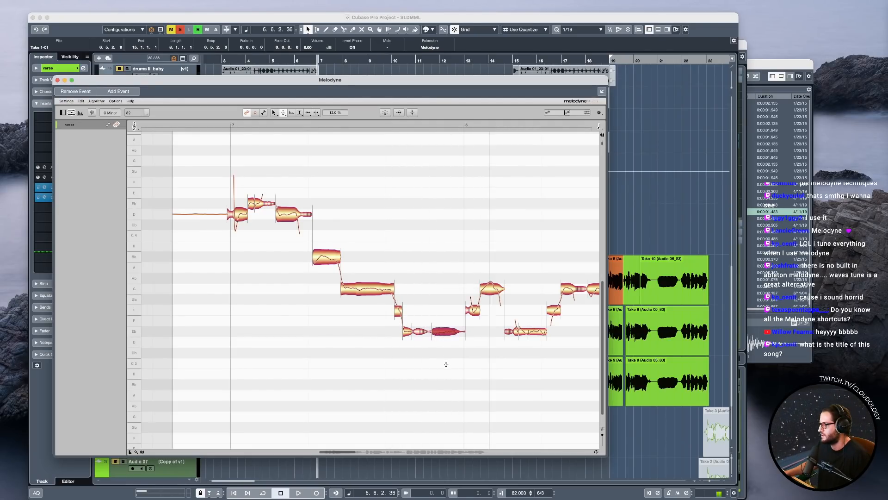
{"action": "left_click", "coordinate": [359, 310]}
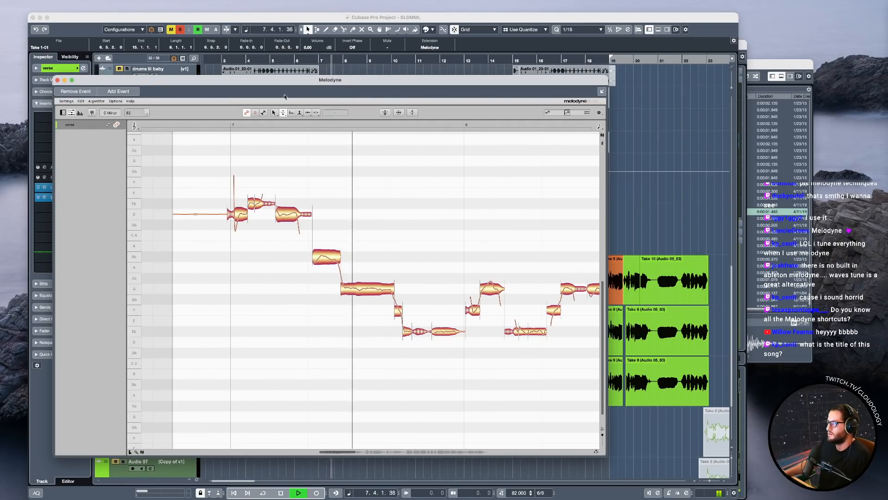
{"action": "key", "text": "space"}
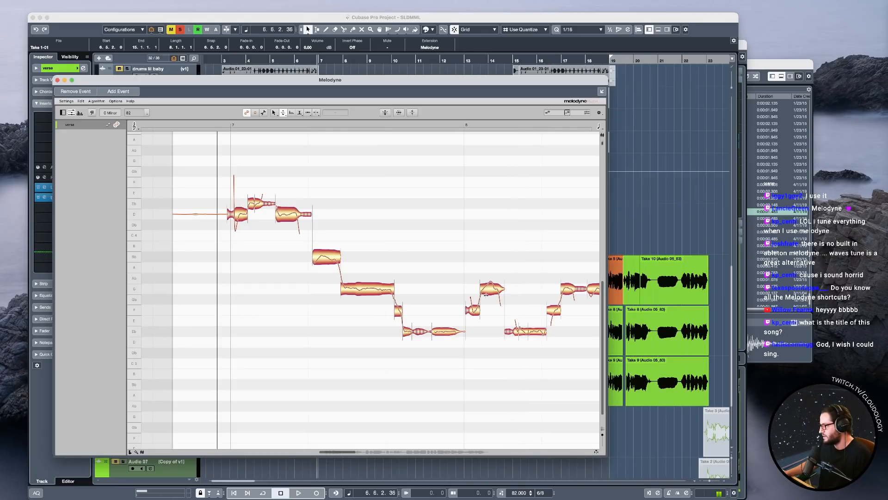
Correct the first two notes of bar 8 to the scale with pitch centre 94% and drift 100%, including manually edited notes.
{"action": "left_click", "coordinate": [491, 284]}
{"action": "mouse_move", "coordinate": [471, 278]}
{"action": "left_mouse_down"}
{"action": "mouse_move", "coordinate": [506, 328]}
{"action": "mouse_move", "coordinate": [474, 279]}
{"action": "left_mouse_up"}
{"action": "key", "text": "super+p"}
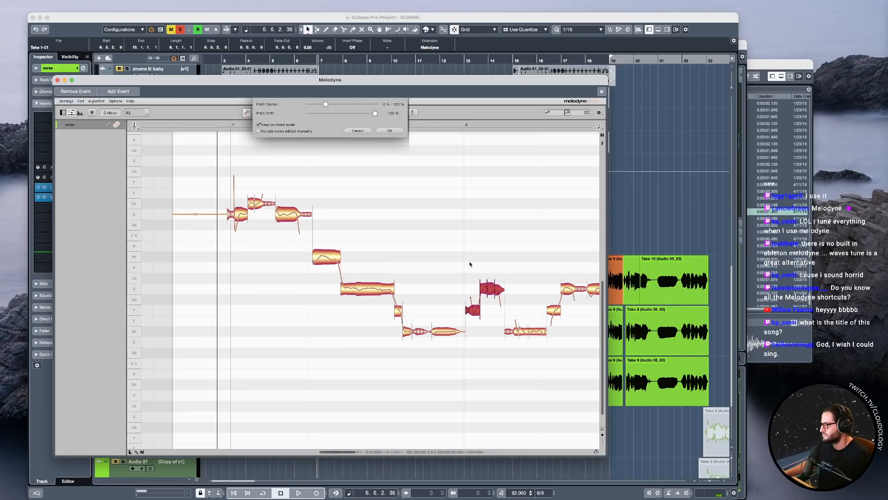
{"action": "left_click", "coordinate": [390, 131]}
Play the phrase and reduce the pitch modulation of the low notes midway through bar 8.
{"action": "key", "text": "space"}
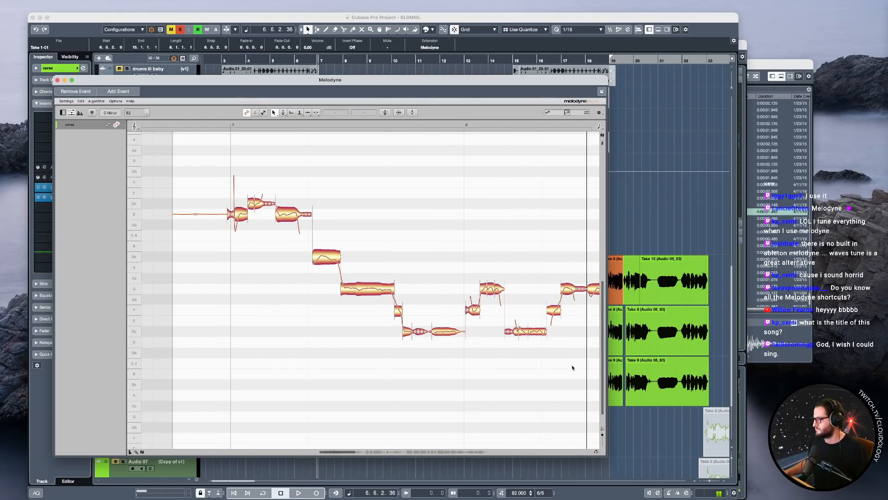
{"action": "right_click", "coordinate": [442, 327]}
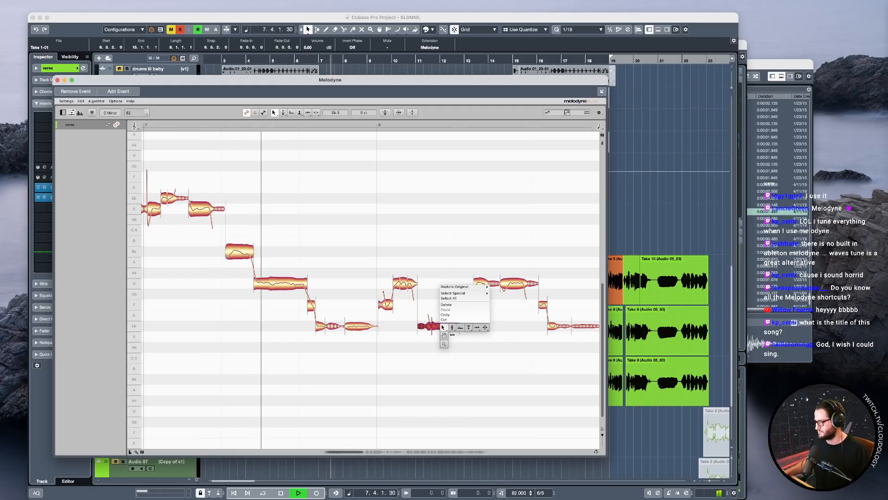
{"action": "left_click", "coordinate": [452, 341]}
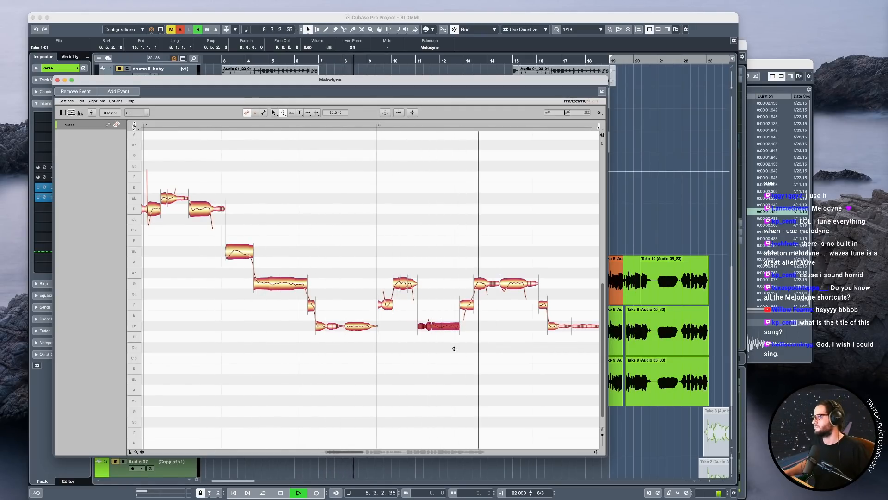
{"action": "key", "text": "space"}
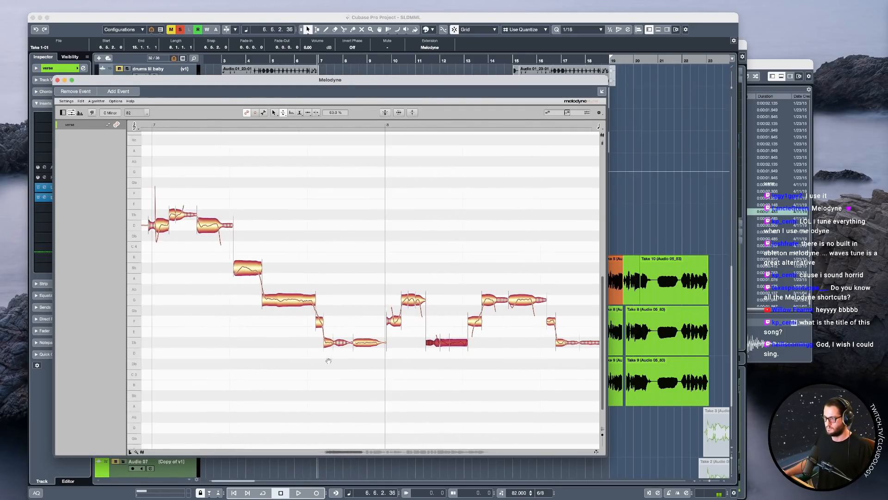
Return to the project window, cancel the vocal solo and solo the instru folder.
{"action": "left_click", "coordinate": [352, 18]}
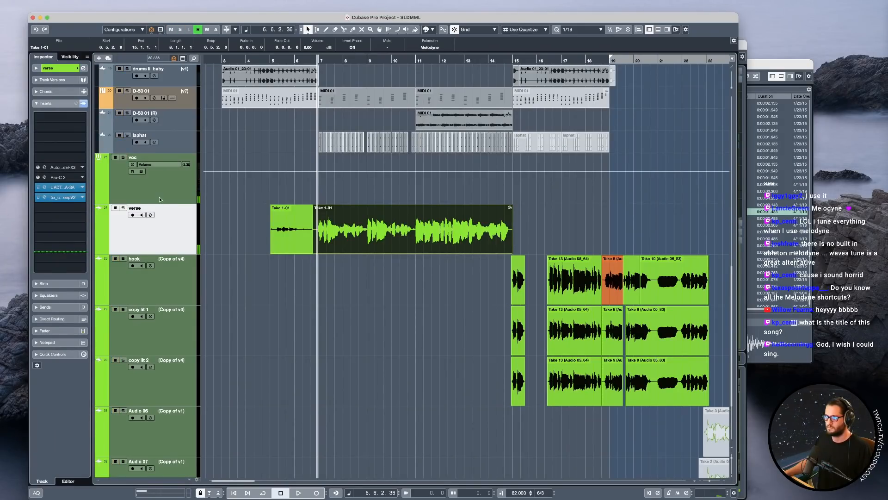
{"action": "scroll", "coordinate": [307, 238], "scroll_direction": "up", "scroll_amount": 5}
{"action": "scroll", "coordinate": [306, 241], "scroll_direction": "up", "scroll_amount": 8}
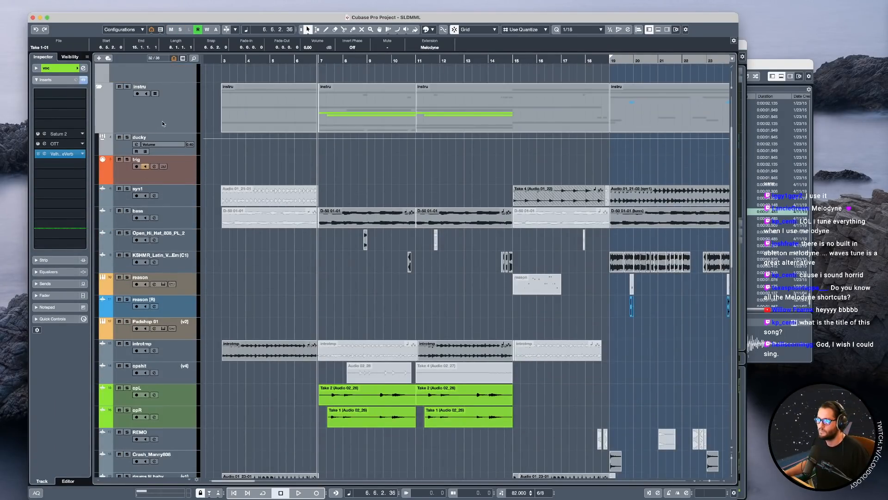
{"action": "left_click", "coordinate": [162, 121]}
{"action": "scroll", "coordinate": [274, 205], "scroll_direction": "up", "scroll_amount": 3}
{"action": "key", "text": "s"}
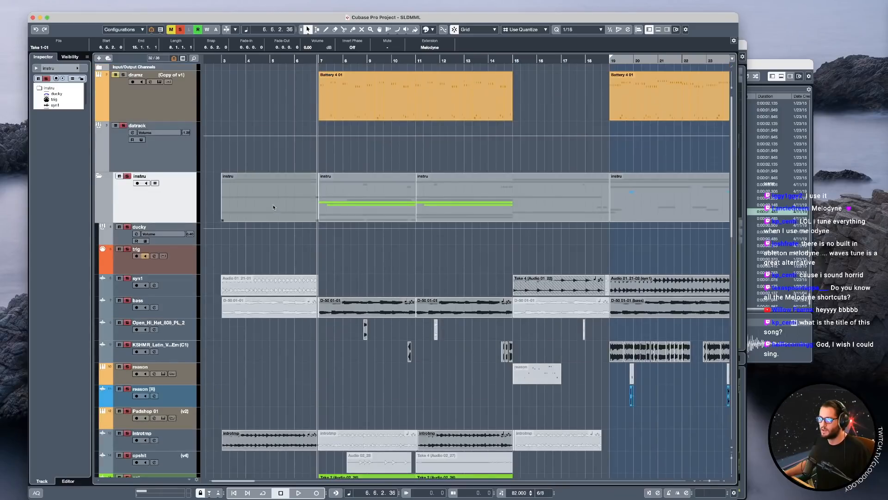
Audition the soloed instrumental and insert Pro-Q 3 below Pro-C 2 on the datrack channel.
{"action": "left_click", "coordinate": [176, 163]}
{"action": "key", "text": "space"}
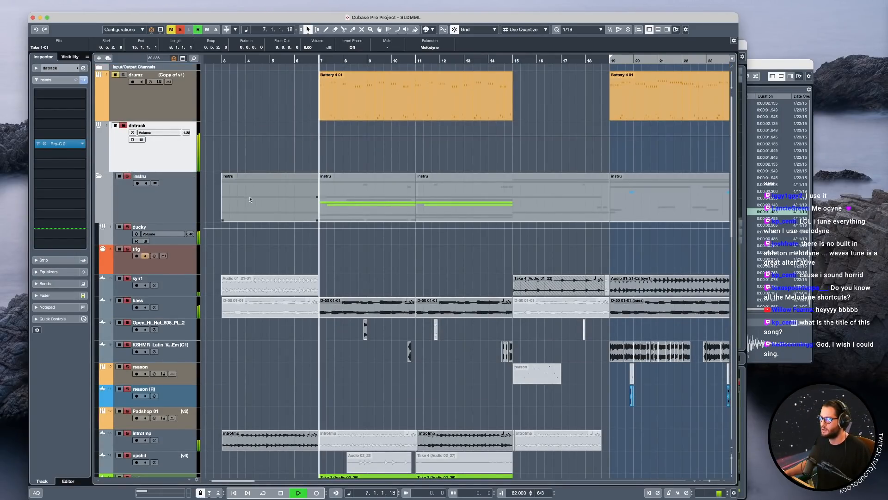
{"action": "key", "text": "space"}
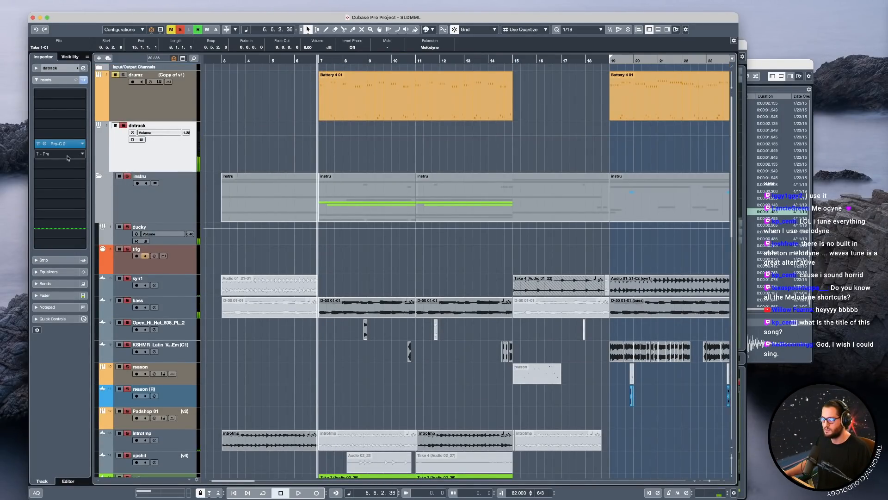
{"action": "left_click", "coordinate": [67, 154]}
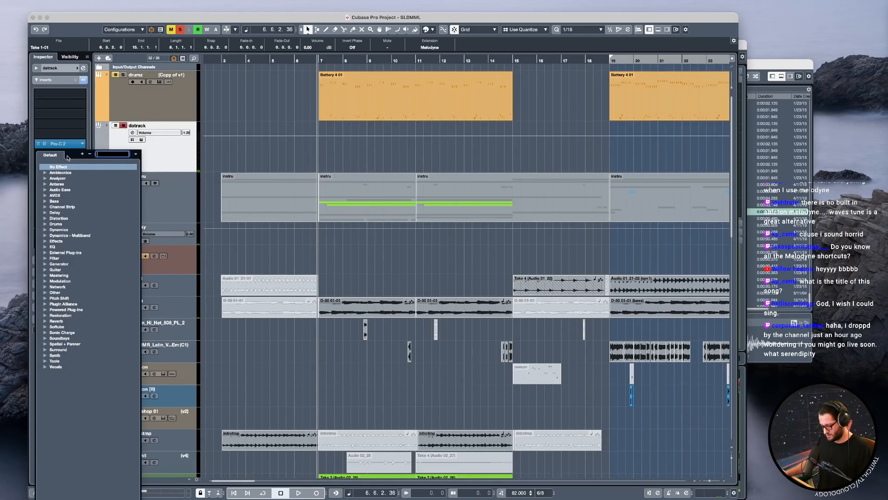
{"action": "type", "text": "q 3"}
{"action": "left_click", "coordinate": [66, 173]}
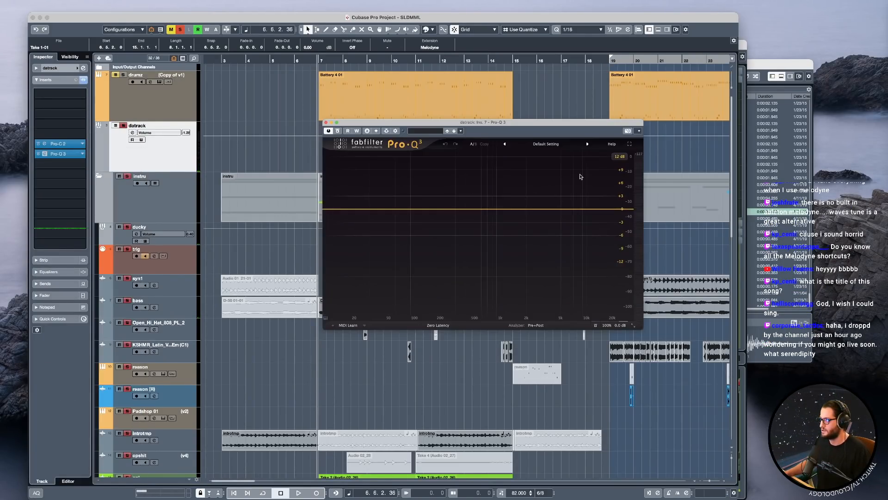
Filter datrack with a high cut at about 865 Hz and a low cut at about 41 Hz.
{"action": "left_click_drag", "start_coordinate": [605, 210], "coordinate": [495, 213]}
{"action": "left_click", "coordinate": [351, 211]}
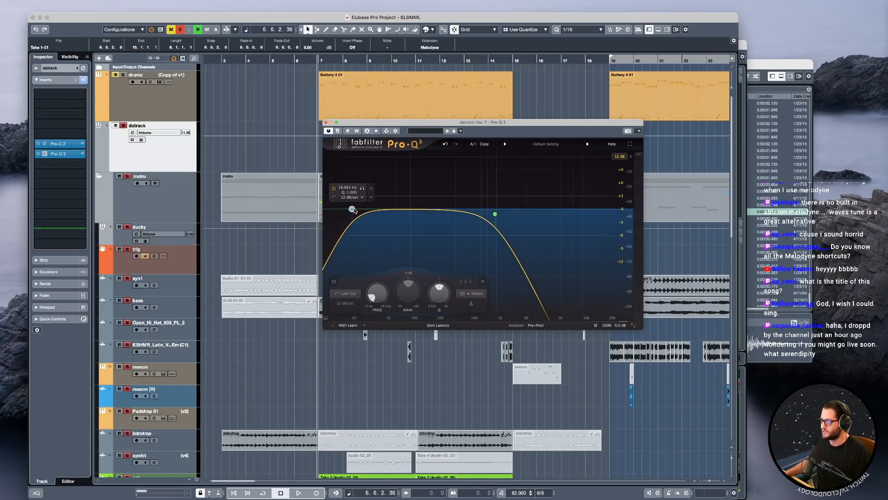
{"action": "left_click_drag", "start_coordinate": [352, 210], "coordinate": [380, 211]}
Play the filtered instrumental, take datrack out of solo to hear the full mix, and select the drumz track.
{"action": "key", "text": "space"}
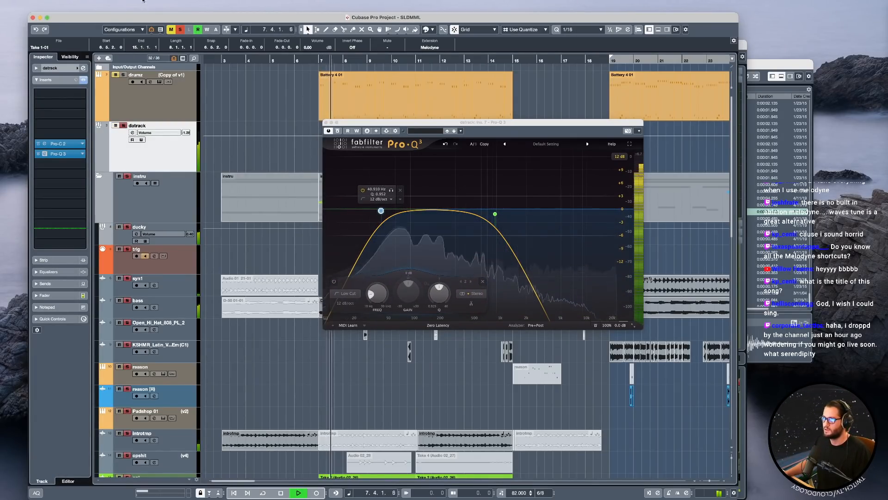
{"action": "left_click", "coordinate": [123, 125]}
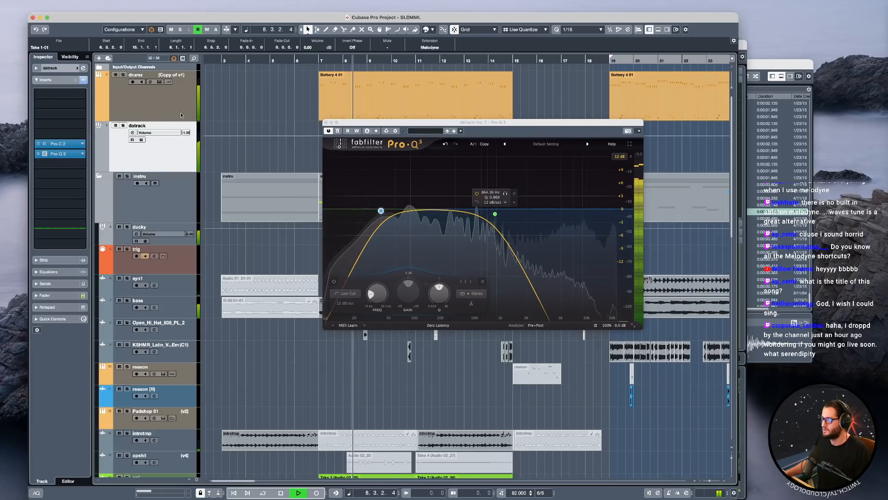
{"action": "left_click", "coordinate": [167, 104]}
{"action": "key", "text": "space"}
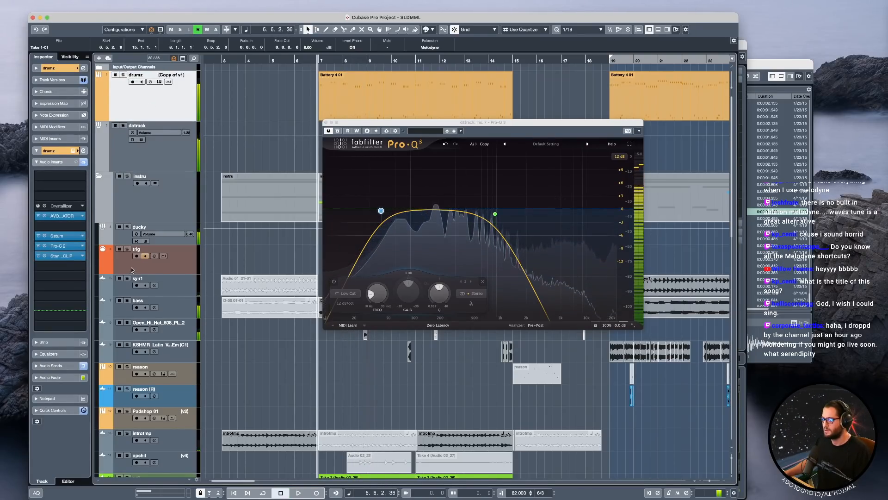
Insert Pro-Q 3 as the last audio effect on the drumz track.
{"action": "mouse_move", "coordinate": [74, 268]}
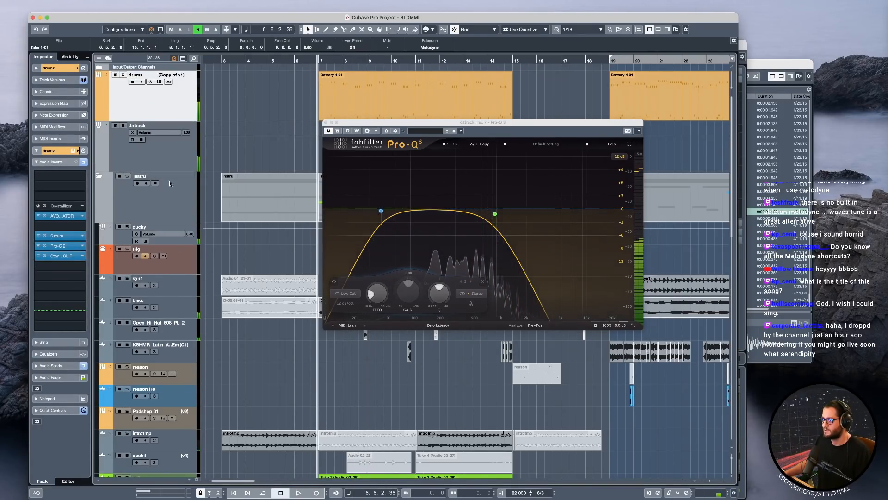
{"action": "left_click", "coordinate": [60, 267]}
{"action": "type", "text": "q3"}
{"action": "left_click", "coordinate": [64, 284]}
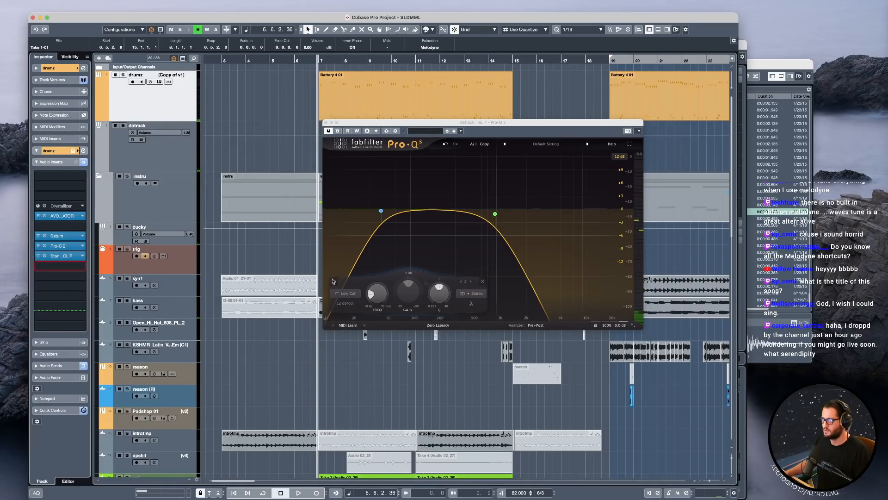
Add a low cut and a high shelf of about -8.5 dB near 1.9 kHz to drumz while playing, and close its EQ.
{"action": "left_click_drag", "start_coordinate": [368, 215], "coordinate": [396, 222]}
{"action": "key", "text": "space"}
{"action": "left_click_drag", "start_coordinate": [632, 212], "coordinate": [559, 230]}
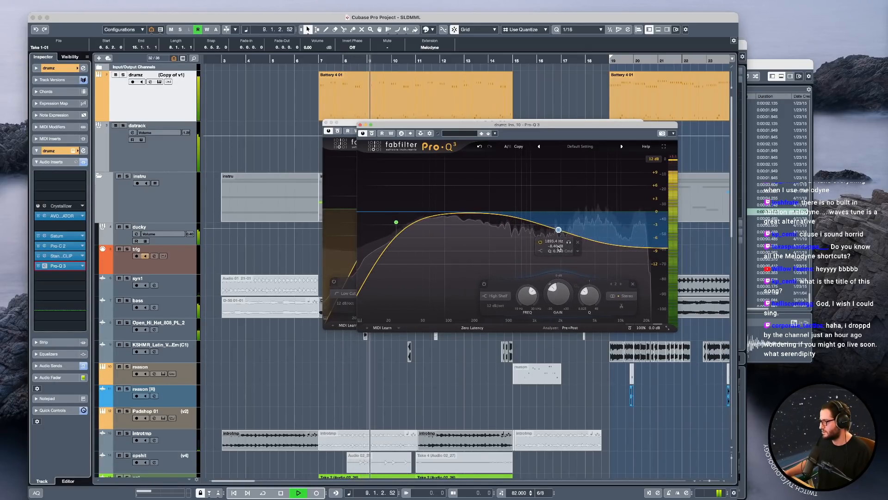
{"action": "left_click", "coordinate": [360, 125]}
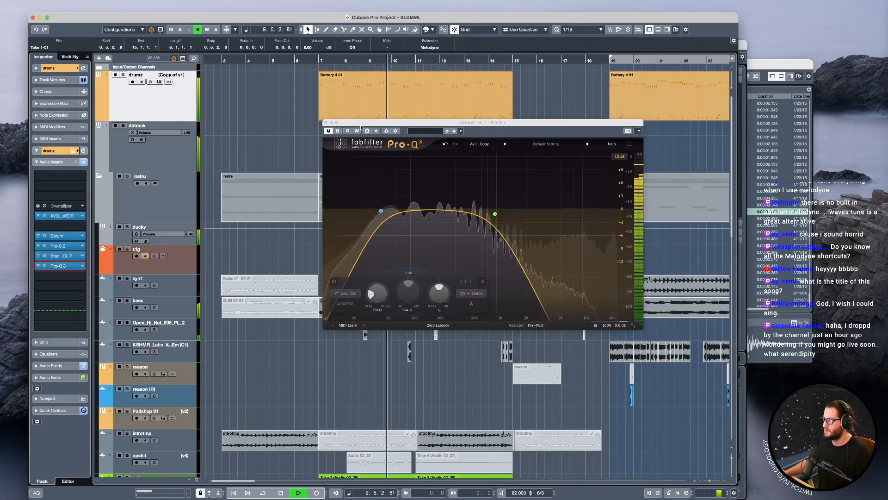
Close the datrack EQ, stop playback, open the verse vocal take in Melodyne and play its opening phrases.
{"action": "left_click", "coordinate": [326, 124]}
{"action": "key", "text": "space"}
{"action": "scroll", "coordinate": [397, 313], "scroll_direction": "down", "scroll_amount": 4}
{"action": "scroll", "coordinate": [396, 313], "scroll_direction": "down", "scroll_amount": 5}
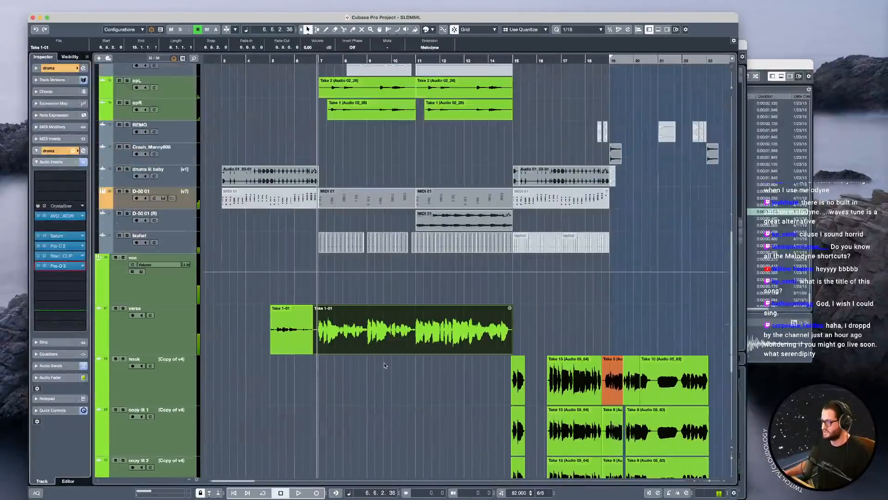
{"action": "double_click", "coordinate": [358, 321]}
{"action": "key", "text": "space"}
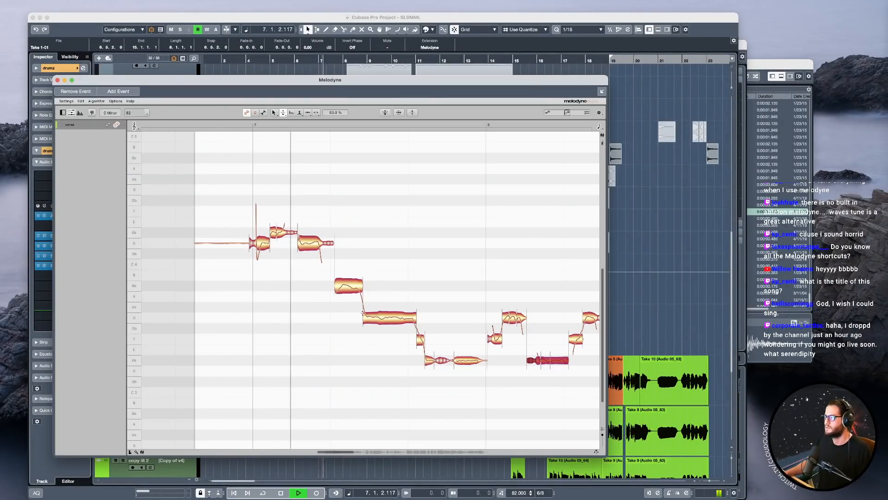
{"action": "scroll", "coordinate": [409, 395], "scroll_direction": "right", "scroll_amount": 5}
{"action": "key", "text": "space"}
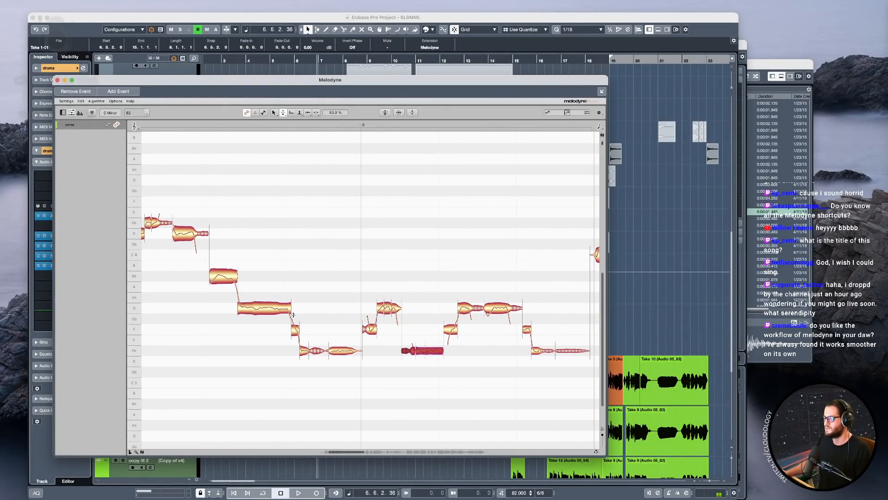
Try raising the short F3 note just before bar 8 to G3 and play it in context.
{"action": "key", "text": "F6"}
{"action": "key", "text": "F1"}
{"action": "left_click_drag", "start_coordinate": [295, 334], "coordinate": [295, 312]}
{"action": "left_click", "coordinate": [254, 279]}
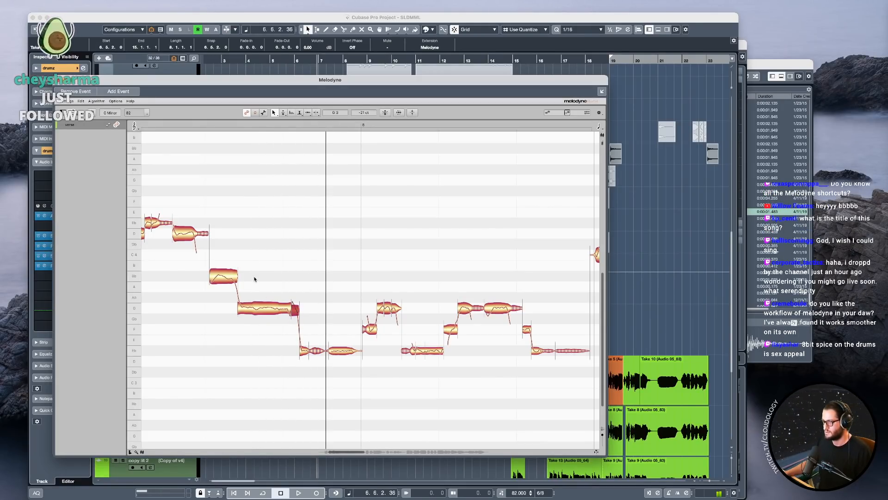
Lower the short note before bar 8 to F3 at -40 cents and play the verse through to bar 9.
{"action": "left_click", "coordinate": [295, 309]}
{"action": "right_click", "coordinate": [285, 319]}
{"action": "left_click", "coordinate": [298, 312]}
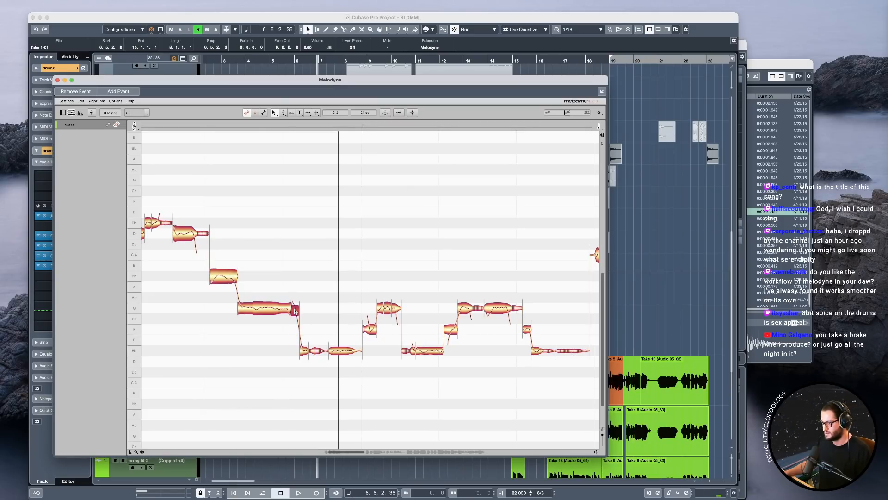
{"action": "left_click", "coordinate": [259, 267]}
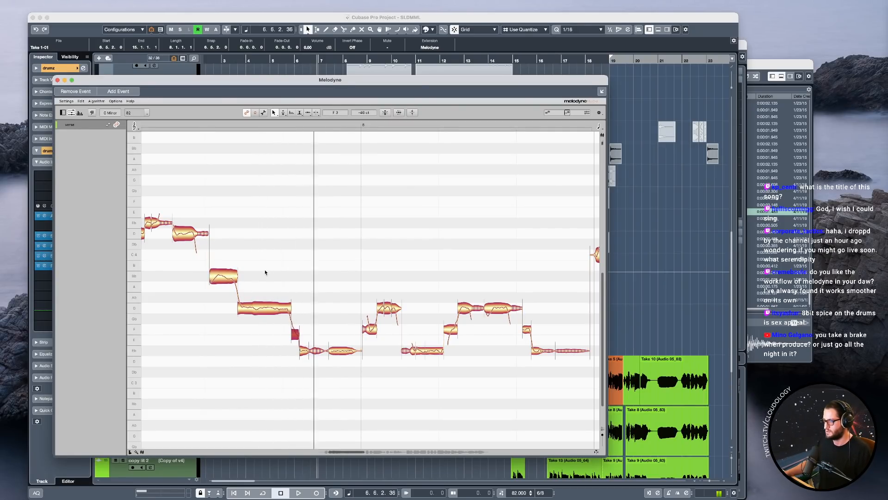
{"action": "double_click", "coordinate": [214, 175]}
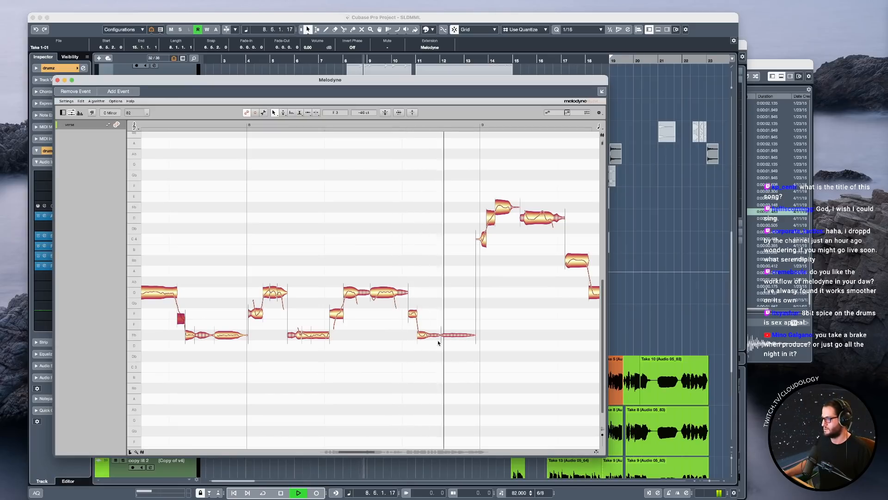
{"action": "key", "text": "space"}
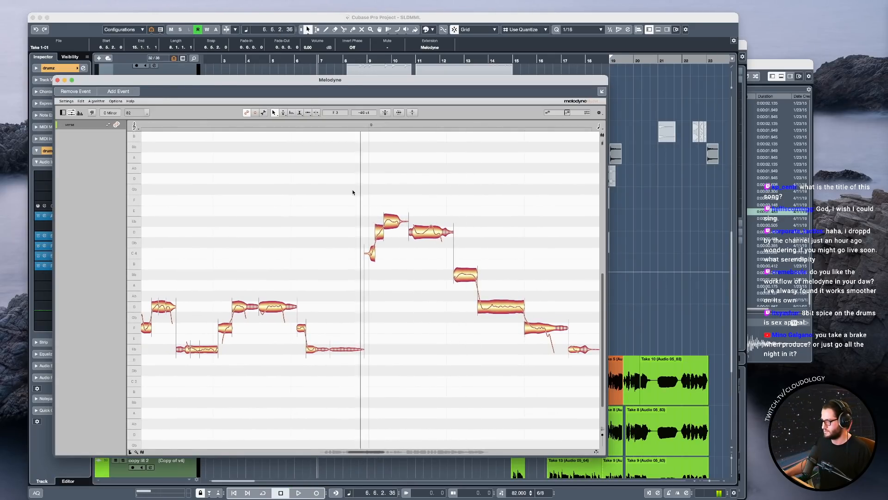
Reduce the pitch modulation of the D4 note after bar 9 to 49% and play the phrase.
{"action": "right_click", "coordinate": [421, 231]}
{"action": "left_click", "coordinate": [430, 241]}
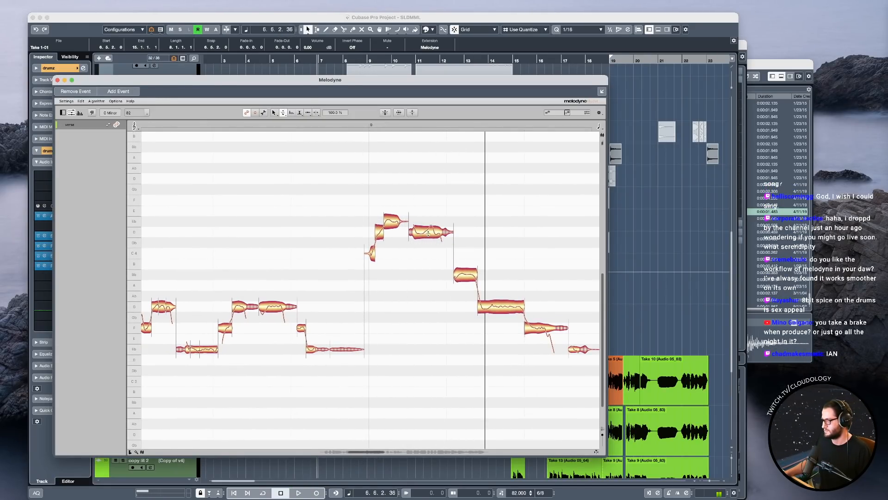
{"action": "key", "text": "space"}
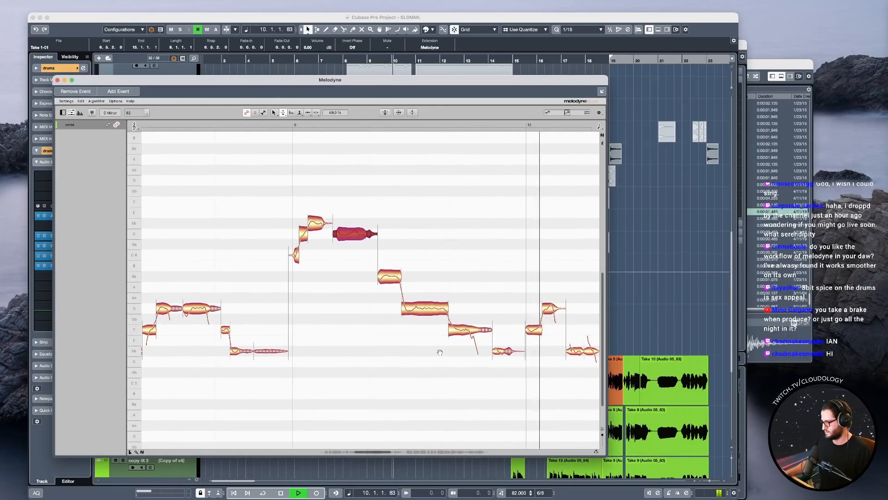
{"action": "key", "text": "space"}
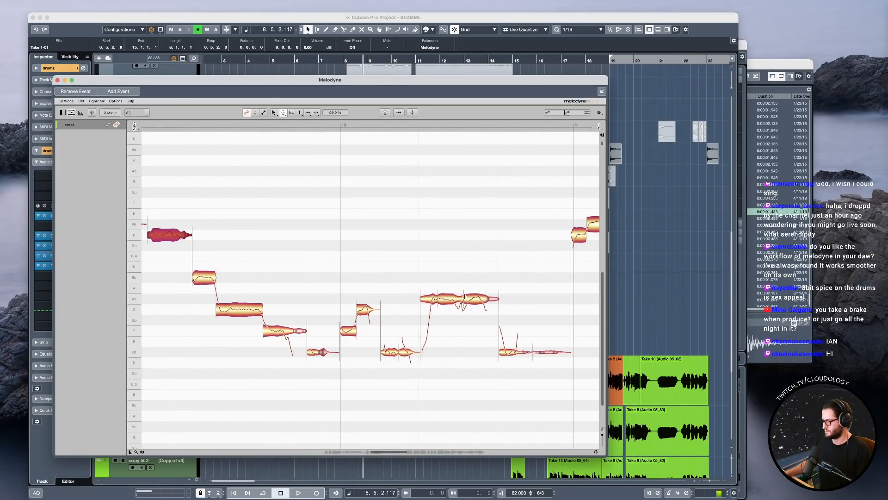
Lower the second part of the Ab3 note before bar 11 to G3 and reduce the following Eb3 note's pitch modulation to 11%.
{"action": "left_click_drag", "start_coordinate": [474, 298], "coordinate": [476, 311]}
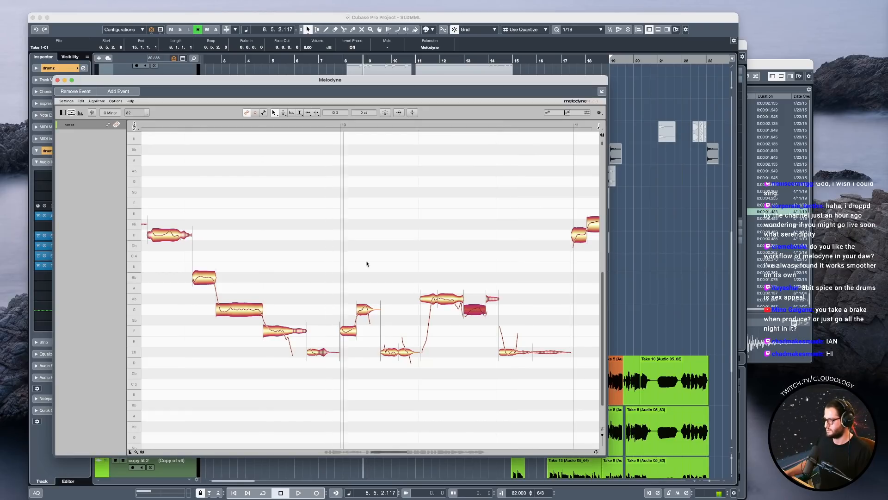
{"action": "key", "text": "space"}
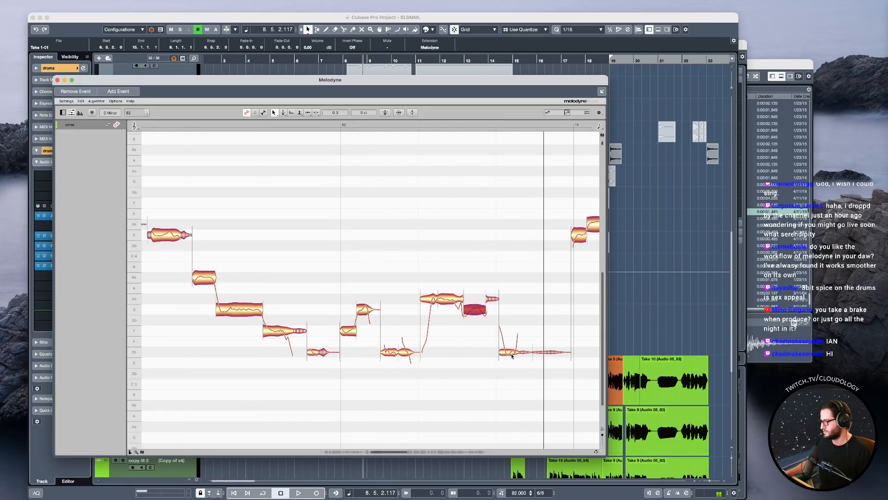
{"action": "right_click", "coordinate": [506, 353]}
{"action": "left_click", "coordinate": [511, 359]}
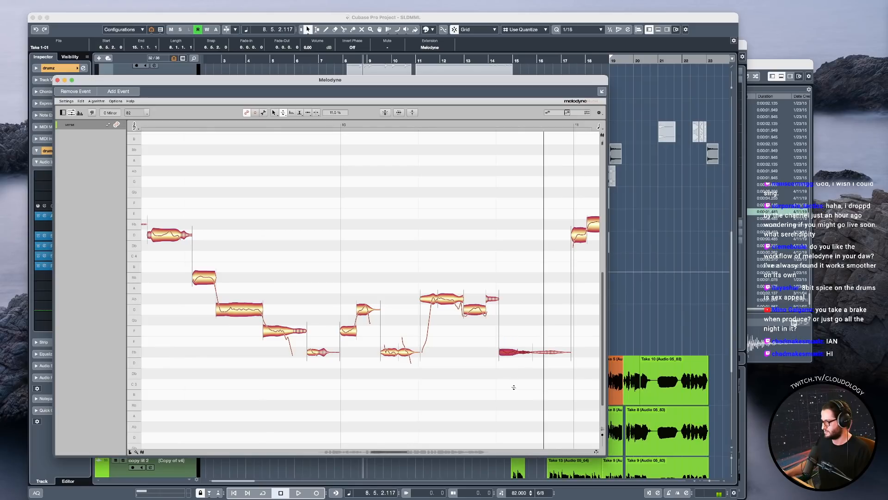
{"action": "key", "text": "space"}
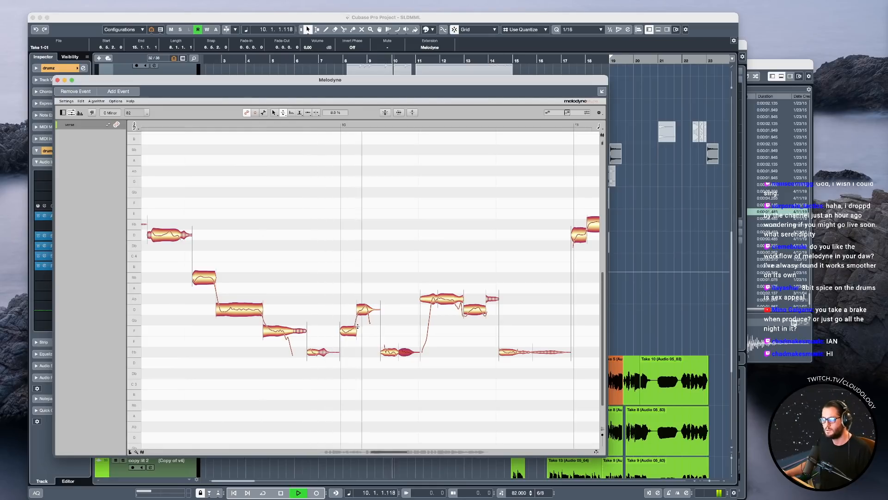
Split off the start of the Ab3 note between bars 10 and 11, lower it to Eb3 and play the result.
{"action": "key", "text": "space"}
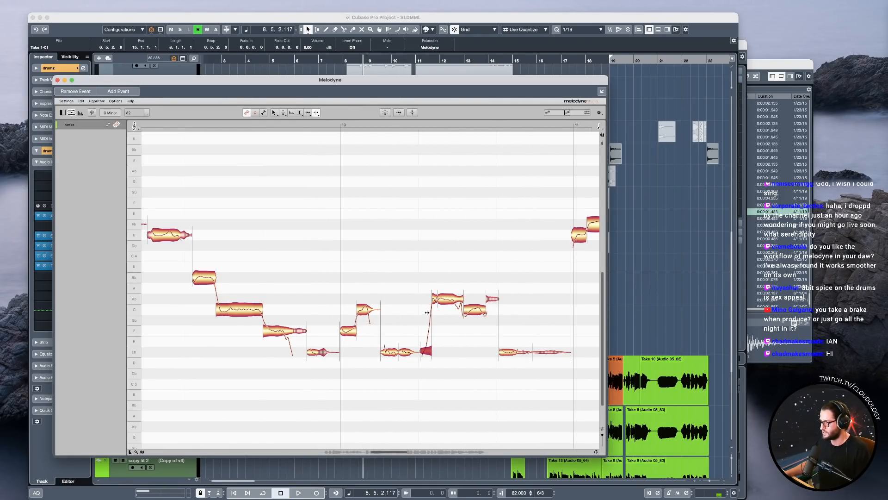
{"action": "key", "text": "space"}
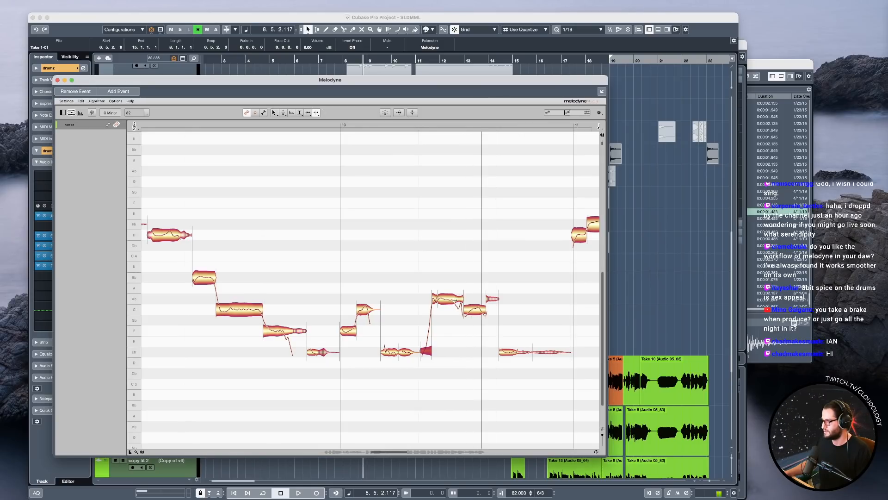
{"action": "double_click", "coordinate": [433, 289]}
Return the last Eb3 note before bar 11 to 100% pitch modulation, then split off its start and raise that to F3.
{"action": "right_click", "coordinate": [474, 309]}
{"action": "left_click", "coordinate": [482, 319]}
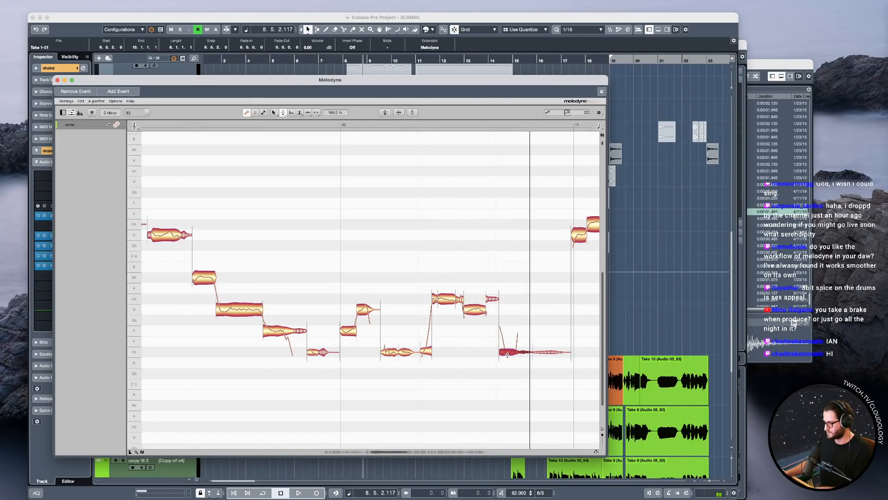
{"action": "double_click", "coordinate": [414, 250]}
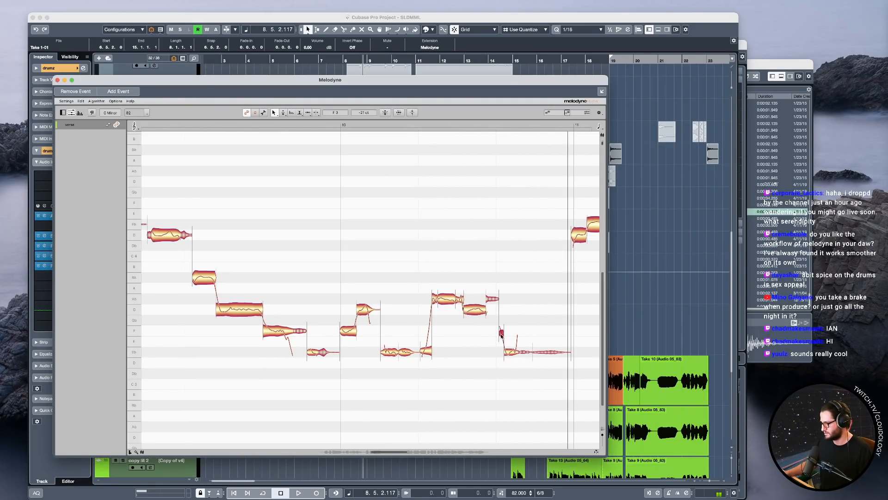
{"action": "double_click", "coordinate": [420, 252]}
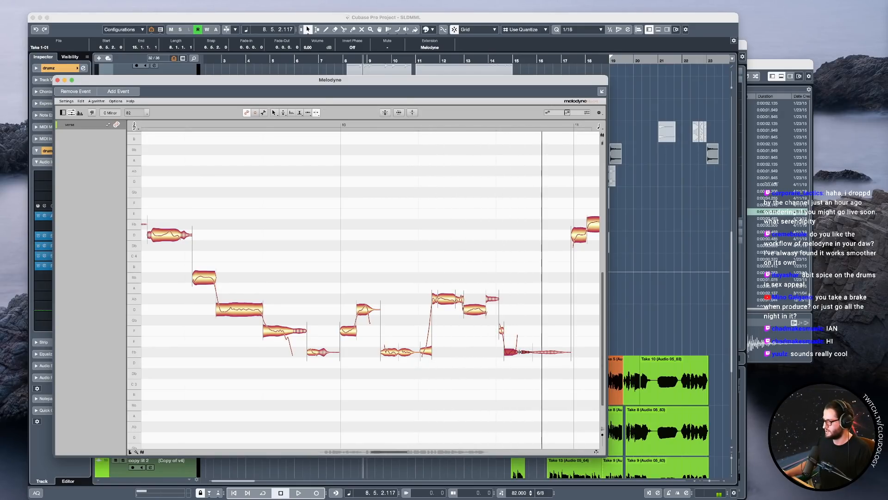
Reduce the remaining Eb3 note's pitch modulation to 4% and fine-tune the short F3 note before it to +2 cents.
{"action": "right_click", "coordinate": [463, 373]}
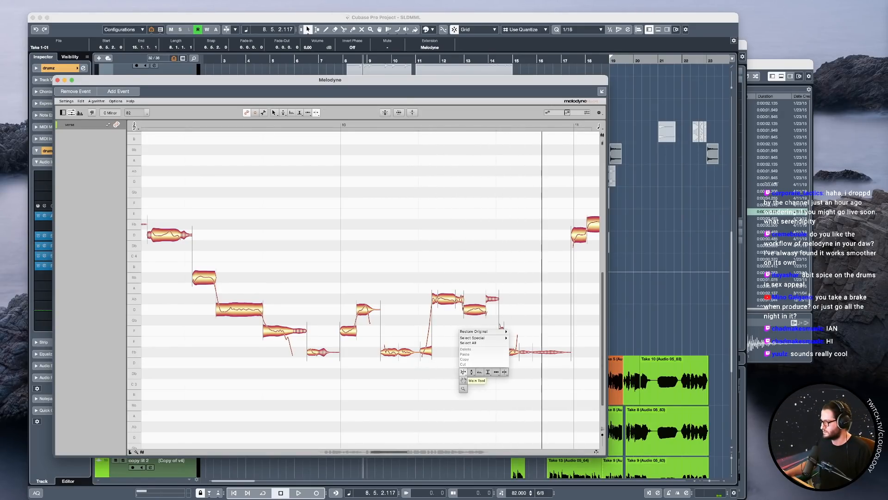
{"action": "left_click", "coordinate": [472, 379]}
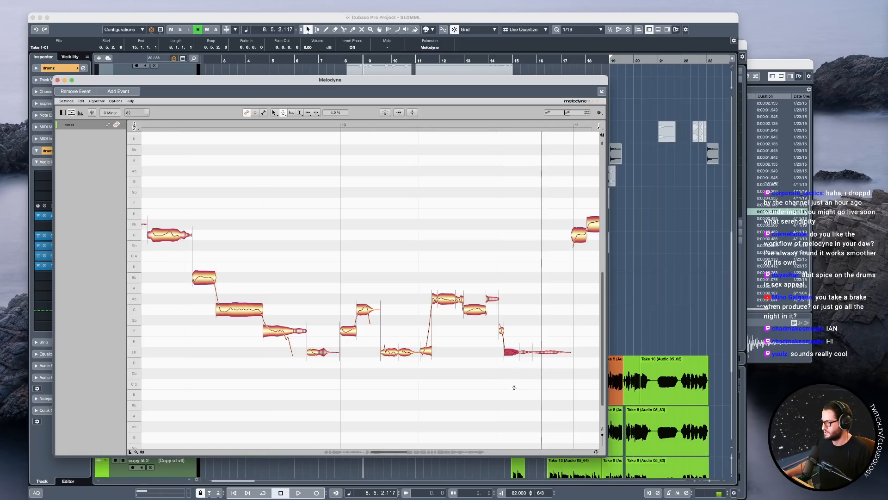
{"action": "right_click", "coordinate": [517, 357]}
{"action": "left_click", "coordinate": [517, 352]}
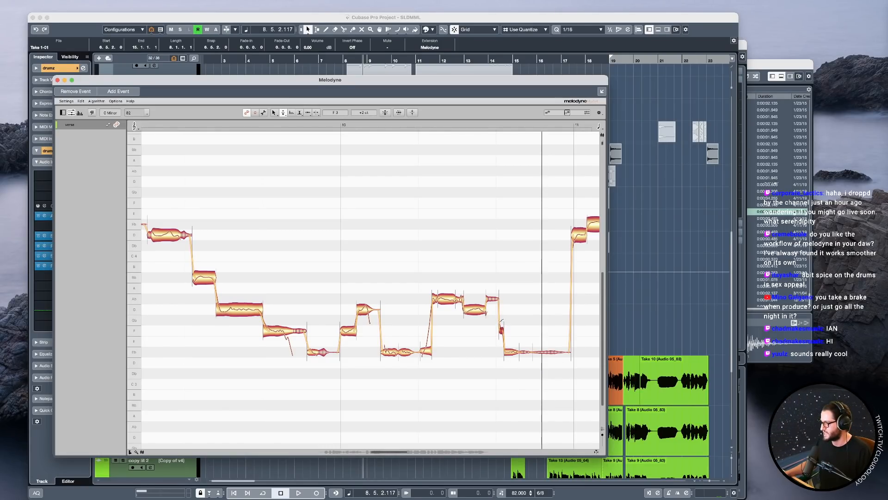
Play the phrase from bar 11, reduce the F4 note's pitch modulation, and tune the short D4 note before it to 0 cents.
{"action": "scroll", "coordinate": [472, 248], "scroll_direction": "down", "scroll_amount": 5}
{"action": "left_click_drag", "start_coordinate": [412, 229], "coordinate": [478, 231]}
{"action": "key", "text": "space"}
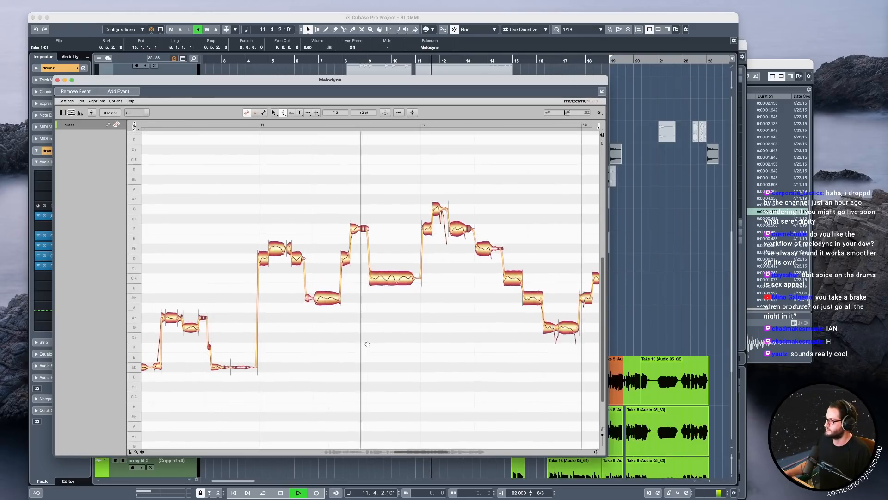
{"action": "key", "text": "space"}
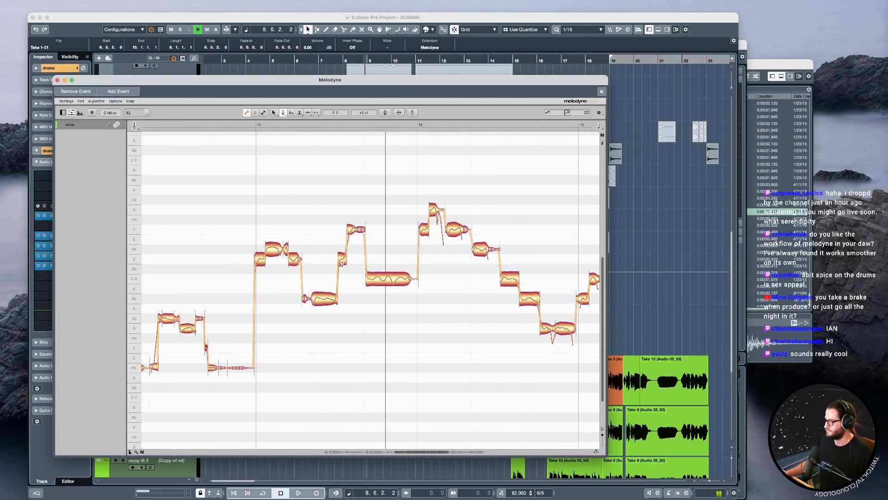
{"action": "right_click", "coordinate": [350, 233]}
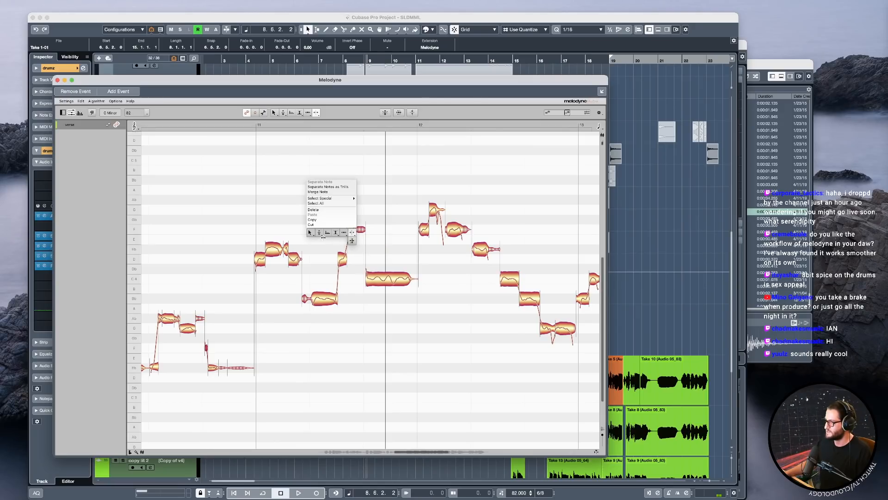
{"action": "left_click", "coordinate": [318, 233]}
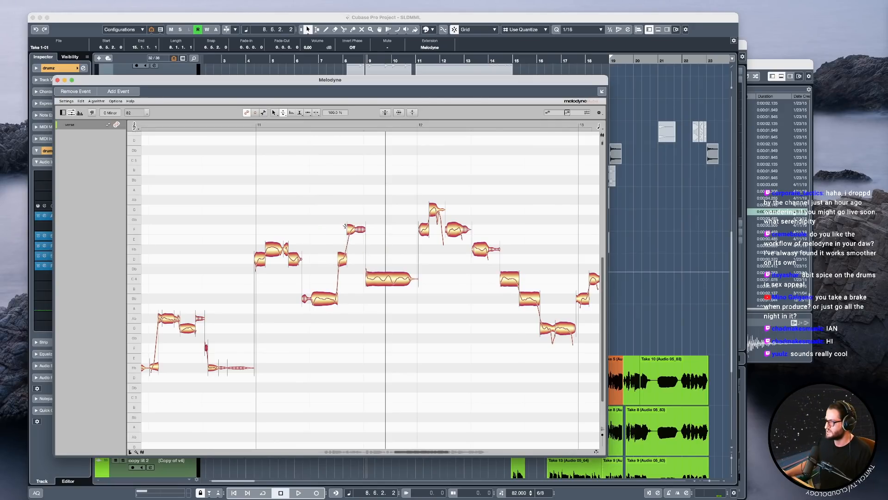
{"action": "right_click", "coordinate": [354, 263]}
{"action": "left_click", "coordinate": [349, 261]}
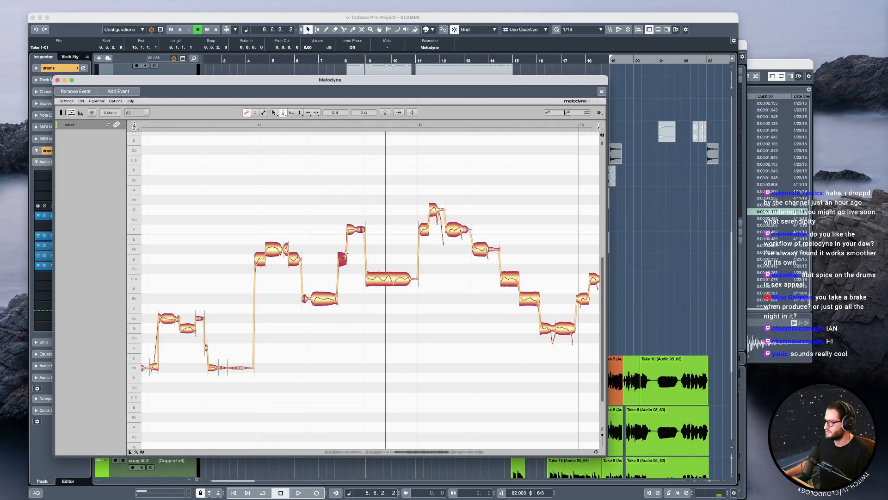
Play the phrase around bar 11 repeatedly to check the tuning of the D4, F4 and C4 notes.
{"action": "double_click", "coordinate": [291, 216]}
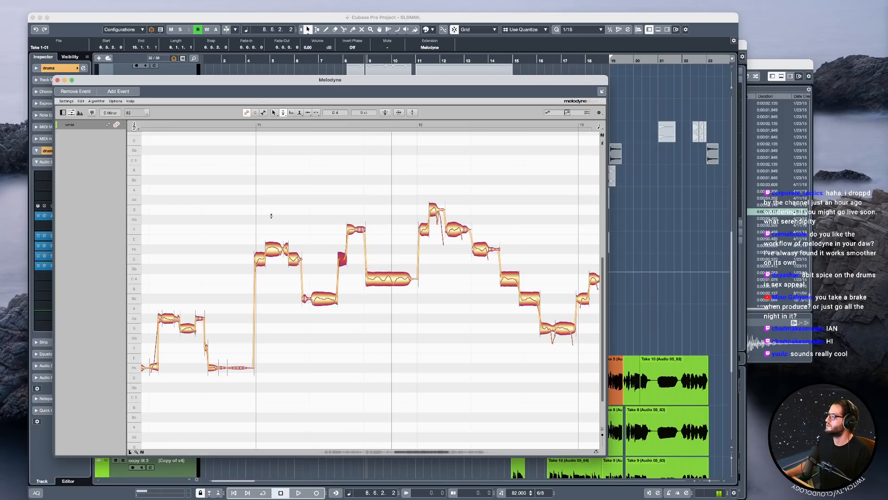
{"action": "key", "text": "space"}
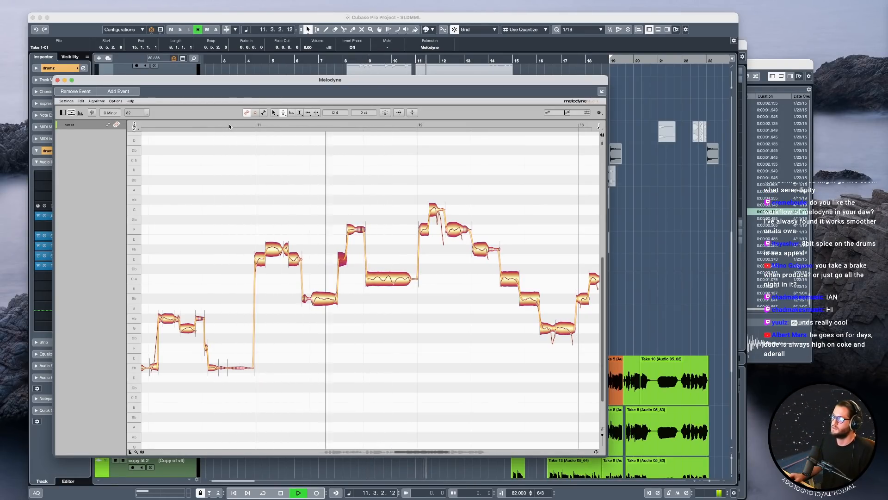
{"action": "key", "text": "space"}
{"action": "right_click", "coordinate": [315, 203]}
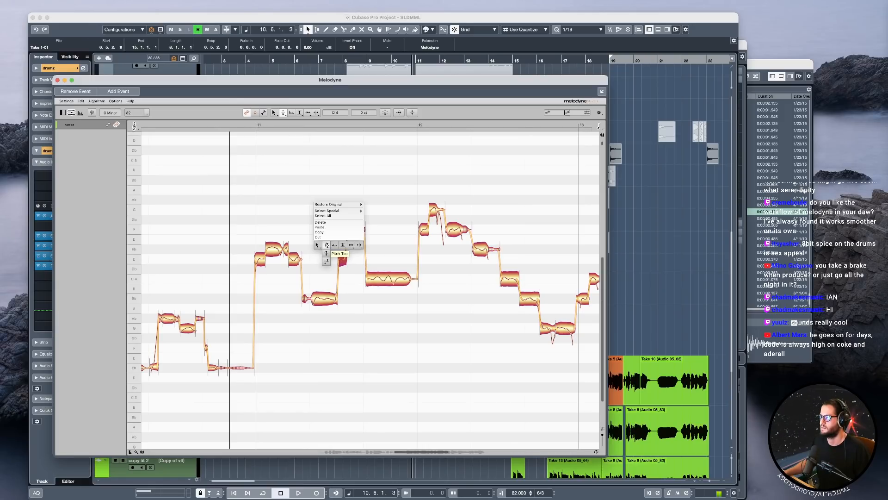
{"action": "left_click", "coordinate": [327, 245]}
{"action": "key", "text": "space"}
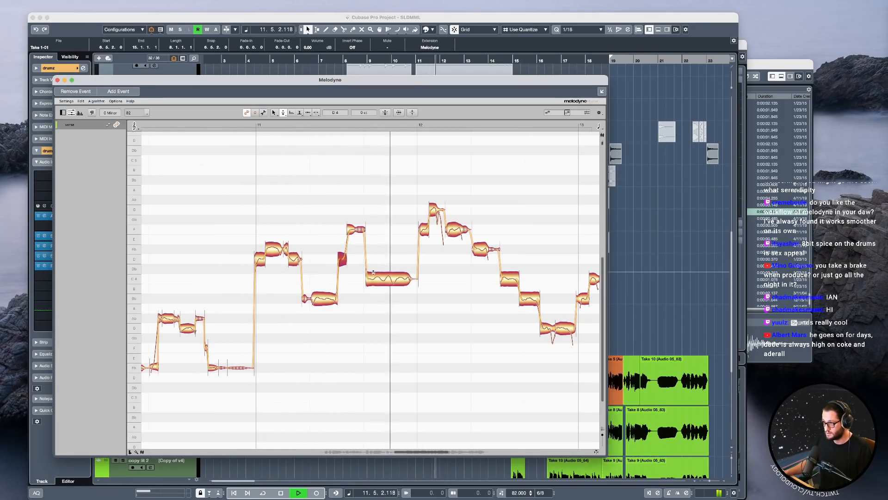
{"action": "key", "text": "space"}
Adjust the long C4 note before bar 12 with the Pitch Drift tool and play it back.
{"action": "right_click", "coordinate": [375, 239]}
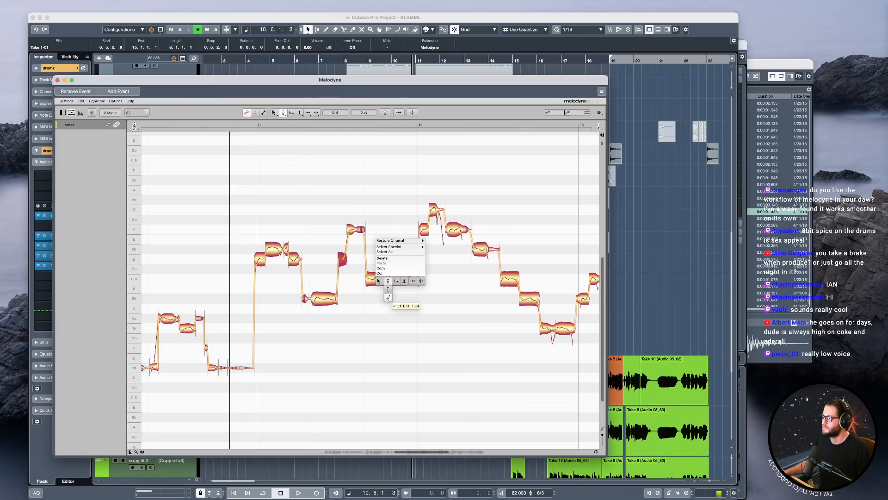
{"action": "left_click", "coordinate": [388, 298]}
{"action": "double_click", "coordinate": [318, 194]}
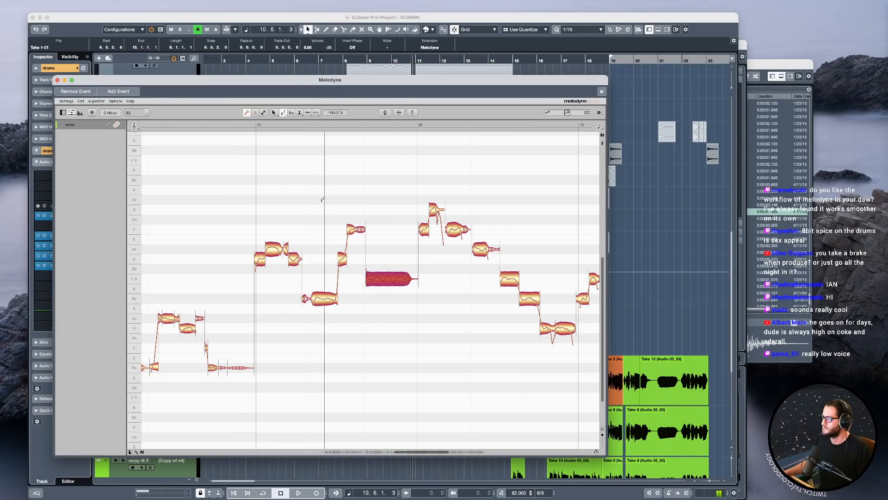
{"action": "left_click", "coordinate": [395, 251]}
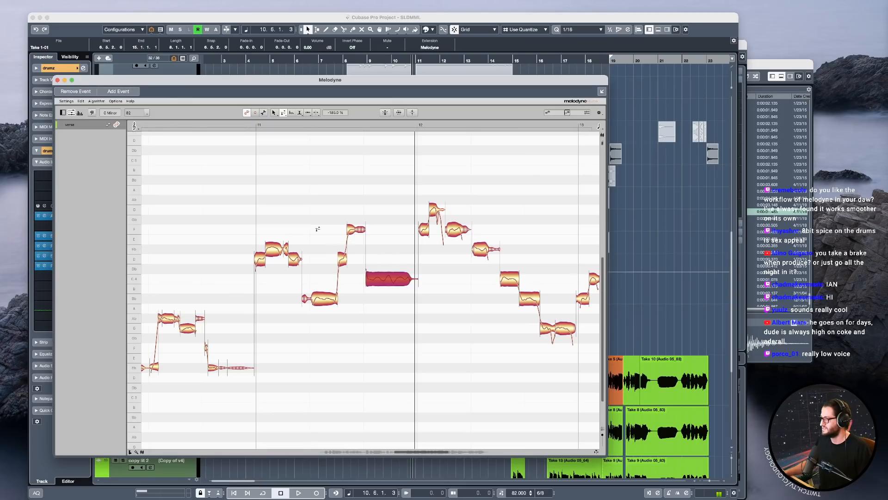
Play the phrase up to bar 13, then play the descending notes again from just before bar 12.
{"action": "key", "text": "space"}
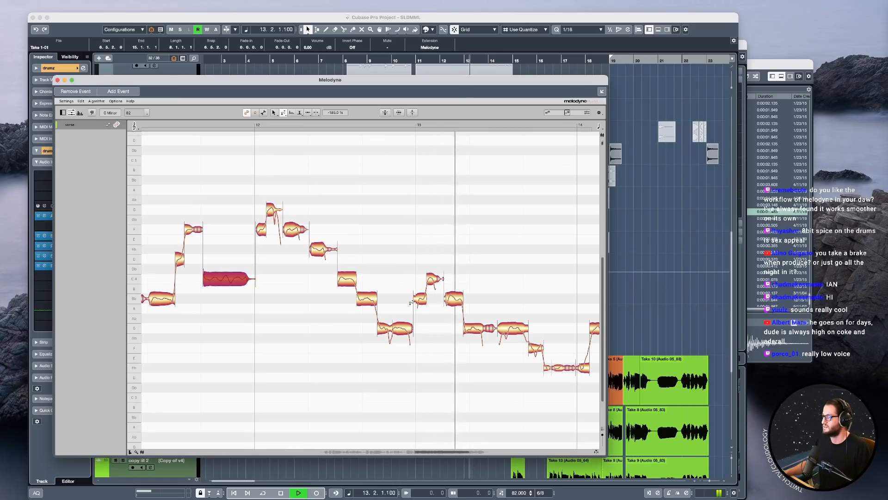
{"action": "key", "text": "space"}
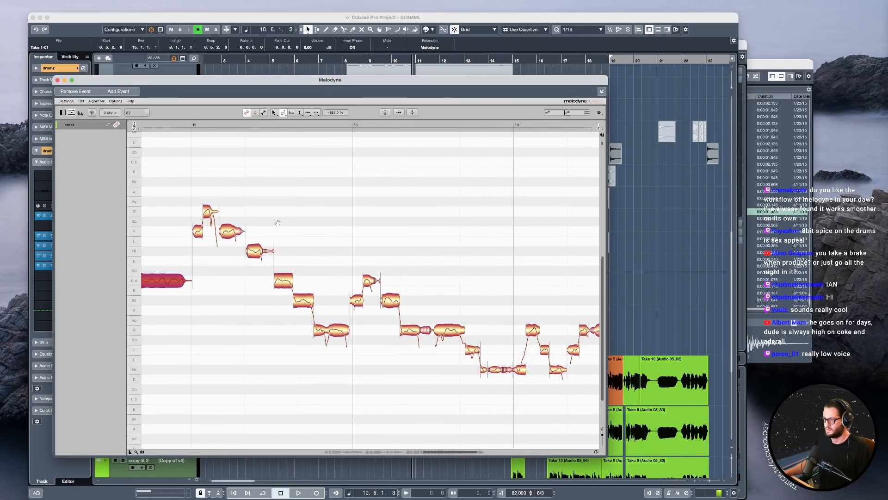
{"action": "left_click", "coordinate": [206, 123]}
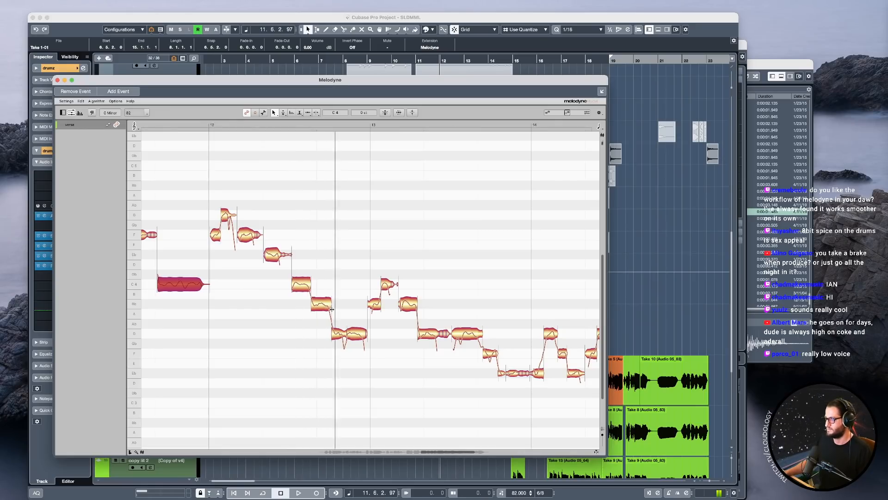
{"action": "key", "text": "space"}
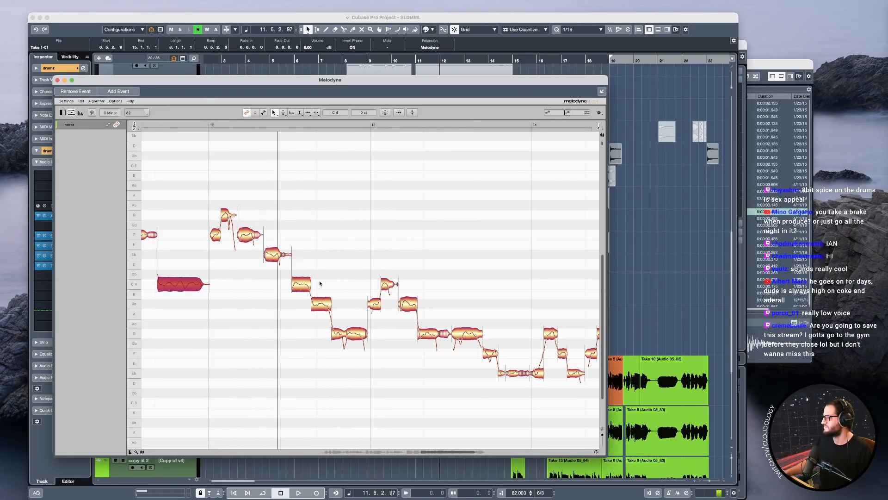
Select the C4 note midway through bar 12 with the Pitch tool and play the phrase back.
{"action": "right_click", "coordinate": [289, 288]}
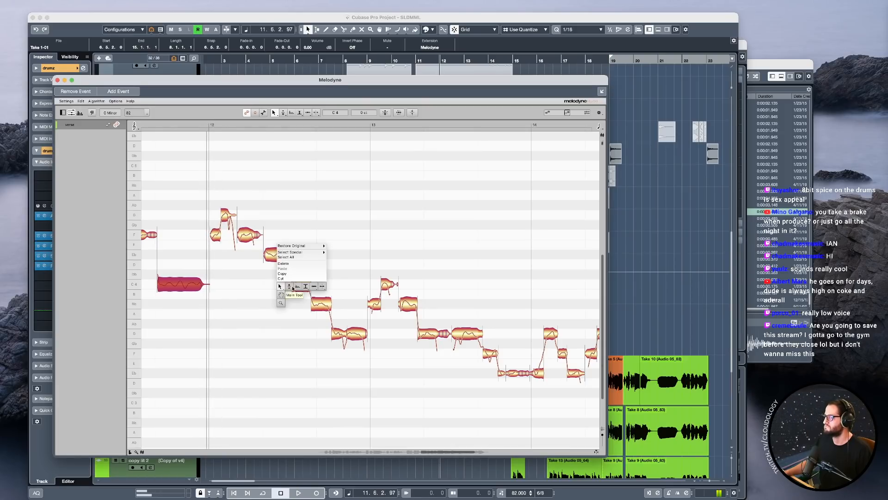
{"action": "left_click", "coordinate": [289, 286]}
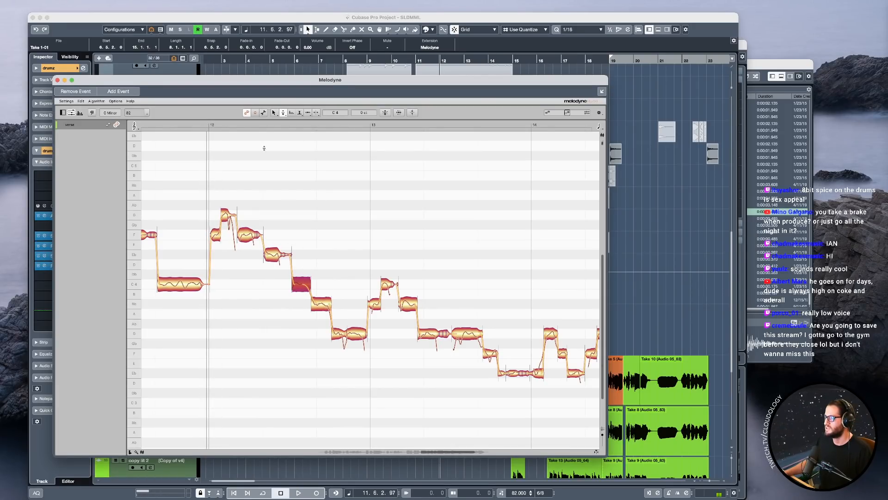
{"action": "key", "text": "space"}
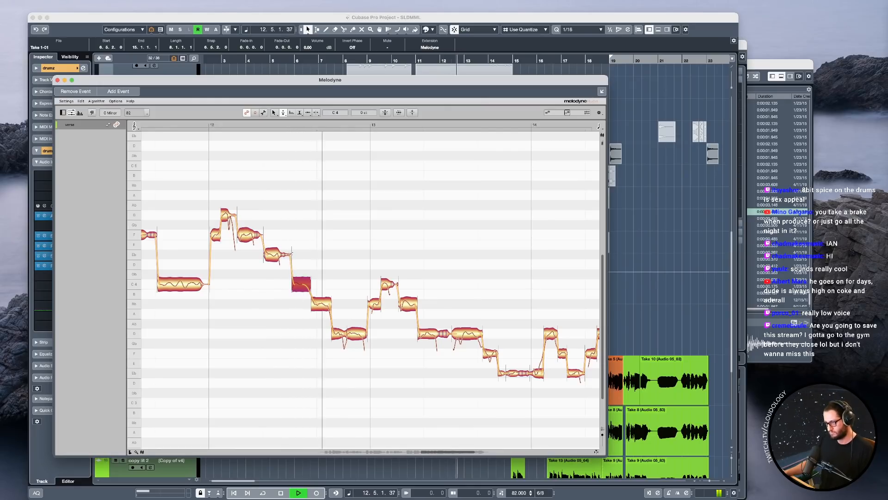
{"action": "key", "text": "space"}
Reduce the pitch modulation of the first G3 note before bar 13 to 40% and play the phrase back.
{"action": "right_click", "coordinate": [347, 334]}
{"action": "left_click", "coordinate": [357, 346]}
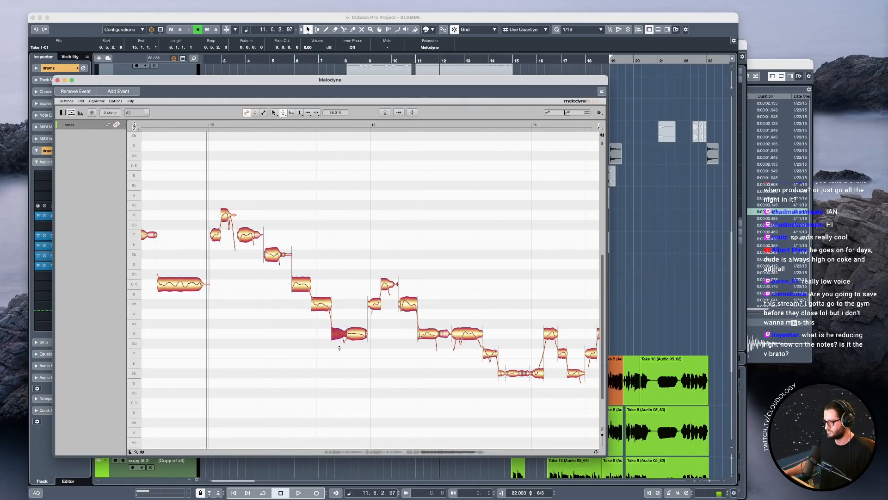
{"action": "key", "text": "space"}
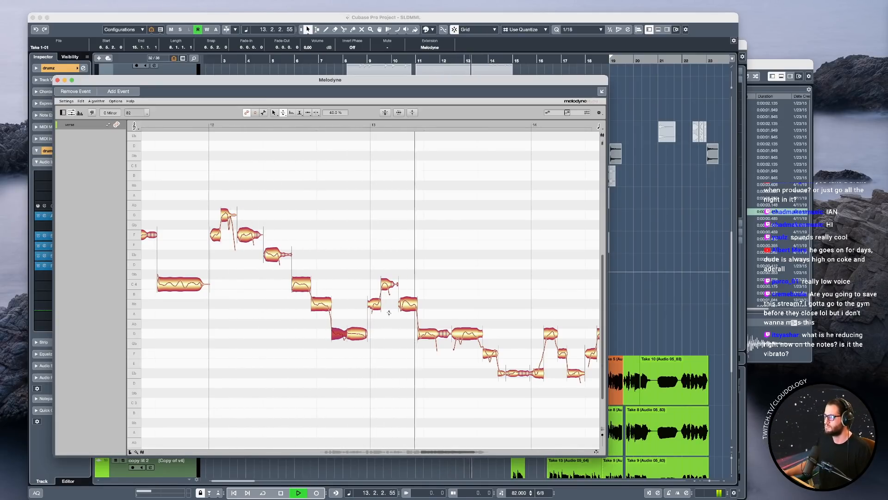
{"action": "key", "text": "space"}
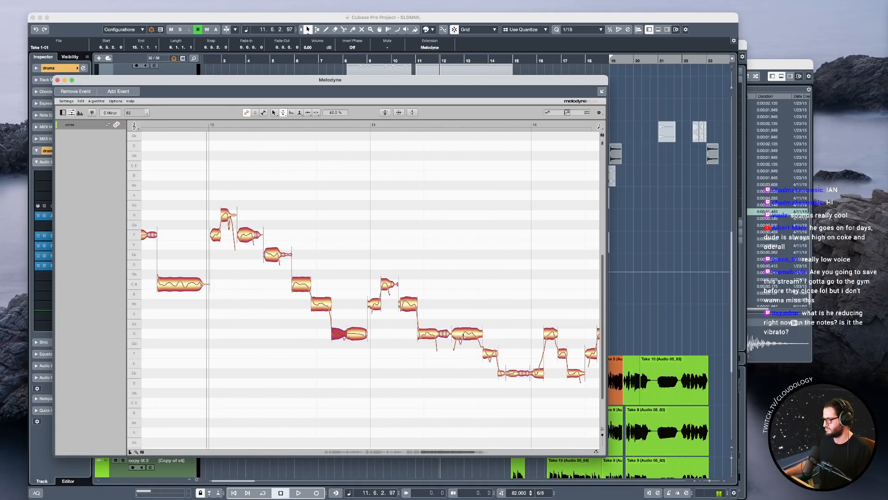
Split off the end of the long G3 note after bar 13, move the slice down to F3, and play it back.
{"action": "key", "text": "w"}
{"action": "key", "text": "w"}
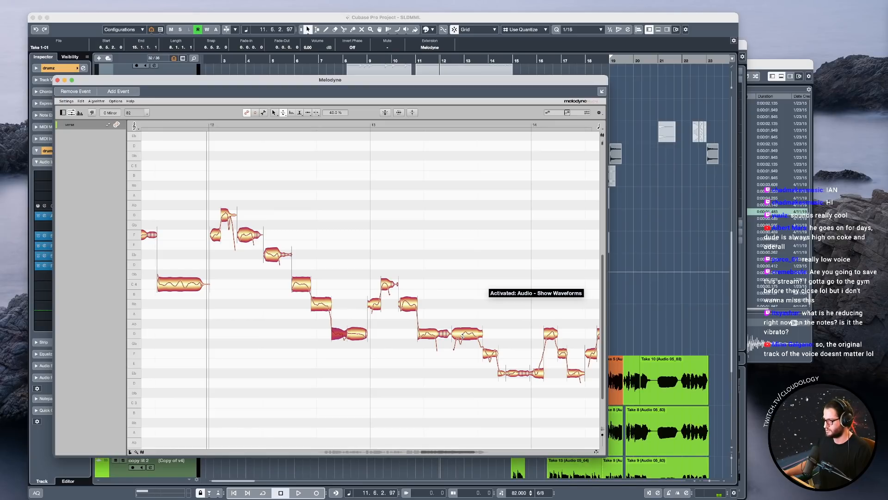
{"action": "double_click", "coordinate": [463, 334]}
{"action": "double_click", "coordinate": [460, 342]}
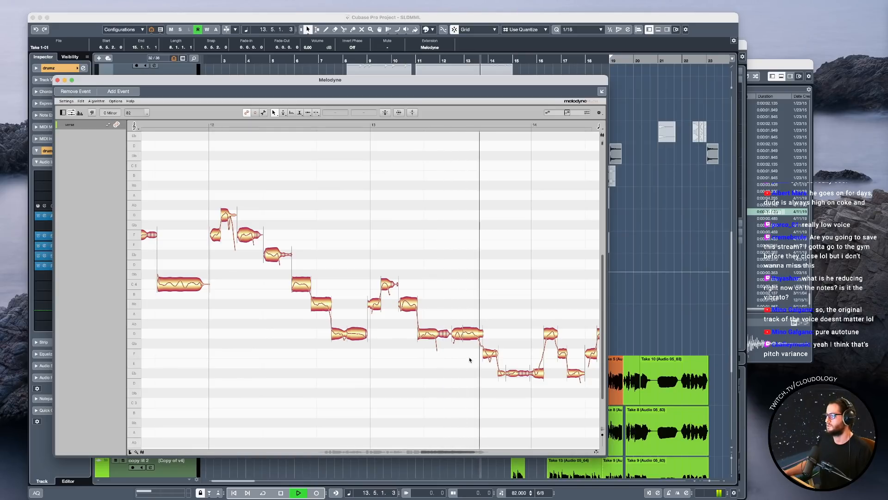
{"action": "key", "text": "space"}
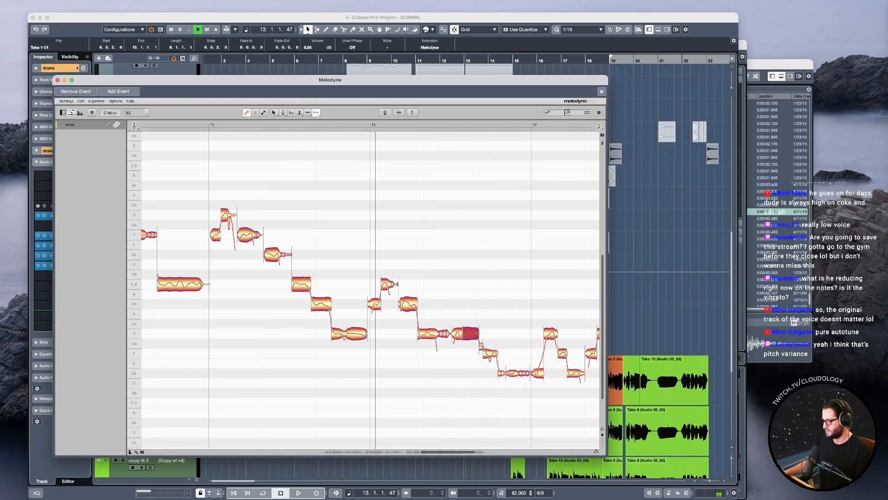
{"action": "key", "text": "space"}
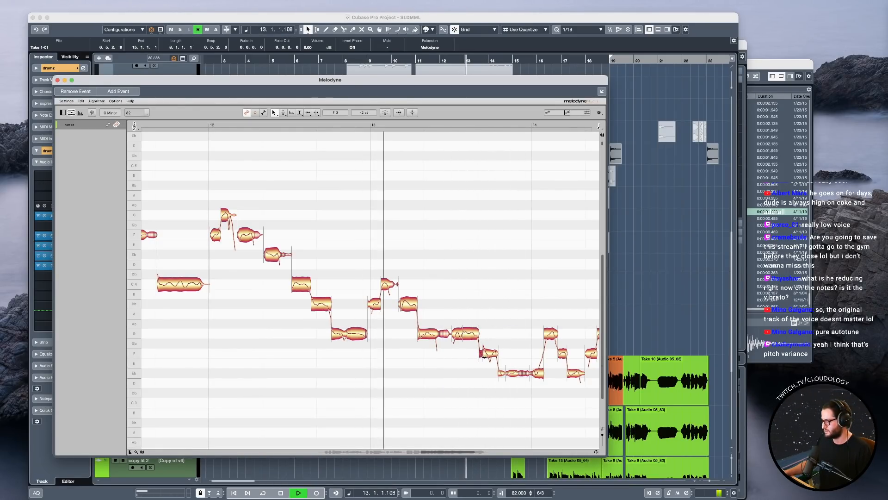
{"action": "key", "text": "space"}
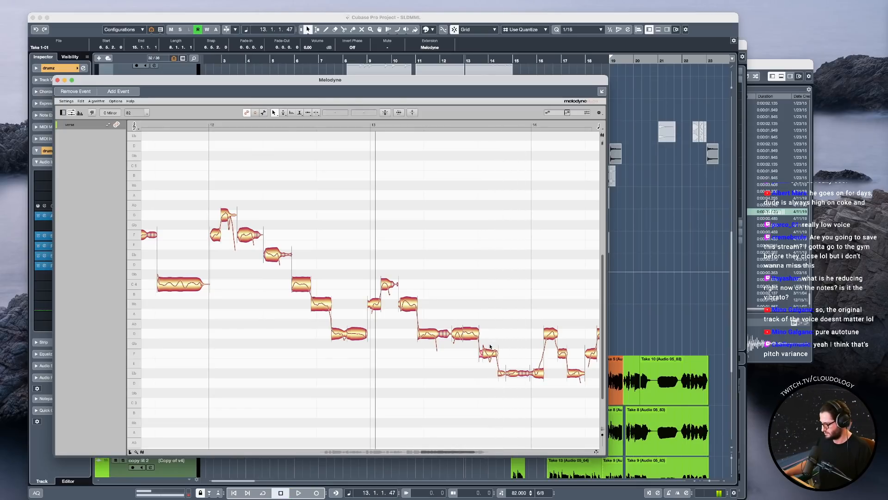
Reduce the pitch modulation of the F3 note between bars 13 and 14 to 37% and select it with the Pitch tool.
{"action": "right_click", "coordinate": [483, 360]}
{"action": "left_click", "coordinate": [492, 372]}
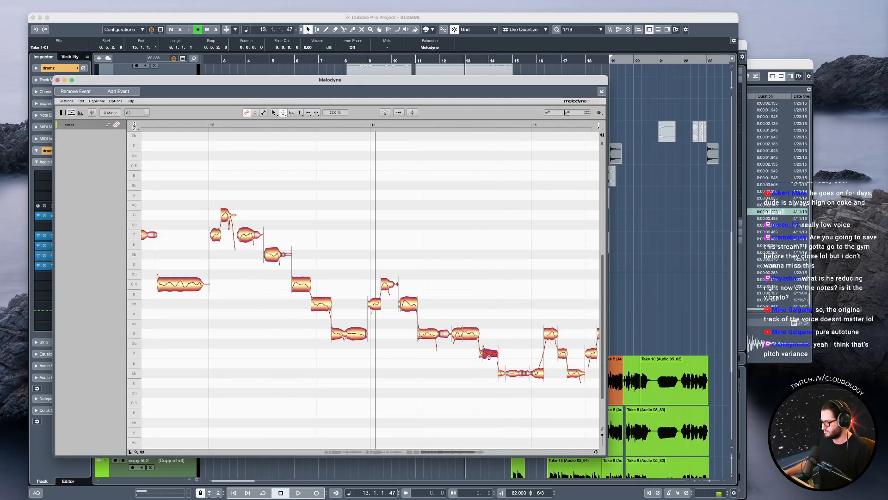
{"action": "right_click", "coordinate": [485, 362]}
{"action": "left_click", "coordinate": [491, 360]}
Split off the end of the Eb3 note just after bar 14 and move the slice upward in pitch.
{"action": "scroll", "coordinate": [498, 358], "scroll_direction": "up", "scroll_amount": 5}
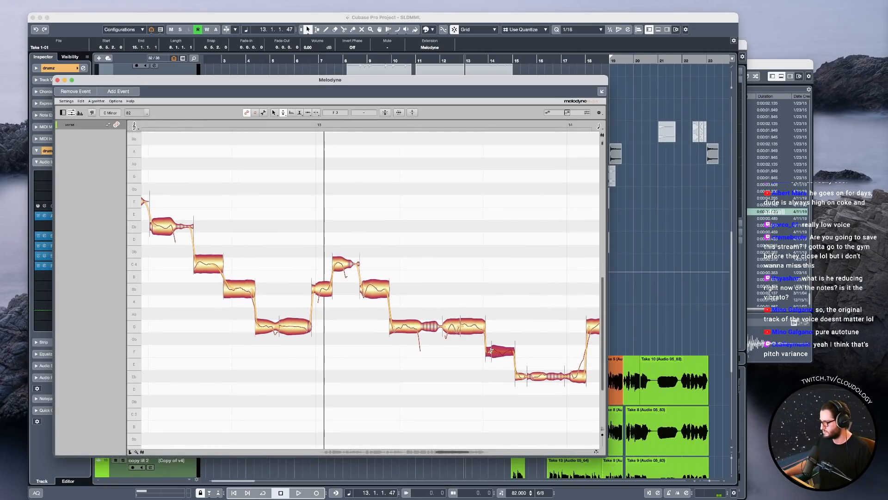
{"action": "double_click", "coordinate": [444, 287]}
{"action": "double_click", "coordinate": [404, 270]}
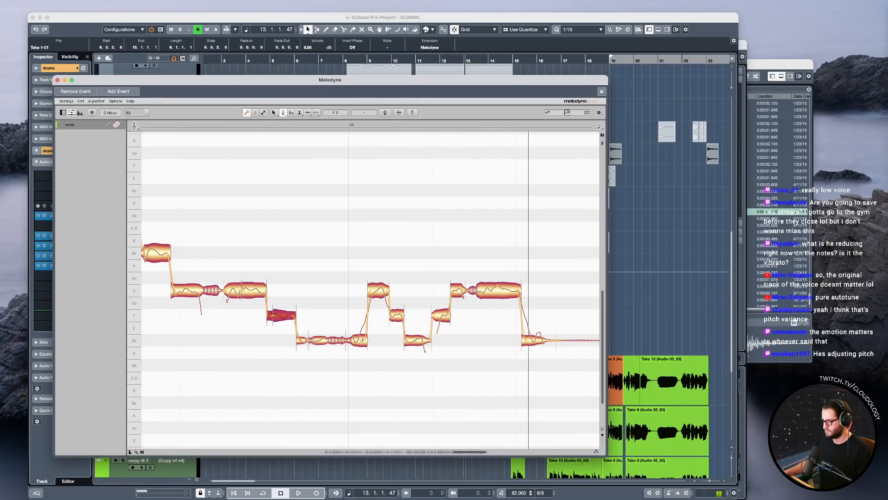
{"action": "left_click", "coordinate": [360, 339]}
{"action": "double_click", "coordinate": [359, 338]}
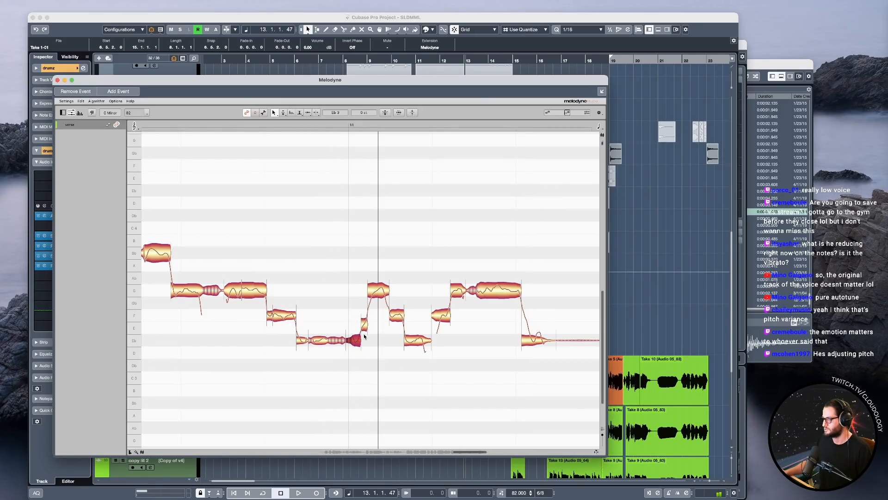
Play around bar 14, set the short slice after Eb3 to F3, and split off and lower both ends of the following G3 note.
{"action": "left_click", "coordinate": [250, 123]}
{"action": "key", "text": "space"}
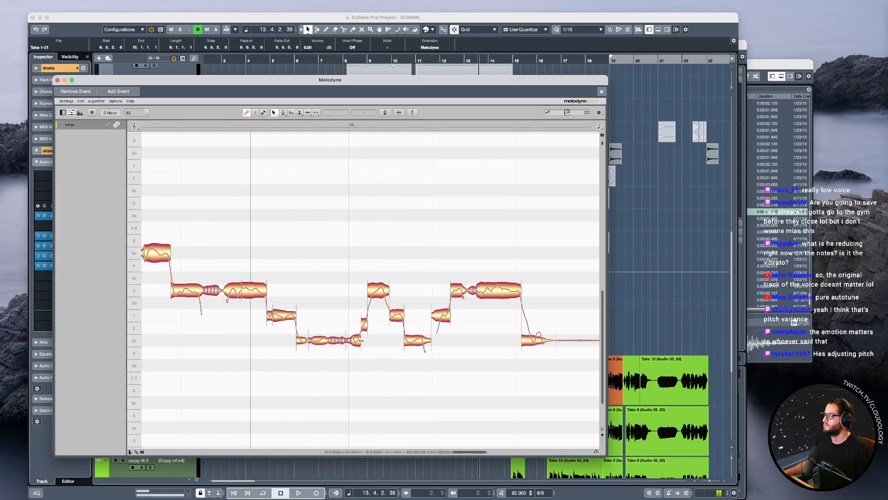
{"action": "key", "text": "space"}
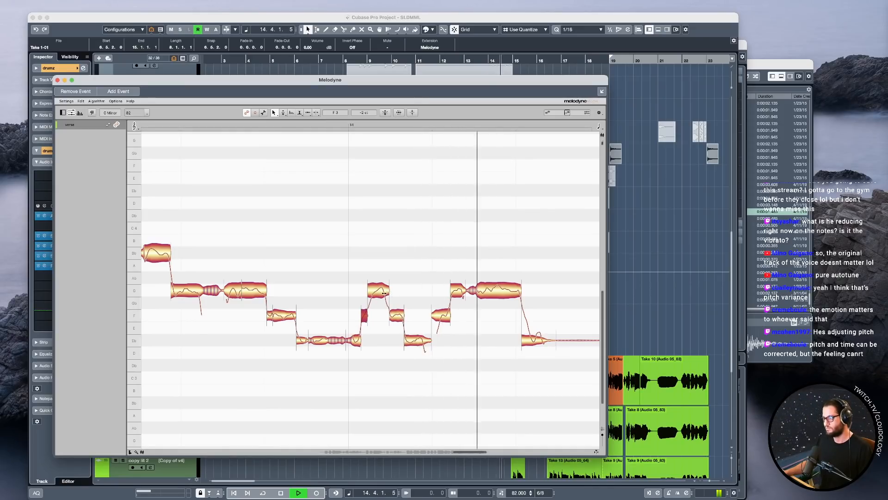
{"action": "key", "text": "space"}
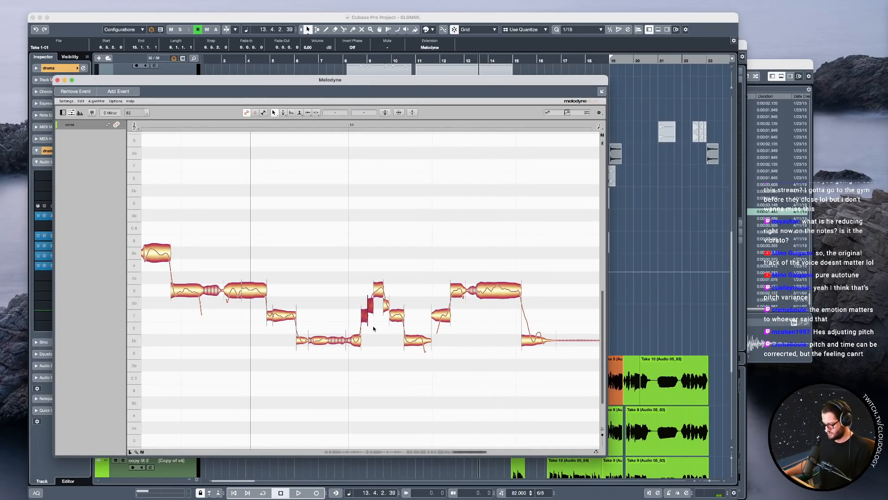
{"action": "left_click", "coordinate": [370, 342]}
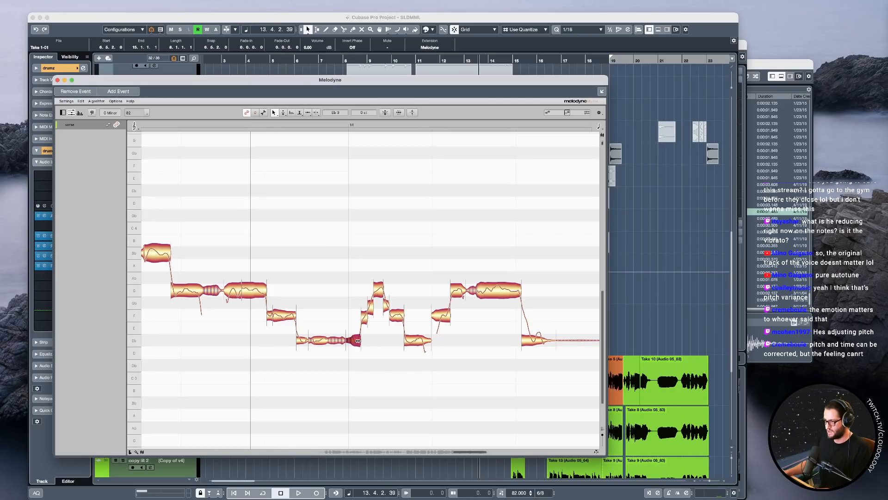
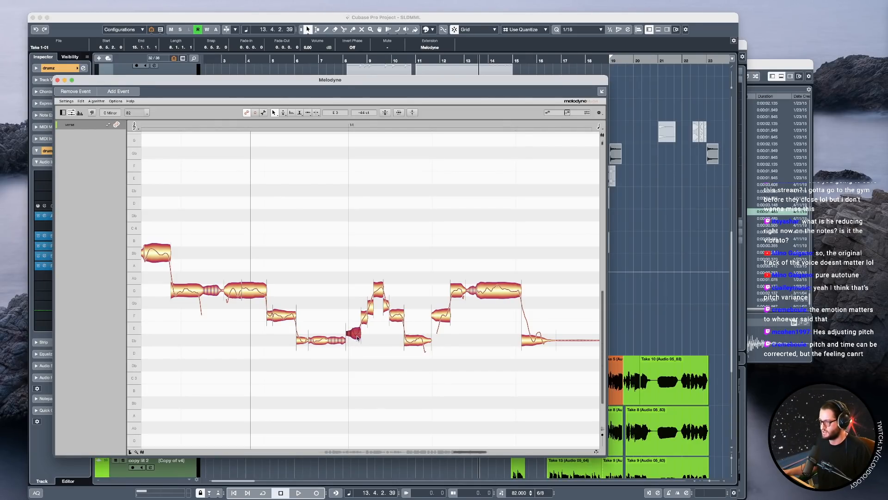
Lower the short slice at bar 14 to Eb3 and play the phrase, keeping the Pitch tool ready for the neighbouring slices.
{"action": "left_click_drag", "start_coordinate": [356, 340], "coordinate": [356, 341]}
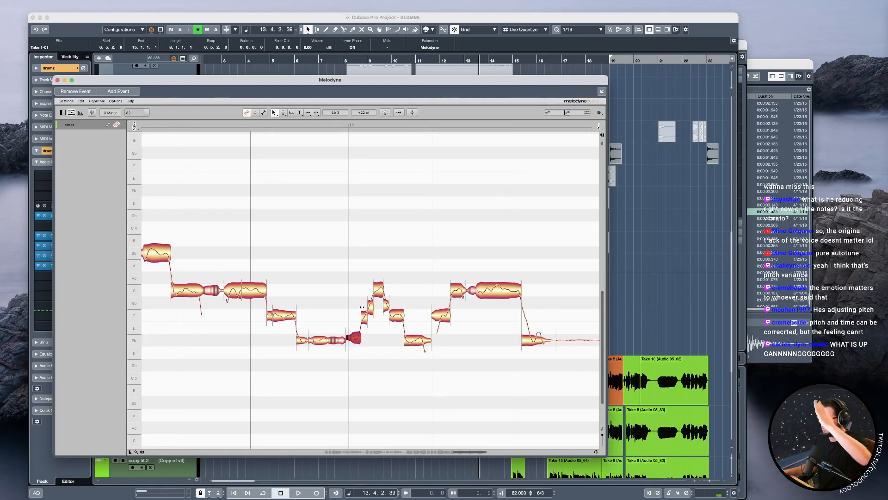
{"action": "double_click", "coordinate": [295, 223]}
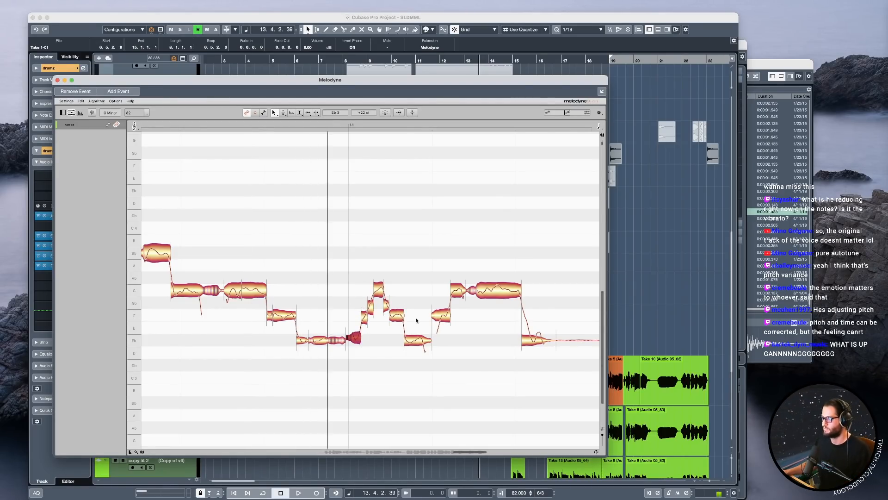
{"action": "right_click", "coordinate": [380, 292]}
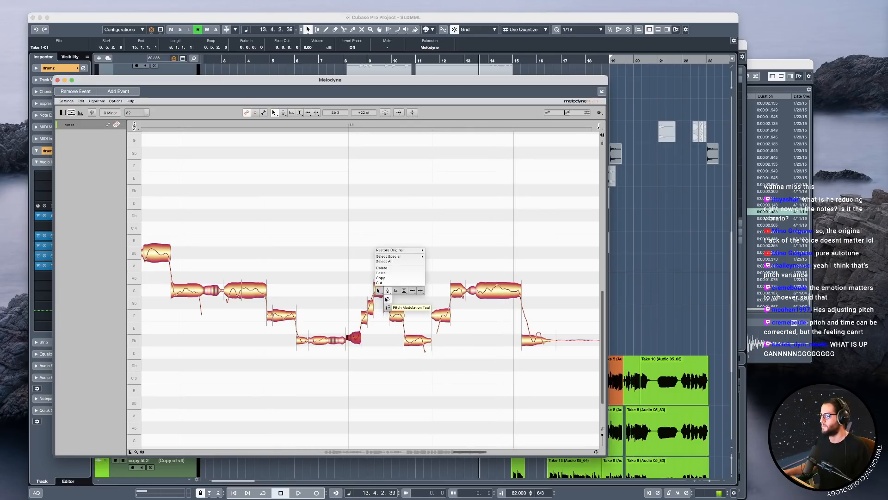
{"action": "left_click", "coordinate": [387, 299]}
{"action": "right_click", "coordinate": [380, 317]}
{"action": "left_click", "coordinate": [378, 301]}
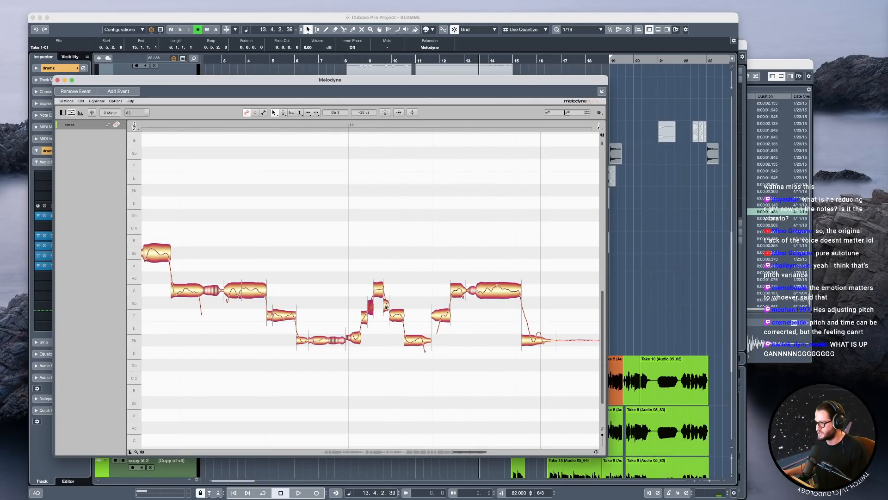
Play the passage into bar 14 and reduce the pitch modulation of the Eb3 note following the descending slices to 21%.
{"action": "left_click", "coordinate": [240, 124]}
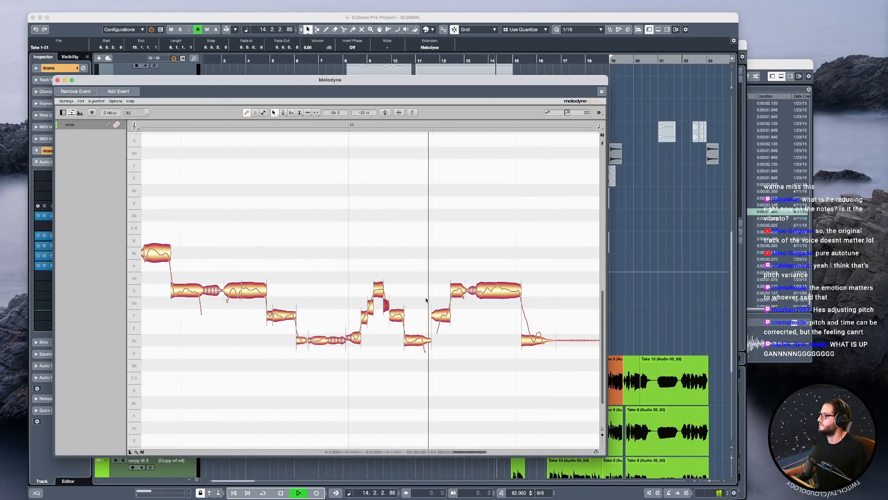
{"action": "key", "text": "space"}
{"action": "right_click", "coordinate": [418, 334]}
{"action": "left_click", "coordinate": [420, 341]}
{"action": "right_click", "coordinate": [418, 341]}
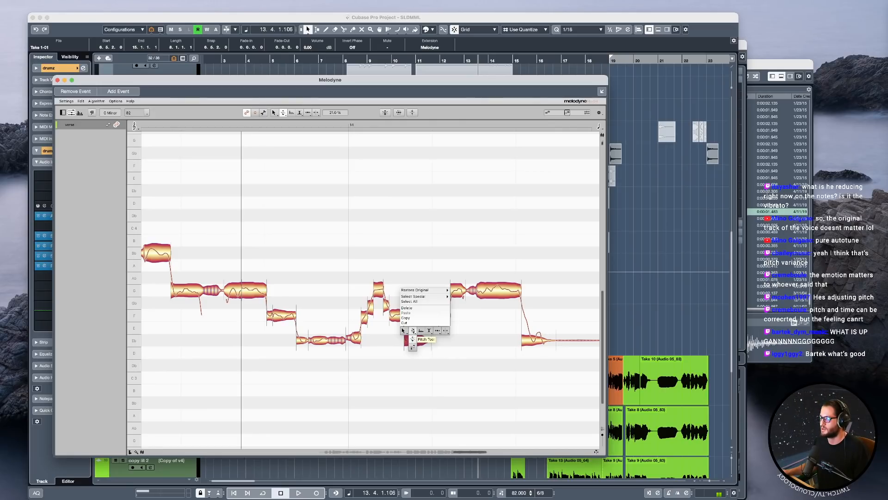
{"action": "left_click", "coordinate": [420, 341]}
Select the F3 note just before that Eb3 note and play the bar 14 phrase twice.
{"action": "left_click", "coordinate": [401, 312]}
{"action": "key", "text": "space"}
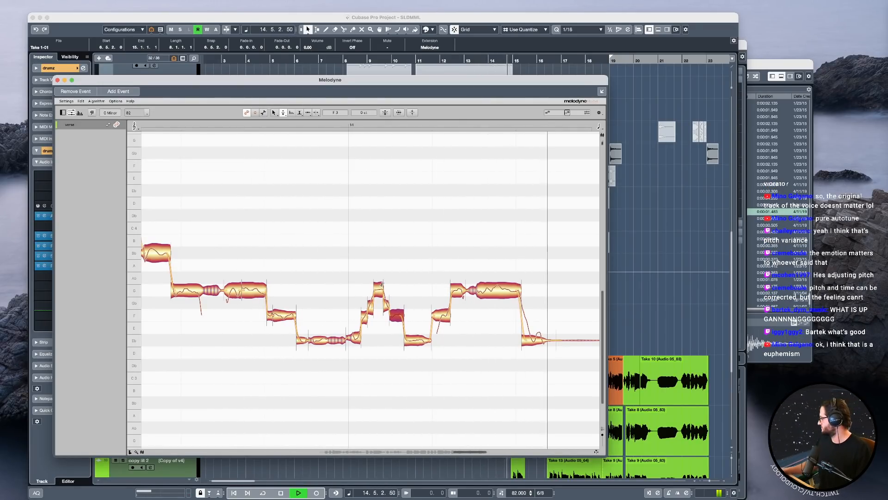
{"action": "key", "text": "space"}
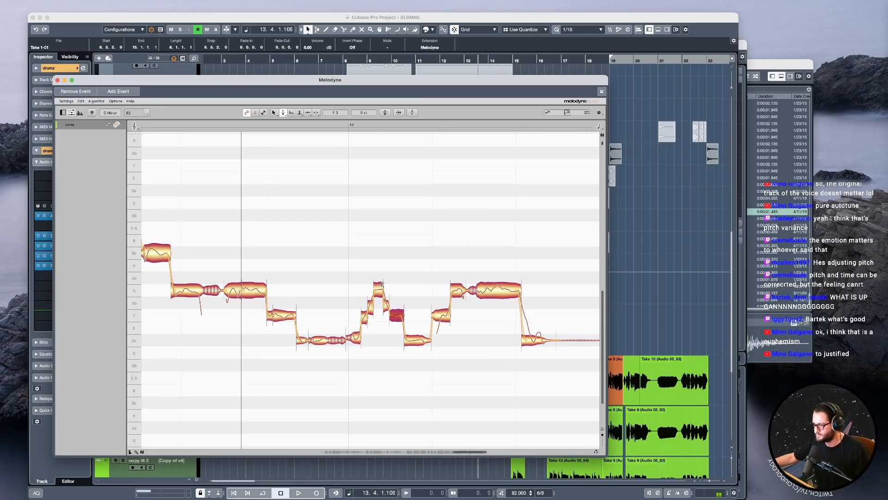
{"action": "key", "text": "space"}
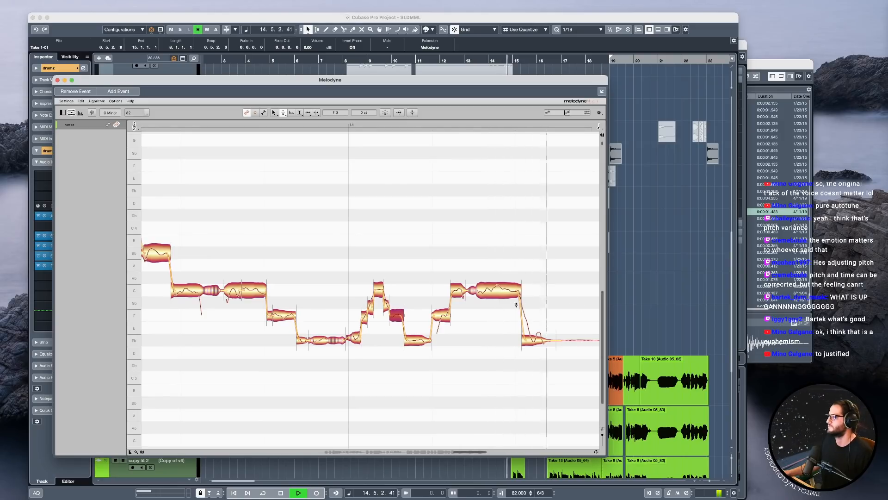
{"action": "key", "text": "space"}
Set the pitch drift of the last long G3 note before bar 15 to -370% and play the phrase.
{"action": "right_click", "coordinate": [494, 289]}
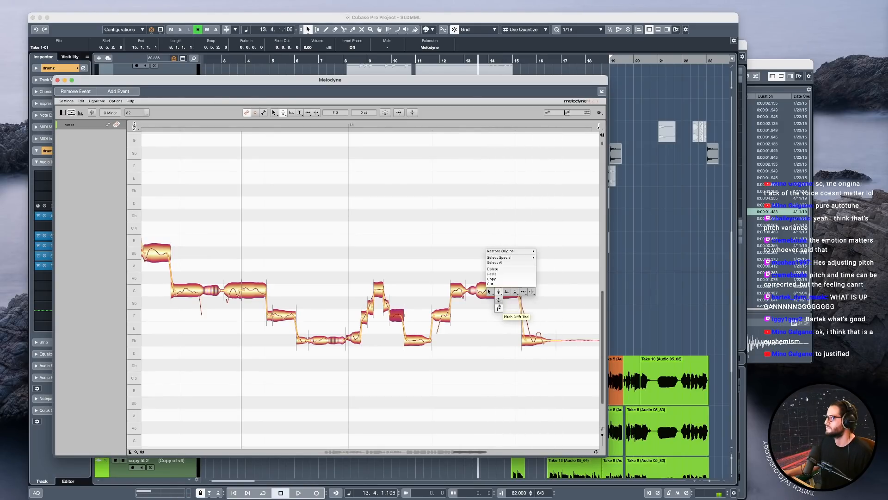
{"action": "left_click", "coordinate": [501, 304]}
{"action": "left_click_drag", "start_coordinate": [501, 295], "coordinate": [501, 376]}
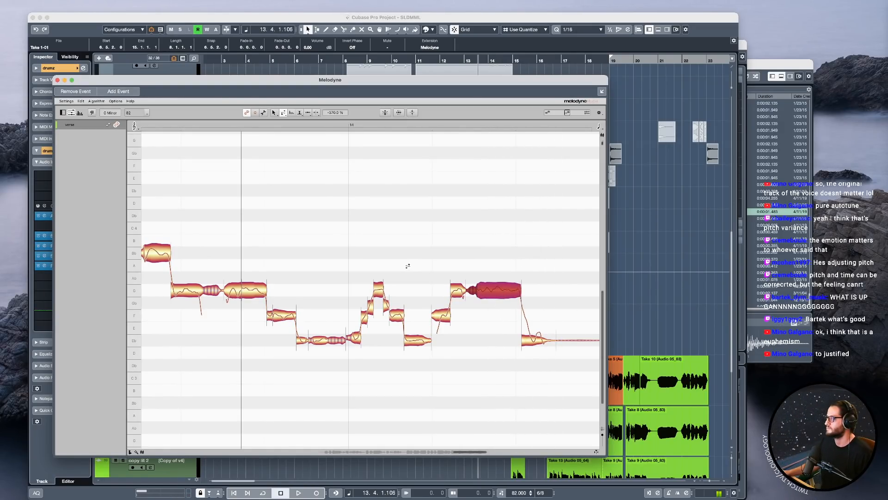
{"action": "key", "text": "space"}
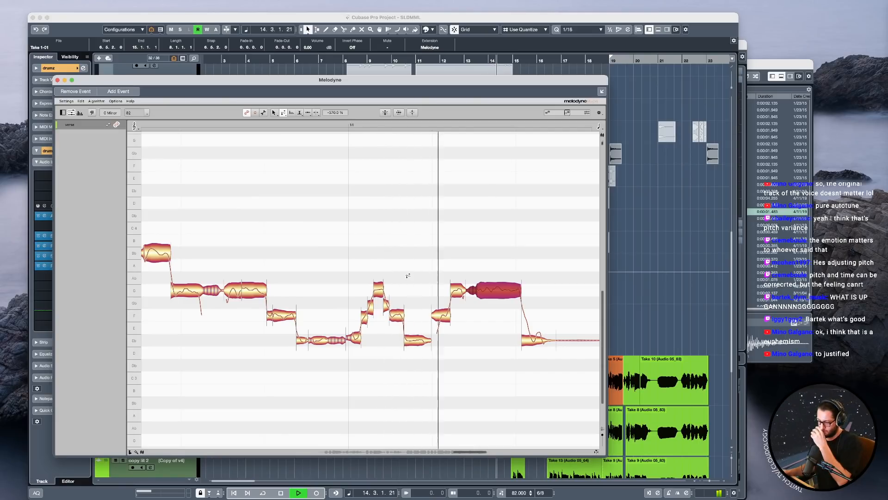
{"action": "key", "text": "space"}
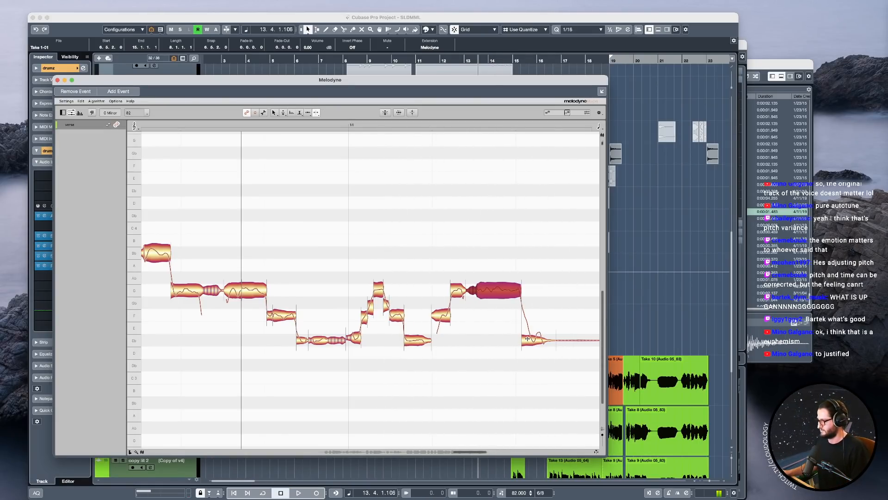
Split the start off the final Eb3 note as an F3 slice and reduce the remaining note's pitch modulation to 53%.
{"action": "double_click", "coordinate": [527, 338]}
{"action": "key", "text": "F1"}
{"action": "right_click", "coordinate": [539, 338]}
{"action": "left_click", "coordinate": [547, 350]}
{"action": "left_click_drag", "start_coordinate": [534, 344], "coordinate": [534, 354]}
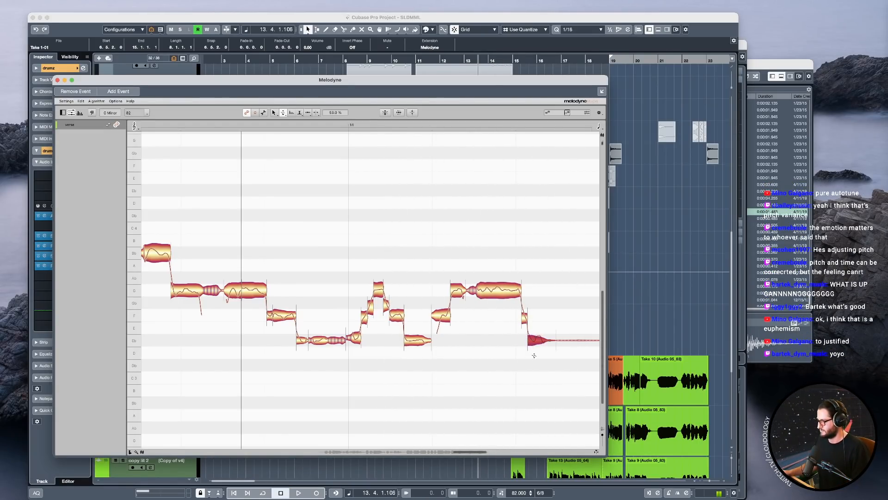
{"action": "right_click", "coordinate": [535, 365]}
{"action": "left_click", "coordinate": [529, 320]}
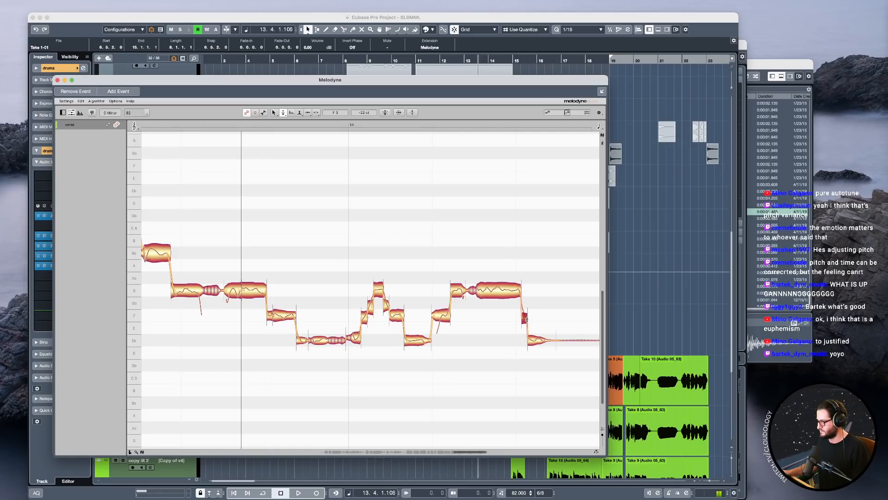
Play the phrase, lower the new F3 slice slightly in pitch, and play again from bar 14.
{"action": "key", "text": "space"}
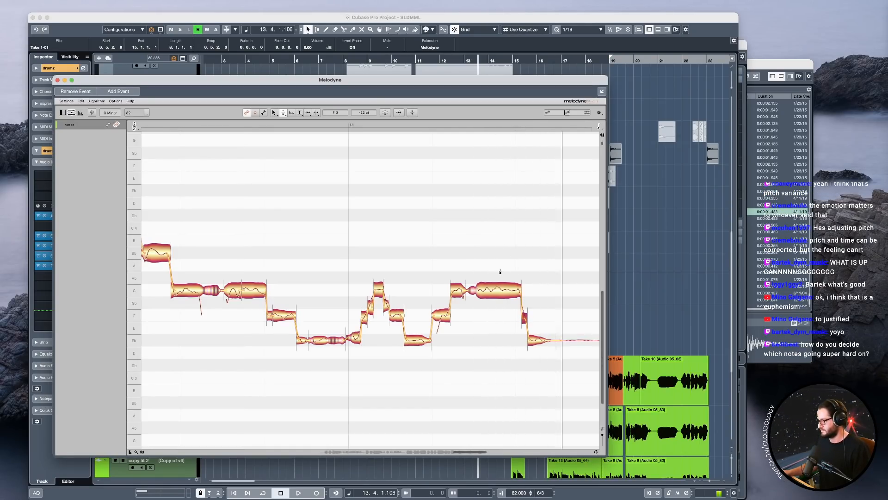
{"action": "scroll", "coordinate": [530, 401], "scroll_direction": "down", "scroll_amount": 2}
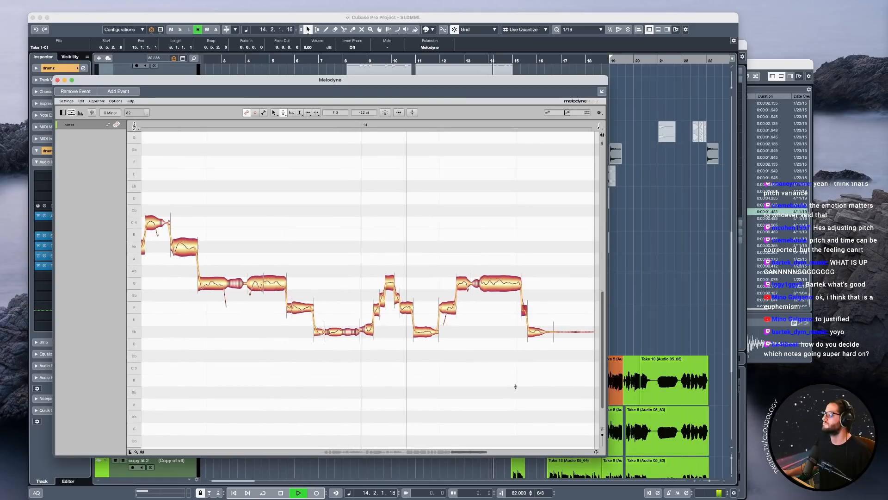
{"action": "key", "text": "space"}
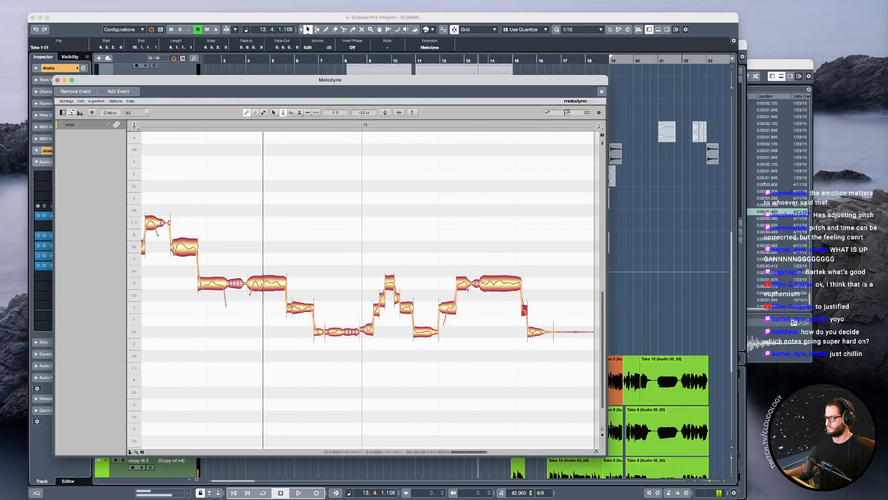
{"action": "left_click", "coordinate": [524, 310]}
{"action": "left_click", "coordinate": [379, 126]}
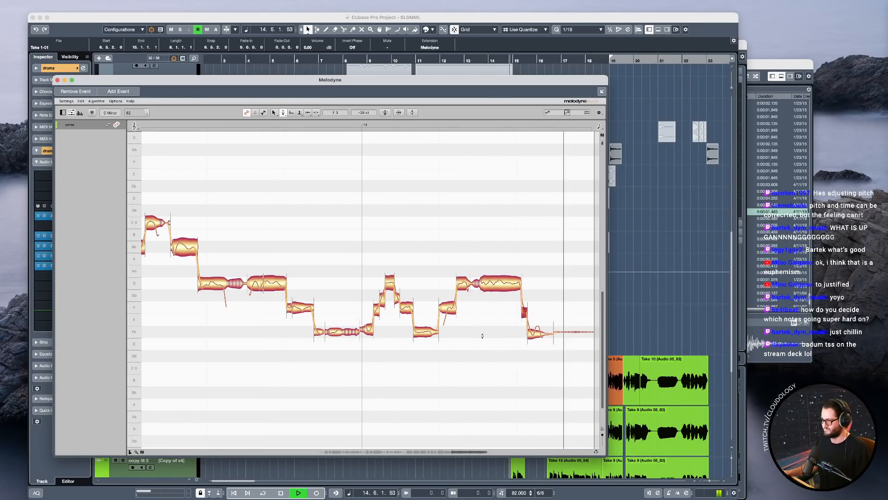
{"action": "key", "text": "space"}
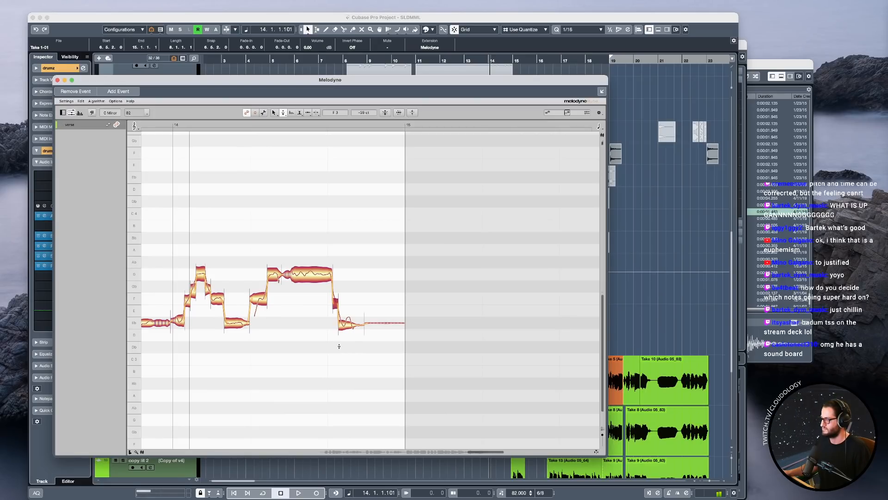
Try flattening the pitch modulation of the final Eb3 note before bar 15, and undo the change.
{"action": "left_click_drag", "start_coordinate": [346, 345], "coordinate": [395, 393]}
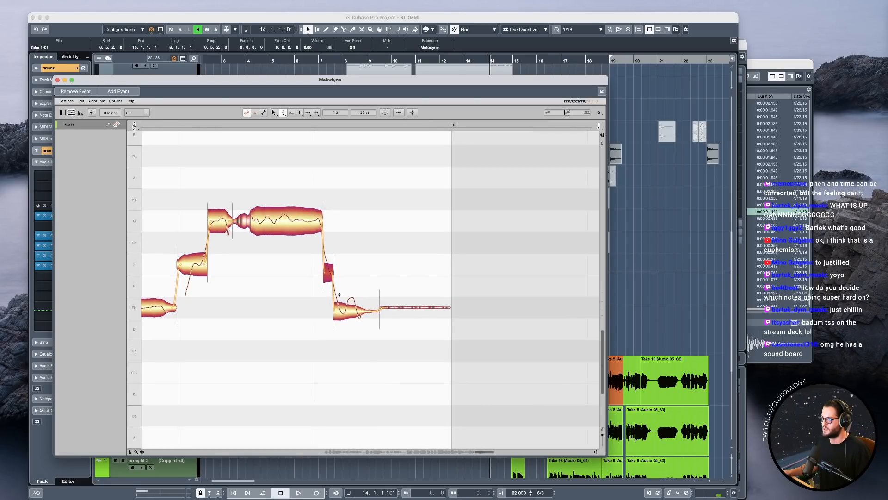
{"action": "right_click", "coordinate": [354, 314]}
{"action": "left_click", "coordinate": [347, 321]}
{"action": "left_click_drag", "start_coordinate": [343, 311], "coordinate": [343, 347]}
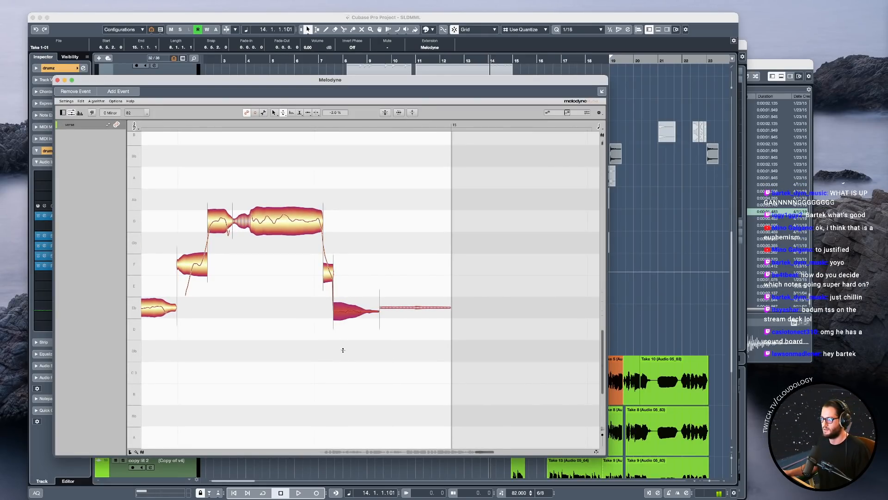
{"action": "double_click", "coordinate": [350, 313]}
{"action": "key", "text": "super+z"}
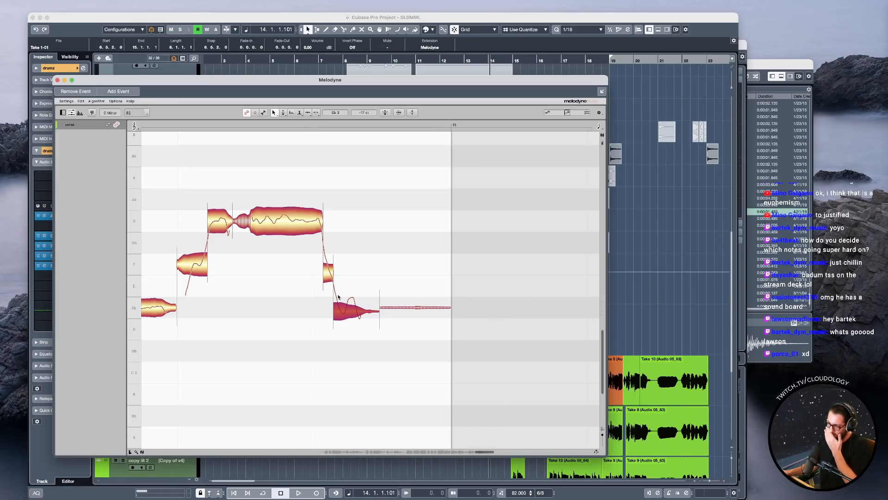
Play the final notes of the phrase from the F3 note before the long G3.
{"action": "left_click", "coordinate": [194, 125]}
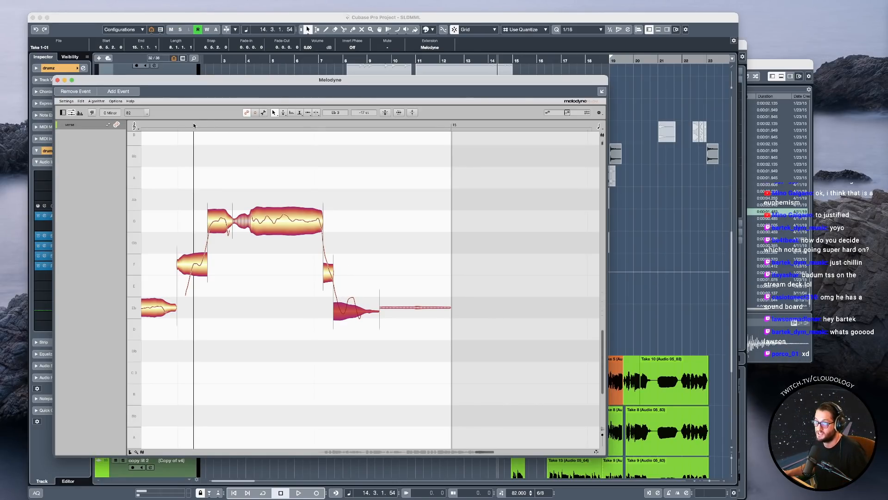
{"action": "key", "text": "space"}
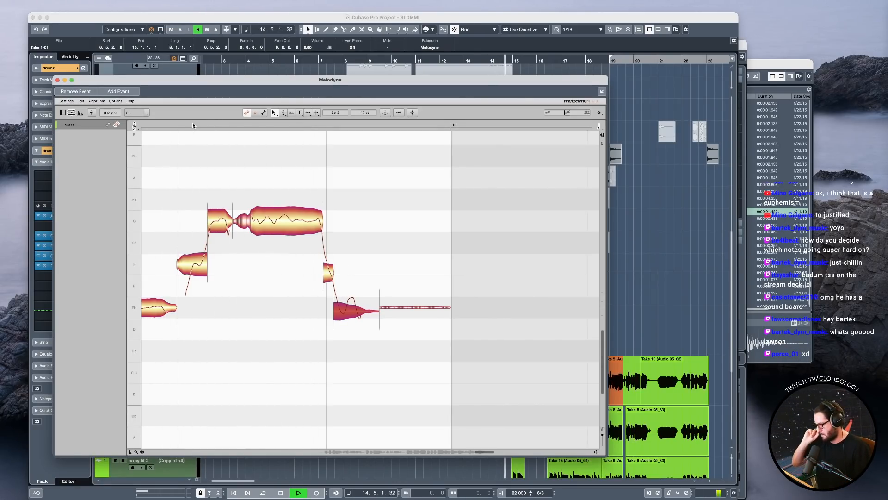
{"action": "key", "text": "space"}
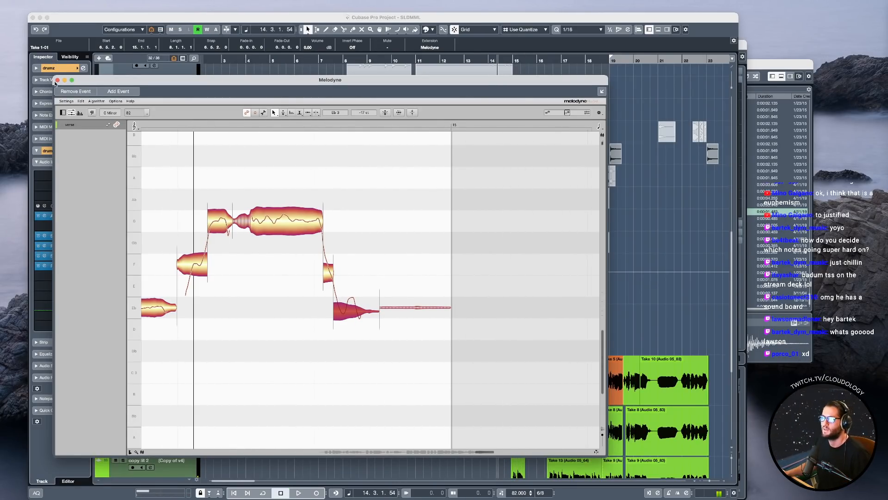
Close the Melodyne editor and play the verse from bar 7 in the project.
{"action": "left_click", "coordinate": [57, 80]}
{"action": "left_click", "coordinate": [307, 277]}
{"action": "key", "text": "space"}
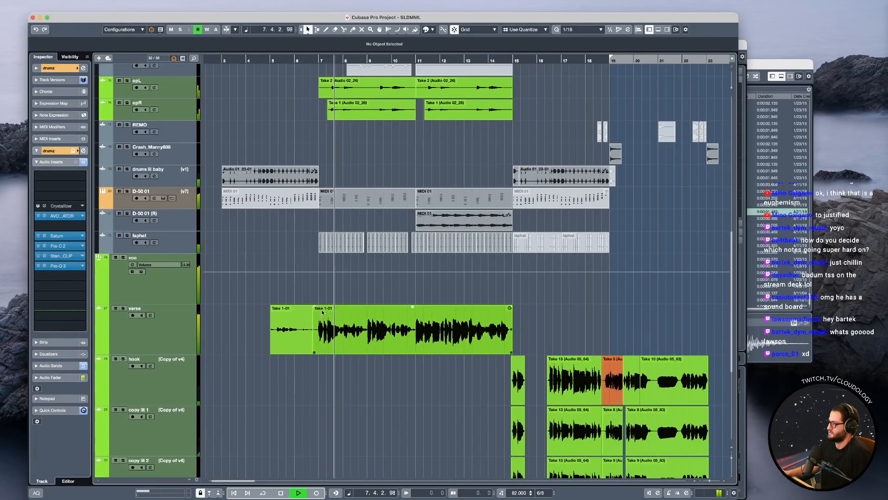
{"action": "key", "text": "space"}
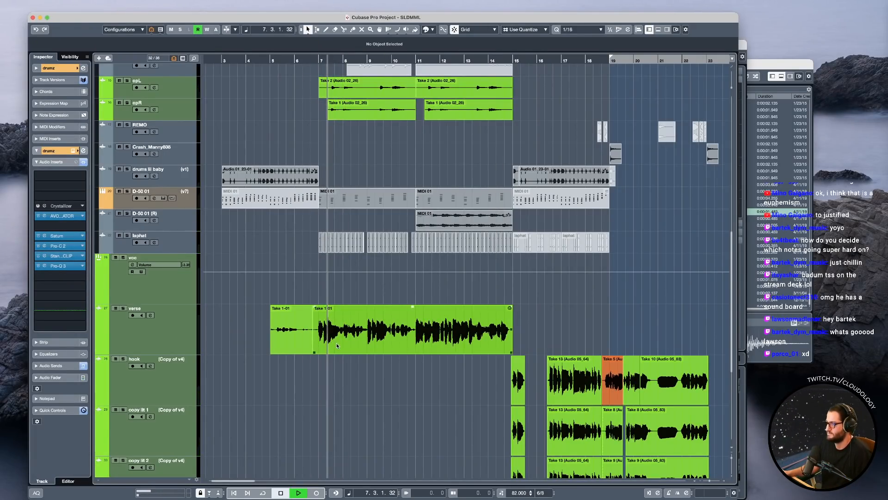
Reopen the verse clip in Melodyne and set the pitch modulation of the short F3 slice between bars 7 and 8 to 10%.
{"action": "double_click", "coordinate": [336, 345]}
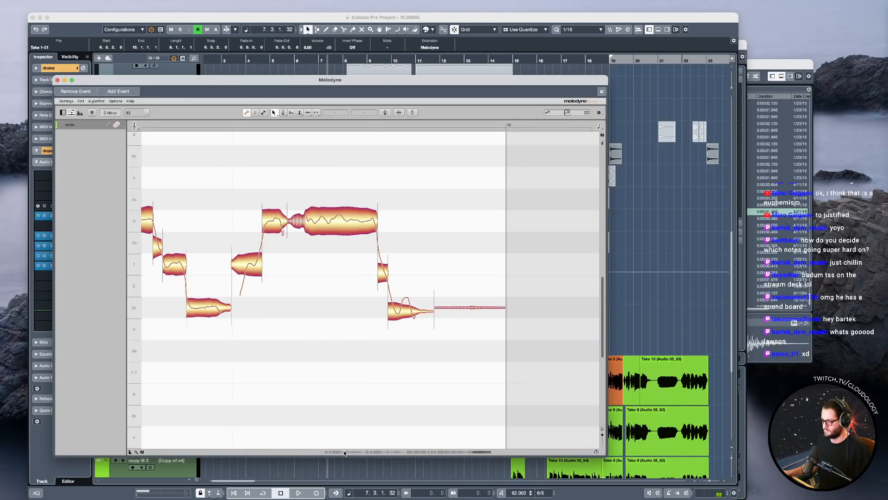
{"action": "key", "text": "space"}
{"action": "key", "text": "space"}
{"action": "left_click_drag", "start_coordinate": [403, 280], "coordinate": [403, 272]}
{"action": "right_click", "coordinate": [403, 272]}
{"action": "left_click", "coordinate": [409, 276]}
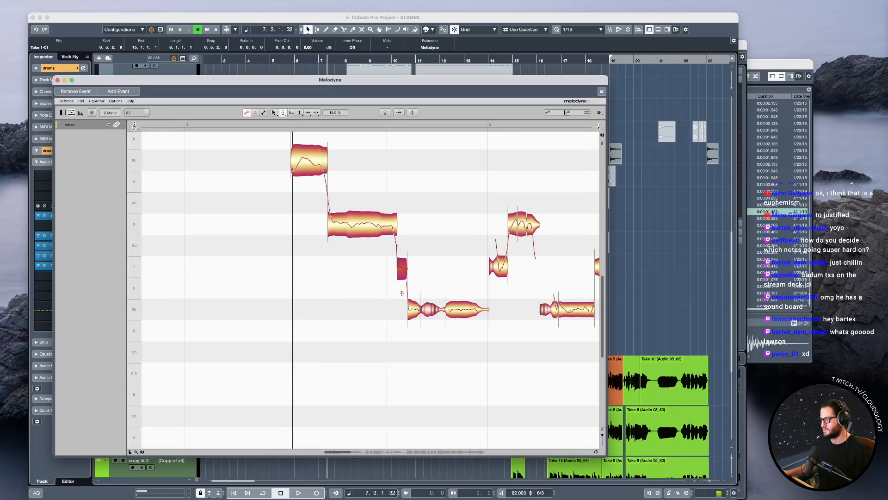
Play the bar 7 phrase, switch to the Pitch tool, and select the long G3 note before the F3 slice.
{"action": "key", "text": "space"}
{"action": "right_click", "coordinate": [417, 245]}
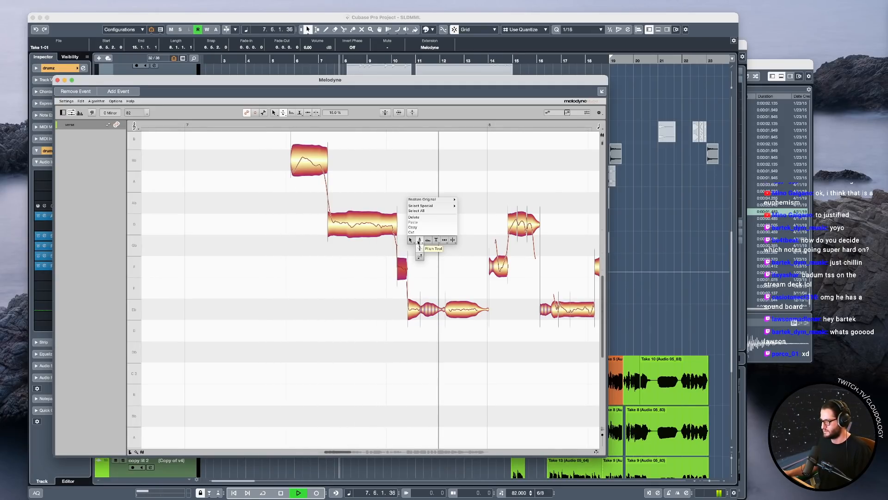
{"action": "left_click", "coordinate": [419, 240]}
{"action": "key", "text": "space"}
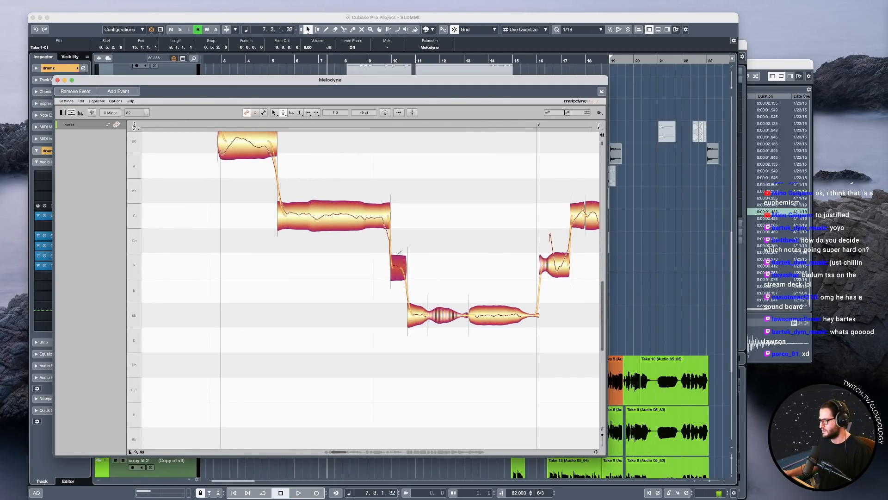
{"action": "left_click", "coordinate": [383, 211]}
{"action": "key", "text": "space"}
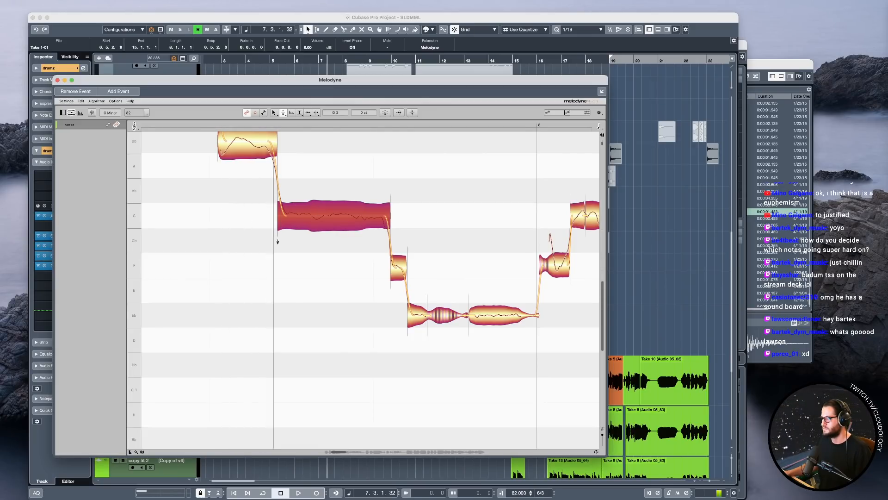
Raise the short F3 slice slightly in pitch, play the phrase, and select the Eb3 note that follows it.
{"action": "left_click", "coordinate": [398, 273]}
{"action": "key", "text": "space"}
{"action": "left_click_drag", "start_coordinate": [398, 274], "coordinate": [399, 268]}
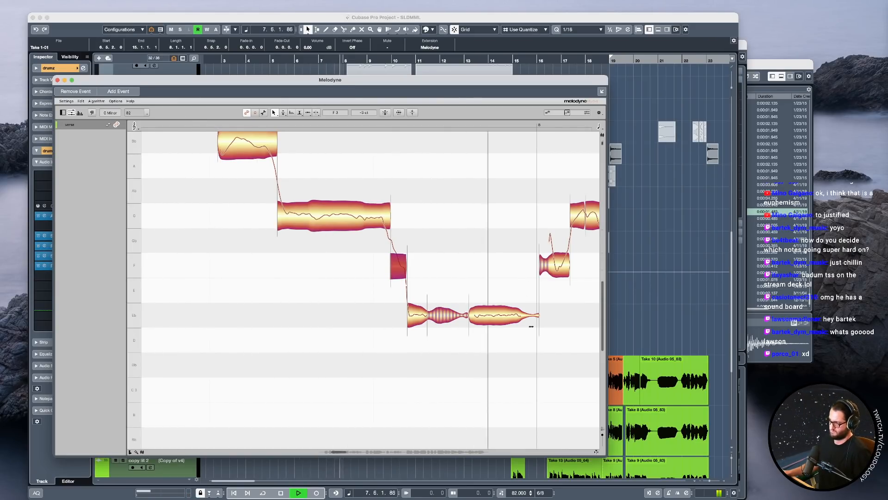
{"action": "left_click", "coordinate": [417, 318]}
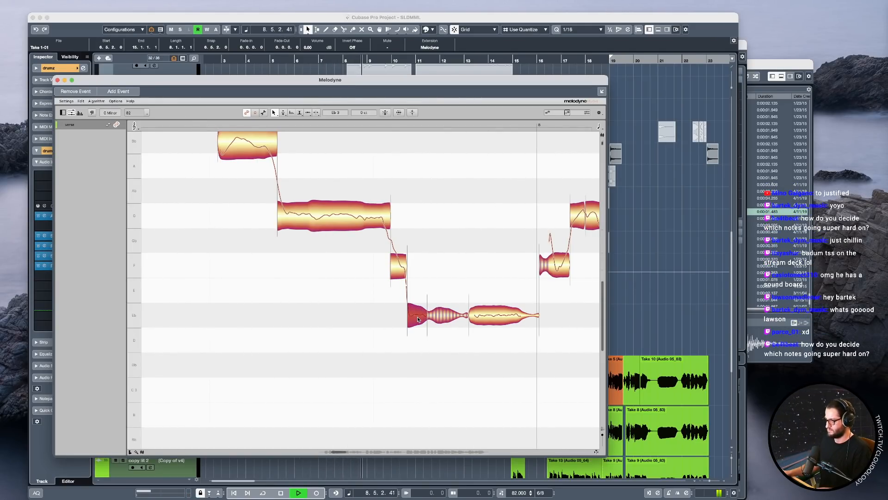
Nudge the pitch of the first short Eb3 slice between bars 7 and 8, split it in two, and play the phrase.
{"action": "left_click_drag", "start_coordinate": [419, 310], "coordinate": [415, 319]}
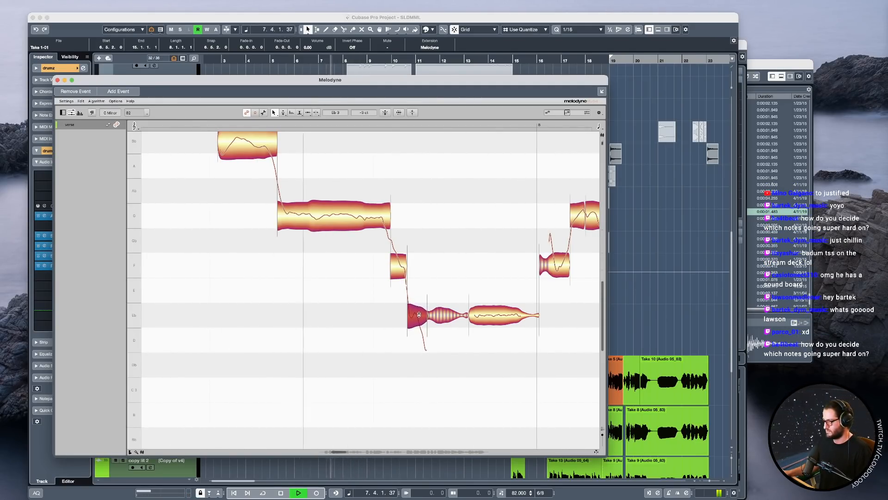
{"action": "double_click", "coordinate": [416, 309]}
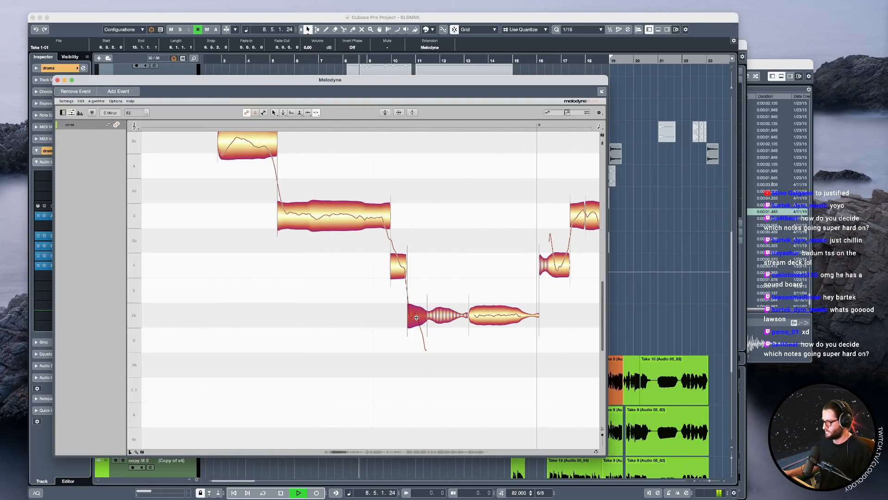
{"action": "left_click", "coordinate": [411, 319]}
{"action": "key", "text": "space"}
{"action": "key", "text": "space"}
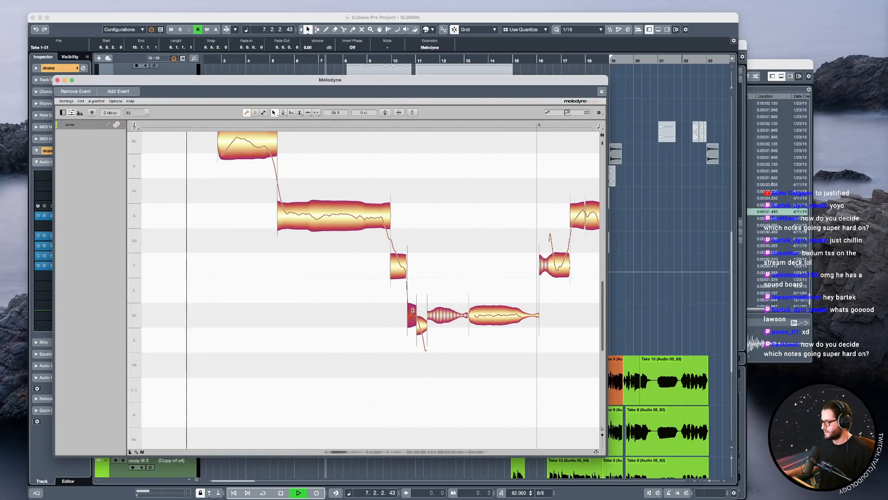
Follow the vocal through bar 8 to the next phrase and play that phrase from just before bar 9.
{"action": "left_click_drag", "start_coordinate": [404, 347], "coordinate": [177, 335]}
{"action": "scroll", "coordinate": [492, 350], "scroll_direction": "down", "scroll_amount": 4}
{"action": "left_click_drag", "start_coordinate": [484, 346], "coordinate": [313, 344]}
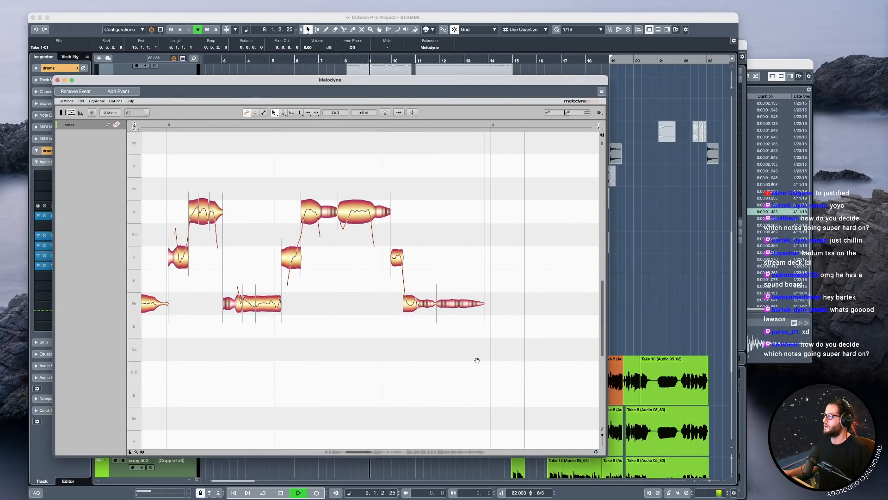
{"action": "left_click_drag", "start_coordinate": [476, 359], "coordinate": [401, 361]}
{"action": "left_click_drag", "start_coordinate": [387, 233], "coordinate": [242, 282]}
{"action": "key", "text": "space"}
{"action": "left_click_drag", "start_coordinate": [458, 326], "coordinate": [407, 323]}
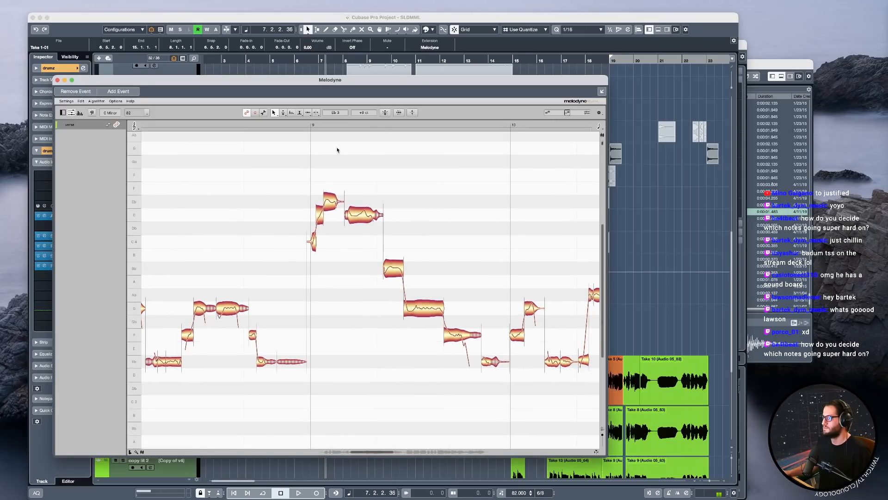
{"action": "left_click", "coordinate": [301, 126]}
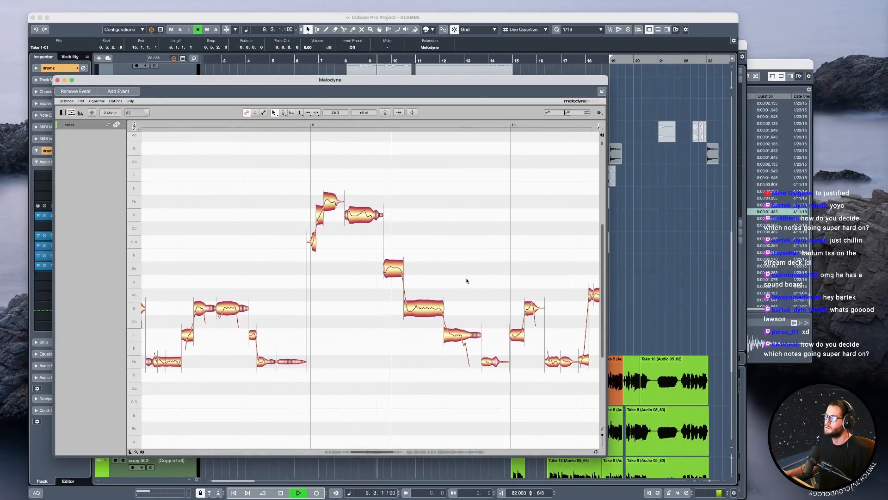
{"action": "key", "text": "space"}
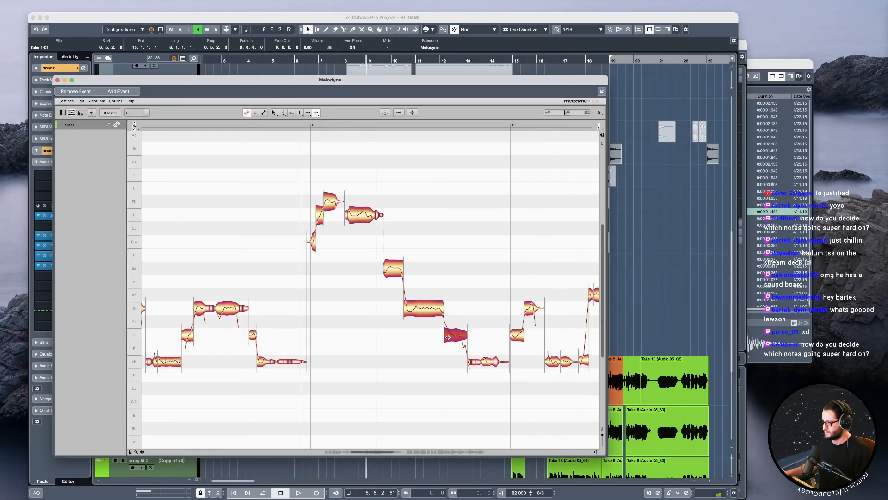
Split the F3 note before bar 10 into three slices and raise the last slice to F3 while playing the phrase.
{"action": "left_click", "coordinate": [453, 337]}
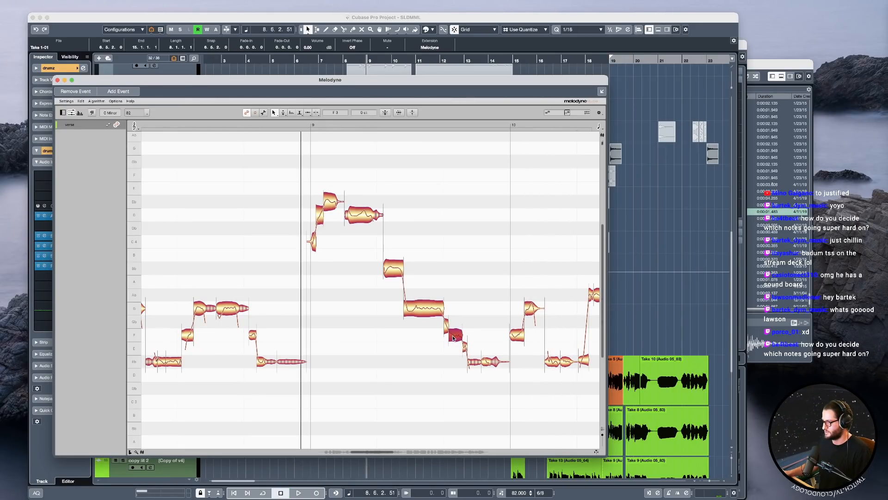
{"action": "key", "text": "space"}
{"action": "left_click_drag", "start_coordinate": [465, 347], "coordinate": [465, 334]}
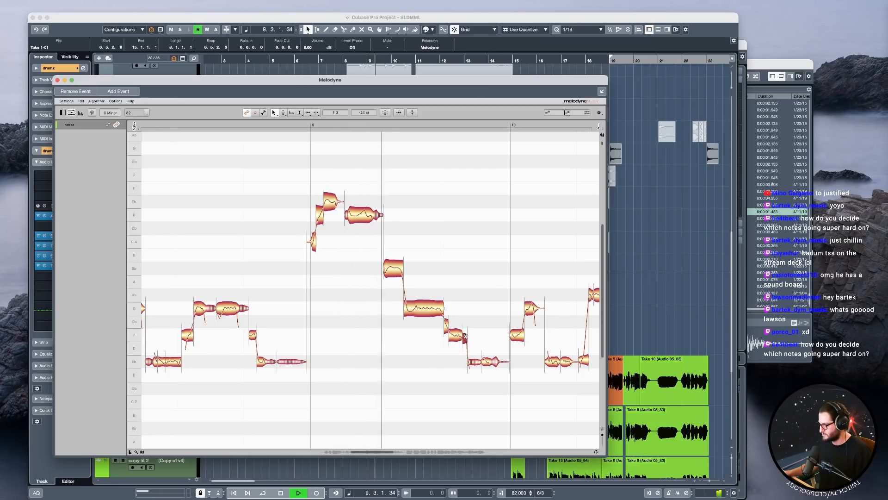
{"action": "key", "text": "space"}
Select the last F3 slices before bar 10, switch to the Pitch Modulation tool, and play the bar 9 phrase.
{"action": "left_click", "coordinate": [455, 338], "text": "shift"}
{"action": "right_click", "coordinate": [456, 336]}
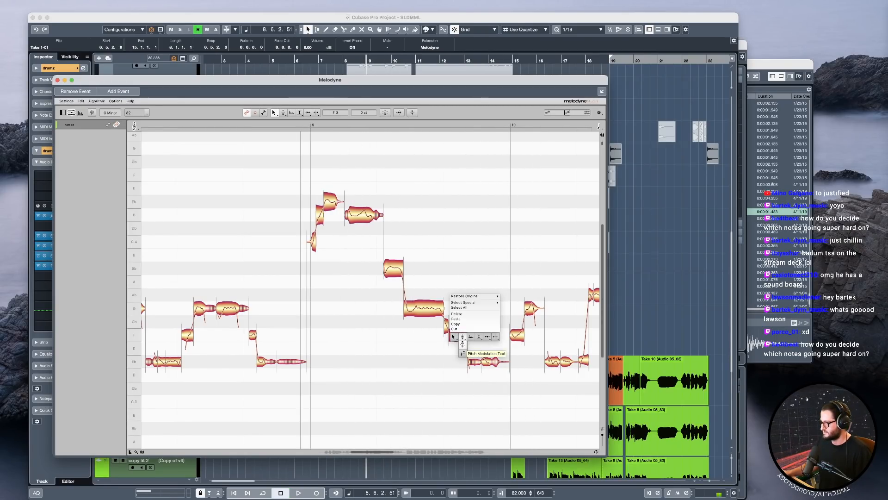
{"action": "left_click", "coordinate": [458, 341]}
{"action": "key", "text": "space"}
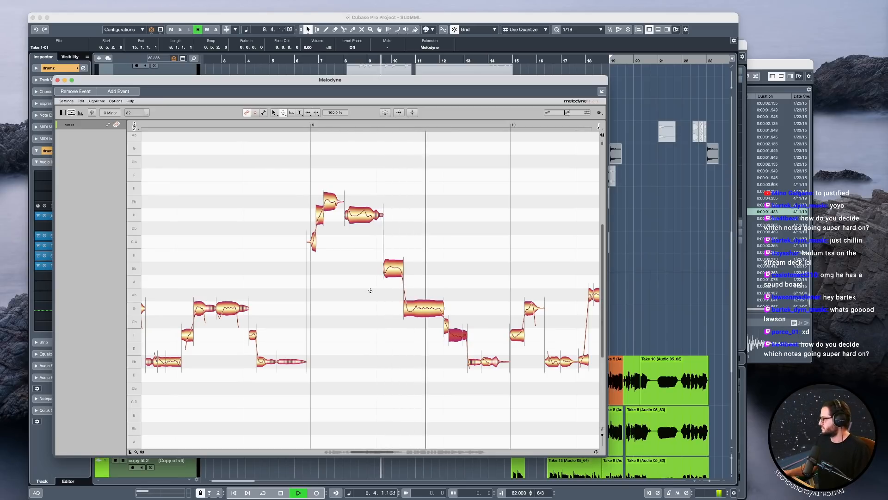
{"action": "key", "text": "space"}
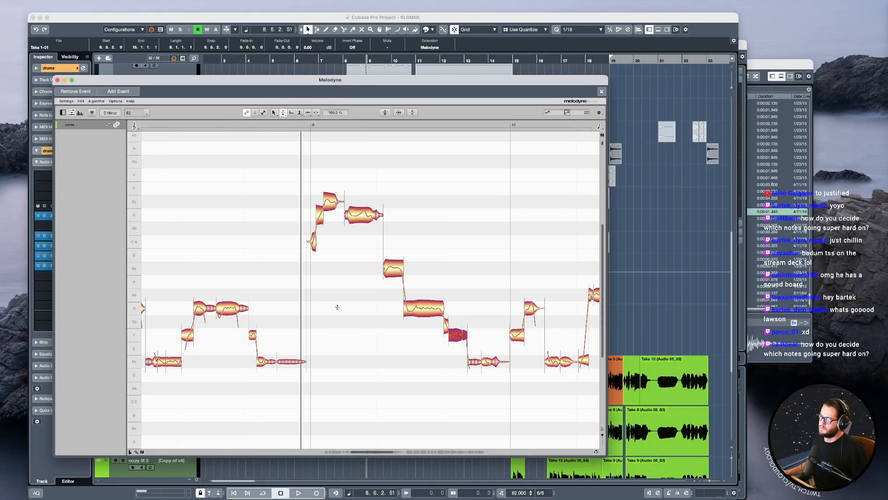
With the Pitch Modulation tool, restore the pitch modulation of the Eb3 note just before bar 8 to 100%.
{"action": "left_click_drag", "start_coordinate": [342, 323], "coordinate": [363, 335]}
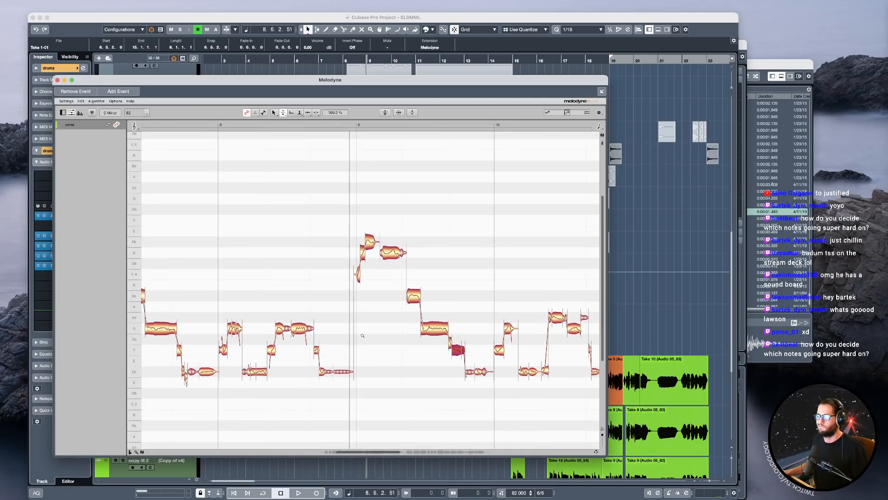
{"action": "left_click_drag", "start_coordinate": [262, 276], "coordinate": [364, 272]}
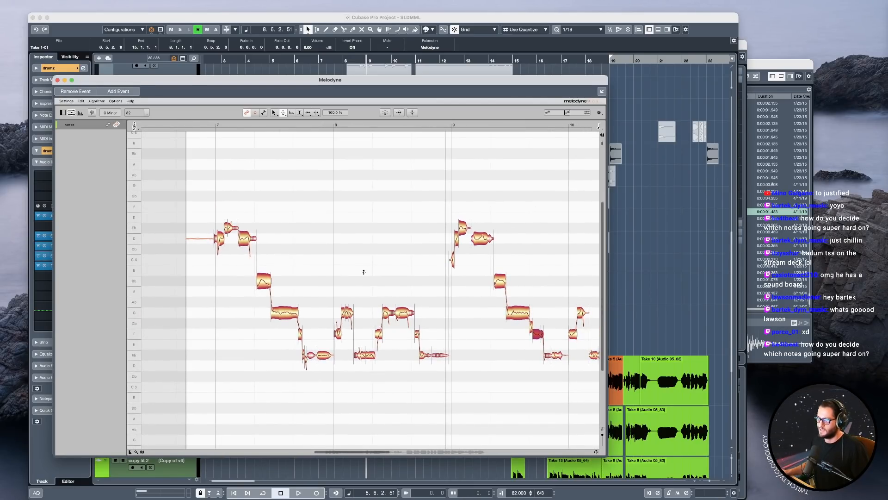
{"action": "right_click", "coordinate": [265, 282]}
{"action": "left_click", "coordinate": [277, 284]}
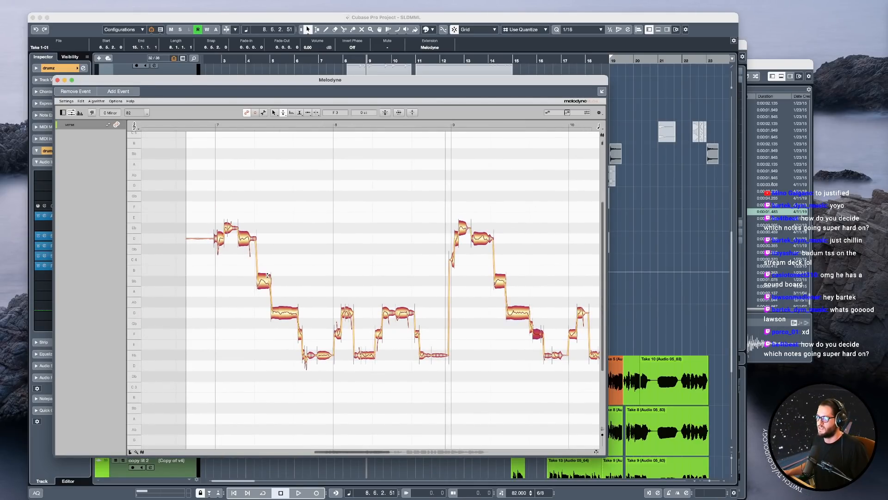
{"action": "right_click", "coordinate": [277, 284]}
{"action": "left_click", "coordinate": [278, 294]}
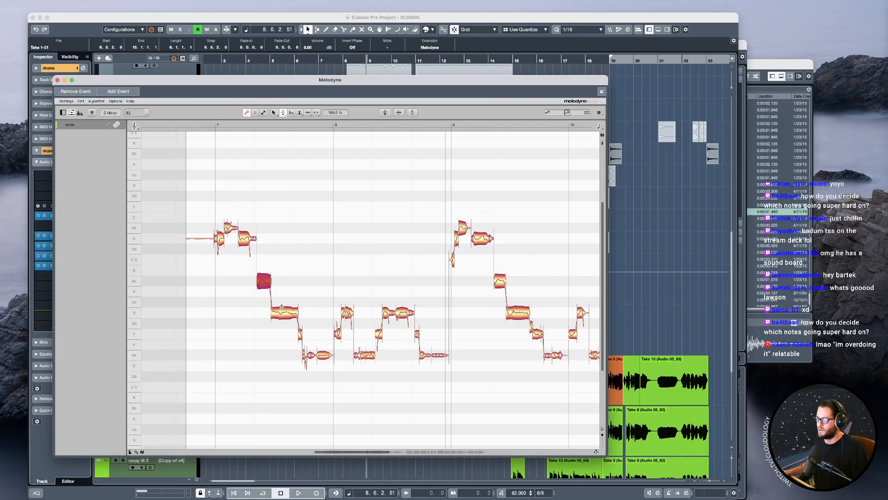
{"action": "scroll", "coordinate": [345, 370], "scroll_direction": "up", "scroll_amount": 3}
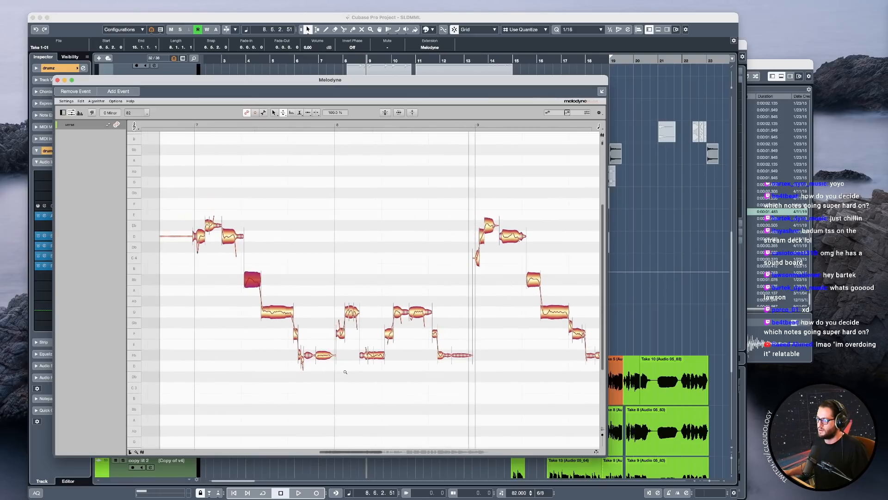
{"action": "left_click", "coordinate": [326, 356]}
{"action": "double_click", "coordinate": [328, 359]}
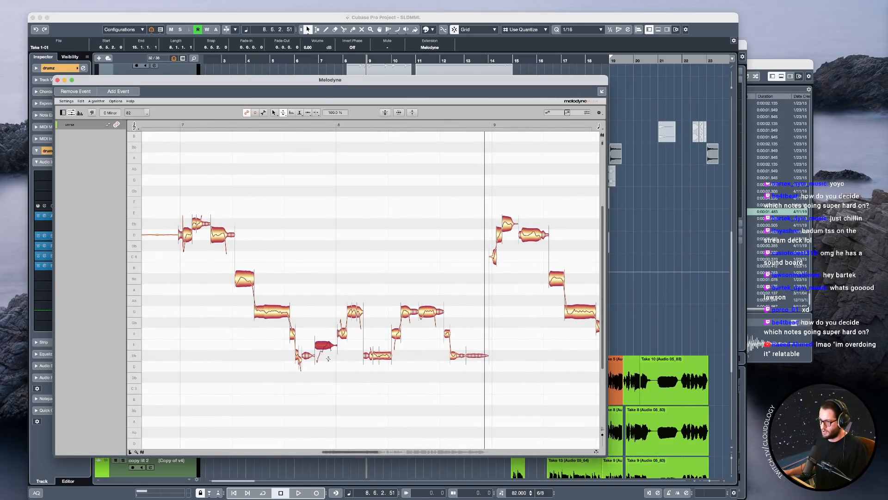
Play the bar 7 phrase to hear the Eb3 note before bar 8 with its full modulation.
{"action": "left_click", "coordinate": [211, 123]}
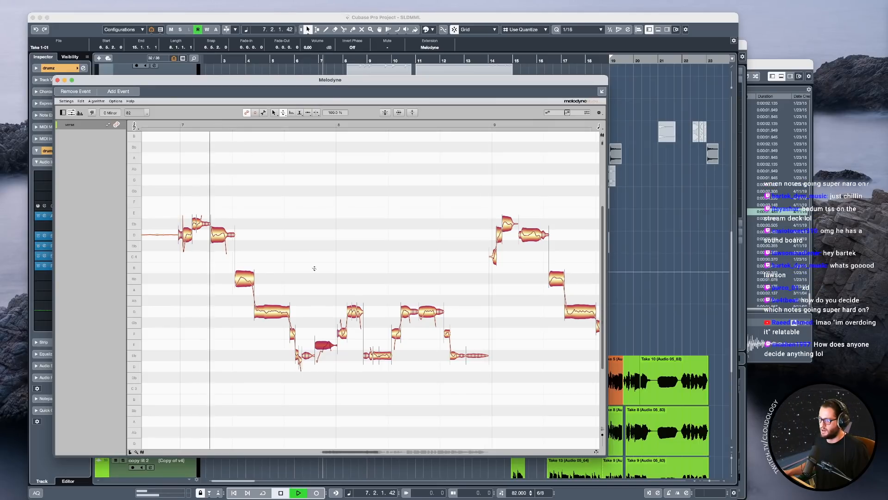
{"action": "key", "text": "space"}
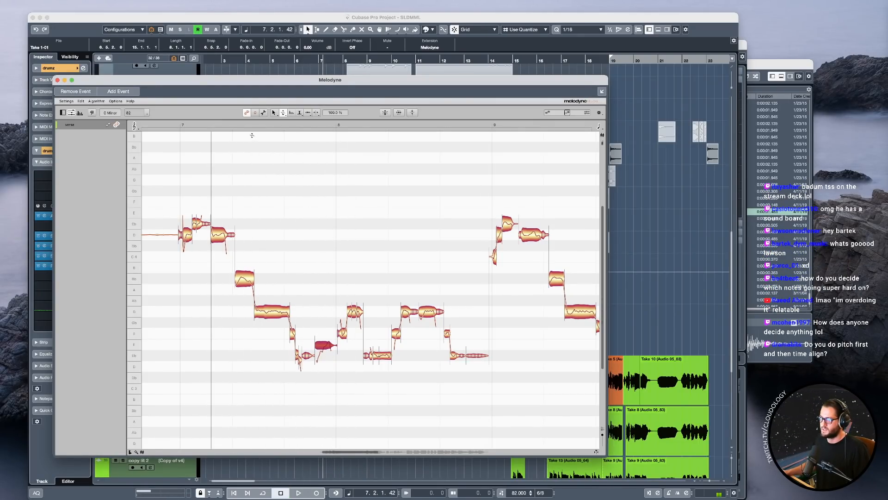
{"action": "left_click", "coordinate": [240, 123]}
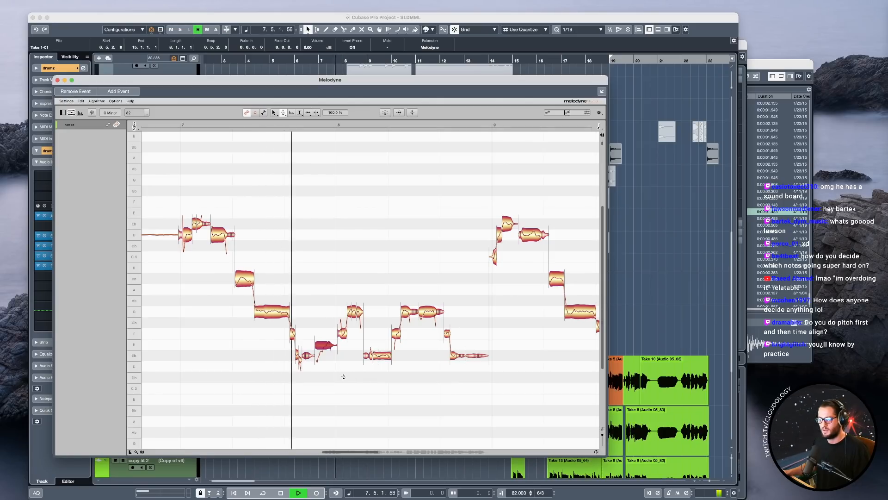
{"action": "key", "text": "space"}
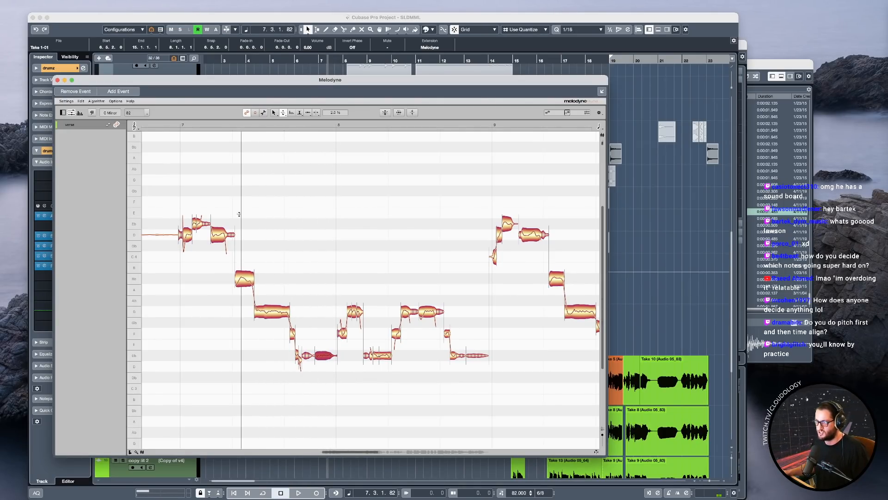
Play the vocal in the Melodyne editor from bar 7 through bar 8.
{"action": "left_click", "coordinate": [182, 125]}
{"action": "key", "text": "space"}
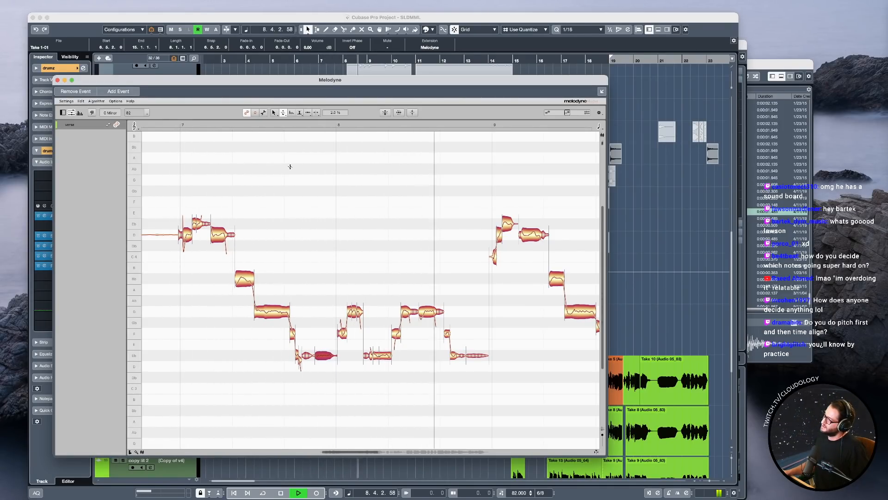
{"action": "key", "text": "space"}
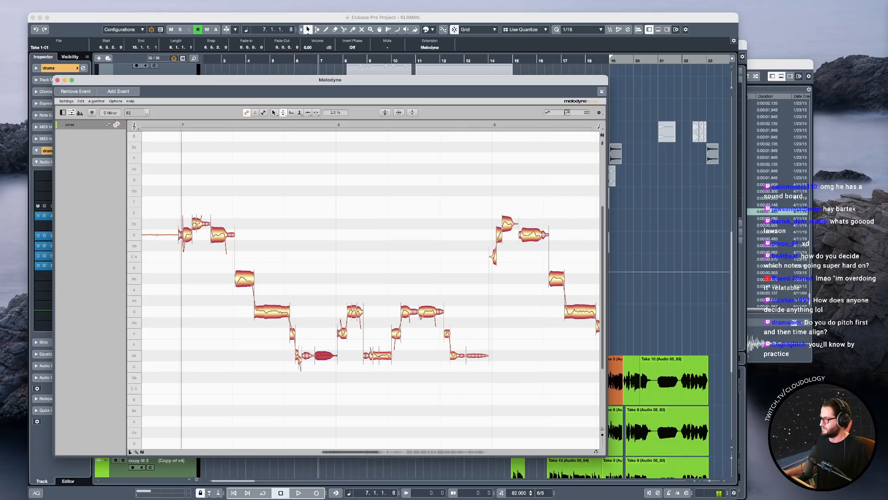
Switch to the Main tool, lower the short F3 slice before bar 9 to Eb3, and play the phrase.
{"action": "key", "text": "F1"}
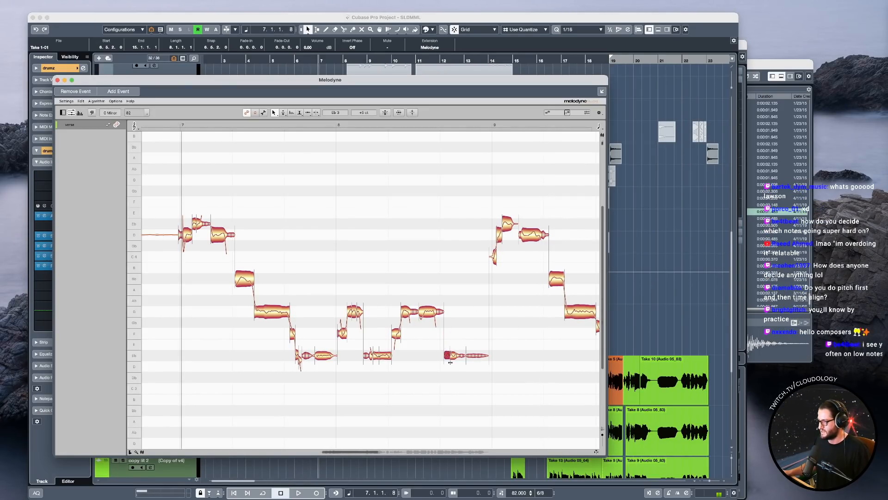
{"action": "key", "text": "space"}
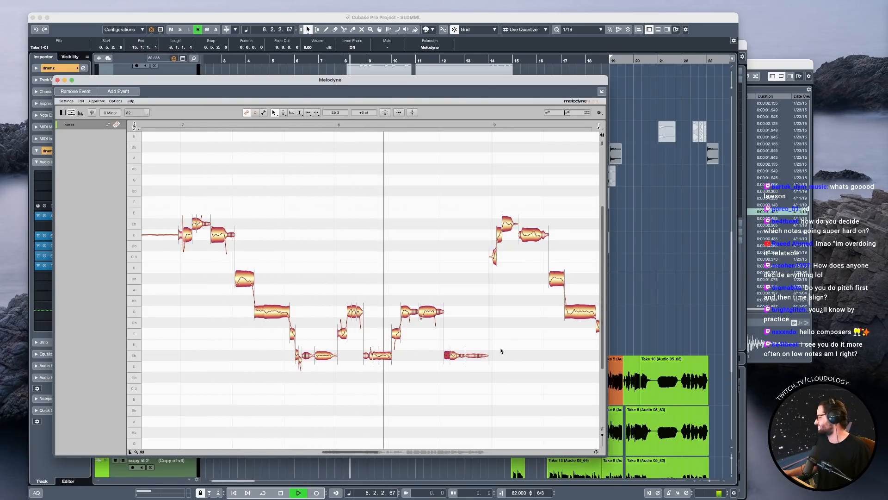
{"action": "key", "text": "space"}
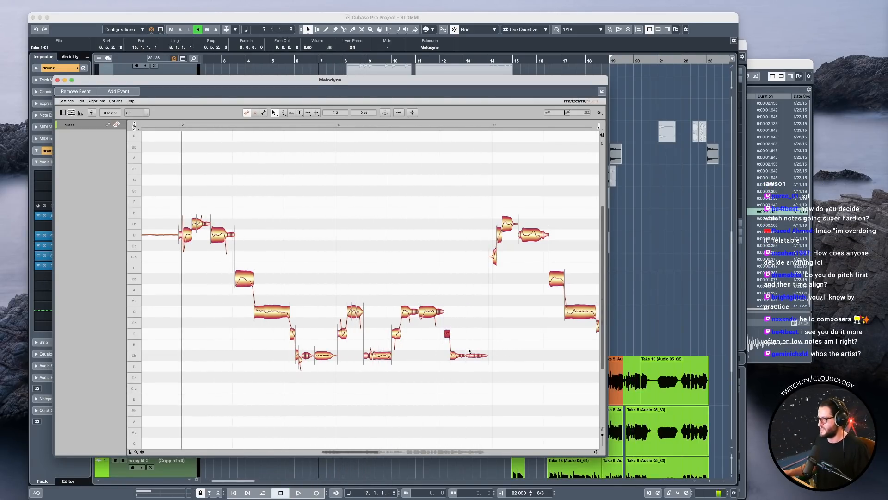
Switch to the Pitch tool for the short F3 slice and the Eb3 note following it before bar 9.
{"action": "scroll", "coordinate": [449, 338], "scroll_direction": "up", "scroll_amount": 5}
{"action": "right_click", "coordinate": [465, 304]}
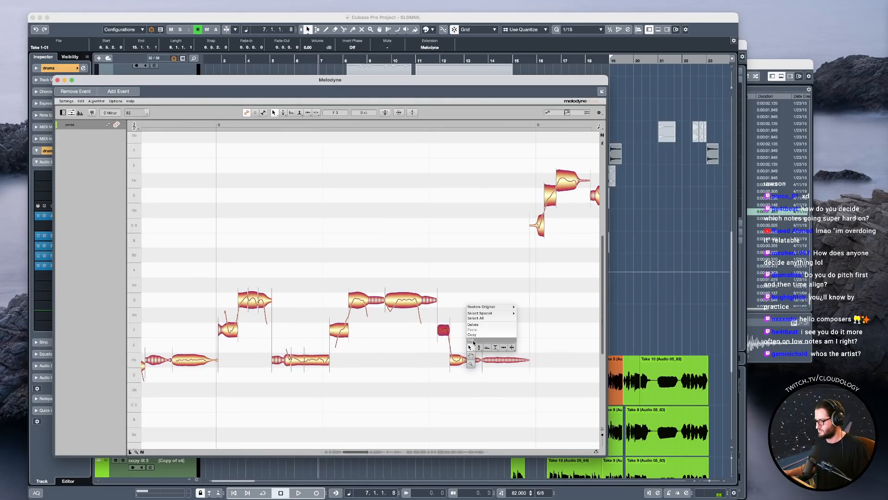
{"action": "left_click", "coordinate": [479, 348]}
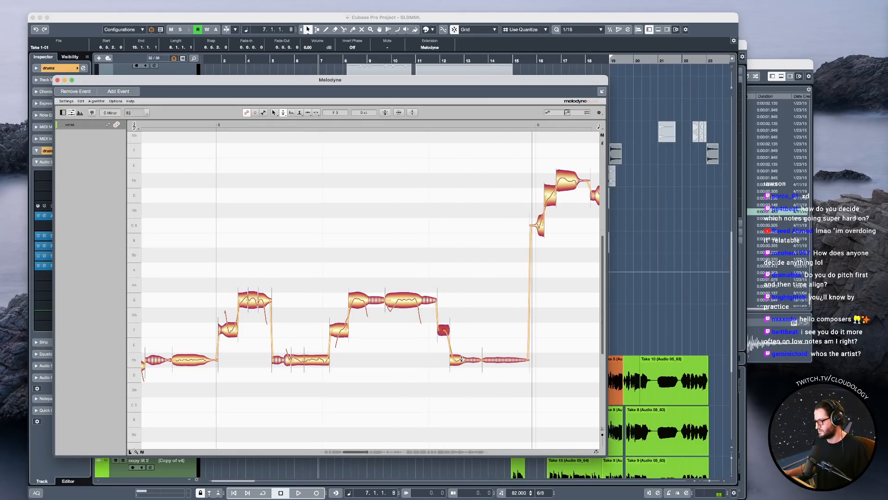
{"action": "scroll", "coordinate": [525, 373], "scroll_direction": "down", "scroll_amount": 3}
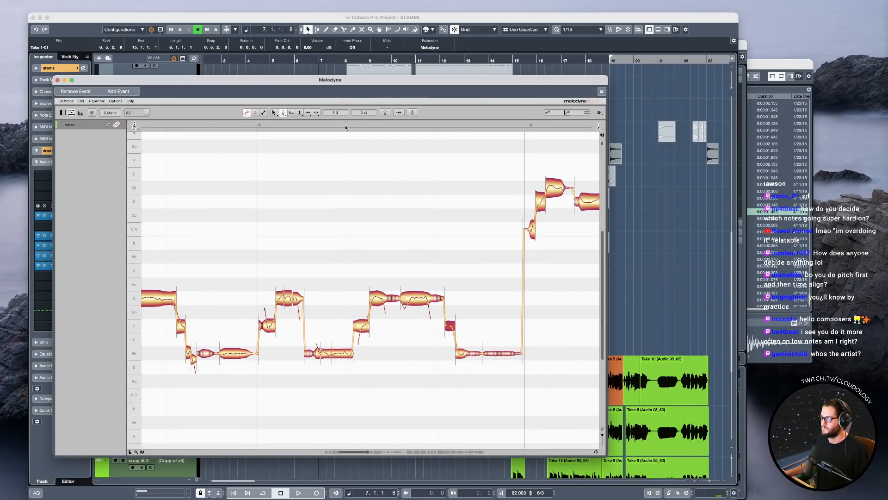
Close the Melodyne editor and play the verse in the project from bar 7 to just before bar 15.
{"action": "left_click", "coordinate": [57, 80]}
{"action": "left_click", "coordinate": [359, 156]}
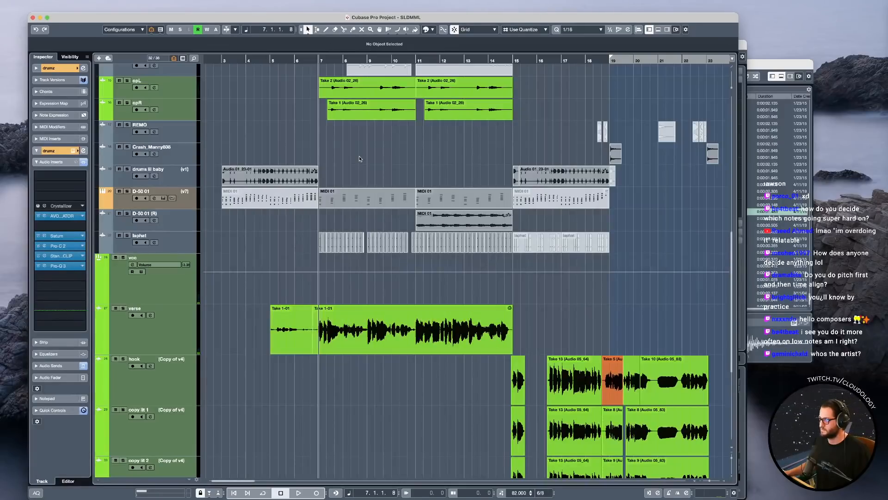
{"action": "key", "text": "space"}
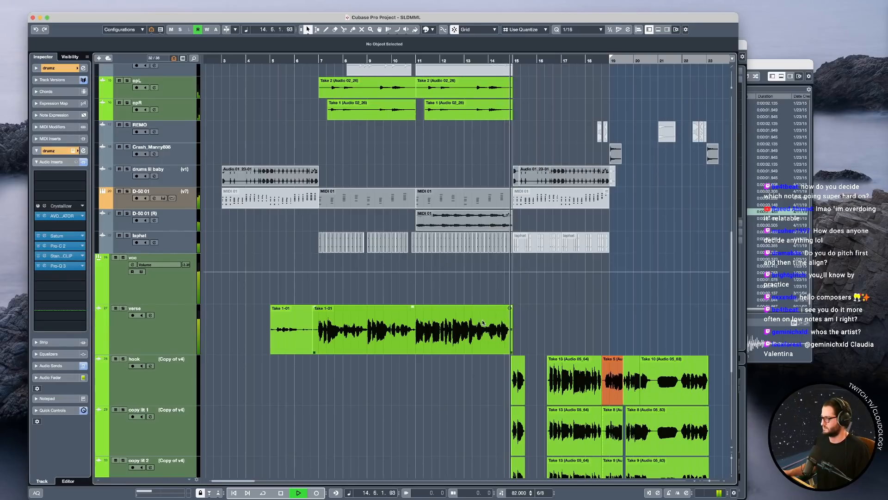
{"action": "key", "text": "space"}
Move the playhead to just before bar 7 and bounce the Melodyne-edited verse clip to a new audio clip.
{"action": "left_click", "coordinate": [373, 334]}
{"action": "left_click", "coordinate": [317, 296]}
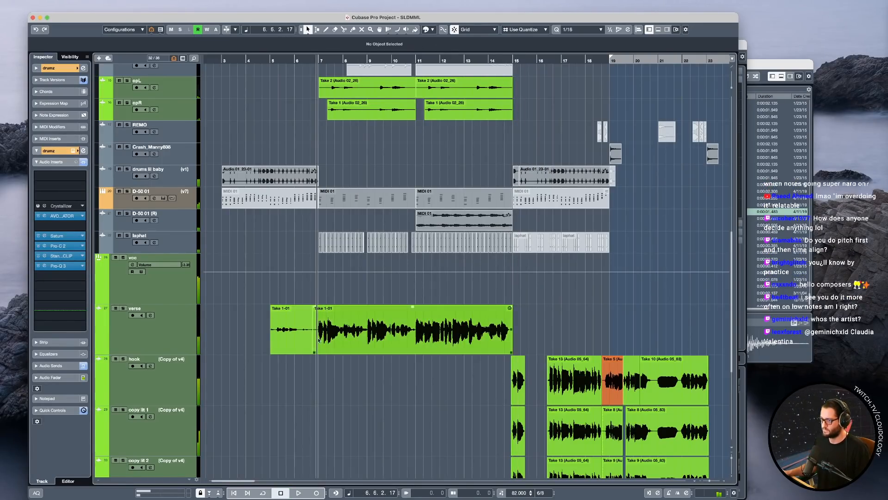
{"action": "left_click", "coordinate": [354, 341]}
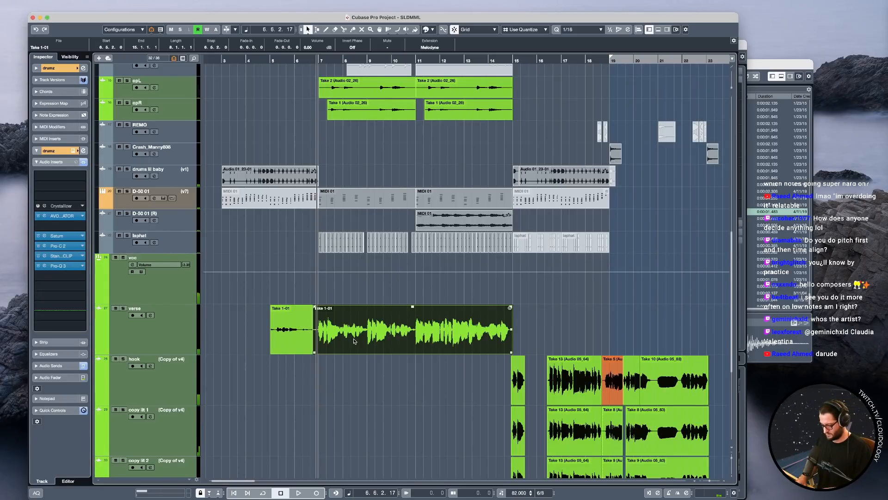
{"action": "key", "text": "alt+b"}
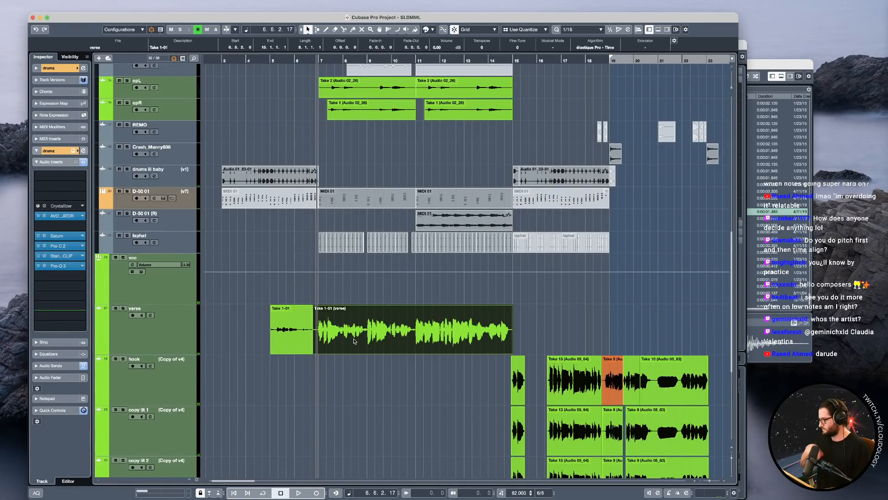
Delete the leftover Take 1-01 clip that sits before the bounced verse clip, starting at bar 5.
{"action": "left_click", "coordinate": [293, 320]}
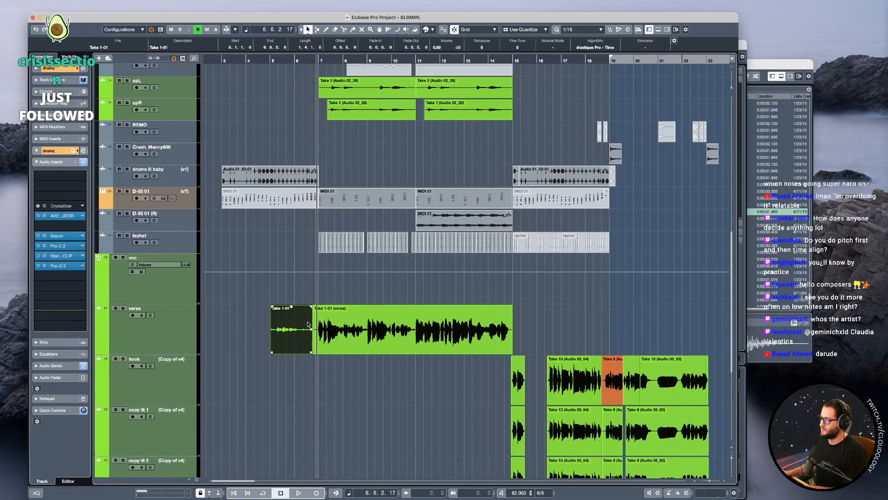
{"action": "key", "text": "Delete"}
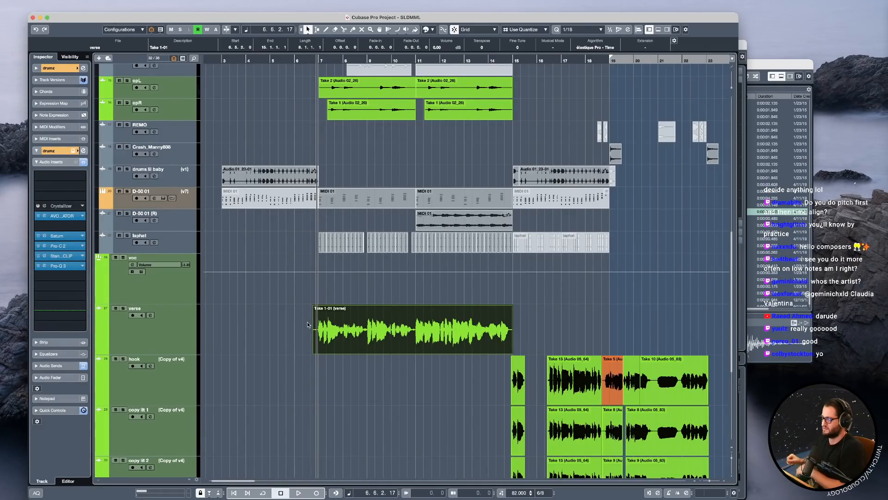
{"action": "left_click", "coordinate": [321, 314]}
{"action": "scroll", "coordinate": [330, 328], "scroll_direction": "up", "scroll_amount": 4}
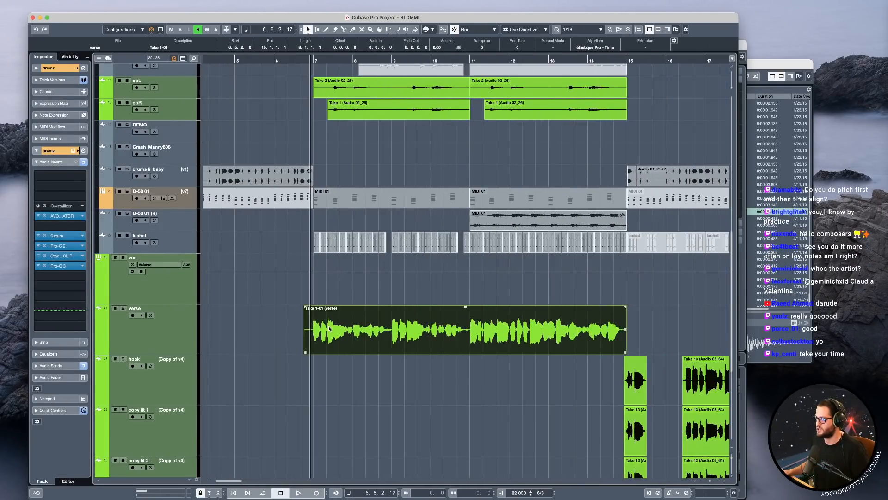
Play the bounced verse from just before bar 7 through to its end.
{"action": "left_click", "coordinate": [305, 295]}
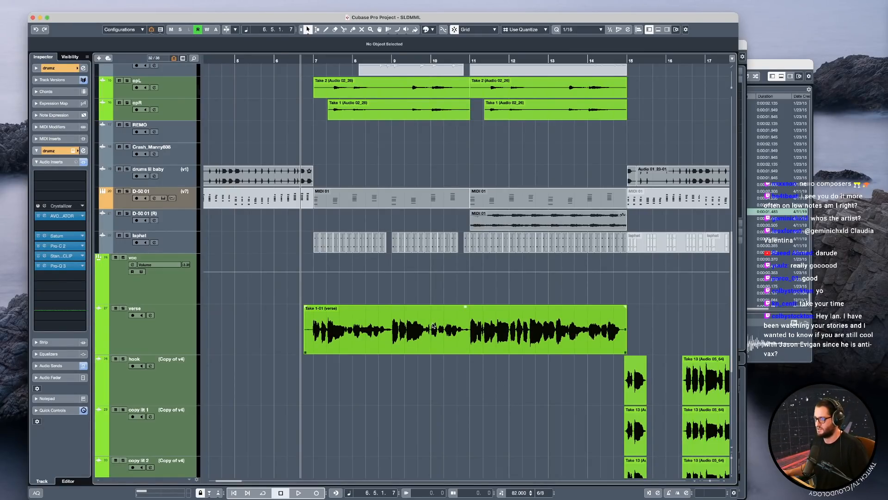
{"action": "key", "text": "space"}
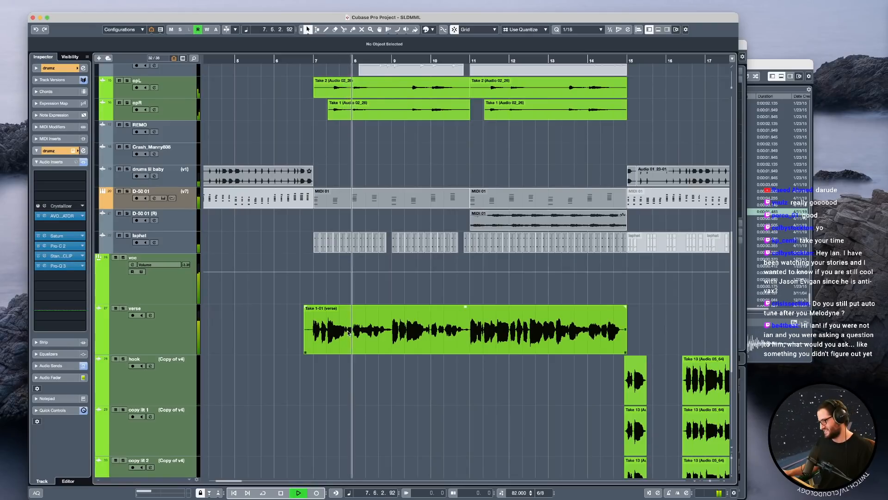
{"action": "key", "text": "space"}
{"action": "key", "text": "ctrl+z"}
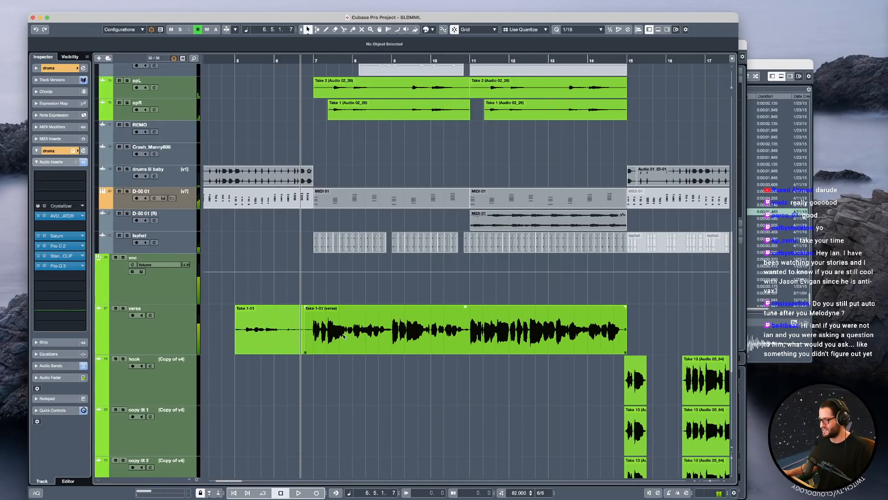
{"action": "key", "text": "ctrl+shift+z"}
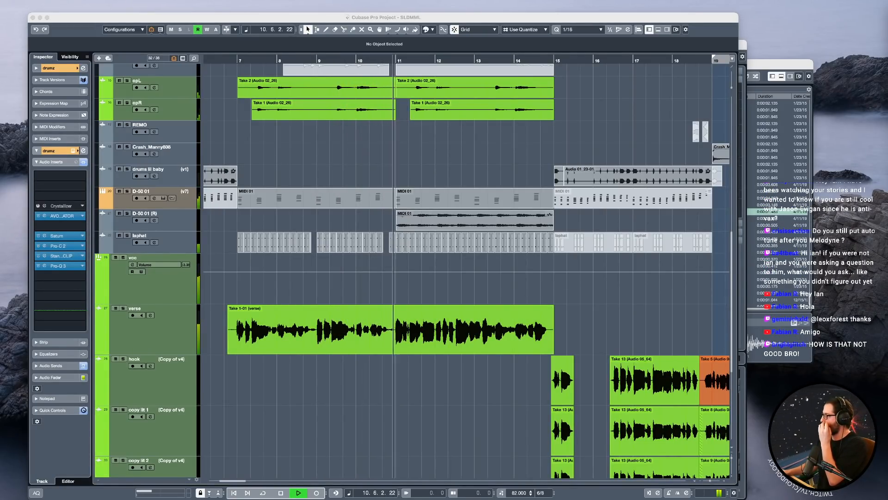
{"action": "left_click", "coordinate": [513, 20]}
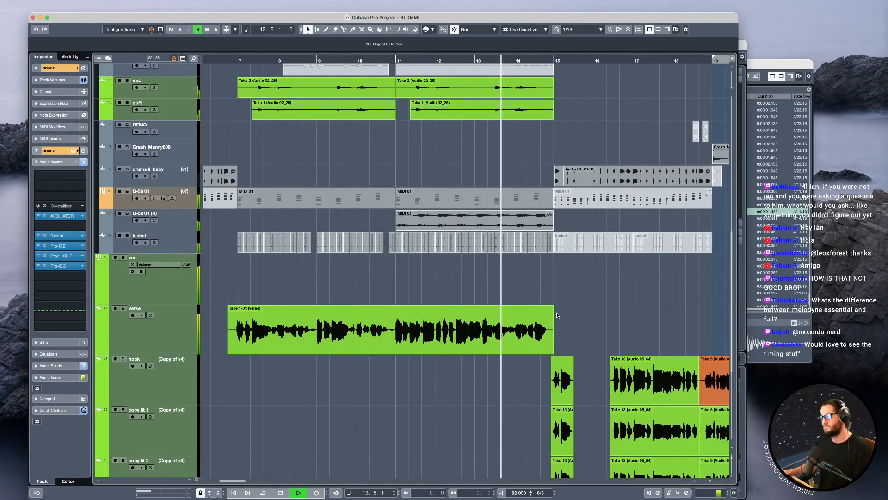
Play on from bar 14 into the hook section and listen to the hook and copy lit clips from bar 15.
{"action": "scroll", "coordinate": [548, 310], "scroll_direction": "right", "scroll_amount": 2}
{"action": "scroll", "coordinate": [544, 315], "scroll_direction": "down", "scroll_amount": 1}
{"action": "scroll", "coordinate": [533, 336], "scroll_direction": "right", "scroll_amount": 4}
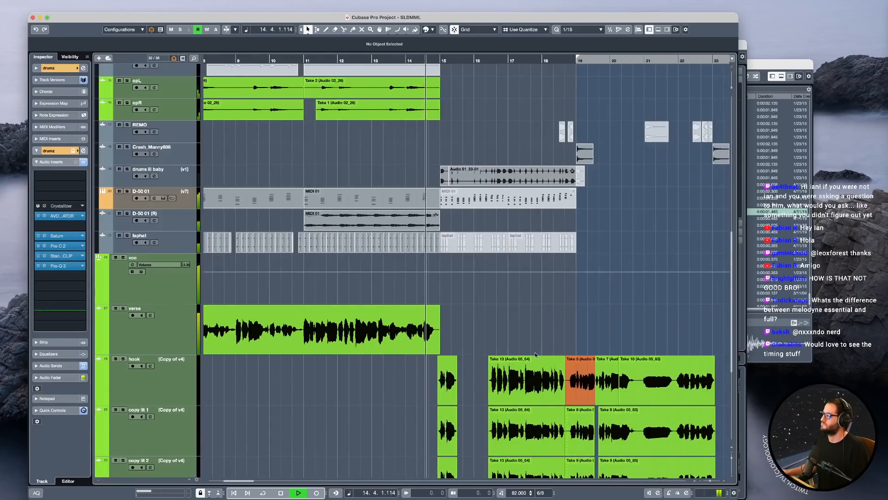
{"action": "scroll", "coordinate": [530, 355], "scroll_direction": "right", "scroll_amount": 1}
{"action": "left_click", "coordinate": [419, 385]}
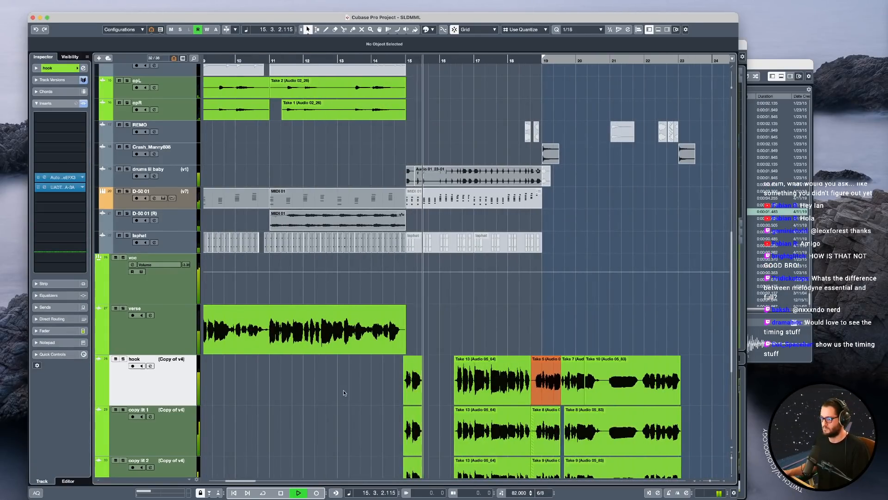
{"action": "scroll", "coordinate": [420, 386], "scroll_direction": "down", "scroll_amount": 2}
{"action": "key", "text": "space"}
{"action": "left_click_drag", "start_coordinate": [385, 387], "coordinate": [519, 439]}
{"action": "left_click", "coordinate": [466, 296]}
{"action": "key", "text": "space"}
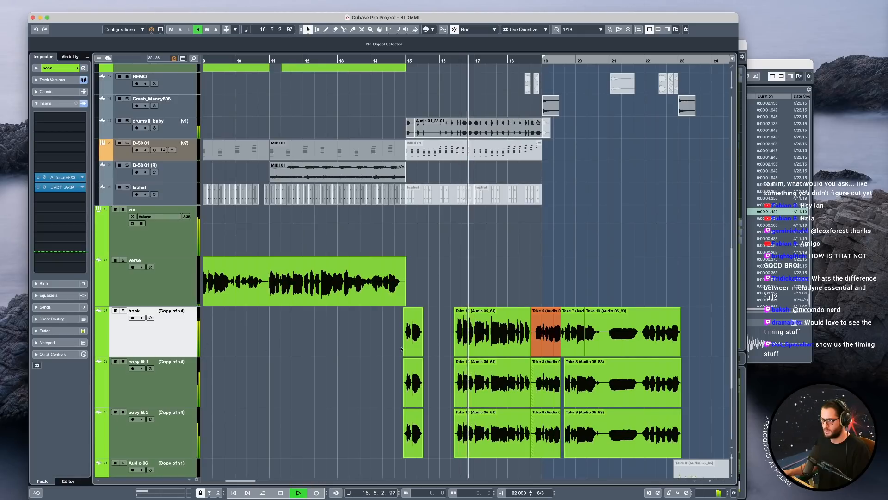
Move the hook track's clip at bar 15 and its Take 13 clip in bars 16 to 18 up to the verse track.
{"action": "left_click_drag", "start_coordinate": [397, 340], "coordinate": [491, 312]}
{"action": "left_click", "coordinate": [172, 295]}
{"action": "left_click_drag", "start_coordinate": [366, 326], "coordinate": [548, 333]}
{"action": "key", "text": "space"}
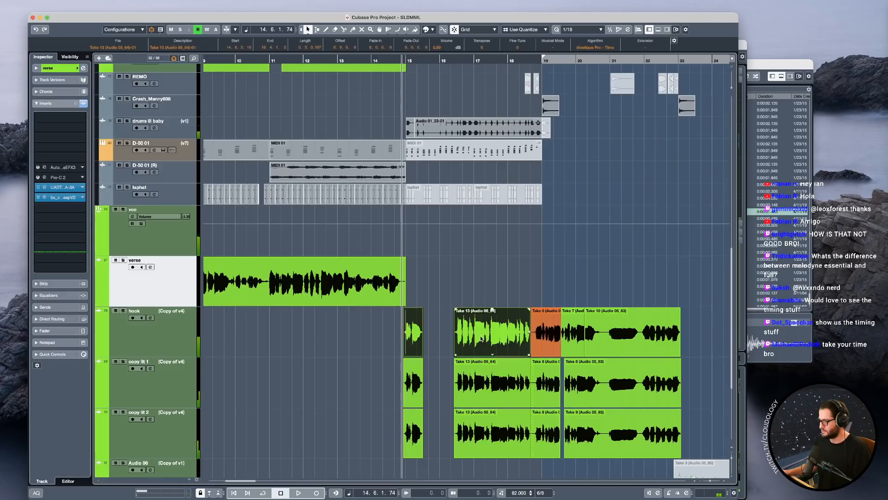
{"action": "left_click_drag", "start_coordinate": [468, 332], "coordinate": [468, 281]}
Play the two moved clips with the verse track soloed, and bounce them into one audio clip.
{"action": "key", "text": "space"}
{"action": "key", "text": "s"}
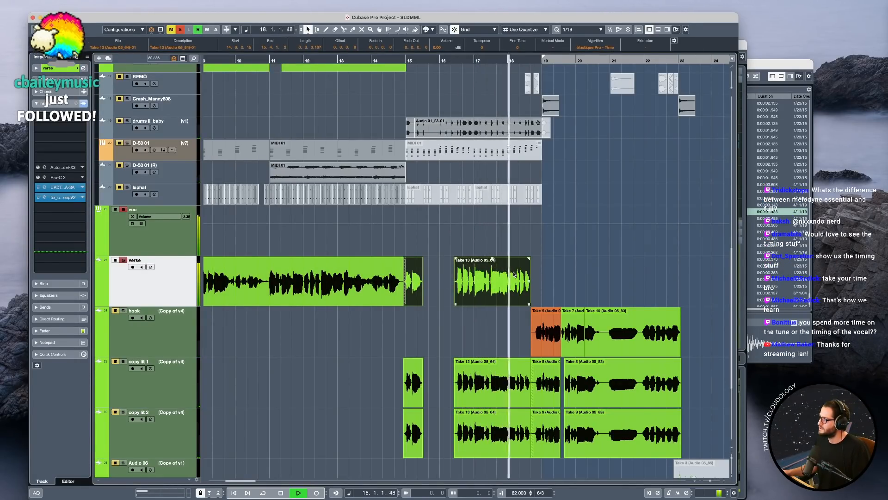
{"action": "key", "text": "space"}
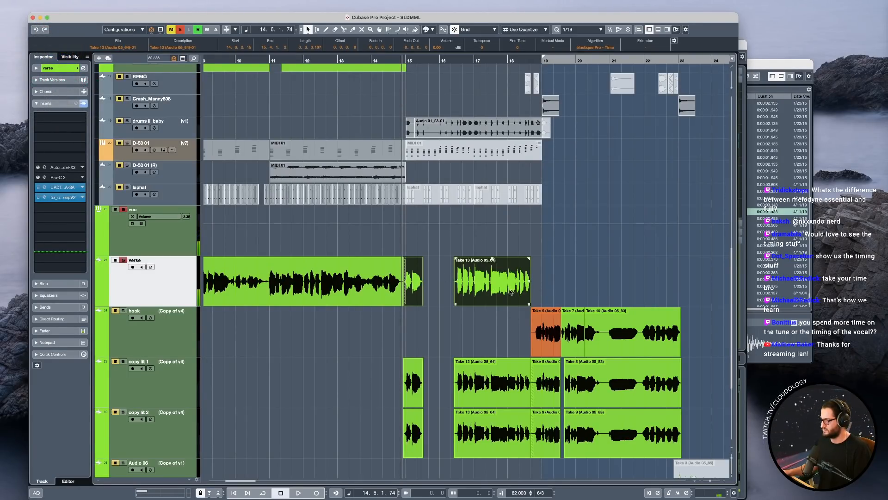
{"action": "key", "text": "b"}
{"action": "key", "text": "Return"}
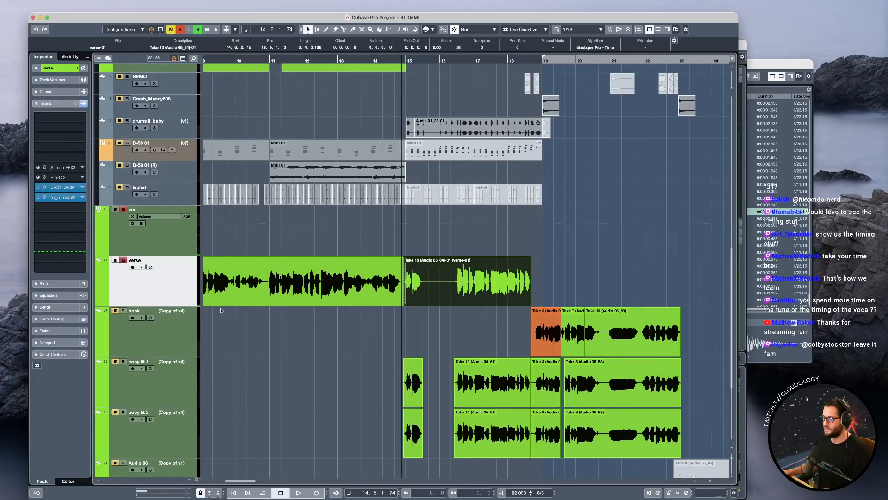
Turn off the solo and mute the clips at bars 15 to 18 on the copy lit 1 and copy lit 2 tracks.
{"action": "left_click", "coordinate": [183, 368]}
{"action": "left_click", "coordinate": [188, 434], "text": "shift"}
{"action": "left_click_drag", "start_coordinate": [337, 377], "coordinate": [482, 424]}
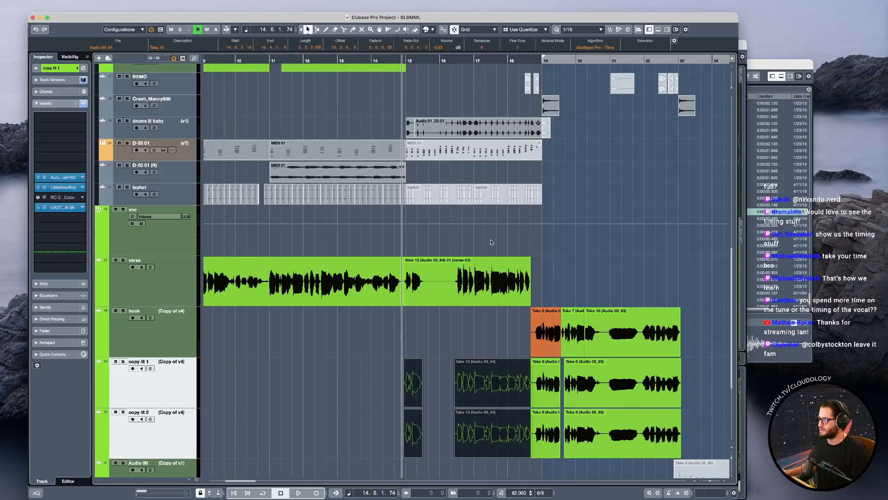
Apply the Melodyne extension to the bounced verse clip at bar 15, and open its editor for a brief playback.
{"action": "left_click", "coordinate": [460, 276]}
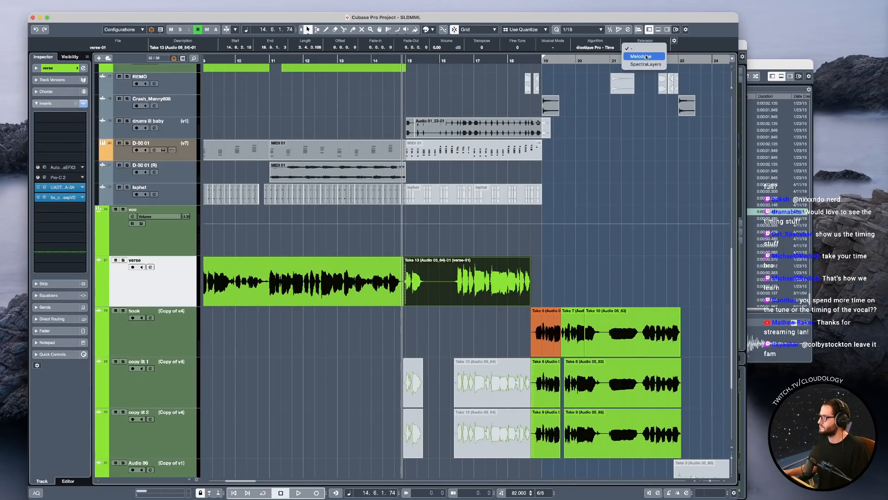
{"action": "double_click", "coordinate": [526, 269]}
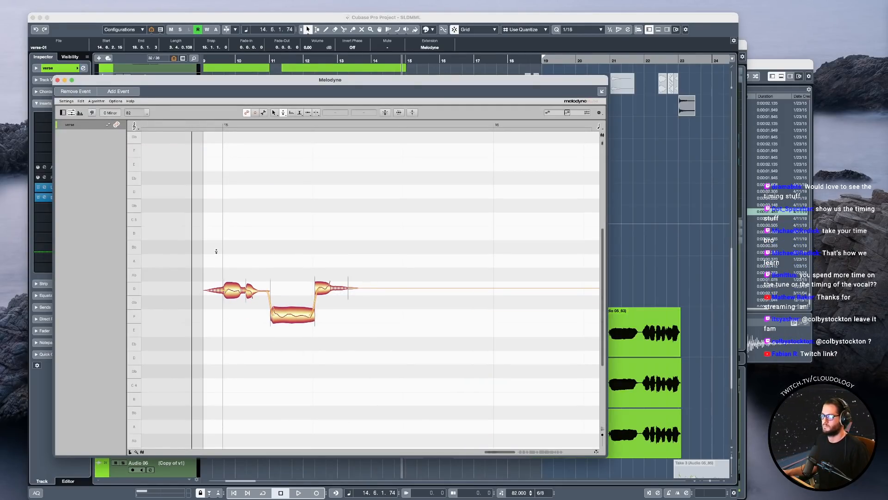
{"action": "key", "text": "space"}
Reopen the Melodyne editor and centre the G4, F4 and G4 notes at bar 15 while playing the phrase.
{"action": "key", "text": "space"}
{"action": "left_click", "coordinate": [57, 80]}
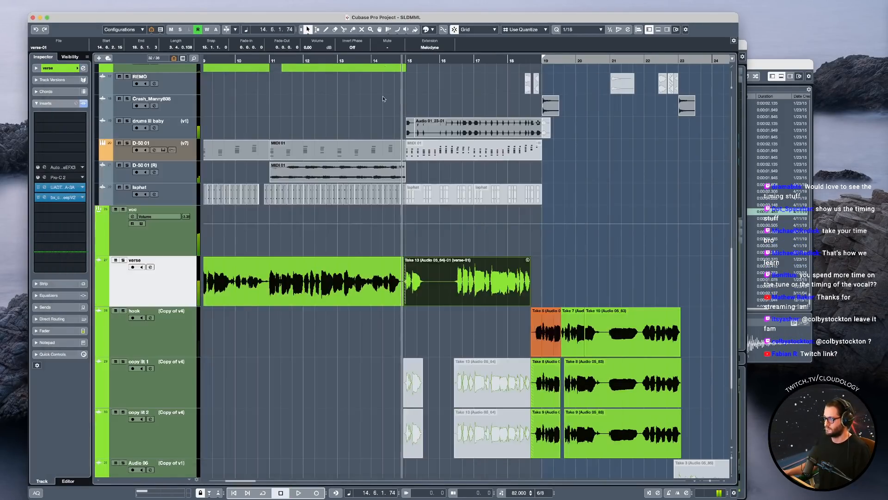
{"action": "double_click", "coordinate": [424, 288]}
{"action": "key", "text": "space"}
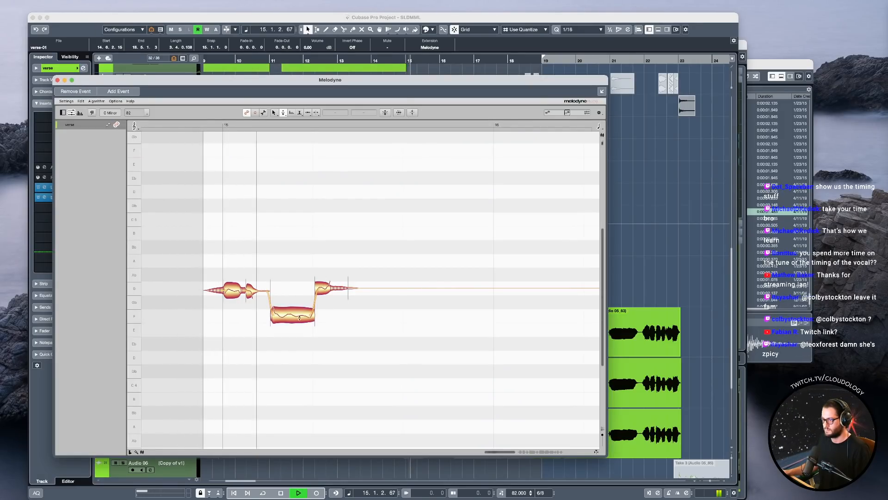
{"action": "key", "text": "space"}
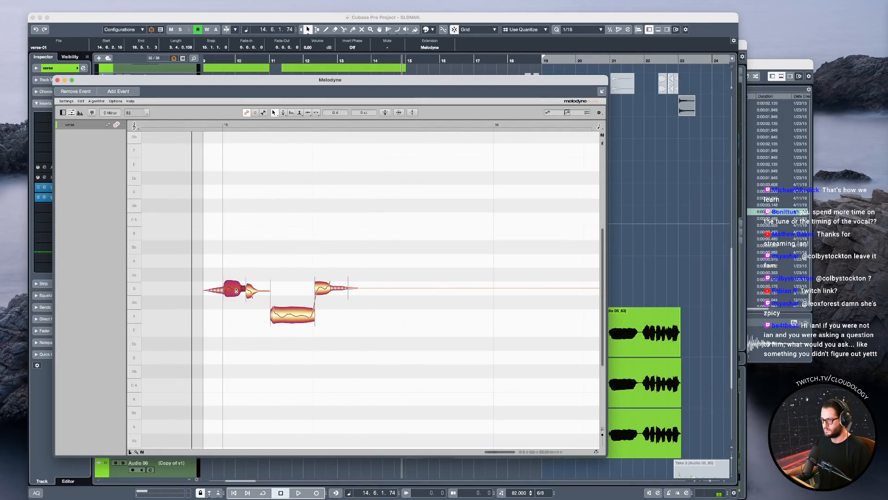
{"action": "key", "text": "space"}
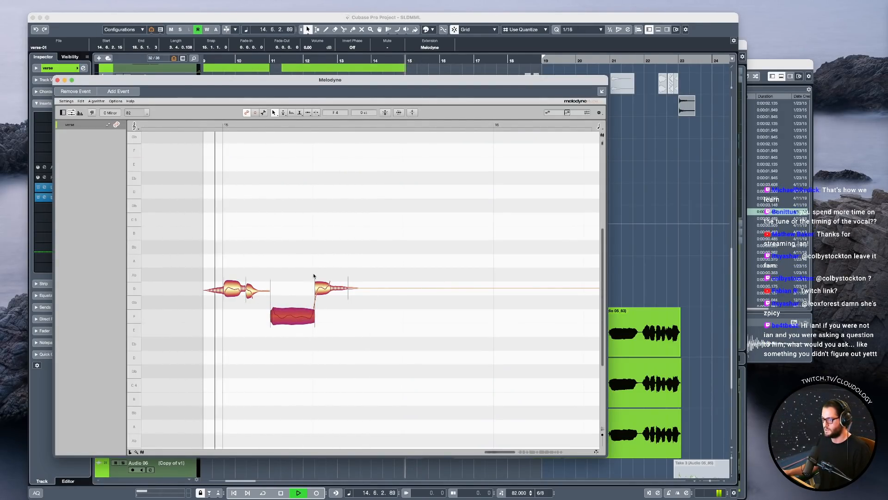
{"action": "left_click", "coordinate": [331, 287]}
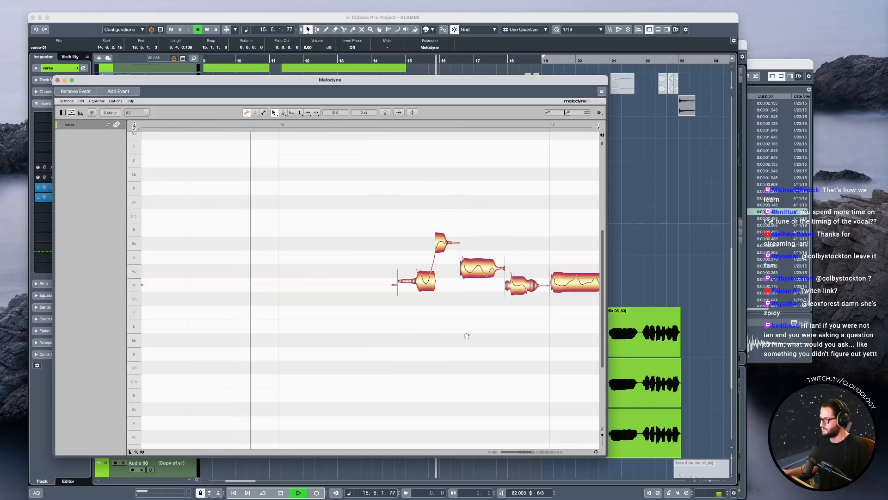
{"action": "key", "text": "space"}
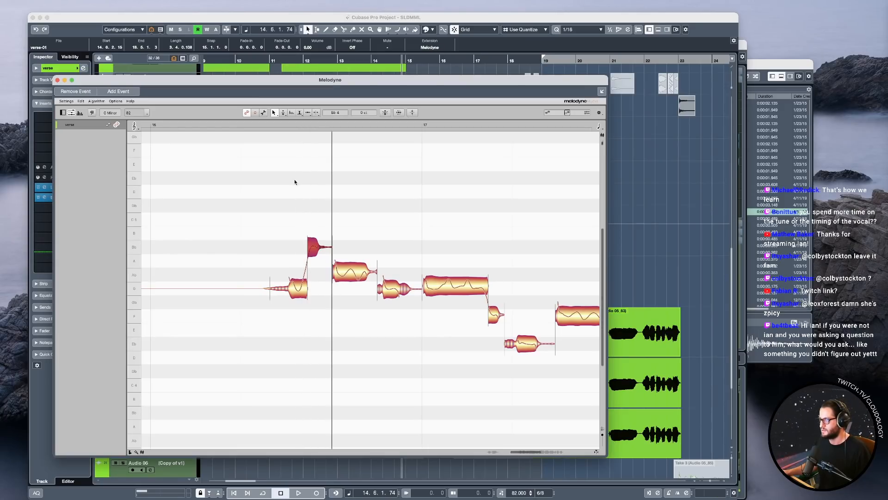
Set the playhead just before the phrase late in bar 16, play it, and close the Melodyne editor.
{"action": "left_click", "coordinate": [273, 127]}
{"action": "key", "text": "space"}
{"action": "key", "text": "space"}
{"action": "left_click", "coordinate": [58, 80]}
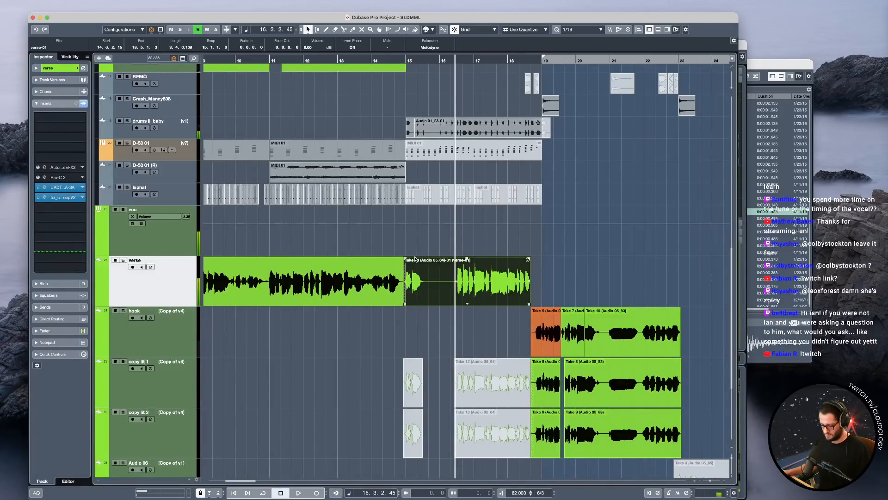
Reopen the Melodyne editor, play the phrase, and centre the pitch of the Ab4 note before bar 17.
{"action": "double_click", "coordinate": [462, 274]}
{"action": "key", "text": "space"}
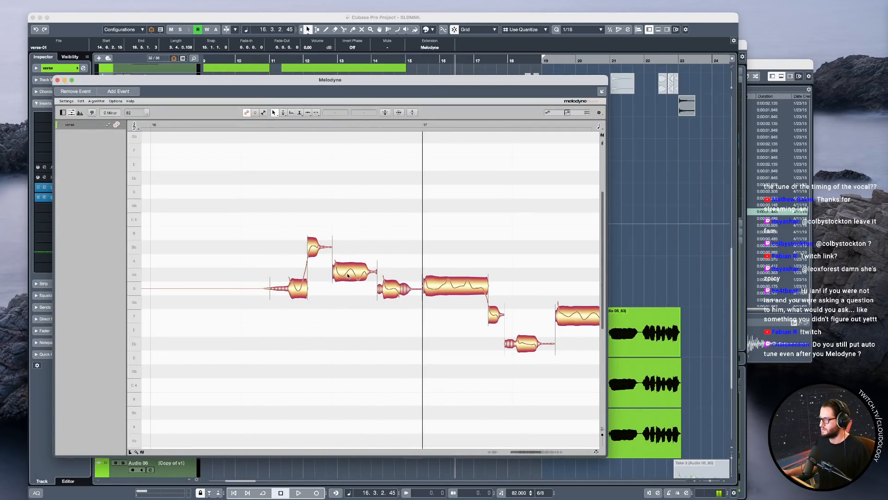
{"action": "key", "text": "space"}
{"action": "right_click", "coordinate": [359, 276]}
{"action": "left_click", "coordinate": [355, 278]}
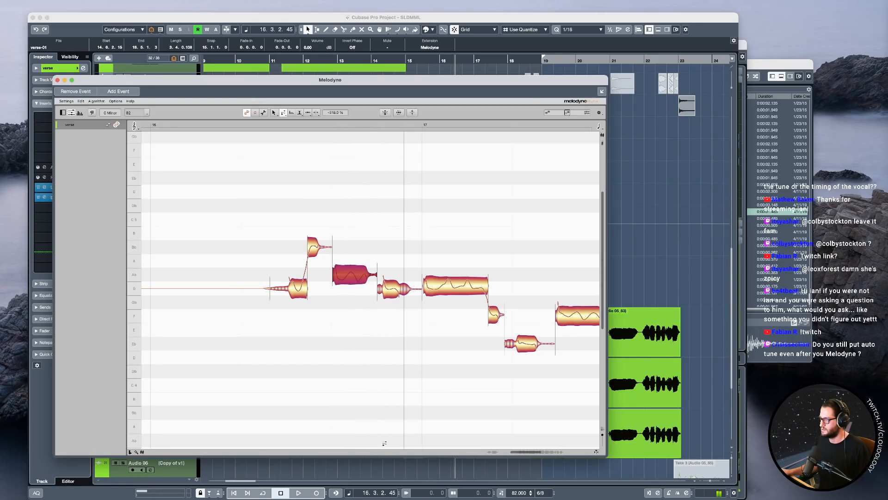
Centre the G4 notes before and at bar 17 and the short F4 note that follows, checking them in playback.
{"action": "left_click", "coordinate": [397, 293]}
{"action": "key", "text": "space"}
{"action": "left_click", "coordinate": [485, 292]}
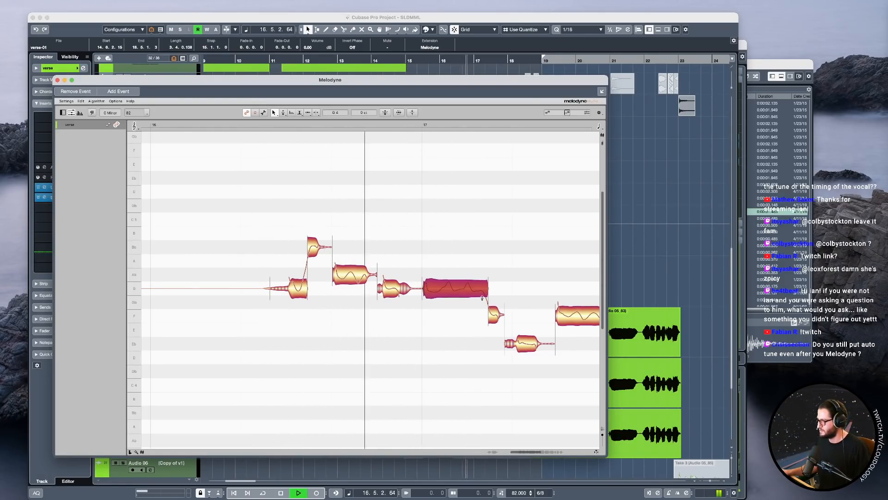
{"action": "key", "text": "space"}
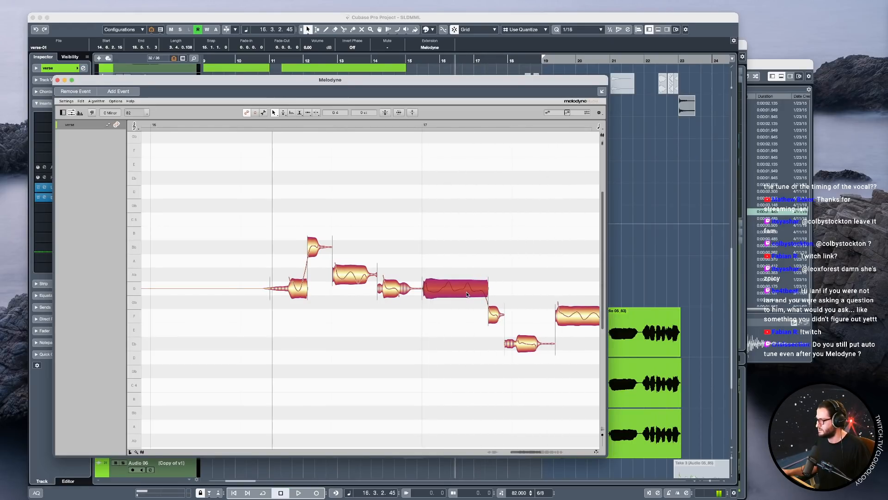
{"action": "left_click", "coordinate": [495, 316]}
Centre the long F4 note in bar 17, the Eb4 and D4 notes following it, and the Eb4 at bar 18.
{"action": "scroll", "coordinate": [443, 312], "scroll_direction": "right", "scroll_amount": 3}
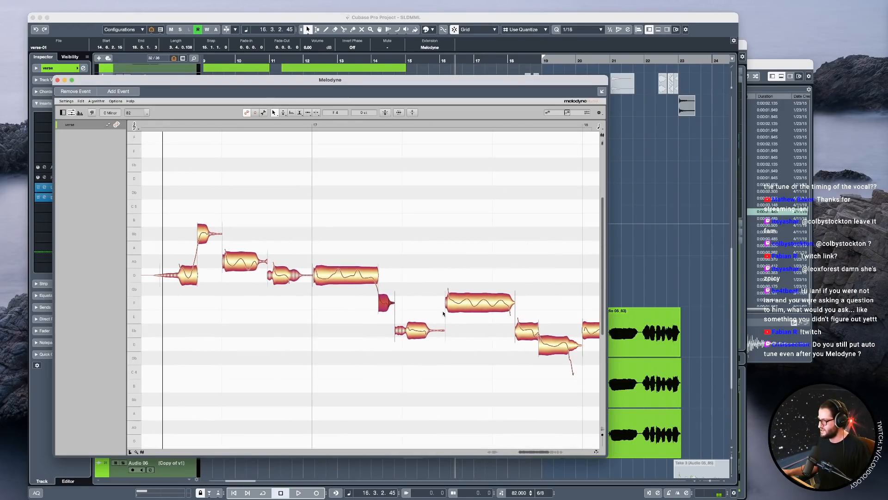
{"action": "left_click", "coordinate": [473, 306]}
{"action": "double_click", "coordinate": [335, 220]}
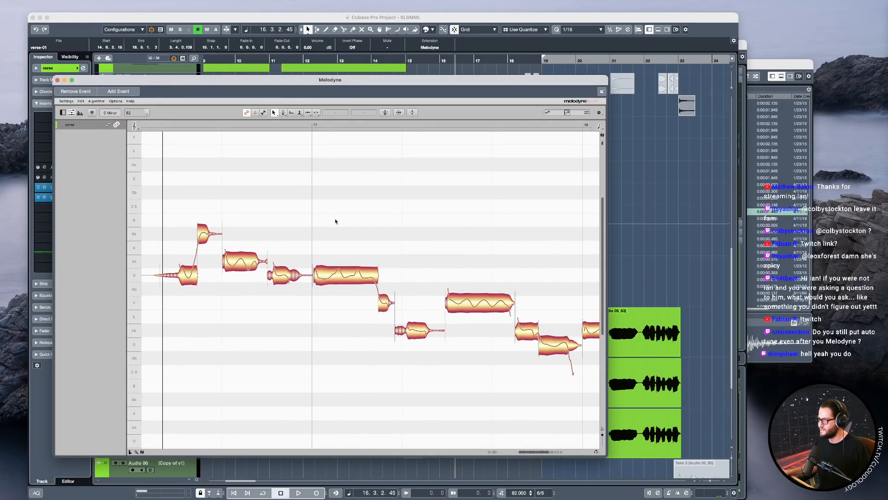
{"action": "left_click_drag", "start_coordinate": [538, 259], "coordinate": [371, 253]}
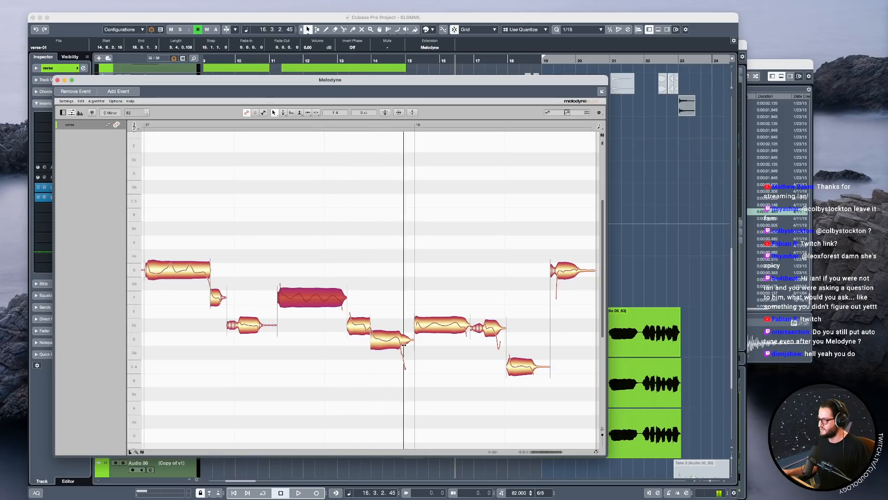
{"action": "left_click", "coordinate": [442, 327]}
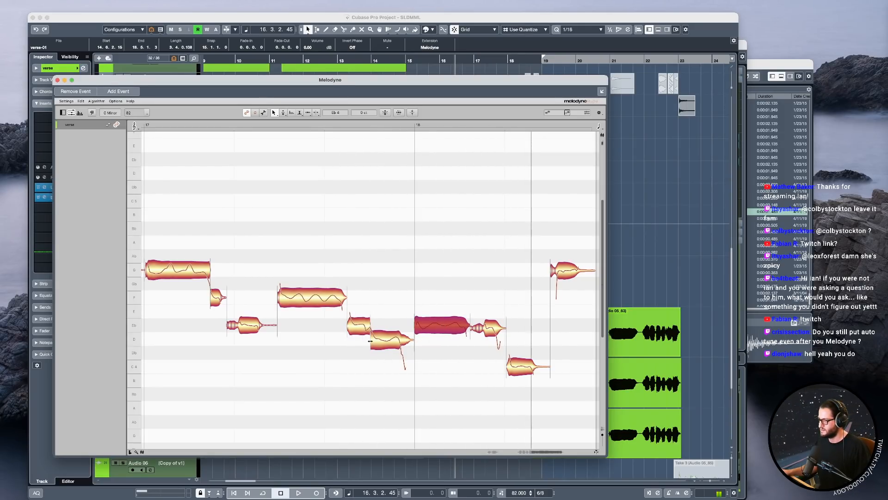
{"action": "left_click", "coordinate": [383, 341]}
{"action": "left_click", "coordinate": [357, 327]}
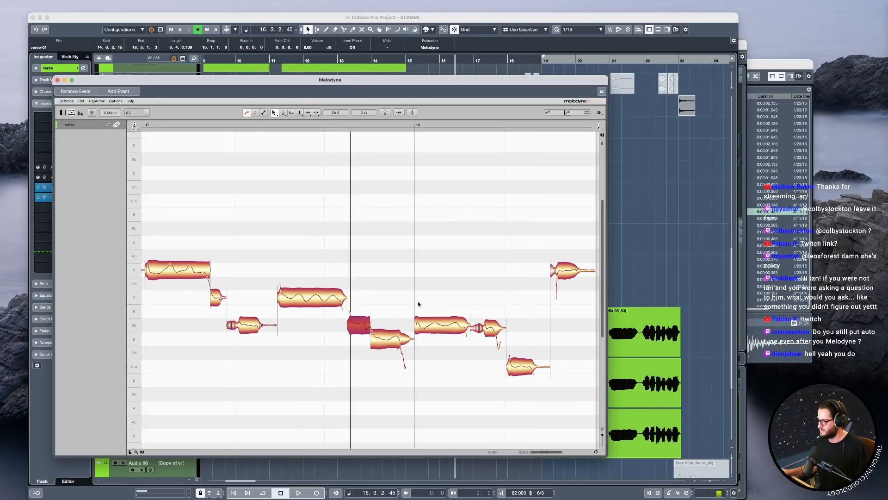
{"action": "left_click", "coordinate": [299, 299]}
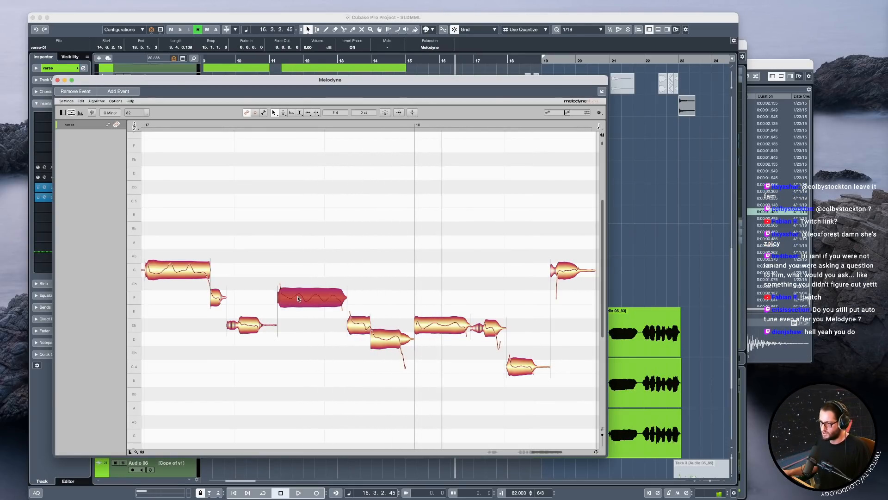
Lower the short Eb4 note following the long Eb4 at bar 18 to D4 +11 ct, and check the phrase in playback.
{"action": "left_click", "coordinate": [568, 273]}
{"action": "left_click_drag", "start_coordinate": [492, 329], "coordinate": [494, 336]}
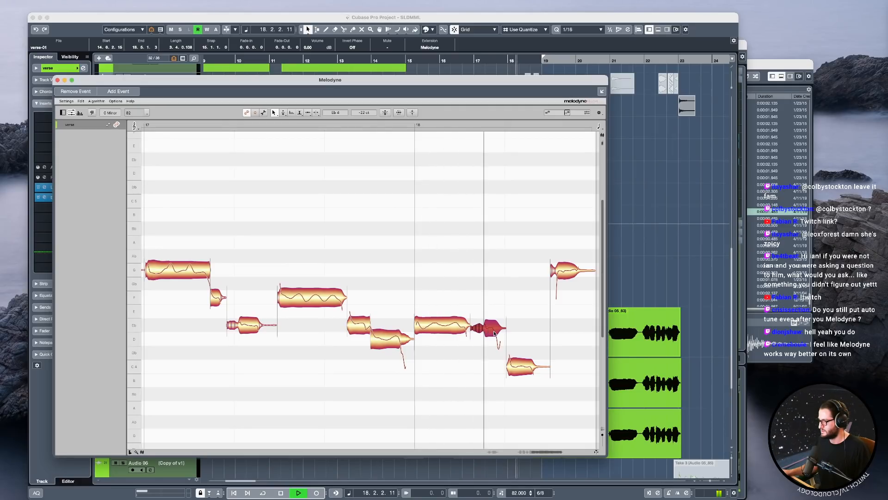
{"action": "key", "text": "space"}
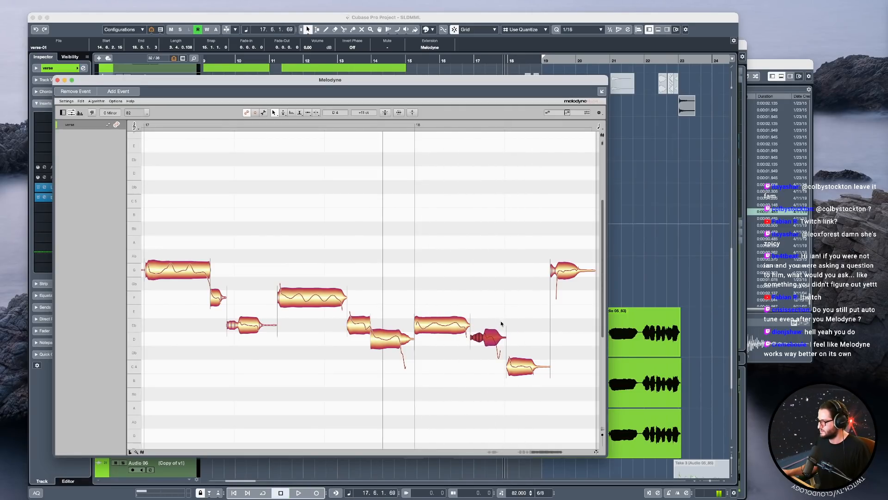
{"action": "key", "text": "space"}
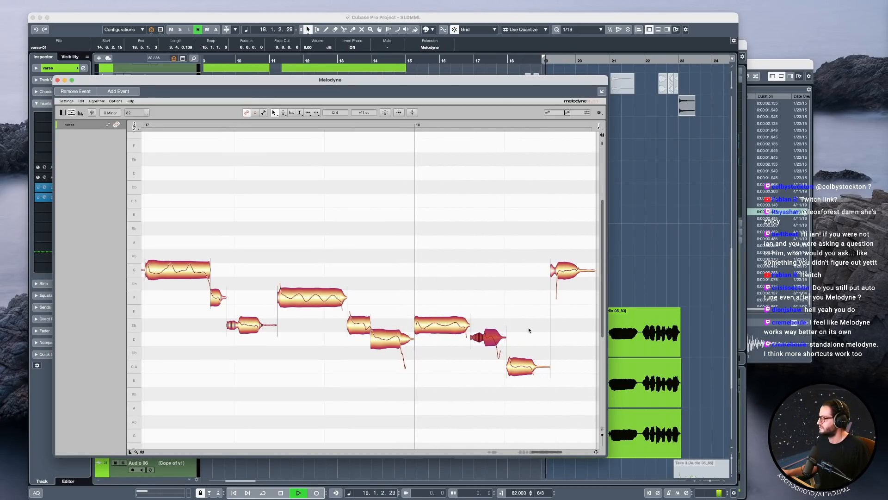
{"action": "left_click_drag", "start_coordinate": [540, 343], "coordinate": [491, 340]}
{"action": "left_click", "coordinate": [255, 121]}
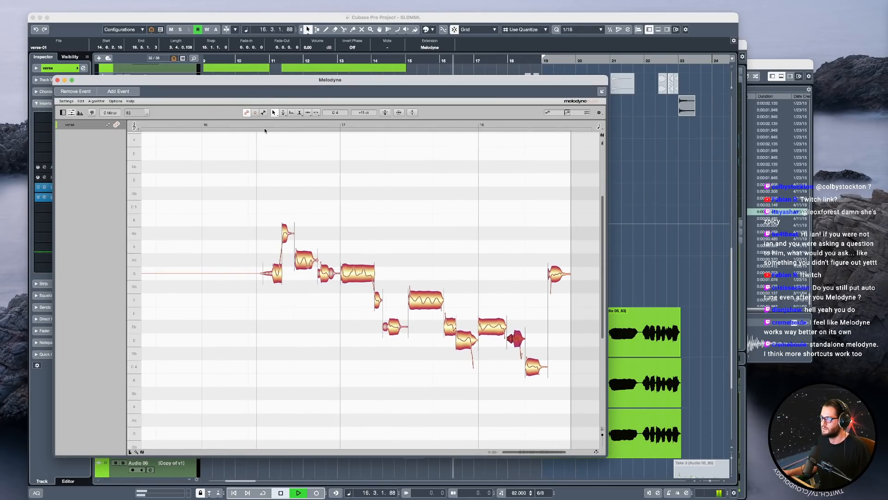
{"action": "key", "text": "space"}
Try adjusting the pitch drift of the Ab4 note before bar 17 and check it in playback.
{"action": "right_click", "coordinate": [301, 262]}
{"action": "left_click", "coordinate": [311, 278]}
{"action": "left_click", "coordinate": [305, 267]}
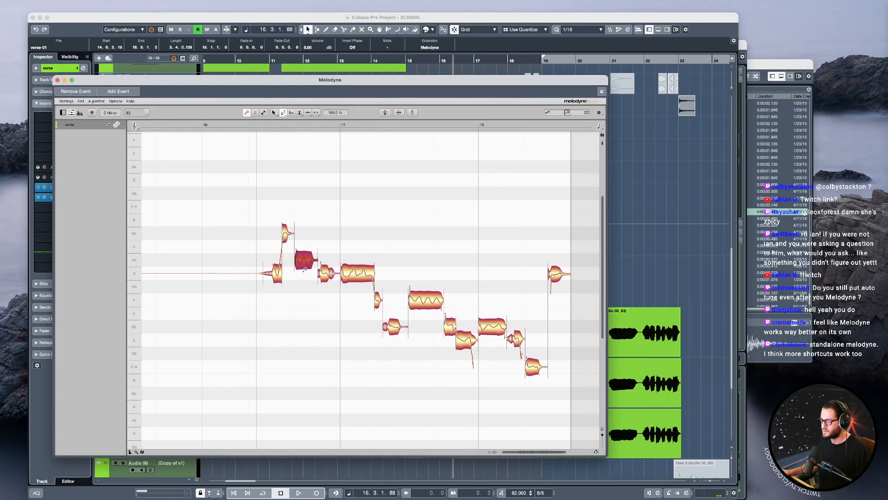
{"action": "left_click", "coordinate": [304, 260]}
{"action": "key", "text": "space"}
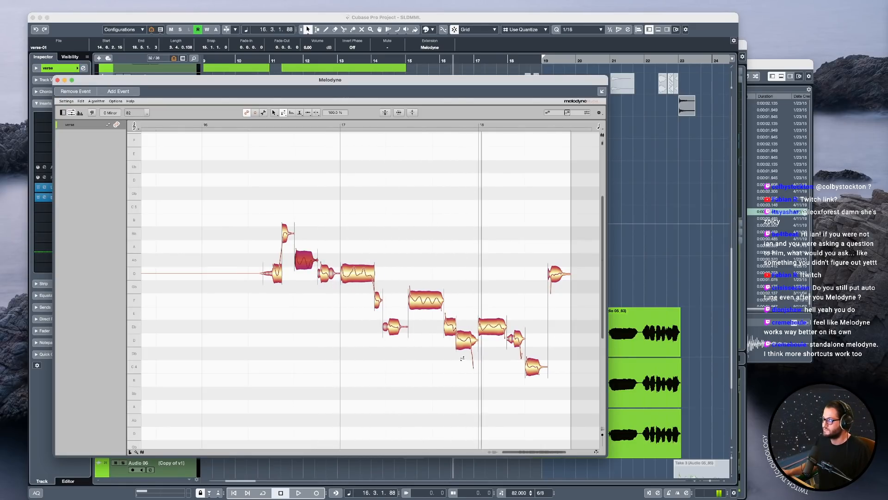
Set the pitch drift of the short Eb4 note before bar 18 to -1000 % with the Pitch Drift tool.
{"action": "key", "text": "space"}
{"action": "right_click", "coordinate": [461, 343]}
{"action": "left_click", "coordinate": [460, 341]}
{"action": "left_click_drag", "start_coordinate": [461, 342], "coordinate": [496, 371]}
{"action": "double_click", "coordinate": [409, 215]}
{"action": "key", "text": "space"}
{"action": "right_click", "coordinate": [458, 312]}
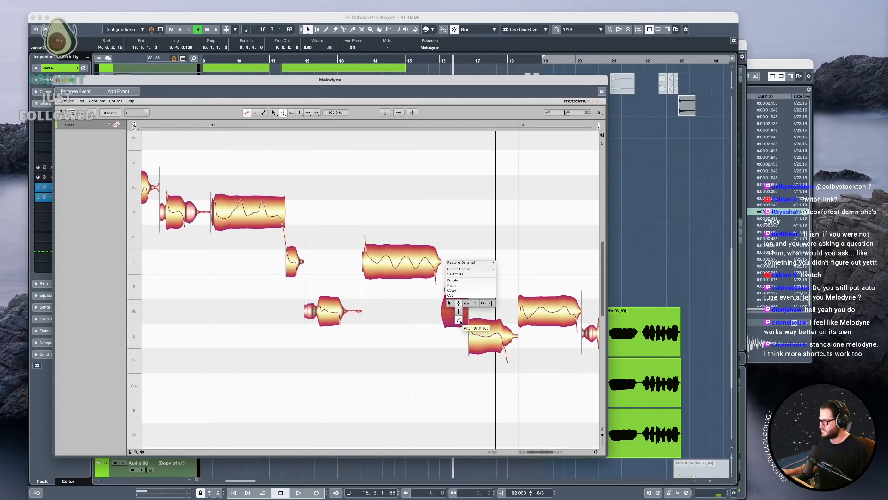
{"action": "left_click", "coordinate": [461, 322]}
{"action": "left_click_drag", "start_coordinate": [457, 312], "coordinate": [454, 422]}
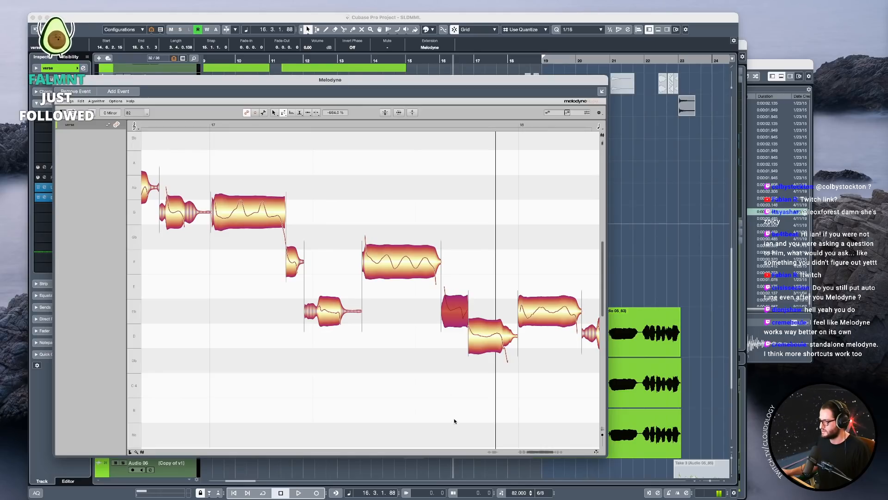
{"action": "double_click", "coordinate": [359, 233]}
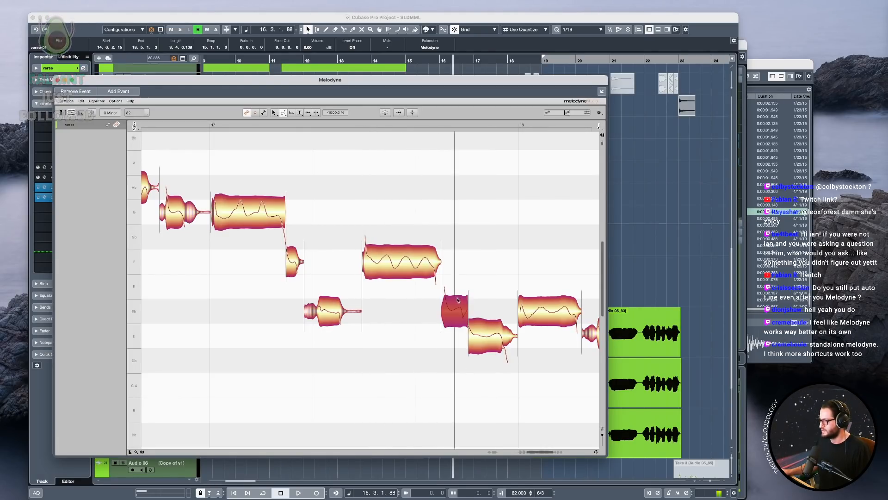
Try adjusting the pitch modulation of the long Eb4 note at bar 18, and undo the change.
{"action": "scroll", "coordinate": [531, 378], "scroll_direction": "right", "scroll_amount": 4}
{"action": "left_click", "coordinate": [443, 324]}
{"action": "left_click", "coordinate": [438, 313]}
{"action": "left_click_drag", "start_coordinate": [449, 355], "coordinate": [427, 353]}
{"action": "right_click", "coordinate": [436, 308]}
{"action": "left_click", "coordinate": [444, 309]}
{"action": "left_click_drag", "start_coordinate": [445, 311], "coordinate": [444, 322]}
{"action": "double_click", "coordinate": [335, 204]}
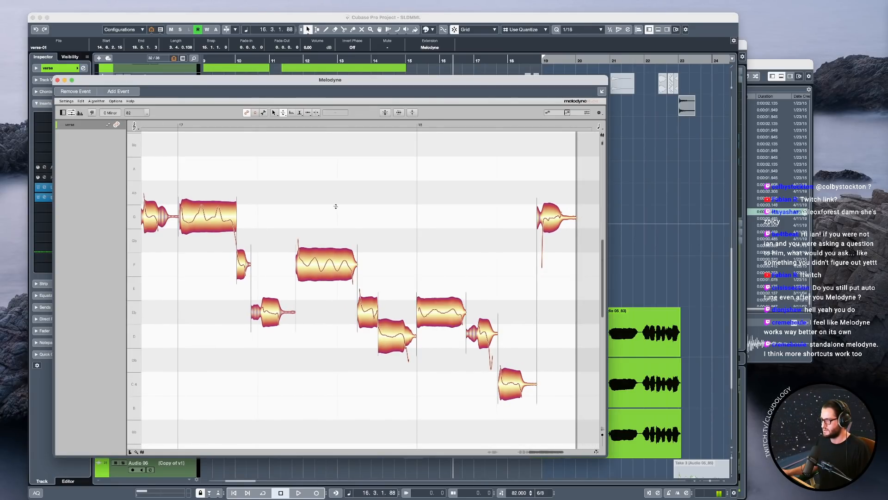
{"action": "left_click", "coordinate": [452, 258]}
{"action": "key", "text": "super+z"}
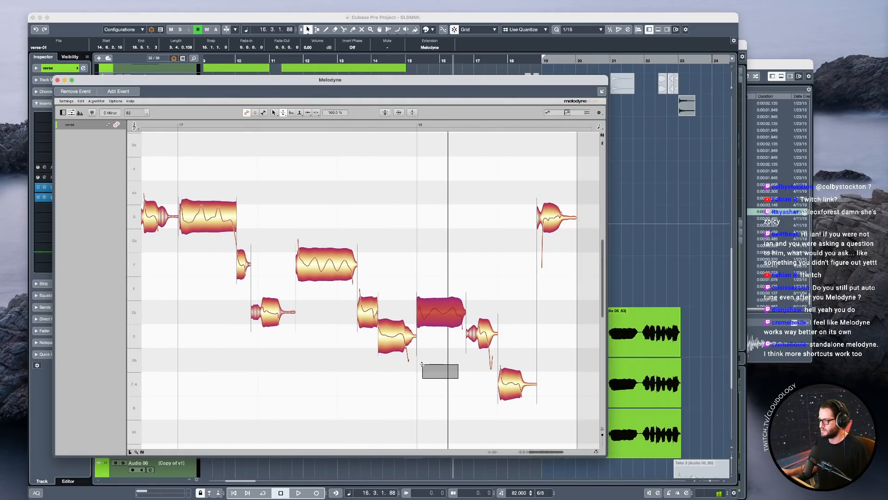
Play the phrase, try exaggerating the long F4 note's pitch modulation in bar 17 to 224 %, and undo it.
{"action": "left_click_drag", "start_coordinate": [452, 396], "coordinate": [366, 354]}
{"action": "left_click", "coordinate": [171, 129]}
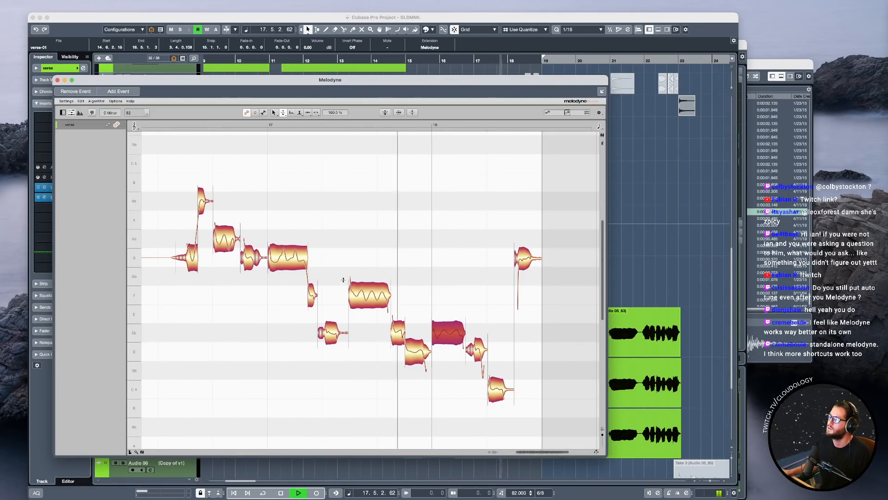
{"action": "key", "text": "space"}
{"action": "right_click", "coordinate": [366, 297]}
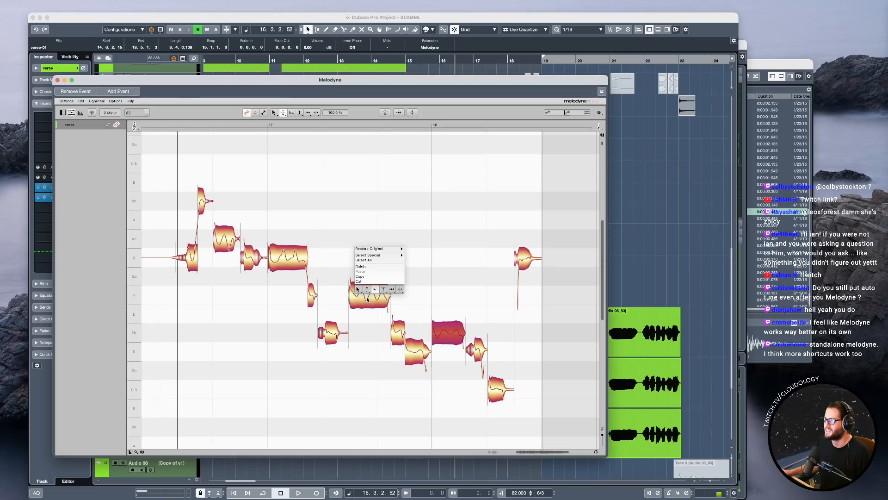
{"action": "left_click", "coordinate": [368, 297]}
{"action": "mouse_move", "coordinate": [367, 297]}
{"action": "left_mouse_down"}
{"action": "mouse_move", "coordinate": [368, 280]}
{"action": "mouse_move", "coordinate": [371, 301]}
{"action": "left_mouse_up"}
{"action": "key", "text": "space"}
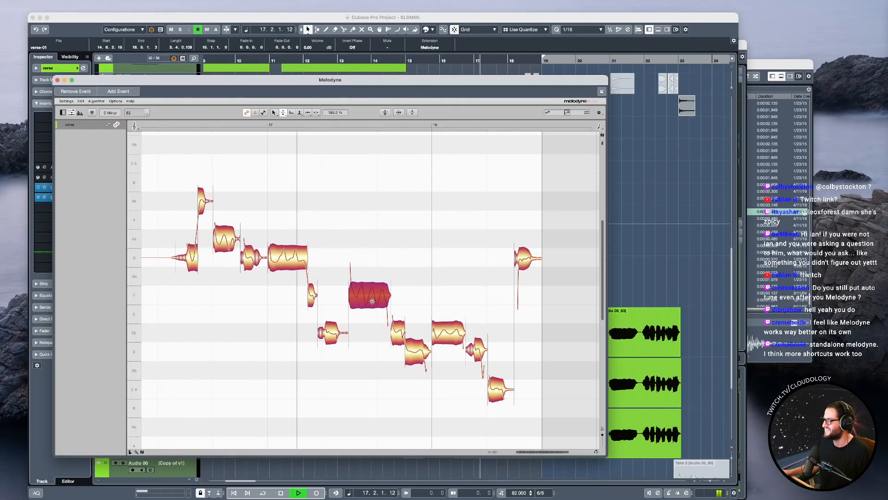
{"action": "key", "text": "super+z"}
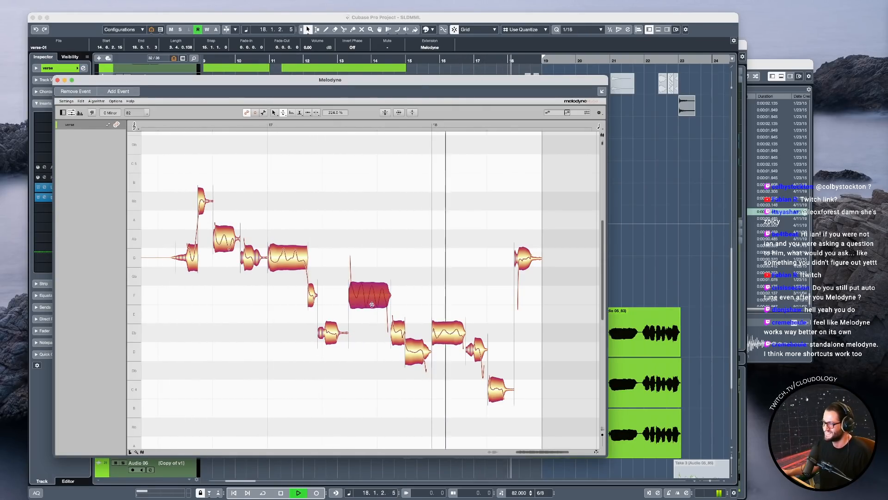
{"action": "key", "text": "space"}
{"action": "key", "text": "space"}
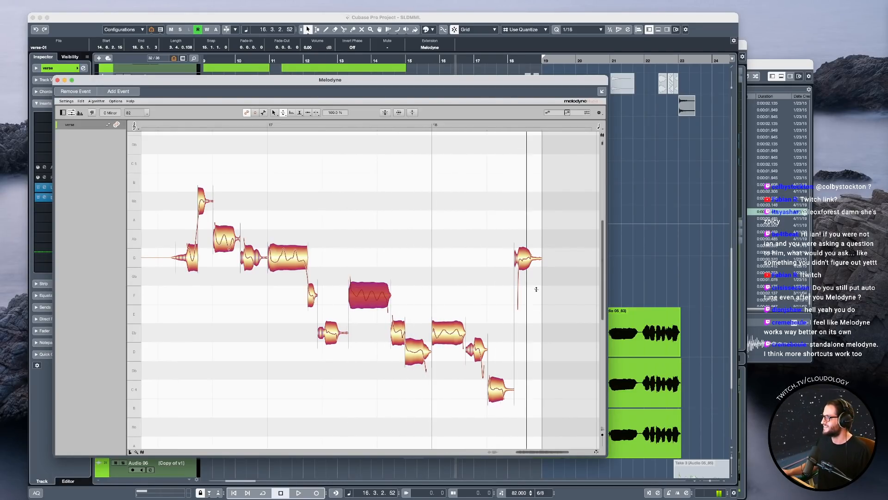
Centre the last G4 note, the C4 note and the short D4 note after bar 18, and check them in playback from bar 17.
{"action": "left_click", "coordinate": [525, 259]}
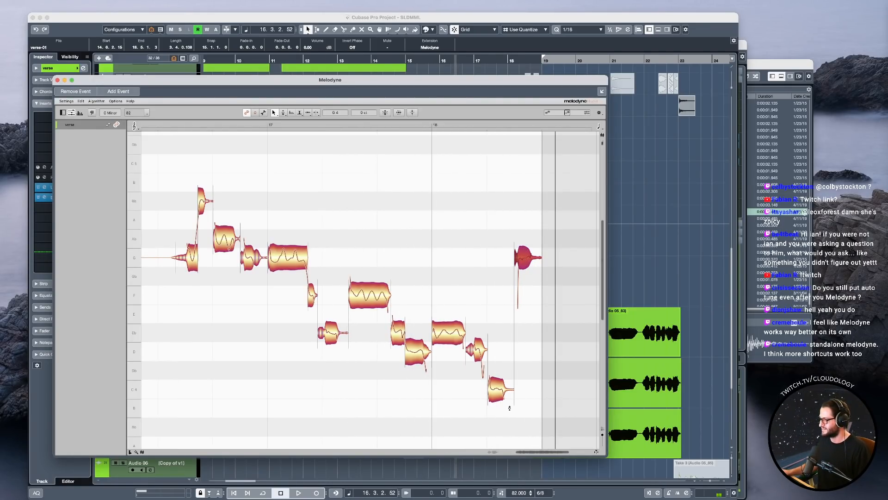
{"action": "left_click", "coordinate": [497, 390]}
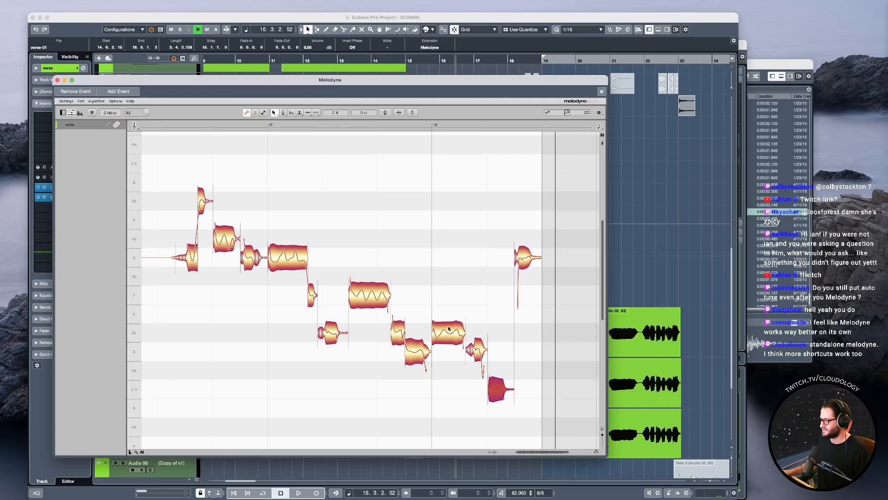
{"action": "right_click", "coordinate": [476, 352]}
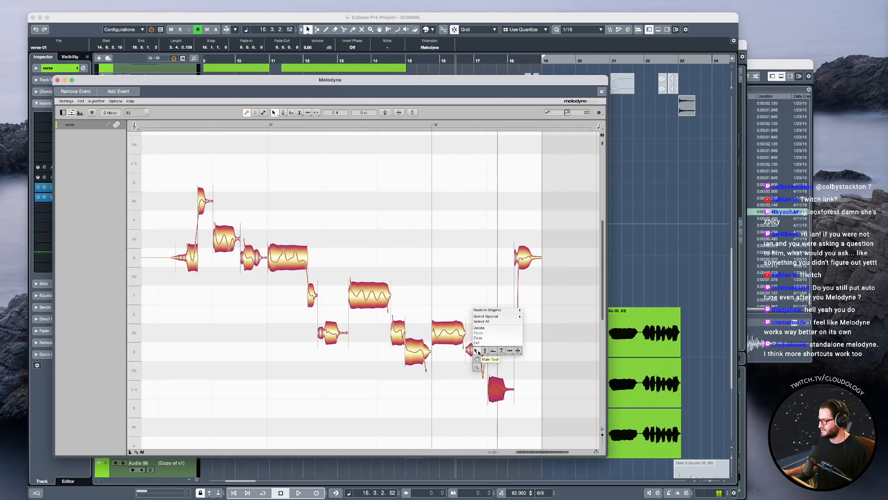
{"action": "left_click", "coordinate": [485, 359]}
{"action": "left_click_drag", "start_coordinate": [479, 352], "coordinate": [481, 381]}
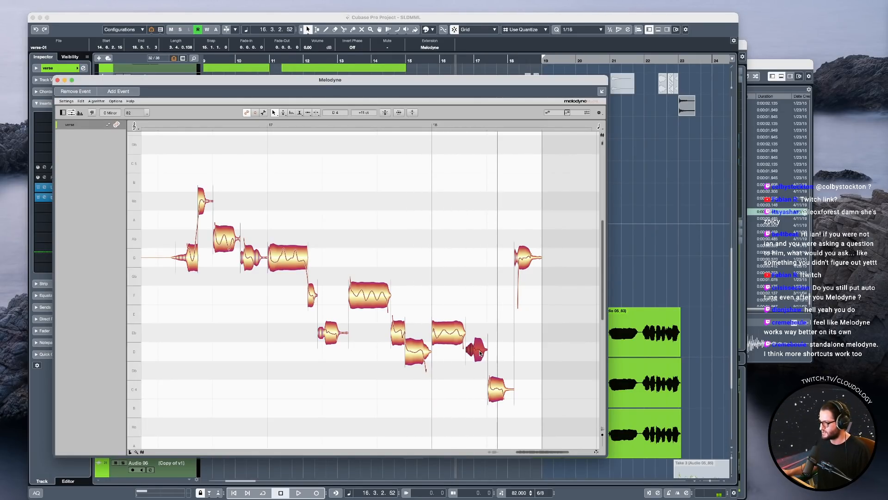
{"action": "left_click", "coordinate": [339, 126]}
{"action": "key", "text": "space"}
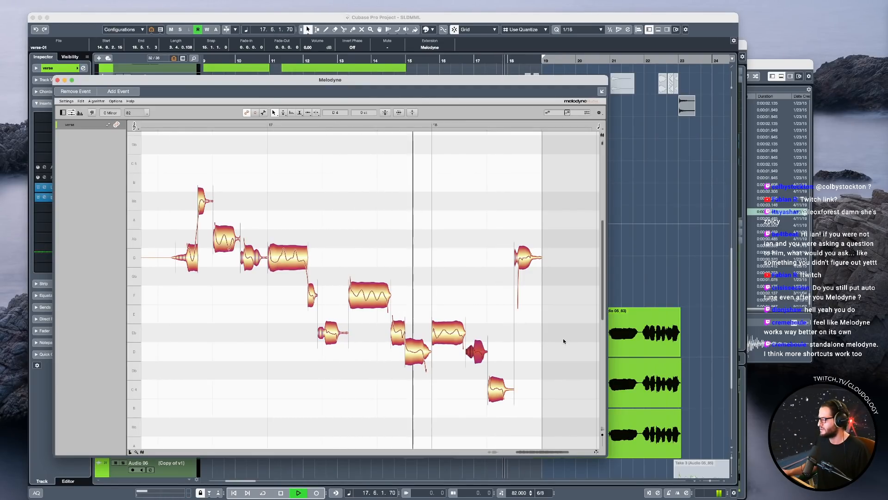
{"action": "key", "text": "space"}
Reduce the pitch modulation of the last G4 note to 1 % and the C4 note before it to 26 %, and play them.
{"action": "right_click", "coordinate": [521, 258]}
{"action": "left_click", "coordinate": [522, 255]}
{"action": "left_click", "coordinate": [524, 258]}
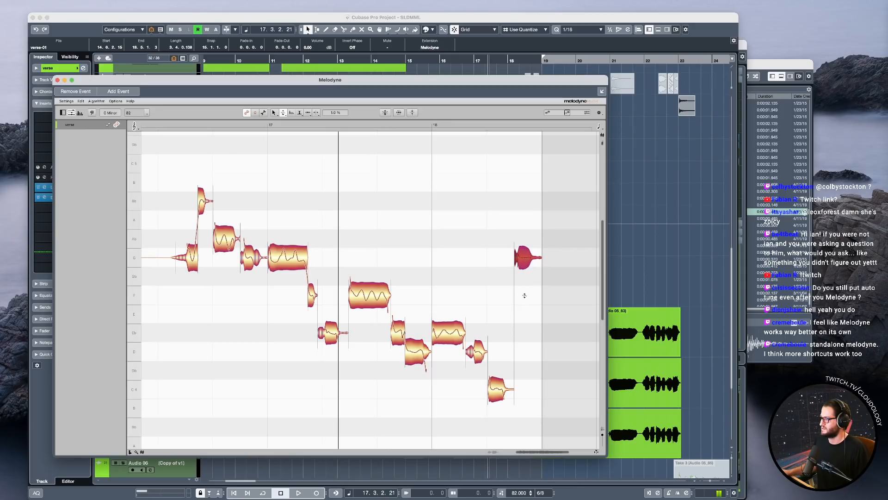
{"action": "left_click", "coordinate": [497, 383]}
{"action": "key", "text": "space"}
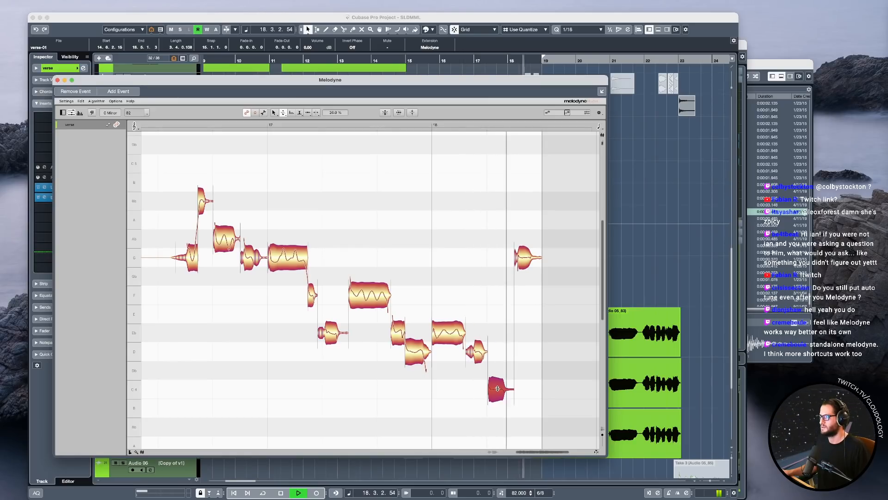
{"action": "key", "text": "space"}
Restore the last G4 note's pitch modulation to 100 % and play the ending of the phrase.
{"action": "left_click", "coordinate": [525, 261]}
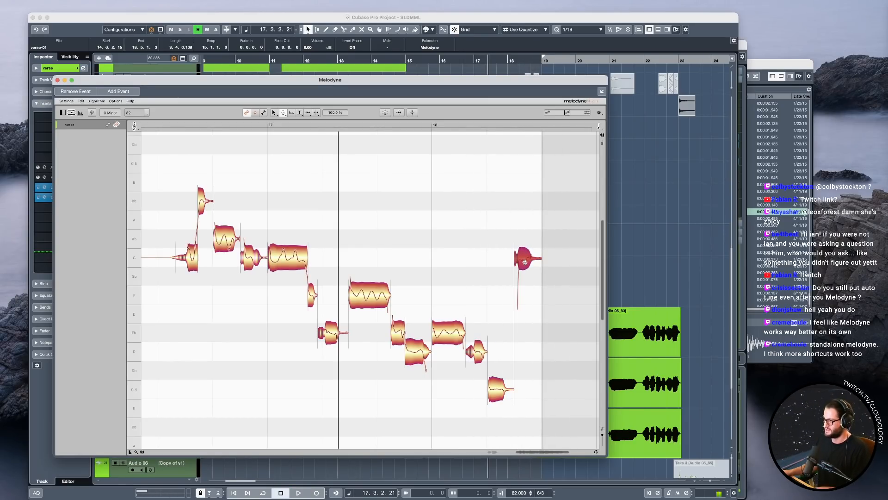
{"action": "key", "text": "space"}
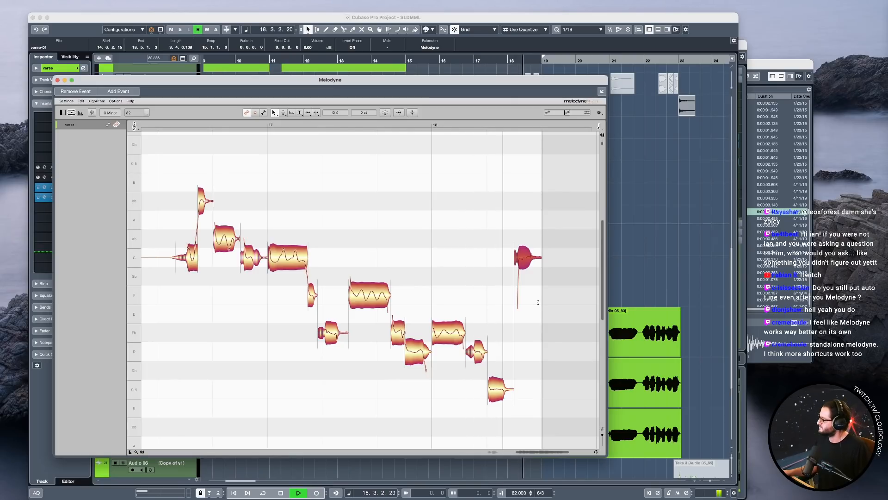
{"action": "key", "text": "space"}
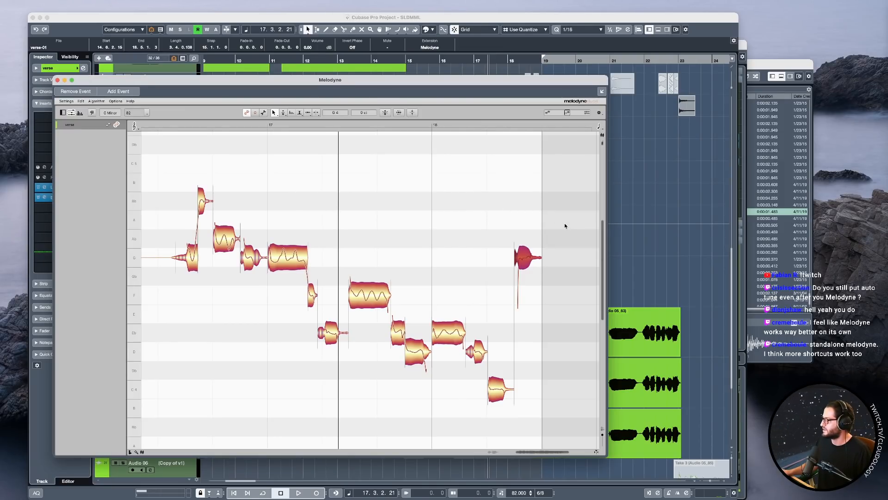
Move the Melodyne window aside and play the whole vocal from just before bar 15, examining its notes up to bar 17.
{"action": "left_click_drag", "start_coordinate": [551, 84], "coordinate": [617, 80]}
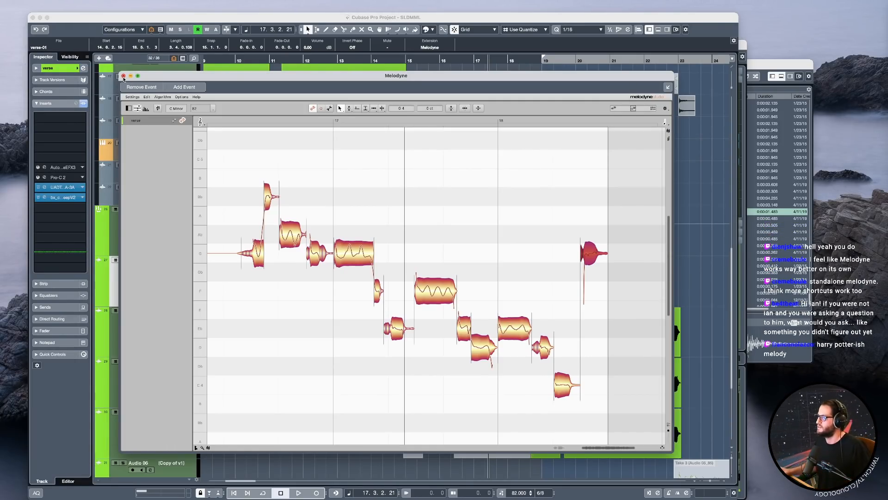
{"action": "left_click_drag", "start_coordinate": [504, 266], "coordinate": [474, 238]}
{"action": "scroll", "coordinate": [533, 236], "scroll_direction": "left", "scroll_amount": 3}
{"action": "left_click", "coordinate": [270, 121]}
{"action": "key", "text": "space"}
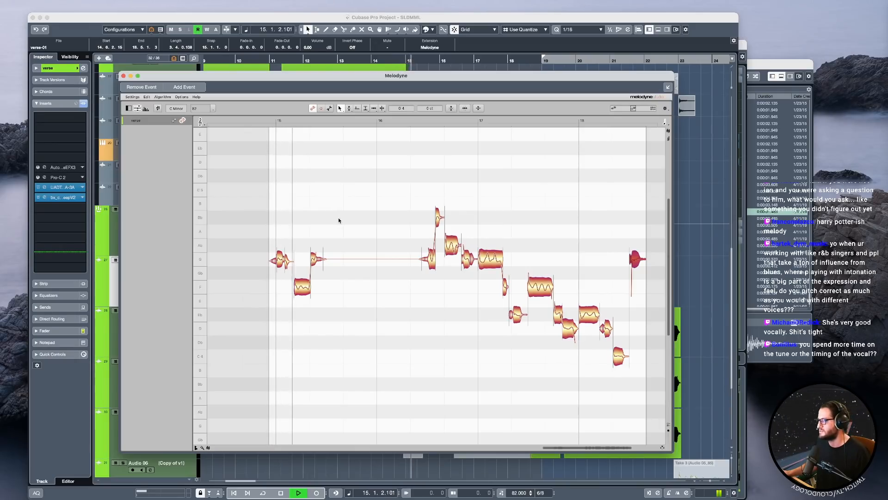
{"action": "left_click_drag", "start_coordinate": [289, 296], "coordinate": [308, 292]}
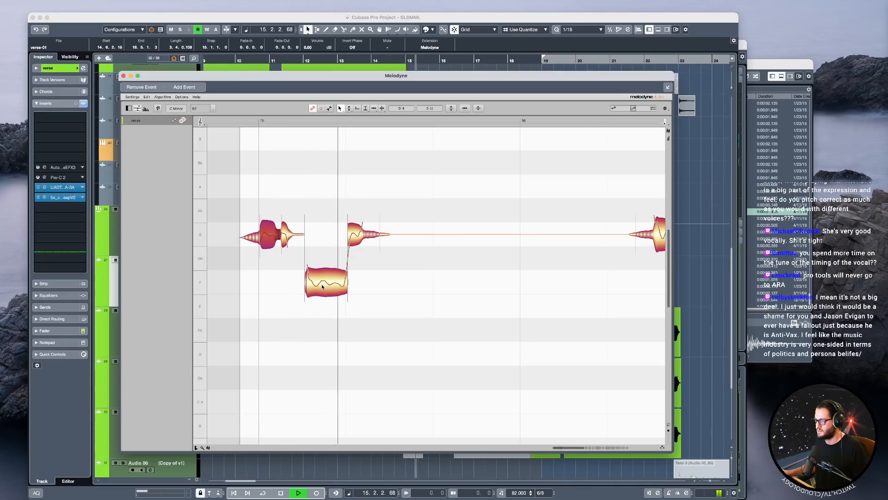
{"action": "left_click_drag", "start_coordinate": [498, 312], "coordinate": [411, 311]}
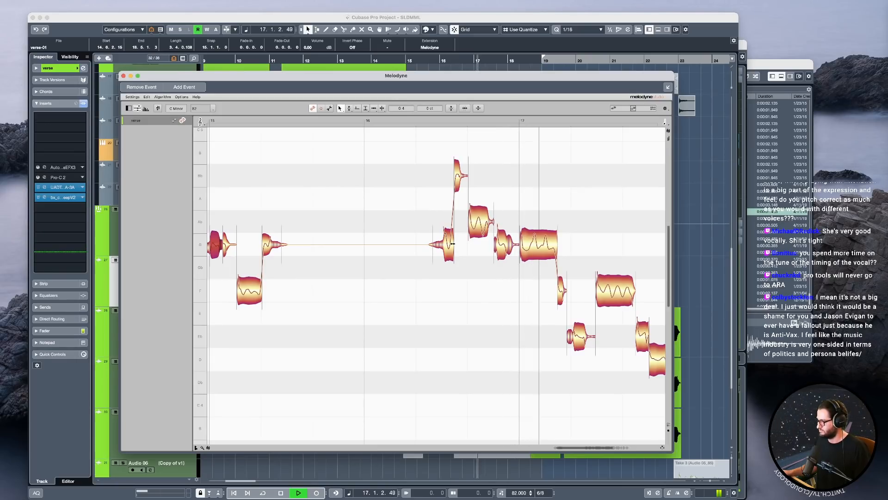
{"action": "key", "text": "space"}
Retune the G4 note before the Bb4 late in bar 16, trying Ab4 and G4 +28 ct, and raise it to Ab4 -39 ct, comparing in playback.
{"action": "left_click", "coordinate": [448, 238]}
{"action": "left_click_drag", "start_coordinate": [448, 238], "coordinate": [446, 224]}
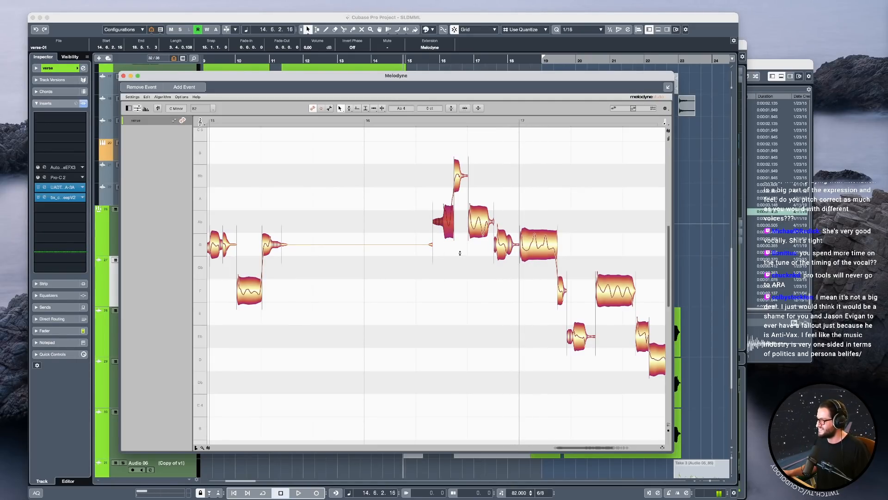
{"action": "key", "text": "super+z"}
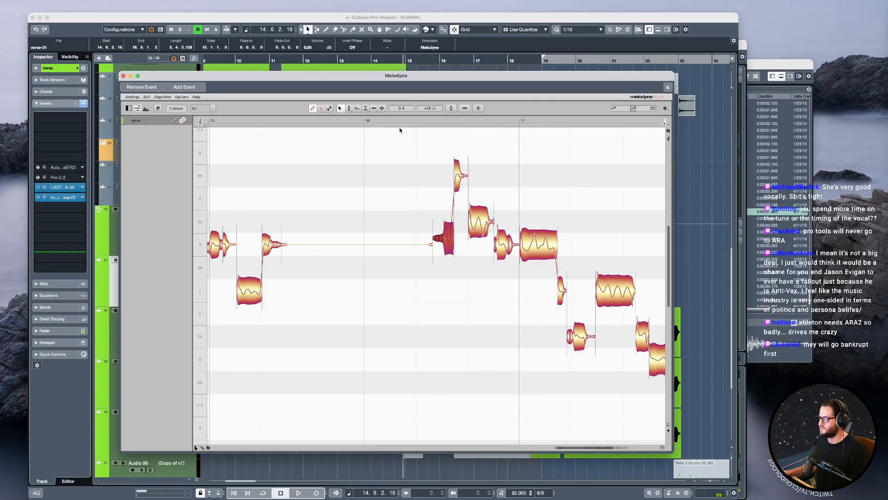
{"action": "key", "text": "space"}
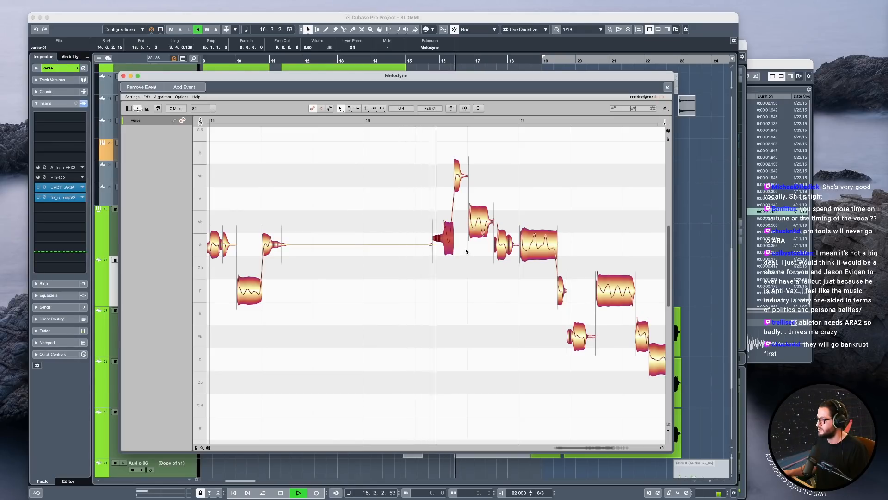
{"action": "key", "text": "space"}
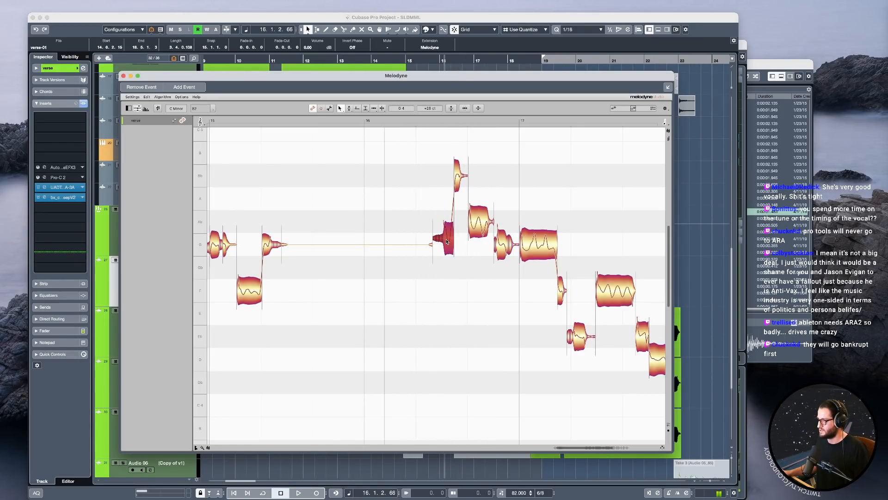
{"action": "key", "text": "space"}
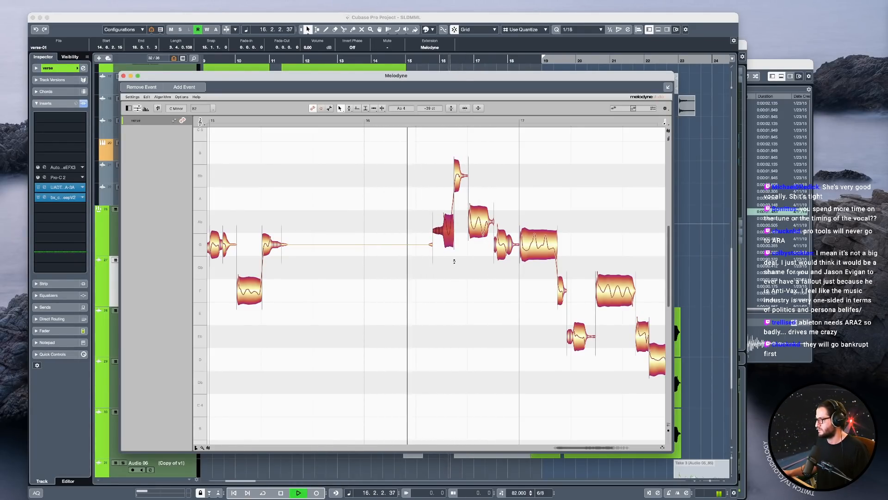
Play the vocal phrase in the project window from just before bar 15, and reopen it in Melodyne.
{"action": "key", "text": "space"}
{"action": "key", "text": "super+w"}
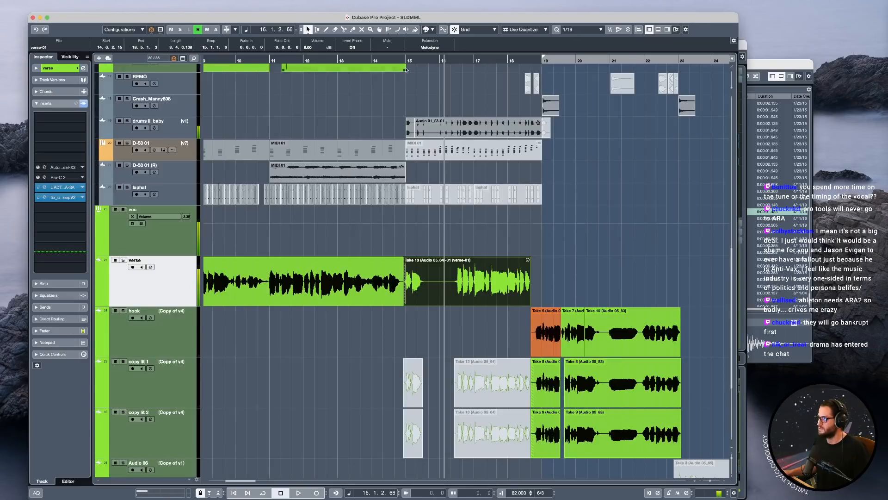
{"action": "left_click", "coordinate": [400, 60]}
{"action": "key", "text": "space"}
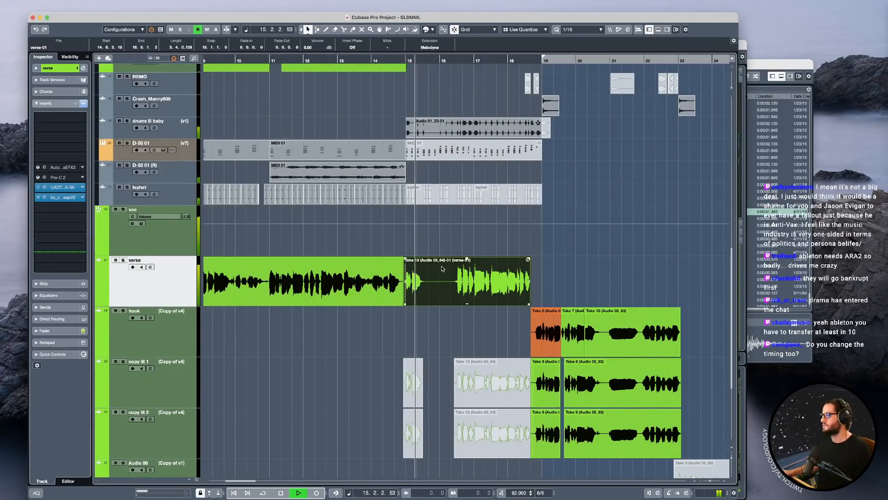
{"action": "left_click", "coordinate": [425, 283]}
{"action": "key", "text": "space"}
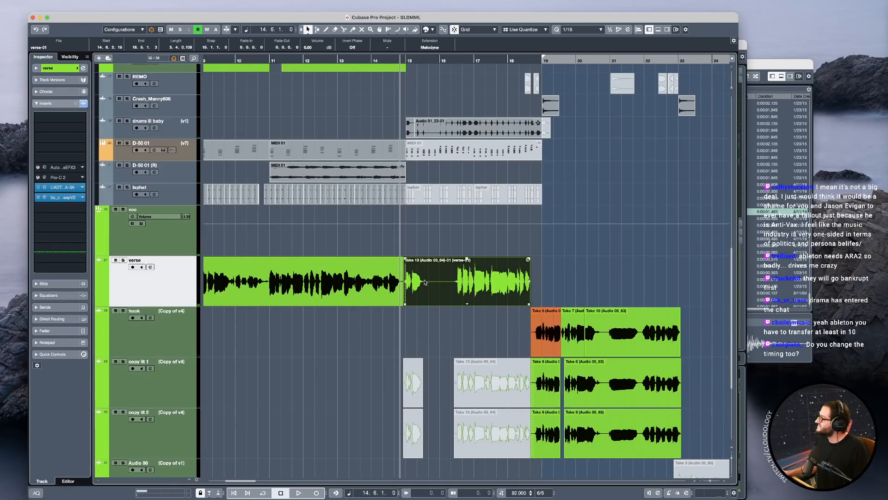
{"action": "double_click", "coordinate": [425, 282]}
{"action": "scroll", "coordinate": [398, 329], "scroll_direction": "left", "scroll_amount": 5}
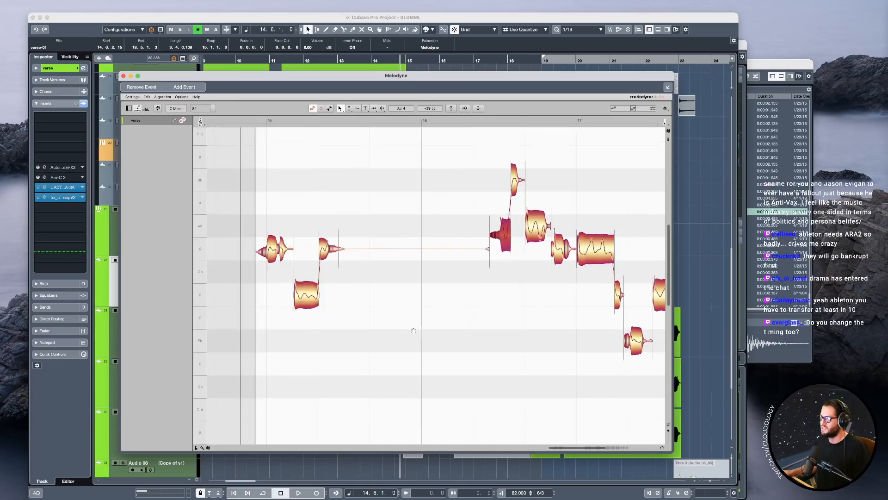
Try lowering the G4 note at the start of bar 15 to F4 in playback, and undo it.
{"action": "left_click_drag", "start_coordinate": [387, 260], "coordinate": [387, 295]}
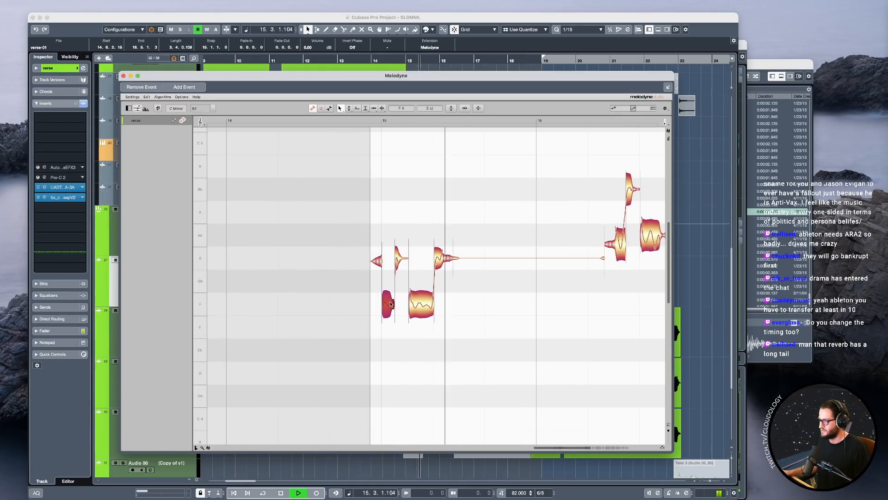
{"action": "key", "text": "space"}
{"action": "key", "text": "super+z"}
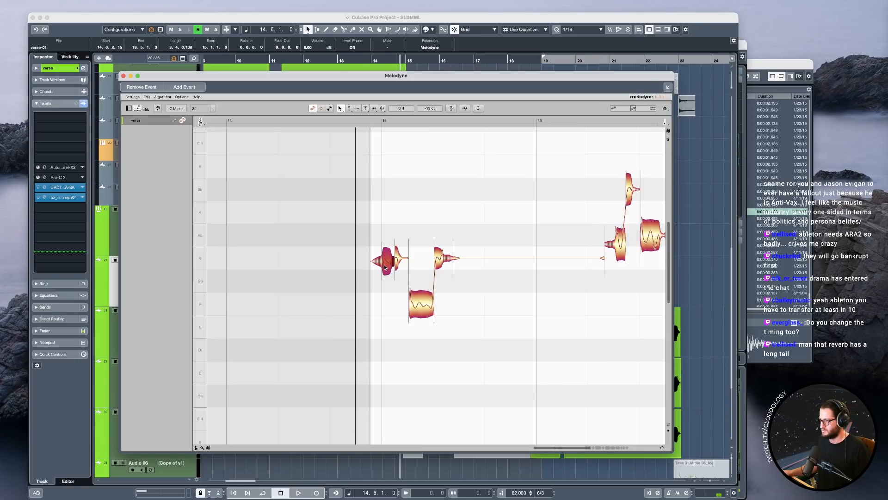
Retune the note before the Bb4 late in bar 16, trying Ab4 -10 ct and lowering it to G4 +28 ct, and close Melodyne.
{"action": "key", "text": "space"}
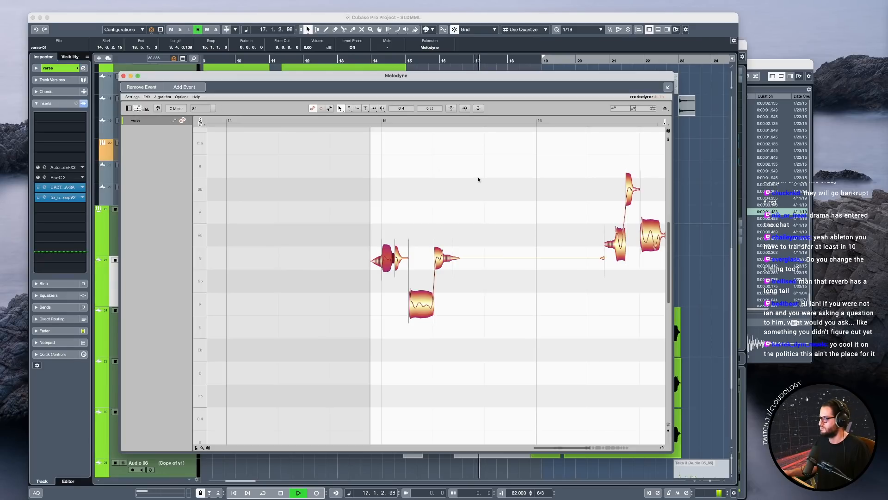
{"action": "left_click", "coordinate": [604, 238]}
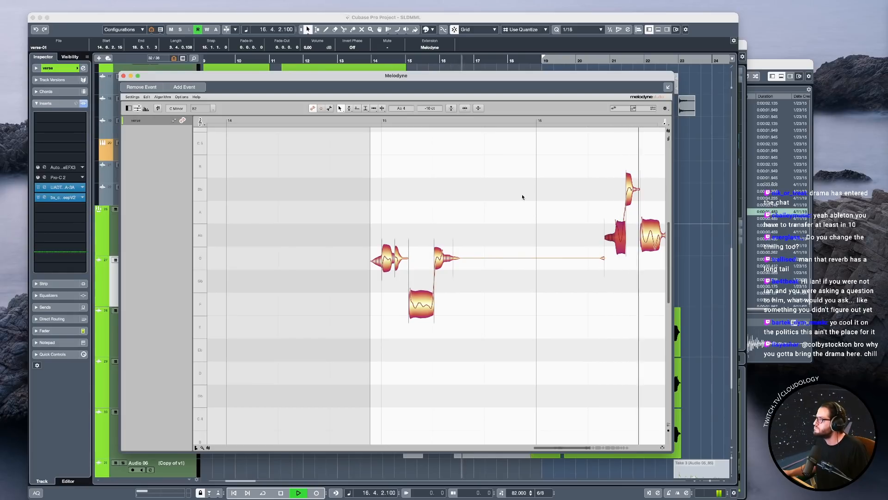
{"action": "left_click", "coordinate": [632, 191]}
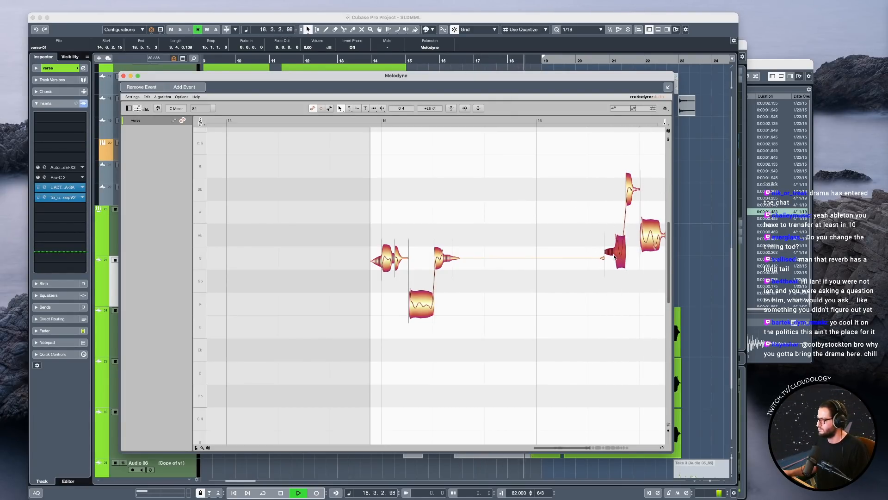
{"action": "left_click", "coordinate": [123, 75]}
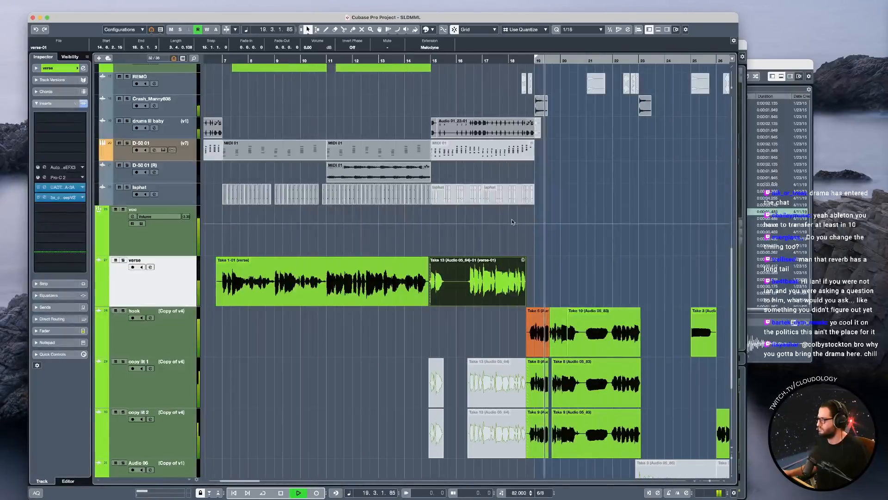
Move the tuned Take 13 event at bar 15 from the verse track to the hook track, comparing both in playback.
{"action": "key", "text": "space"}
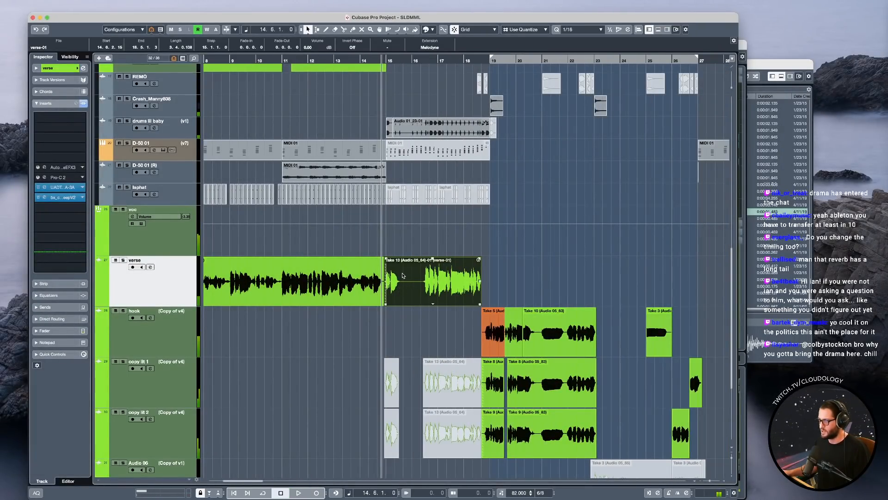
{"action": "key", "text": "space"}
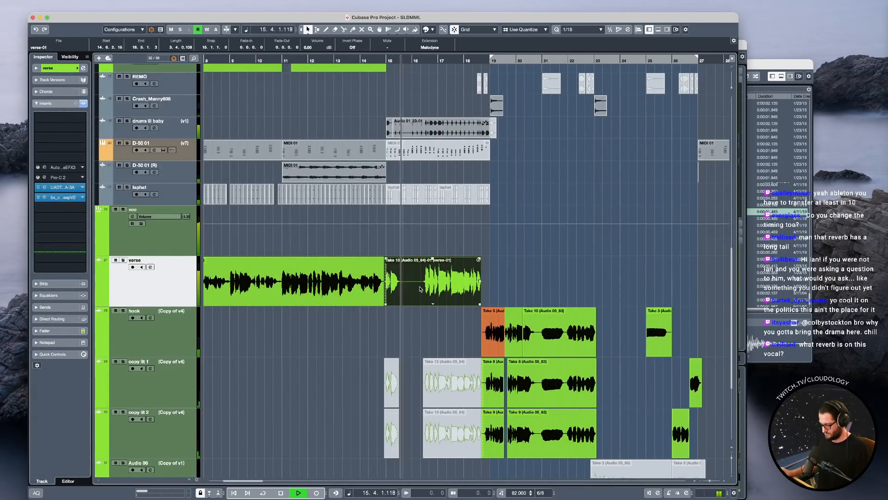
{"action": "key", "text": "space"}
{"action": "left_click_drag", "start_coordinate": [420, 289], "coordinate": [420, 340]}
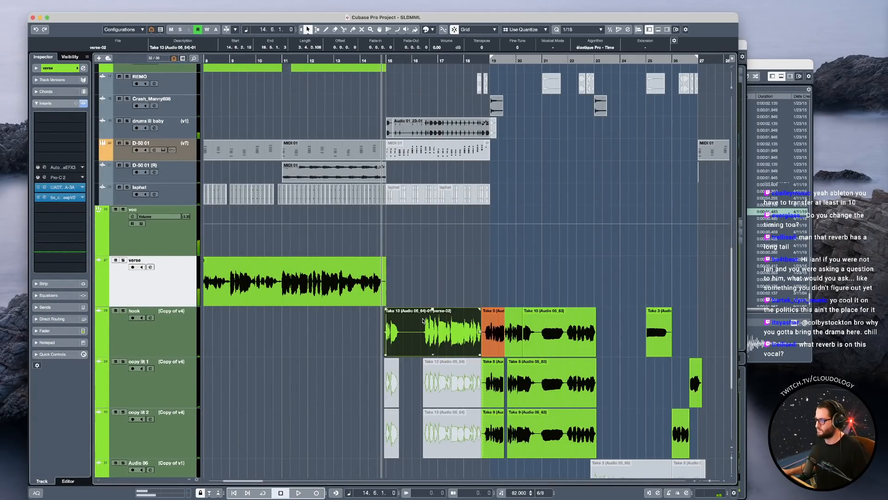
{"action": "key", "text": "space"}
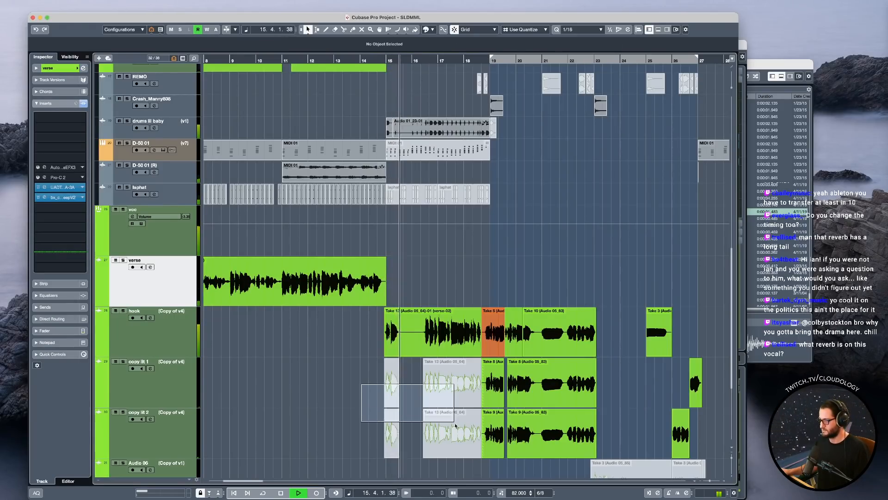
{"action": "key", "text": "space"}
Replace the muted events at bars 15 to 18 on copy lit 1 and copy lit 2 with copies of the hook track's Take 13 event.
{"action": "left_click", "coordinate": [453, 424]}
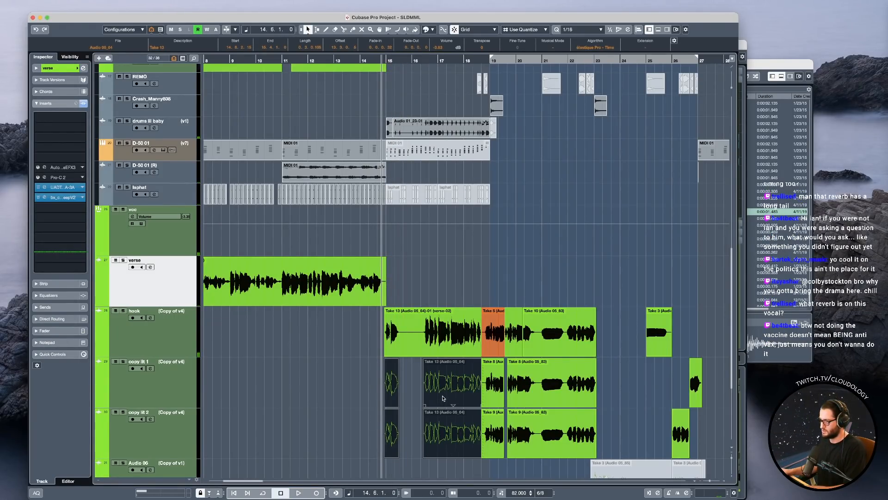
{"action": "scroll", "coordinate": [424, 346], "scroll_direction": "up", "scroll_amount": 2}
{"action": "left_click_drag", "start_coordinate": [367, 377], "coordinate": [439, 423]}
{"action": "key", "text": "Delete"}
{"action": "left_click_drag", "start_coordinate": [429, 349], "coordinate": [436, 421]}
{"action": "key", "text": "space"}
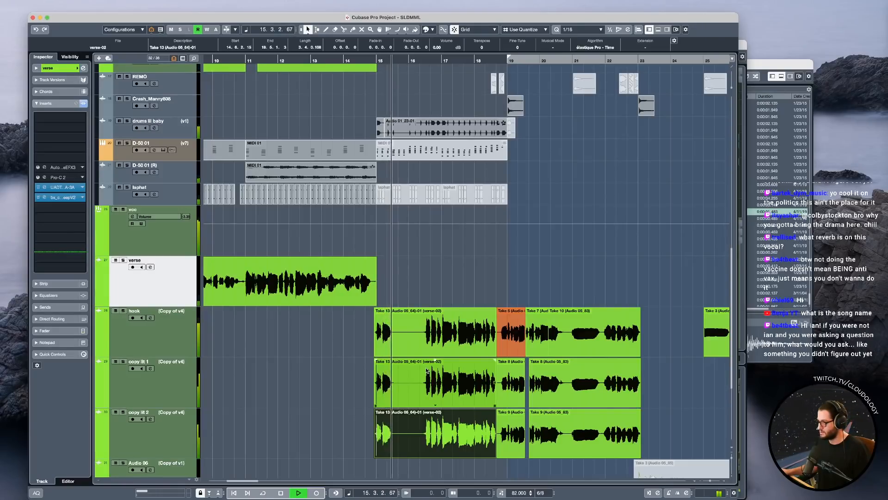
{"action": "key", "text": "space"}
Deactivate the Pro-Q 3 inserts on the datrack and drumz tracks, and play the section from just before bar 15.
{"action": "scroll", "coordinate": [420, 255], "scroll_direction": "up", "scroll_amount": 5}
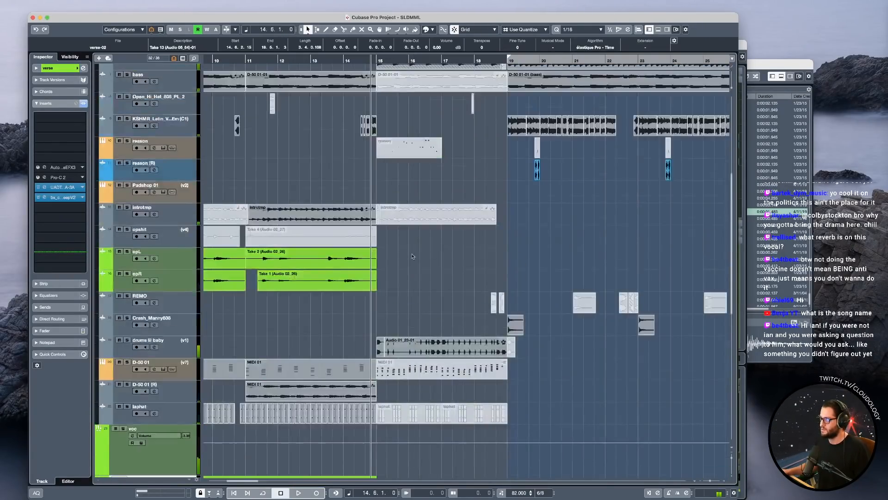
{"action": "scroll", "coordinate": [420, 255], "scroll_direction": "up", "scroll_amount": 4}
{"action": "left_click", "coordinate": [162, 91]}
{"action": "scroll", "coordinate": [280, 211], "scroll_direction": "up", "scroll_amount": 4}
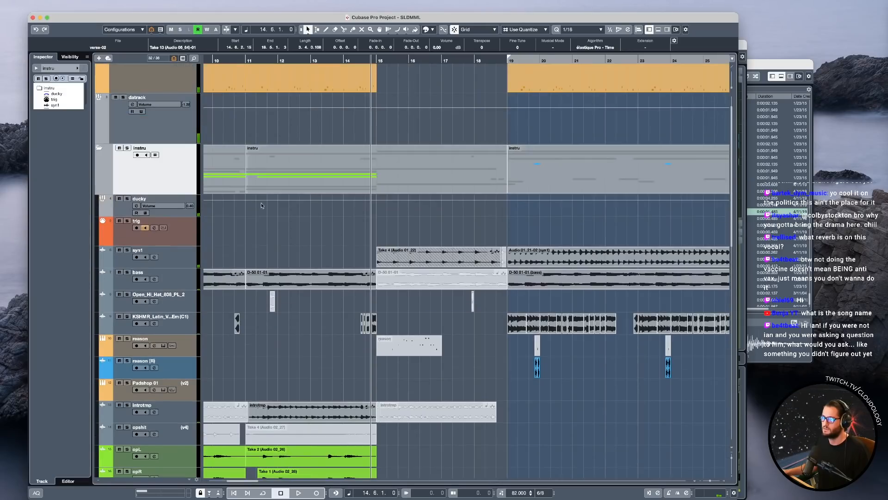
{"action": "left_click", "coordinate": [158, 122]}
{"action": "left_click", "coordinate": [40, 156]}
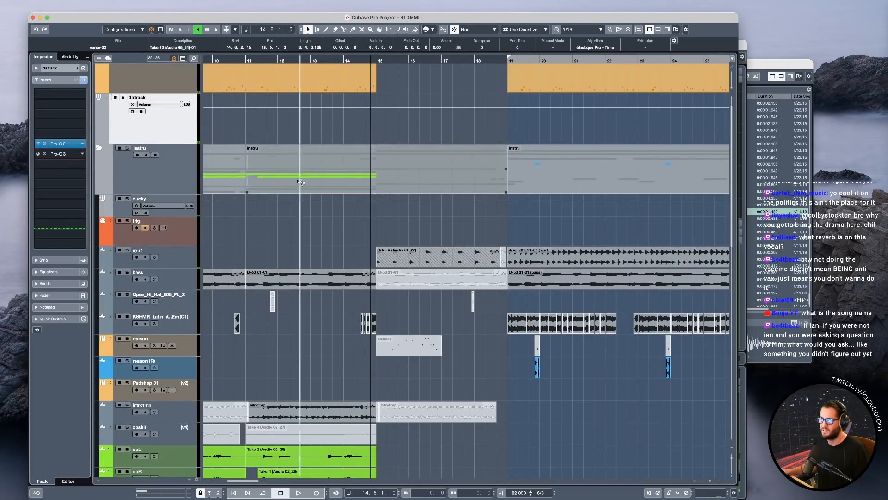
{"action": "scroll", "coordinate": [153, 109], "scroll_direction": "up", "scroll_amount": 2}
{"action": "left_click", "coordinate": [152, 104]}
{"action": "left_click", "coordinate": [39, 267]}
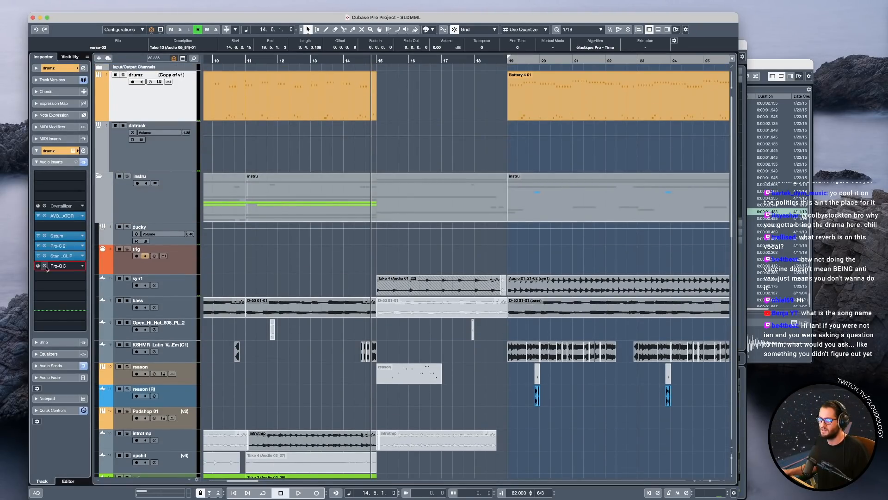
{"action": "scroll", "coordinate": [399, 187], "scroll_direction": "down", "scroll_amount": 15}
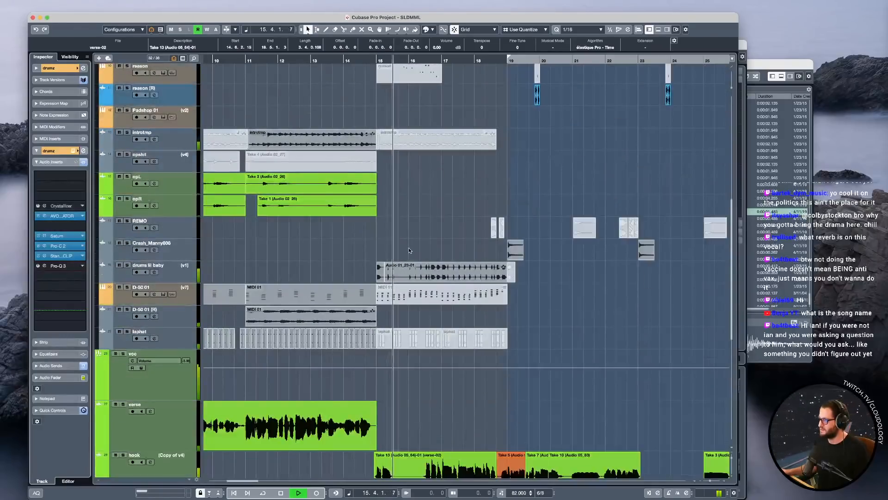
{"action": "scroll", "coordinate": [422, 250], "scroll_direction": "down", "scroll_amount": 5}
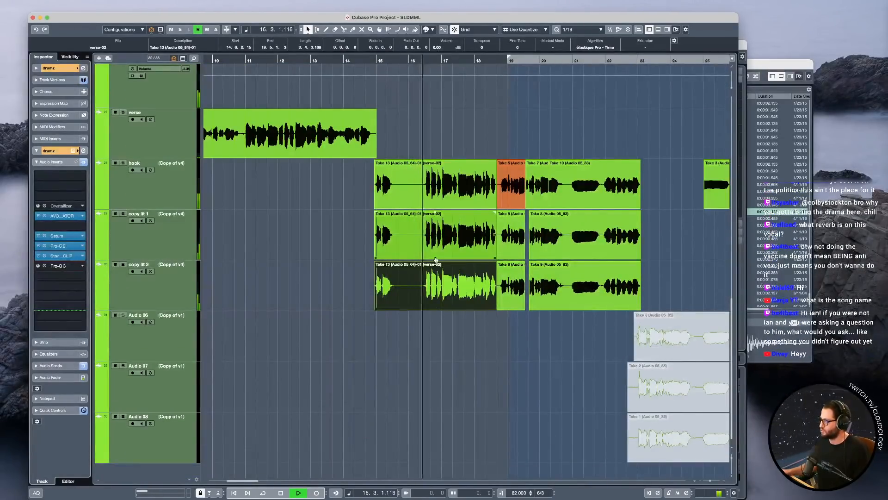
{"action": "scroll", "coordinate": [445, 260], "scroll_direction": "up", "scroll_amount": 4}
{"action": "key", "text": "space"}
Audition the drums lil baby track soloed from just before bar 15, and mute its Audio 01_23-01 event at bar 15.
{"action": "scroll", "coordinate": [454, 223], "scroll_direction": "up", "scroll_amount": 4}
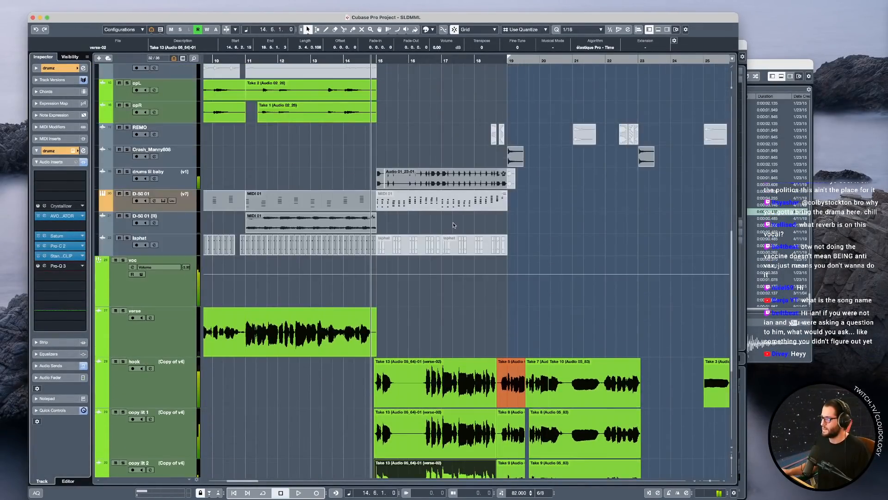
{"action": "key", "text": "g"}
{"action": "key", "text": "g"}
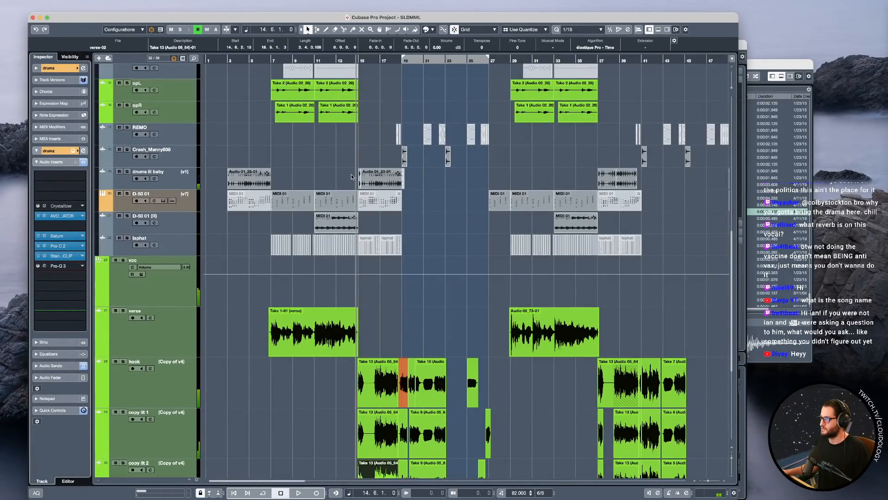
{"action": "left_click", "coordinate": [392, 185]}
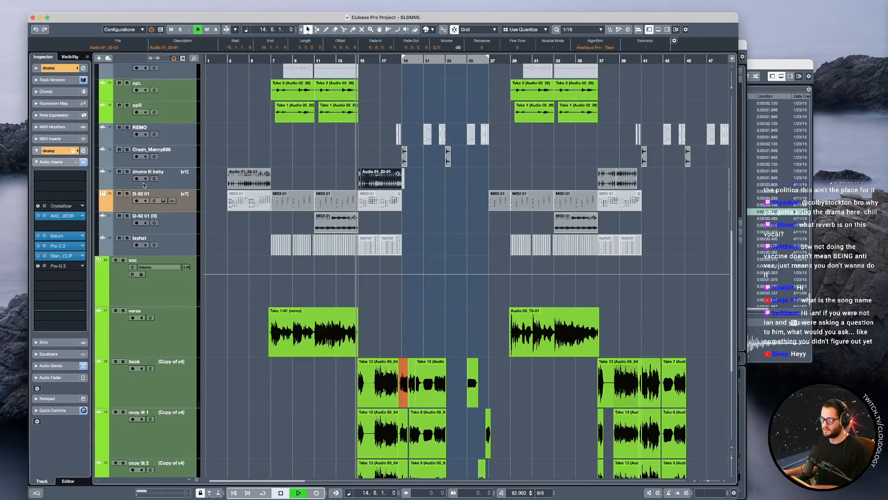
{"action": "left_click", "coordinate": [127, 171]}
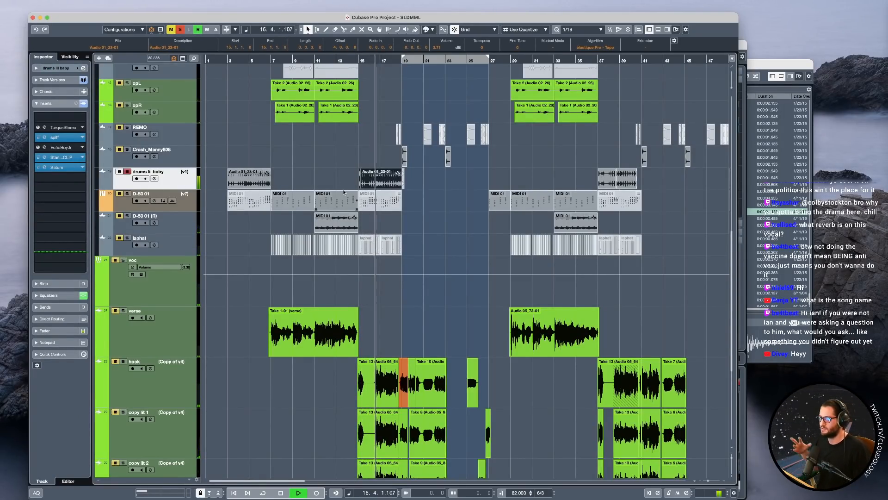
{"action": "key", "text": "space"}
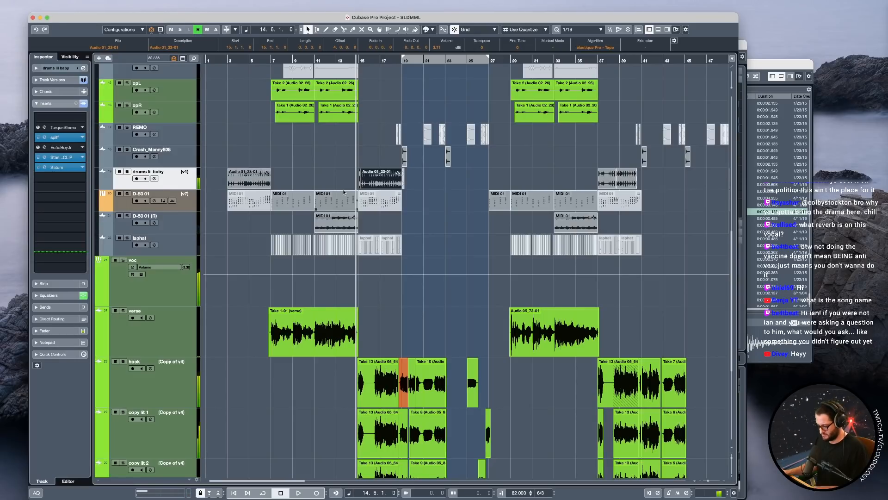
{"action": "key", "text": "space"}
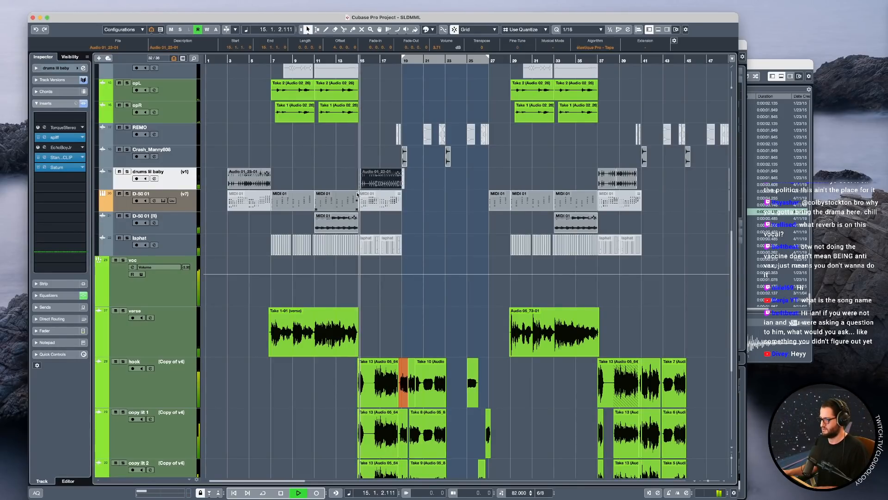
{"action": "key", "text": "space"}
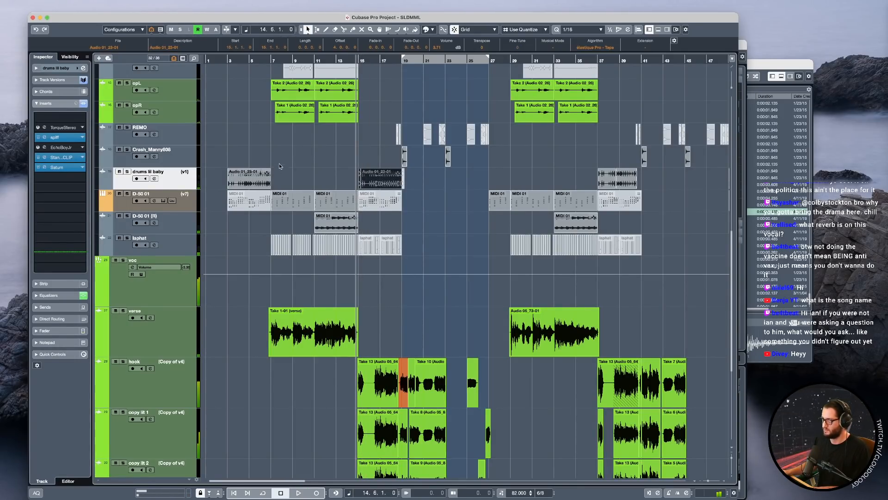
Play the song from just before bar 7 and select the Take 4 event at bar 15 on the syn1 track.
{"action": "left_click", "coordinate": [270, 140]}
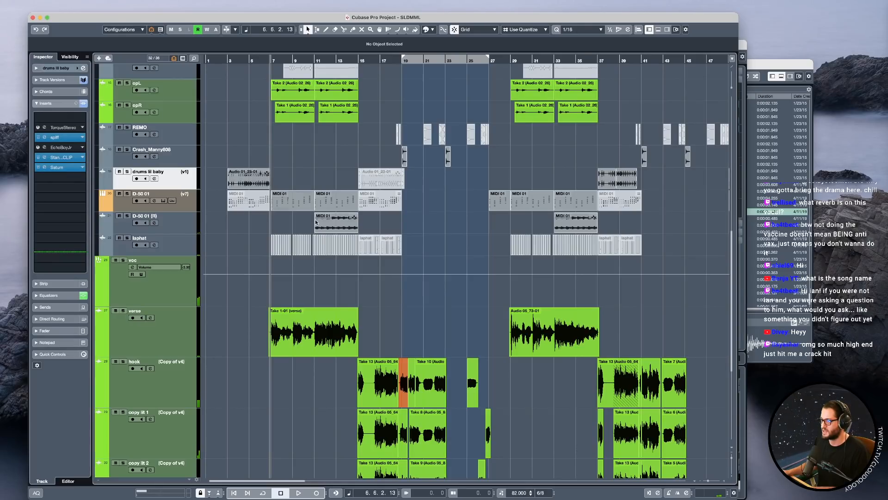
{"action": "key", "text": "space"}
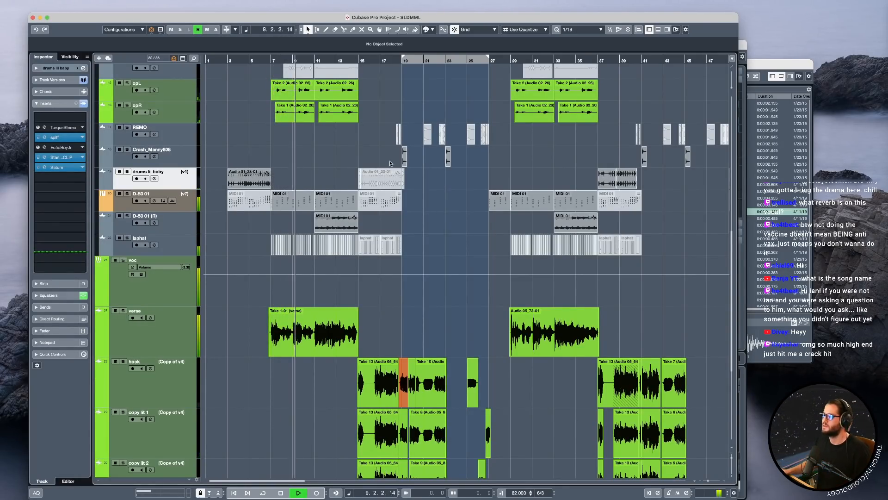
{"action": "scroll", "coordinate": [371, 210], "scroll_direction": "up", "scroll_amount": 4}
{"action": "scroll", "coordinate": [371, 210], "scroll_direction": "up", "scroll_amount": 7}
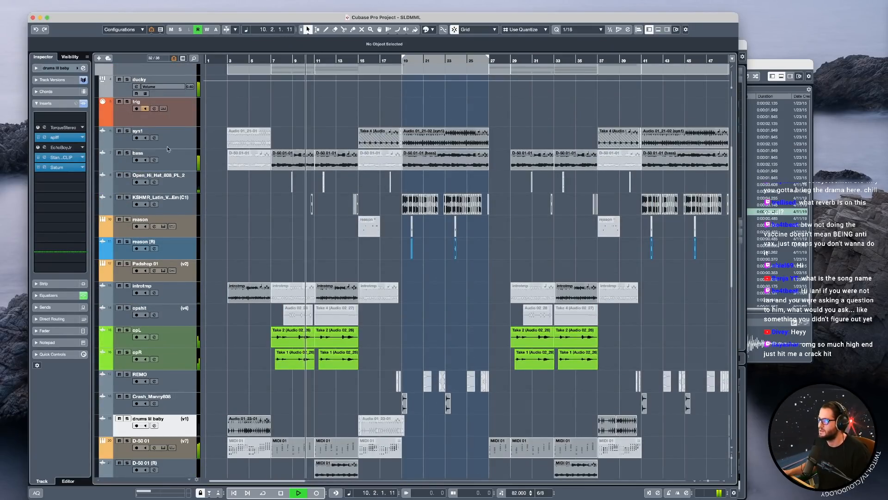
{"action": "left_click", "coordinate": [380, 143]}
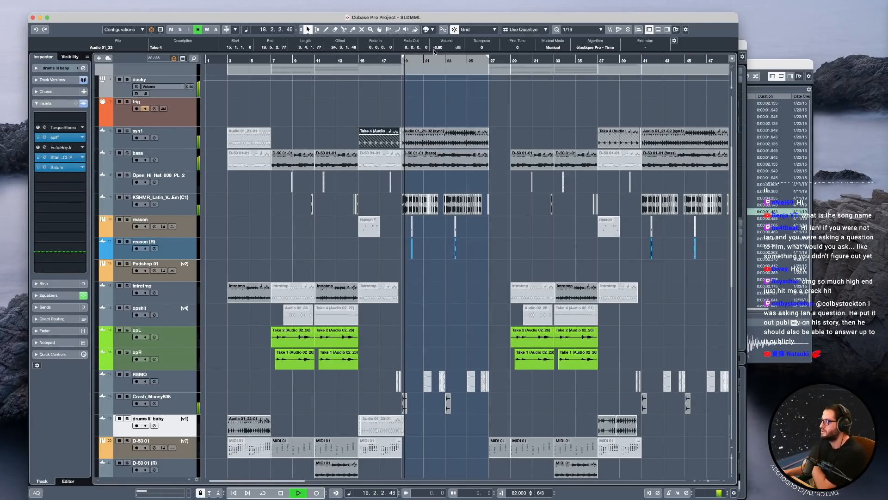
Mute the copy lit 1 and 2 events before bar 23 and the short vocal events around bars 25 to 26, and unmute Audio 06's Take 3.
{"action": "scroll", "coordinate": [400, 182], "scroll_direction": "down", "scroll_amount": 10}
{"action": "left_click_drag", "start_coordinate": [469, 368], "coordinate": [411, 314]}
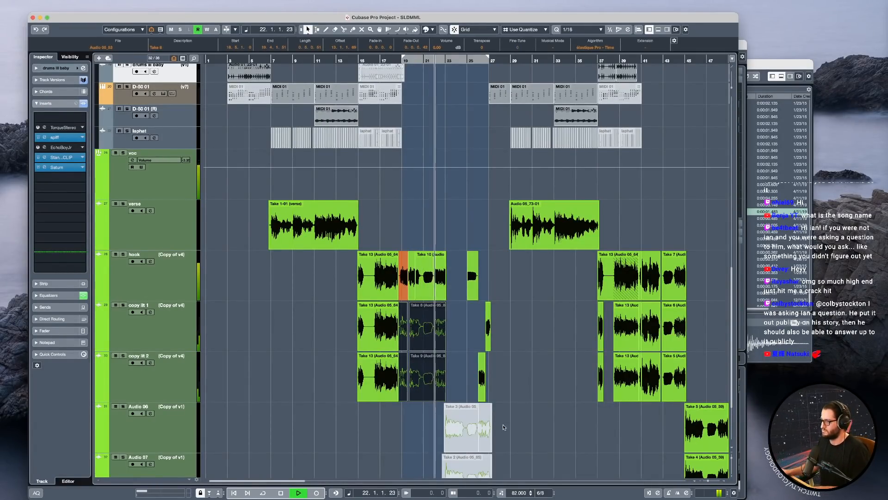
{"action": "left_click_drag", "start_coordinate": [524, 451], "coordinate": [435, 423]}
{"action": "key", "text": "shift+u"}
{"action": "left_click_drag", "start_coordinate": [505, 279], "coordinate": [455, 376]}
{"action": "scroll", "coordinate": [449, 222], "scroll_direction": "down", "scroll_amount": 3}
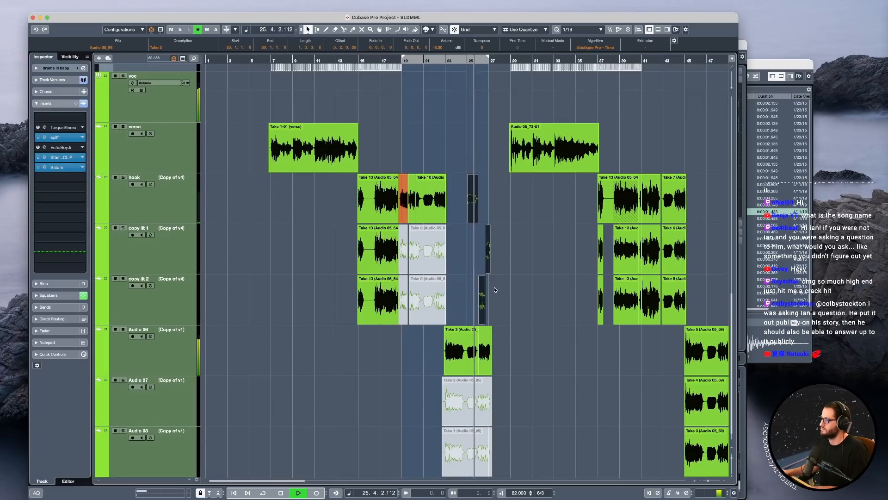
Stop playback and bounce the hook track's Take 5, 7 and 10 events from bar 18 to 23 into one event.
{"action": "scroll", "coordinate": [493, 301], "scroll_direction": "down", "scroll_amount": 1}
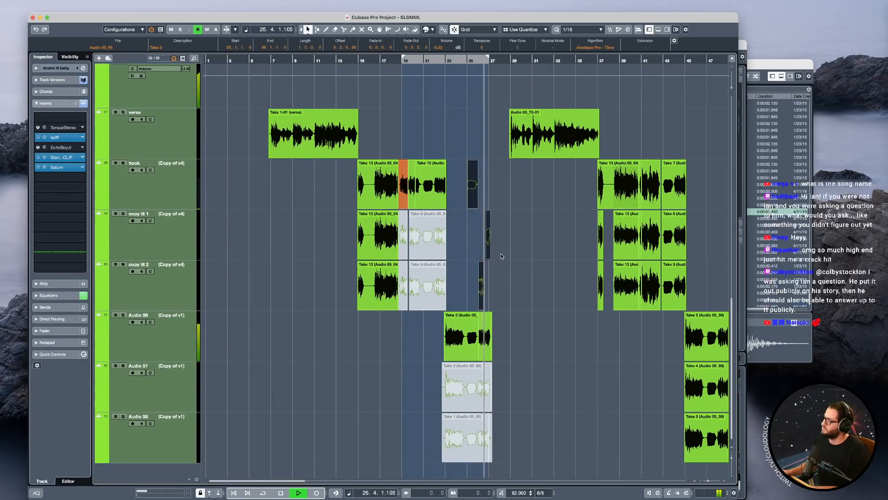
{"action": "key", "text": "space"}
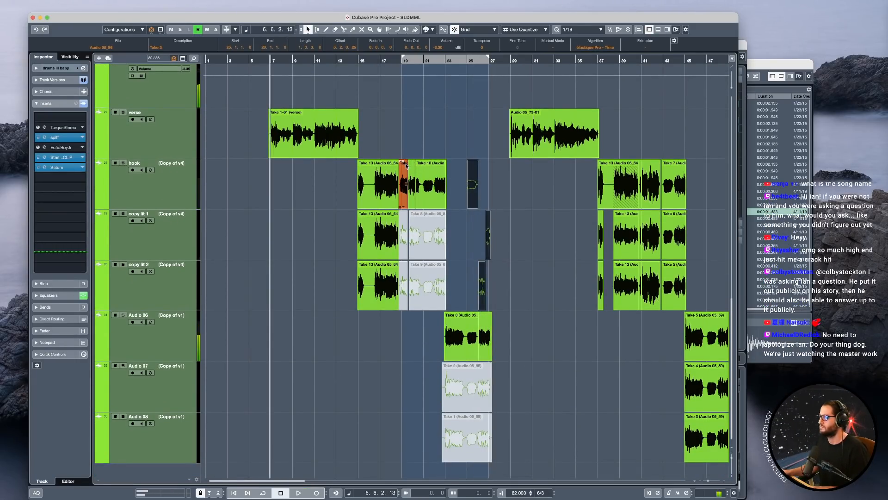
{"action": "left_click", "coordinate": [398, 149]}
{"action": "scroll", "coordinate": [404, 186], "scroll_direction": "up", "scroll_amount": 4}
{"action": "scroll", "coordinate": [430, 195], "scroll_direction": "down", "scroll_amount": 2}
{"action": "left_click_drag", "start_coordinate": [407, 137], "coordinate": [546, 189]}
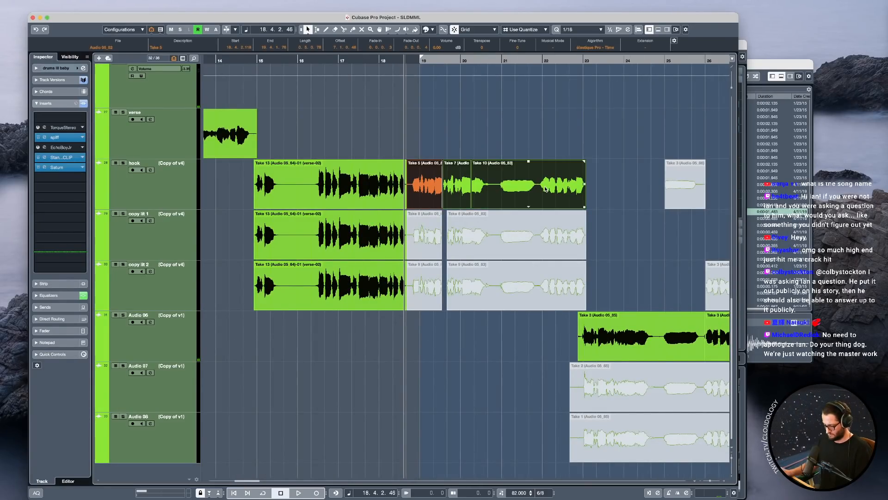
{"action": "key", "text": "b"}
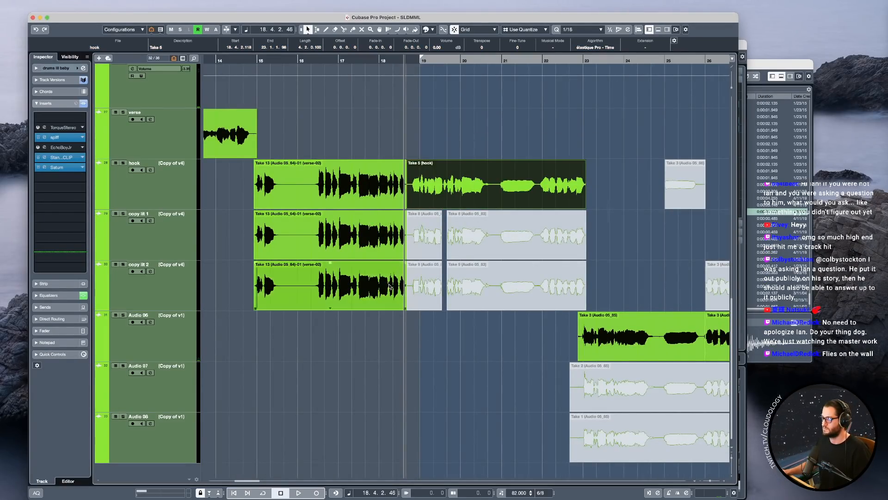
Colour the first verse event and the Take 13 events at bar 15 on hook, copy lit 1 and copy lit 2 blue.
{"action": "scroll", "coordinate": [546, 187], "scroll_direction": "down", "scroll_amount": 5}
{"action": "left_click_drag", "start_coordinate": [416, 334], "coordinate": [316, 133]}
{"action": "scroll", "coordinate": [407, 203], "scroll_direction": "up", "scroll_amount": 3}
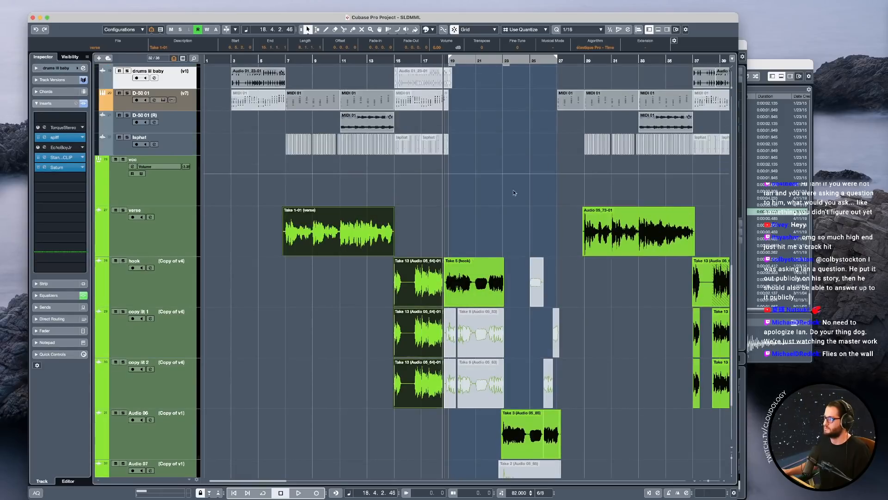
{"action": "left_click", "coordinate": [433, 30]}
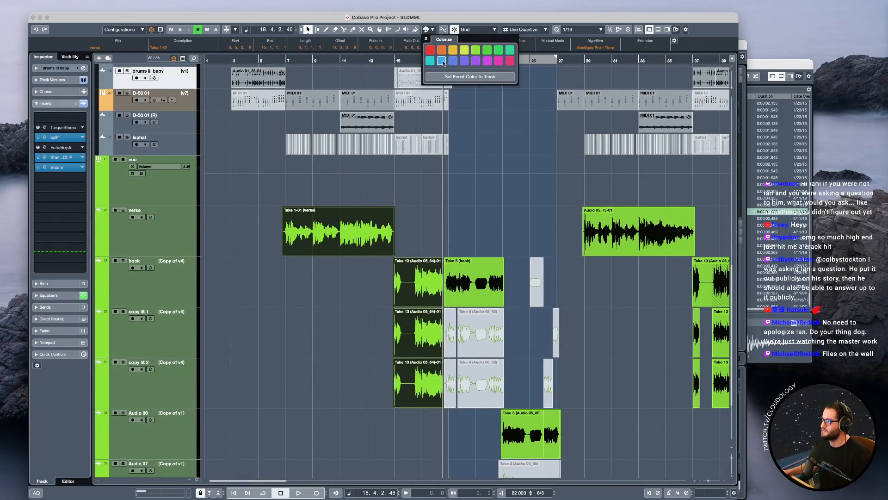
{"action": "left_click", "coordinate": [442, 61]}
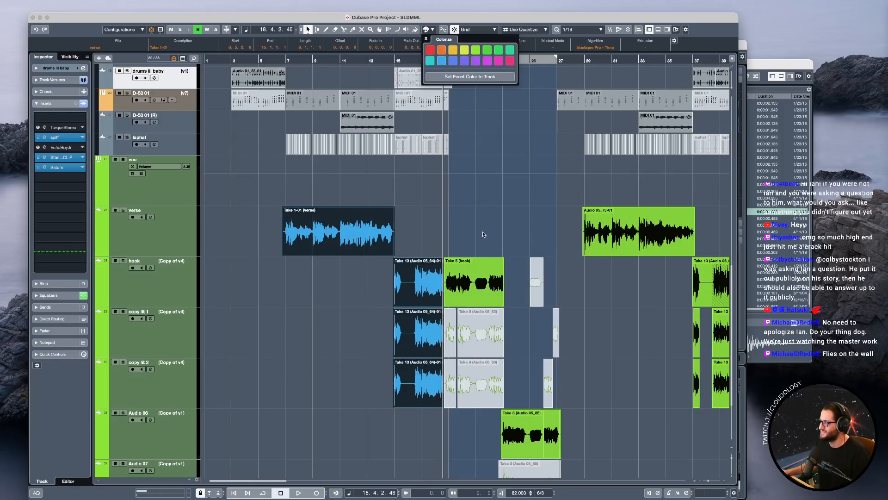
{"action": "left_click", "coordinate": [447, 235]}
Select the bounced Take 5 event on the hook track and audition it from its start in bar 18.
{"action": "scroll", "coordinate": [457, 251], "scroll_direction": "up", "scroll_amount": 2}
{"action": "left_click", "coordinate": [126, 292]}
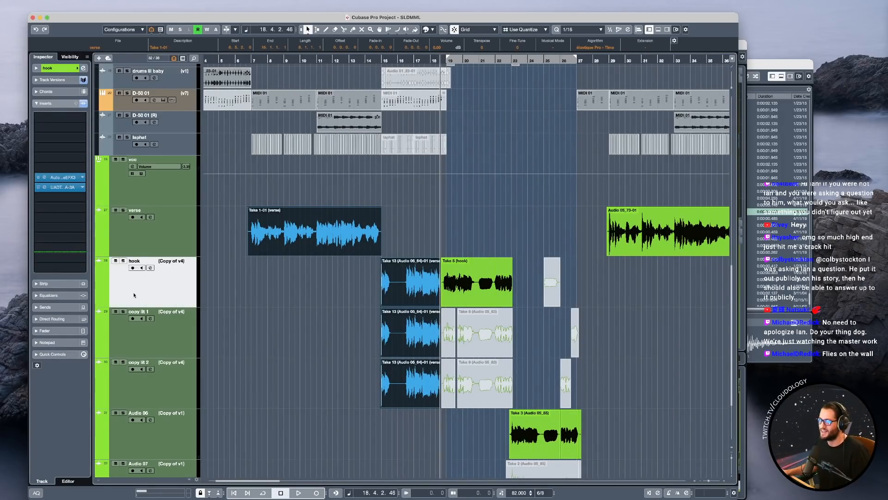
{"action": "left_click", "coordinate": [485, 273]}
{"action": "scroll", "coordinate": [468, 275], "scroll_direction": "right", "scroll_amount": 3}
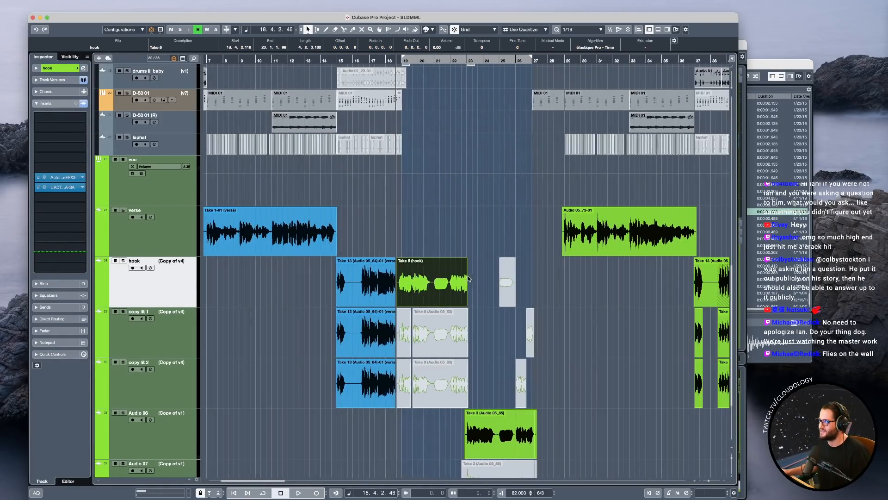
{"action": "scroll", "coordinate": [436, 296], "scroll_direction": "up", "scroll_amount": 2}
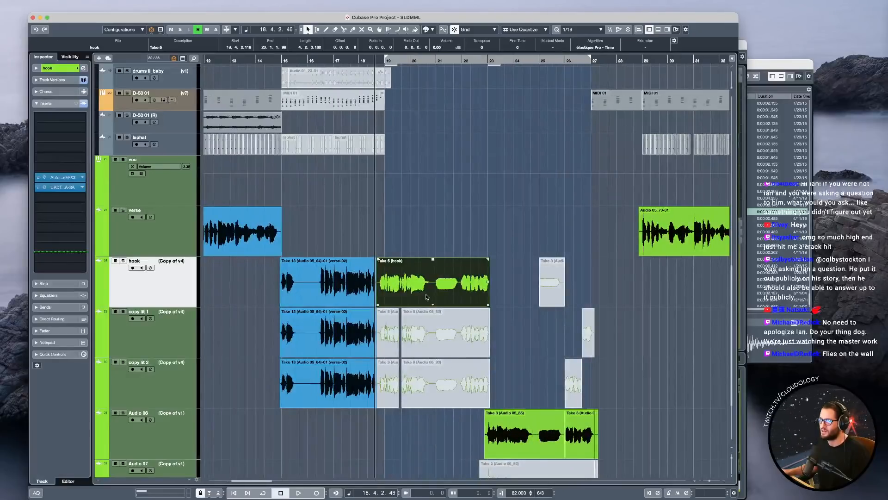
{"action": "key", "text": "space"}
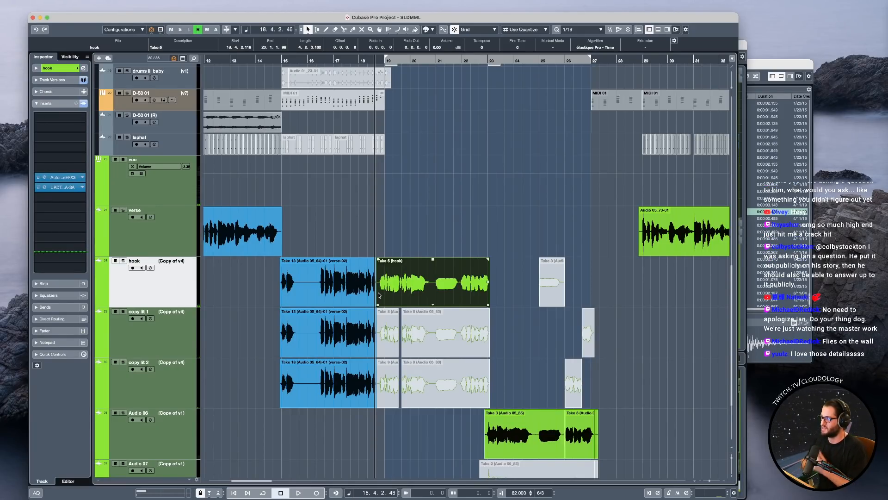
{"action": "scroll", "coordinate": [394, 287], "scroll_direction": "up", "scroll_amount": 5}
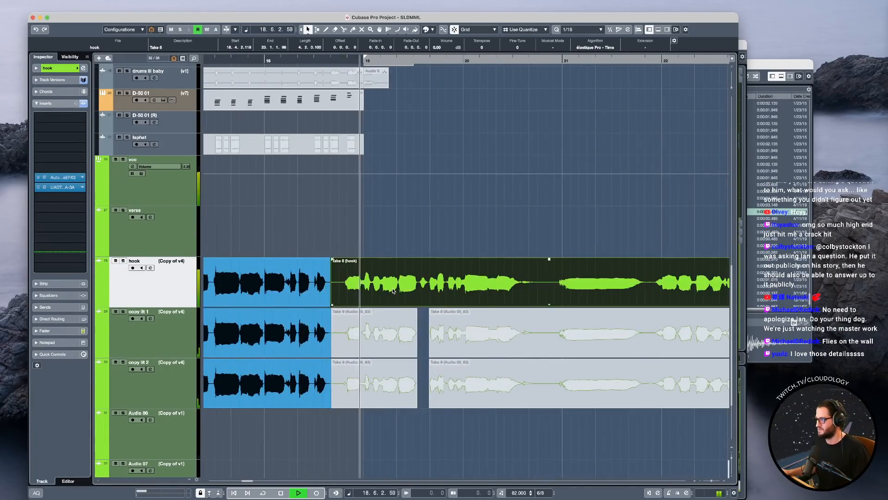
{"action": "scroll", "coordinate": [394, 287], "scroll_direction": "down", "scroll_amount": 5}
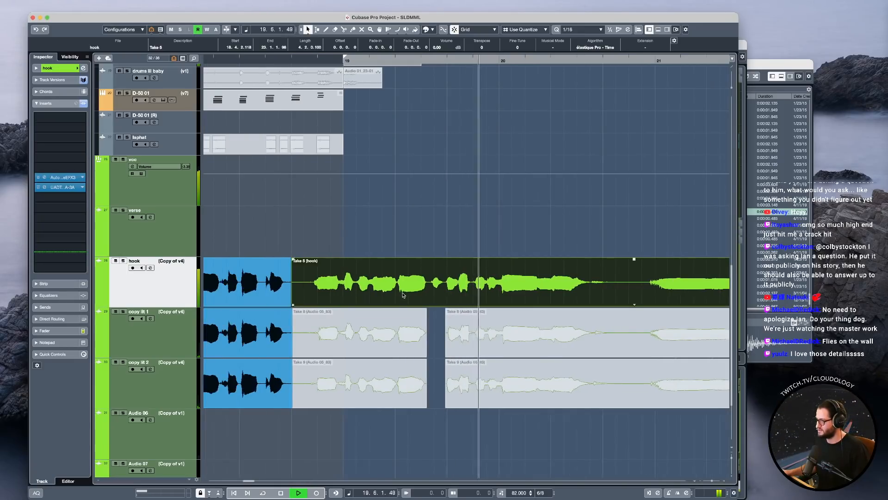
{"action": "key", "text": "space"}
{"action": "scroll", "coordinate": [573, 290], "scroll_direction": "down", "scroll_amount": 4}
{"action": "scroll", "coordinate": [561, 291], "scroll_direction": "up", "scroll_amount": 3}
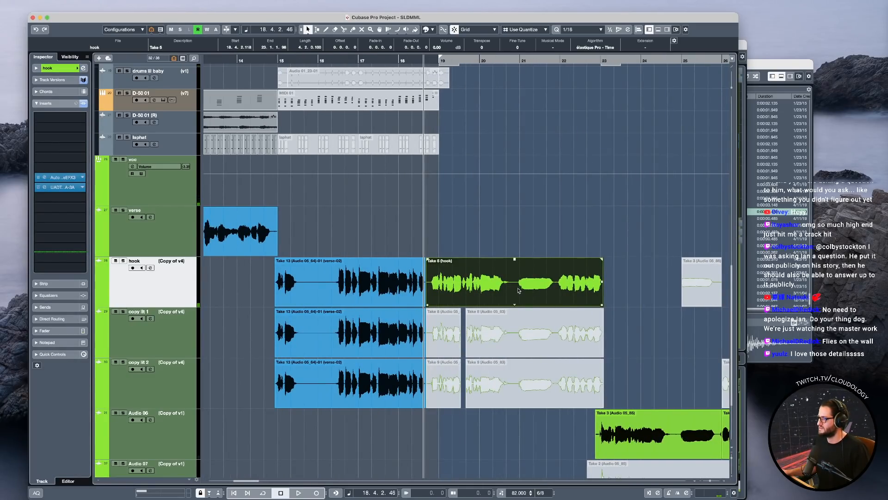
Apply the Melodyne extension to the hook track's Take 5 event and enlarge the Melodyne editor window.
{"action": "scroll", "coordinate": [513, 289], "scroll_direction": "up", "scroll_amount": 2}
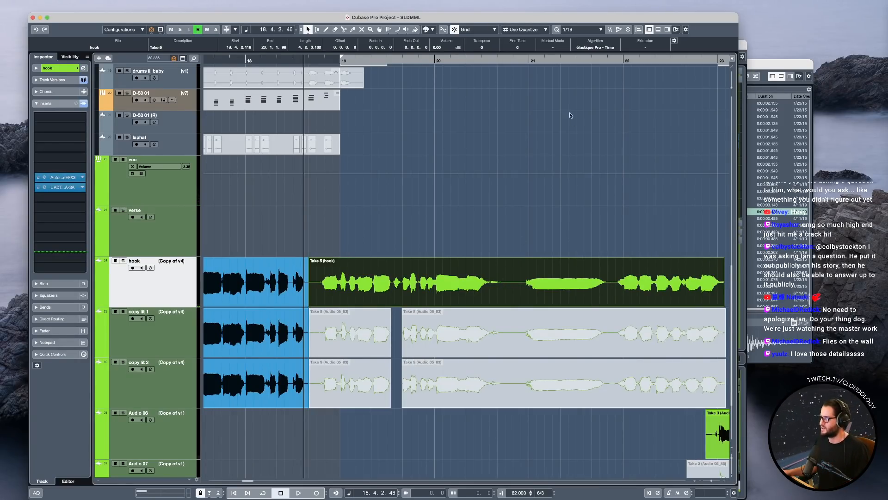
{"action": "left_click", "coordinate": [645, 48]}
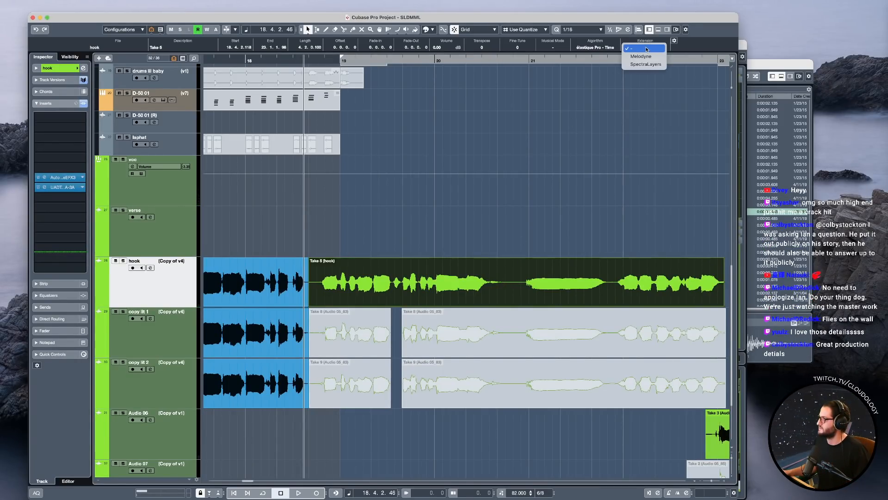
{"action": "left_click", "coordinate": [643, 56]}
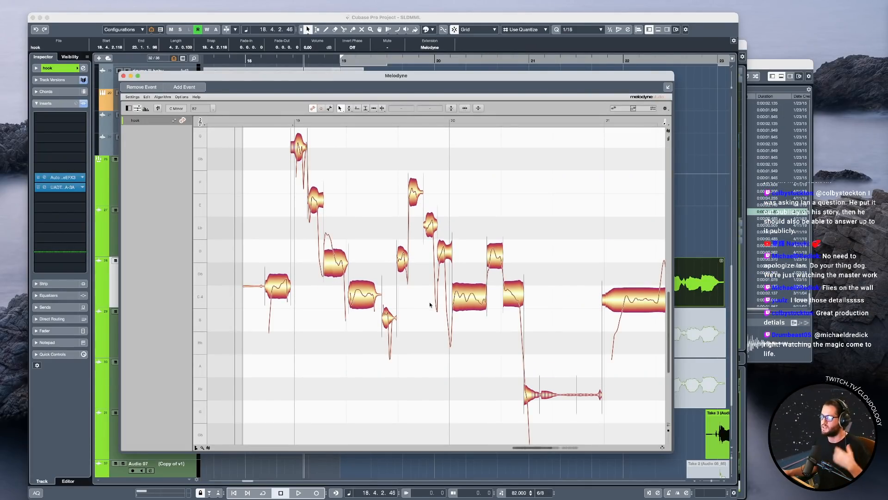
{"action": "left_click_drag", "start_coordinate": [671, 450], "coordinate": [743, 497]}
{"action": "left_click_drag", "start_coordinate": [596, 448], "coordinate": [567, 416]}
{"action": "left_click_drag", "start_coordinate": [488, 386], "coordinate": [456, 334]}
Split the third of the descending notes just after bar 19 into two separate notes.
{"action": "left_click_drag", "start_coordinate": [390, 272], "coordinate": [413, 263]}
{"action": "left_click", "coordinate": [372, 274]}
{"action": "key", "text": "F6"}
{"action": "double_click", "coordinate": [374, 279]}
{"action": "key", "text": "F1"}
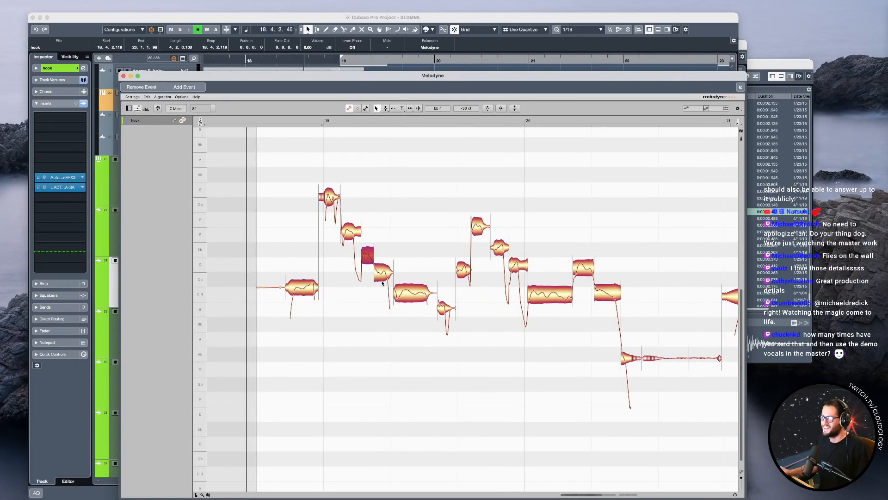
{"action": "left_click_drag", "start_coordinate": [519, 371], "coordinate": [503, 369]}
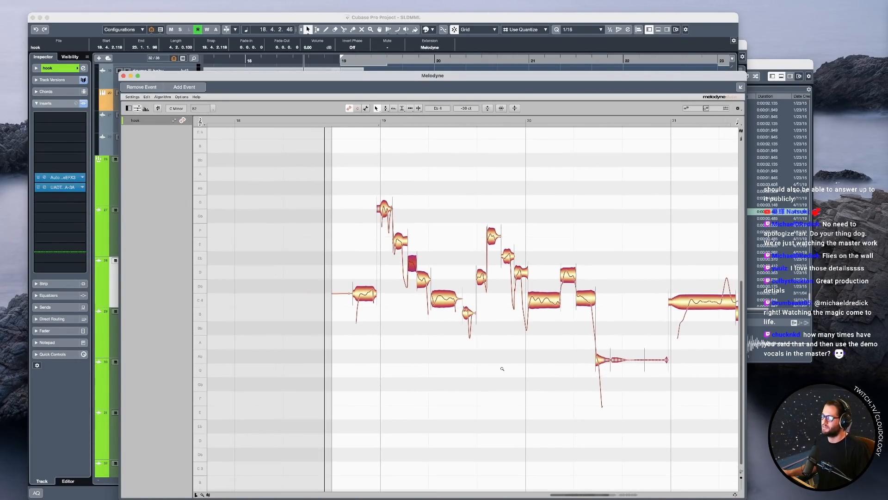
{"action": "key", "text": "super+a"}
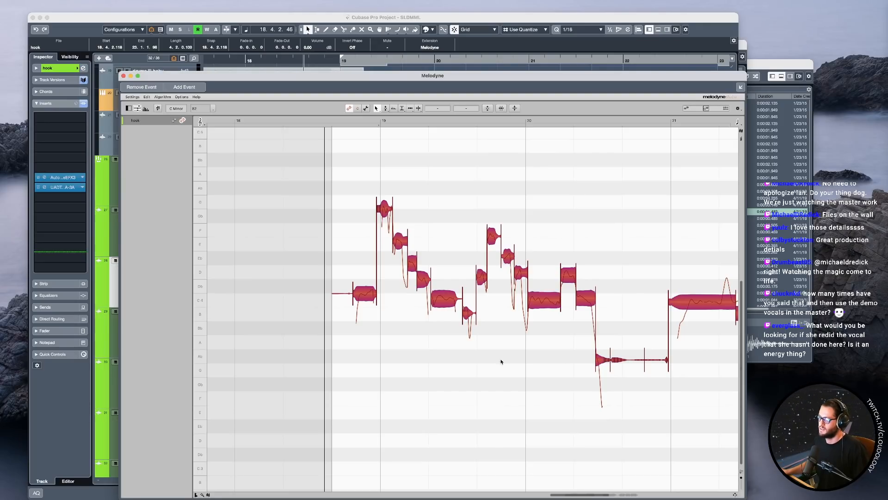
{"action": "left_click", "coordinate": [426, 366]}
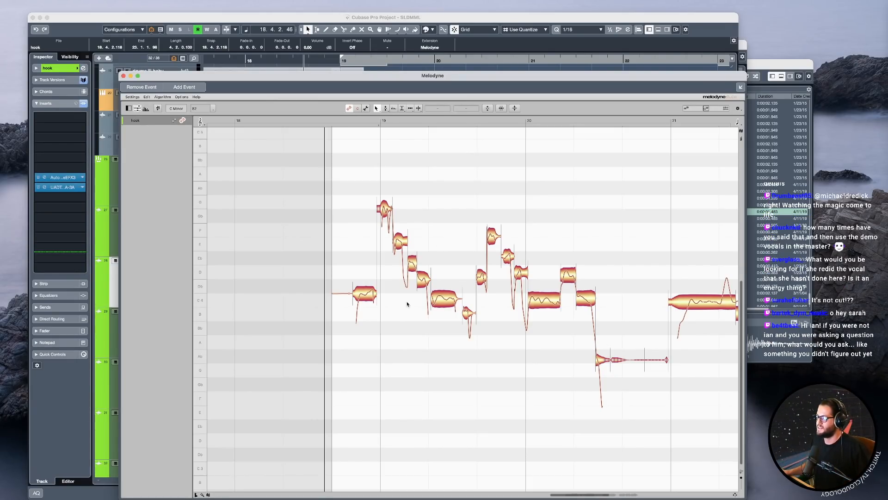
Split the low tail off the second descending note just after bar 19.
{"action": "left_click_drag", "start_coordinate": [407, 249], "coordinate": [405, 250]}
{"action": "key", "text": "super+z"}
{"action": "scroll", "coordinate": [436, 237], "scroll_direction": "up", "scroll_amount": 4}
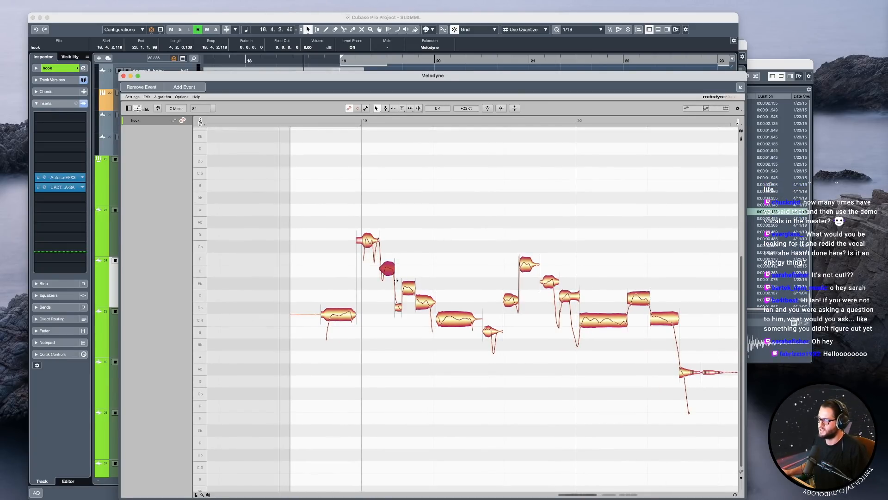
Reposition the Melodyne window so that the whole editor fits on screen with the hook phrase in view.
{"action": "scroll", "coordinate": [480, 356], "scroll_direction": "down", "scroll_amount": 4}
{"action": "left_click_drag", "start_coordinate": [481, 366], "coordinate": [536, 385]}
{"action": "left_click_drag", "start_coordinate": [455, 348], "coordinate": [398, 319]}
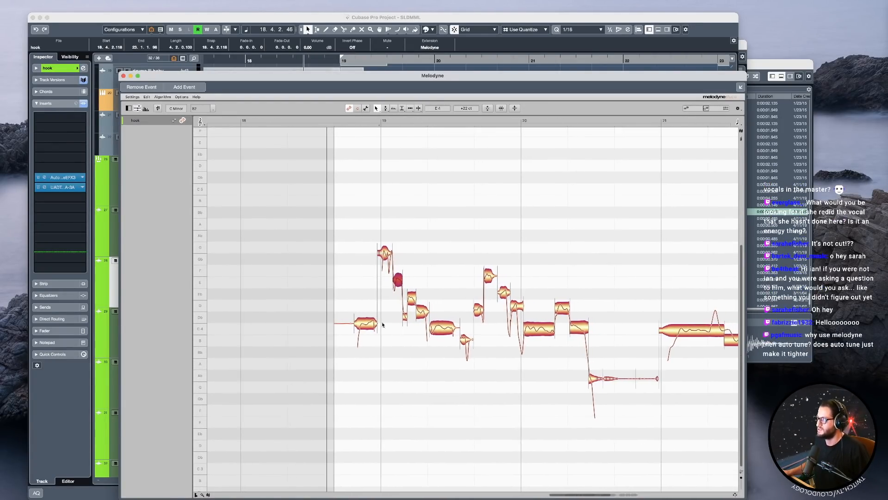
{"action": "scroll", "coordinate": [437, 327], "scroll_direction": "up", "scroll_amount": 4}
{"action": "left_click_drag", "start_coordinate": [480, 379], "coordinate": [394, 350]}
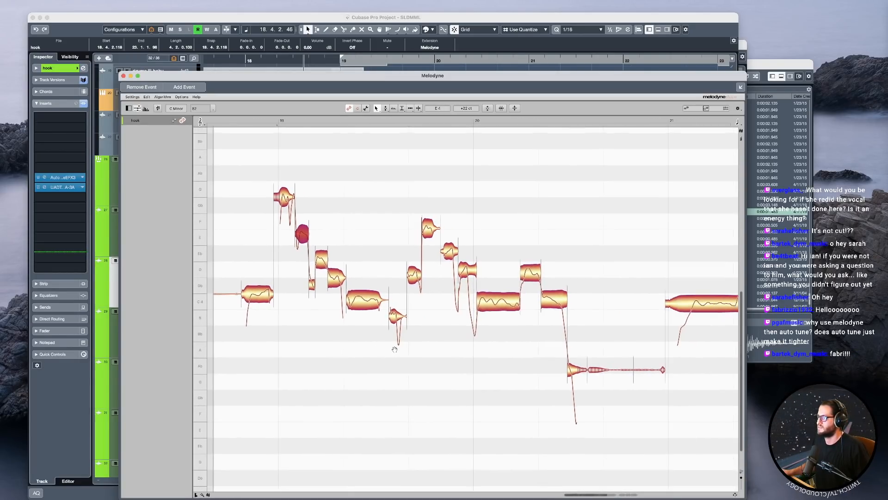
{"action": "left_click_drag", "start_coordinate": [415, 79], "coordinate": [459, 50]}
{"action": "left_click_drag", "start_coordinate": [418, 305], "coordinate": [443, 231]}
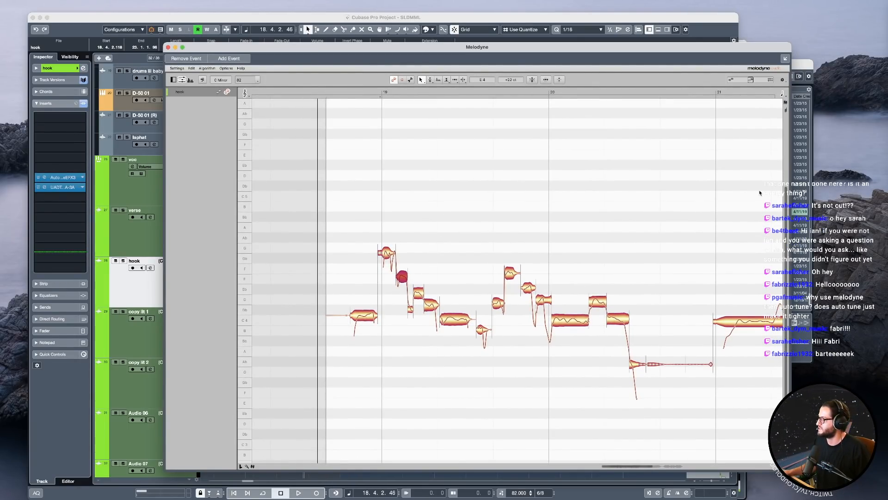
{"action": "left_click_drag", "start_coordinate": [359, 46], "coordinate": [343, 61]}
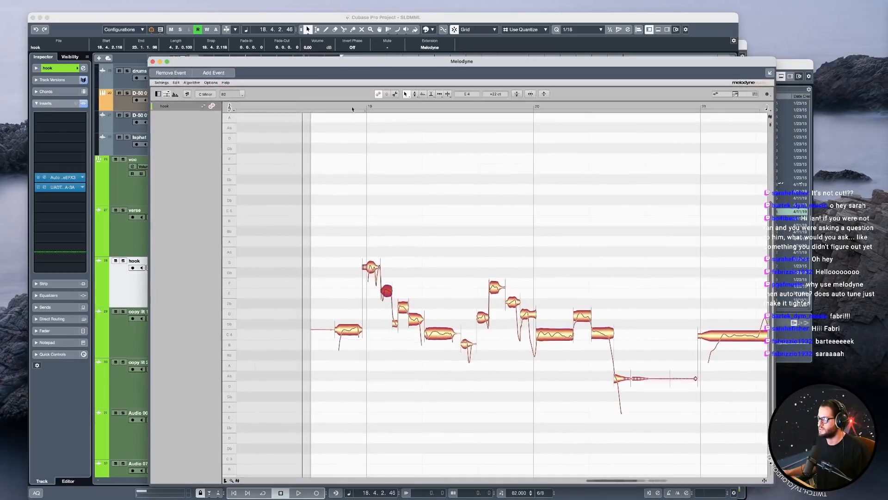
{"action": "left_click_drag", "start_coordinate": [351, 231], "coordinate": [352, 238]}
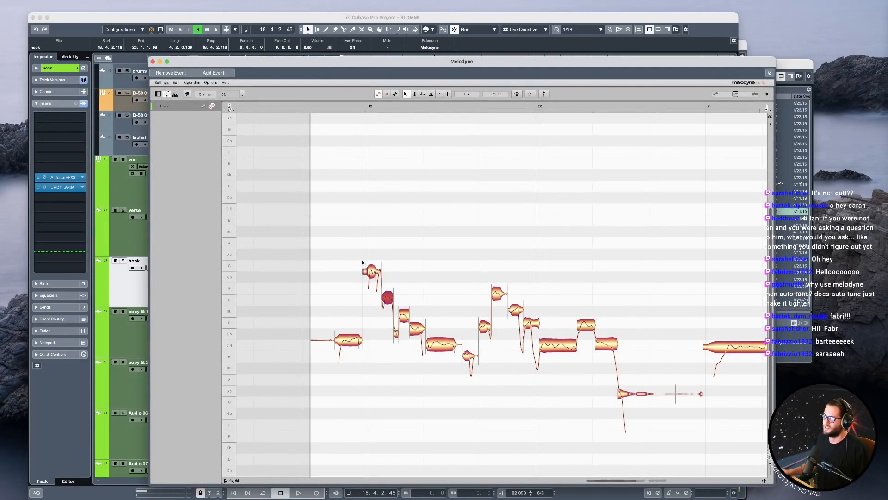
Play the lead-in to the hook event from the middle of bar 18, and try raising its first note to Db4.
{"action": "left_click", "coordinate": [276, 107]}
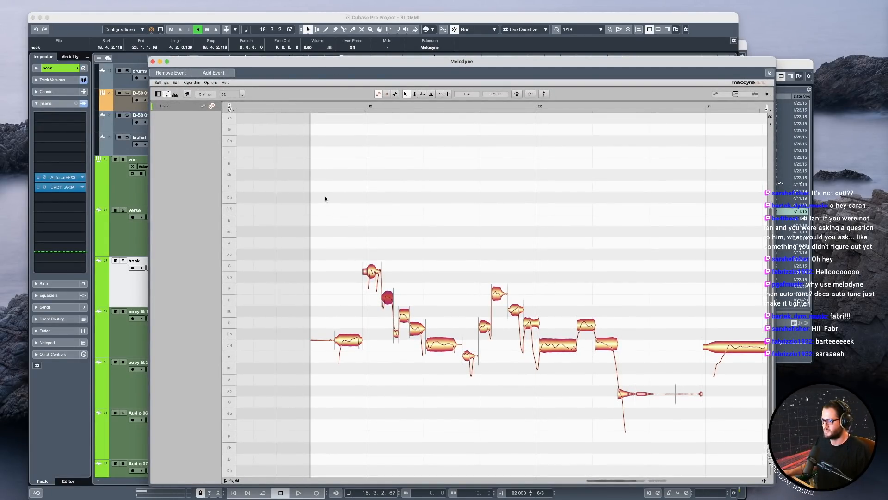
{"action": "key", "text": "space"}
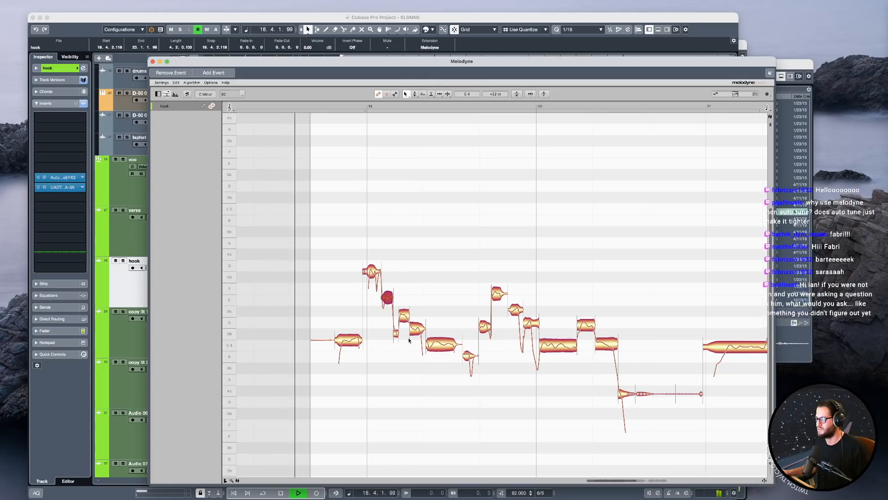
{"action": "key", "text": "space"}
{"action": "left_click_drag", "start_coordinate": [351, 341], "coordinate": [350, 336]}
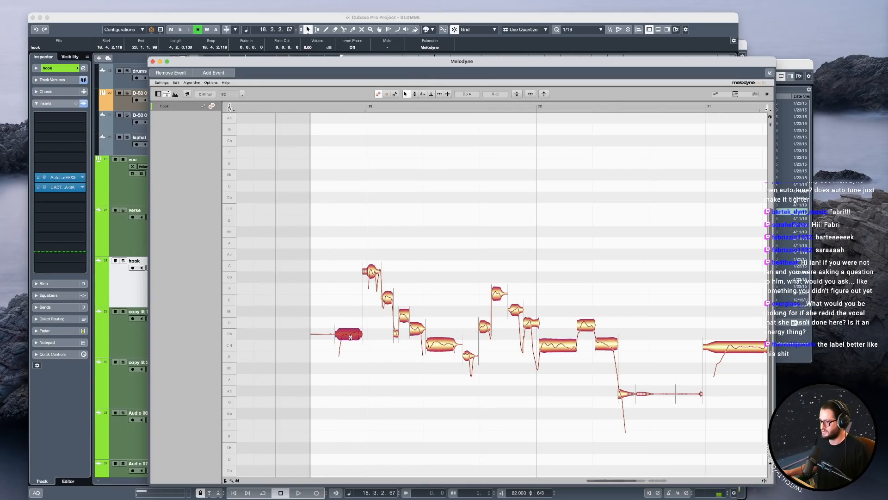
Bypass the Auto-Tune EFX3 insert on the hook track and play the start of the Take 5 event.
{"action": "left_click", "coordinate": [133, 288]}
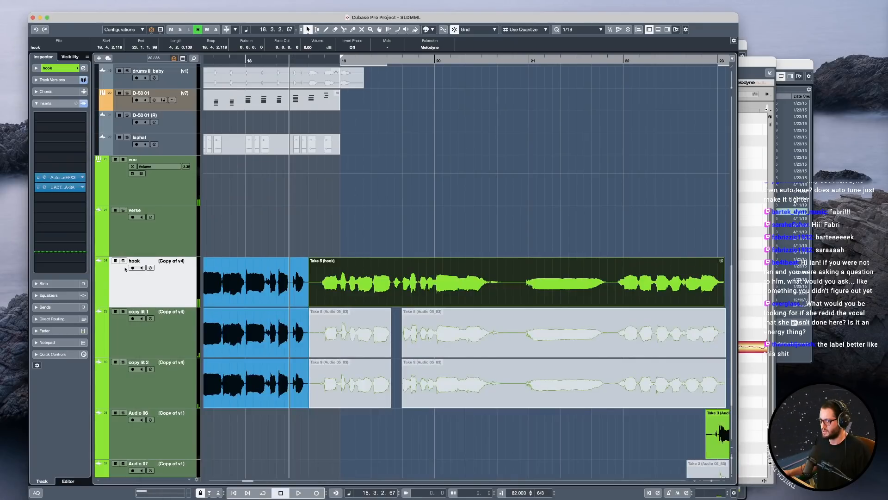
{"action": "left_click", "coordinate": [39, 178]}
{"action": "key", "text": "space"}
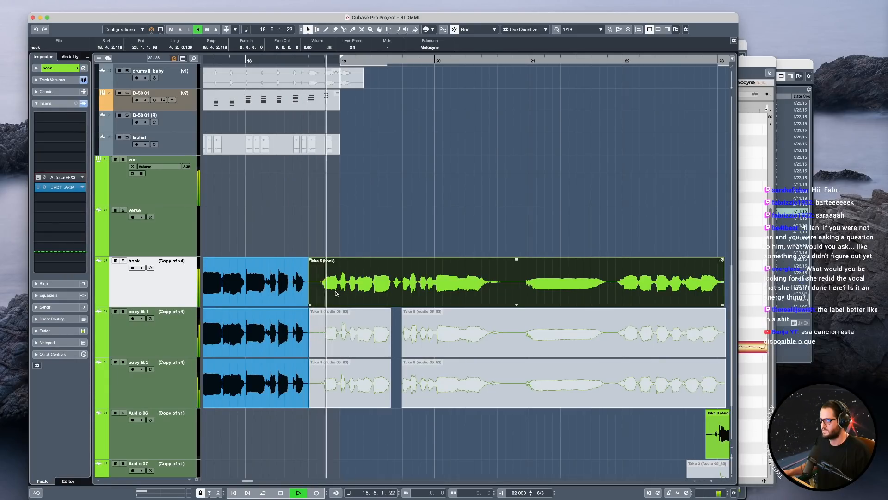
{"action": "key", "text": "space"}
Return to the Melodyne editor, lower the first hook note to C4 and place the playhead at the event's start.
{"action": "left_click", "coordinate": [762, 76]}
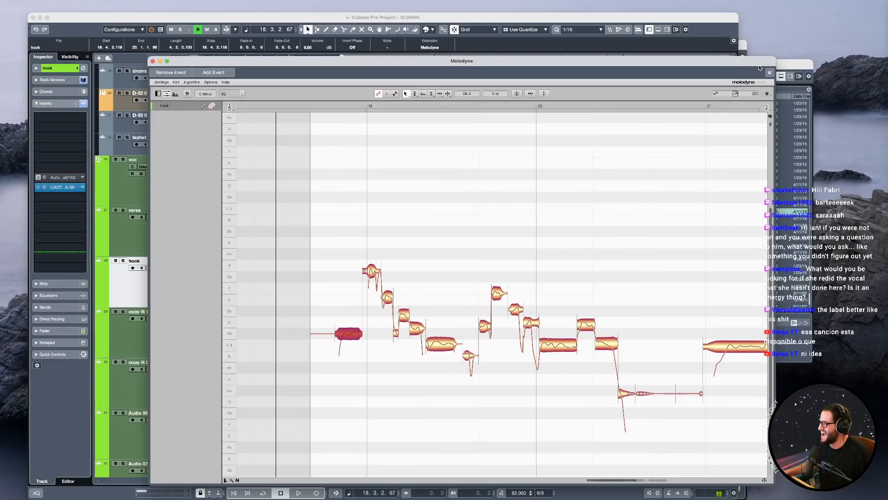
{"action": "left_click_drag", "start_coordinate": [351, 336], "coordinate": [353, 344]}
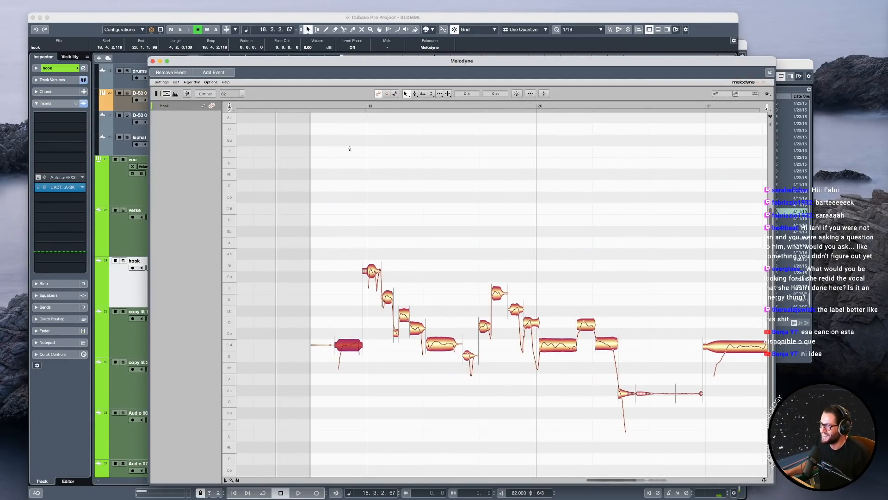
{"action": "left_click", "coordinate": [310, 105]}
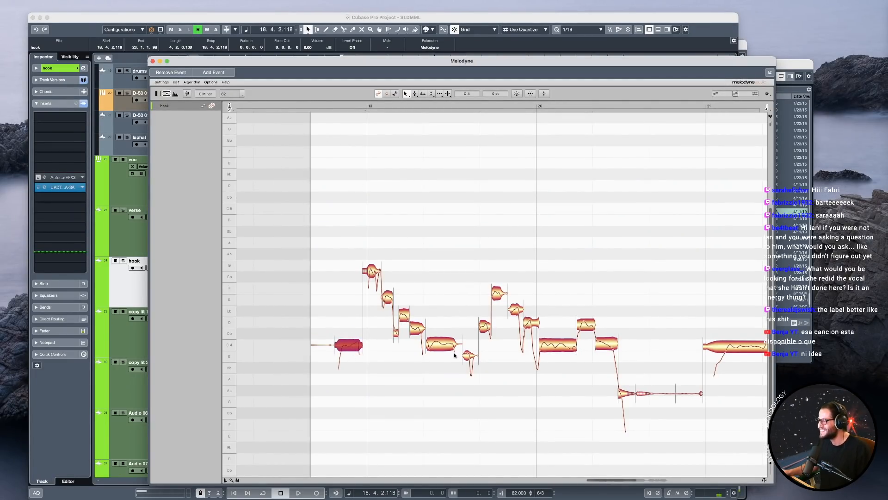
Split off the falling tail of the last note before bar 20 with the Note Separation tool.
{"action": "scroll", "coordinate": [527, 335], "scroll_direction": "up", "scroll_amount": 2}
{"action": "key", "text": "F6"}
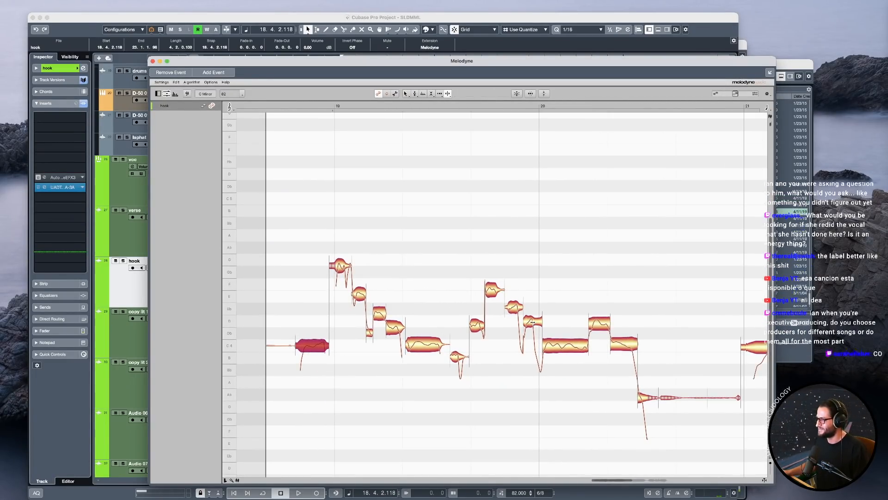
{"action": "double_click", "coordinate": [532, 322]}
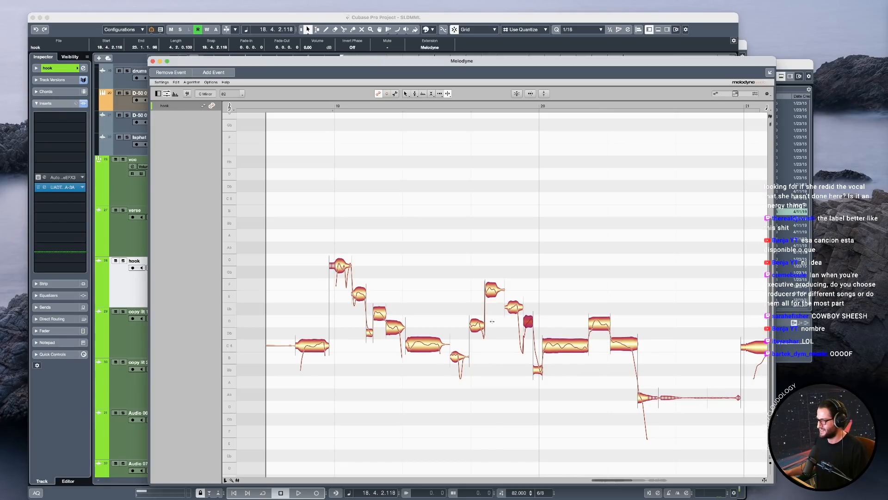
{"action": "left_click", "coordinate": [498, 292]}
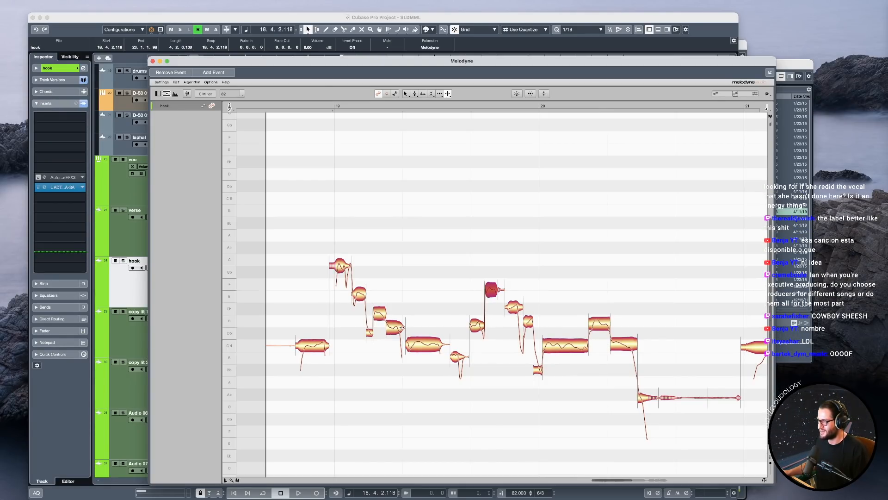
Play the long C4 note at bar 21, starting playback just before the bar.
{"action": "left_click_drag", "start_coordinate": [516, 391], "coordinate": [399, 353]}
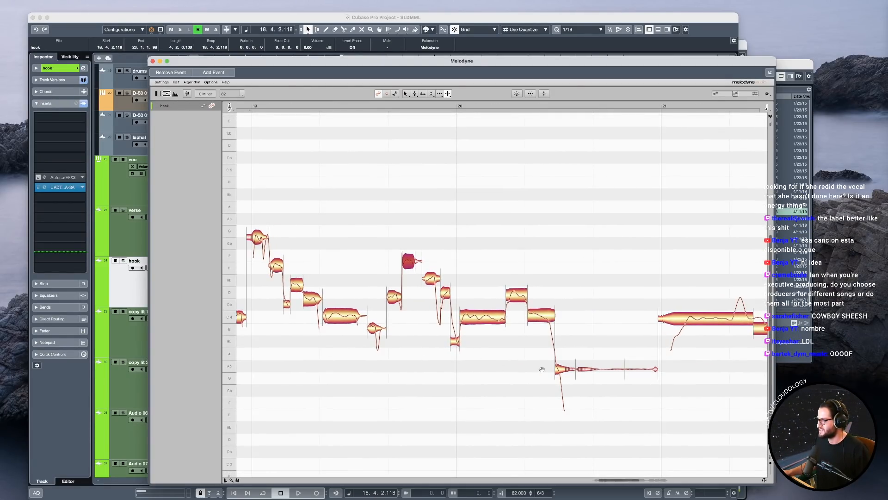
{"action": "left_click_drag", "start_coordinate": [525, 369], "coordinate": [341, 355]}
{"action": "left_click", "coordinate": [552, 309]}
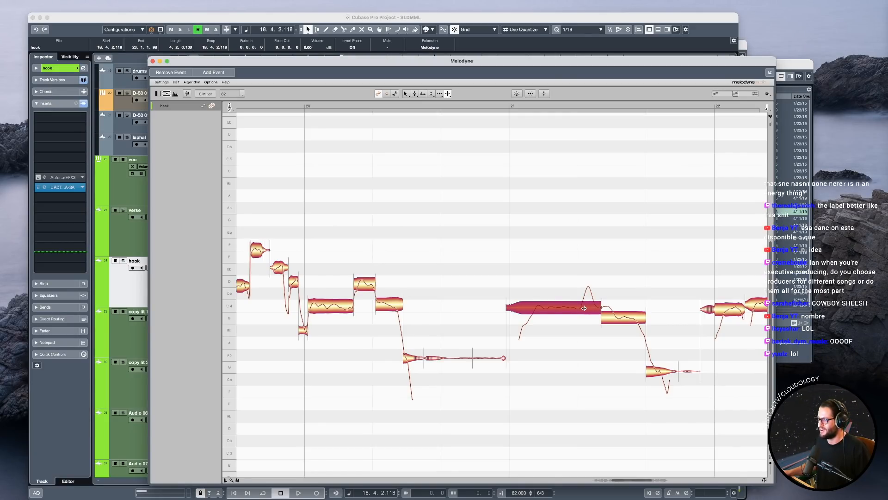
{"action": "key", "text": "space"}
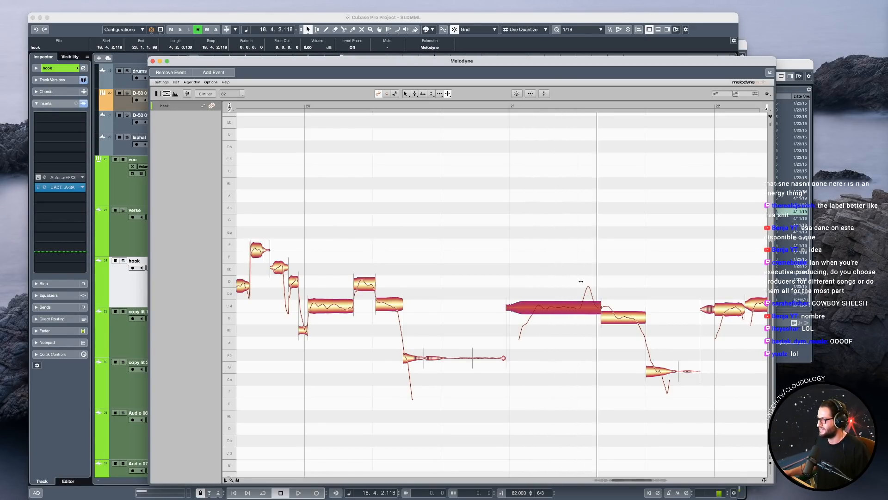
{"action": "left_click", "coordinate": [496, 107]}
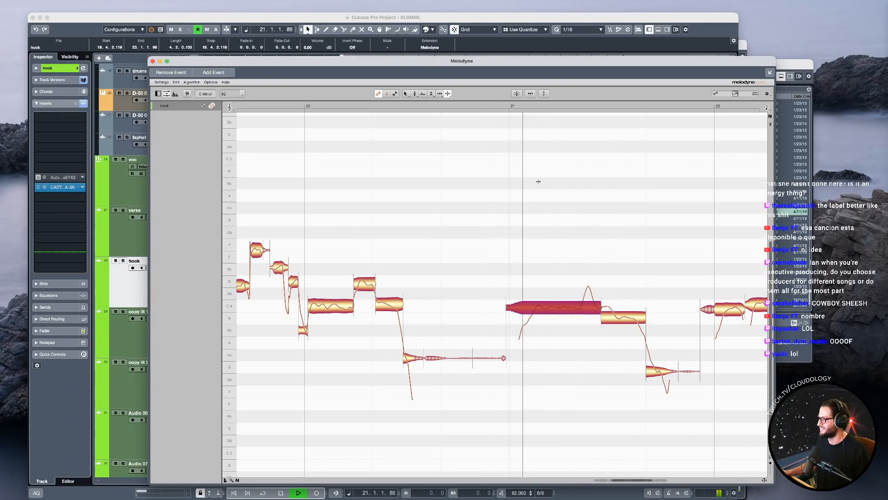
Separate the long C4 note at bar 21 into four segments and shift its boundary with the following note slightly right.
{"action": "key", "text": "super+z"}
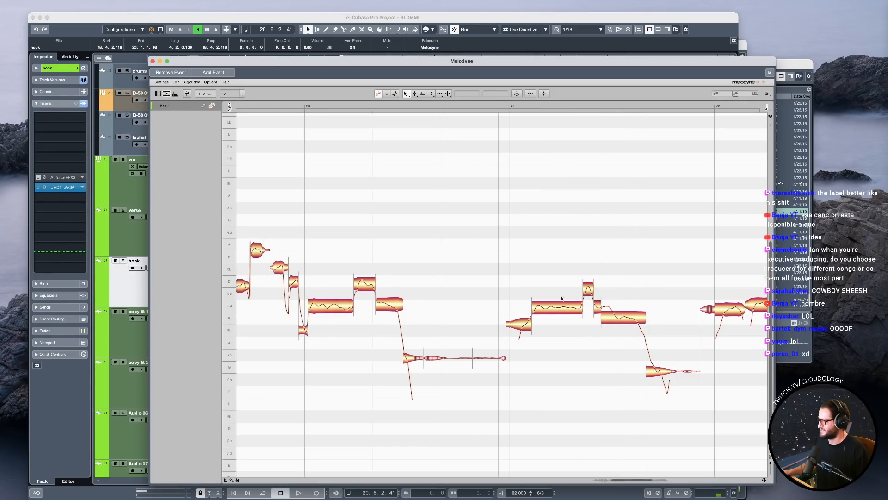
{"action": "key", "text": "F6"}
{"action": "double_click", "coordinate": [614, 320]}
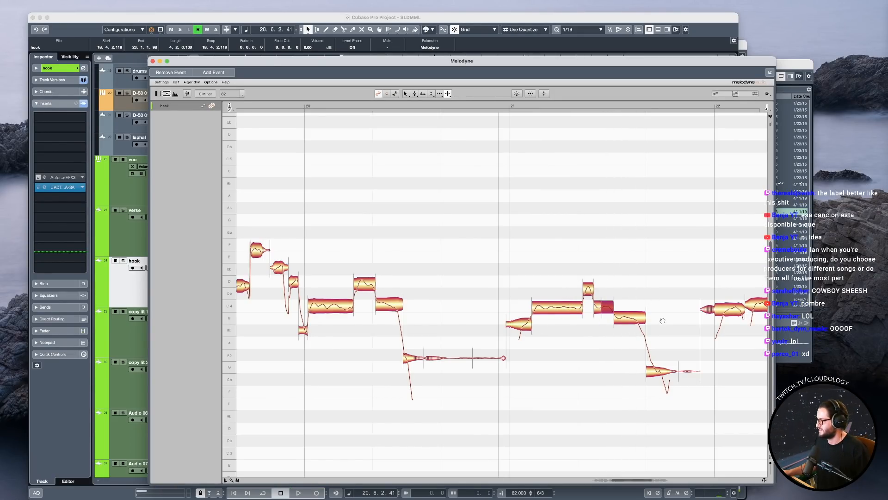
Adjust the boundaries around the first C4 note of bar 22 and split off the short low note that follows it.
{"action": "scroll", "coordinate": [663, 321], "scroll_direction": "right", "scroll_amount": 3}
{"action": "double_click", "coordinate": [683, 311]}
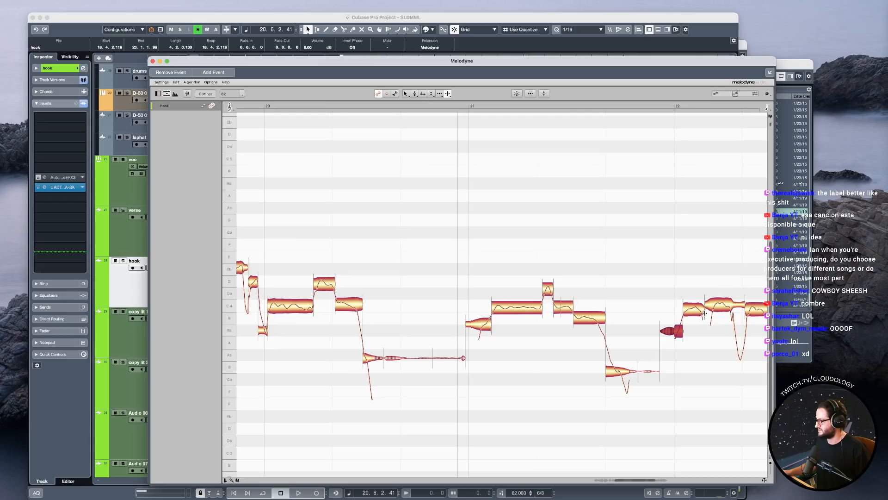
{"action": "left_click", "coordinate": [704, 309]}
{"action": "double_click", "coordinate": [700, 309]}
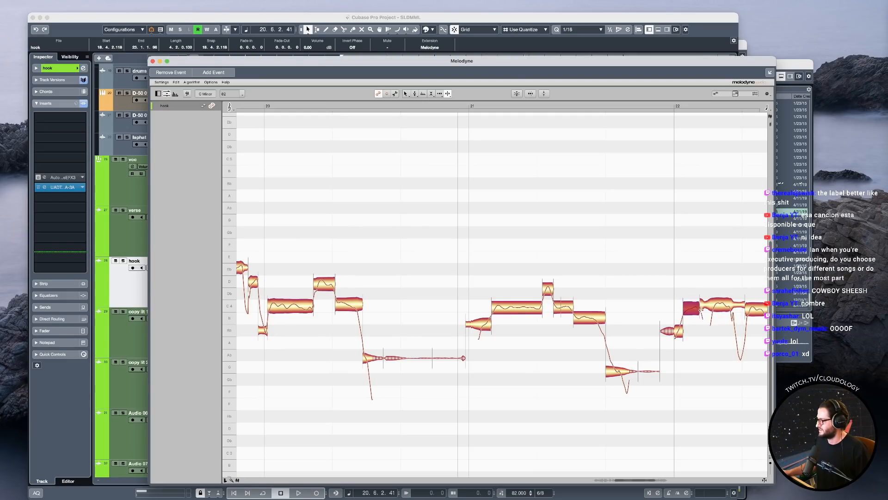
{"action": "double_click", "coordinate": [713, 308]}
{"action": "left_click_drag", "start_coordinate": [715, 359], "coordinate": [615, 361]}
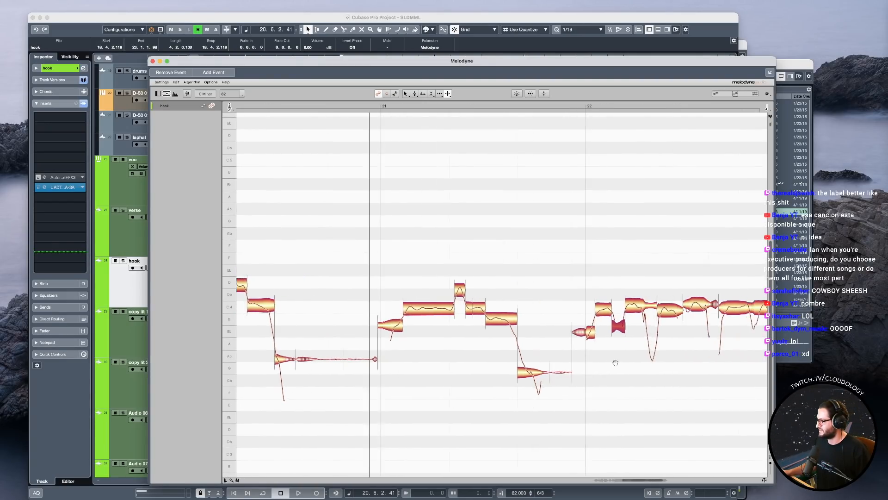
Separate the deep pitch dip after the second C4 note of bar 22 and the short transition ending the third.
{"action": "double_click", "coordinate": [633, 305]}
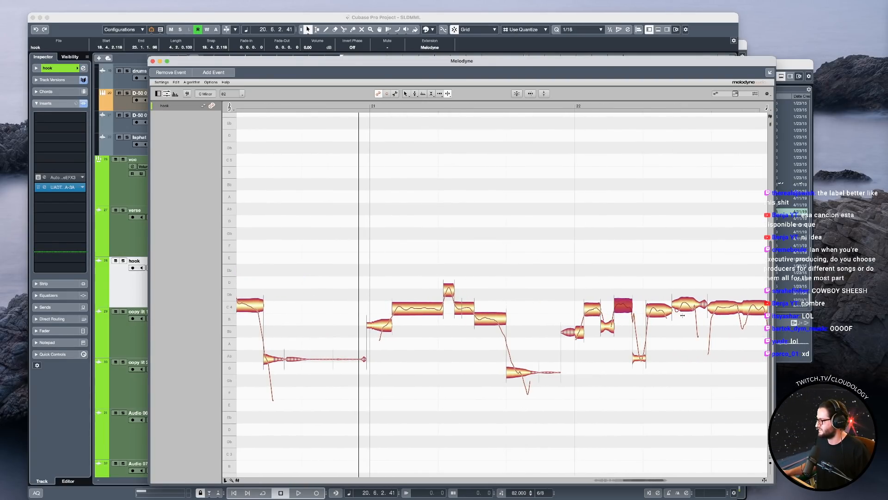
{"action": "double_click", "coordinate": [666, 313]}
{"action": "left_click_drag", "start_coordinate": [672, 311], "coordinate": [678, 313]}
{"action": "left_click_drag", "start_coordinate": [709, 338], "coordinate": [591, 337]}
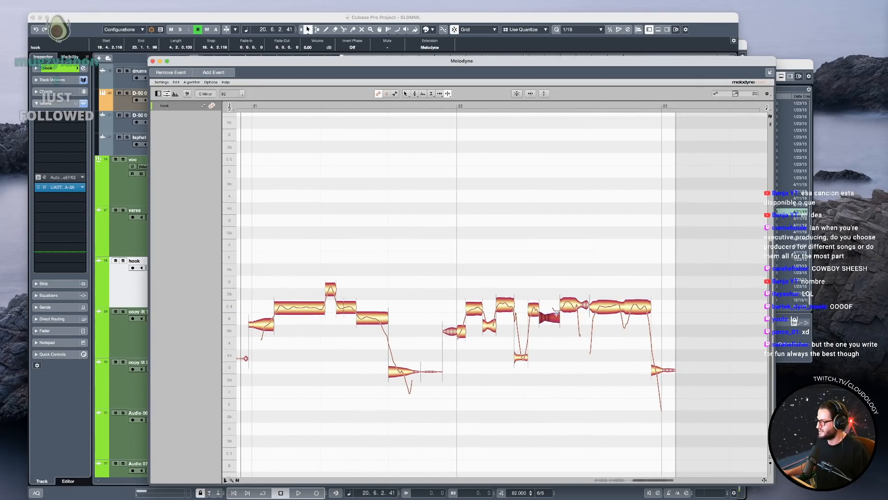
{"action": "left_click", "coordinate": [579, 306], "text": "shift"}
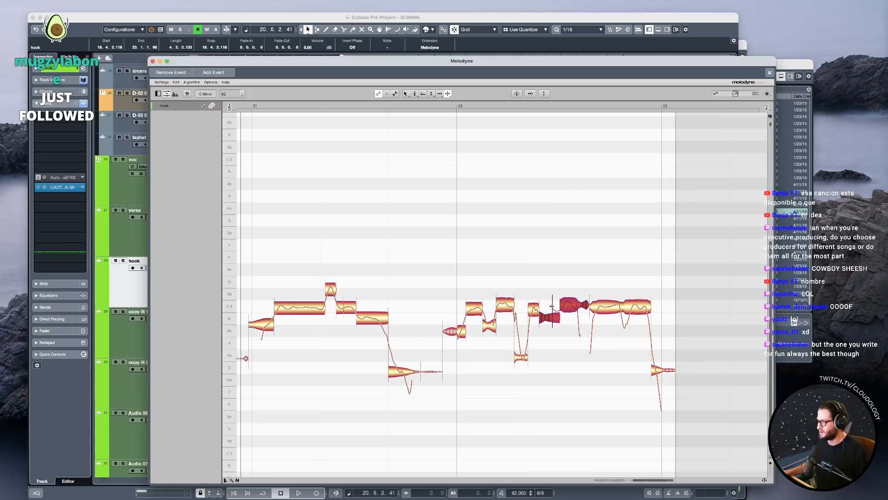
{"action": "key", "text": "super+z"}
{"action": "double_click", "coordinate": [552, 297]}
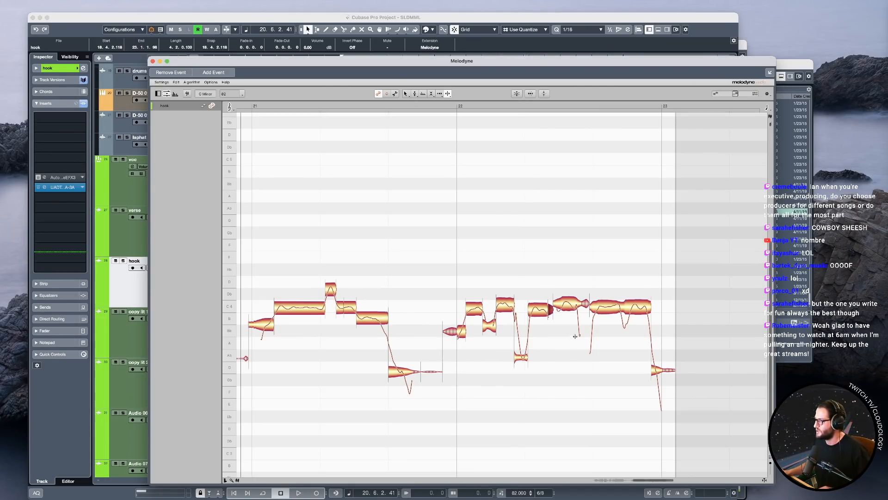
Split the falling tail and the short dip away from the last sustained C4 notes before bar 23.
{"action": "double_click", "coordinate": [578, 306]}
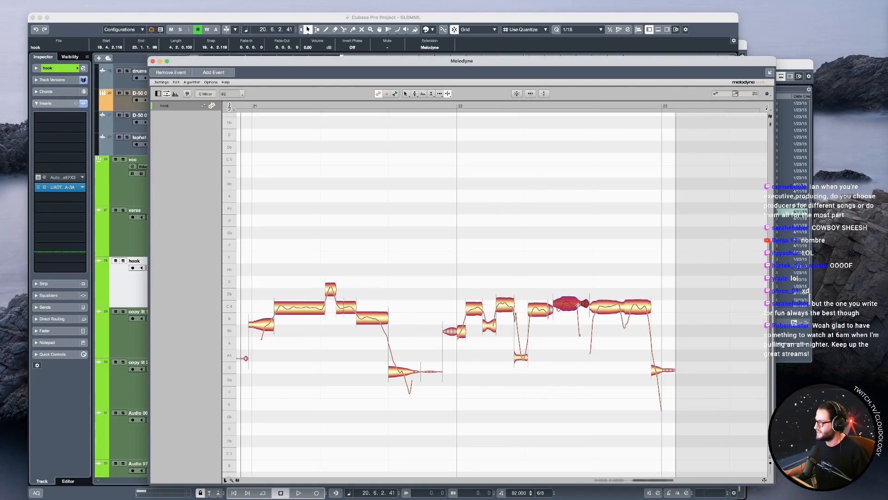
{"action": "left_click_drag", "start_coordinate": [589, 314], "coordinate": [595, 313]}
{"action": "double_click", "coordinate": [621, 308]}
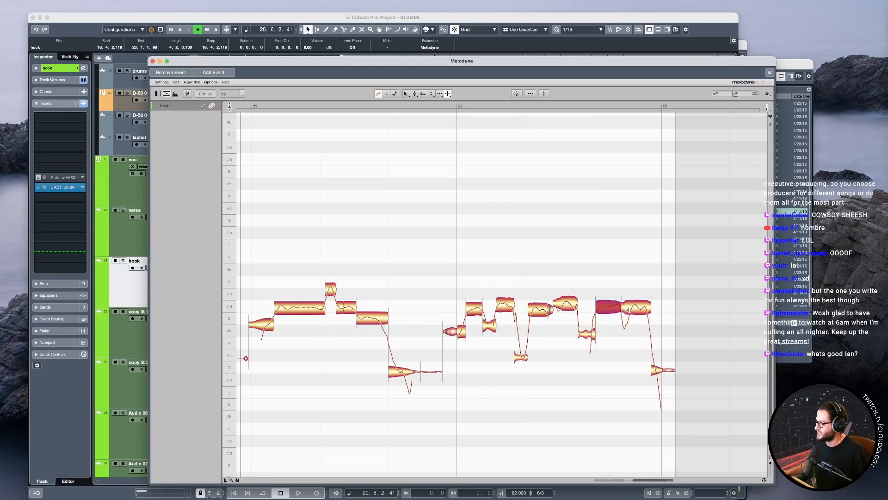
{"action": "double_click", "coordinate": [629, 309]}
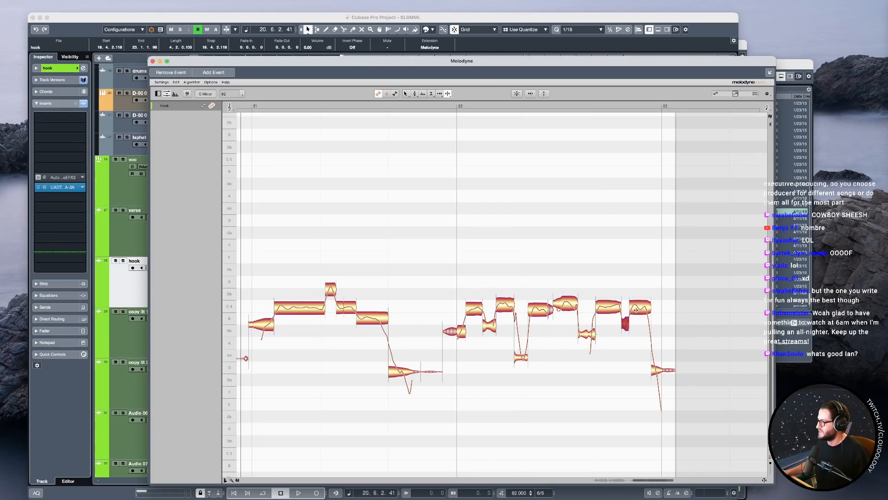
Select the six main C4 notes of the bar 22 phrase together, leaving out the transition notes between them.
{"action": "left_click", "coordinate": [637, 309]}
{"action": "left_click", "coordinate": [608, 308], "text": "shift"}
{"action": "left_click", "coordinate": [567, 305], "text": "shift"}
{"action": "left_click", "coordinate": [539, 311], "text": "shift"}
{"action": "left_click", "coordinate": [505, 308], "text": "shift"}
{"action": "left_click", "coordinate": [475, 310], "text": "shift"}
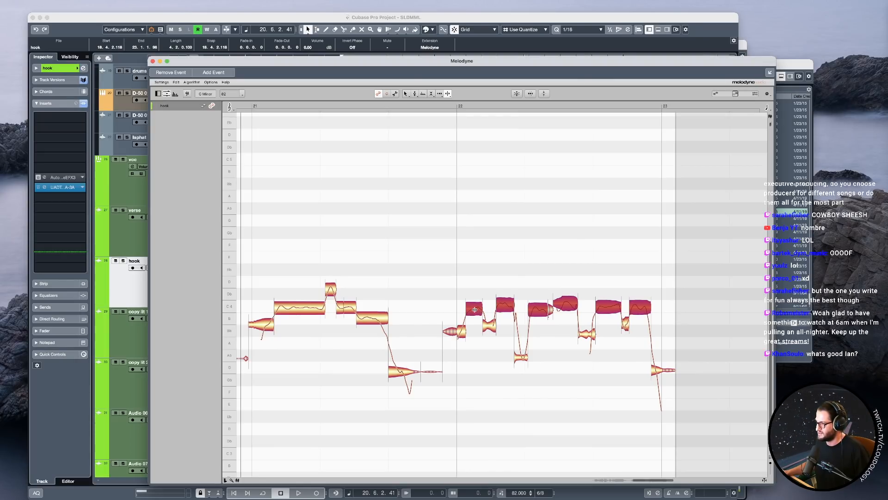
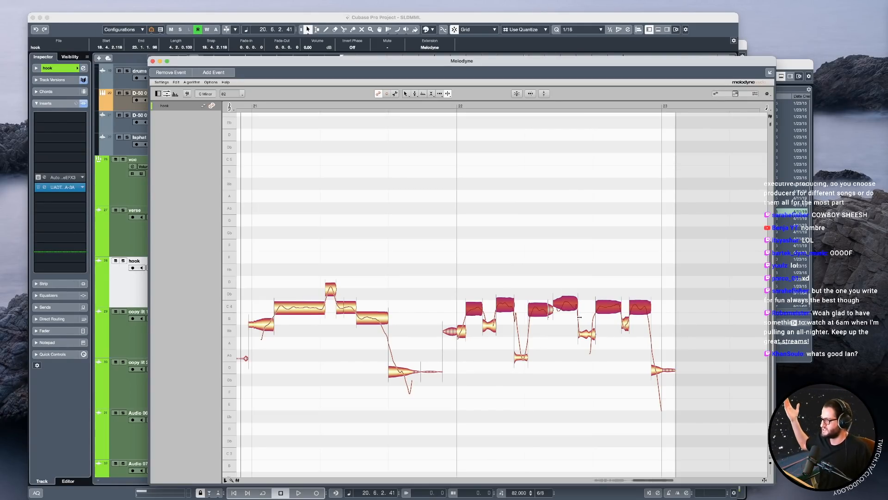
Snap the six selected main notes of the bar 22 phrase to the exact pitch centre of C4.
{"action": "scroll", "coordinate": [457, 236], "scroll_direction": "left", "scroll_amount": 1}
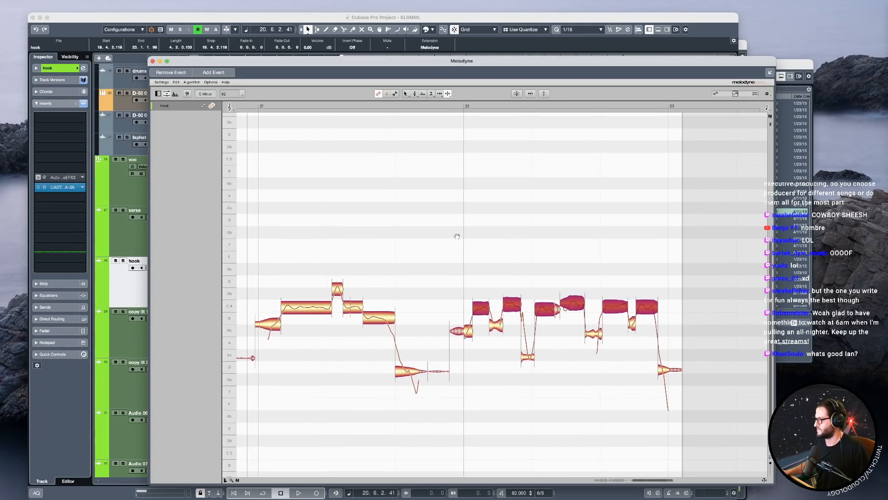
{"action": "key", "text": "F1"}
{"action": "double_click", "coordinate": [558, 307]}
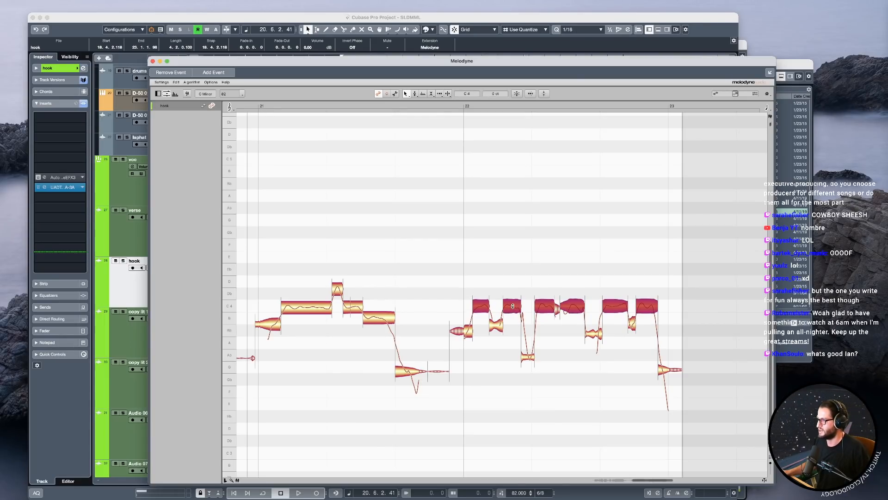
{"action": "left_click_drag", "start_coordinate": [460, 283], "coordinate": [662, 309]}
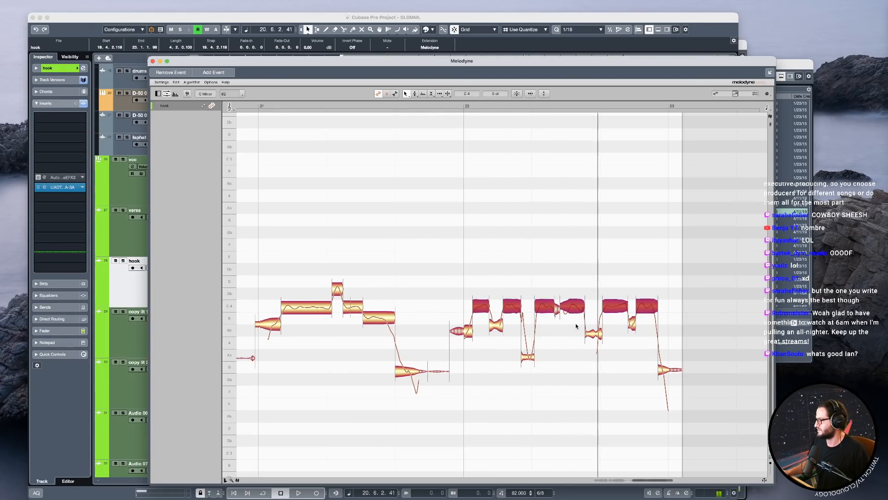
Split the transition note before the fifth C4 note of bar 22 and lower the one before the sixth within Bb3.
{"action": "left_click_drag", "start_coordinate": [632, 356], "coordinate": [448, 322]}
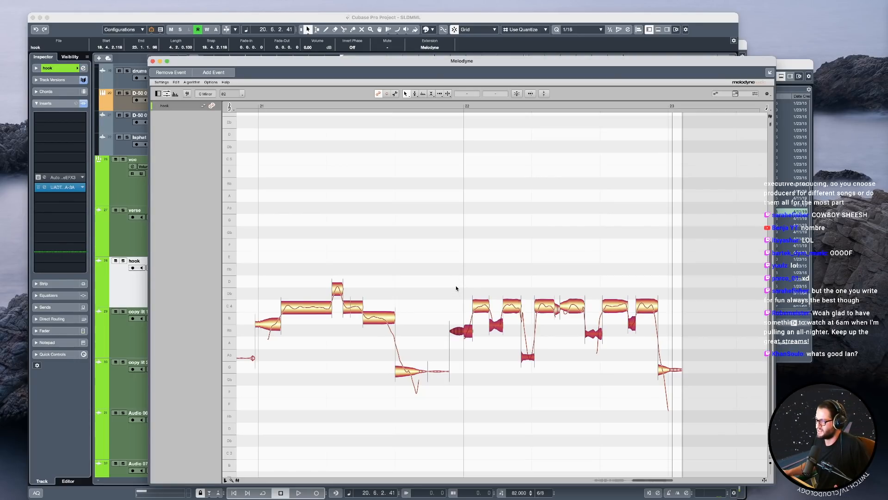
{"action": "key", "text": "space"}
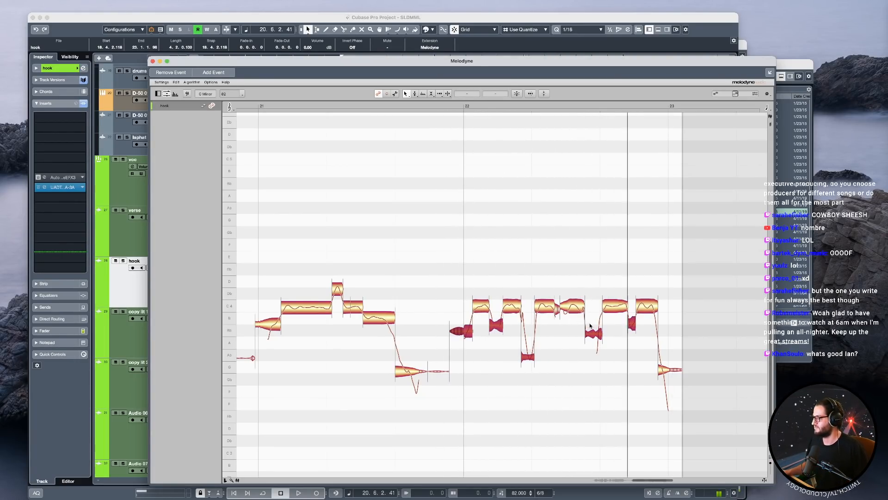
{"action": "left_click_drag", "start_coordinate": [602, 317], "coordinate": [602, 330]}
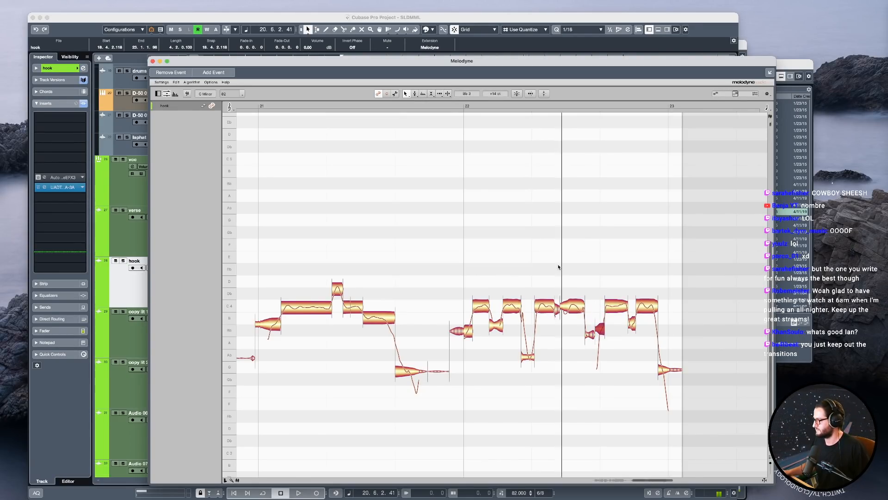
{"action": "left_click", "coordinate": [631, 326]}
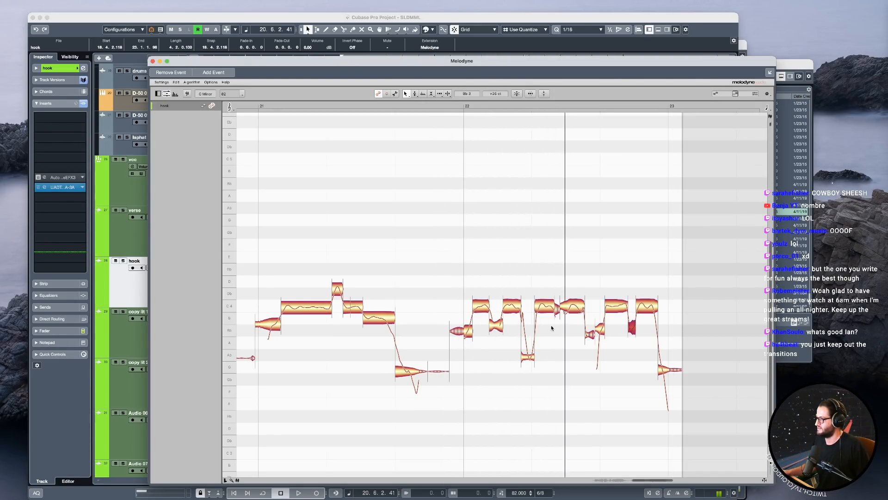
Split the onset off the fourth C4 note of bar 22, lower it to about Bb3, and snap the remaining note to C4.
{"action": "left_click", "coordinate": [565, 315]}
{"action": "left_click_drag", "start_coordinate": [565, 315], "coordinate": [566, 329]}
{"action": "key", "text": "space"}
{"action": "double_click", "coordinate": [577, 306]}
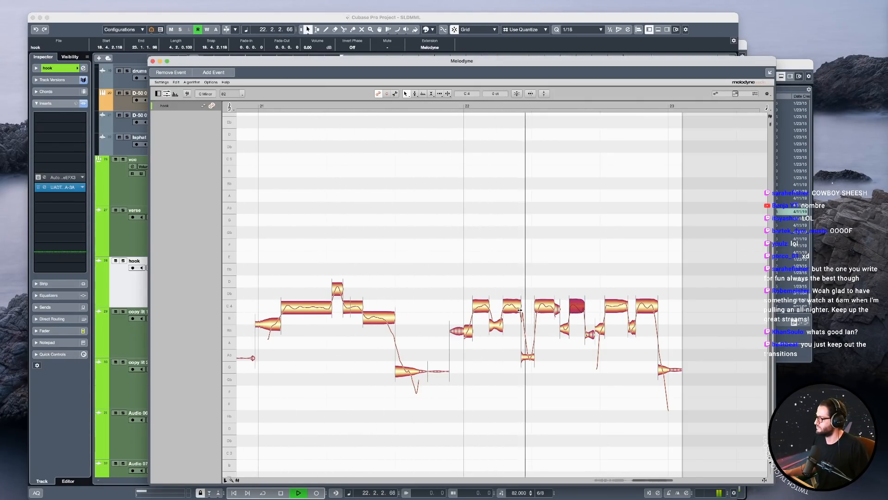
Switch to the Pitch Modulation tool around the fifth C4 note of bar 22 and play the phrase.
{"action": "right_click", "coordinate": [607, 315]}
{"action": "left_click", "coordinate": [620, 325]}
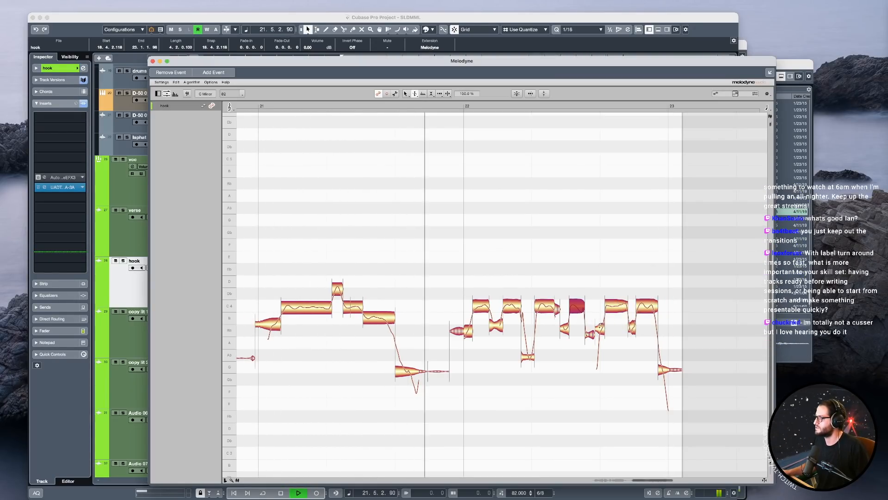
{"action": "right_click", "coordinate": [600, 322]}
{"action": "left_click", "coordinate": [606, 323]}
{"action": "key", "text": "space"}
Extend the Bb3 transition note before the fifth C4 note of bar 22 by shifting their shared boundary slightly.
{"action": "key", "text": "space"}
{"action": "left_click", "coordinate": [602, 328]}
{"action": "key", "text": "F1"}
{"action": "key", "text": "space"}
{"action": "left_click_drag", "start_coordinate": [606, 324], "coordinate": [607, 323]}
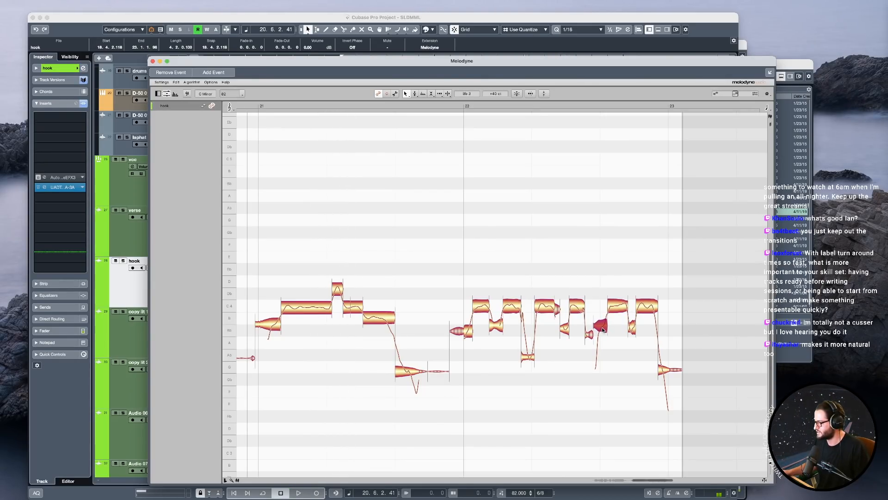
Undo the last change to the transition note before the fifth C4 note and play the phrase.
{"action": "key", "text": "super+z"}
{"action": "key", "text": "space"}
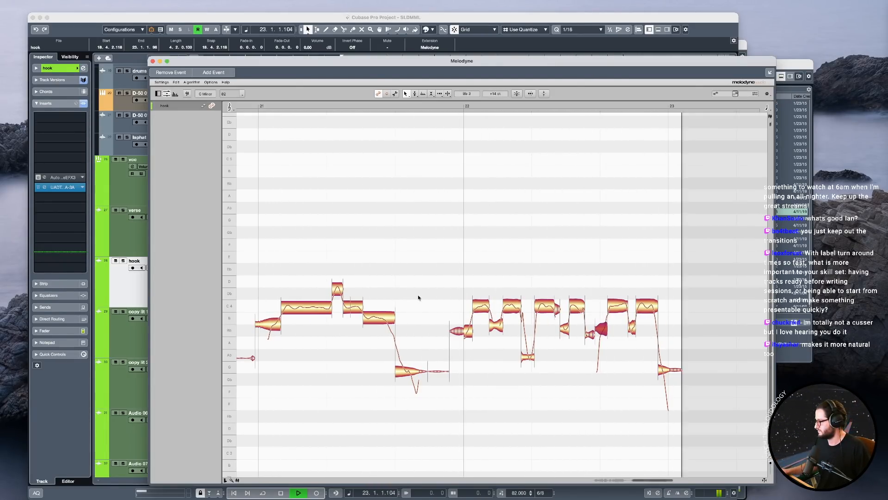
{"action": "key", "text": "space"}
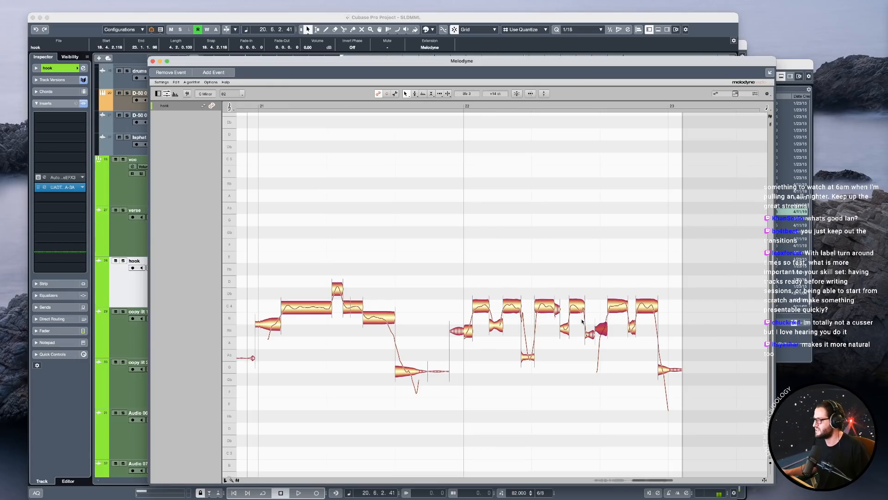
Split the transitions away from the first, second and fourth main notes of the descending run in bar 19.
{"action": "scroll", "coordinate": [615, 234], "scroll_direction": "left", "scroll_amount": 10}
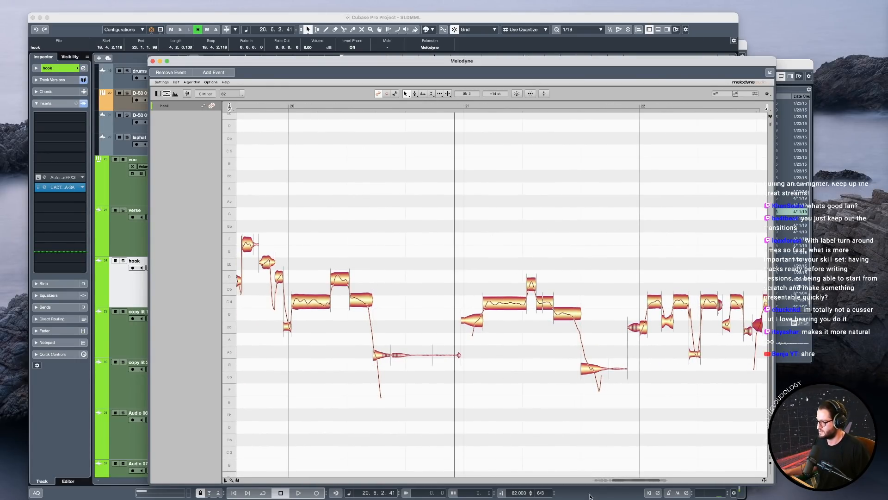
{"action": "left_click_drag", "start_coordinate": [632, 479], "coordinate": [608, 478]}
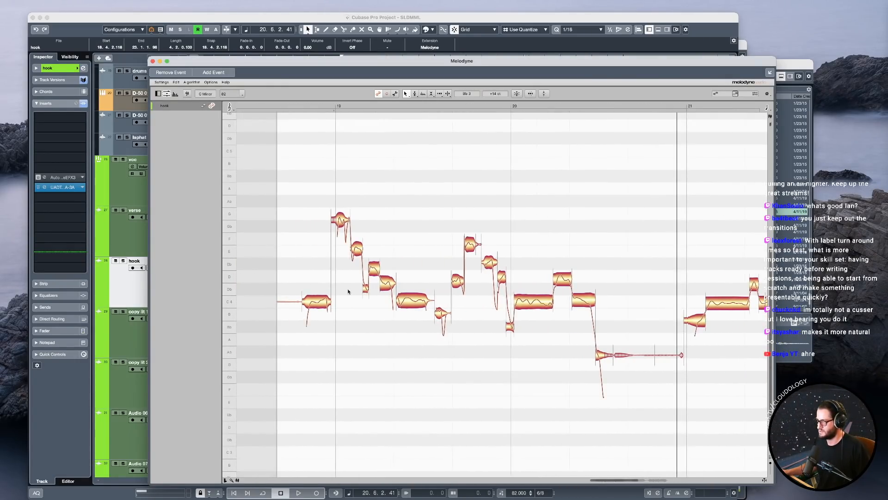
{"action": "left_click_drag", "start_coordinate": [324, 267], "coordinate": [341, 276]}
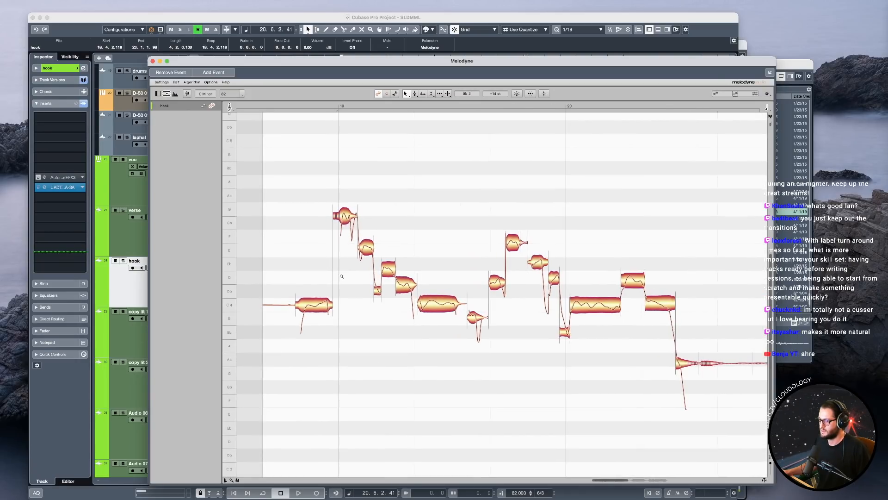
{"action": "left_click", "coordinate": [321, 310]}
{"action": "left_click", "coordinate": [347, 209]}
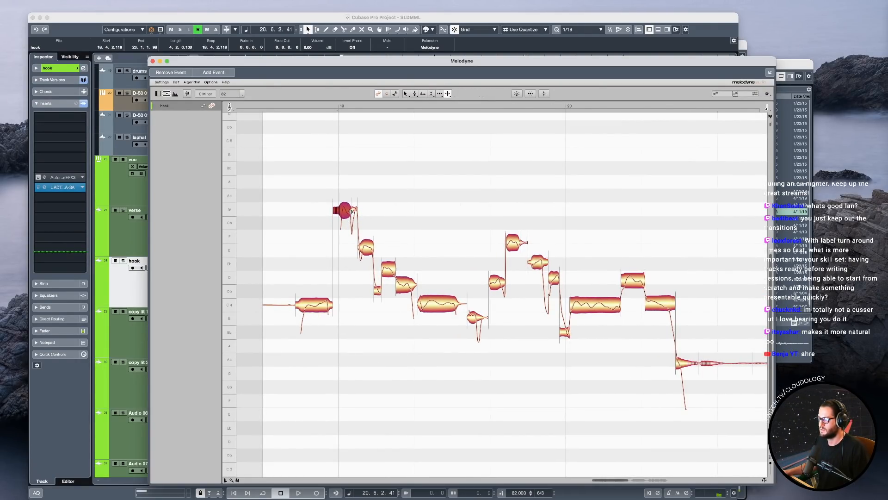
{"action": "left_click", "coordinate": [361, 250]}
{"action": "left_click", "coordinate": [412, 287]}
{"action": "left_click_drag", "start_coordinate": [417, 292], "coordinate": [419, 293]}
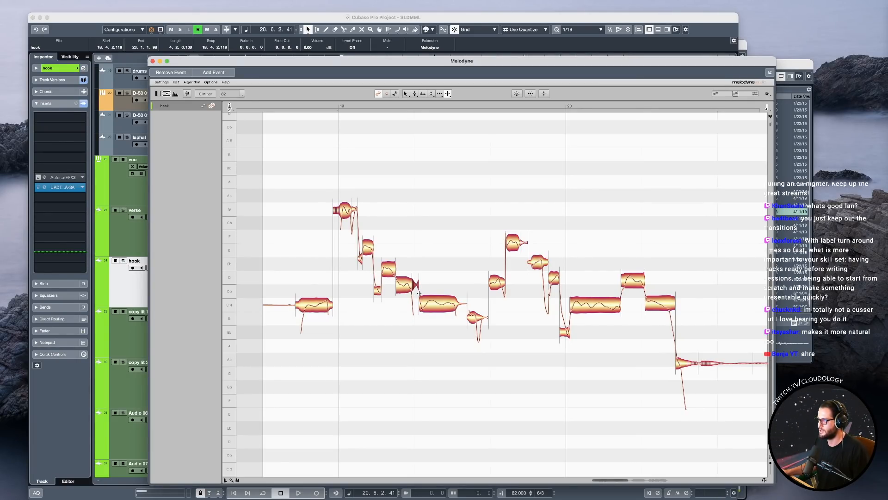
Split the tail off the long C4 note of bar 19 and separate the dip from the short B3 note after it.
{"action": "left_click", "coordinate": [453, 304]}
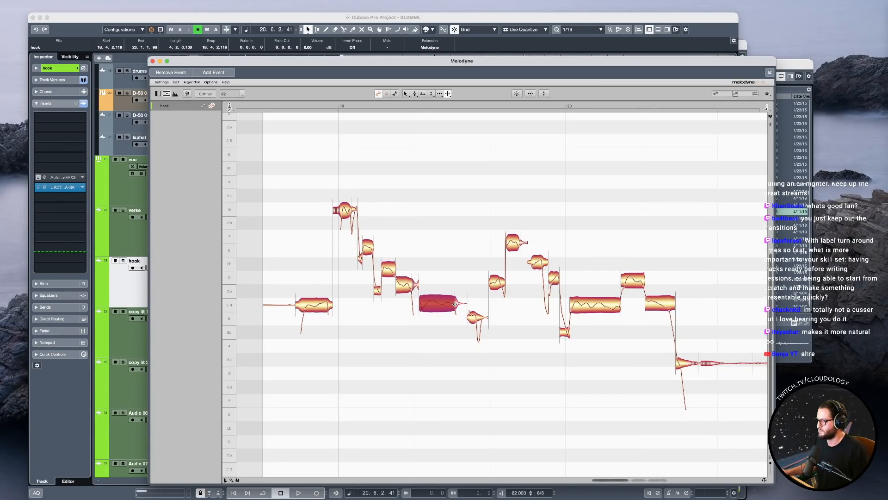
{"action": "left_click_drag", "start_coordinate": [467, 310], "coordinate": [468, 310]}
{"action": "double_click", "coordinate": [477, 318]}
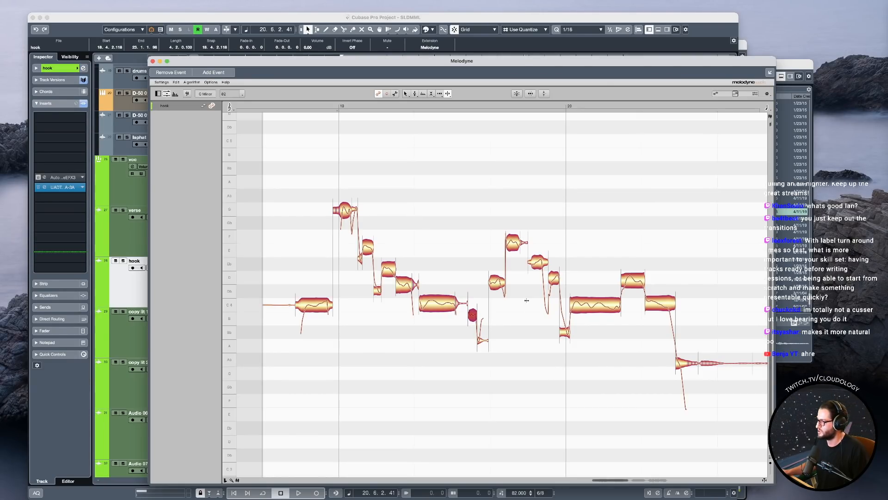
Split the pitch dip after the Eb4 note before bar 20, adjust neighbouring boundaries, and split off the last C4 note's falling end.
{"action": "double_click", "coordinate": [542, 263]}
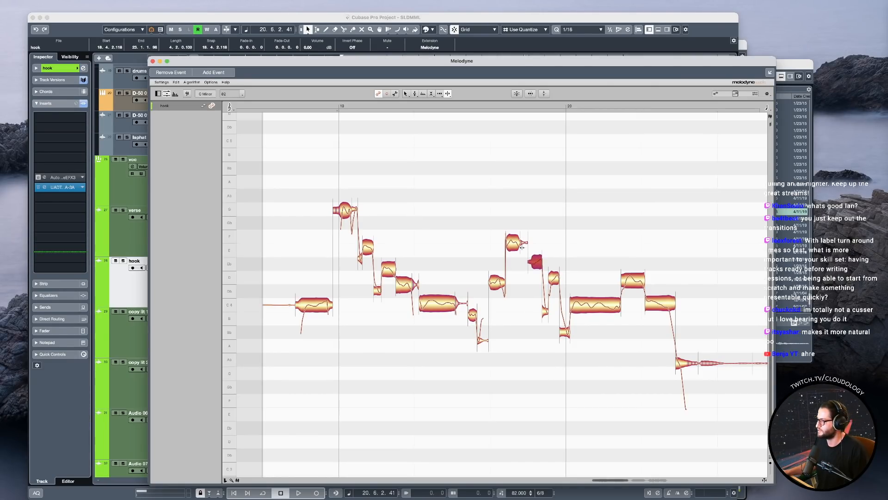
{"action": "left_click_drag", "start_coordinate": [528, 253], "coordinate": [531, 252]}
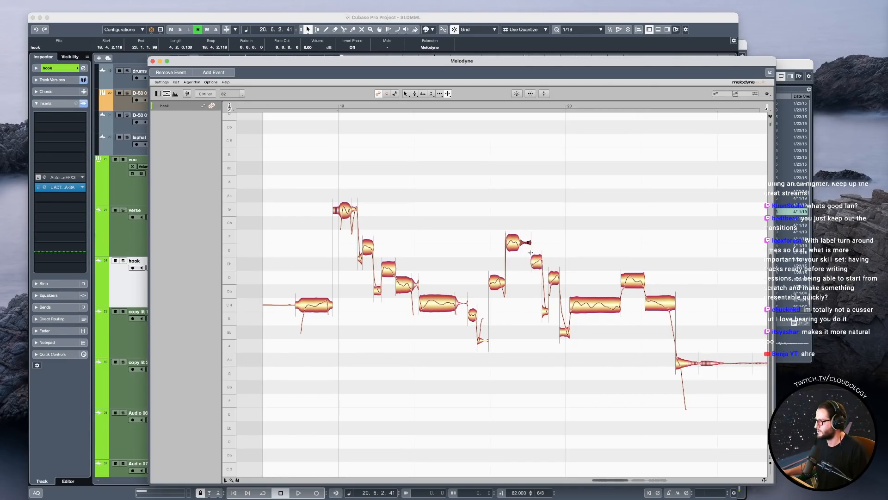
{"action": "left_click", "coordinate": [548, 279]}
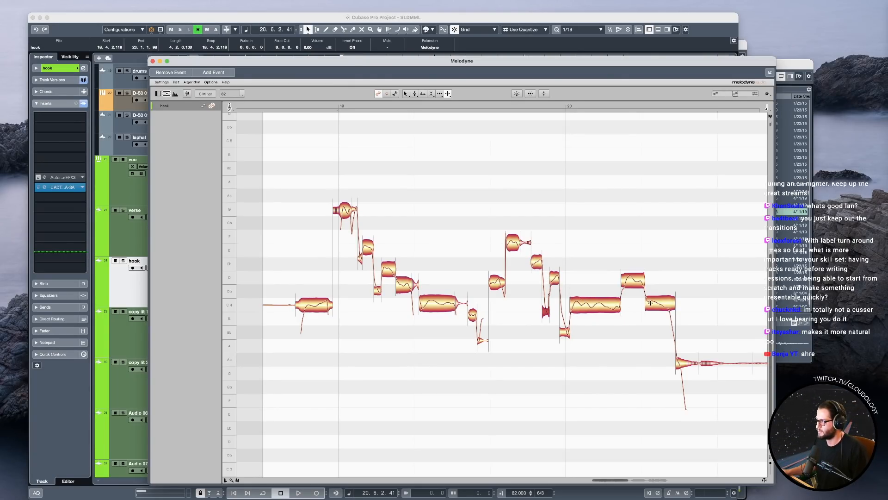
{"action": "double_click", "coordinate": [669, 304]}
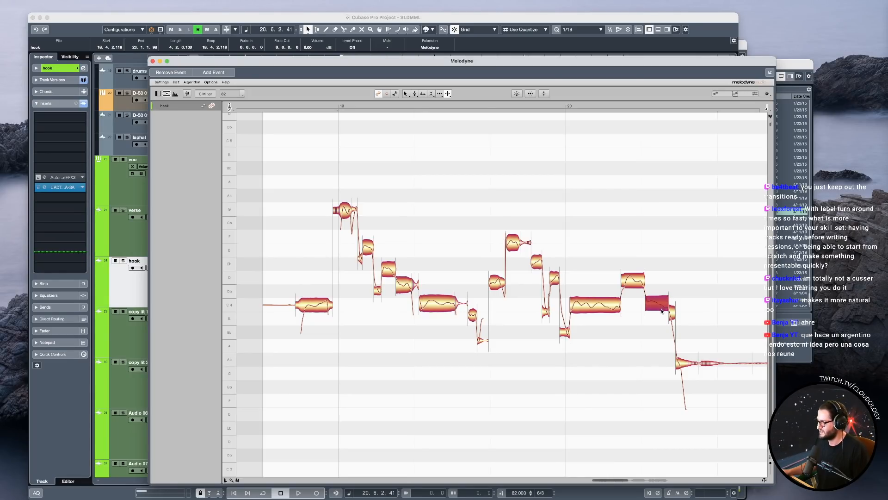
Snap the first main note of bar 19 to G4, raise the second to F4 and centre its pitch.
{"action": "left_click", "coordinate": [346, 213]}
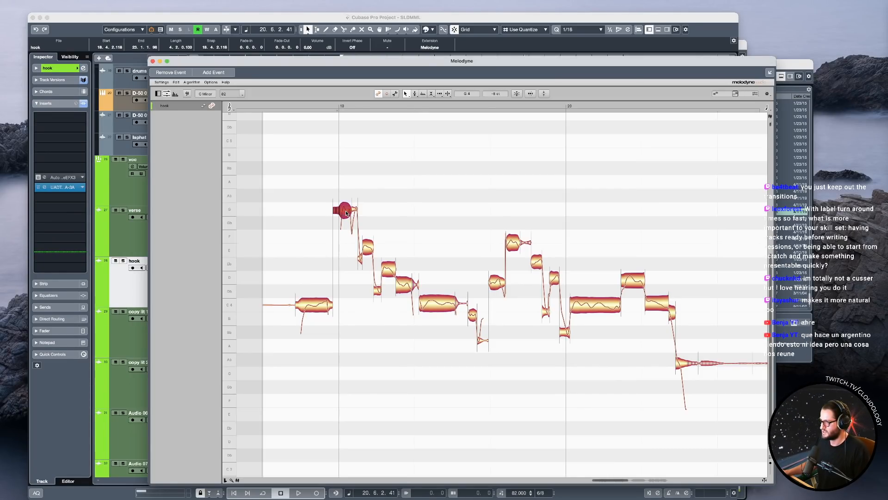
{"action": "key", "text": "space"}
{"action": "key", "text": "space"}
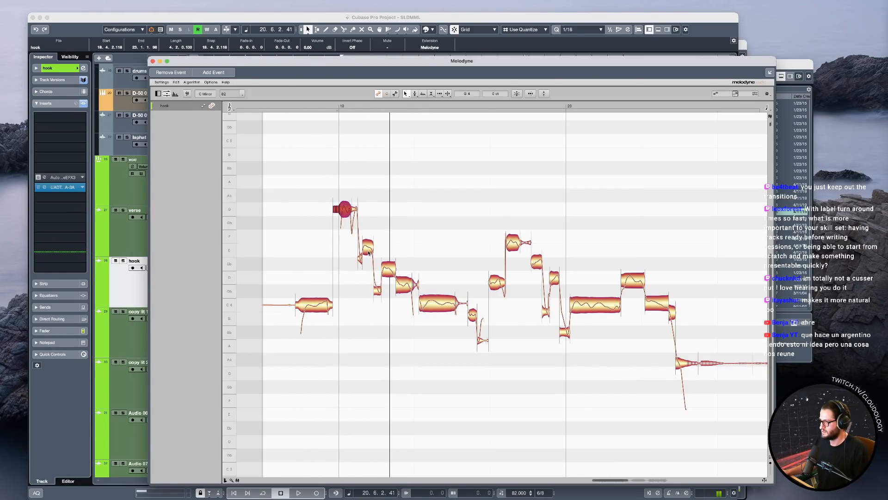
{"action": "left_click_drag", "start_coordinate": [369, 249], "coordinate": [369, 236]}
{"action": "double_click", "coordinate": [369, 237]}
Raise the third main note of bar 19 to Eb4 and the fourth towards D4, and play the run.
{"action": "key", "text": "space"}
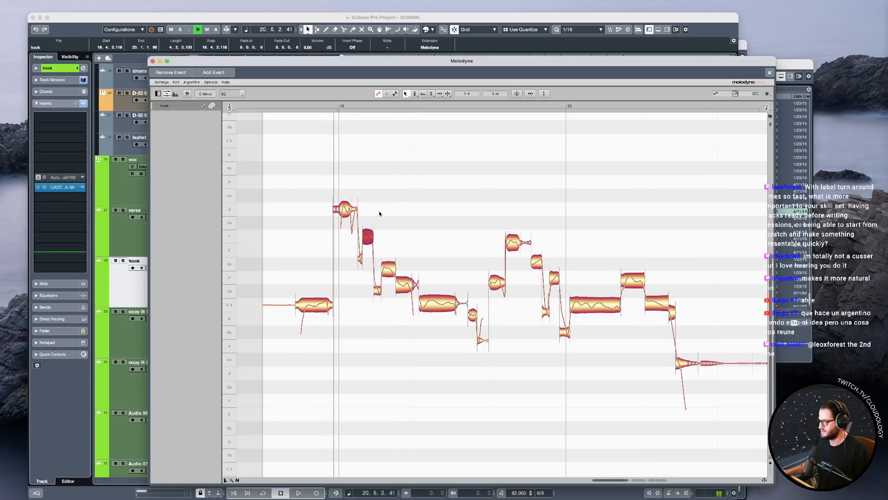
{"action": "key", "text": "space"}
{"action": "left_click", "coordinate": [389, 263]}
{"action": "left_click_drag", "start_coordinate": [406, 286], "coordinate": [405, 281]}
{"action": "double_click", "coordinate": [298, 190]}
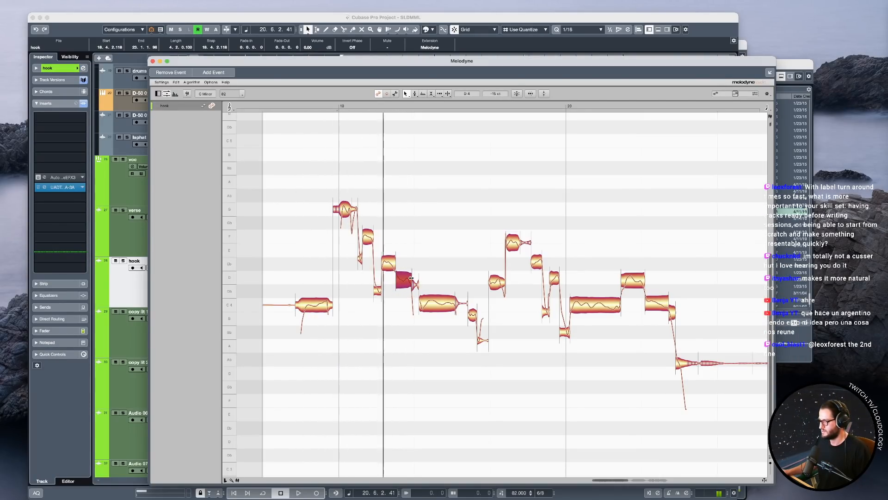
{"action": "key", "text": "space"}
{"action": "double_click", "coordinate": [440, 304]}
{"action": "double_click", "coordinate": [281, 191]}
Select the first four main notes of bar 19 together and switch to the Pitch tool.
{"action": "left_click_drag", "start_coordinate": [408, 248], "coordinate": [391, 288]}
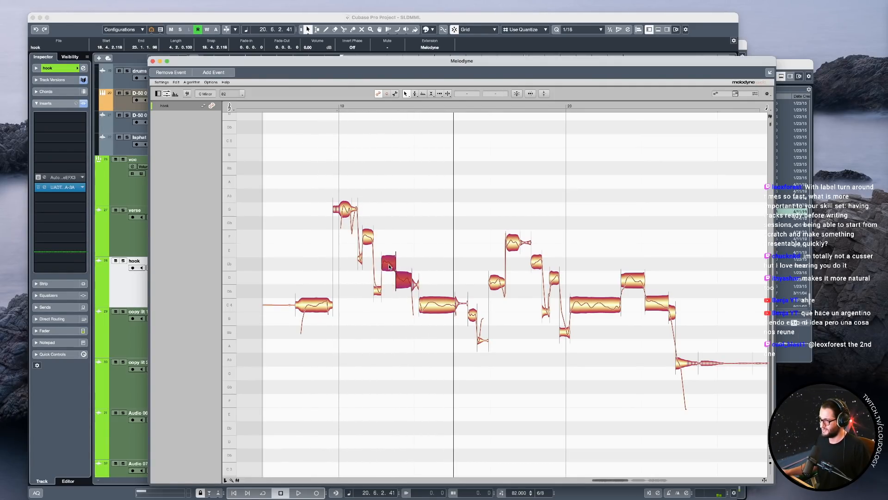
{"action": "right_click", "coordinate": [389, 267]}
{"action": "left_click", "coordinate": [390, 266]}
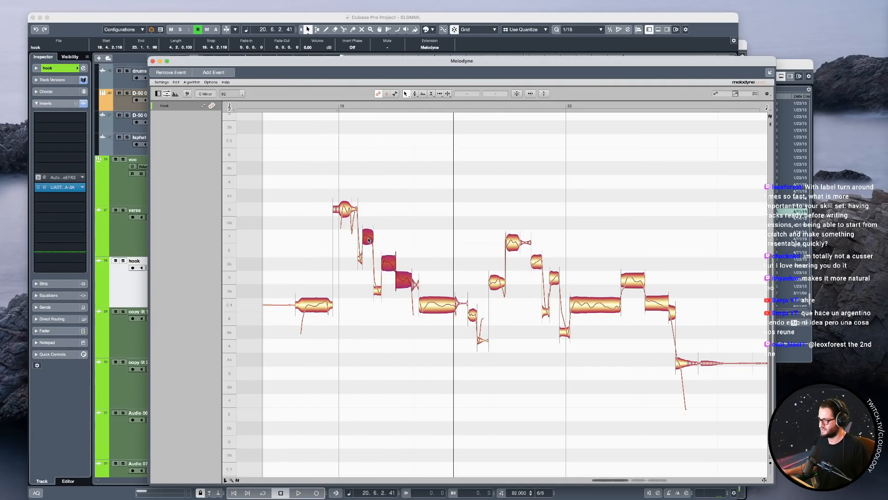
{"action": "left_click", "coordinate": [344, 211]}
{"action": "right_click", "coordinate": [341, 211]}
{"action": "left_click", "coordinate": [348, 219]}
{"action": "right_click", "coordinate": [375, 209]}
{"action": "left_click", "coordinate": [387, 250]}
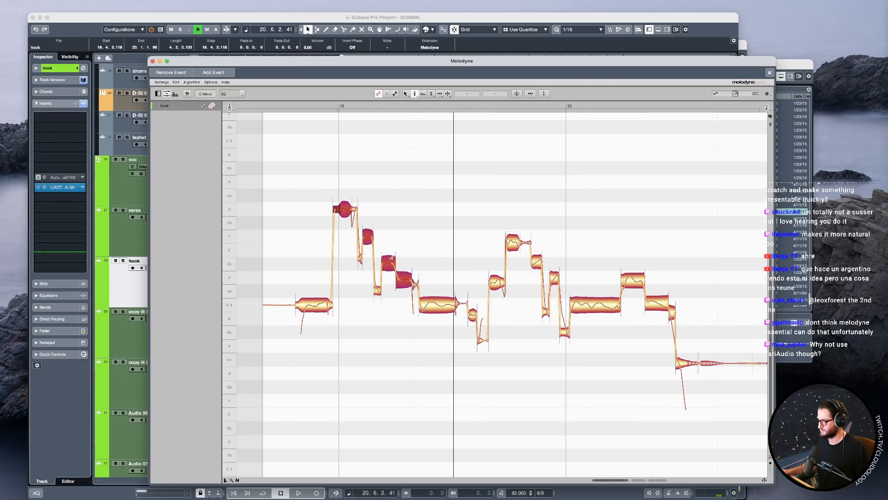
{"action": "key", "text": "space"}
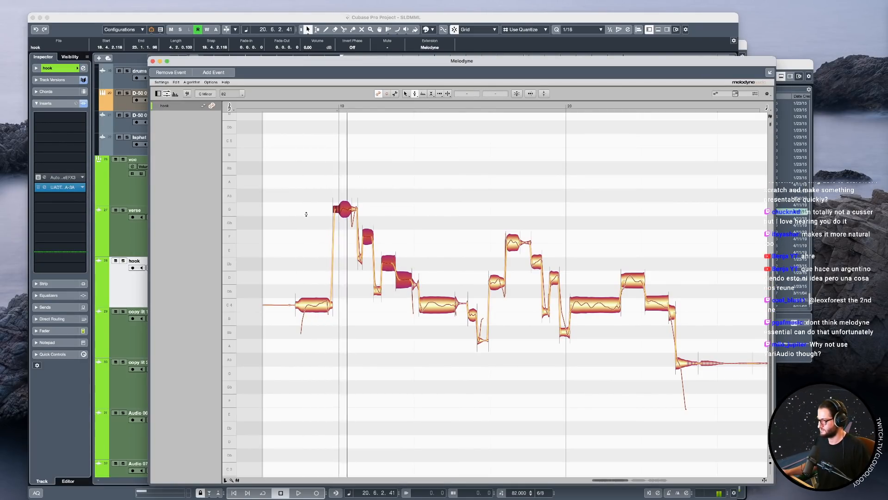
Centre the third main note of bar 19 on Eb4 and the fourth on D4, and play the run.
{"action": "left_click", "coordinate": [410, 261]}
{"action": "left_click_drag", "start_coordinate": [405, 251], "coordinate": [389, 264]}
{"action": "key", "text": "F1"}
{"action": "left_click", "coordinate": [388, 252]}
{"action": "left_click", "coordinate": [388, 264]}
{"action": "double_click", "coordinate": [406, 284]}
{"action": "double_click", "coordinate": [317, 252]}
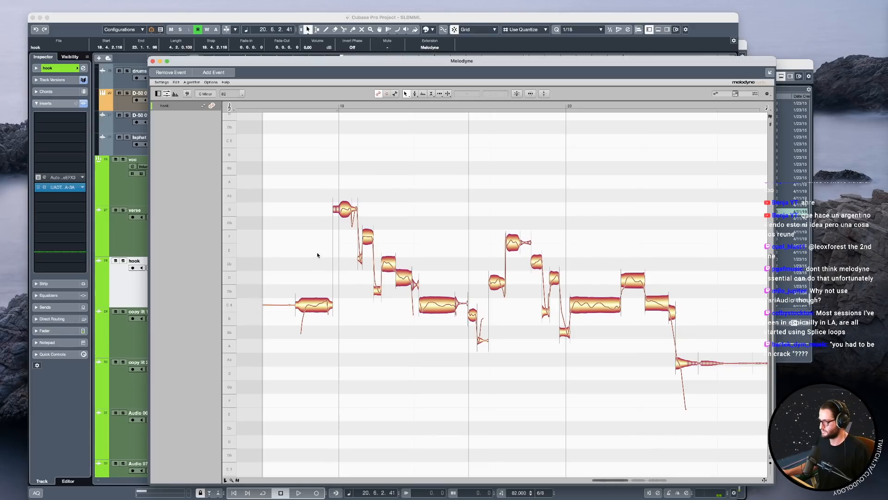
Switch to the Pitch tool with the D4 note of bar 19 selected and play the run.
{"action": "right_click", "coordinate": [396, 269]}
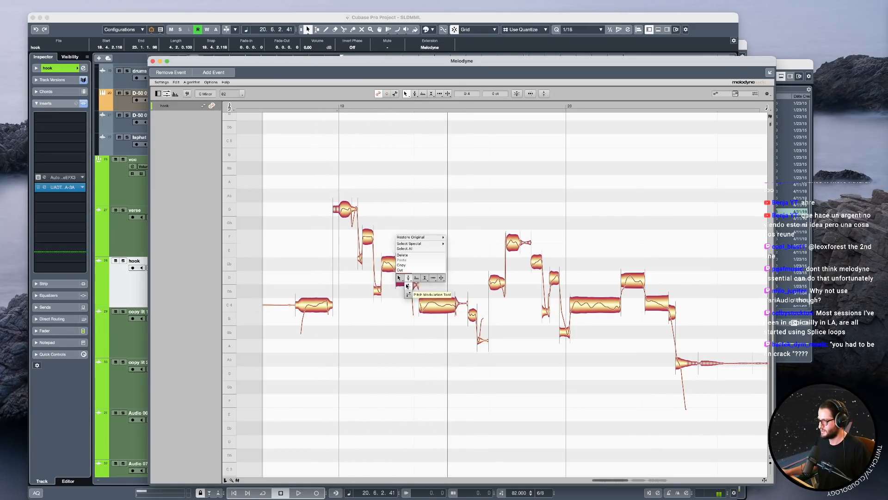
{"action": "left_click", "coordinate": [407, 278]}
{"action": "right_click", "coordinate": [409, 276]}
{"action": "left_click", "coordinate": [405, 271]}
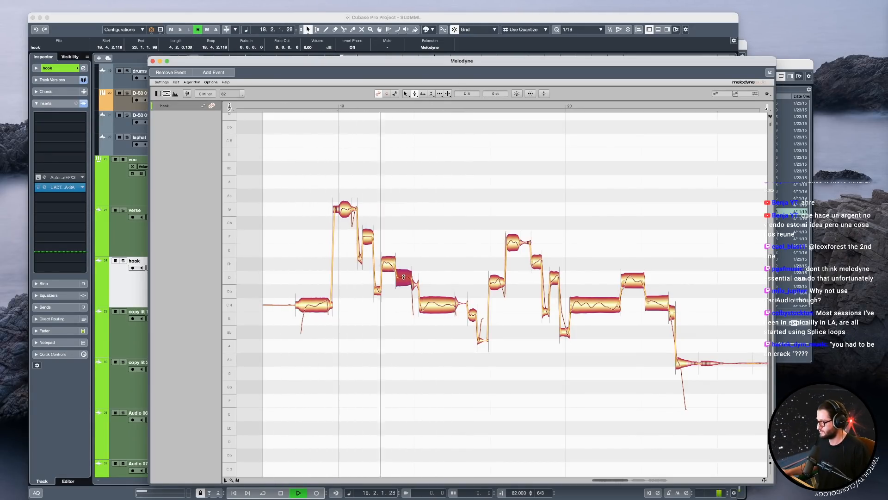
{"action": "key", "text": "space"}
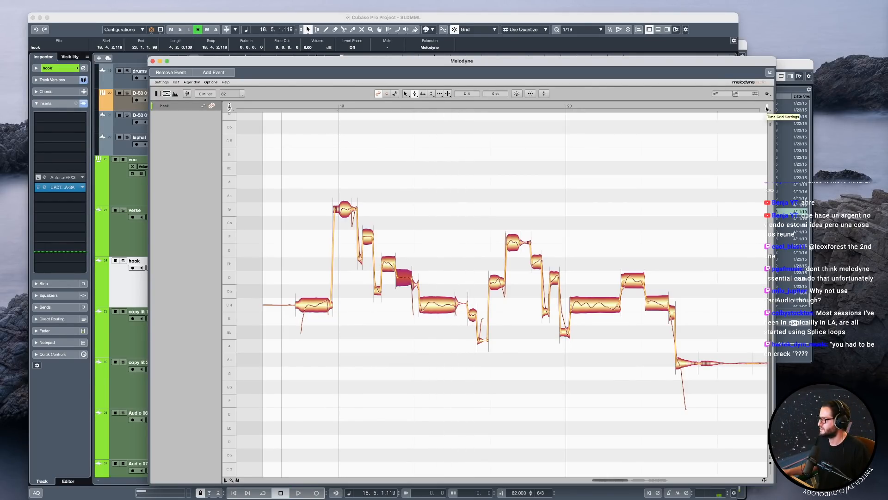
Play the hook vocal from about 19.4.1 through the second half of bar 19.
{"action": "scroll", "coordinate": [571, 226], "scroll_direction": "right", "scroll_amount": 3}
{"action": "left_click", "coordinate": [341, 107]}
{"action": "key", "text": "space"}
{"action": "key", "text": "space"}
{"action": "scroll", "coordinate": [418, 213], "scroll_direction": "left", "scroll_amount": 3}
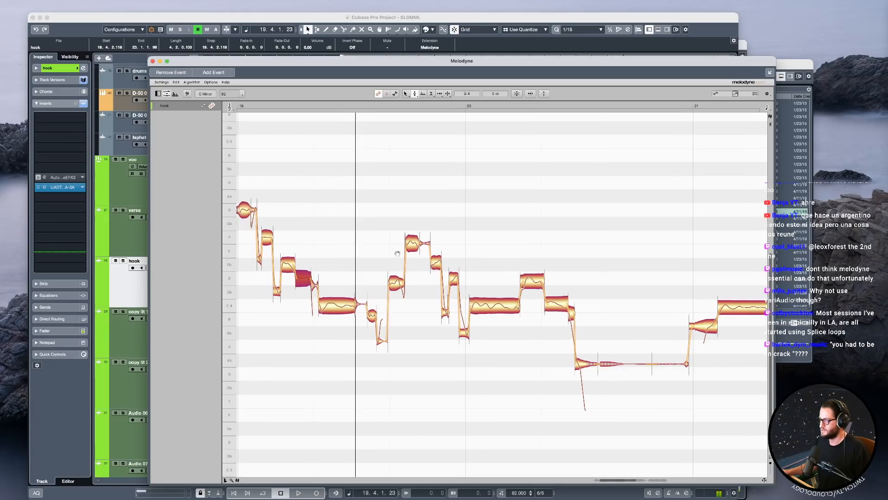
Centre the short C4 note and the following D4, F4 and Eb4 notes in the second half of bar 19.
{"action": "left_click_drag", "start_coordinate": [431, 316], "coordinate": [430, 307]}
{"action": "left_click", "coordinate": [453, 278]}
{"action": "left_click_drag", "start_coordinate": [453, 278], "coordinate": [453, 276]}
{"action": "left_click_drag", "start_coordinate": [469, 242], "coordinate": [469, 238]}
{"action": "left_click", "coordinate": [492, 266]}
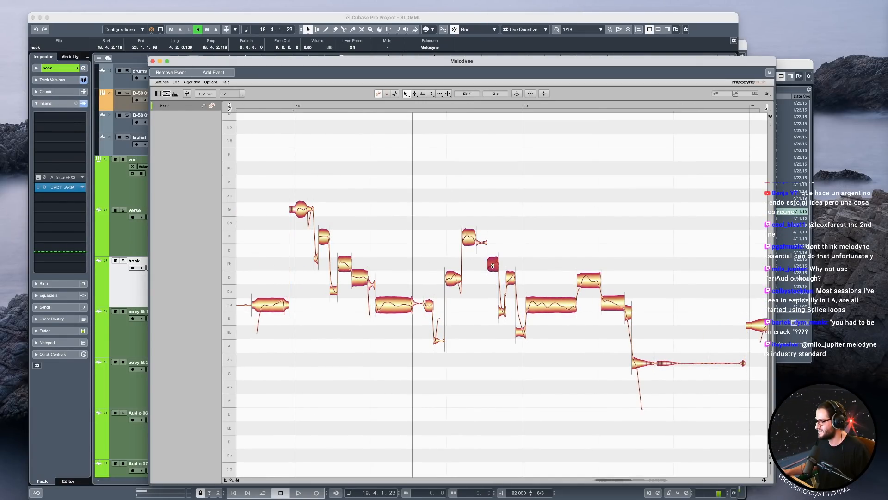
Centre the D4 note of bar 20 and the C4 note right after it, and play the phrase.
{"action": "left_click", "coordinate": [511, 279]}
{"action": "left_click", "coordinate": [554, 307]}
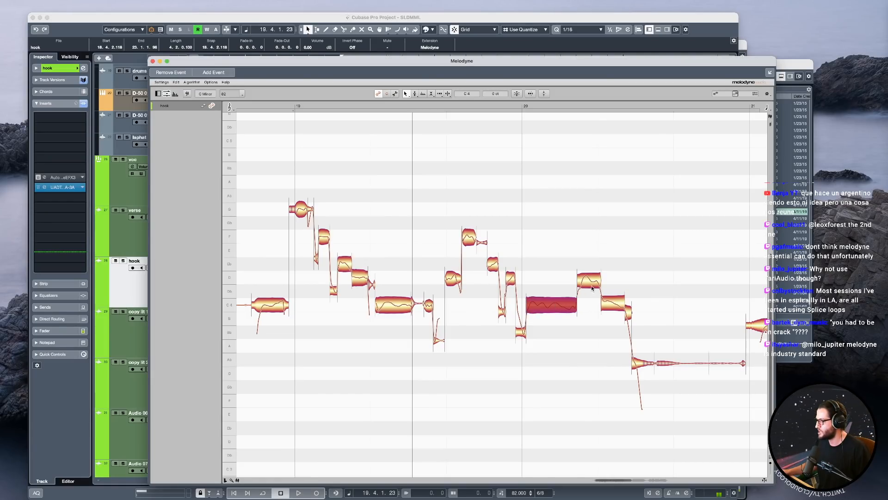
{"action": "left_click_drag", "start_coordinate": [590, 281], "coordinate": [590, 278]}
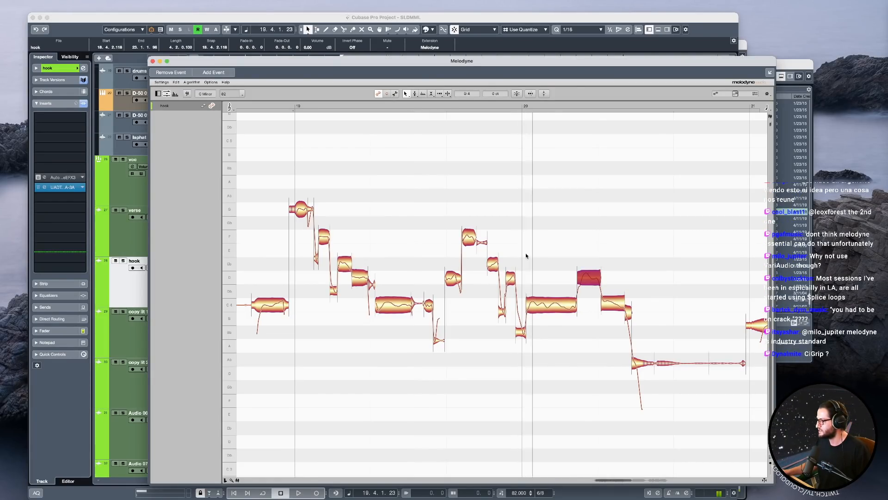
{"action": "left_click", "coordinate": [610, 302]}
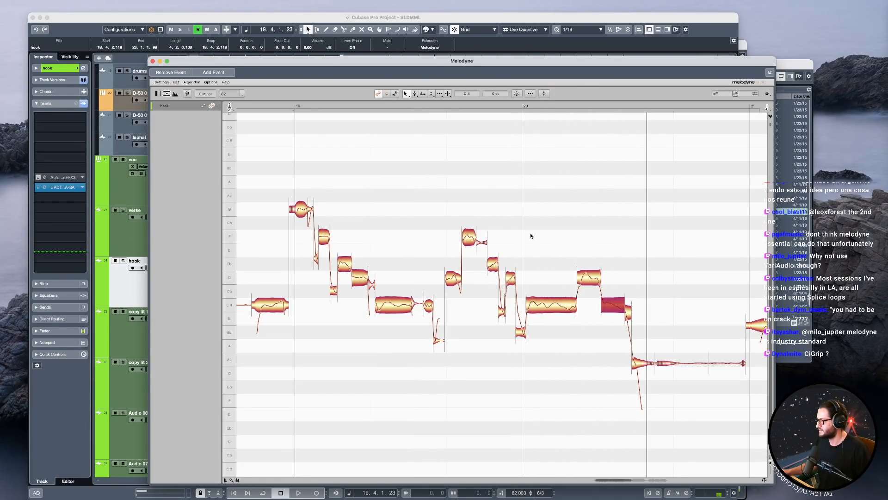
{"action": "left_click", "coordinate": [629, 313]}
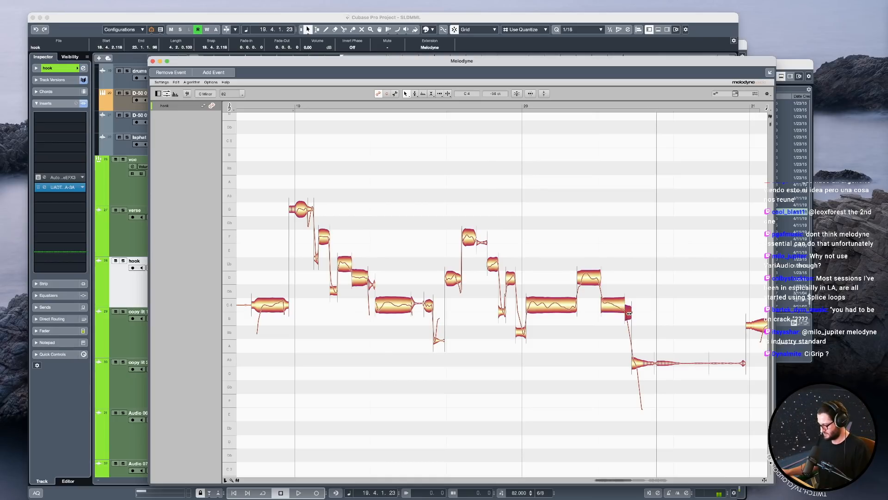
{"action": "key", "text": "space"}
Shift the short high note of bar 21 within D4 by ear, and play the phrase.
{"action": "left_click_drag", "start_coordinate": [573, 287], "coordinate": [522, 288]}
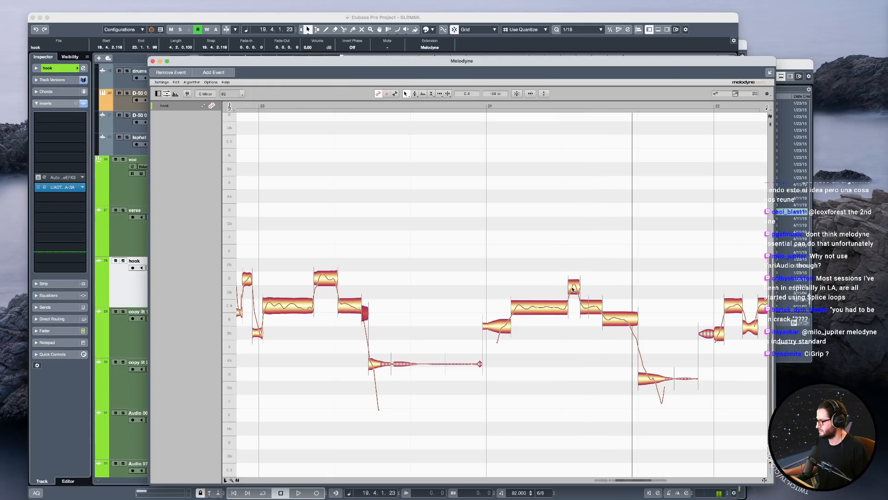
{"action": "left_click", "coordinate": [572, 288]}
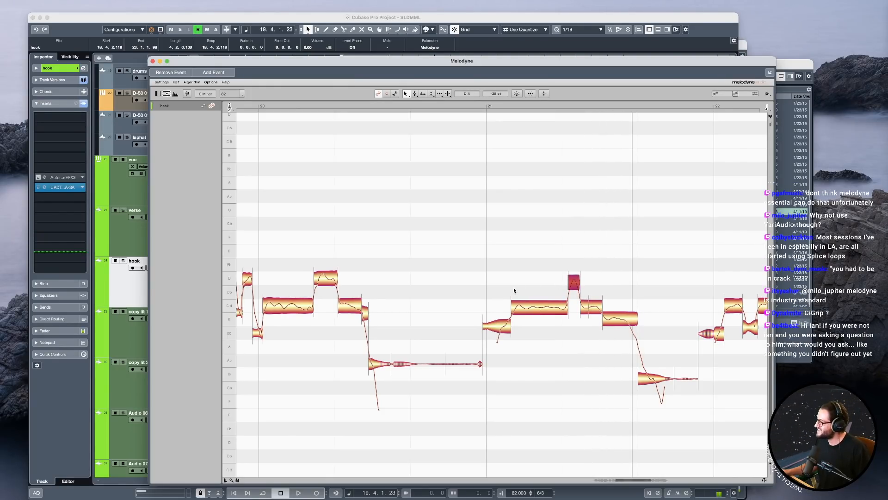
{"action": "key", "text": "space"}
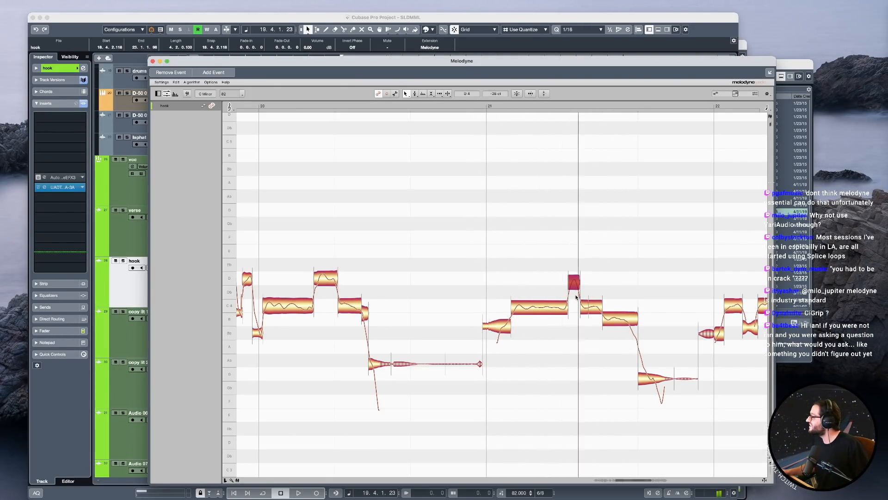
{"action": "key", "text": "space"}
{"action": "left_click_drag", "start_coordinate": [580, 294], "coordinate": [574, 280]}
{"action": "key", "text": "space"}
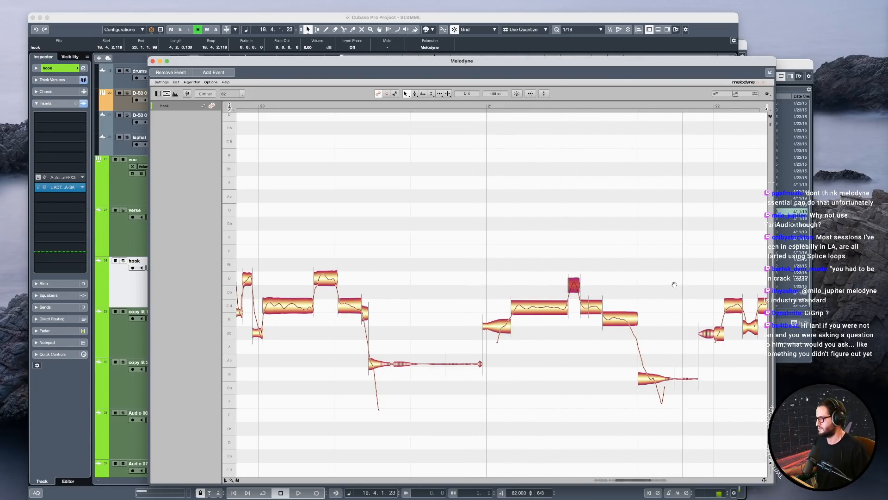
Look over the notes of bars 19 to 23, and play the hook from 18.5.1 in the project window.
{"action": "left_click_drag", "start_coordinate": [685, 336], "coordinate": [551, 328]}
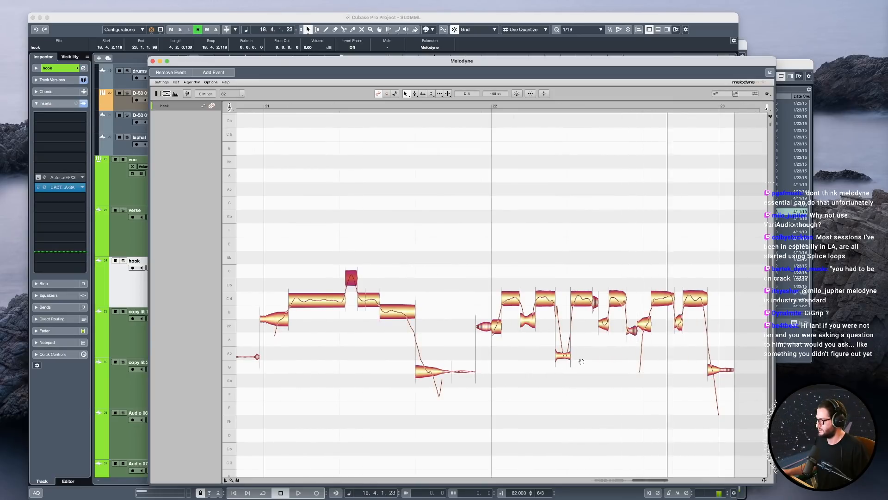
{"action": "left_click_drag", "start_coordinate": [381, 227], "coordinate": [625, 218]}
{"action": "left_click_drag", "start_coordinate": [524, 192], "coordinate": [714, 190]}
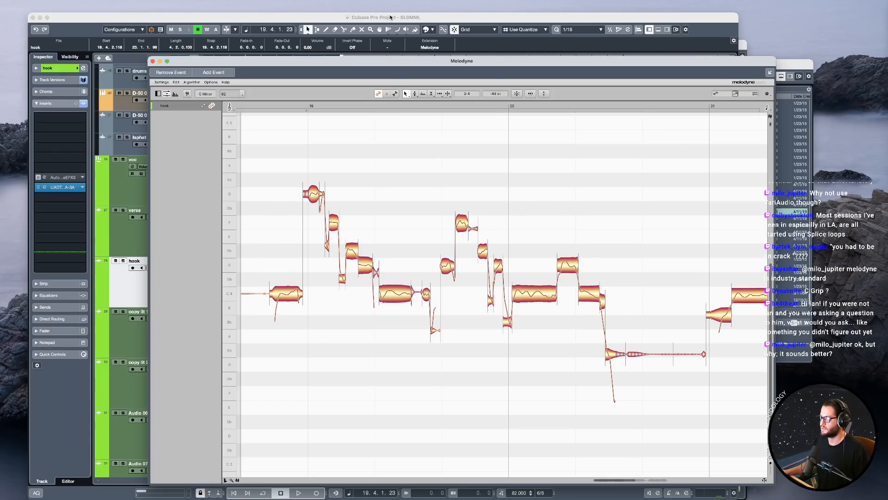
{"action": "left_click", "coordinate": [390, 17]}
{"action": "left_click", "coordinate": [309, 59]}
{"action": "key", "text": "space"}
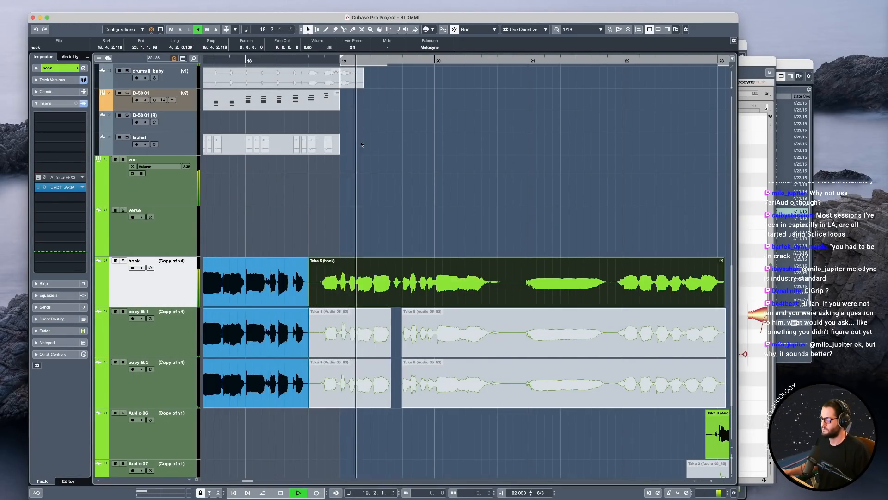
{"action": "scroll", "coordinate": [301, 152], "scroll_direction": "up", "scroll_amount": 10}
{"action": "key", "text": "space"}
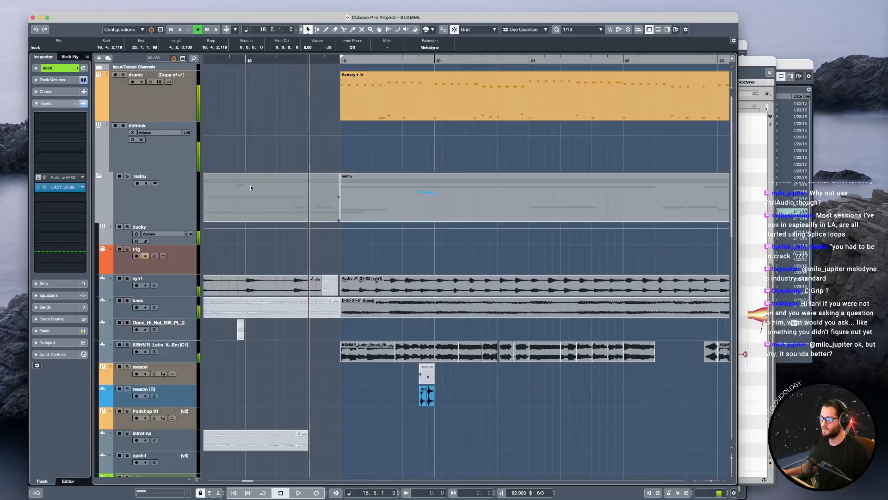
Collapse the instru folder and play the hook from 18.5.1 with the datrack group muted.
{"action": "left_click", "coordinate": [115, 127]}
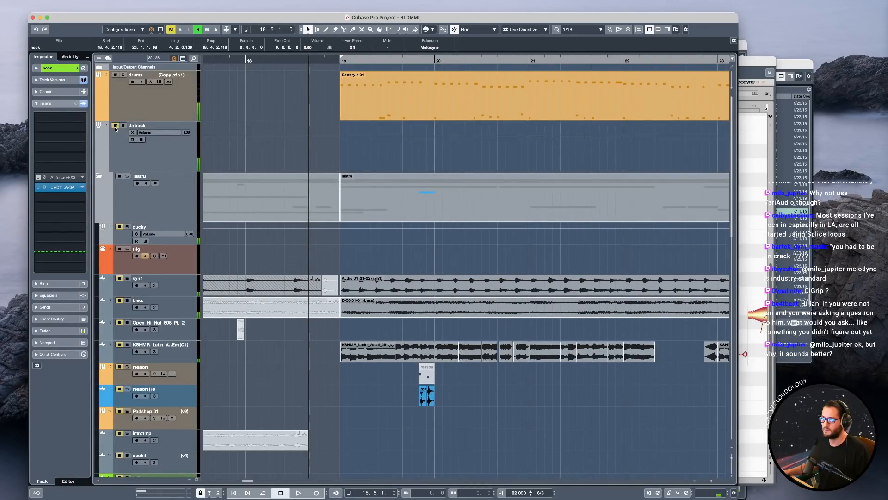
{"action": "left_click", "coordinate": [102, 177]}
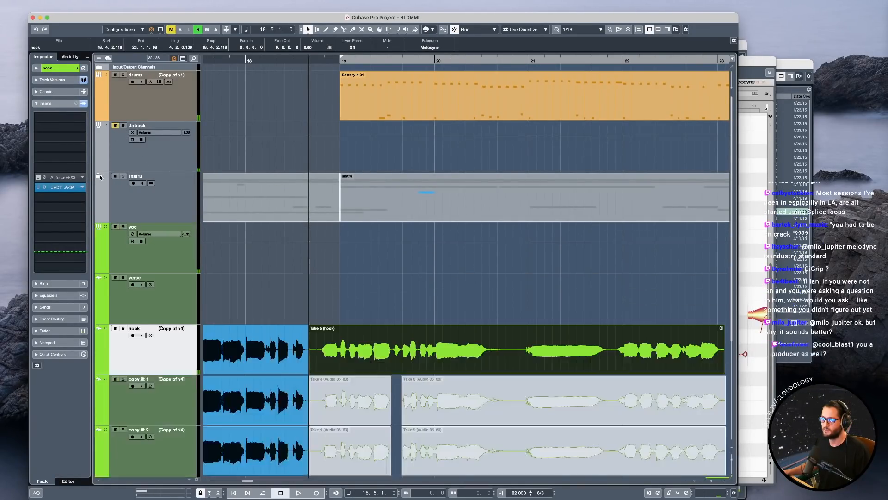
{"action": "key", "text": "space"}
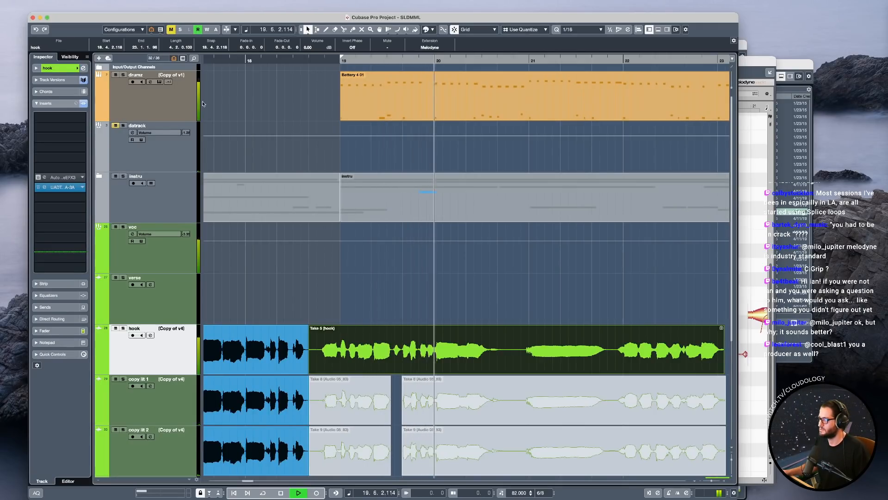
{"action": "key", "text": "space"}
Enlarge the drumz track and examine the notes of its Battery 4 01 part in the Key Editor.
{"action": "left_click", "coordinate": [363, 91]}
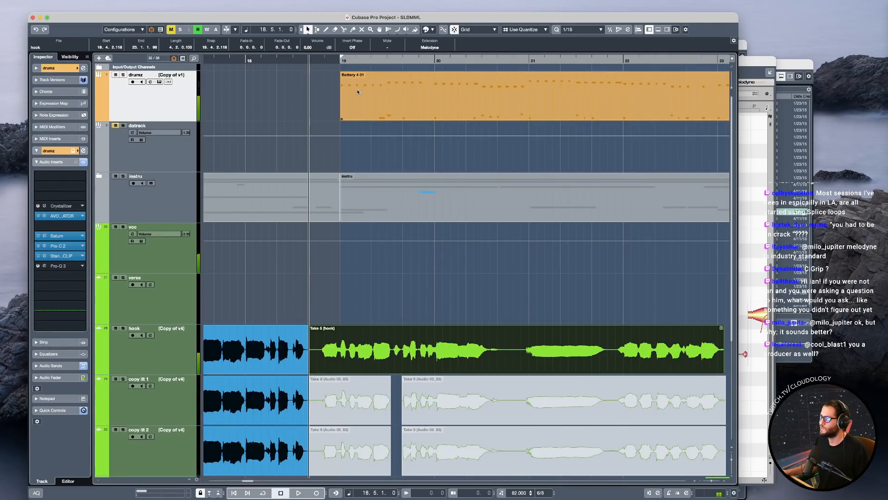
{"action": "scroll", "coordinate": [357, 97], "scroll_direction": "up", "scroll_amount": 4}
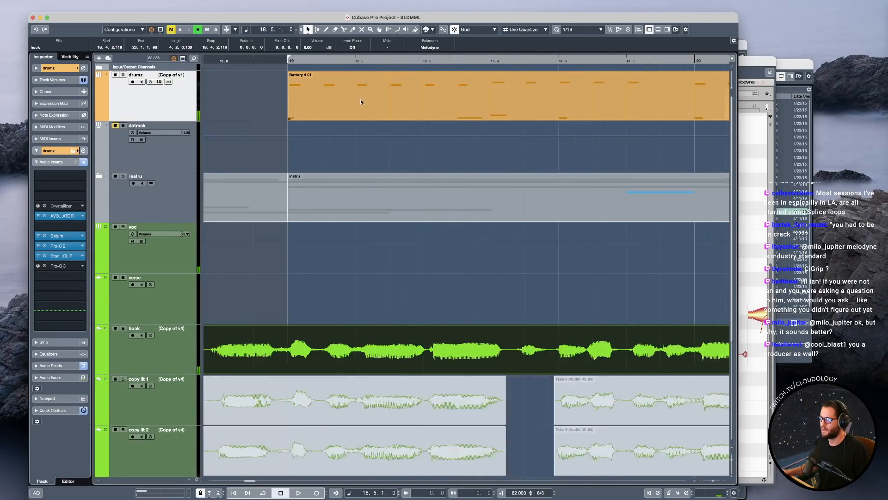
{"action": "key", "text": "z"}
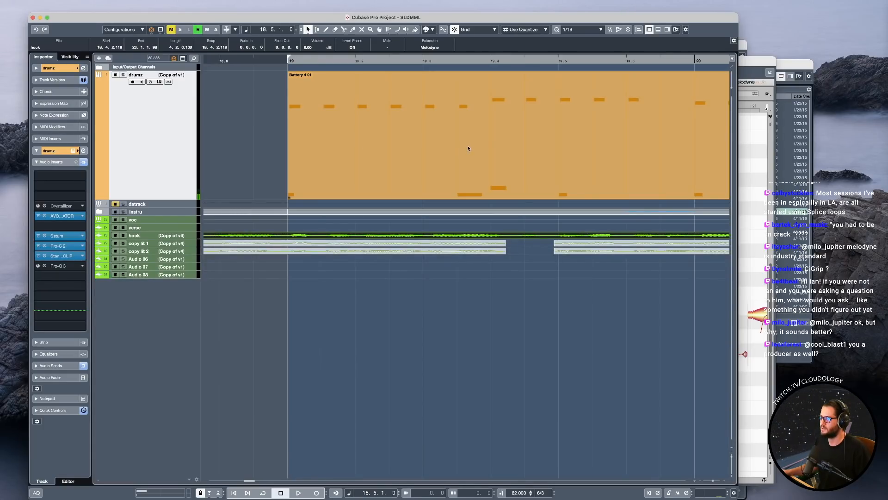
{"action": "scroll", "coordinate": [416, 162], "scroll_direction": "down", "scroll_amount": 3}
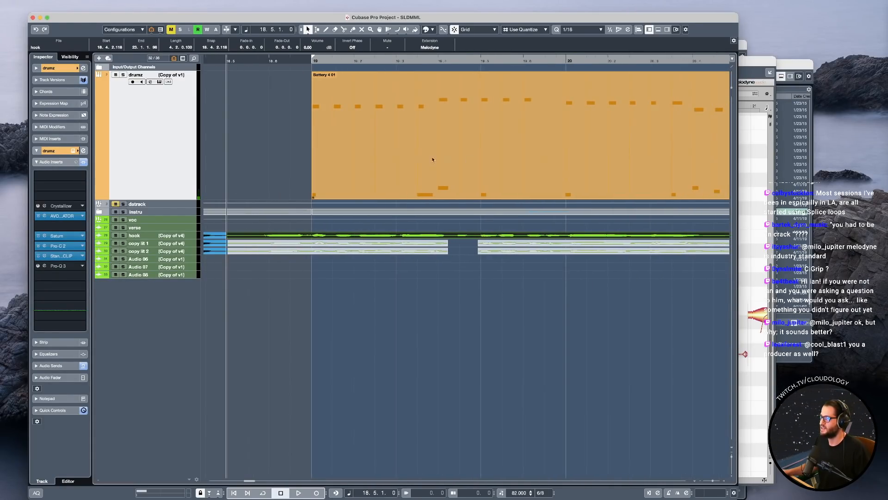
{"action": "left_click", "coordinate": [367, 148]}
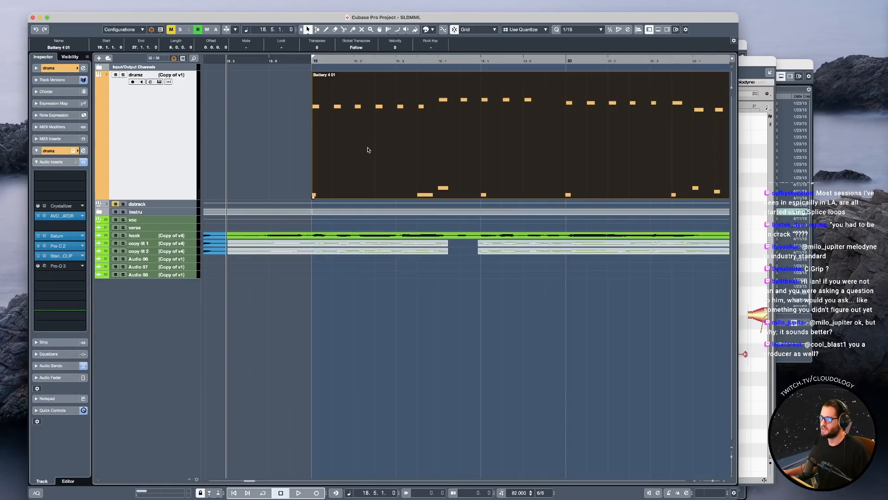
{"action": "double_click", "coordinate": [368, 150]}
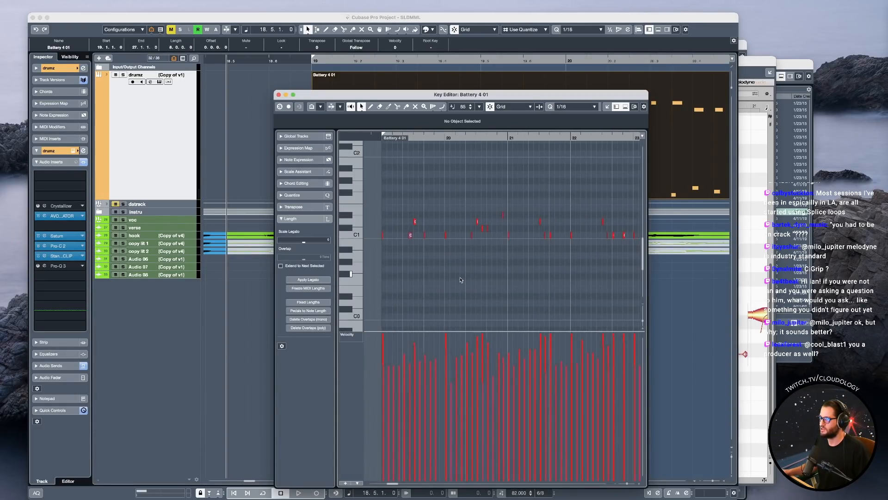
{"action": "scroll", "coordinate": [458, 279], "scroll_direction": "left", "scroll_amount": 2}
{"action": "scroll", "coordinate": [453, 285], "scroll_direction": "up", "scroll_amount": 6}
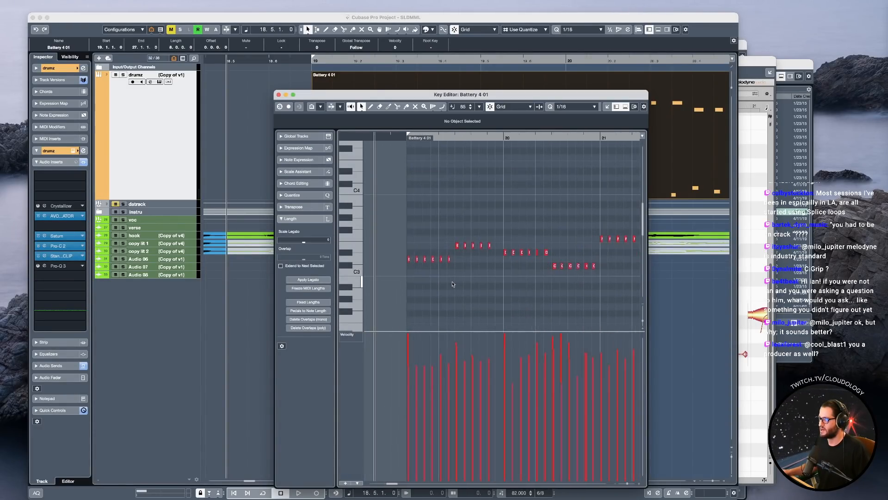
{"action": "left_click", "coordinate": [173, 131]}
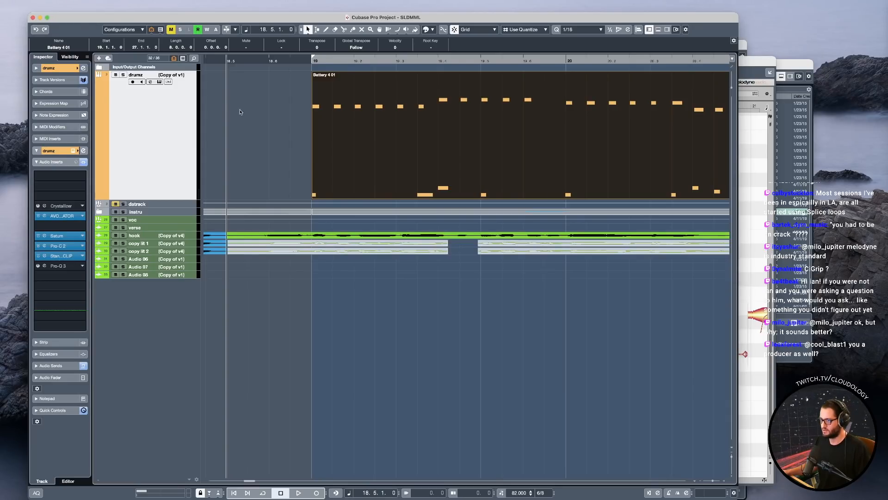
Undo the last three edits, which include the changes to the drumz part.
{"action": "key", "text": "super+z"}
{"action": "key", "text": "super+z"}
{"action": "key", "text": "super+z"}
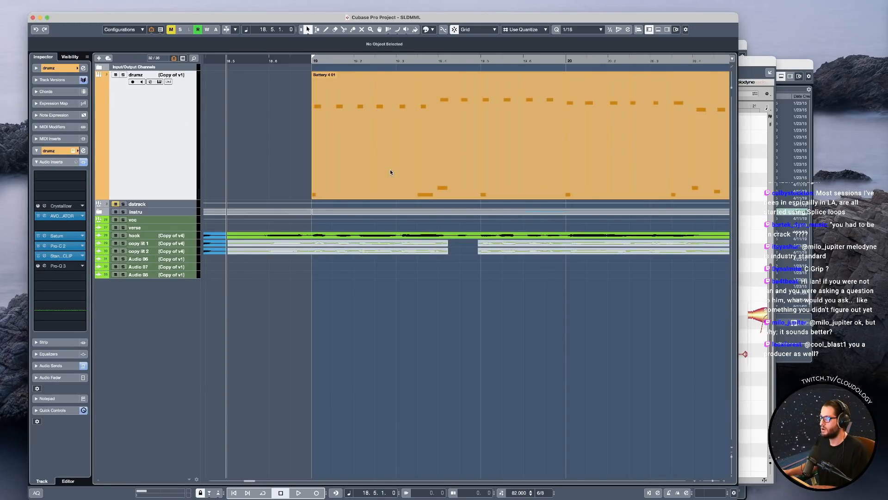
{"action": "scroll", "coordinate": [358, 165], "scroll_direction": "down", "scroll_amount": 5}
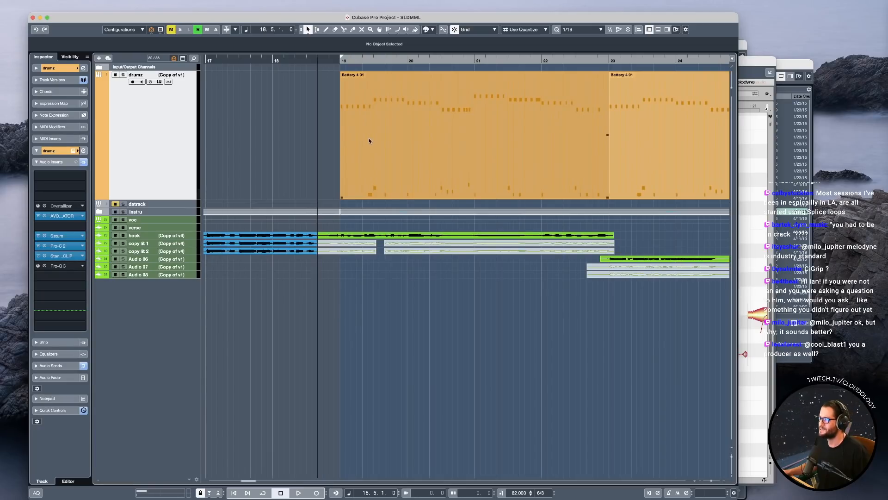
Solo the drumz track and open its bar 19 part in the Key Editor with an enlarged note area.
{"action": "key", "text": "s"}
{"action": "double_click", "coordinate": [406, 139]}
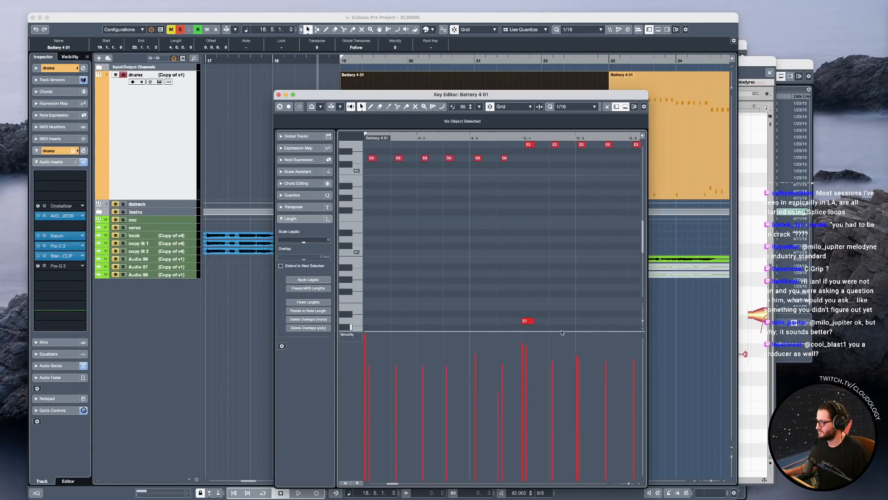
{"action": "left_click_drag", "start_coordinate": [565, 333], "coordinate": [575, 436]}
{"action": "left_click_drag", "start_coordinate": [648, 486], "coordinate": [776, 471]}
{"action": "scroll", "coordinate": [535, 281], "scroll_direction": "down", "scroll_amount": 3}
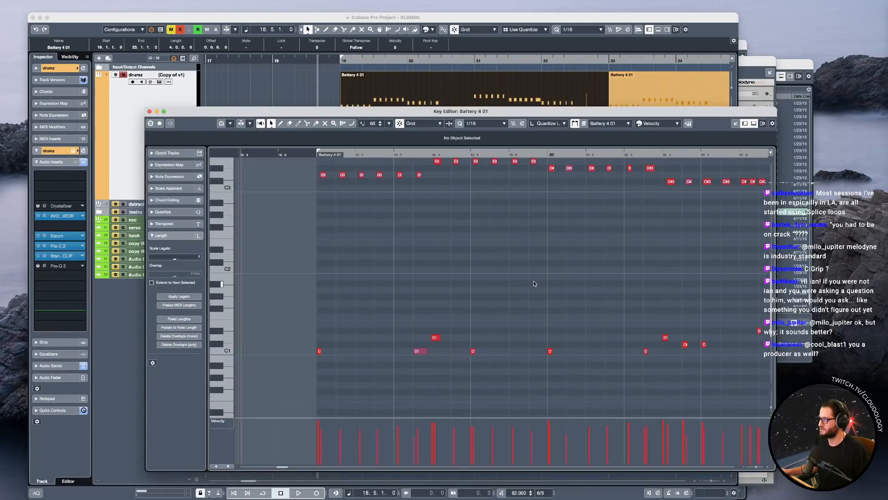
{"action": "scroll", "coordinate": [557, 290], "scroll_direction": "up", "scroll_amount": 1}
{"action": "scroll", "coordinate": [555, 284], "scroll_direction": "right", "scroll_amount": 2}
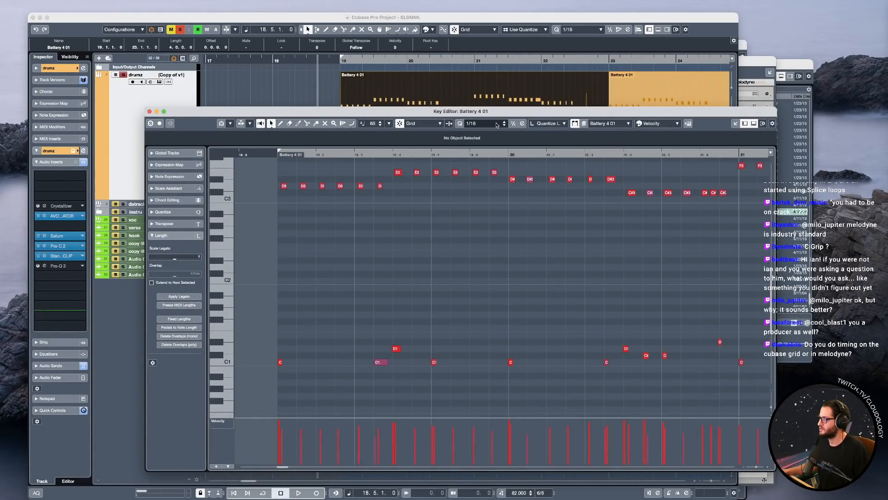
Play the soloed drum part from bar 19 while following its notes in the Key Editor.
{"action": "left_click", "coordinate": [277, 151]}
{"action": "key", "text": "space"}
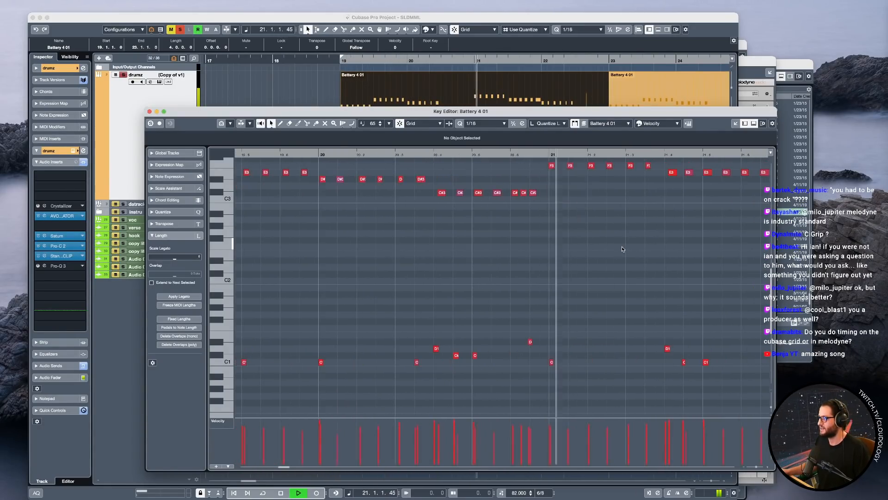
{"action": "key", "text": "space"}
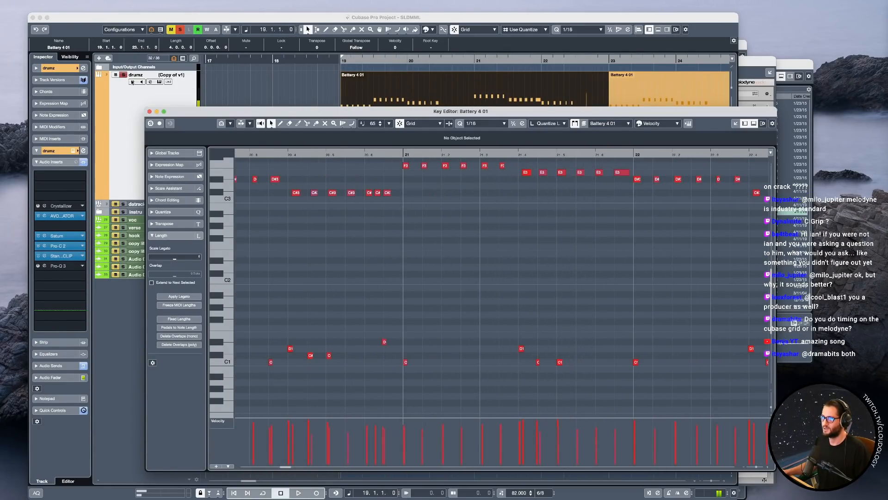
Unsolo the drumz track, switch the mute from the datrack group to the voc group, and play from bar 19.
{"action": "left_click", "coordinate": [123, 75]}
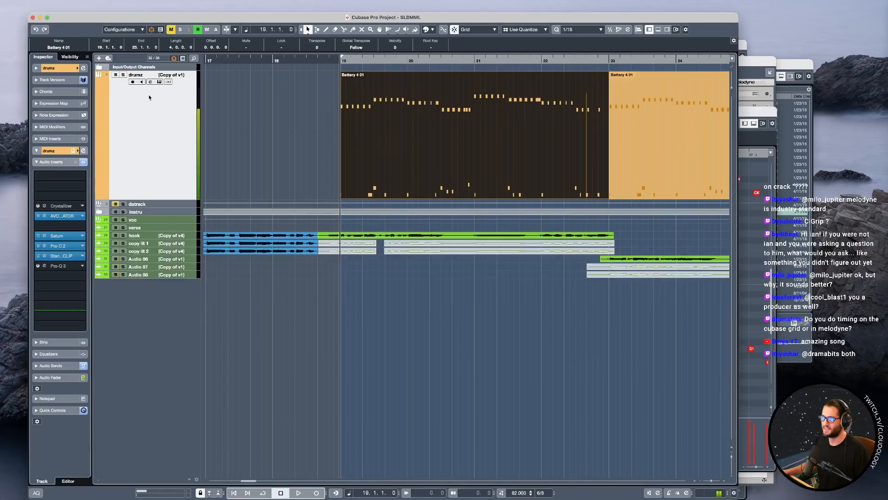
{"action": "left_click", "coordinate": [116, 221]}
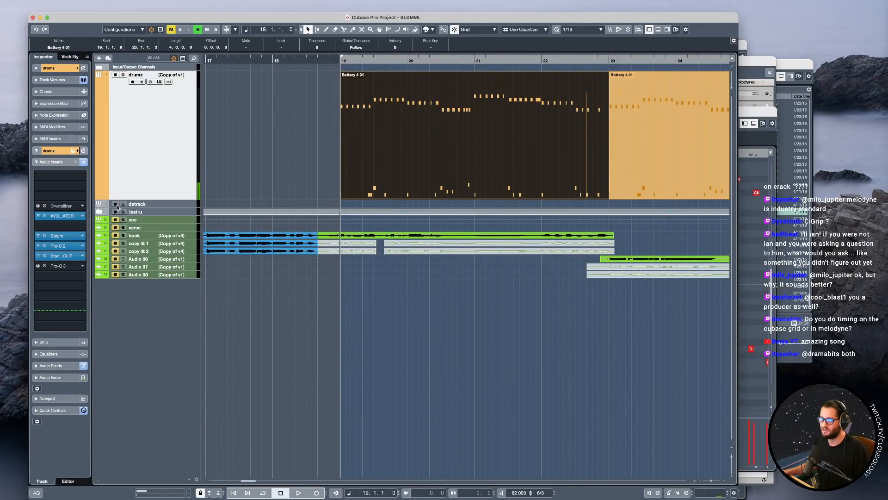
{"action": "key", "text": "space"}
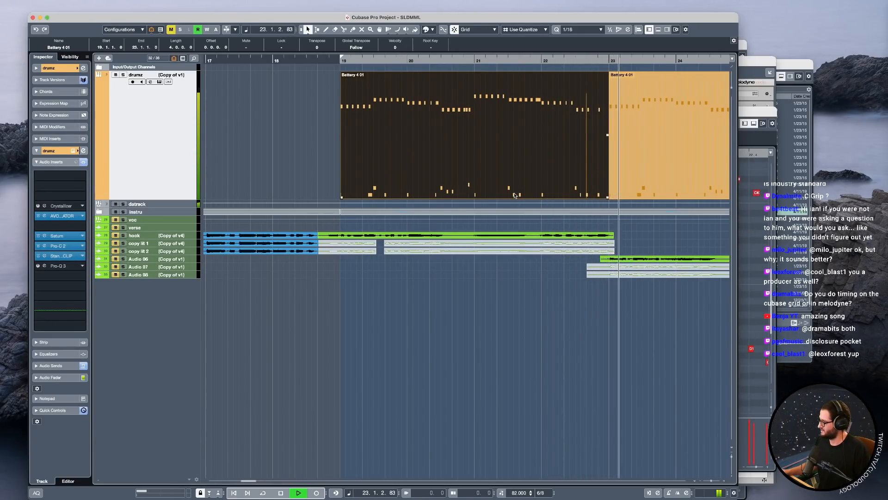
Stop playback, restore the drumz part to one continuous part from bar 19 to 27, and select it.
{"action": "key", "text": "space"}
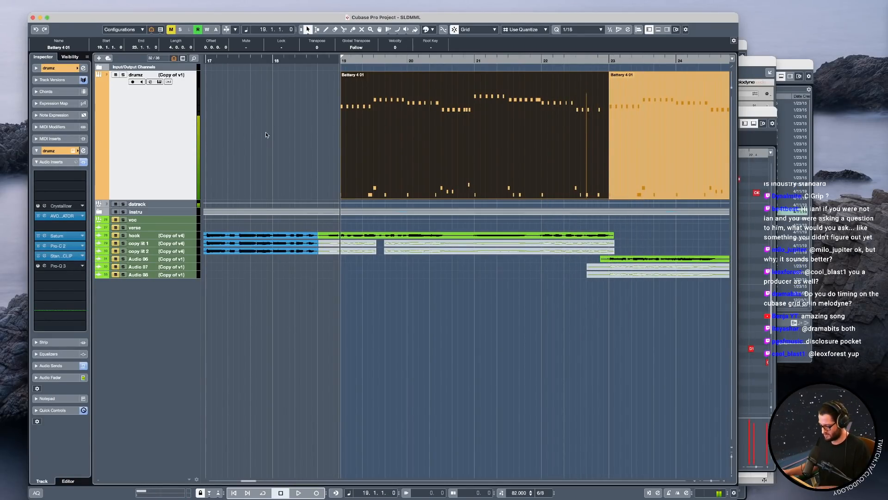
{"action": "key", "text": "Delete"}
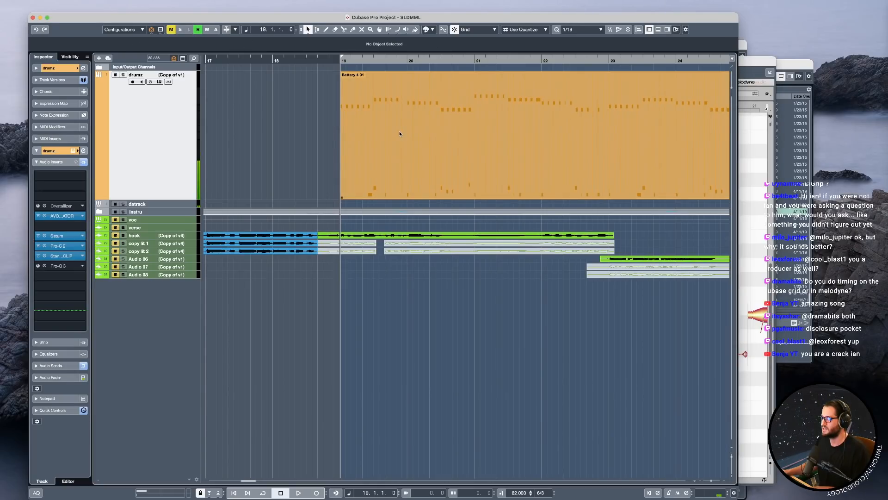
{"action": "left_click", "coordinate": [396, 133]}
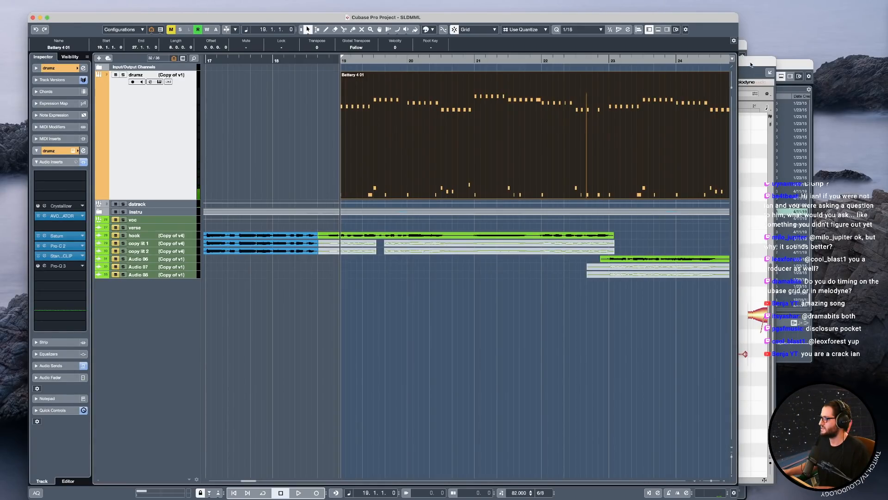
Close the Melodyne window and play the drum part from bar 19.
{"action": "left_click", "coordinate": [750, 65]}
{"action": "left_click", "coordinate": [153, 62]}
{"action": "key", "text": "space"}
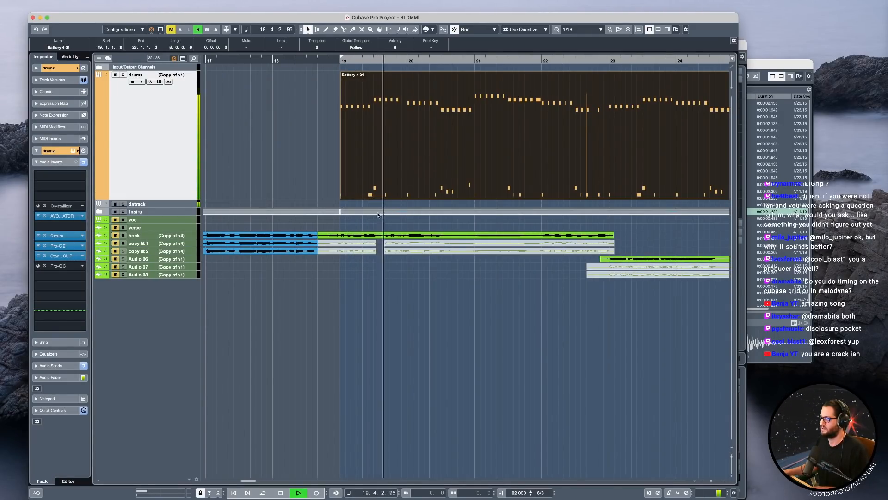
{"action": "key", "text": "space"}
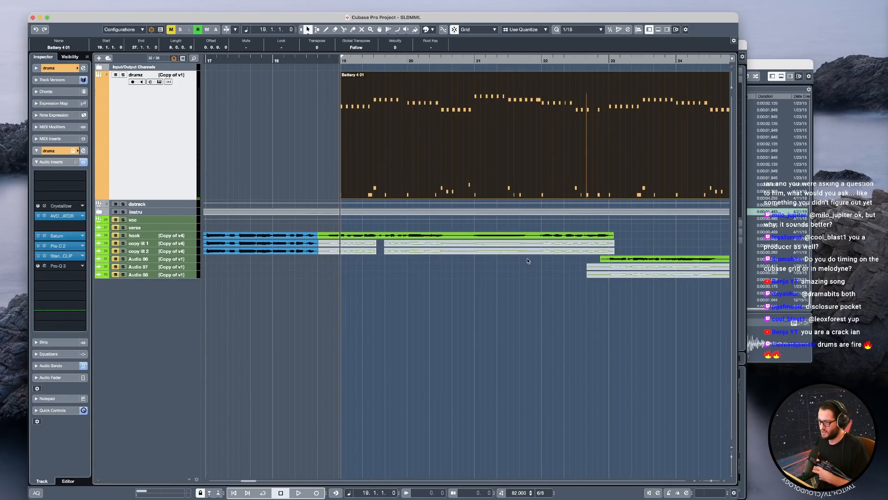
Collapse the enlarged drumz track and give all tracks a uniform, taller height.
{"action": "key", "text": "z"}
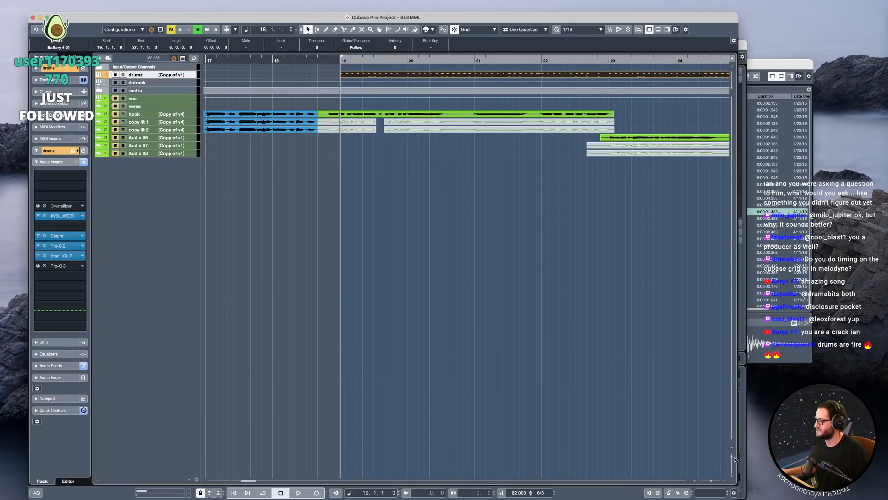
{"action": "left_click_drag", "start_coordinate": [732, 456], "coordinate": [732, 459]}
{"action": "scroll", "coordinate": [382, 421], "scroll_direction": "down", "scroll_amount": 5}
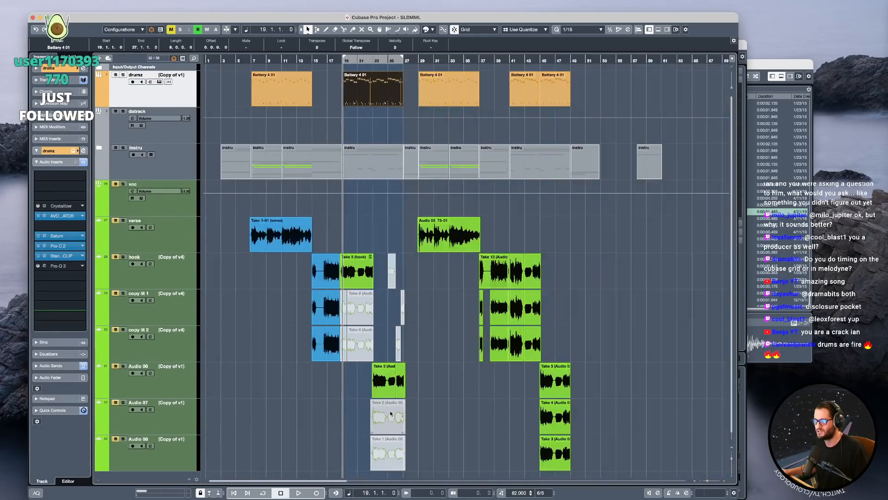
{"action": "scroll", "coordinate": [375, 319], "scroll_direction": "up", "scroll_amount": 3}
{"action": "left_click", "coordinate": [303, 278]}
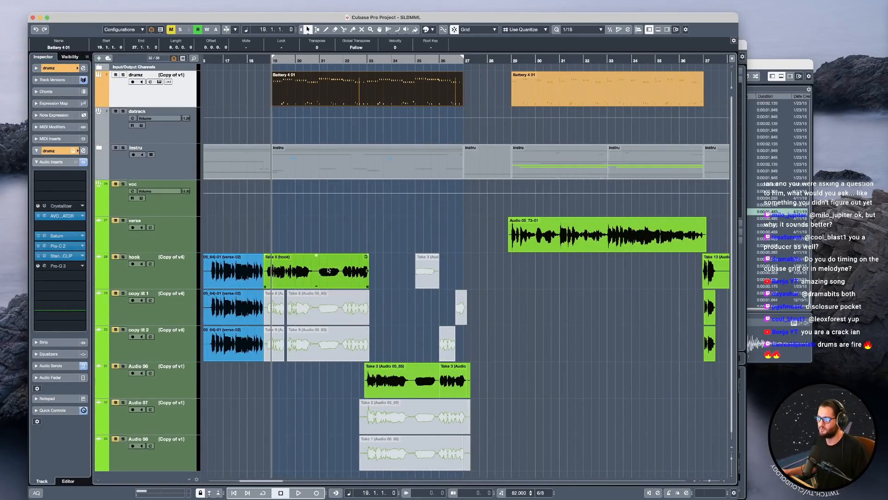
Examine how the drumz notes sit against the grid around bars 20 and 21, placing the cursor near the end of bar 20.
{"action": "scroll", "coordinate": [292, 281], "scroll_direction": "left", "scroll_amount": 1}
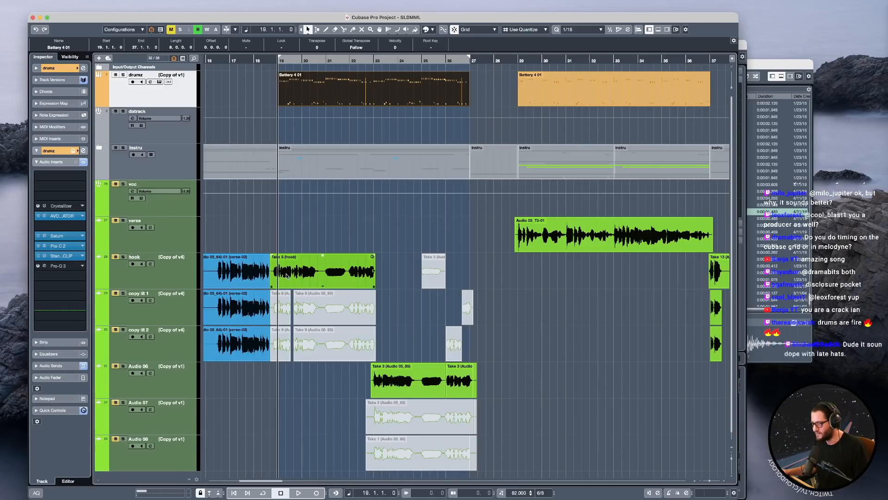
{"action": "scroll", "coordinate": [279, 245], "scroll_direction": "up", "scroll_amount": 1}
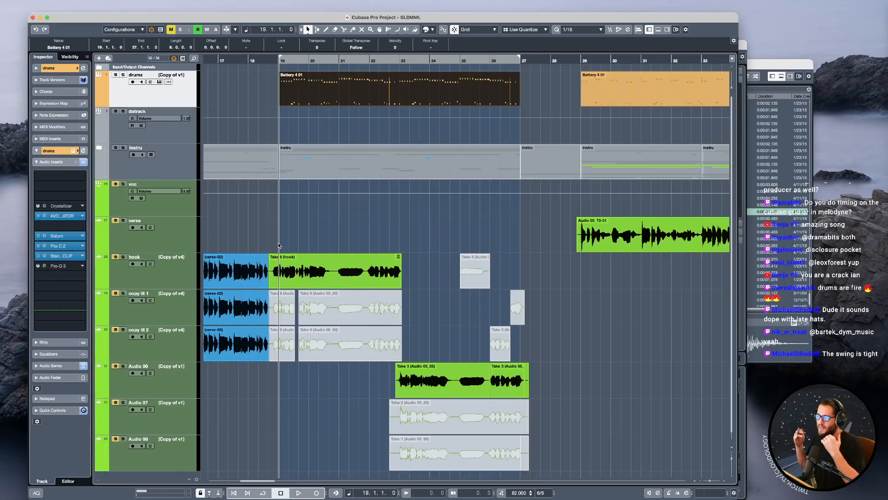
{"action": "scroll", "coordinate": [346, 140], "scroll_direction": "up", "scroll_amount": 10}
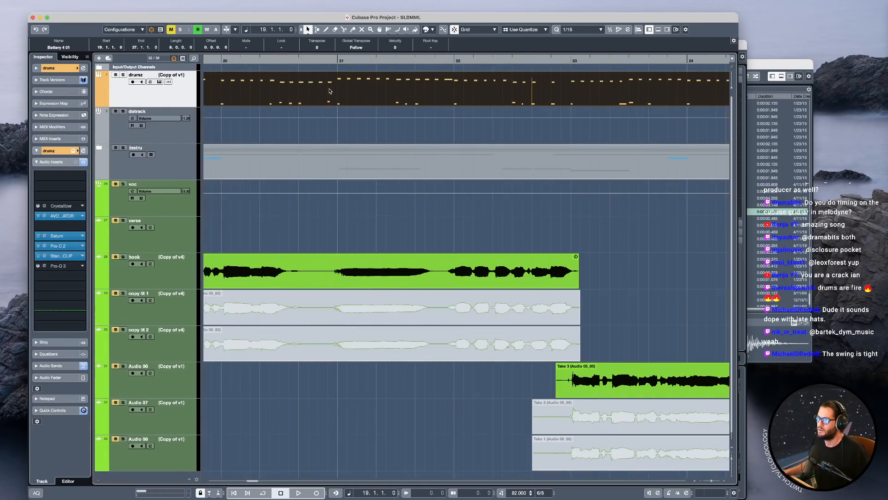
{"action": "scroll", "coordinate": [326, 92], "scroll_direction": "up", "scroll_amount": 4}
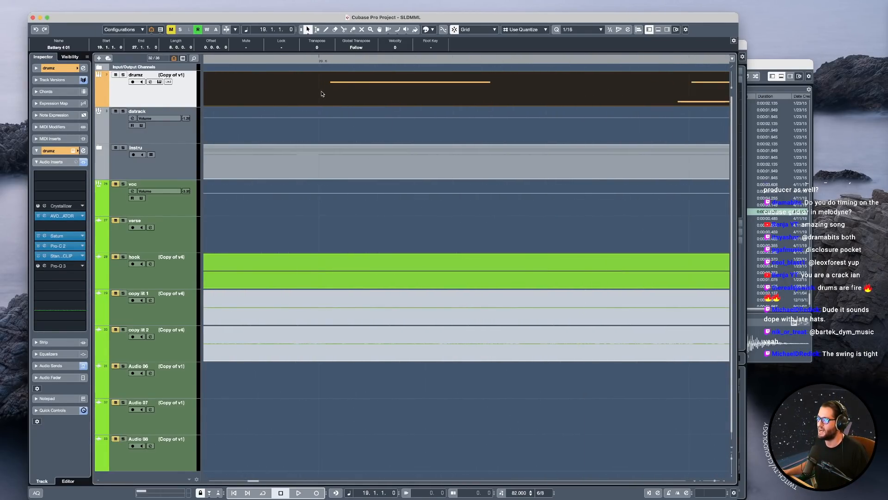
{"action": "mouse_move", "coordinate": [316, 59]}
{"action": "left_mouse_down"}
{"action": "mouse_move", "coordinate": [370, 62]}
{"action": "mouse_move", "coordinate": [310, 60]}
{"action": "left_mouse_up"}
{"action": "scroll", "coordinate": [320, 107], "scroll_direction": "down", "scroll_amount": 4}
{"action": "scroll", "coordinate": [320, 108], "scroll_direction": "down", "scroll_amount": 8}
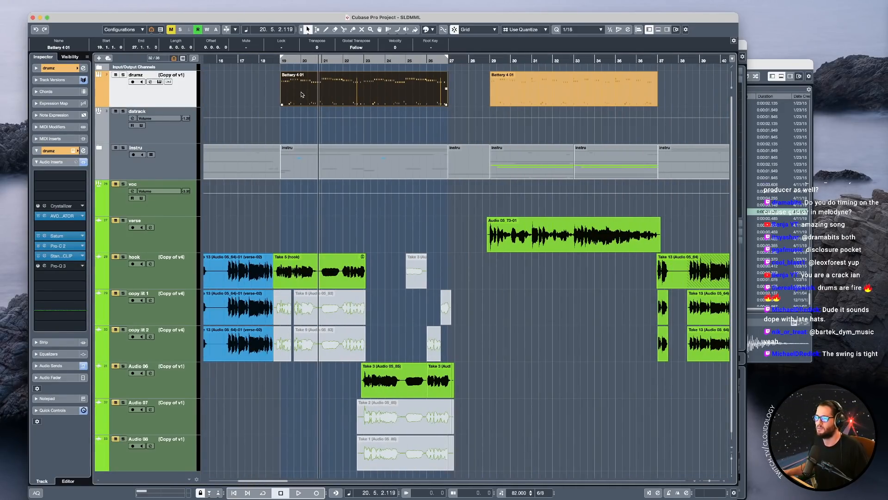
{"action": "scroll", "coordinate": [321, 106], "scroll_direction": "up", "scroll_amount": 8}
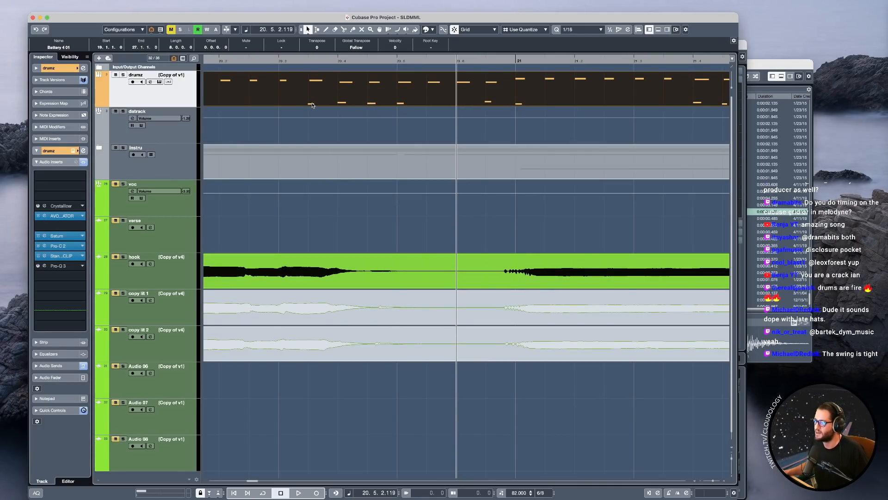
{"action": "scroll", "coordinate": [313, 106], "scroll_direction": "up", "scroll_amount": 2}
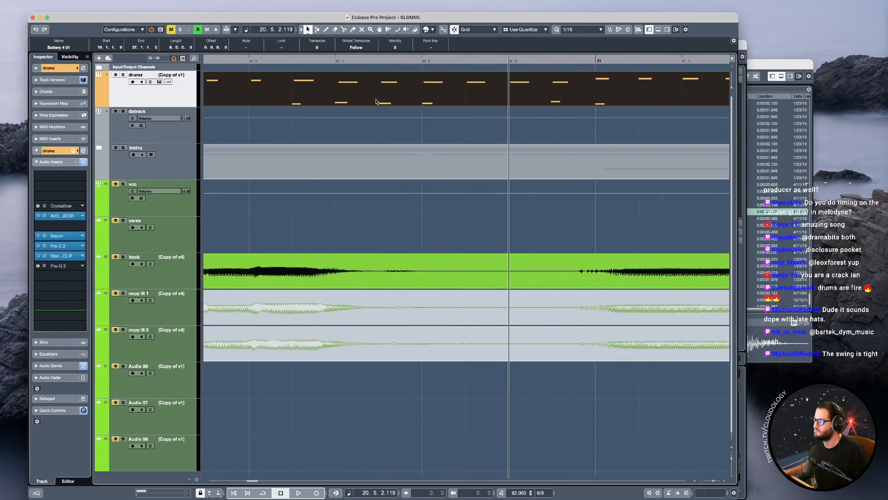
{"action": "scroll", "coordinate": [423, 102], "scroll_direction": "up", "scroll_amount": 1}
{"action": "scroll", "coordinate": [423, 103], "scroll_direction": "down", "scroll_amount": 8}
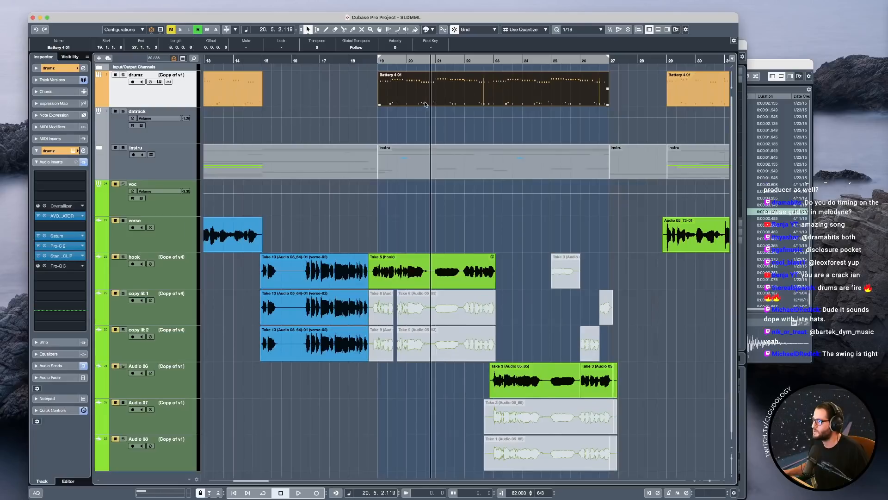
{"action": "scroll", "coordinate": [442, 111], "scroll_direction": "right", "scroll_amount": 2}
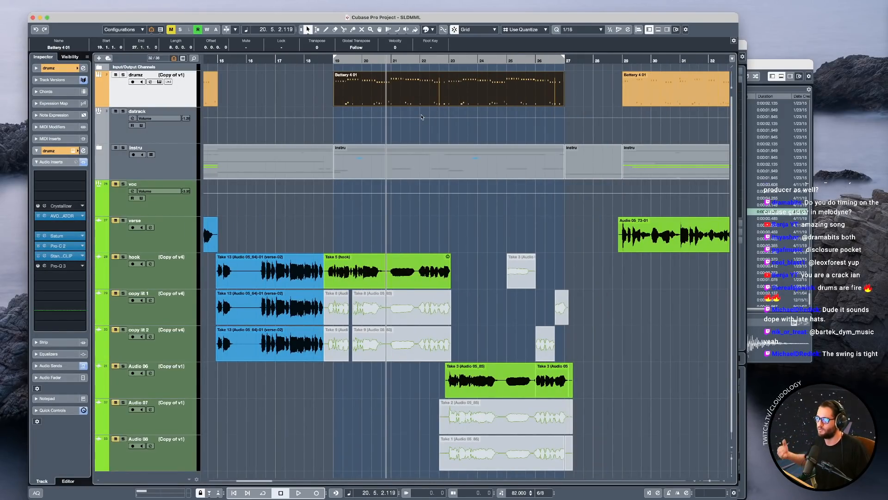
{"action": "scroll", "coordinate": [329, 242], "scroll_direction": "up", "scroll_amount": 2}
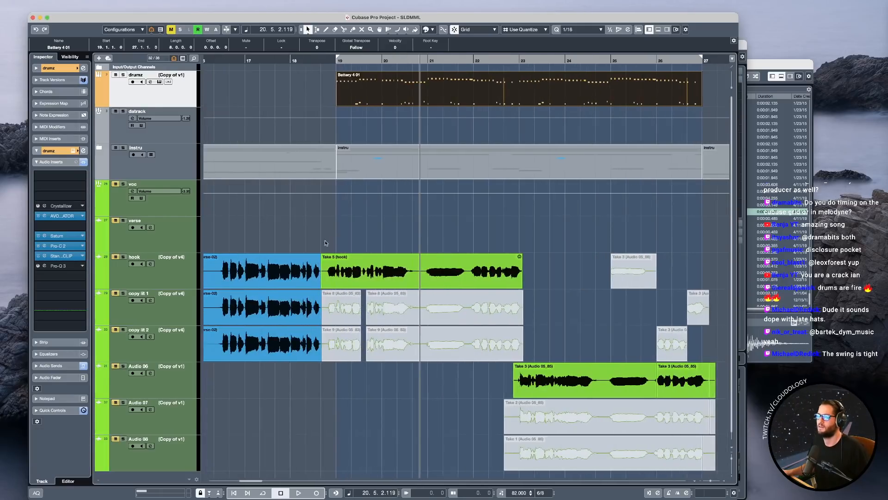
Unmute the voc group, play from bar 19, and mute the datrack group while listening.
{"action": "left_click", "coordinate": [115, 184]}
{"action": "left_click", "coordinate": [333, 60]}
{"action": "key", "text": "space"}
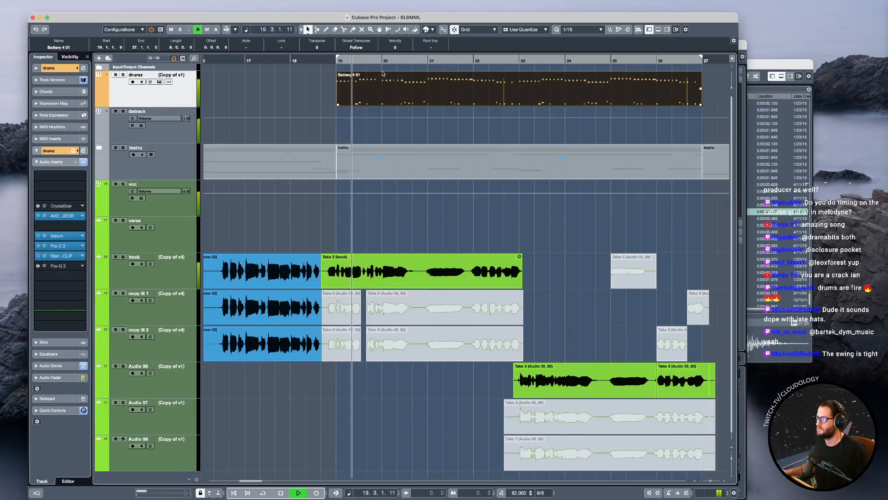
{"action": "left_click", "coordinate": [116, 112]}
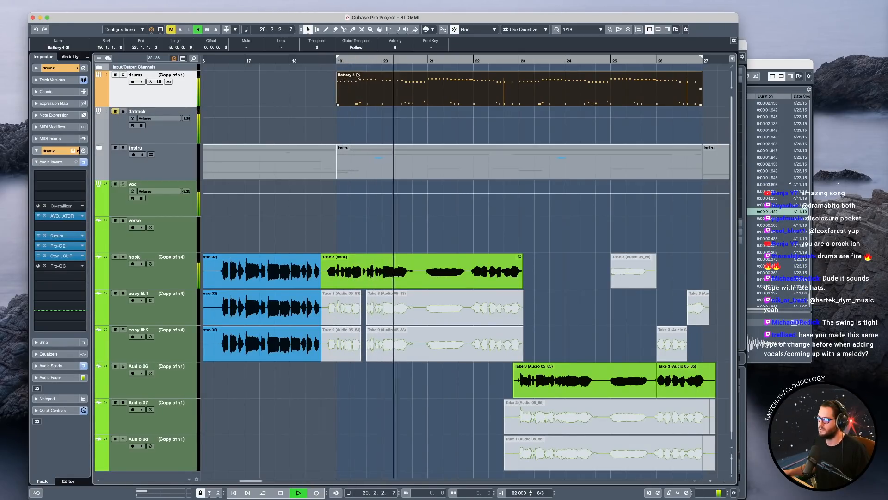
{"action": "key", "text": "space"}
Examine the hook vocal's waveform timing against the drumz notes and grid around bars 18 to 20.
{"action": "key", "text": "h"}
{"action": "scroll", "coordinate": [359, 170], "scroll_direction": "up", "scroll_amount": 4}
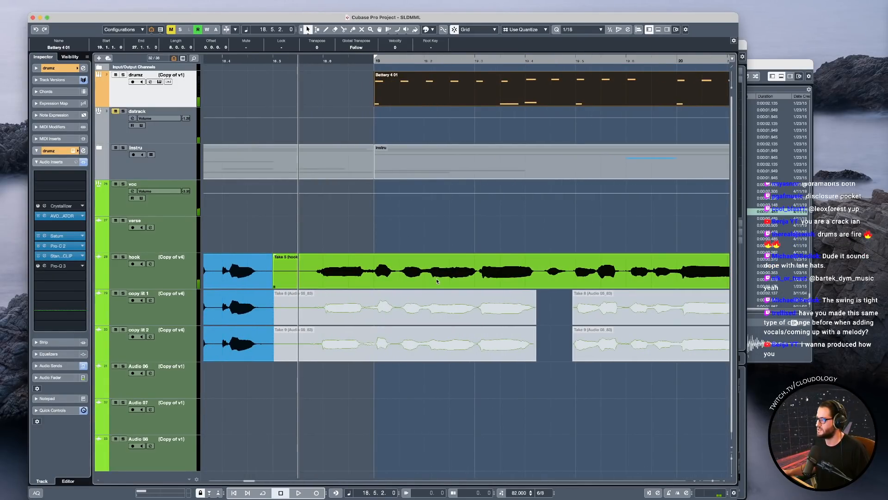
{"action": "scroll", "coordinate": [550, 276], "scroll_direction": "right", "scroll_amount": 1}
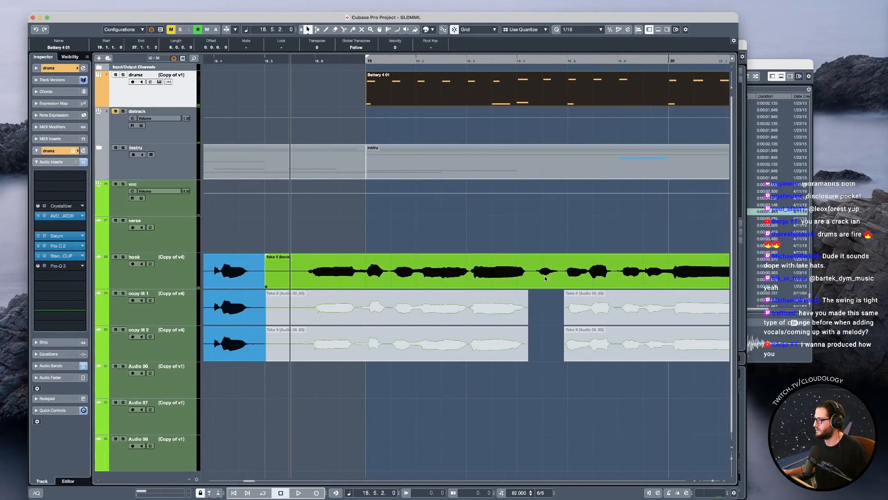
{"action": "scroll", "coordinate": [545, 277], "scroll_direction": "left", "scroll_amount": 4}
{"action": "scroll", "coordinate": [541, 276], "scroll_direction": "right", "scroll_amount": 5}
{"action": "scroll", "coordinate": [536, 276], "scroll_direction": "up", "scroll_amount": 3}
{"action": "scroll", "coordinate": [535, 277], "scroll_direction": "down", "scroll_amount": 3}
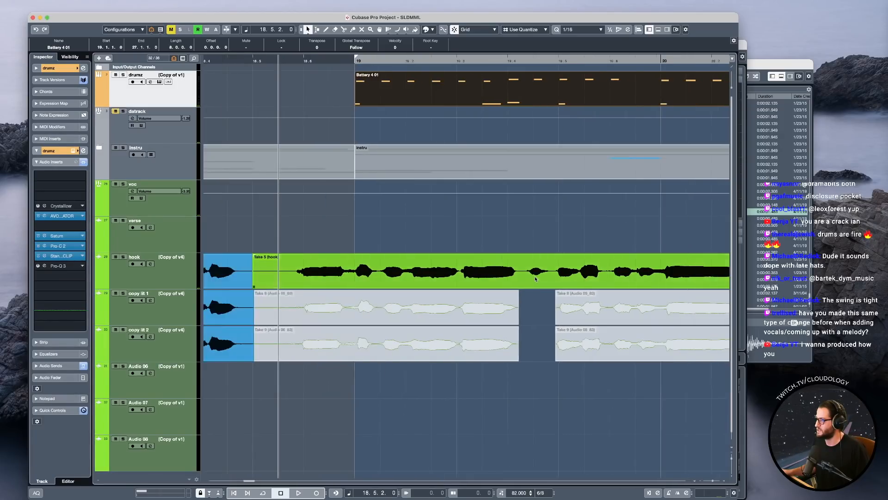
{"action": "scroll", "coordinate": [535, 278], "scroll_direction": "down", "scroll_amount": 3}
{"action": "scroll", "coordinate": [534, 273], "scroll_direction": "right", "scroll_amount": 4}
{"action": "scroll", "coordinate": [533, 274], "scroll_direction": "left", "scroll_amount": 2}
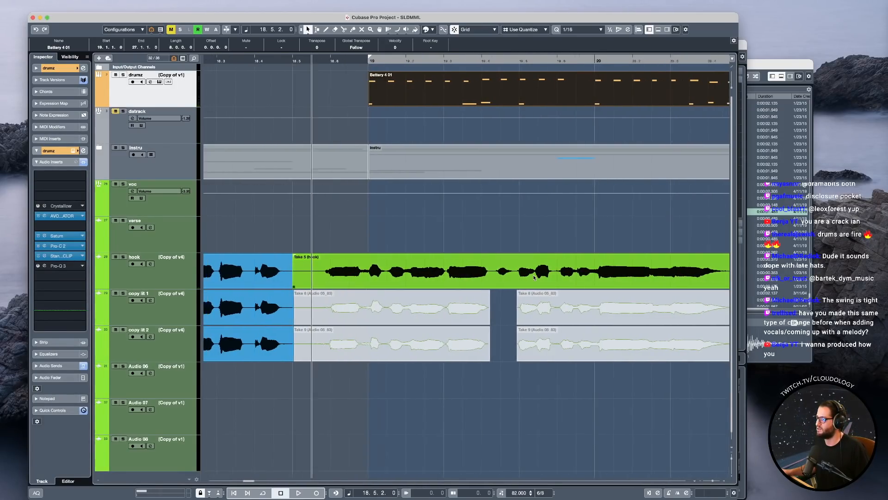
{"action": "scroll", "coordinate": [534, 276], "scroll_direction": "up", "scroll_amount": 2}
{"action": "scroll", "coordinate": [535, 277], "scroll_direction": "down", "scroll_amount": 4}
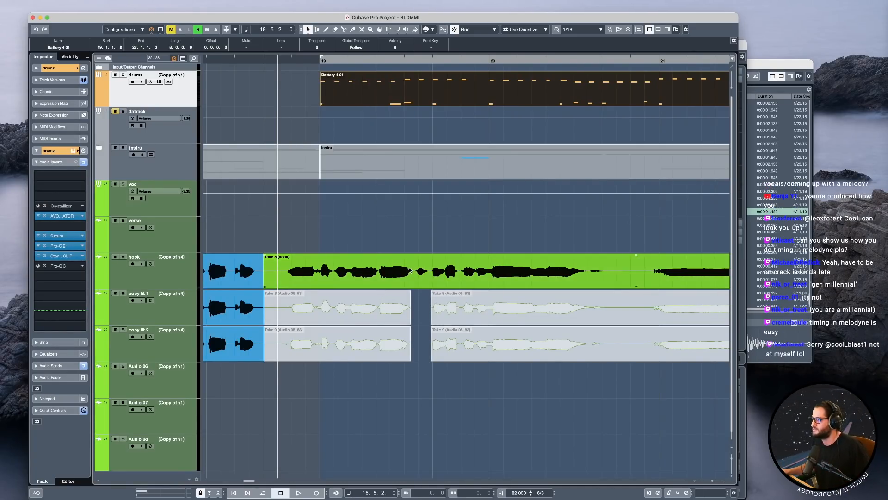
Set a two-bar cycle range starting at 18.5 where the hook take begins, activate cycle, and start playback.
{"action": "left_click", "coordinate": [661, 60], "text": "alt"}
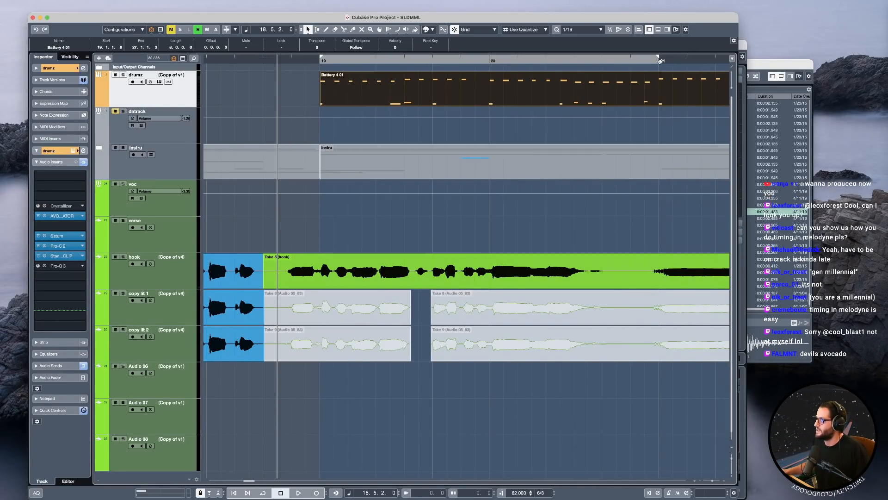
{"action": "left_click_drag", "start_coordinate": [358, 55], "coordinate": [304, 56]}
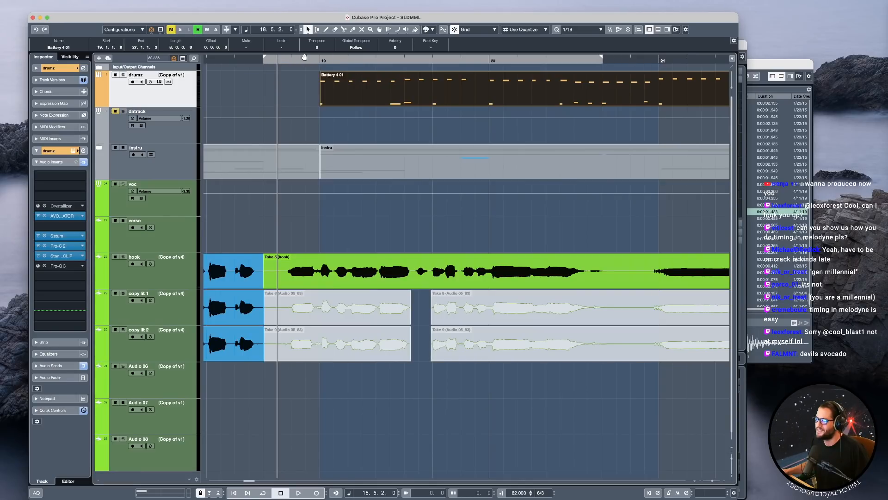
{"action": "left_click", "coordinate": [263, 60]}
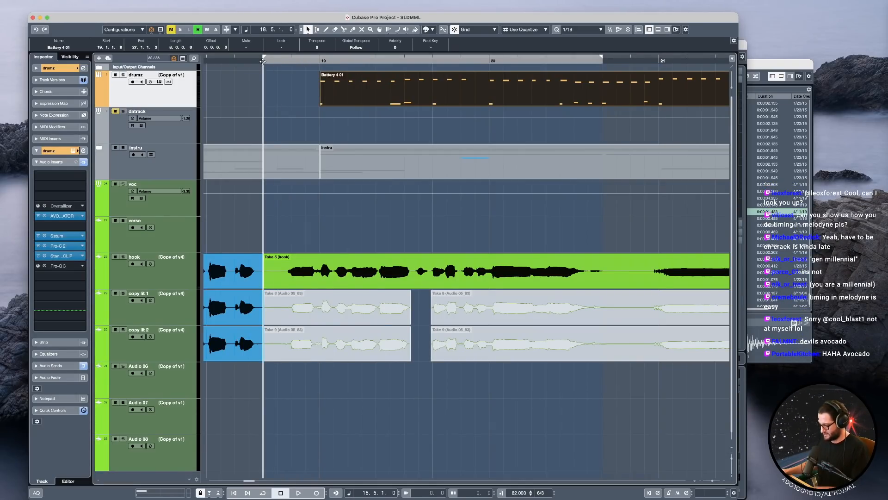
{"action": "left_click", "coordinate": [263, 60]}
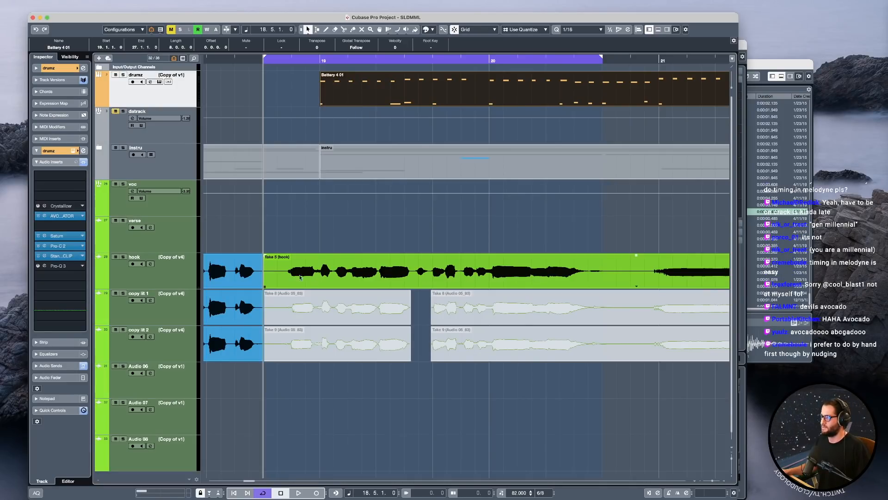
{"action": "key", "text": "space"}
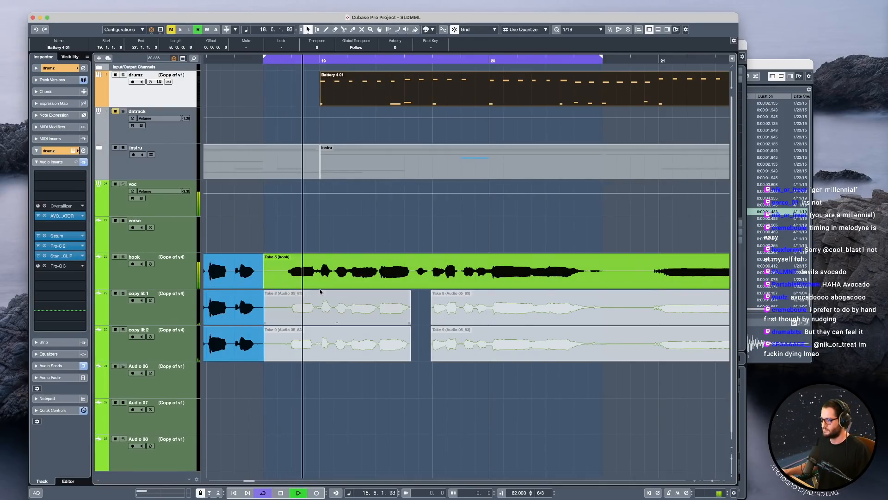
Open the Take 5 hook event in Melodyne and choose a finer note-value time grid.
{"action": "left_click", "coordinate": [331, 277]}
{"action": "double_click", "coordinate": [331, 277]}
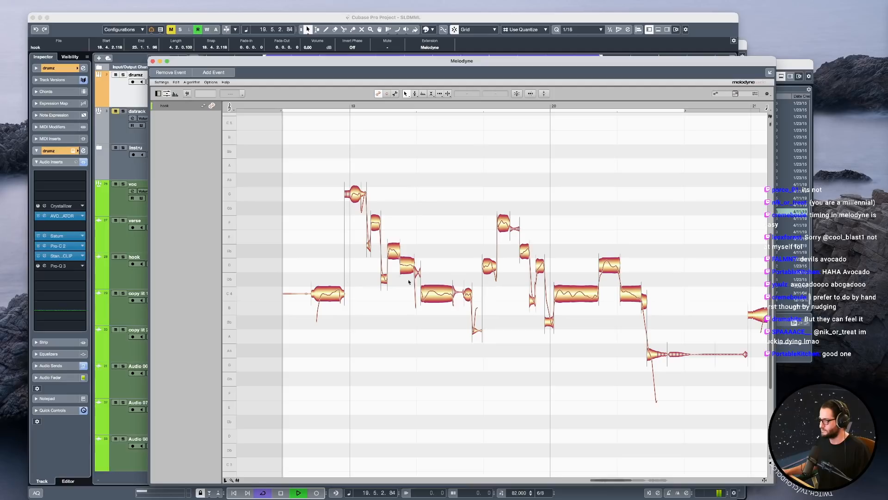
{"action": "left_click", "coordinate": [767, 107]}
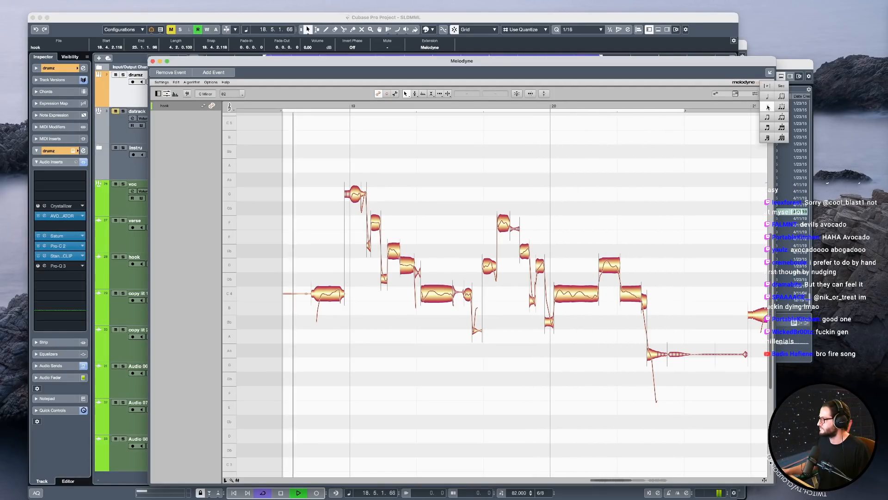
{"action": "left_click", "coordinate": [768, 129]}
Stop playback, enlarge the hook notes around bar 19, and place the playback position just before the first note.
{"action": "key", "text": "space"}
{"action": "left_click_drag", "start_coordinate": [344, 323], "coordinate": [383, 329]}
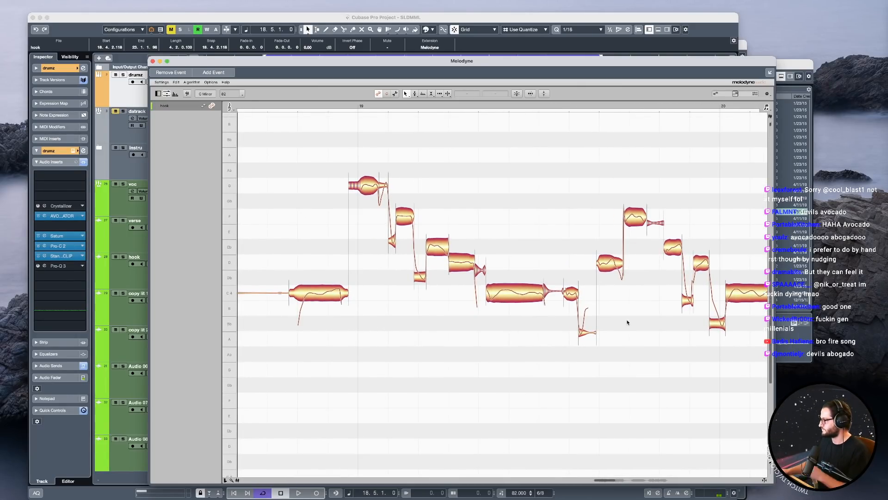
{"action": "right_click", "coordinate": [430, 172]}
{"action": "left_click", "coordinate": [422, 198]}
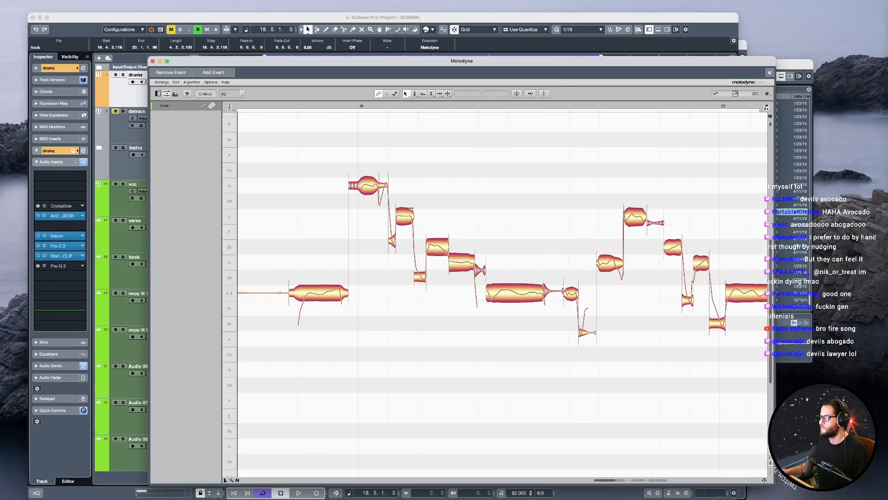
{"action": "left_click", "coordinate": [280, 103]}
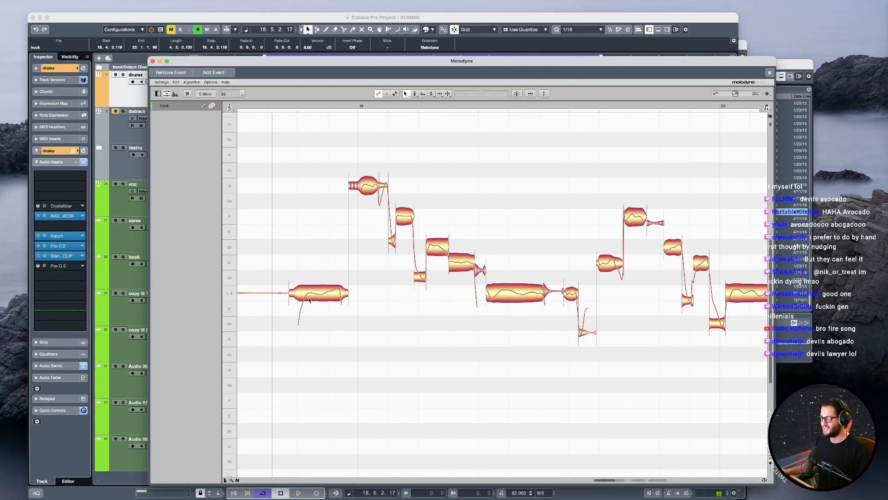
Split the Battery drum part at 19.3 and copy its opening two beats to 18.5 on the drumz track.
{"action": "left_click", "coordinate": [407, 23]}
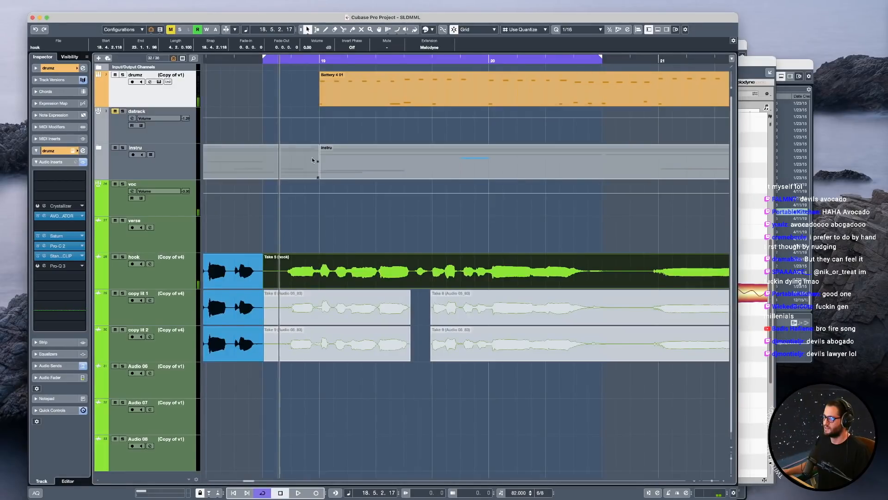
{"action": "left_click", "coordinate": [376, 94], "text": "alt"}
{"action": "left_click_drag", "start_coordinate": [353, 96], "coordinate": [298, 99]}
In the copied drumz part, move the kick note up to D3 and delete the second and fourth hits in the Key Editor.
{"action": "double_click", "coordinate": [264, 103]}
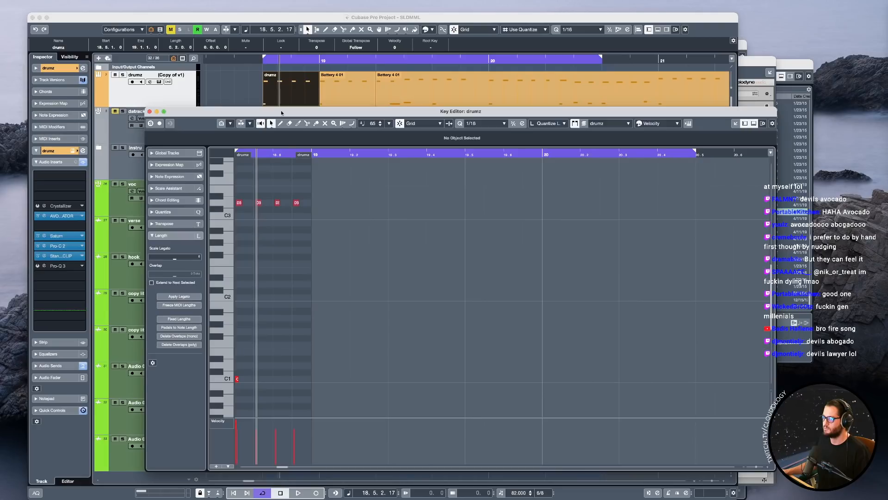
{"action": "left_click_drag", "start_coordinate": [277, 379], "coordinate": [278, 202]}
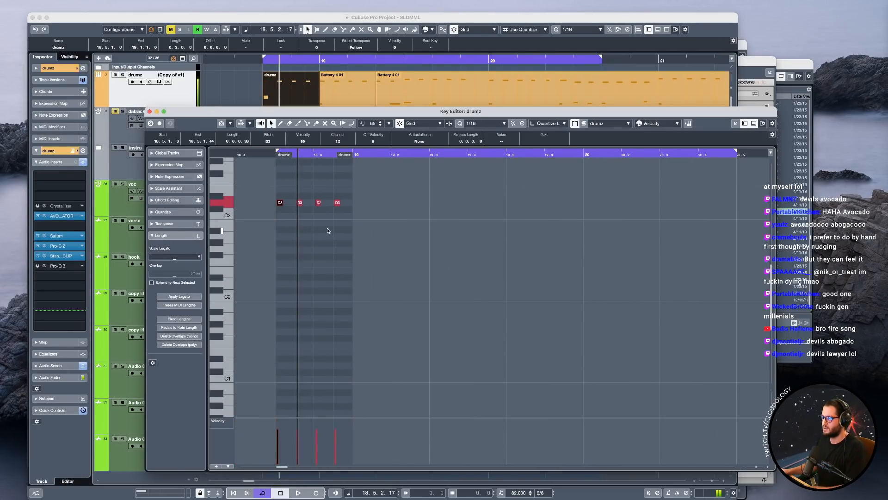
{"action": "left_click", "coordinate": [275, 154]}
{"action": "key", "text": "space"}
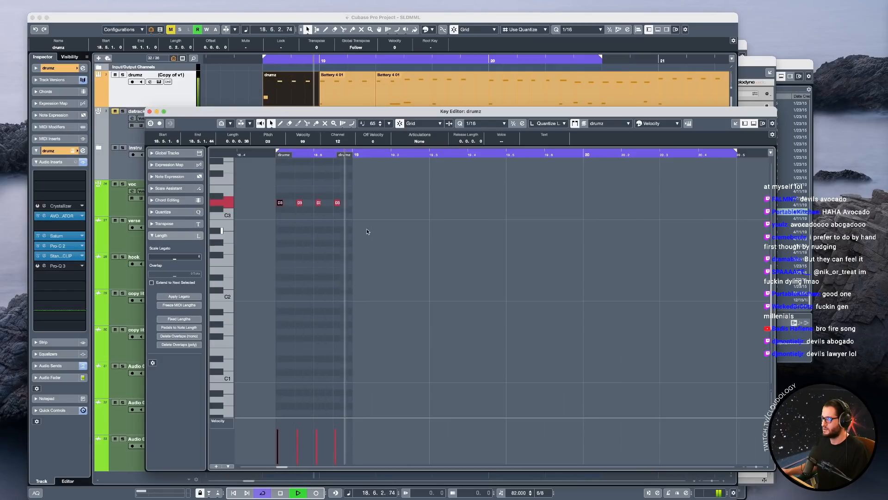
{"action": "key", "text": "space"}
{"action": "left_click_drag", "start_coordinate": [309, 197], "coordinate": [335, 211]}
{"action": "key", "text": "BackSpace"}
{"action": "key", "text": "BackSpace"}
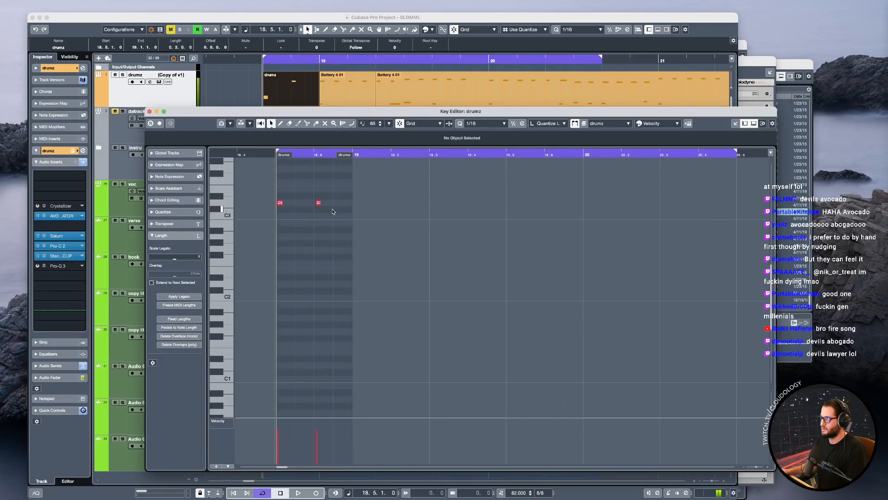
Play back the thinned drum hits leading into bar 19, close the Key Editor and stop playback.
{"action": "key", "text": "space"}
{"action": "key", "text": "super+a"}
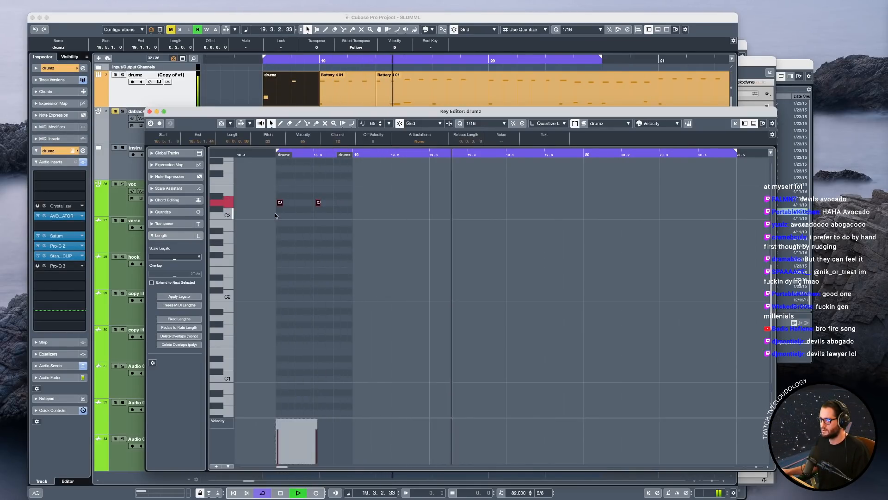
{"action": "key", "text": "Return"}
{"action": "key", "text": "space"}
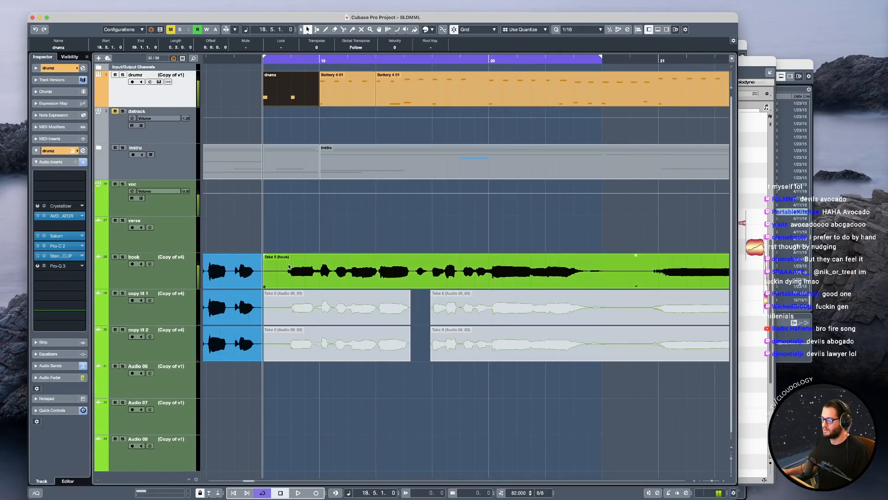
Open the Take 5 hook event in Melodyne, select the first note before bar 19 and activate the Attack Speed Tool.
{"action": "double_click", "coordinate": [303, 276]}
{"action": "left_click", "coordinate": [391, 298]}
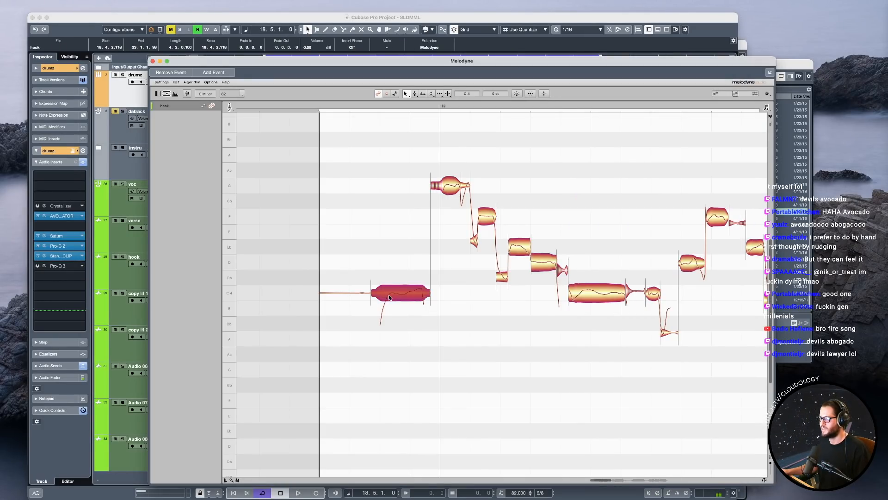
{"action": "right_click", "coordinate": [385, 296]}
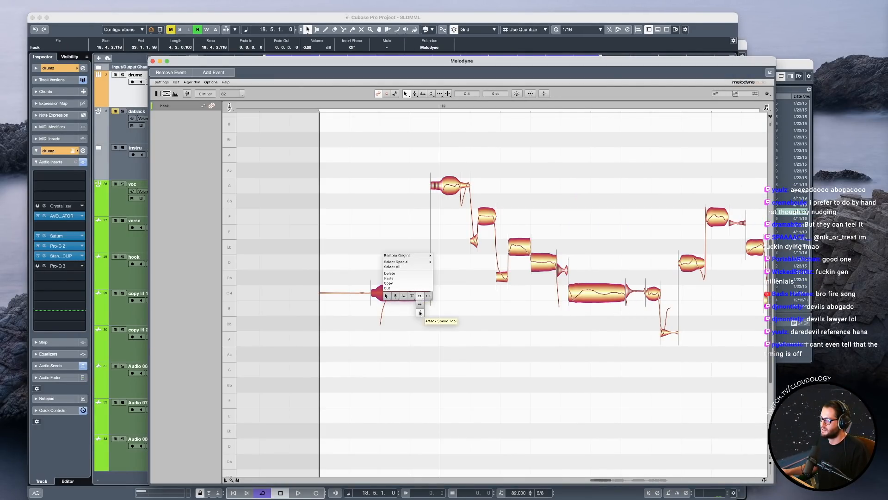
{"action": "left_click", "coordinate": [420, 311]}
Try a faster attack speed on the first hook note, undo and repeat the adjustment, and play it from 18.5.
{"action": "left_click_drag", "start_coordinate": [402, 299], "coordinate": [401, 282]}
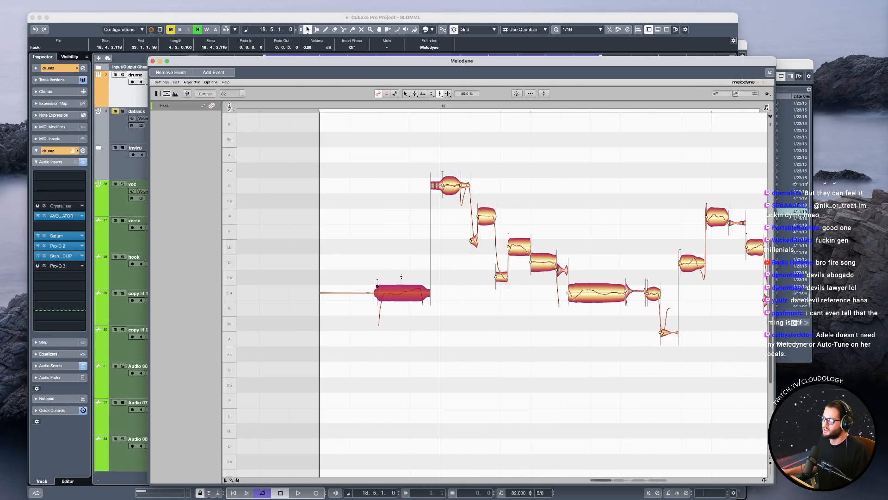
{"action": "key", "text": "super+z"}
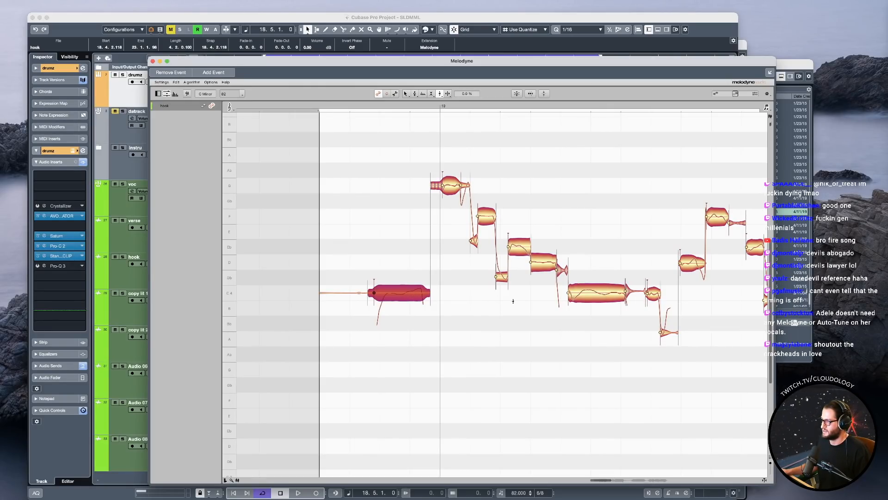
{"action": "left_click_drag", "start_coordinate": [398, 297], "coordinate": [397, 285]}
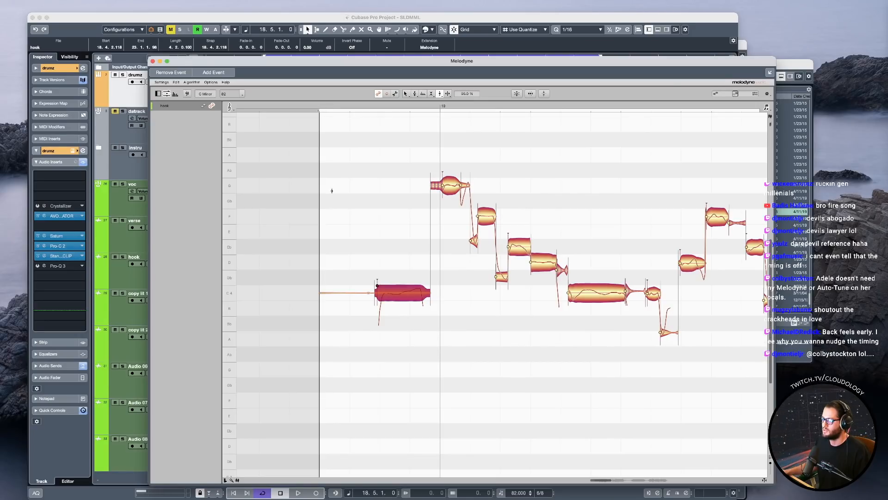
{"action": "left_click", "coordinate": [328, 108]}
{"action": "key", "text": "space"}
{"action": "key", "text": "space"}
Compare the first hook note by playing it with the attack speed change undone and redone.
{"action": "key", "text": "space"}
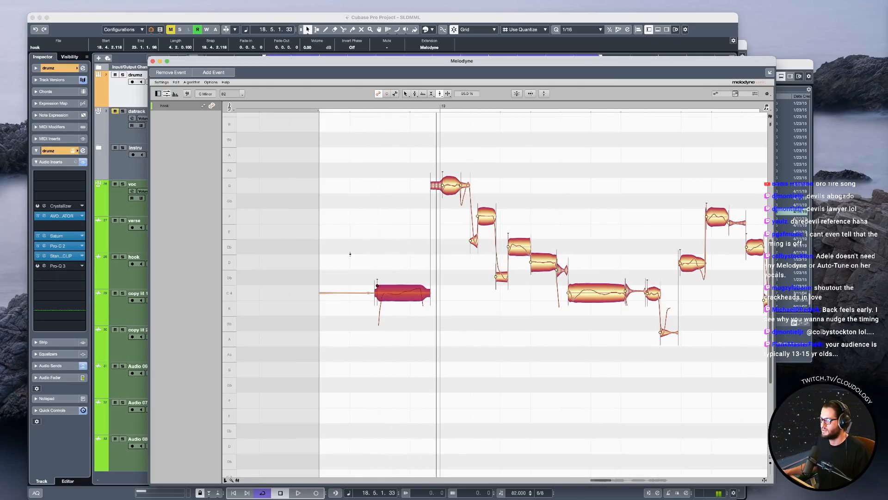
{"action": "key", "text": "super+z"}
{"action": "key", "text": "space"}
{"action": "key", "text": "space"}
{"action": "key", "text": "space"}
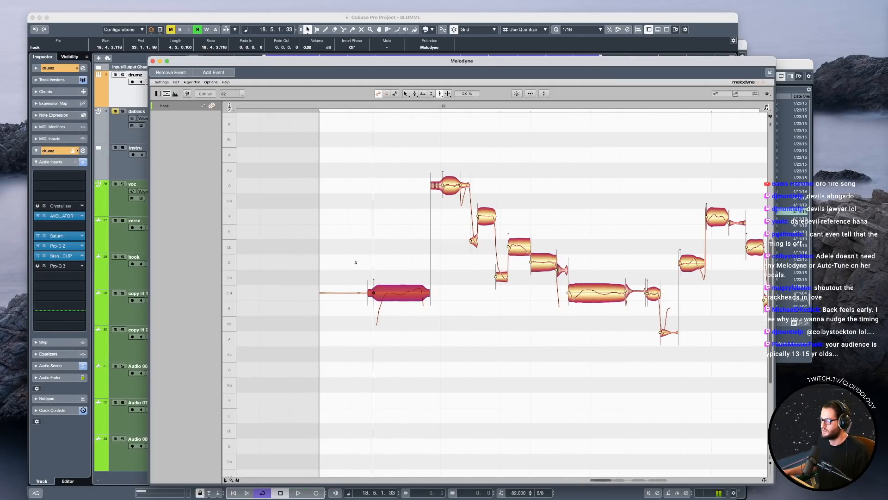
{"action": "key", "text": "space"}
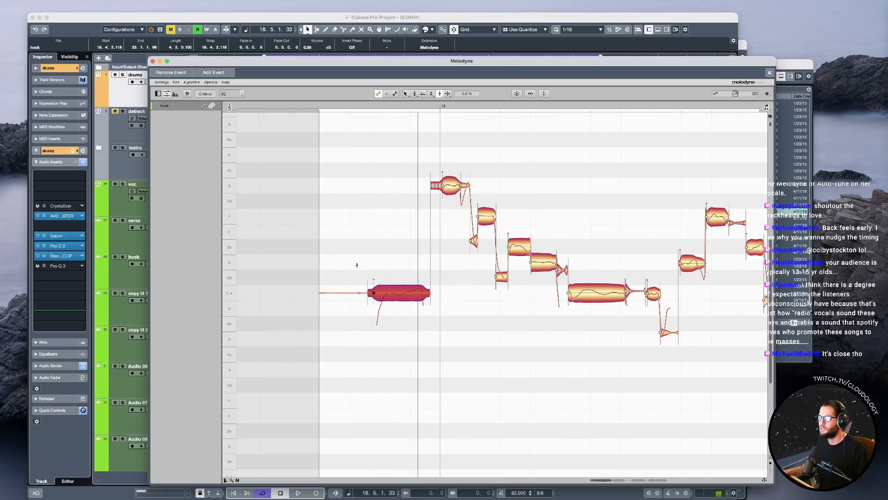
{"action": "key", "text": "super+shift+z"}
{"action": "key", "text": "space"}
{"action": "key", "text": "space"}
Try a lower attack speed of about 22 % on the first hook note, play it and undo the change.
{"action": "left_click_drag", "start_coordinate": [390, 293], "coordinate": [391, 301]}
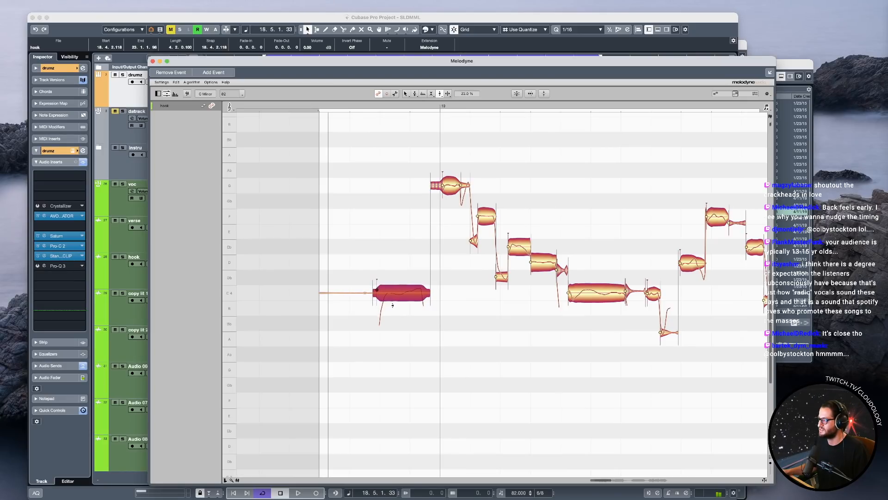
{"action": "key", "text": "space"}
Move the start edge of the first hook note slightly later and start playback.
{"action": "key", "text": "space"}
{"action": "key", "text": "super+z"}
{"action": "left_click_drag", "start_coordinate": [369, 292], "coordinate": [374, 292]}
{"action": "key", "text": "space"}
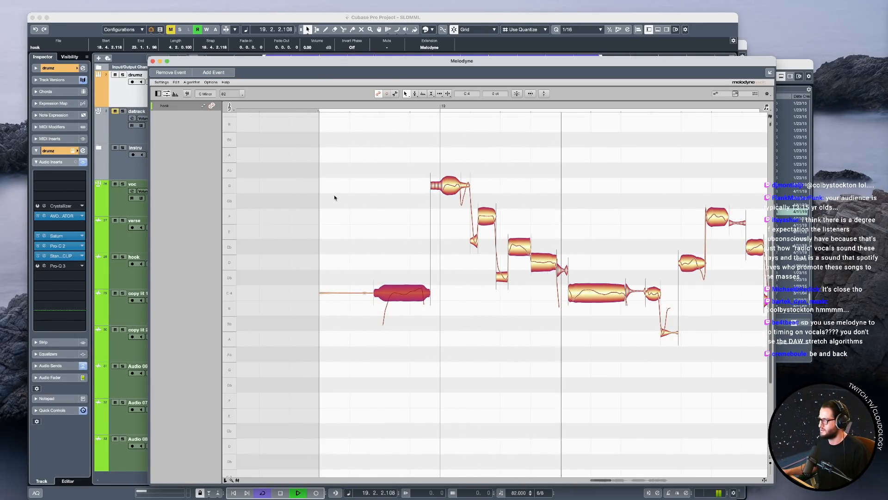
In the project window, copy the two-hit drumz part to 18.3 and shift the two-bar cycle range to start at 18.3.
{"action": "left_click", "coordinate": [354, 21]}
{"action": "scroll", "coordinate": [364, 88], "scroll_direction": "down", "scroll_amount": 2}
{"action": "scroll", "coordinate": [342, 88], "scroll_direction": "left", "scroll_amount": 1}
{"action": "left_click_drag", "start_coordinate": [313, 88], "coordinate": [268, 88]}
{"action": "left_click_drag", "start_coordinate": [345, 59], "coordinate": [300, 58]}
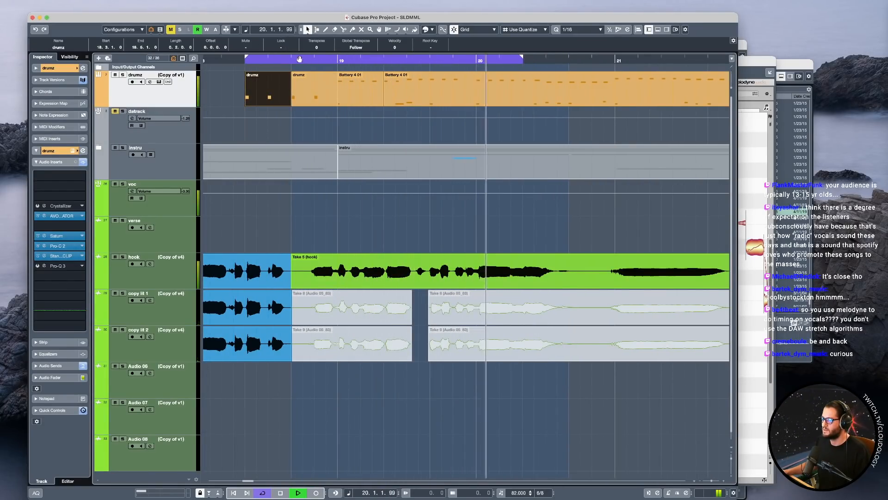
Mute the vocal events preceding the hook take on the hook, copy lit 1 and copy lit 2 tracks.
{"action": "left_click_drag", "start_coordinate": [259, 208], "coordinate": [266, 402]}
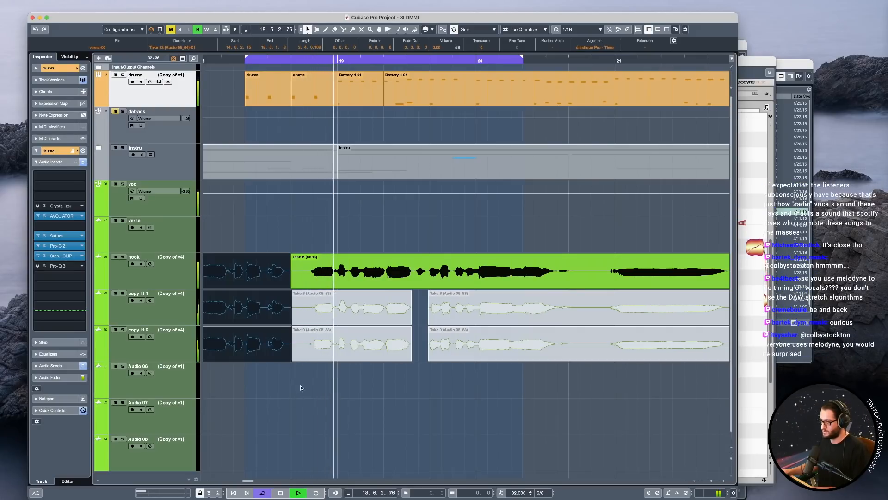
{"action": "left_click", "coordinate": [242, 235]}
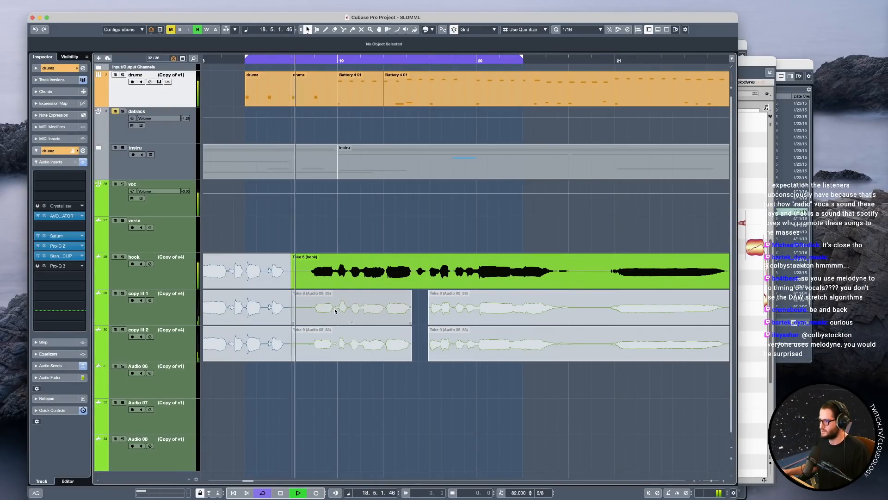
{"action": "key", "text": "super+z"}
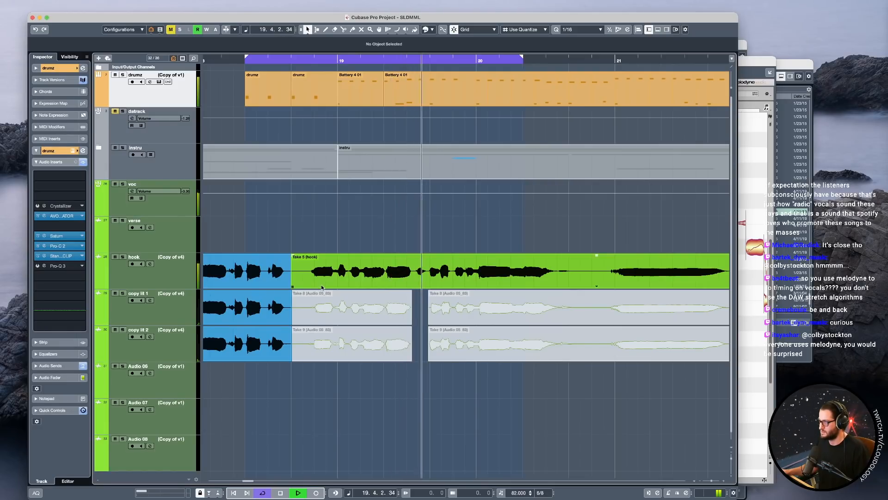
{"action": "key", "text": "super+shift+z"}
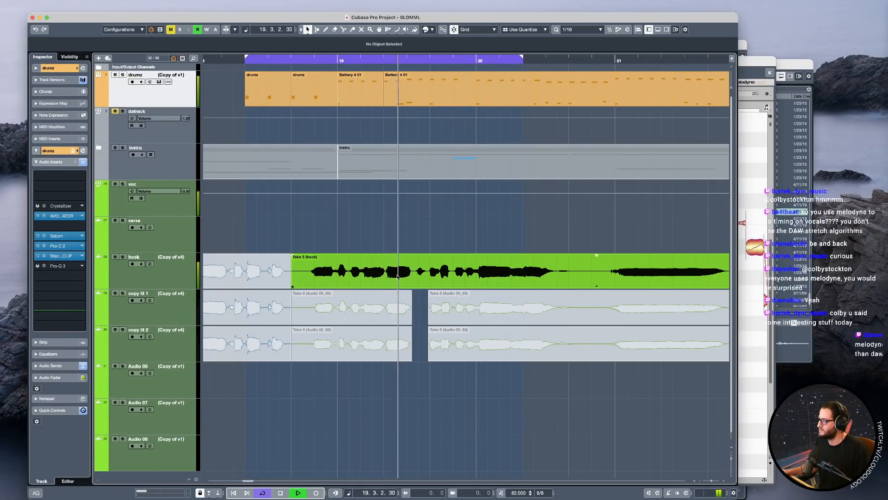
Reopen the hook take in Melodyne, set the cycle range across bar 19, and place the playback position around 19.4.2.
{"action": "double_click", "coordinate": [426, 279]}
{"action": "key", "text": "space"}
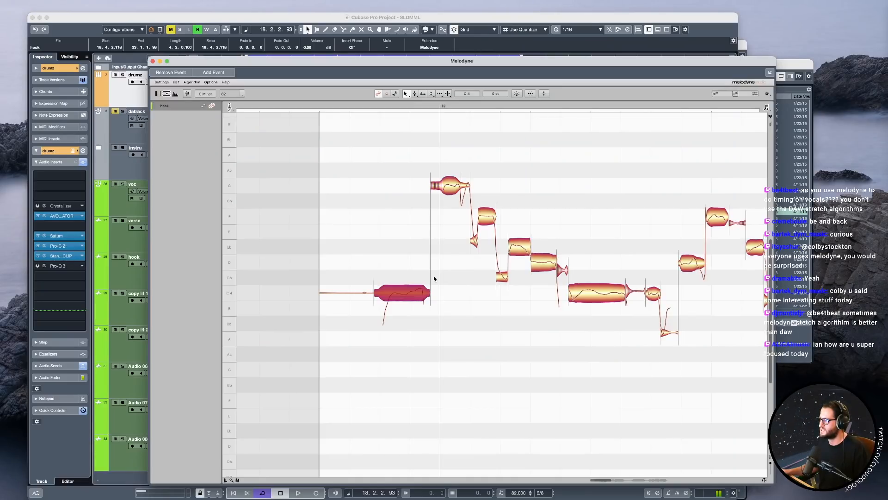
{"action": "left_click_drag", "start_coordinate": [682, 361], "coordinate": [476, 287]}
{"action": "left_click", "coordinate": [489, 108]}
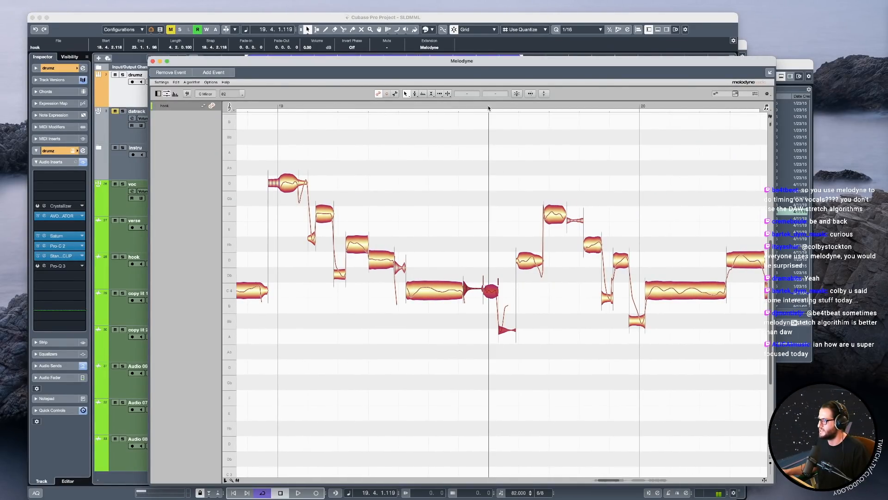
{"action": "left_click_drag", "start_coordinate": [483, 106], "coordinate": [534, 107]}
{"action": "left_click", "coordinate": [487, 110]}
{"action": "left_click_drag", "start_coordinate": [286, 111], "coordinate": [611, 114]}
{"action": "mouse_move", "coordinate": [494, 107]}
{"action": "left_mouse_down"}
{"action": "mouse_move", "coordinate": [464, 106]}
{"action": "mouse_move", "coordinate": [493, 106]}
{"action": "left_mouse_up"}
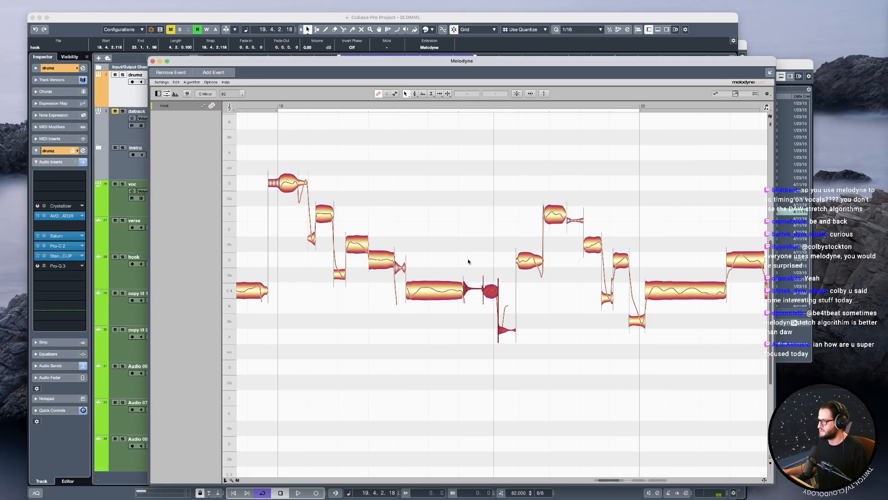
Move the start of the three notes around 19.4 to 19.5 slightly later and start playback.
{"action": "left_click_drag", "start_coordinate": [485, 204], "coordinate": [541, 380]}
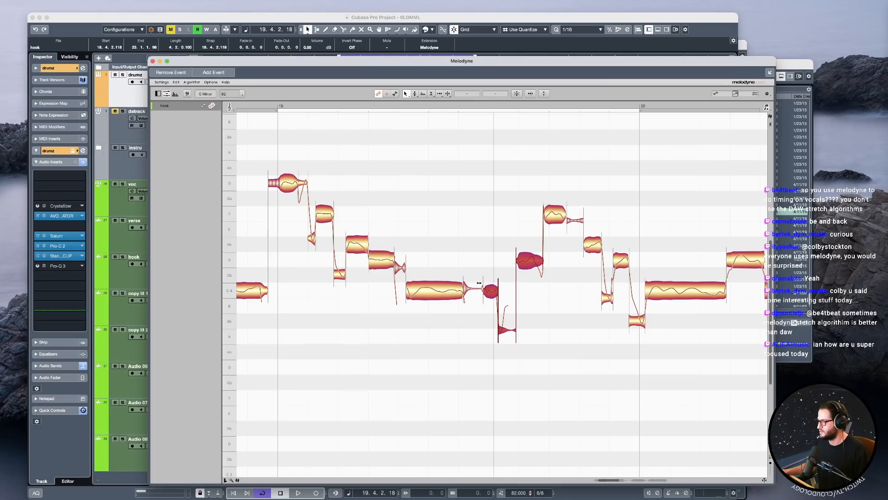
{"action": "left_click_drag", "start_coordinate": [484, 290], "coordinate": [489, 290]}
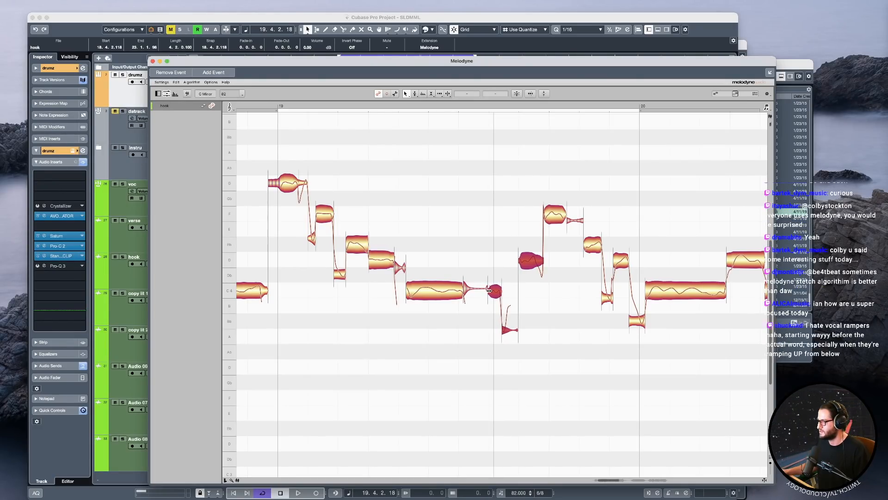
{"action": "key", "text": "space"}
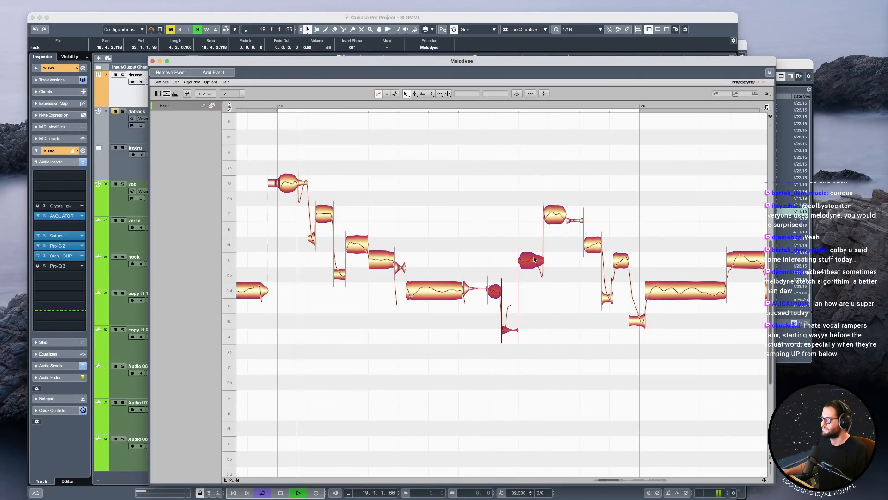
Start the high F note before bar 20 slightly later and pull the three notes after its tail slightly earlier.
{"action": "left_click_drag", "start_coordinate": [560, 187], "coordinate": [593, 263]}
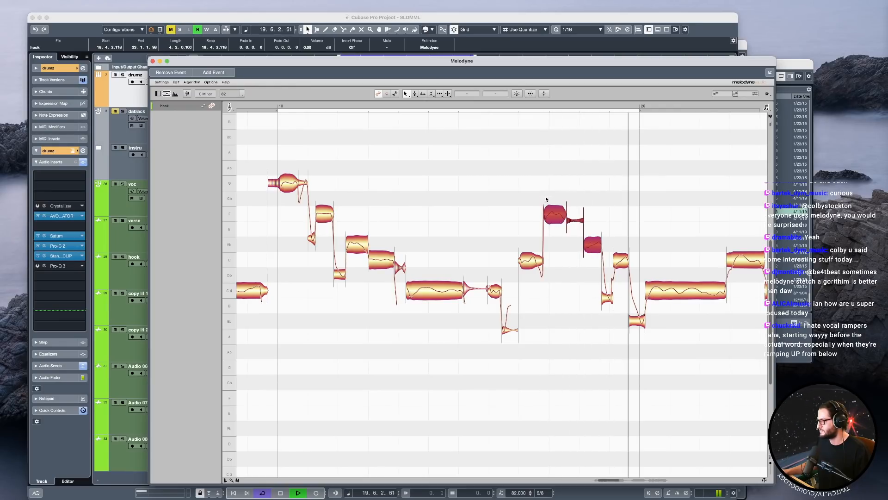
{"action": "left_click", "coordinate": [545, 197]}
{"action": "left_click_drag", "start_coordinate": [557, 190], "coordinate": [577, 245]}
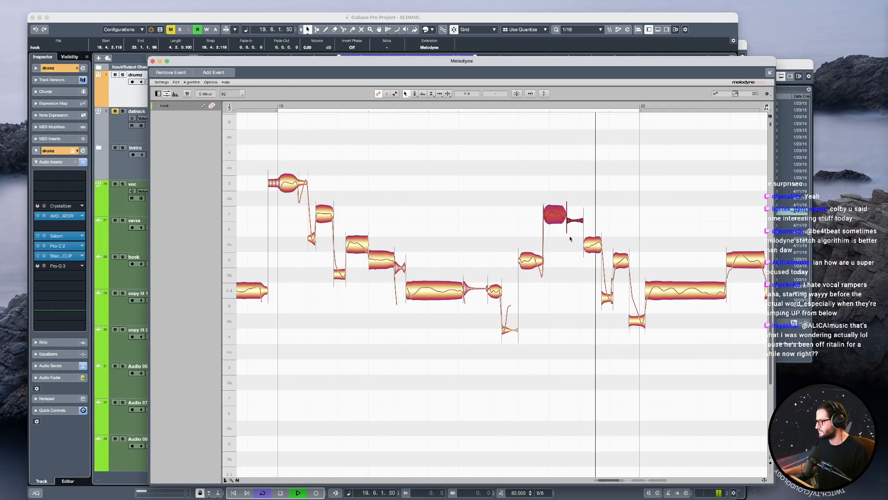
{"action": "left_click_drag", "start_coordinate": [545, 214], "coordinate": [627, 296]}
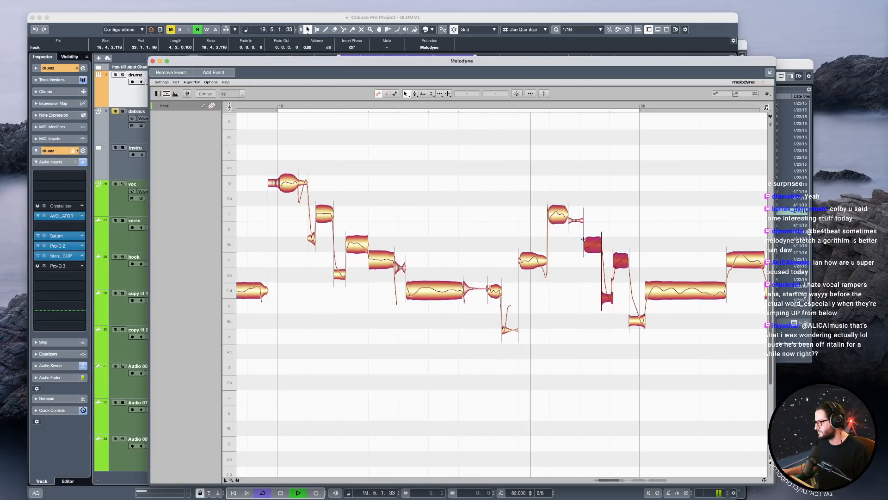
{"action": "left_click_drag", "start_coordinate": [585, 242], "coordinate": [583, 242]}
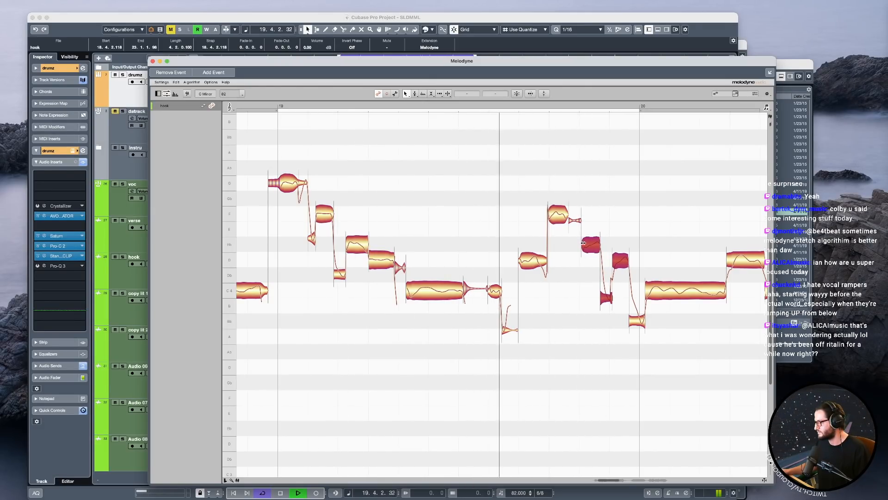
Set a one-bar cycle range from 18.5 to 19.5 and play back the adjusted hook phrase.
{"action": "left_click", "coordinate": [283, 160]}
{"action": "key", "text": "space"}
{"action": "left_click_drag", "start_coordinate": [338, 151], "coordinate": [411, 163]}
{"action": "left_click_drag", "start_coordinate": [372, 111], "coordinate": [270, 112]}
{"action": "key", "text": "space"}
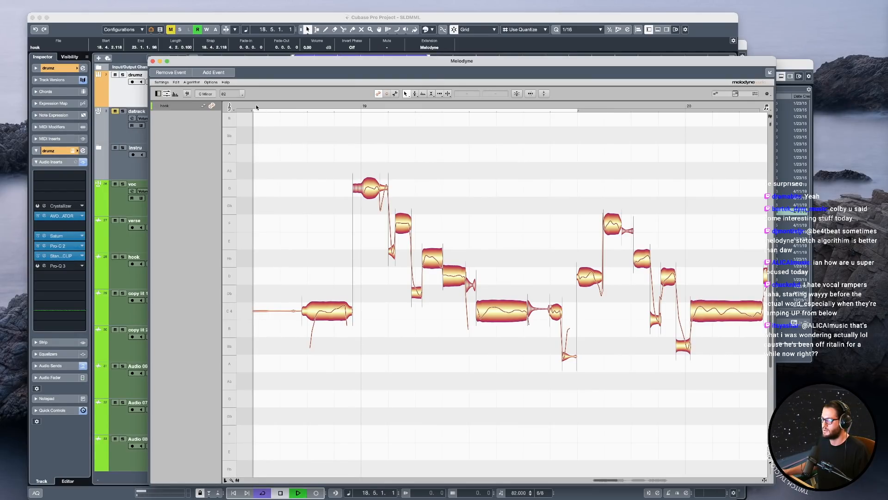
{"action": "key", "text": "space"}
{"action": "key", "text": "space"}
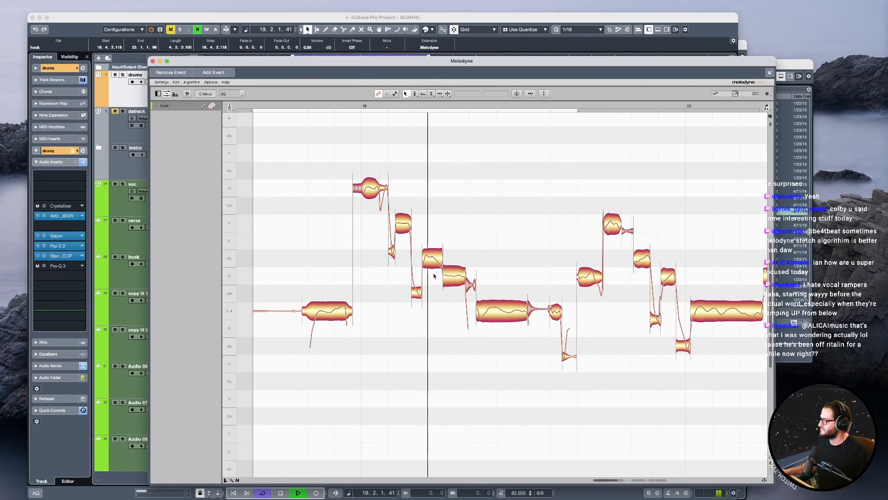
{"action": "key", "text": "space"}
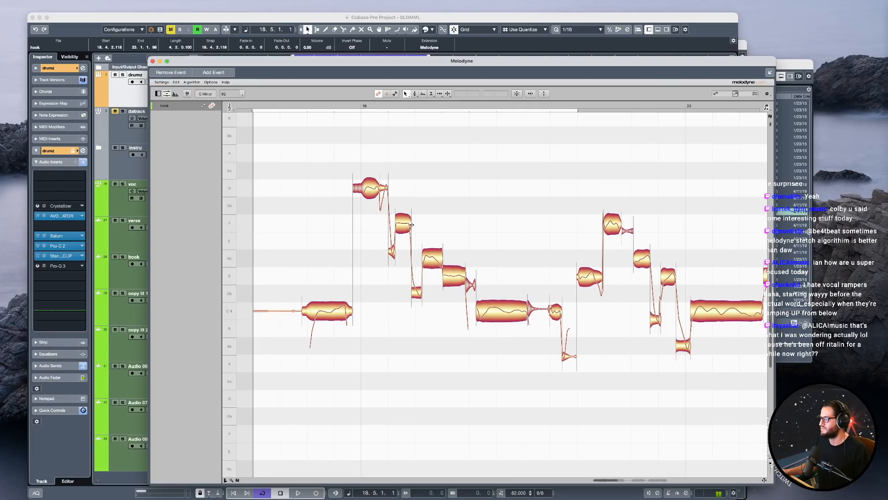
Try moving the F note after bar 19 and its lead-in slightly earlier, and play the phrase back.
{"action": "key", "text": "space"}
{"action": "left_click_drag", "start_coordinate": [403, 254], "coordinate": [399, 224]}
{"action": "key", "text": "space"}
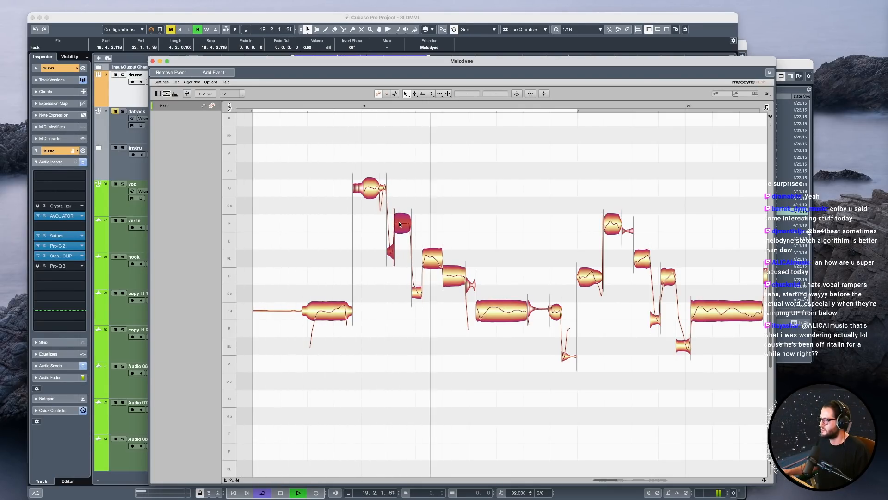
{"action": "key", "text": "space"}
{"action": "key", "text": "ctrl+z"}
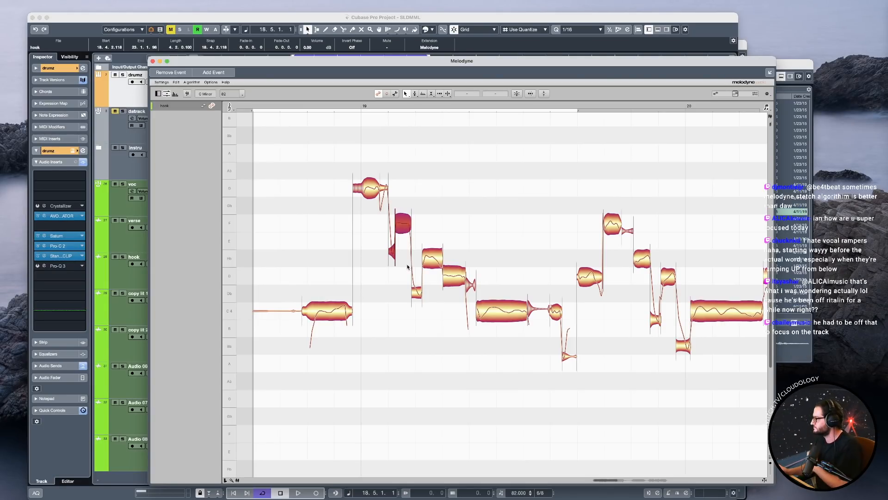
Start the high G note at bar 19 slightly later and play back the phrase.
{"action": "key", "text": "space"}
{"action": "key", "text": "space"}
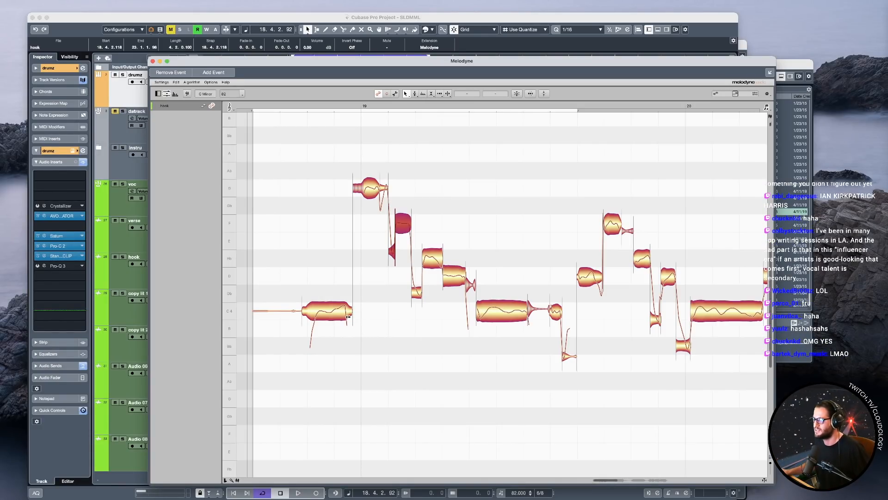
{"action": "left_click", "coordinate": [316, 314]}
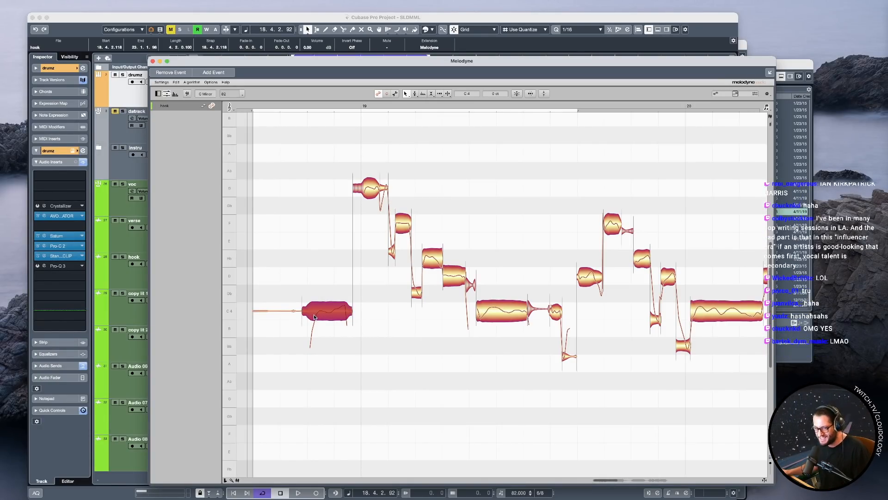
{"action": "key", "text": "space"}
{"action": "key", "text": "space"}
{"action": "left_click_drag", "start_coordinate": [354, 187], "coordinate": [359, 187]}
{"action": "key", "text": "space"}
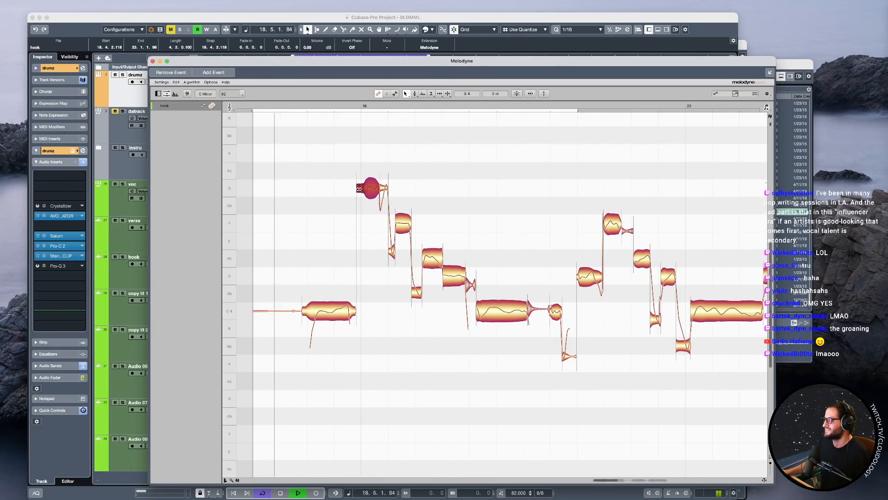
{"action": "key", "text": "space"}
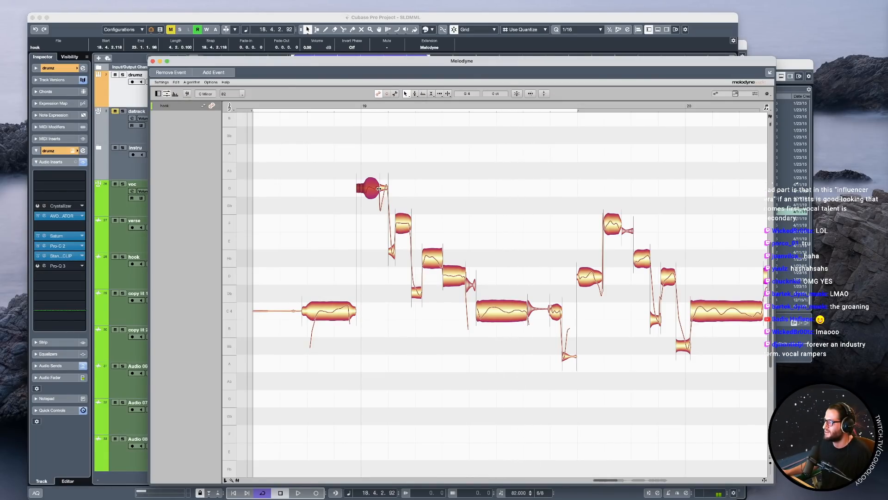
Adjust the end of the high G note's main part to fall slightly later while checking it in playback.
{"action": "left_click_drag", "start_coordinate": [378, 189], "coordinate": [373, 189]}
{"action": "key", "text": "space"}
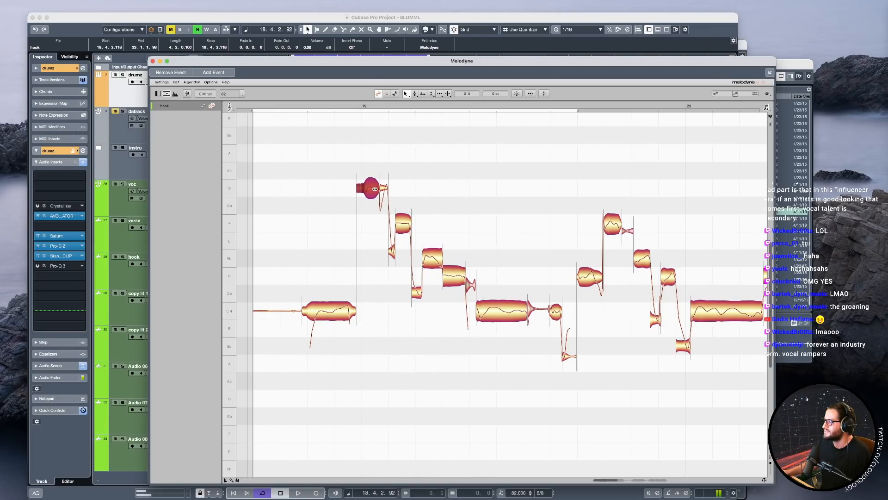
{"action": "left_click_drag", "start_coordinate": [372, 188], "coordinate": [380, 189]}
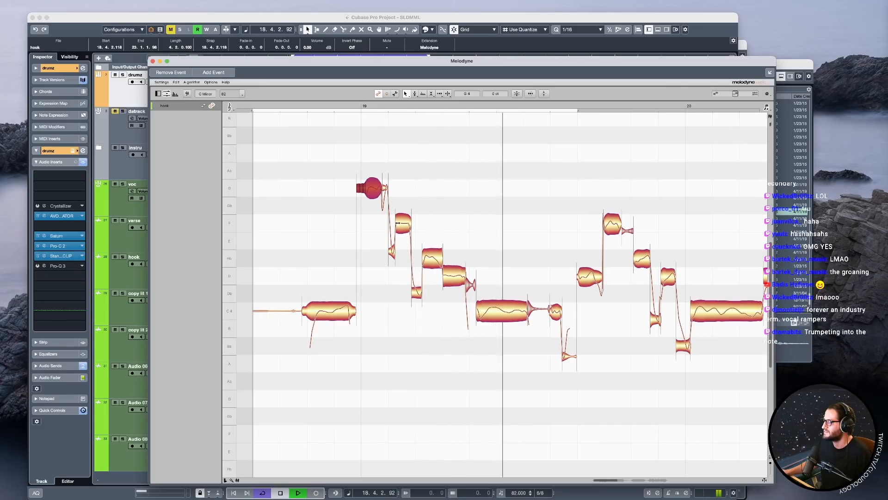
{"action": "key", "text": "space"}
Start the F note after bar 19 slightly earlier and play back the change.
{"action": "left_click", "coordinate": [399, 227]}
{"action": "left_click_drag", "start_coordinate": [398, 225], "coordinate": [397, 225]}
{"action": "key", "text": "space"}
{"action": "key", "text": "space"}
End the short Db note after the F slightly earlier and play back the phrase.
{"action": "left_click", "coordinate": [413, 292]}
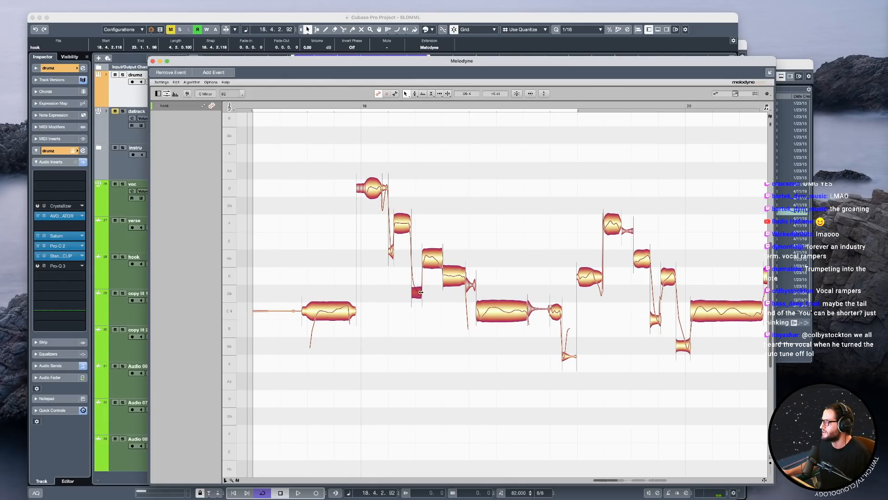
{"action": "left_click_drag", "start_coordinate": [421, 292], "coordinate": [417, 292]}
{"action": "key", "text": "space"}
{"action": "key", "text": "space"}
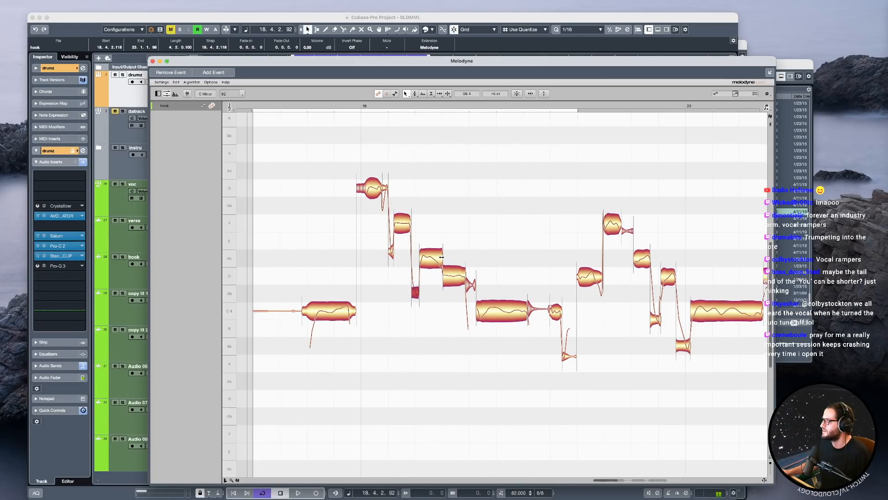
Start the D note after the Eb slightly later, and pull its end and tail slightly earlier into the following C note.
{"action": "left_click", "coordinate": [259, 107]}
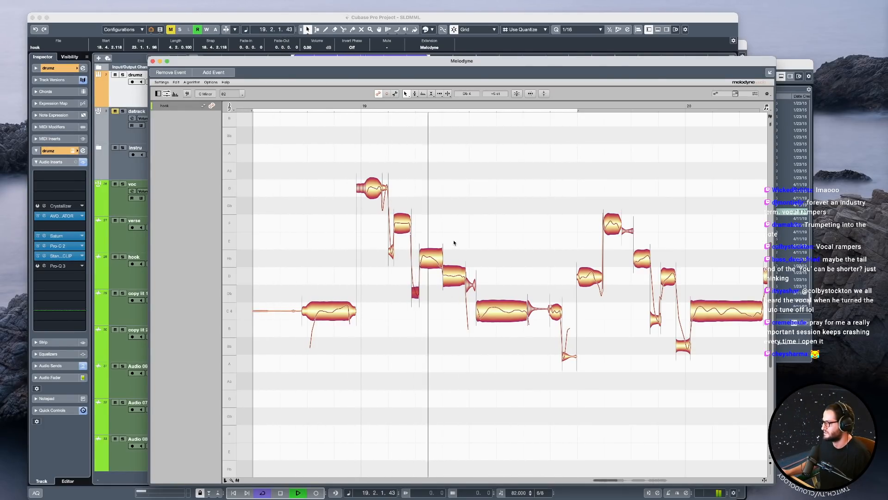
{"action": "left_click", "coordinate": [447, 276]}
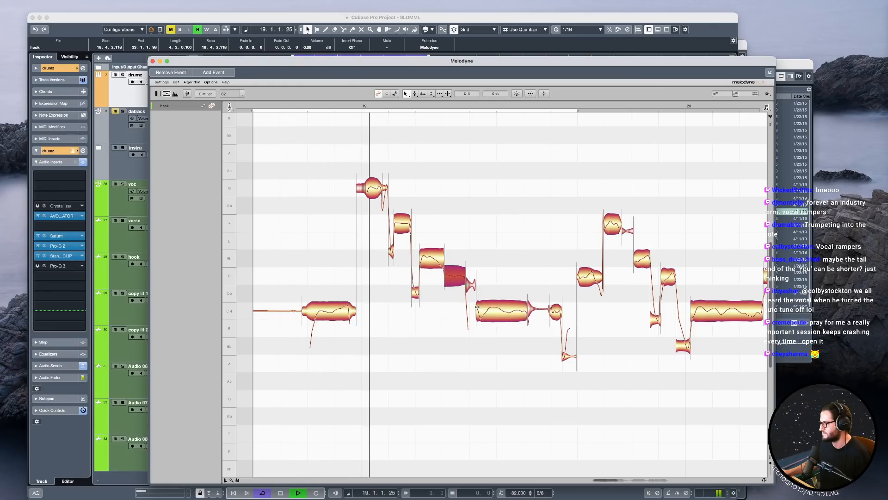
{"action": "key", "text": "space"}
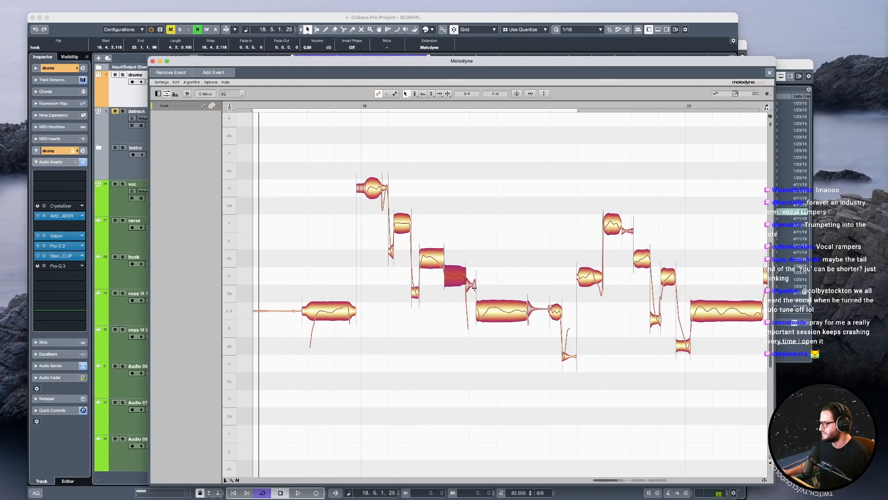
{"action": "scroll", "coordinate": [474, 288], "scroll_direction": "up", "scroll_amount": 2}
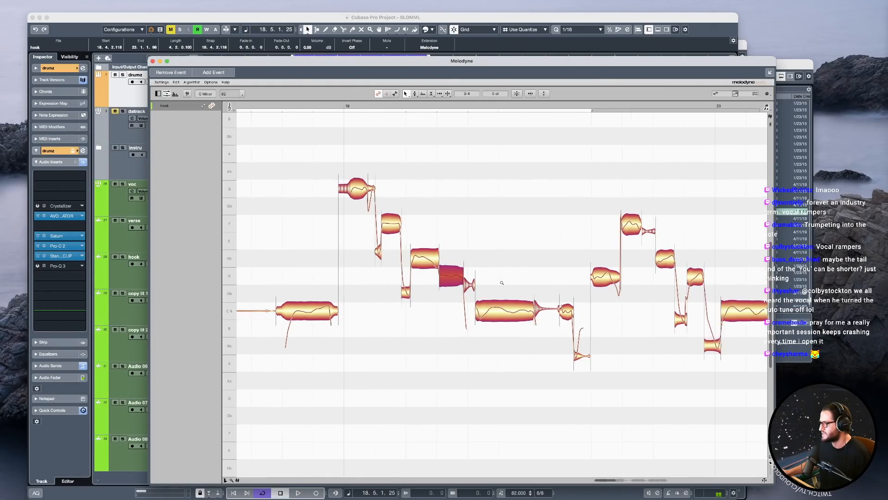
{"action": "left_click", "coordinate": [469, 287]}
{"action": "left_click_drag", "start_coordinate": [452, 259], "coordinate": [468, 286]}
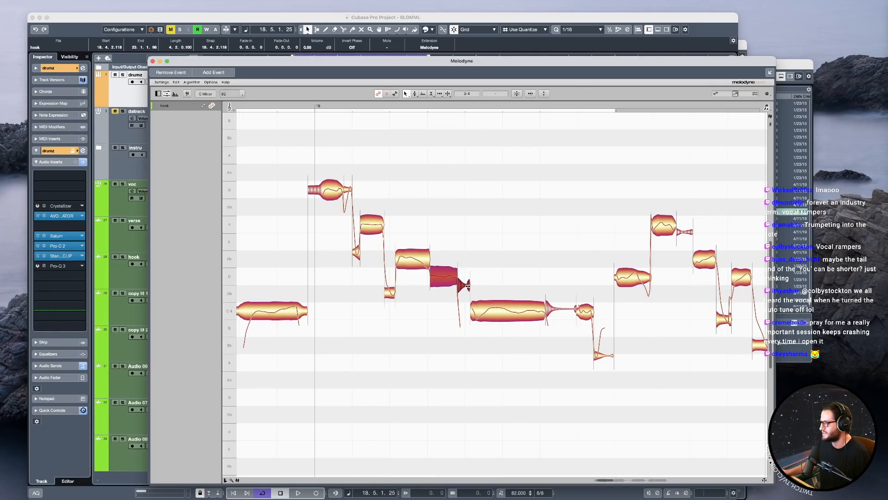
Play back the phrase from just before bar 19 to check the shortened D note.
{"action": "left_click", "coordinate": [465, 105]}
{"action": "left_click", "coordinate": [268, 106]}
{"action": "key", "text": "space"}
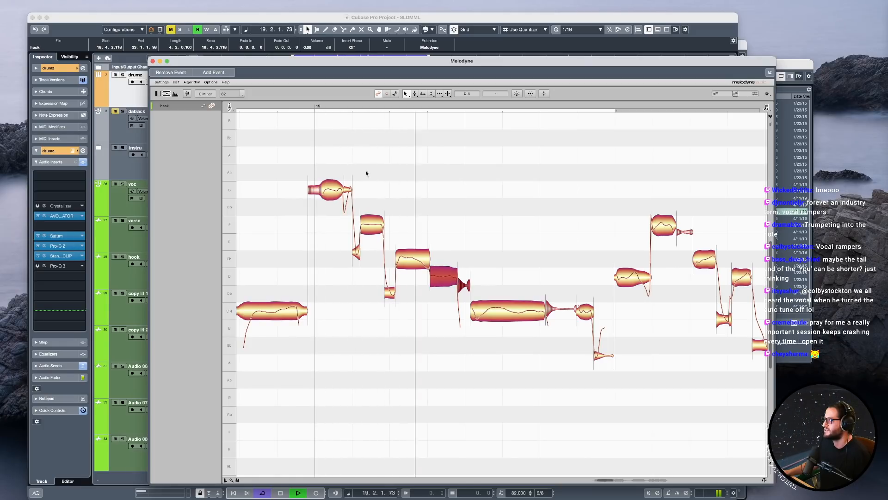
{"action": "key", "text": "space"}
{"action": "key", "text": "space"}
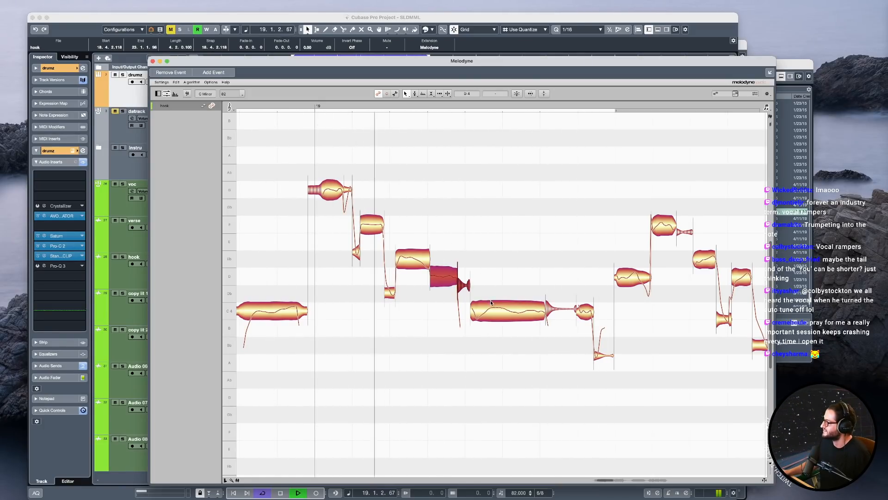
{"action": "key", "text": "space"}
Select the Eb, D, tail and long C notes of bar 19, start them slightly later and play them back.
{"action": "left_click_drag", "start_coordinate": [497, 340], "coordinate": [398, 241]}
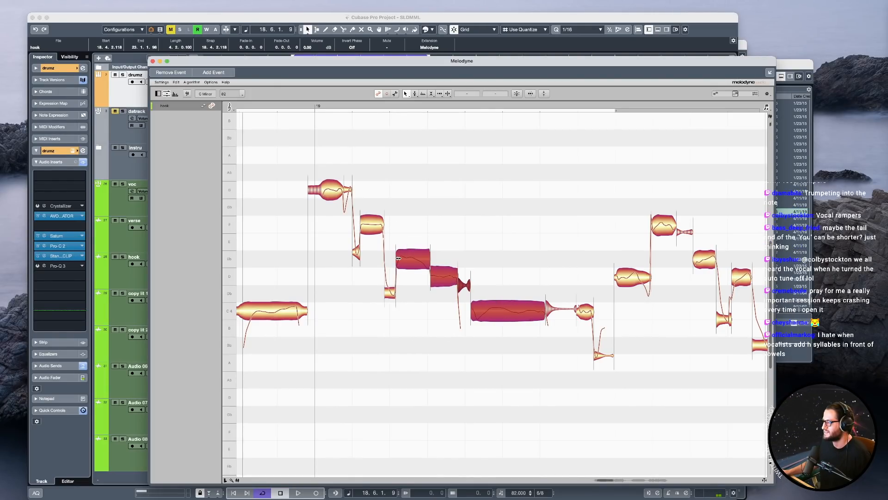
{"action": "key", "text": "space"}
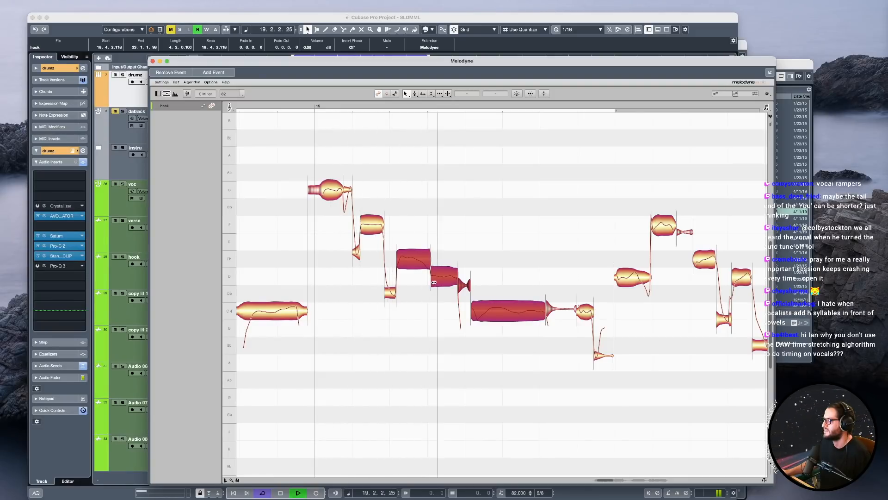
{"action": "key", "text": "space"}
Set a one-bar cycle range from within 19.3 to 20.3 and play back the next part of the hook.
{"action": "left_click_drag", "start_coordinate": [628, 339], "coordinate": [542, 340]}
{"action": "left_click_drag", "start_coordinate": [608, 361], "coordinate": [419, 354]}
{"action": "left_click_drag", "start_coordinate": [442, 112], "coordinate": [603, 116]}
{"action": "key", "text": "space"}
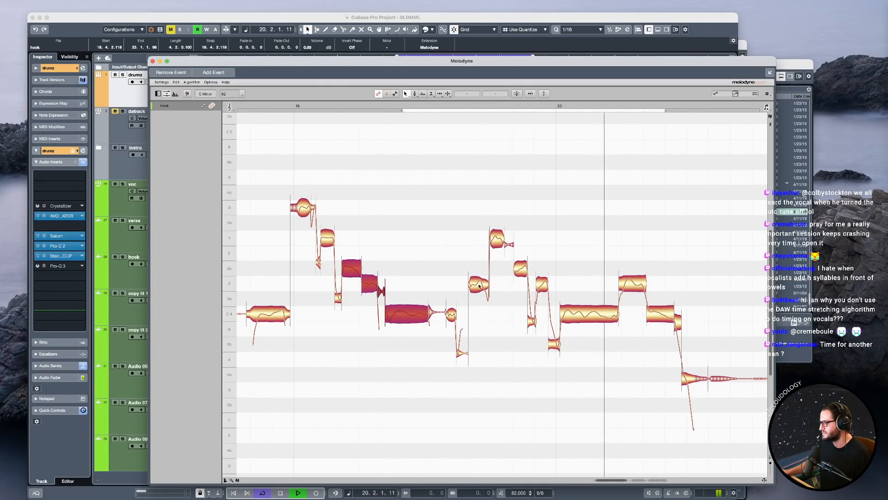
Try starting the run of notes leading into bar 20 much later by compressing them toward the bar line, and play it back.
{"action": "left_click_drag", "start_coordinate": [473, 218], "coordinate": [552, 375]}
{"action": "key", "text": "space"}
{"action": "left_click_drag", "start_coordinate": [469, 283], "coordinate": [469, 283]}
{"action": "scroll", "coordinate": [504, 311], "scroll_direction": "up", "scroll_amount": 3}
{"action": "left_click_drag", "start_coordinate": [478, 195], "coordinate": [568, 368]}
{"action": "left_click_drag", "start_coordinate": [466, 283], "coordinate": [515, 285]}
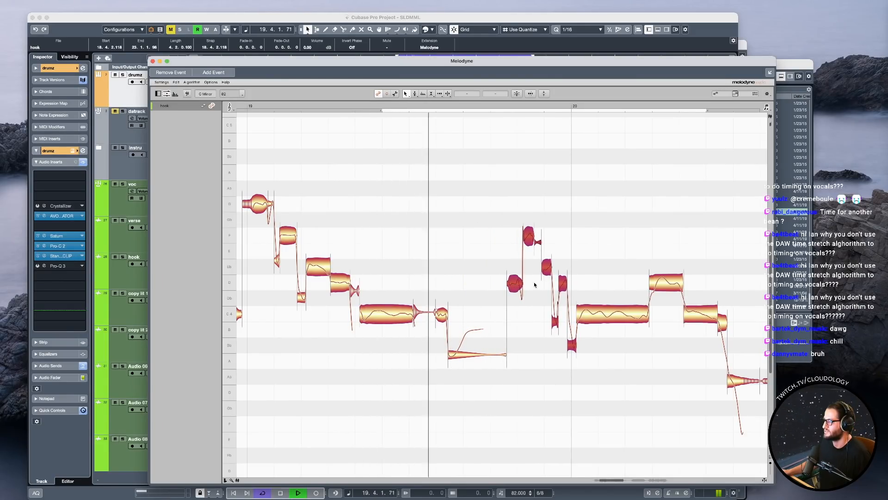
{"action": "key", "text": "space"}
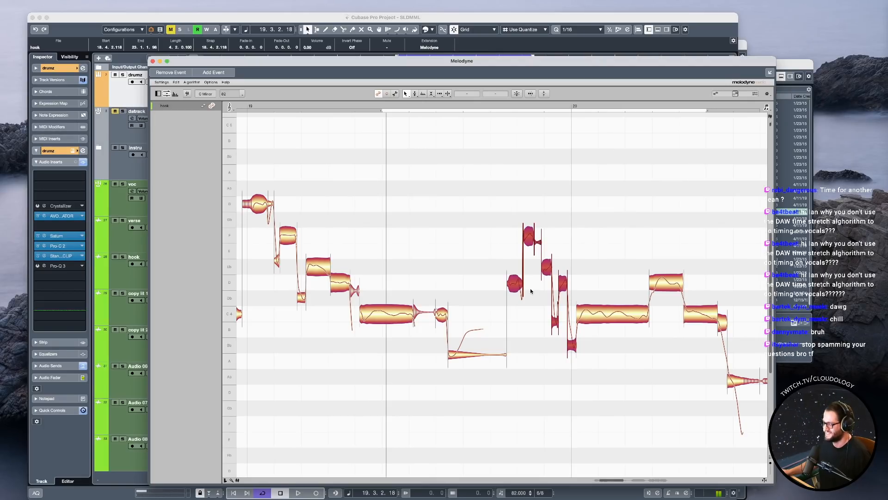
{"action": "key", "text": "super+z"}
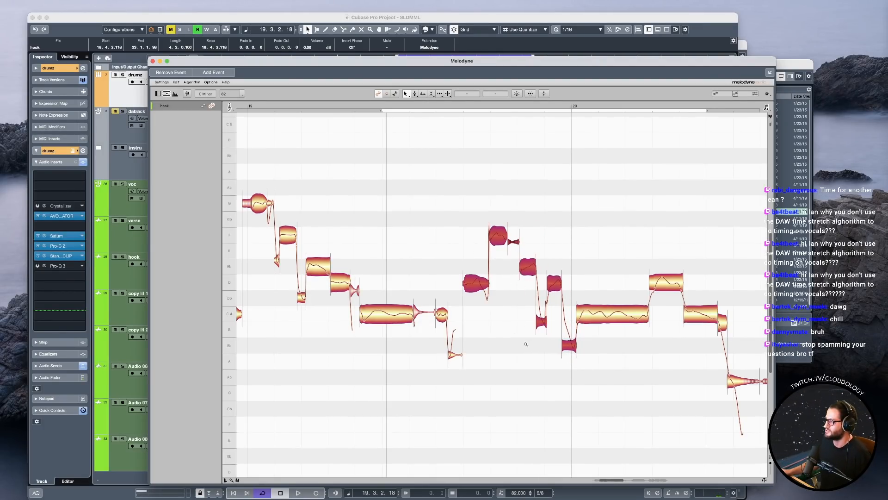
{"action": "scroll", "coordinate": [526, 343], "scroll_direction": "down", "scroll_amount": 2}
{"action": "left_click", "coordinate": [461, 256]}
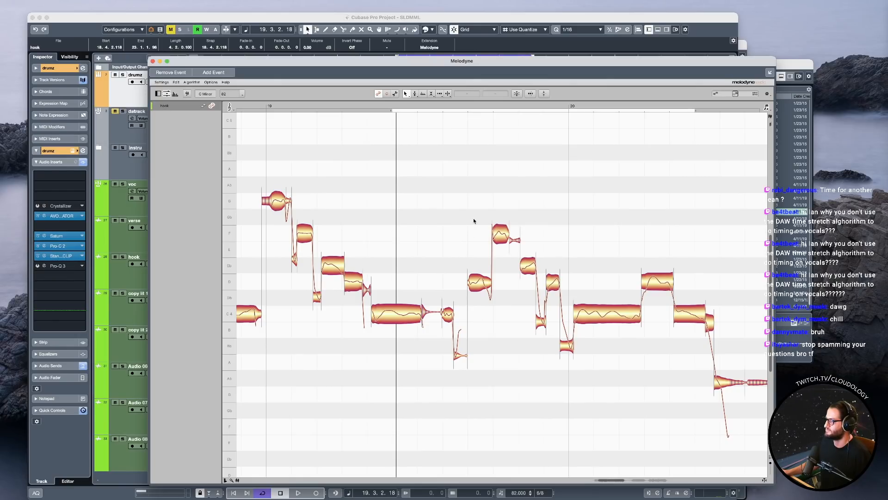
Try changing the attack speed of the notes from the high G at bar 19 through the long C with the Attack Speed Tool.
{"action": "scroll", "coordinate": [535, 430], "scroll_direction": "down", "scroll_amount": 2}
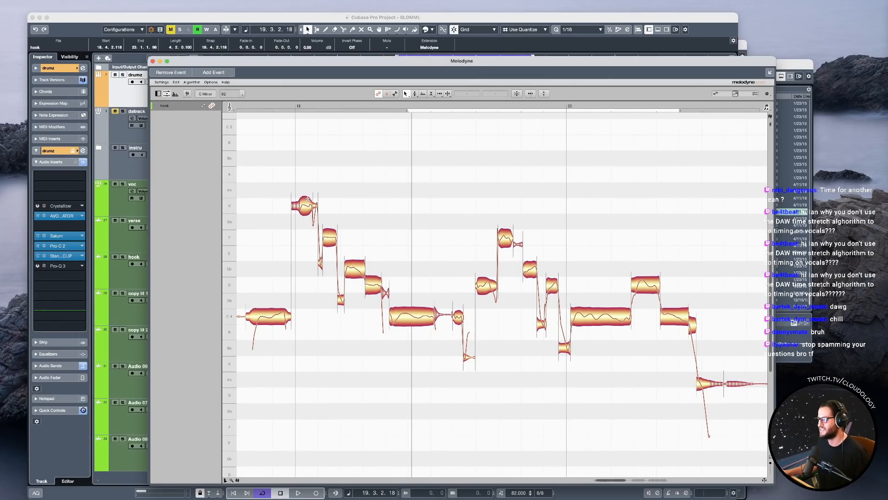
{"action": "mouse_move", "coordinate": [304, 192]}
{"action": "left_mouse_down"}
{"action": "mouse_move", "coordinate": [334, 222]}
{"action": "mouse_move", "coordinate": [357, 277]}
{"action": "mouse_move", "coordinate": [442, 306]}
{"action": "left_mouse_up"}
{"action": "right_click", "coordinate": [417, 308]}
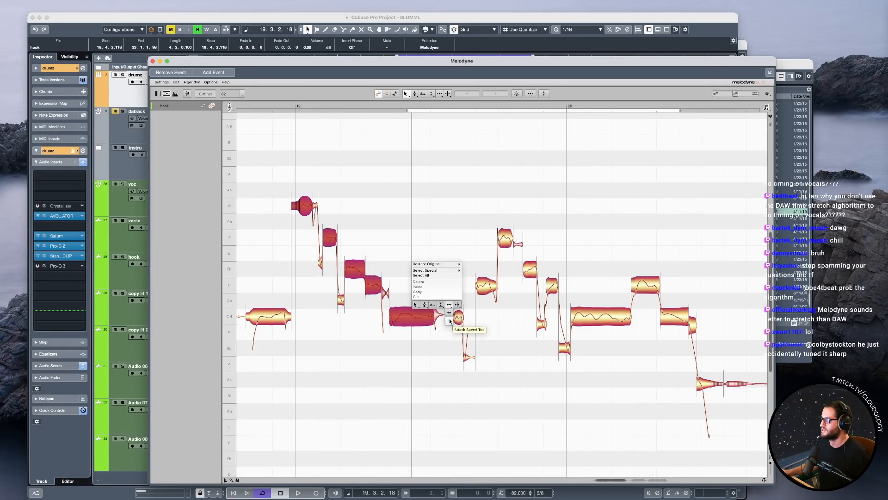
{"action": "left_click", "coordinate": [450, 312]}
{"action": "mouse_move", "coordinate": [414, 307]}
{"action": "left_mouse_down"}
{"action": "mouse_move", "coordinate": [415, 340]}
{"action": "mouse_move", "coordinate": [418, 311]}
{"action": "left_mouse_up"}
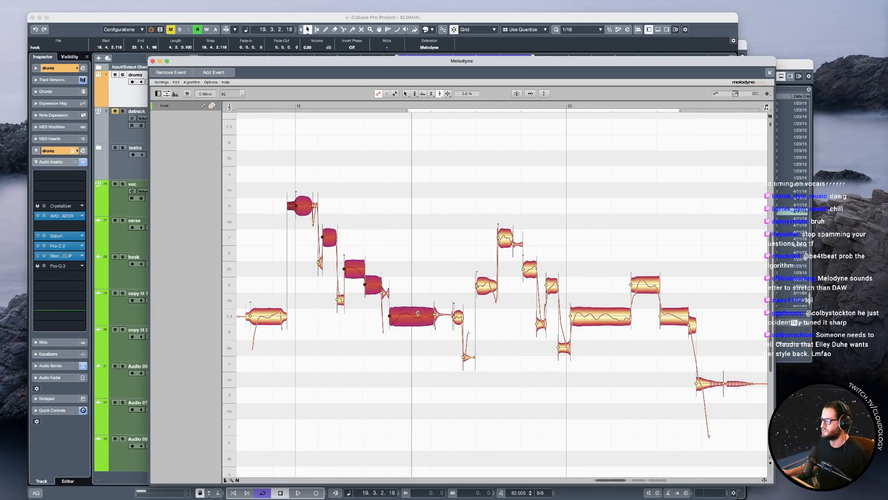
Try raising the attack speed of the notes leading into bar 20 to 100% during playback.
{"action": "left_click_drag", "start_coordinate": [462, 208], "coordinate": [550, 269]}
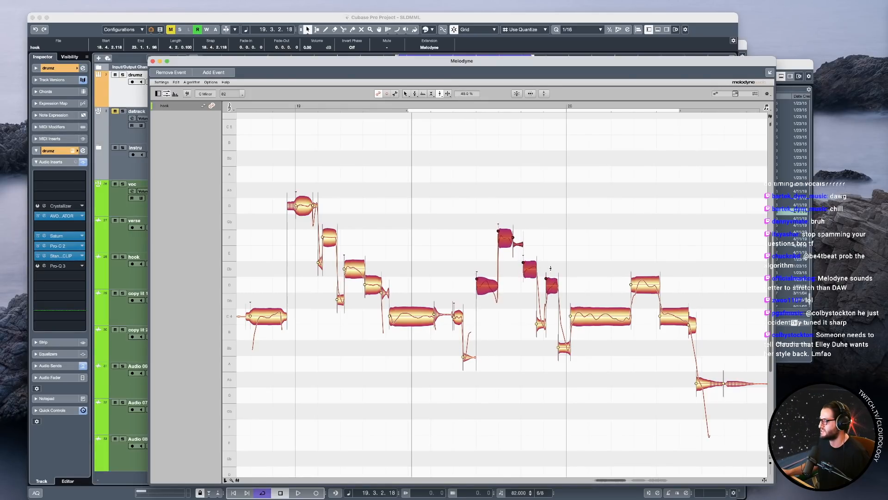
{"action": "left_click", "coordinate": [396, 105]}
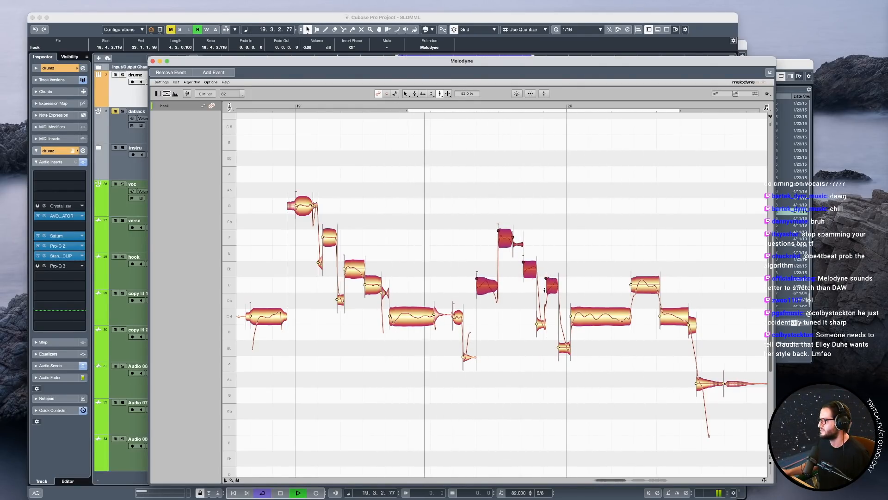
{"action": "left_click_drag", "start_coordinate": [552, 287], "coordinate": [552, 267]}
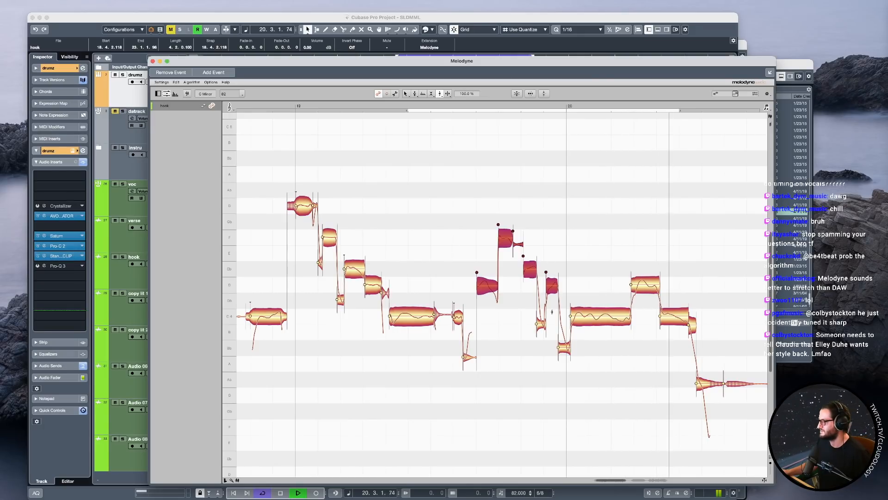
{"action": "key", "text": "space"}
Undo the attack speed changes on the notes before bar 20, check them in playback and return to the Main Tool.
{"action": "key", "text": "super+z"}
{"action": "key", "text": "super+z"}
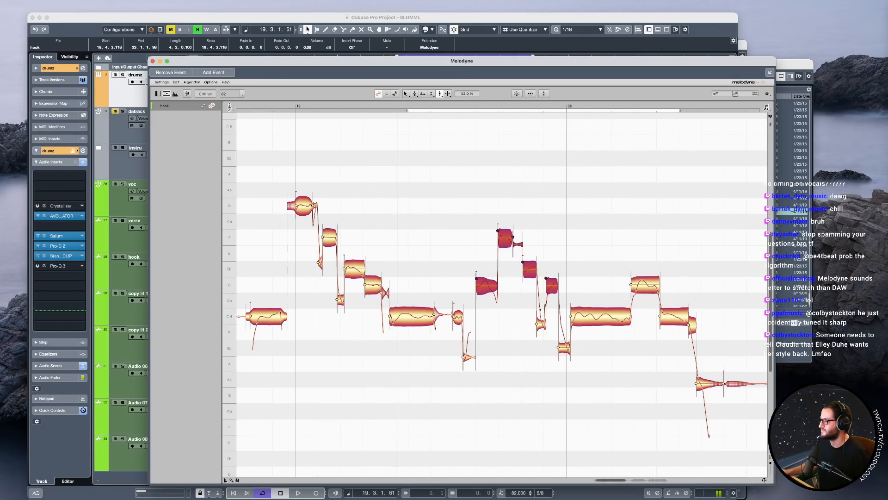
{"action": "key", "text": "space"}
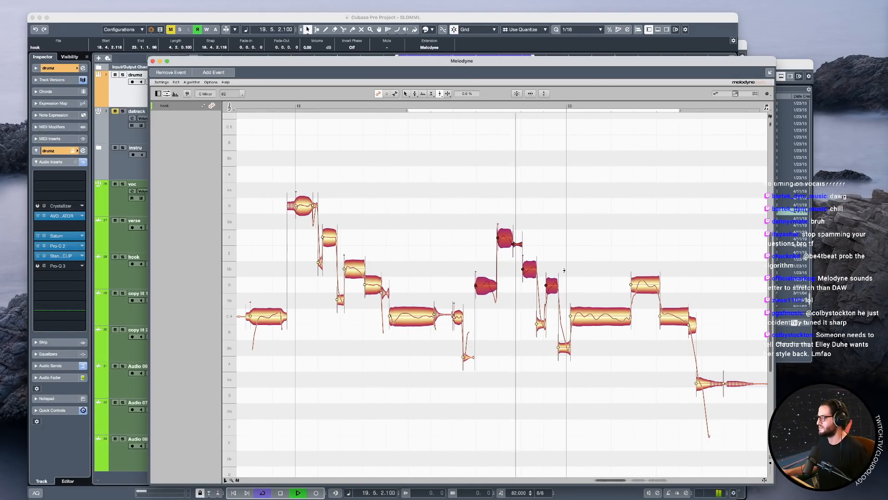
{"action": "left_click", "coordinate": [569, 252]}
{"action": "key", "text": "space"}
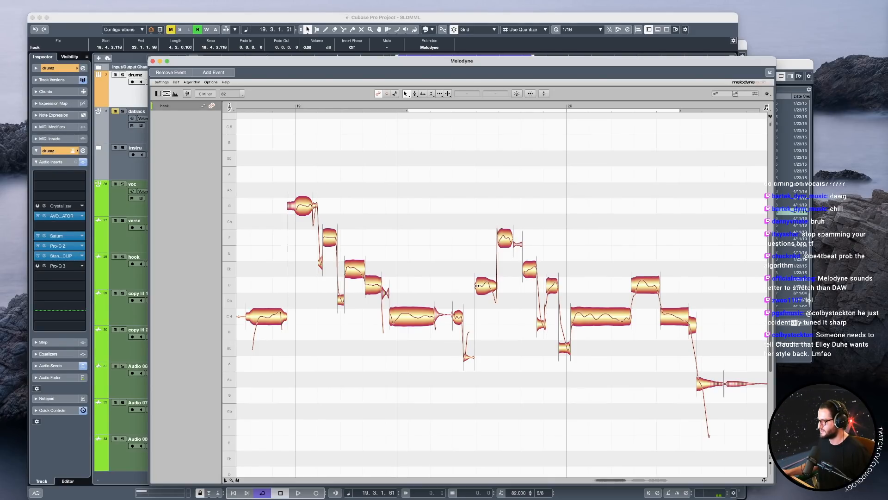
Start the D note that opens the run before bar 20 slightly later and check it in playback.
{"action": "left_click_drag", "start_coordinate": [477, 286], "coordinate": [479, 286]}
{"action": "key", "text": "space"}
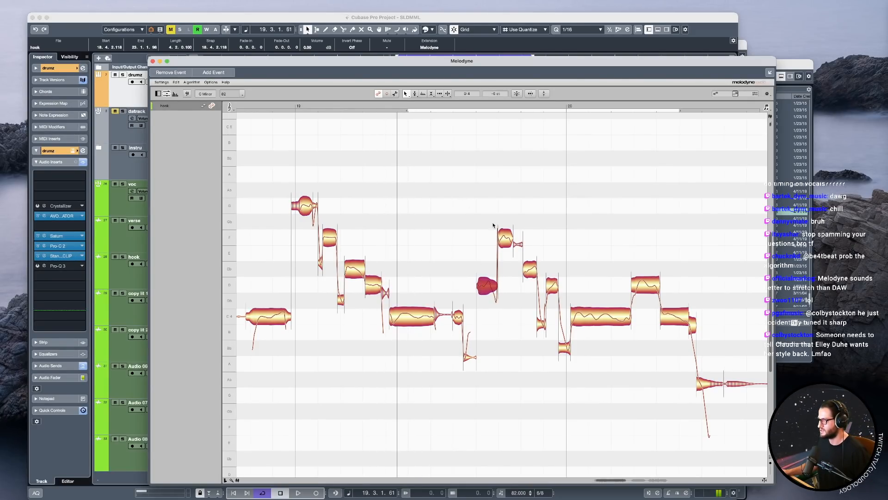
{"action": "key", "text": "space"}
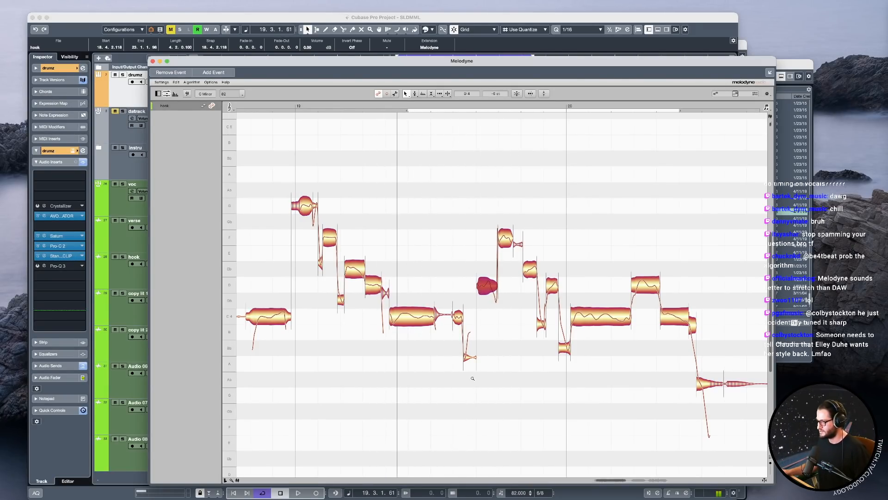
Shift the short C and A notes that follow the long C after bar 19 slightly later and check them in playback.
{"action": "left_click_drag", "start_coordinate": [473, 378], "coordinate": [514, 377]}
{"action": "left_click_drag", "start_coordinate": [438, 333], "coordinate": [439, 312]}
{"action": "left_click_drag", "start_coordinate": [418, 108], "coordinate": [439, 107]}
{"action": "left_click_drag", "start_coordinate": [571, 401], "coordinate": [476, 384]}
{"action": "left_click", "coordinate": [426, 394]}
{"action": "left_click_drag", "start_coordinate": [425, 395], "coordinate": [370, 336]}
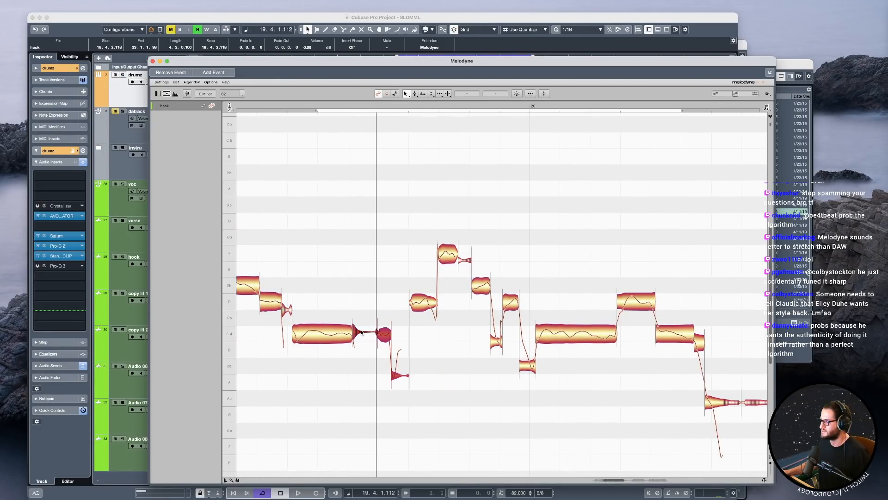
{"action": "left_click_drag", "start_coordinate": [379, 335], "coordinate": [381, 335]}
{"action": "left_click", "coordinate": [268, 106]}
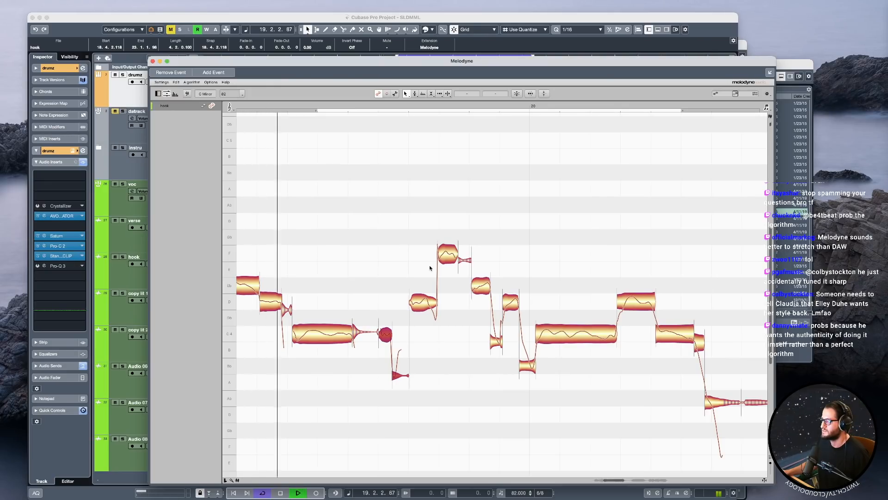
{"action": "key", "text": "space"}
Extend the end of the short C note slightly later over the following A note and check it in playback.
{"action": "right_click", "coordinate": [429, 306]}
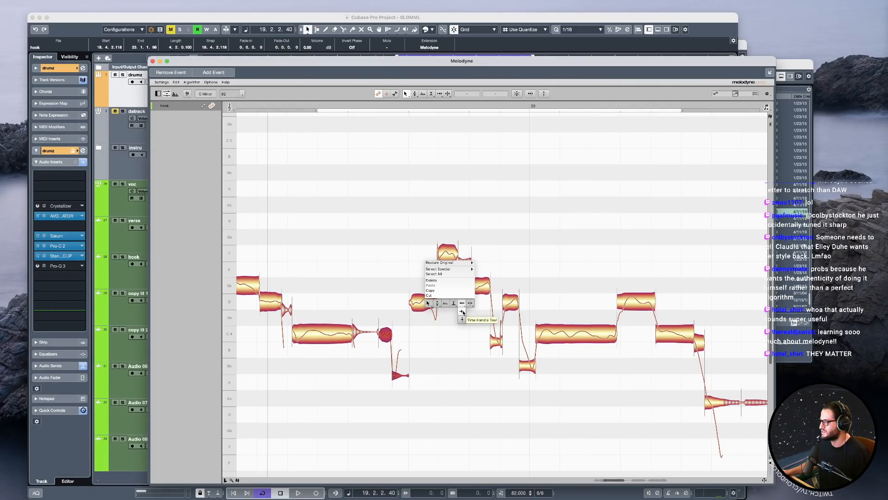
{"action": "left_click", "coordinate": [462, 319]}
{"action": "key", "text": "space"}
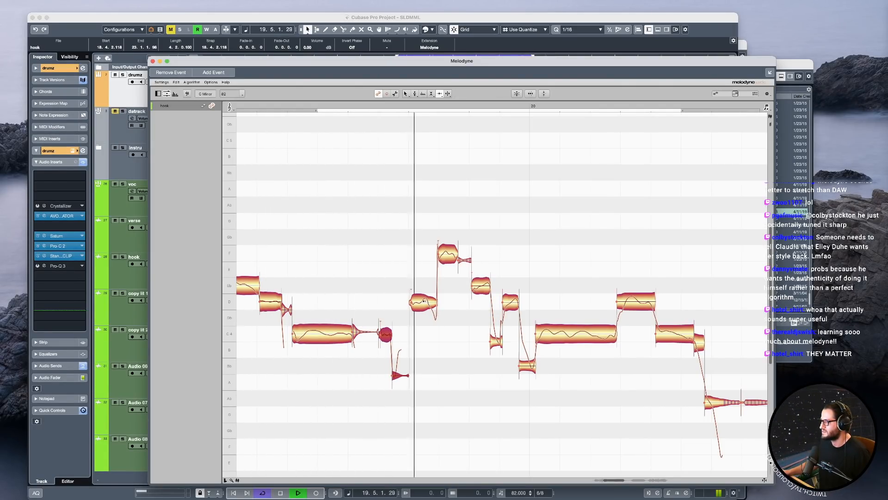
{"action": "key", "text": "space"}
{"action": "left_click", "coordinate": [393, 330]}
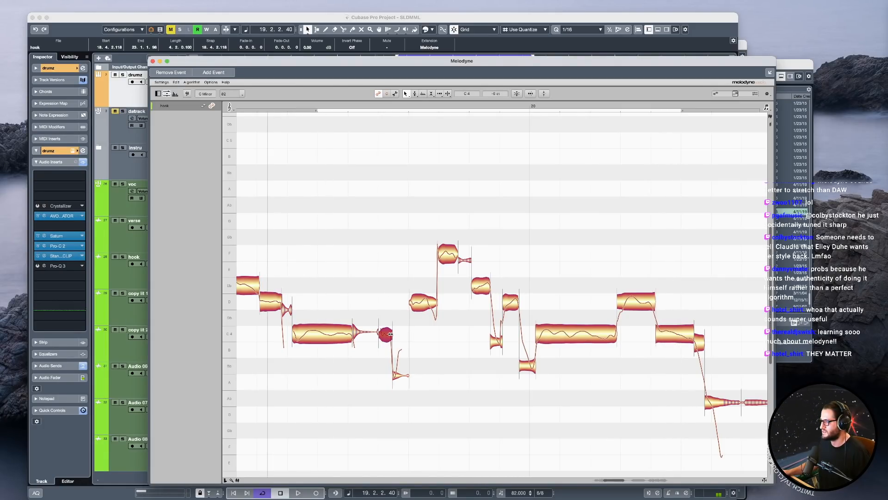
{"action": "key", "text": "space"}
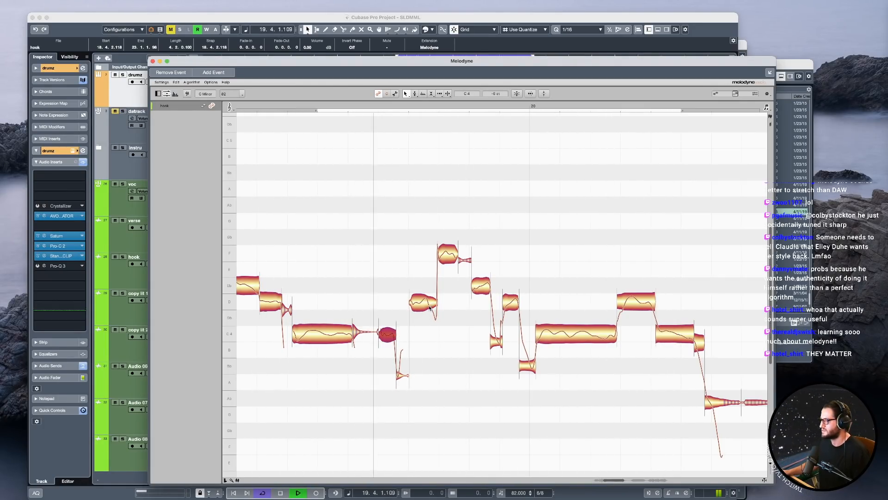
Start the high F note before bar 20 slightly later and check it with the following E-flat and D notes in playback.
{"action": "left_click", "coordinate": [442, 253]}
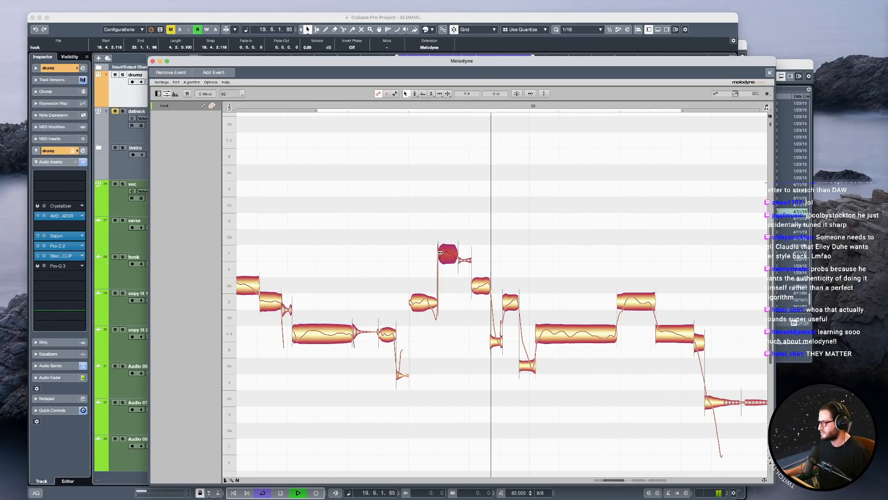
{"action": "key", "text": "space"}
{"action": "left_click", "coordinate": [473, 285]}
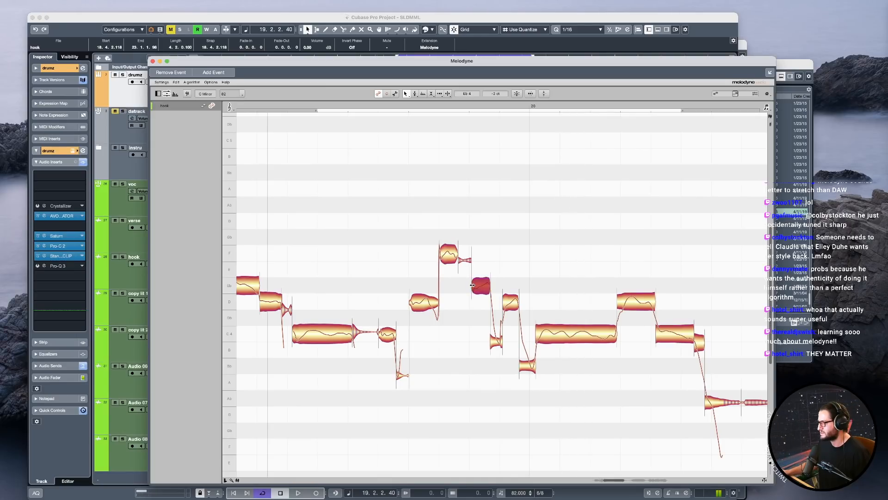
{"action": "key", "text": "space"}
{"action": "left_click", "coordinate": [511, 303]}
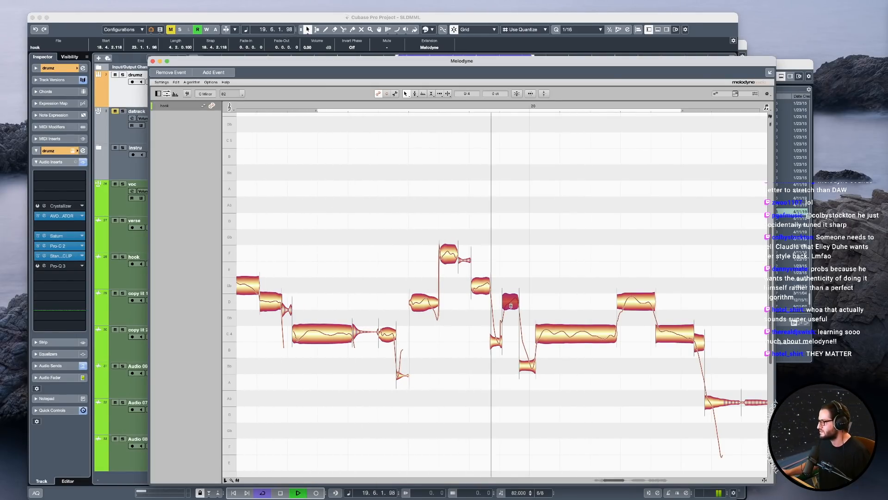
{"action": "key", "text": "space"}
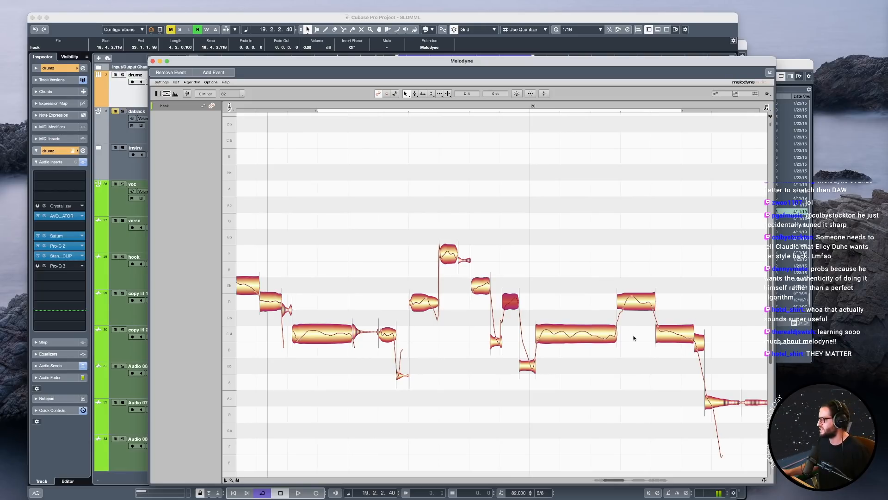
Play the retimed run of notes into bar 20 and look over the whole phrase from bar 19.
{"action": "scroll", "coordinate": [631, 333], "scroll_direction": "right", "scroll_amount": 2}
{"action": "left_click_drag", "start_coordinate": [585, 276], "coordinate": [624, 342]}
{"action": "left_click", "coordinate": [554, 301]}
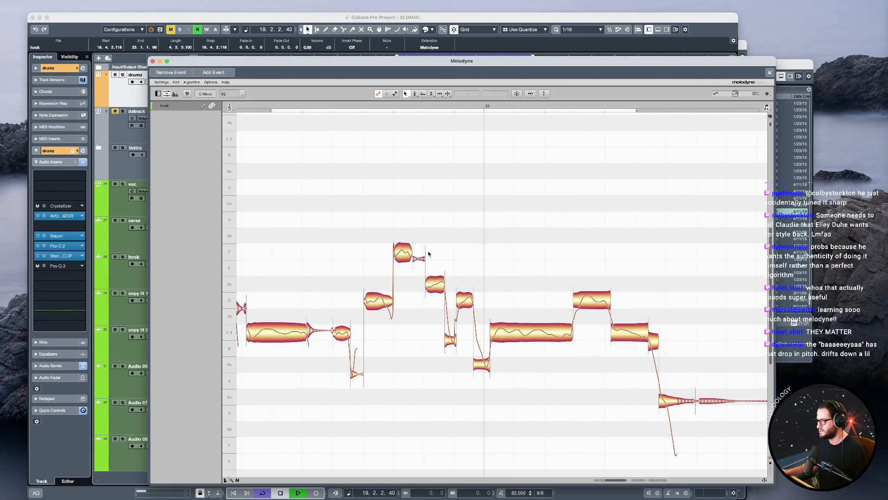
{"action": "key", "text": "space"}
{"action": "left_click_drag", "start_coordinate": [594, 261], "coordinate": [503, 210]}
{"action": "scroll", "coordinate": [502, 173], "scroll_direction": "left", "scroll_amount": 4}
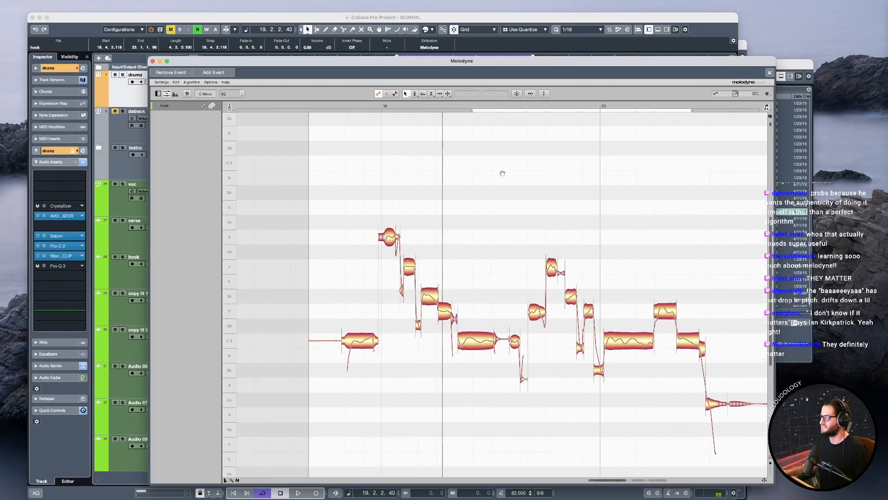
Play the phrase in the project window, lengthen the cycle range past bar 20 and move it to the next phrase around bars 21 and 22.
{"action": "left_click", "coordinate": [367, 19]}
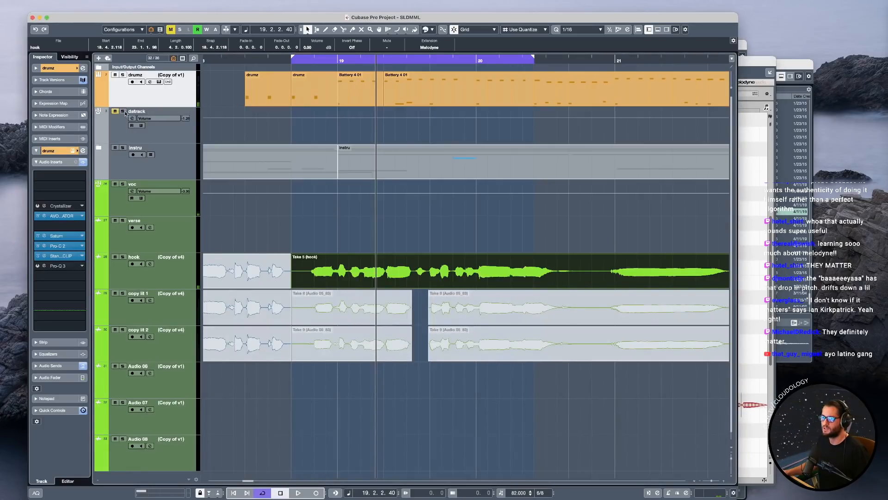
{"action": "left_click", "coordinate": [279, 202]}
{"action": "key", "text": "space"}
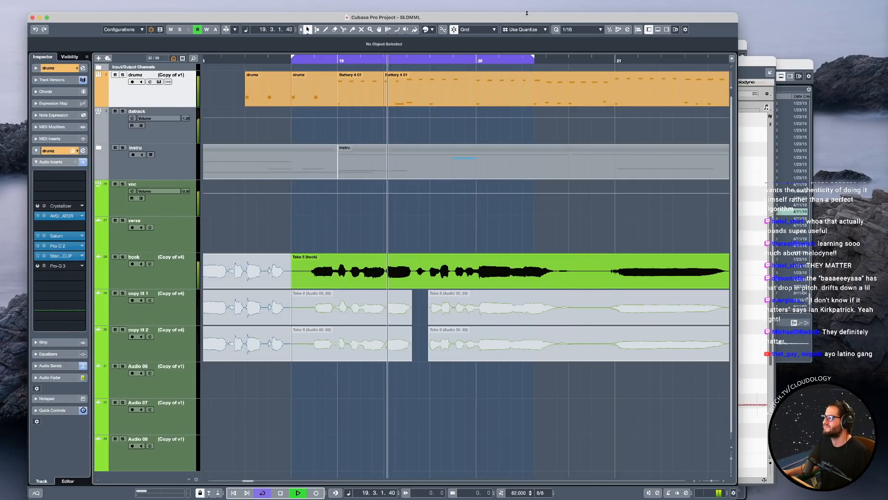
{"action": "left_click", "coordinate": [571, 59], "text": "alt"}
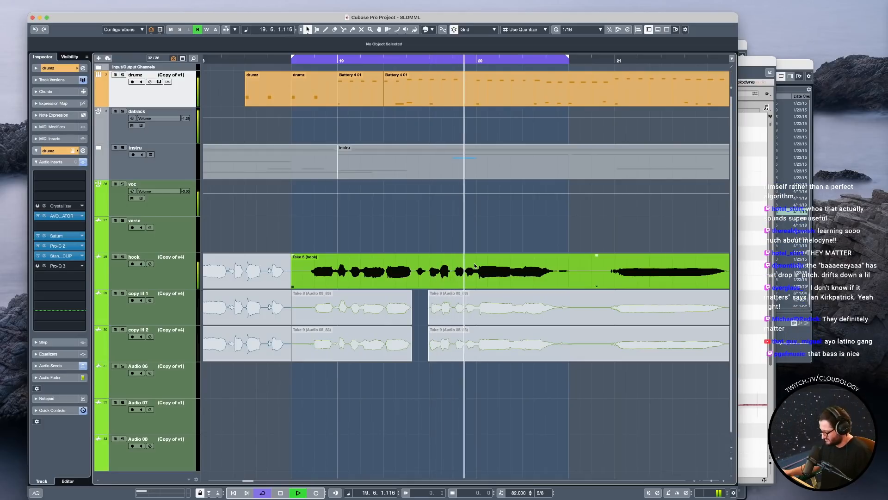
{"action": "key", "text": "space"}
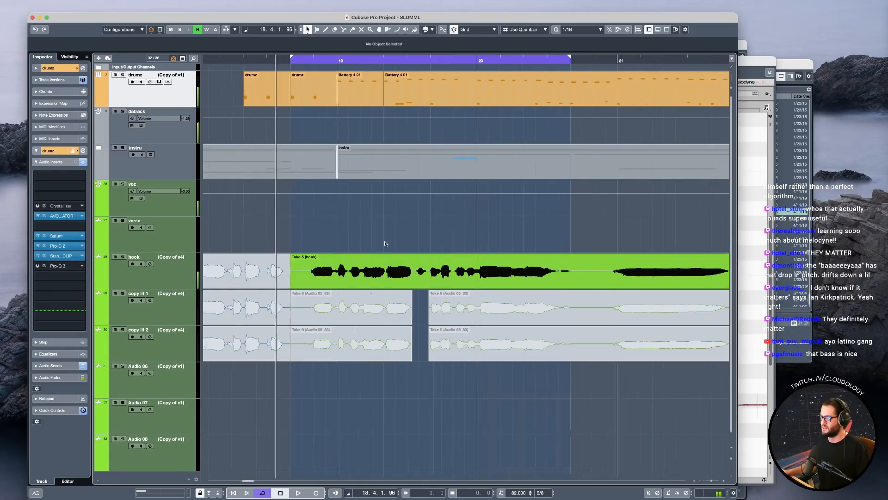
{"action": "scroll", "coordinate": [382, 238], "scroll_direction": "down", "scroll_amount": 4}
{"action": "scroll", "coordinate": [484, 237], "scroll_direction": "right", "scroll_amount": 2}
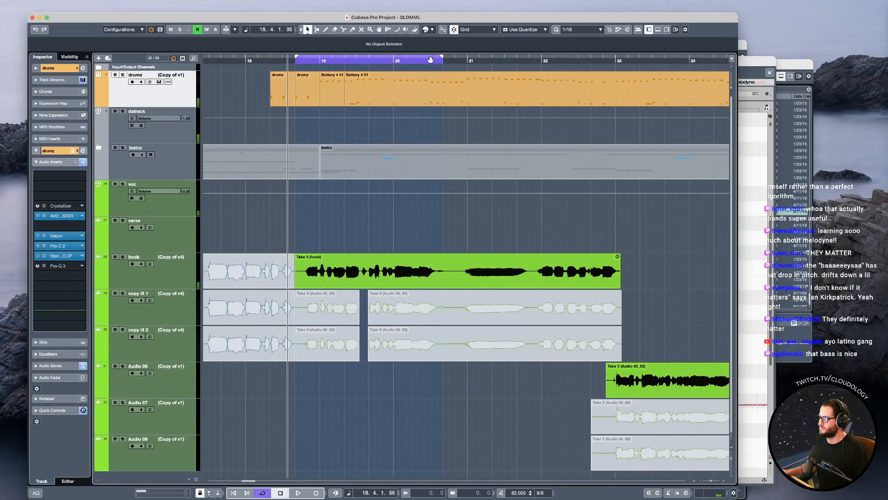
{"action": "left_click_drag", "start_coordinate": [428, 59], "coordinate": [582, 60]}
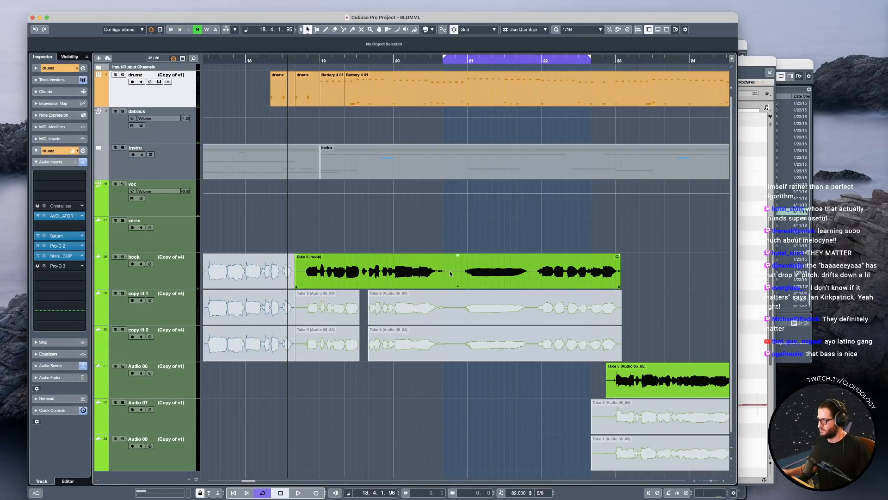
Play the hook vocal from just before bar 19 and reopen its event in Melodyne.
{"action": "left_click", "coordinate": [433, 273]}
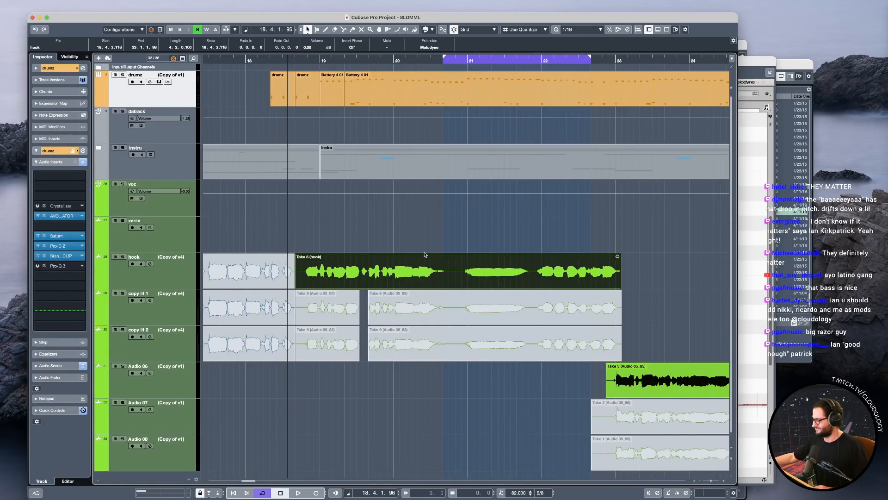
{"action": "left_click", "coordinate": [311, 218]}
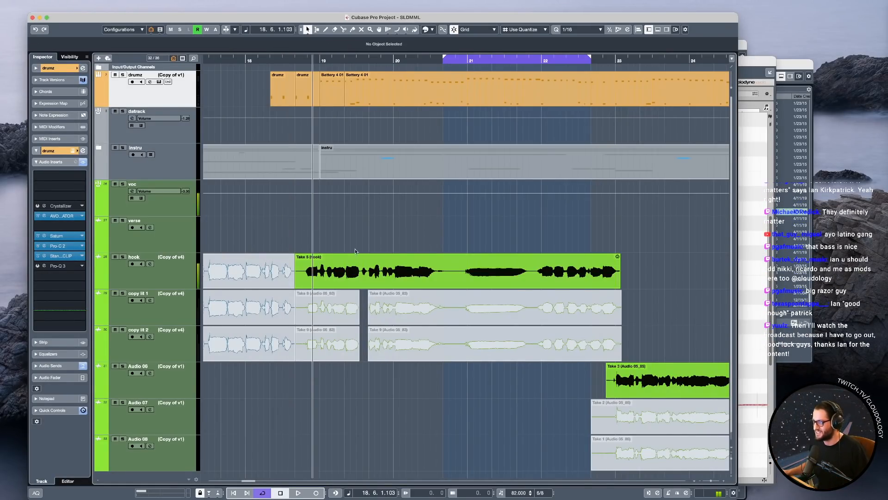
{"action": "scroll", "coordinate": [354, 249], "scroll_direction": "right", "scroll_amount": 2}
{"action": "key", "text": "space"}
{"action": "double_click", "coordinate": [384, 271]}
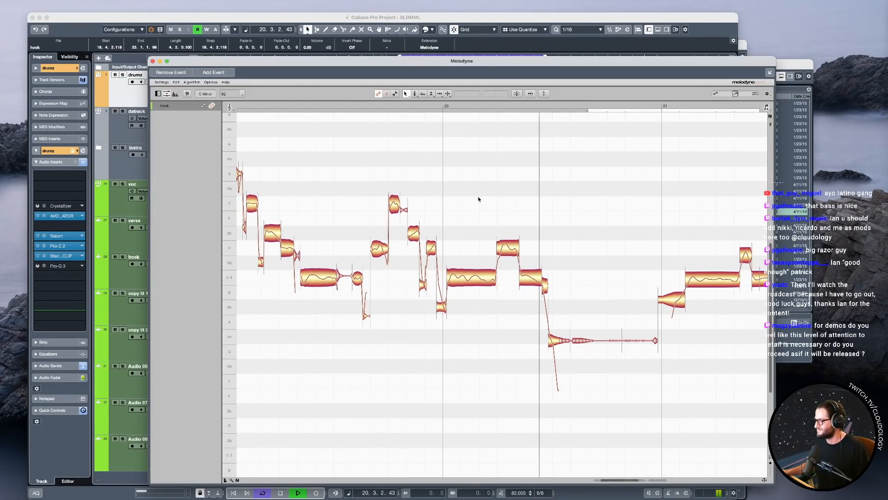
{"action": "key", "text": "space"}
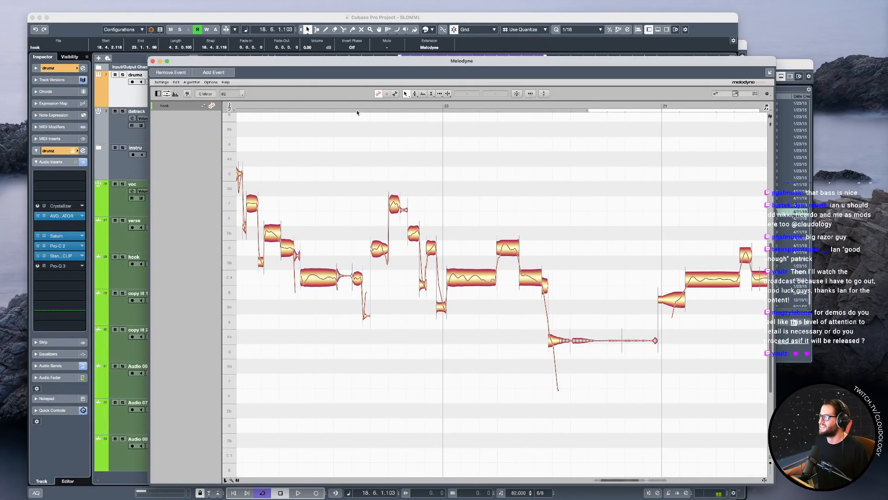
End the low C note between the E-flat and D before bar 20 slightly later and check it in playback.
{"action": "left_click_drag", "start_coordinate": [554, 170], "coordinate": [583, 184]}
{"action": "key", "text": "space"}
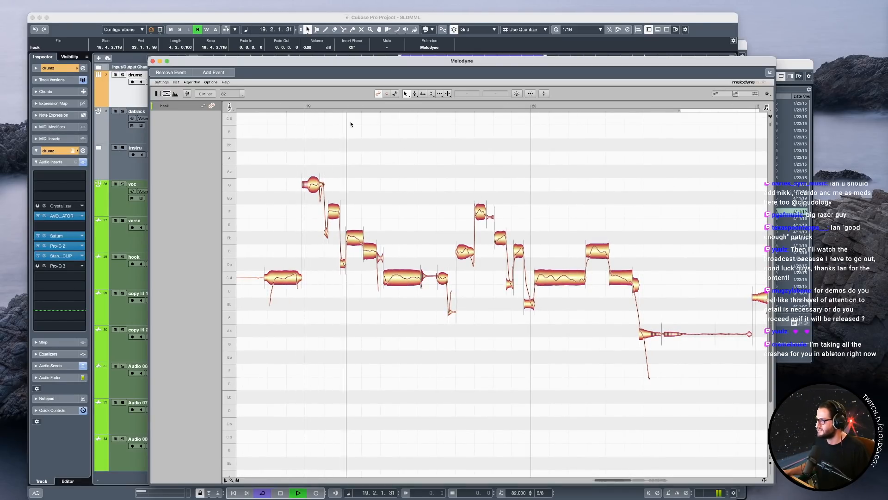
{"action": "left_click", "coordinate": [308, 110]}
{"action": "left_click_drag", "start_coordinate": [521, 338], "coordinate": [544, 319]}
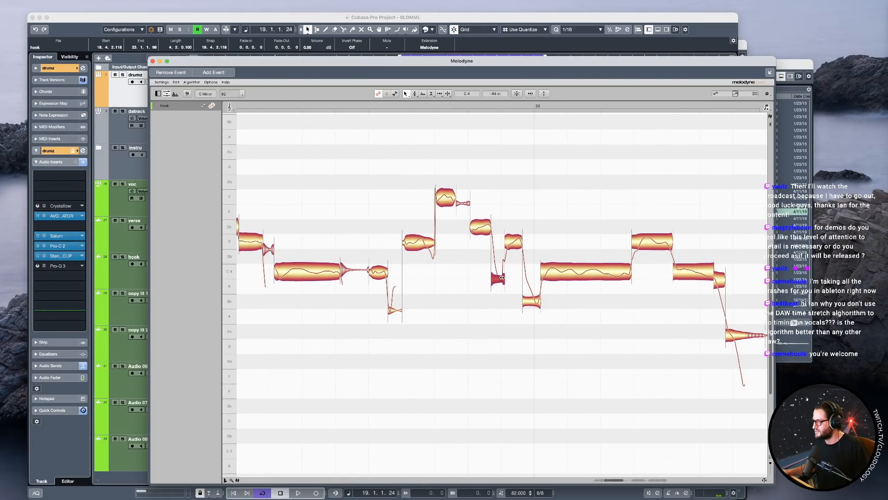
{"action": "left_click", "coordinate": [256, 106]}
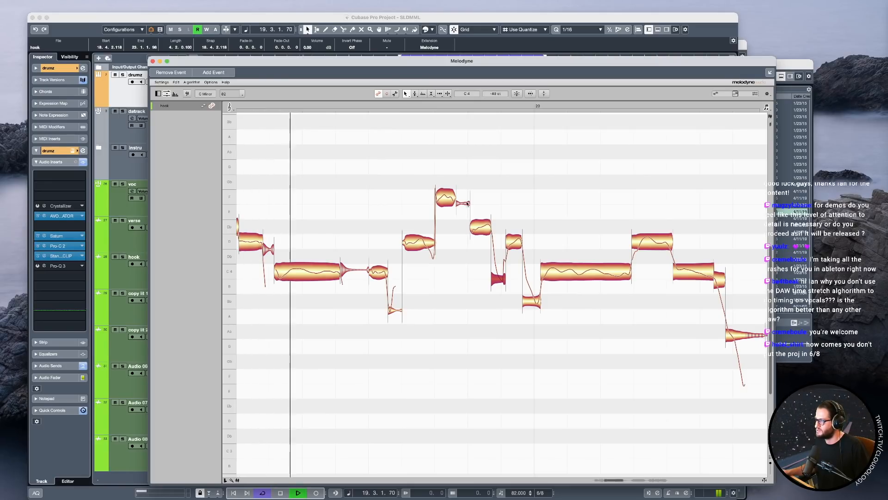
{"action": "key", "text": "space"}
Shift the B-flat and long C at bar 20 slightly later, including the preceding D in a second shift, and check them in playback.
{"action": "left_click_drag", "start_coordinate": [555, 313], "coordinate": [530, 270]}
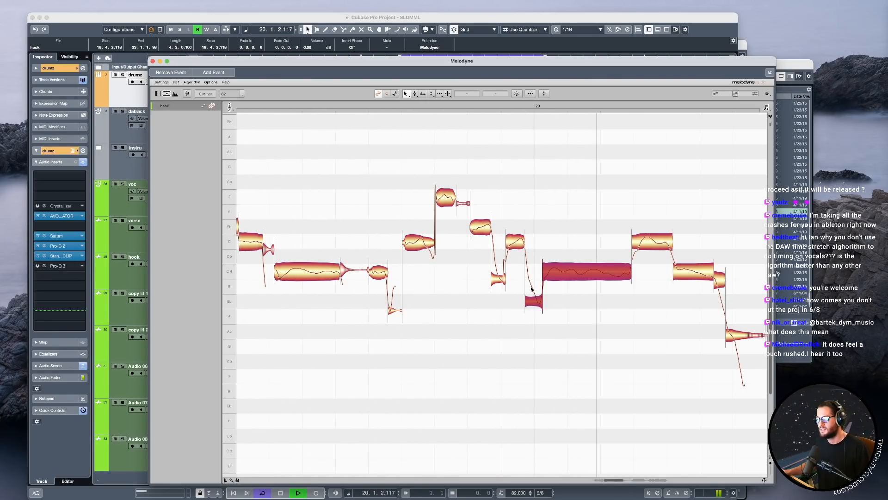
{"action": "key", "text": "space"}
{"action": "left_click_drag", "start_coordinate": [520, 227], "coordinate": [539, 319]}
{"action": "left_click_drag", "start_coordinate": [509, 241], "coordinate": [509, 241]}
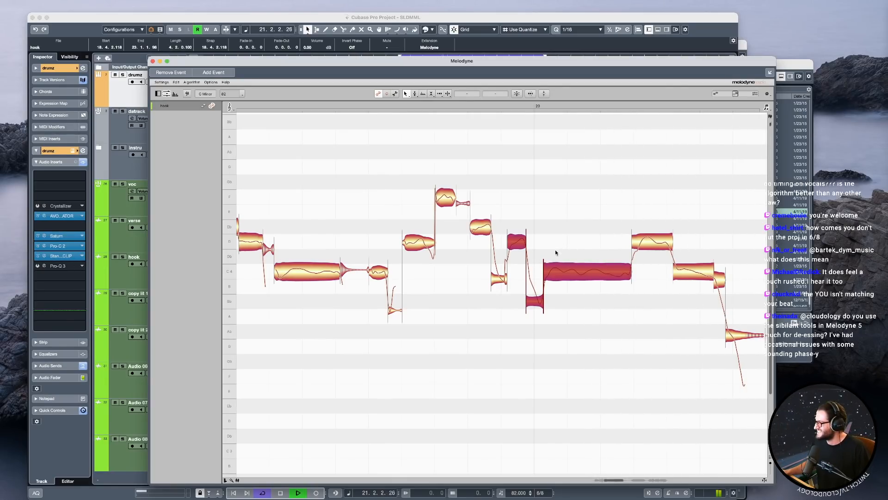
{"action": "key", "text": "space"}
Try starting the long C at bar 20 later, and pull its start back earlier during playback.
{"action": "left_click_drag", "start_coordinate": [574, 237], "coordinate": [547, 298]}
{"action": "key", "text": "space"}
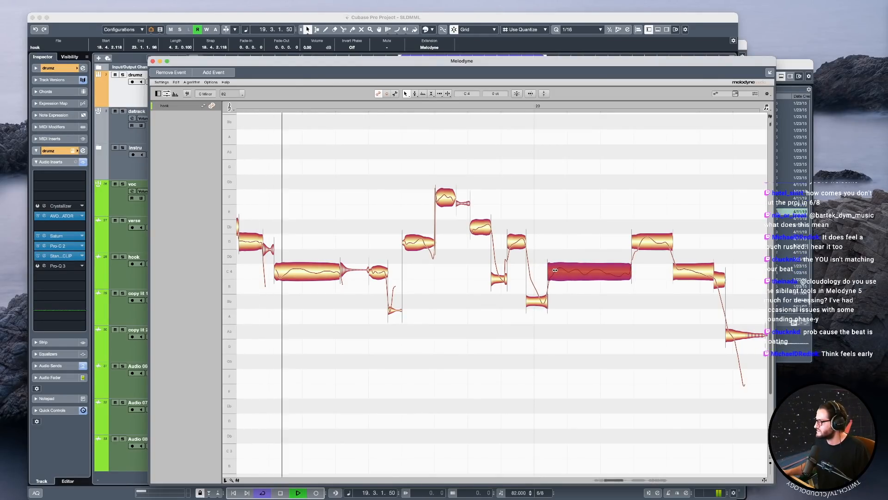
{"action": "left_click_drag", "start_coordinate": [555, 269], "coordinate": [546, 269]}
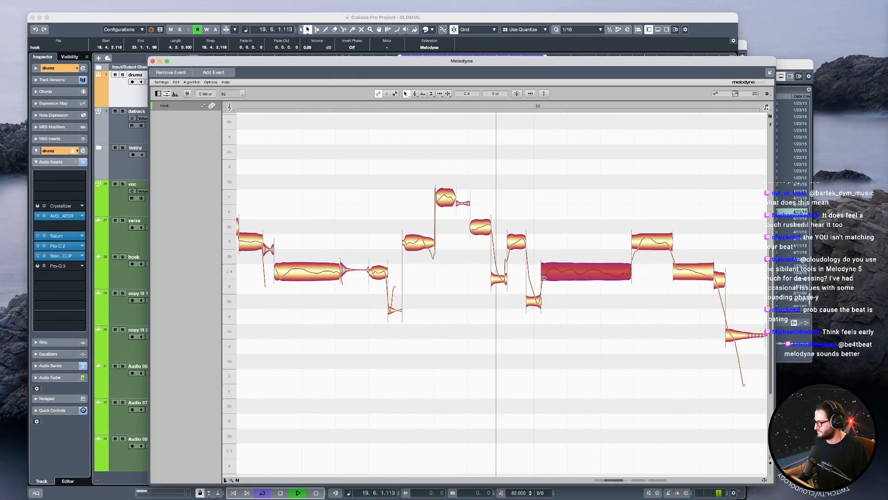
Adjust the start of the B-flat note before bar 20, split the note in two and raise its first part to B.
{"action": "left_click", "coordinate": [530, 301]}
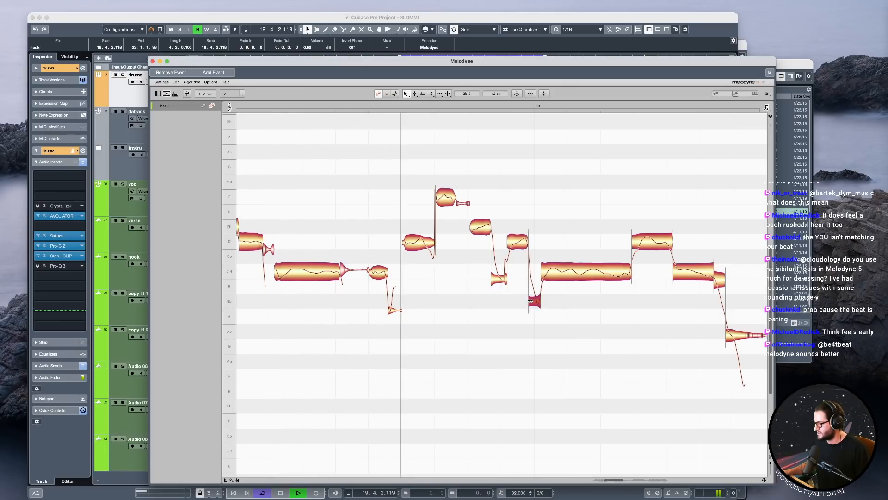
{"action": "left_click_drag", "start_coordinate": [530, 300], "coordinate": [529, 301]}
{"action": "key", "text": "space"}
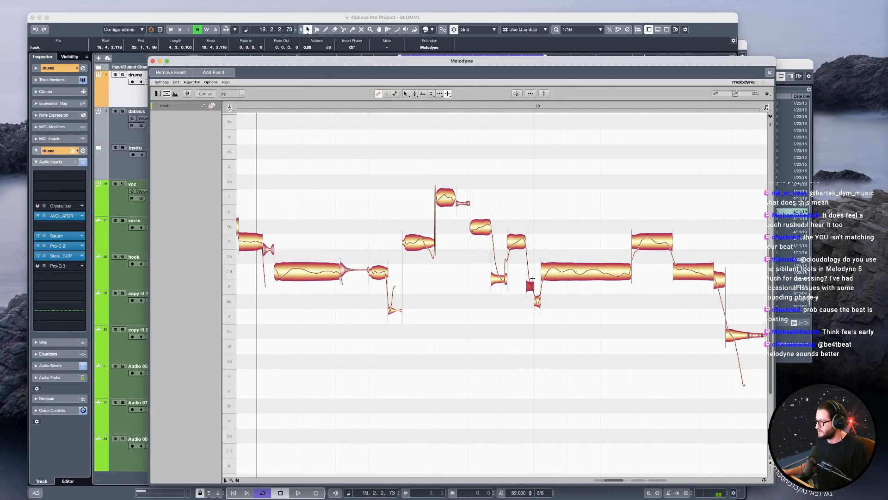
{"action": "left_click", "coordinate": [523, 244]}
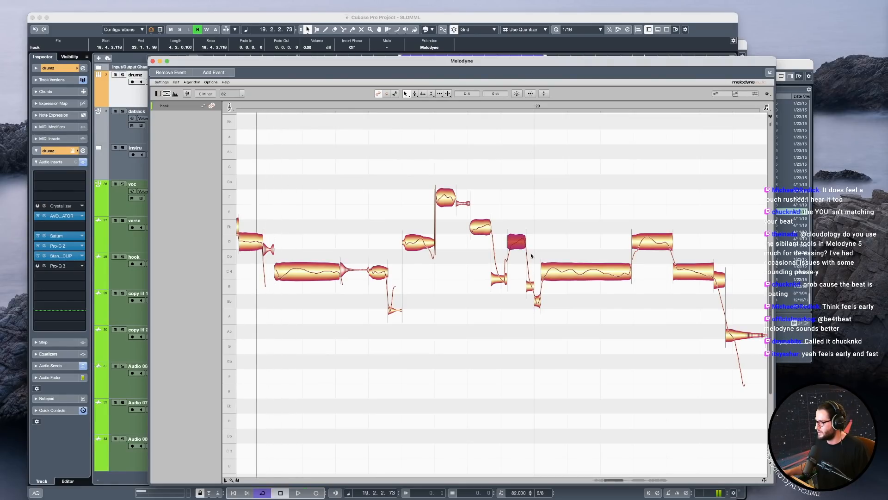
Start the long C at bar 20 slightly earlier, check it, and shift it with the short B-flat before it slightly later.
{"action": "left_click_drag", "start_coordinate": [544, 271], "coordinate": [543, 270]}
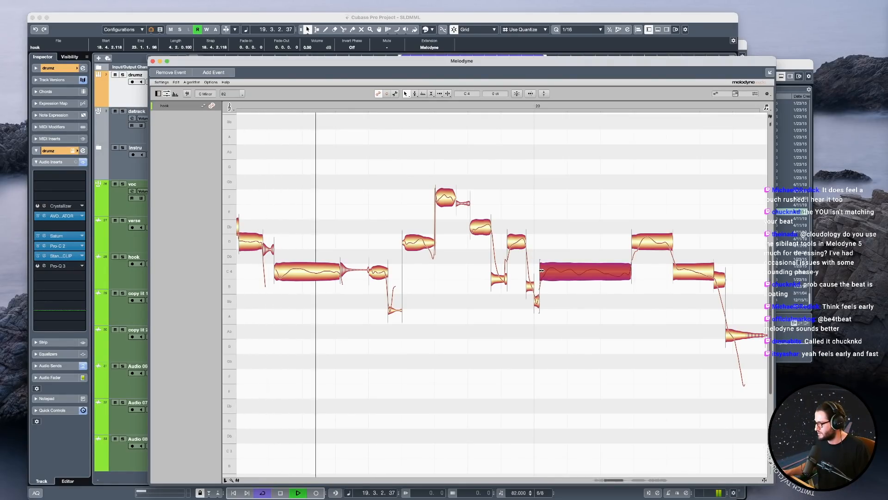
{"action": "key", "text": "space"}
{"action": "scroll", "coordinate": [542, 271], "scroll_direction": "up", "scroll_amount": 3}
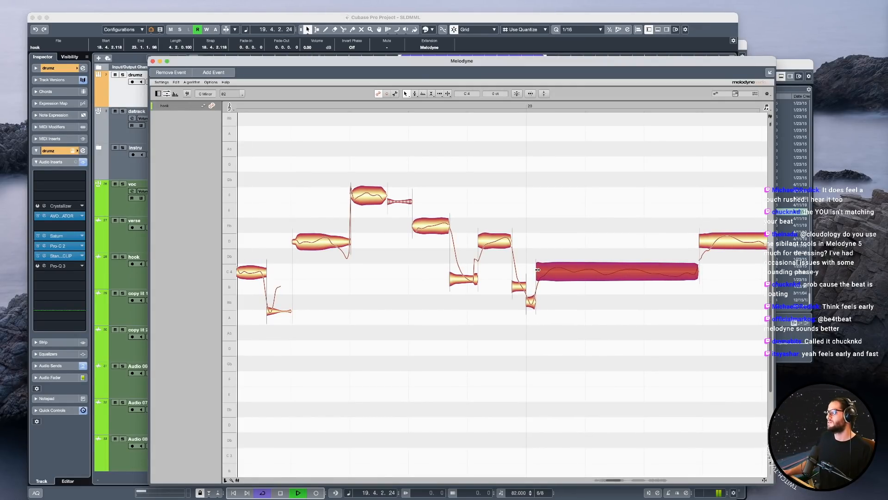
{"action": "left_click_drag", "start_coordinate": [549, 310], "coordinate": [532, 273]}
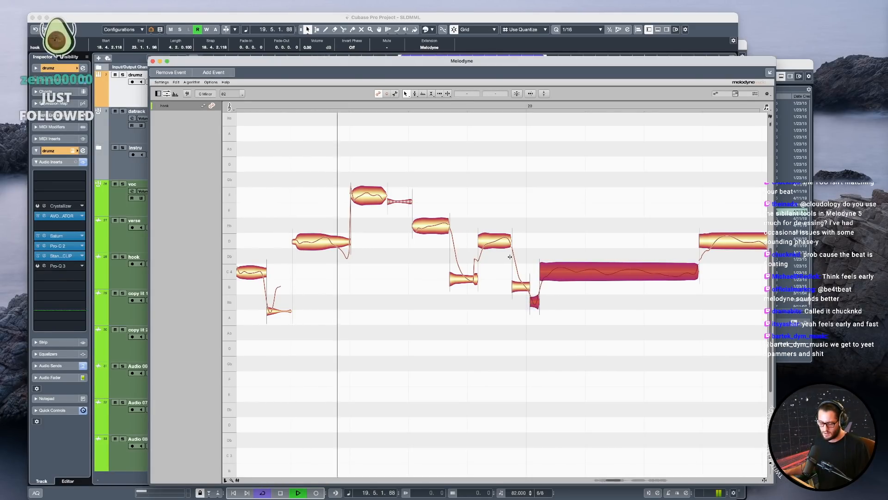
Play the hook phrase around bars 19 to 21 again to check the shifted B-flat and long C at bar 20.
{"action": "key", "text": "space"}
{"action": "left_click_drag", "start_coordinate": [596, 376], "coordinate": [478, 275]}
{"action": "left_click_drag", "start_coordinate": [561, 375], "coordinate": [547, 365]}
{"action": "key", "text": "space"}
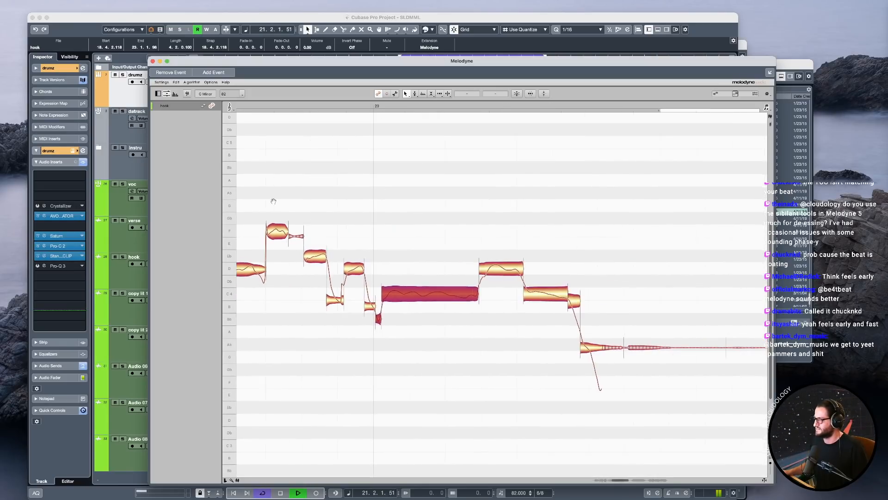
{"action": "key", "text": "space"}
{"action": "key", "text": "space"}
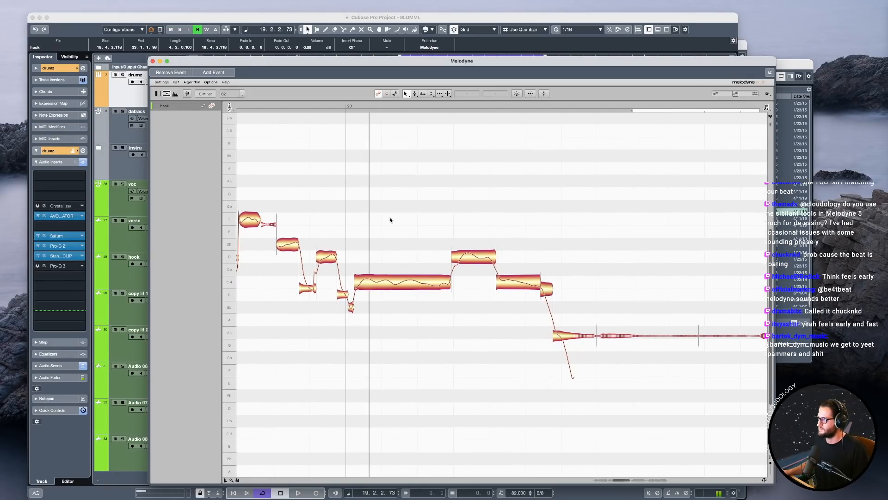
{"action": "double_click", "coordinate": [336, 107]}
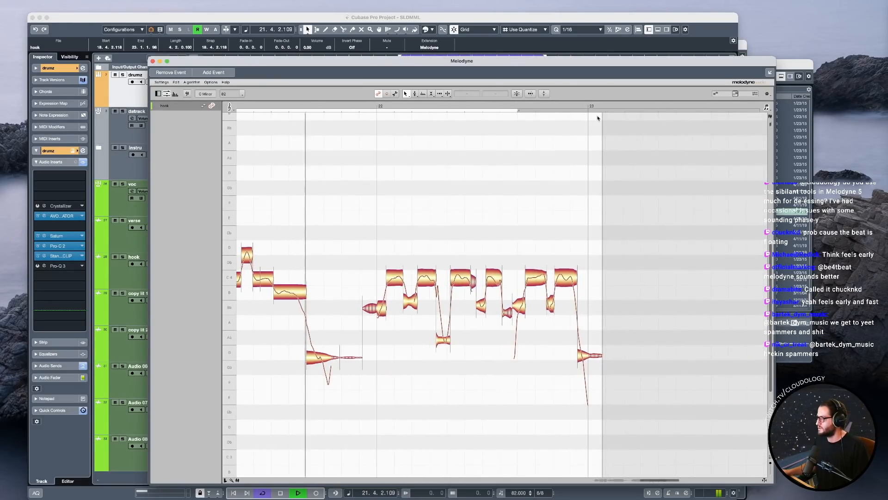
Loop playback over bar 22, and mute the datrack track before returning to the hook event's notes in Melodyne.
{"action": "left_click_drag", "start_coordinate": [590, 110], "coordinate": [404, 112]}
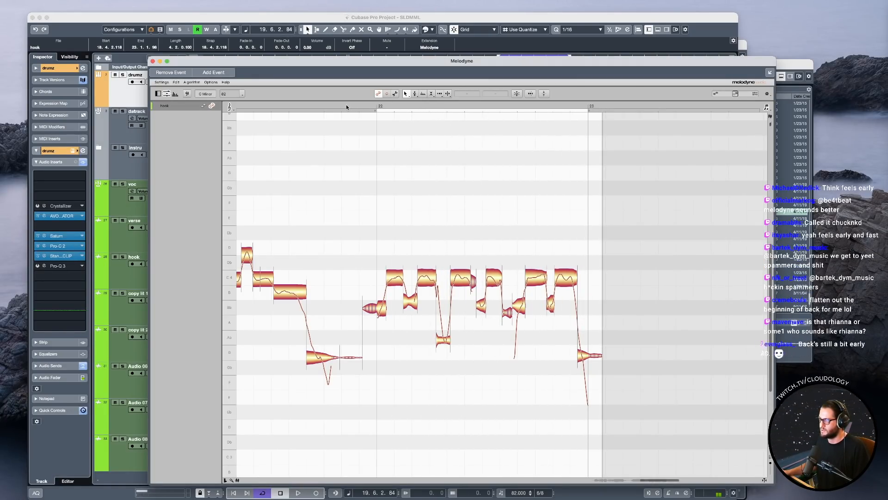
{"action": "left_click", "coordinate": [117, 117]}
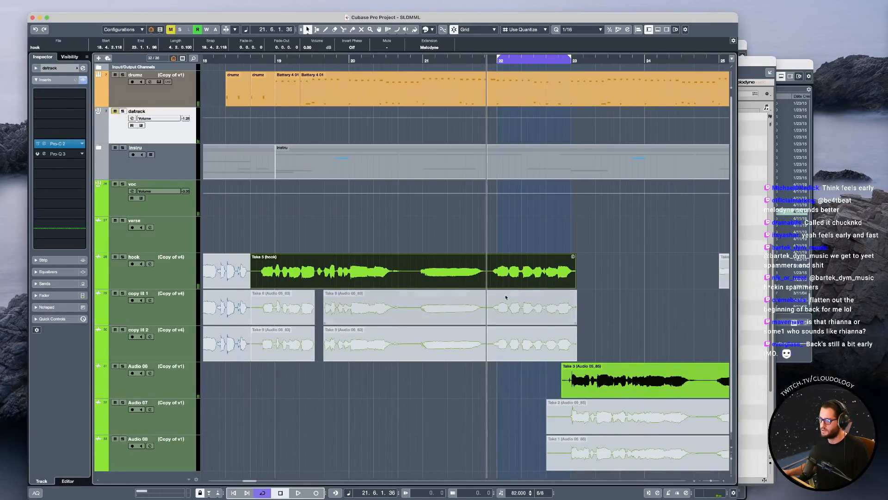
{"action": "double_click", "coordinate": [540, 267]}
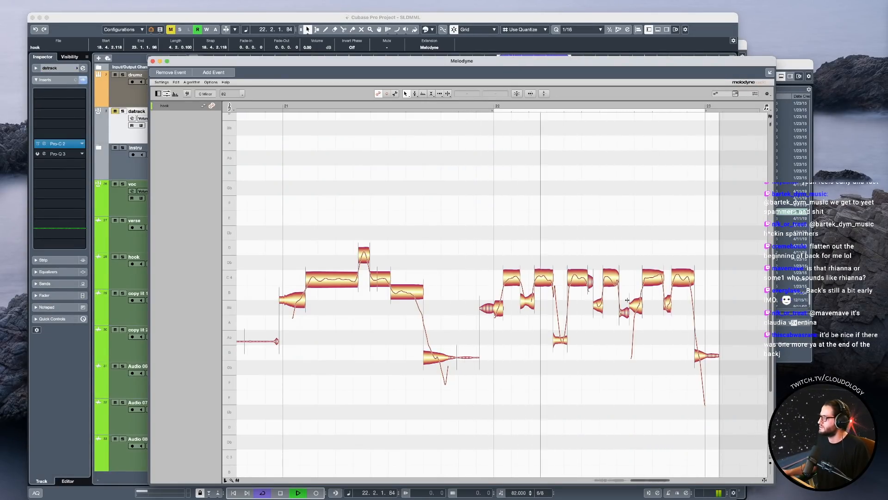
Extend the end of the fourth C in bar 22 slightly later during looped playback, and adjust the start of the next C.
{"action": "left_click", "coordinate": [595, 304]}
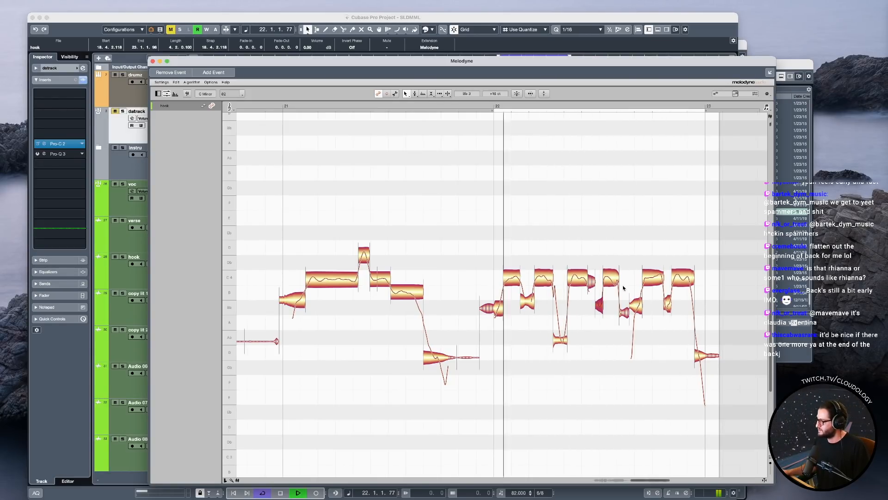
{"action": "left_click", "coordinate": [612, 276]}
{"action": "left_click_drag", "start_coordinate": [616, 276], "coordinate": [619, 276]}
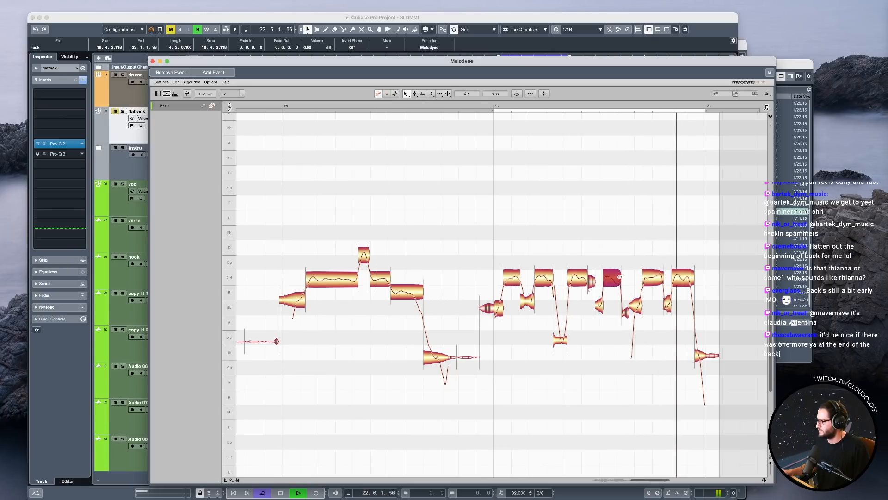
{"action": "left_click", "coordinate": [644, 279]}
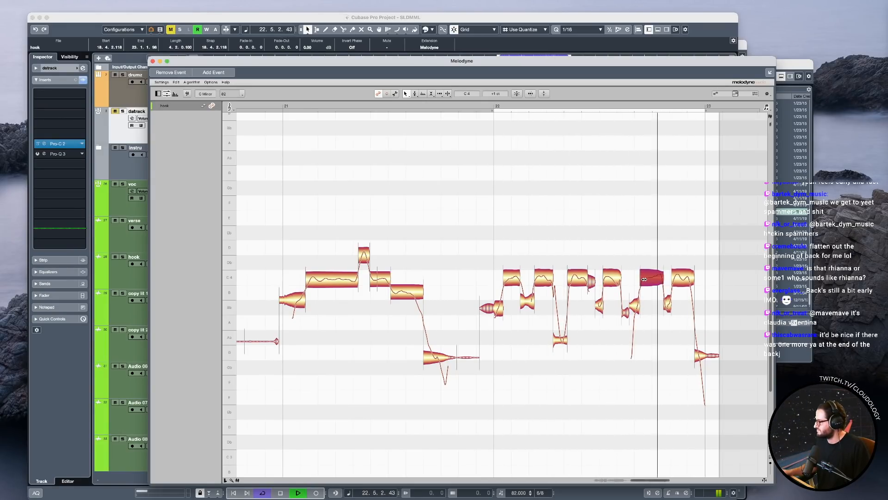
{"action": "left_click", "coordinate": [611, 278]}
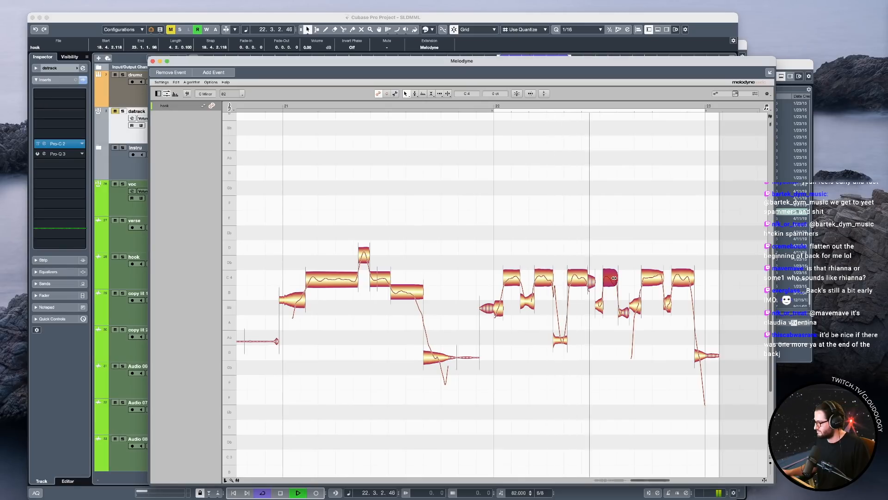
{"action": "left_click_drag", "start_coordinate": [614, 278], "coordinate": [620, 278]}
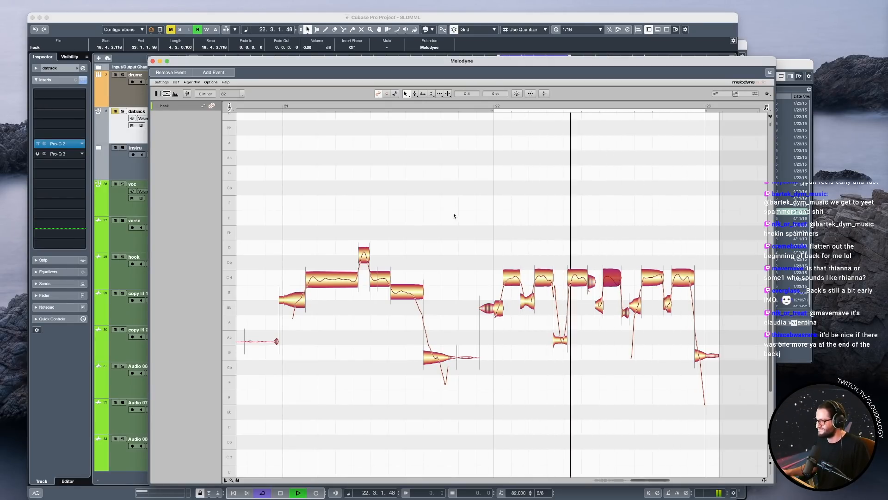
Start the short B before the fifth C in bar 22 slightly later, along with the start of that C.
{"action": "left_click", "coordinate": [631, 305]}
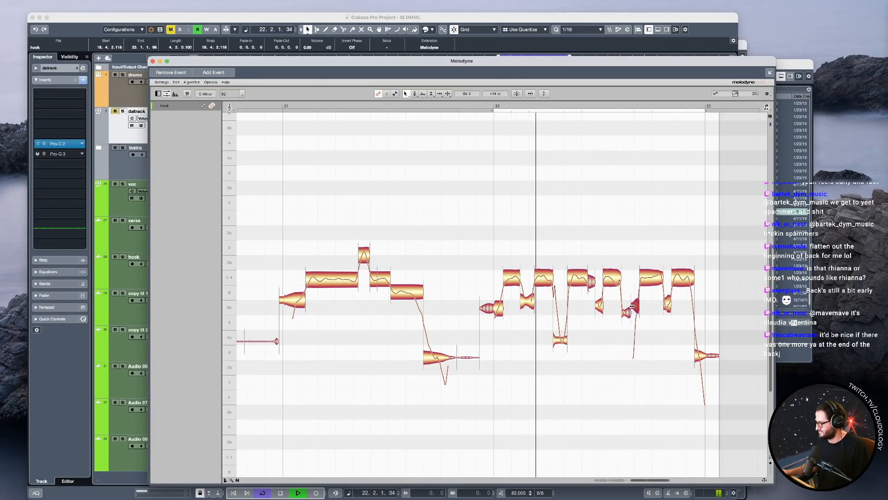
{"action": "key", "text": "space"}
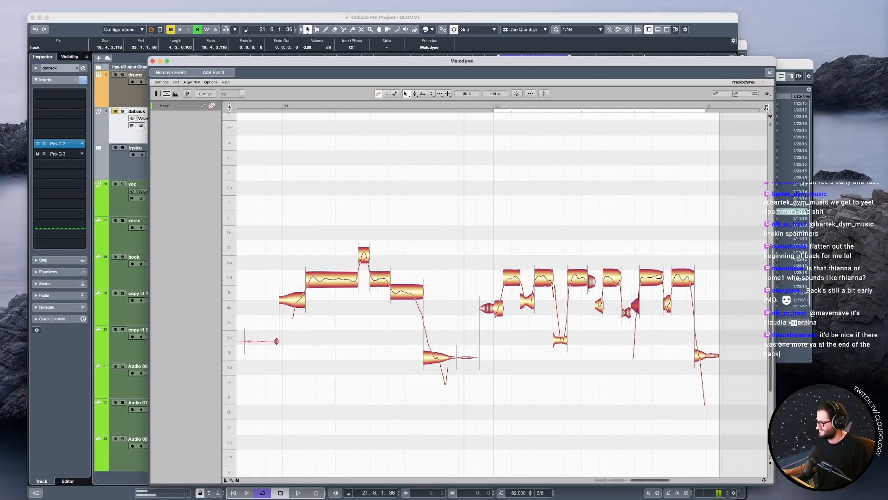
{"action": "left_click_drag", "start_coordinate": [665, 241], "coordinate": [629, 329]}
{"action": "key", "text": "space"}
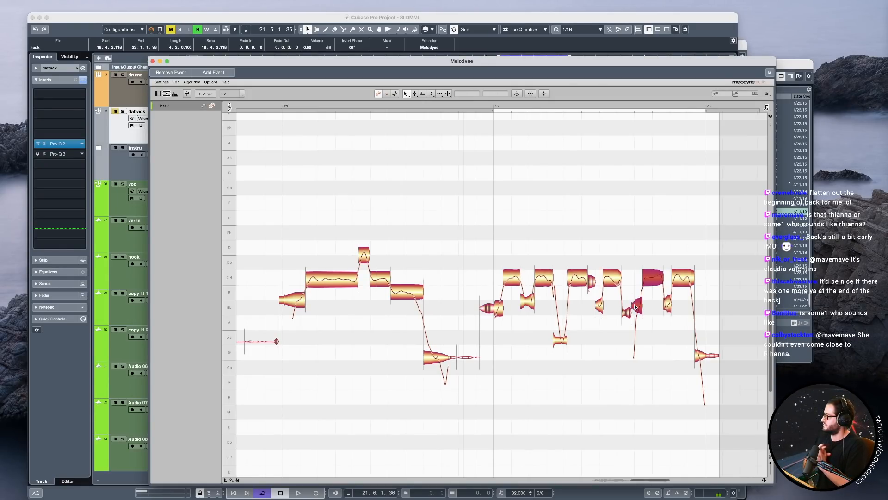
Play the whole retimed hook phrase from bar 18 into bar 22 to check the note timing.
{"action": "left_click_drag", "start_coordinate": [606, 437], "coordinate": [546, 421]}
{"action": "left_click_drag", "start_coordinate": [621, 421], "coordinate": [593, 399]}
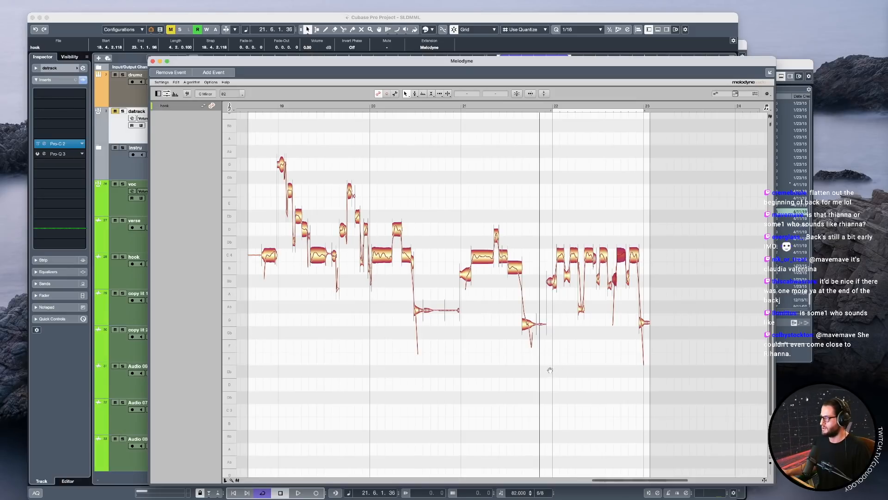
{"action": "left_click_drag", "start_coordinate": [550, 371], "coordinate": [609, 330]}
{"action": "left_click", "coordinate": [315, 107]}
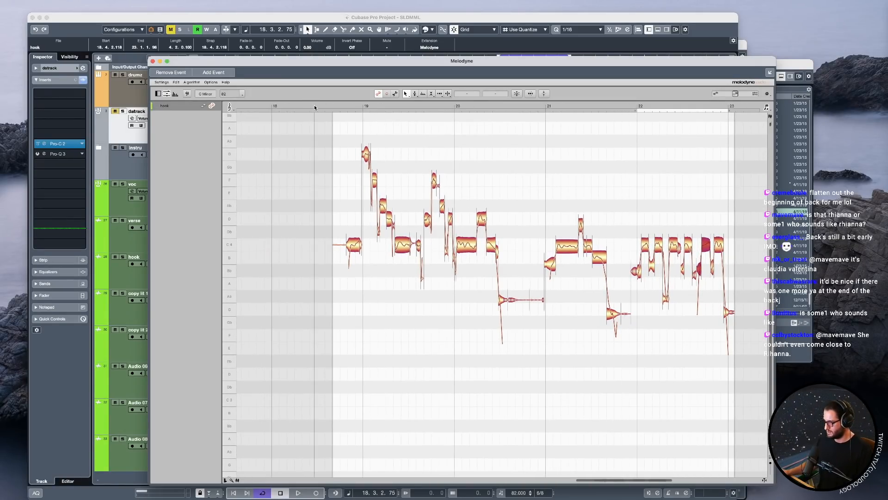
{"action": "key", "text": "space"}
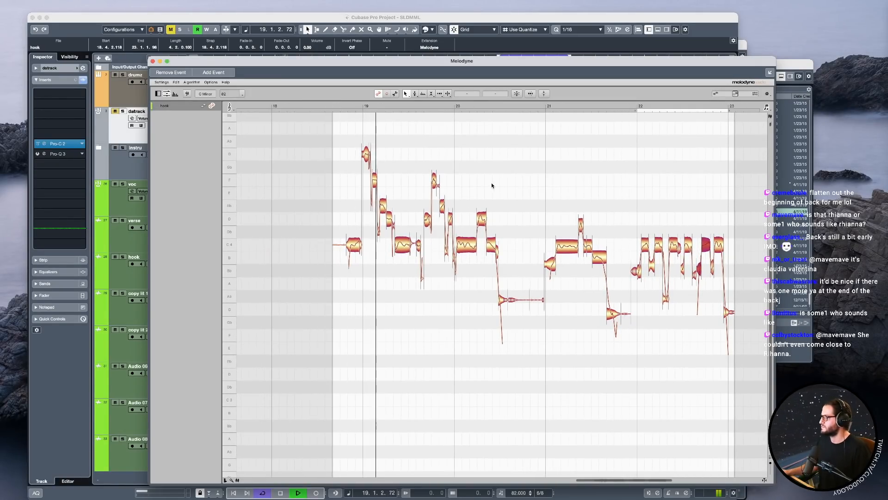
{"action": "scroll", "coordinate": [668, 345], "scroll_direction": "down", "scroll_amount": 3}
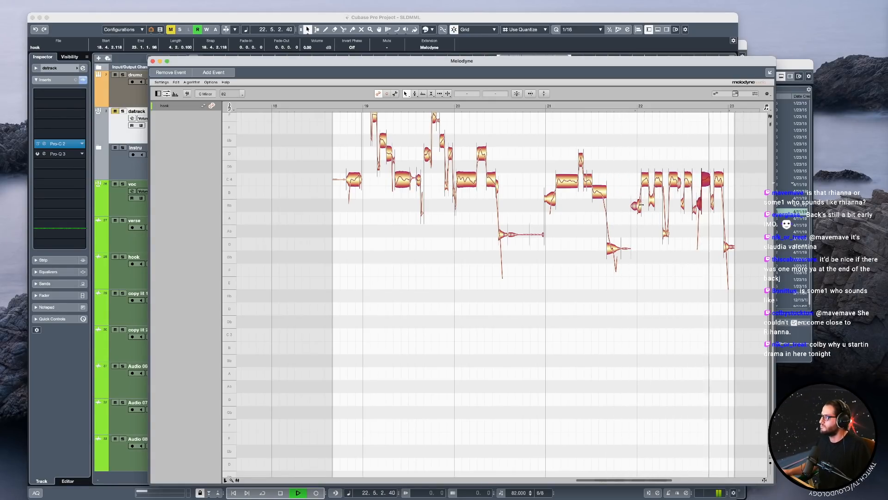
{"action": "key", "text": "space"}
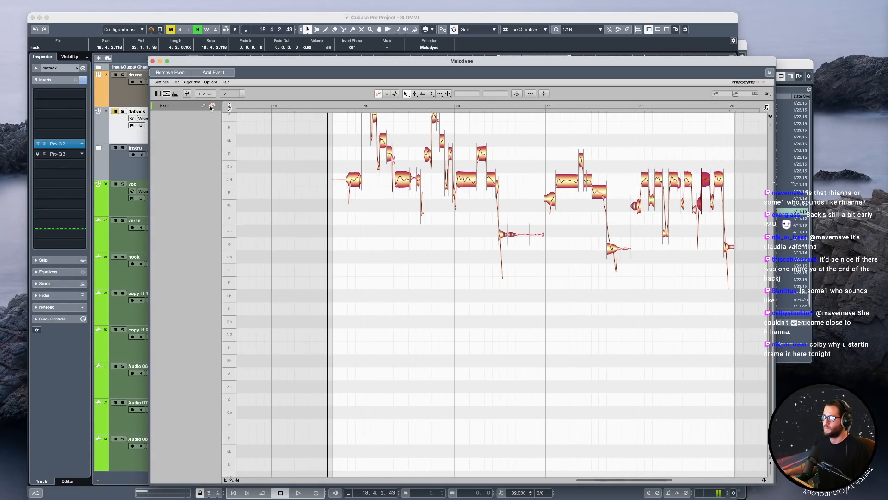
Close the Melodyne editor and bounce the edited hook event to a new audio clip.
{"action": "left_click", "coordinate": [153, 61]}
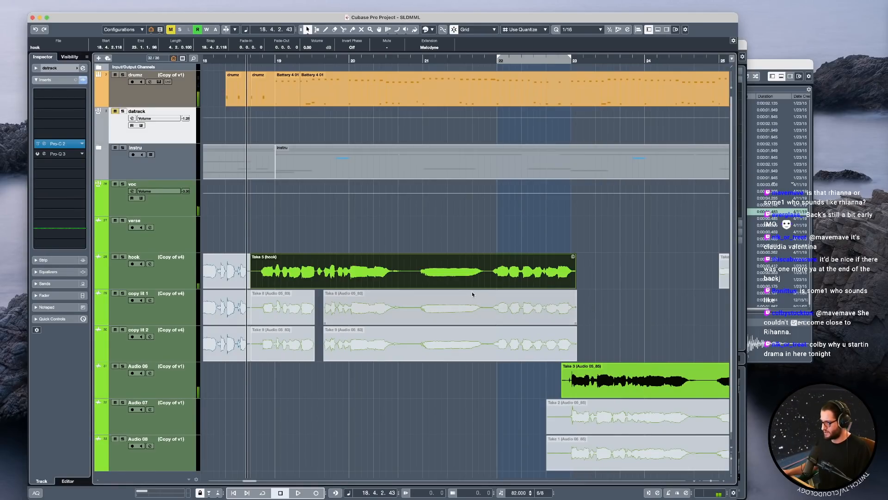
{"action": "key", "text": "b"}
{"action": "key", "text": "Return"}
Unmute the takes at bars 15 to 18 on the hook, copy lit 1 and copy lit 2 tracks, and select the muted copy events after them.
{"action": "scroll", "coordinate": [381, 285], "scroll_direction": "down", "scroll_amount": 4}
{"action": "left_click_drag", "start_coordinate": [303, 228], "coordinate": [331, 377]}
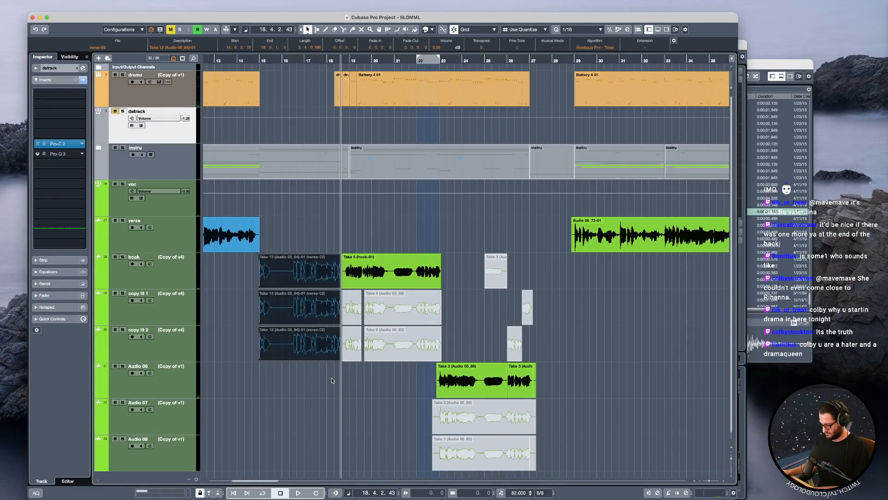
{"action": "left_click_drag", "start_coordinate": [391, 389], "coordinate": [357, 319]}
{"action": "scroll", "coordinate": [358, 320], "scroll_direction": "up", "scroll_amount": 5}
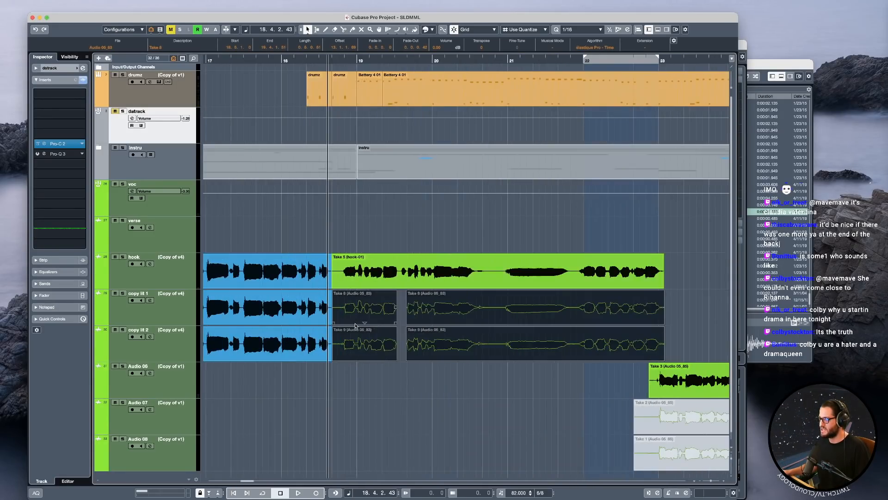
{"action": "scroll", "coordinate": [374, 337], "scroll_direction": "up", "scroll_amount": 1}
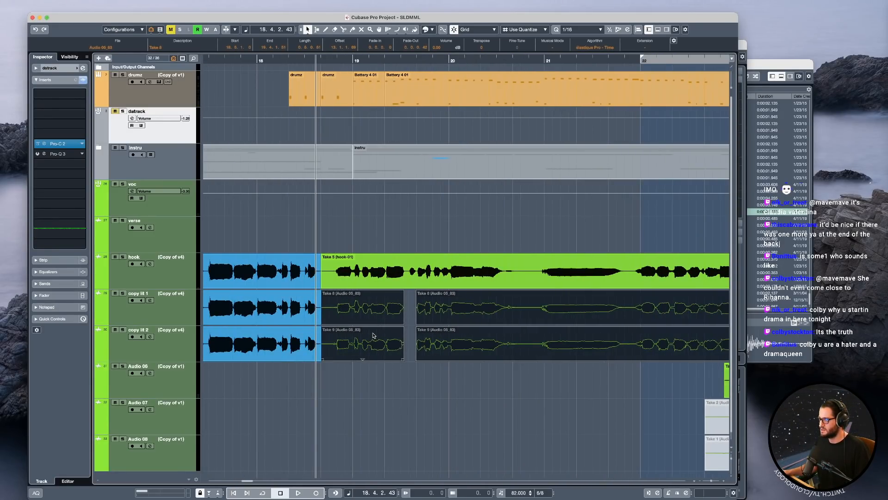
{"action": "left_click", "coordinate": [369, 336]}
{"action": "scroll", "coordinate": [369, 336], "scroll_direction": "up", "scroll_amount": 1}
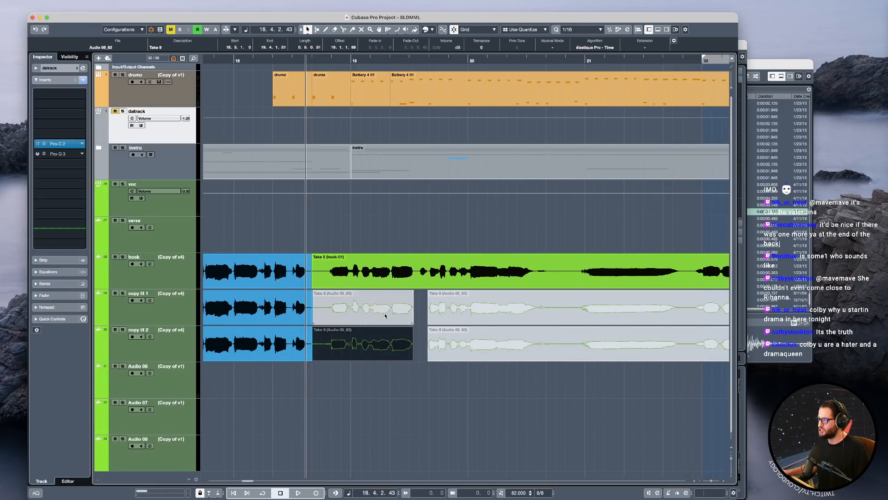
{"action": "left_click", "coordinate": [419, 275], "text": "alt"}
{"action": "mouse_move", "coordinate": [376, 276]}
{"action": "left_mouse_down"}
{"action": "mouse_move", "coordinate": [371, 340]}
{"action": "mouse_move", "coordinate": [372, 274]}
{"action": "left_mouse_up"}
{"action": "key", "text": "super+z"}
Unmute the four events on copy lit 1 and copy lit 2 between bars 18 and 23.
{"action": "scroll", "coordinate": [414, 331], "scroll_direction": "down", "scroll_amount": 5}
{"action": "left_click_drag", "start_coordinate": [443, 394], "coordinate": [404, 310]}
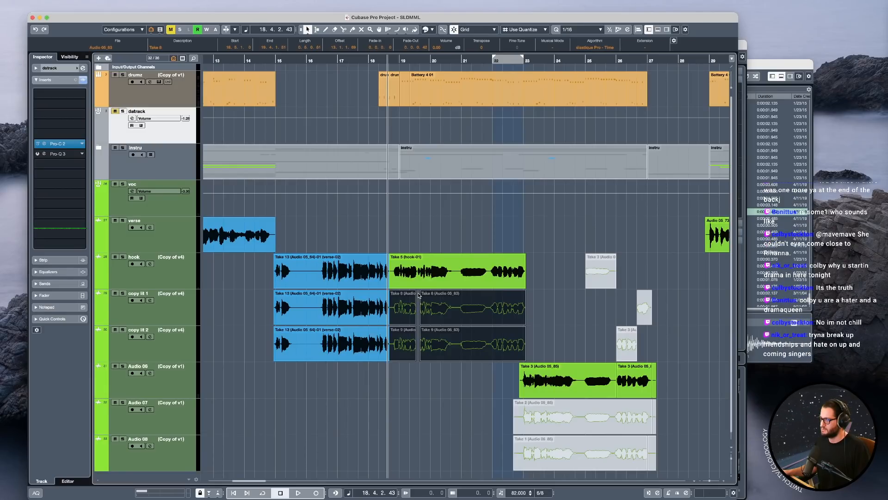
{"action": "key", "text": "shift+u"}
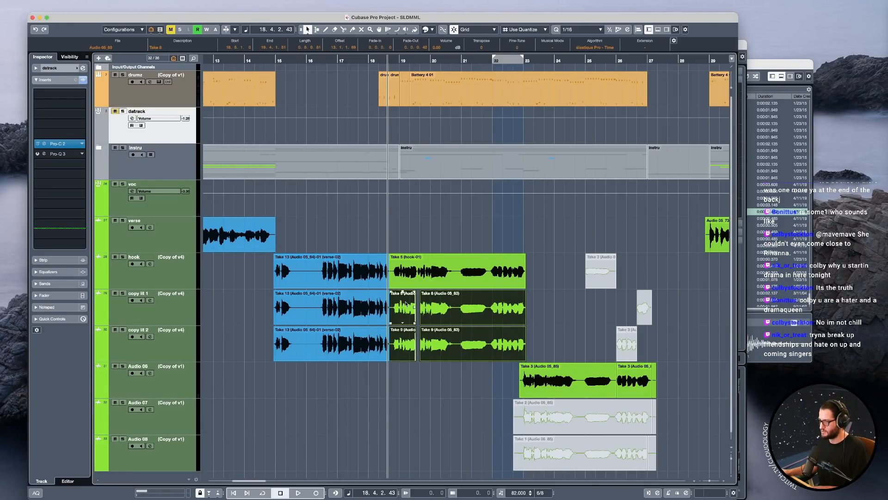
Play the hook from bar 18 with its two copy lit doubles and compare their waveforms around bars 19 and 20.
{"action": "left_click", "coordinate": [160, 308]}
{"action": "key", "text": "space"}
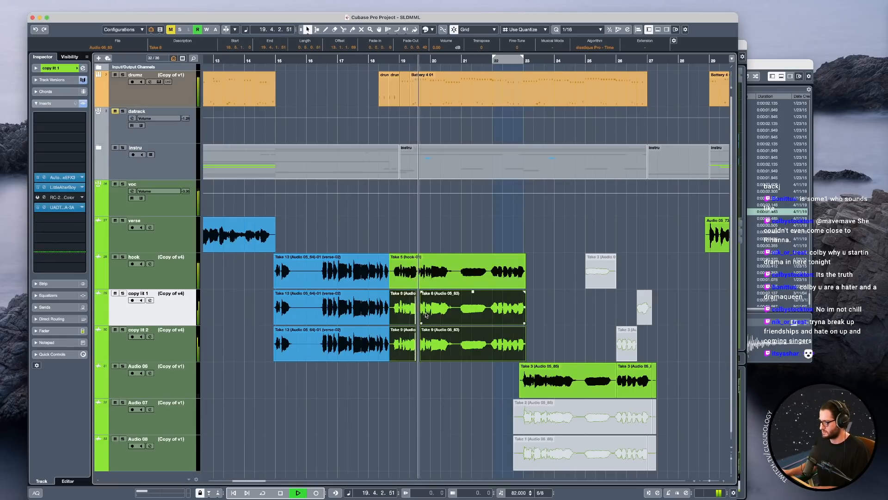
{"action": "left_click", "coordinate": [390, 232]}
{"action": "scroll", "coordinate": [418, 319], "scroll_direction": "up", "scroll_amount": 8}
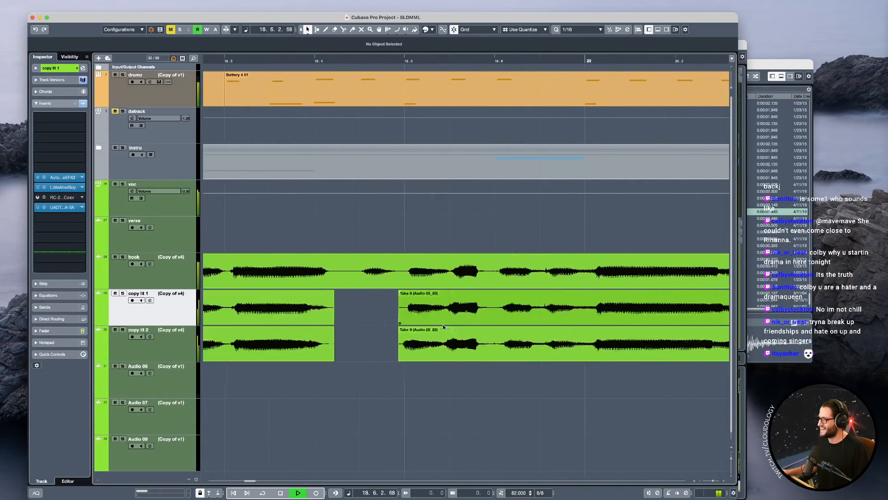
{"action": "left_click", "coordinate": [445, 324]}
{"action": "key", "text": "space"}
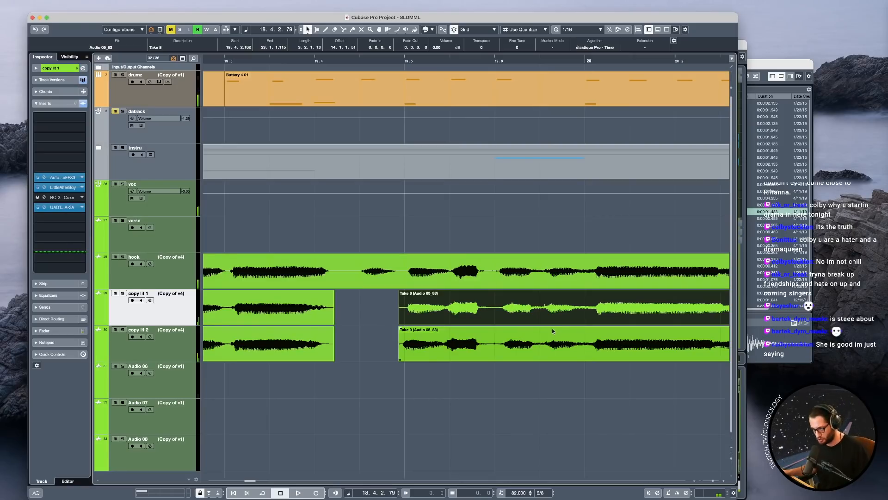
{"action": "left_click", "coordinate": [416, 283]}
Place the cursor just past the end of the arrangement at bar 62 and check its time in the Time Display.
{"action": "scroll", "coordinate": [407, 313], "scroll_direction": "down", "scroll_amount": 10}
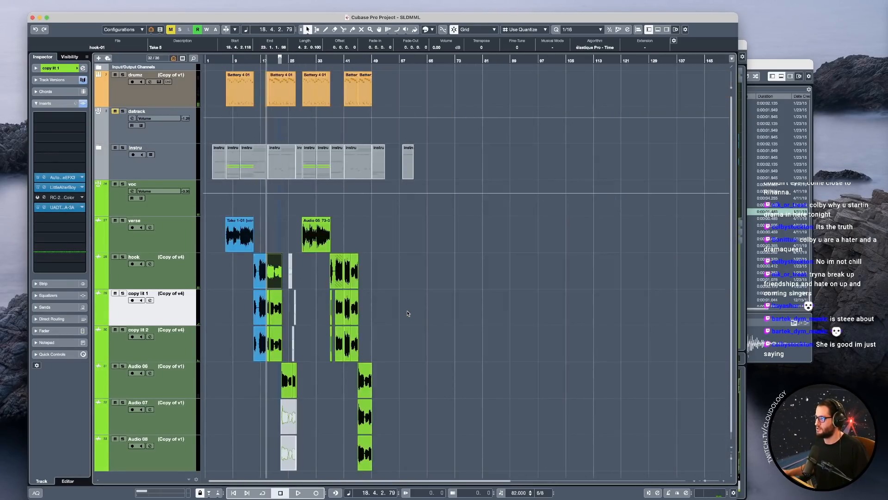
{"action": "scroll", "coordinate": [262, 273], "scroll_direction": "up", "scroll_amount": 6}
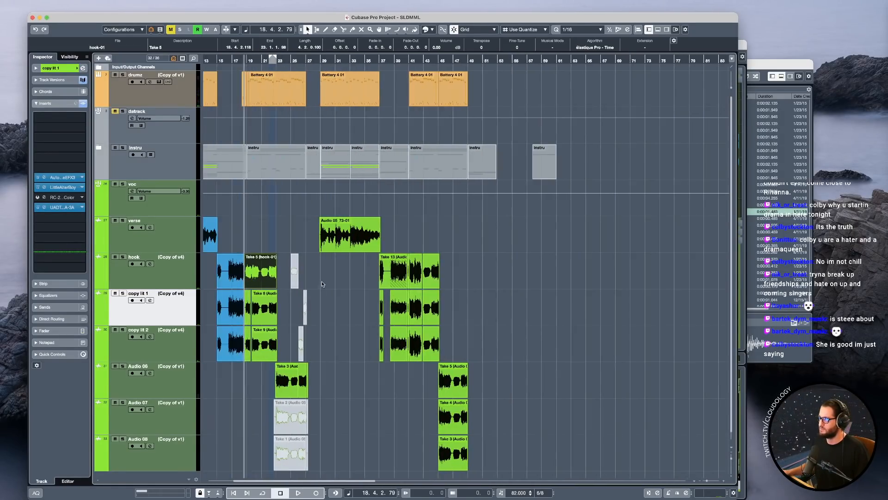
{"action": "scroll", "coordinate": [490, 308], "scroll_direction": "down", "scroll_amount": 5}
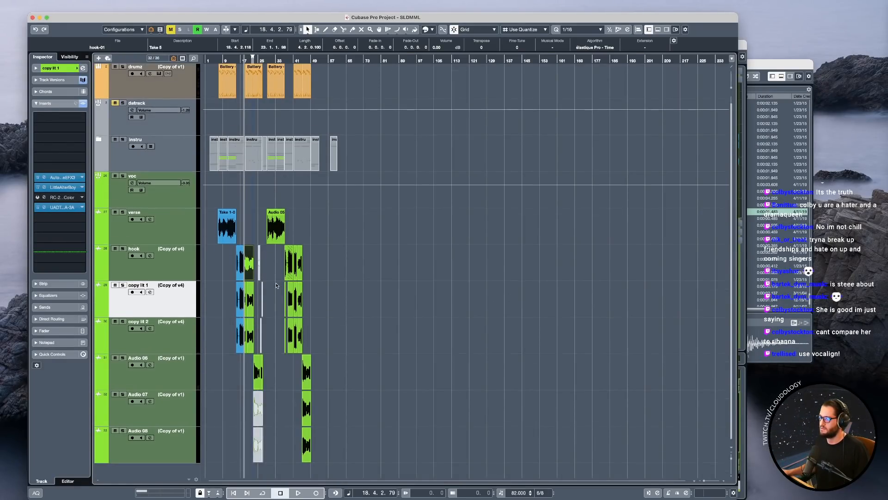
{"action": "left_click", "coordinate": [340, 61]}
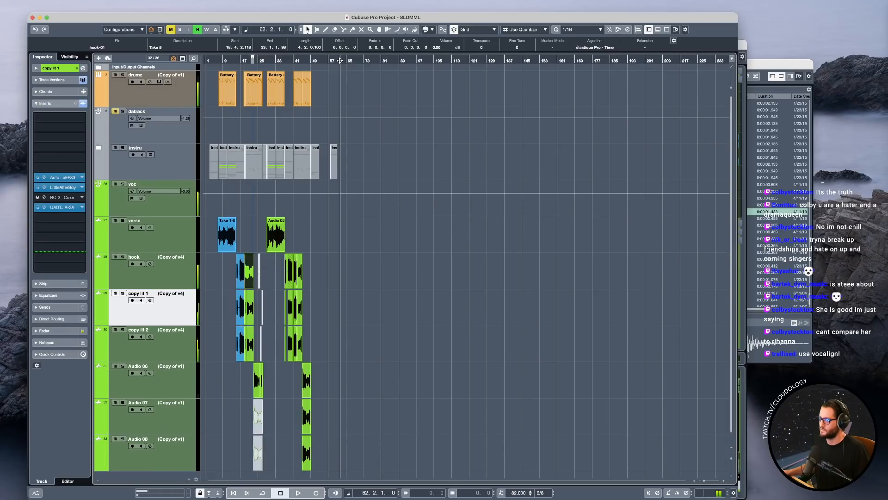
{"action": "left_click", "coordinate": [341, 61]}
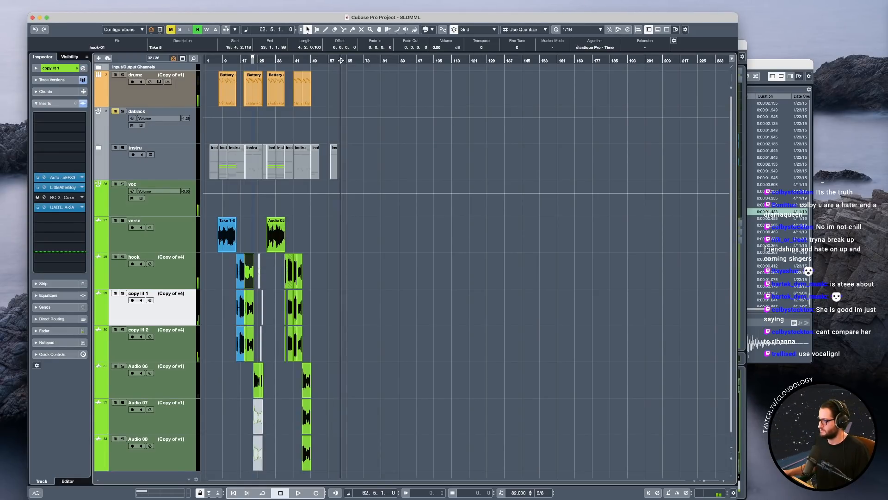
{"action": "left_click", "coordinate": [212, 1]}
{"action": "mouse_move", "coordinate": [188, 0]}
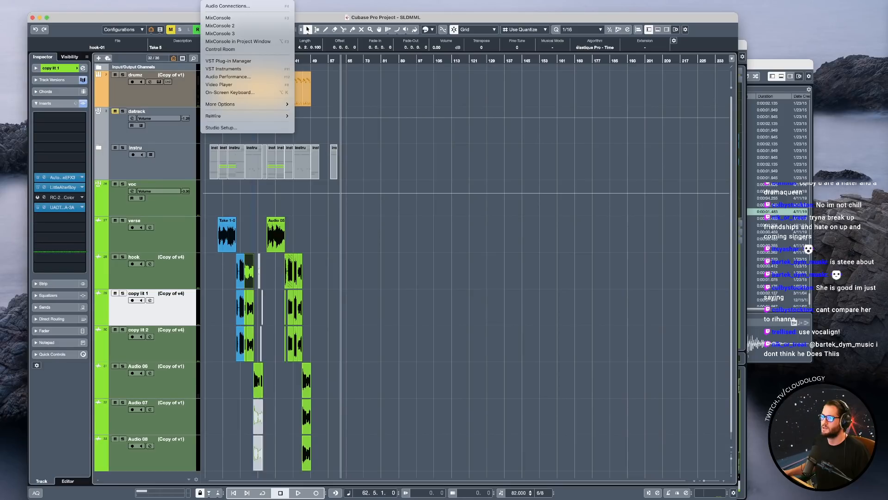
{"action": "mouse_move", "coordinate": [259, 104]}
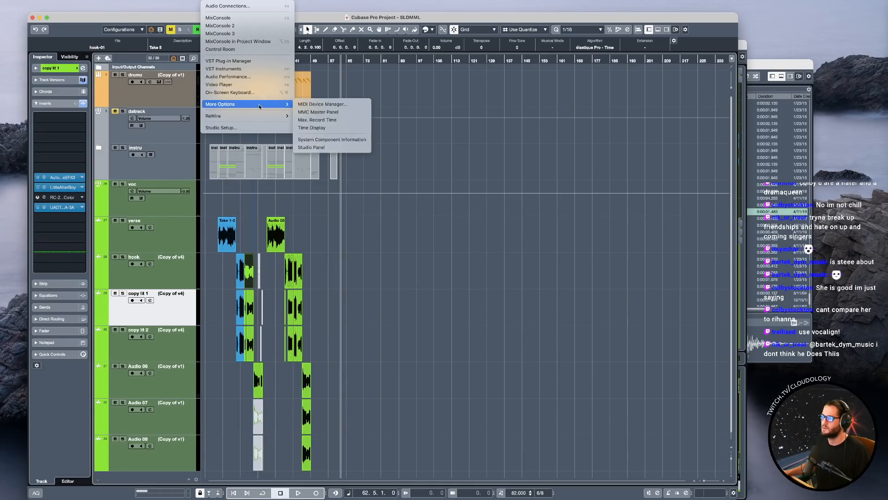
{"action": "left_click", "coordinate": [335, 128]}
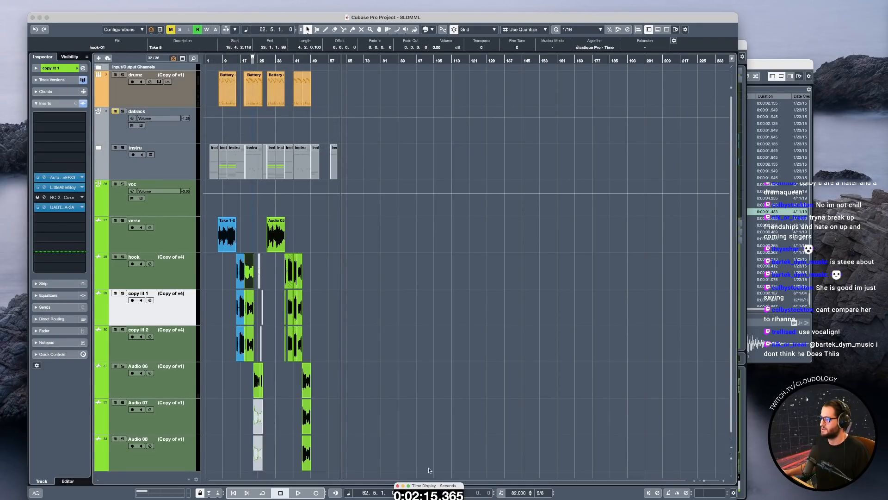
{"action": "left_click", "coordinate": [398, 486]}
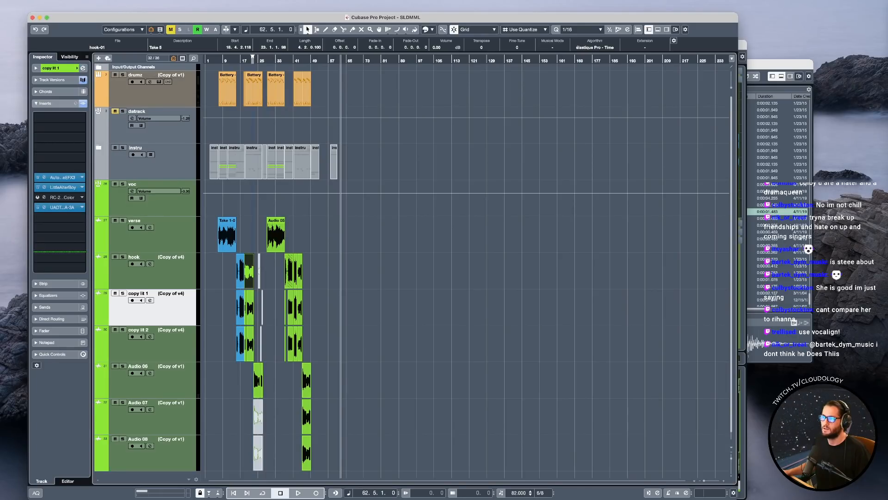
Open the Project Setup settings.
{"action": "left_click", "coordinate": [84, 0]}
{"action": "left_click", "coordinate": [101, 250]}
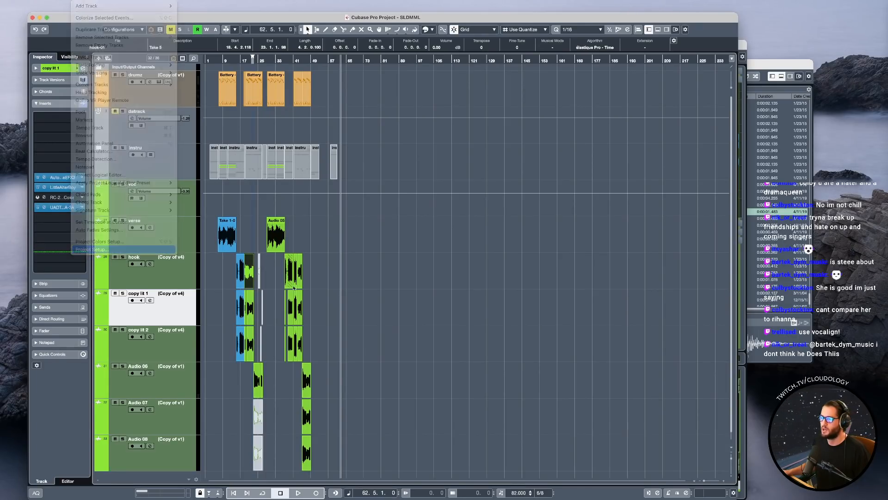
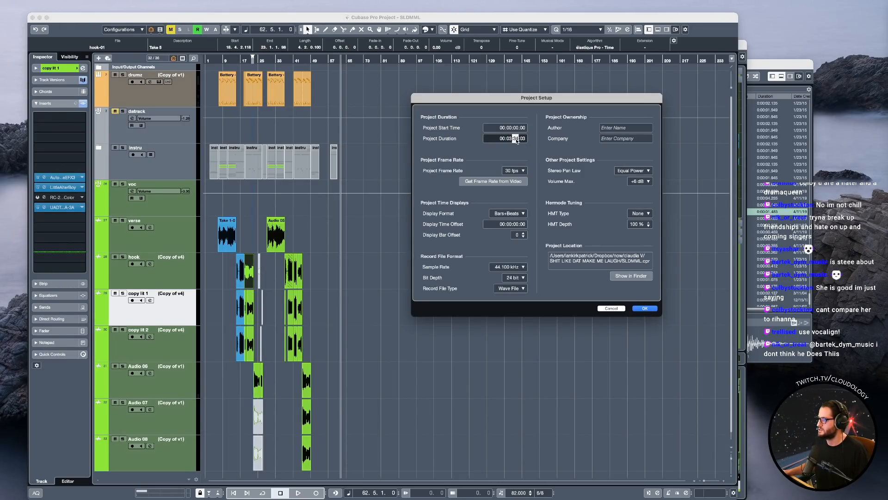
Apply a project duration of about 3 minutes in the Project Setup.
{"action": "left_click", "coordinate": [645, 309]}
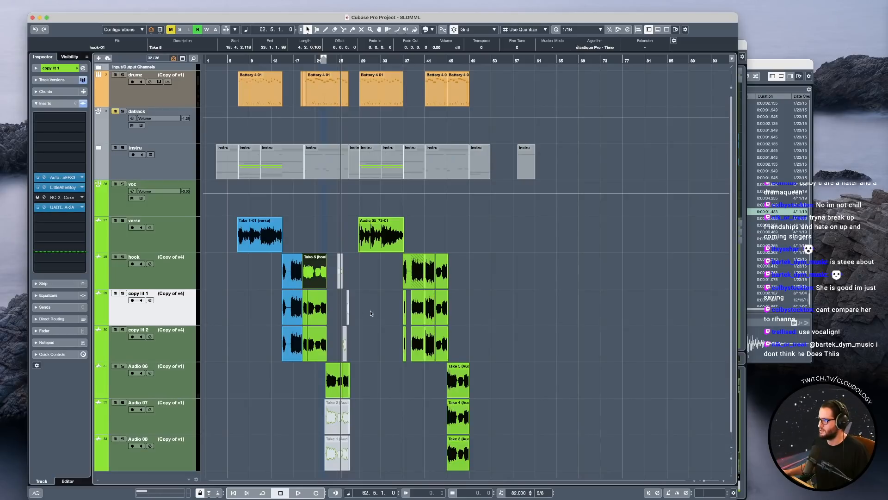
{"action": "scroll", "coordinate": [316, 305], "scroll_direction": "up", "scroll_amount": 10}
{"action": "scroll", "coordinate": [317, 304], "scroll_direction": "down", "scroll_amount": 5}
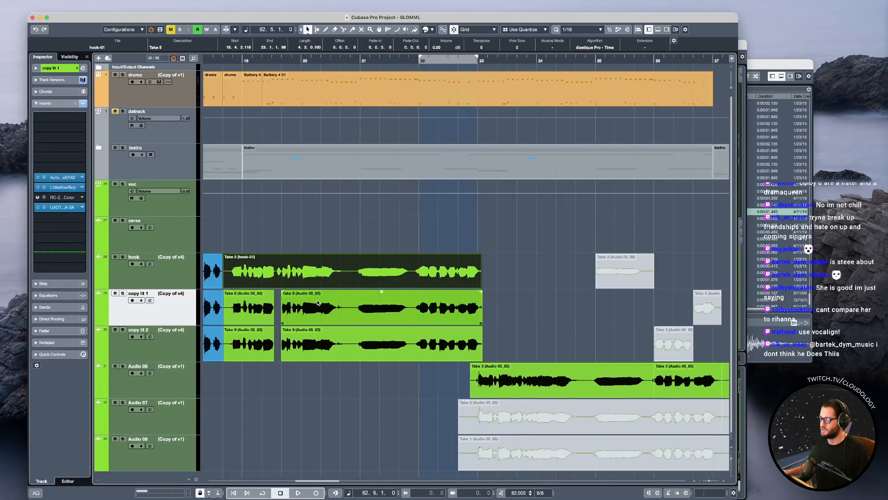
Color the Take 5 (hook-01) event on the hook track blue to match the preceding take.
{"action": "scroll", "coordinate": [317, 302], "scroll_direction": "left", "scroll_amount": 5}
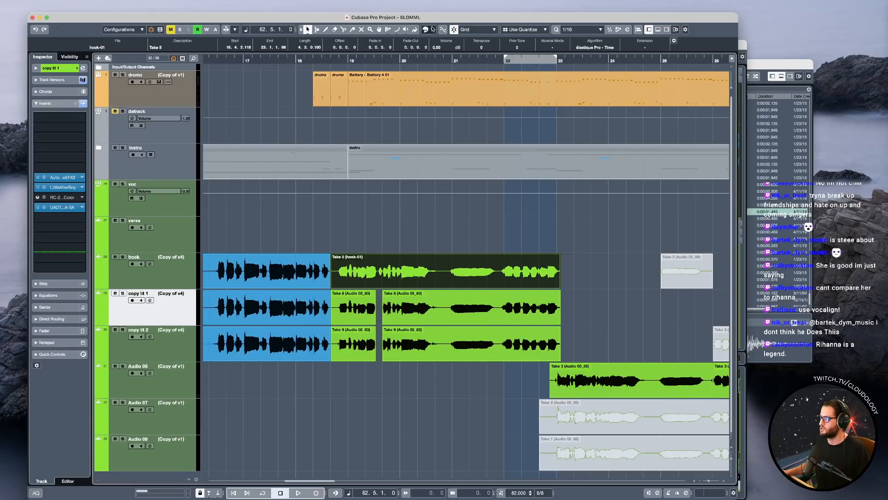
{"action": "left_click", "coordinate": [432, 29]}
{"action": "left_click", "coordinate": [440, 61]}
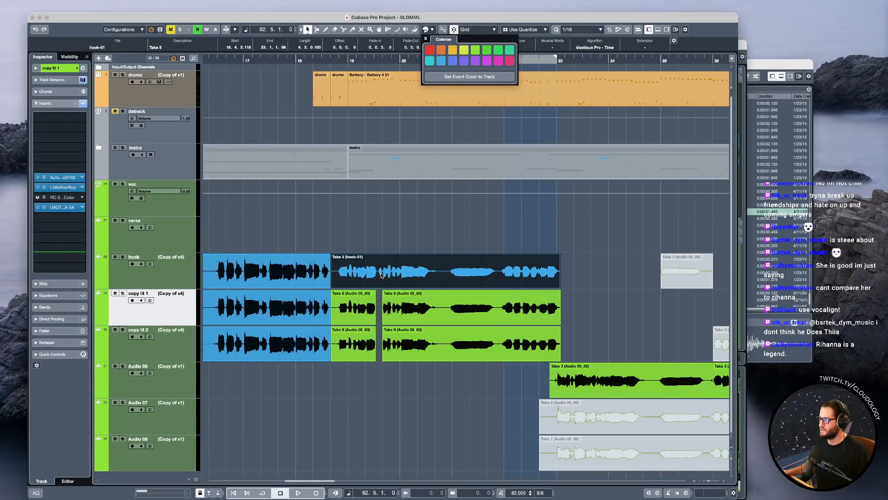
Compare the hook take with the four green double events on copy lit 1 and copy lit 2 between bars 18 and 23.
{"action": "scroll", "coordinate": [361, 272], "scroll_direction": "up", "scroll_amount": 5}
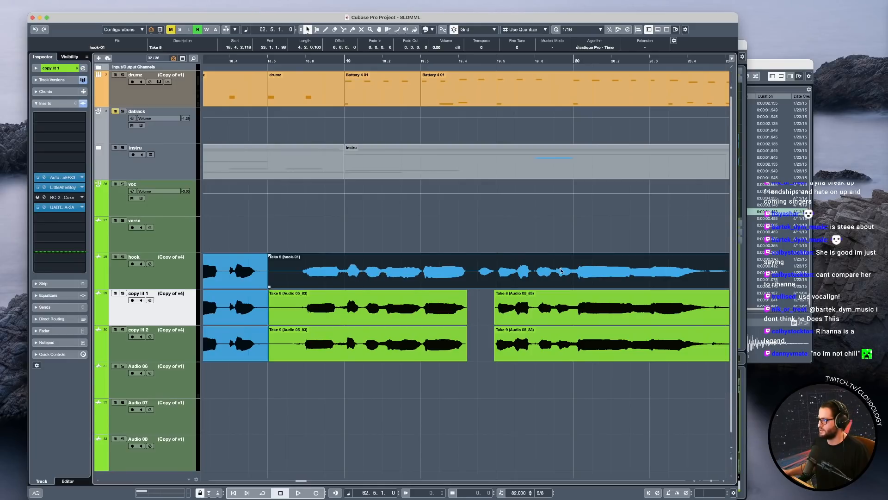
{"action": "scroll", "coordinate": [535, 381], "scroll_direction": "down", "scroll_amount": 2}
{"action": "scroll", "coordinate": [542, 377], "scroll_direction": "right", "scroll_amount": 3}
{"action": "scroll", "coordinate": [562, 373], "scroll_direction": "left", "scroll_amount": 1}
{"action": "scroll", "coordinate": [562, 372], "scroll_direction": "down", "scroll_amount": 5}
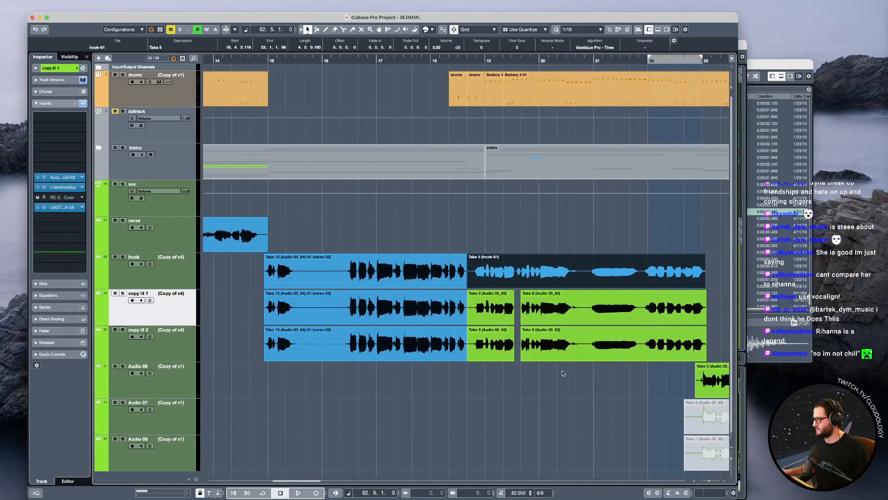
{"action": "left_click_drag", "start_coordinate": [700, 342], "coordinate": [470, 311]}
{"action": "left_click", "coordinate": [418, 231]}
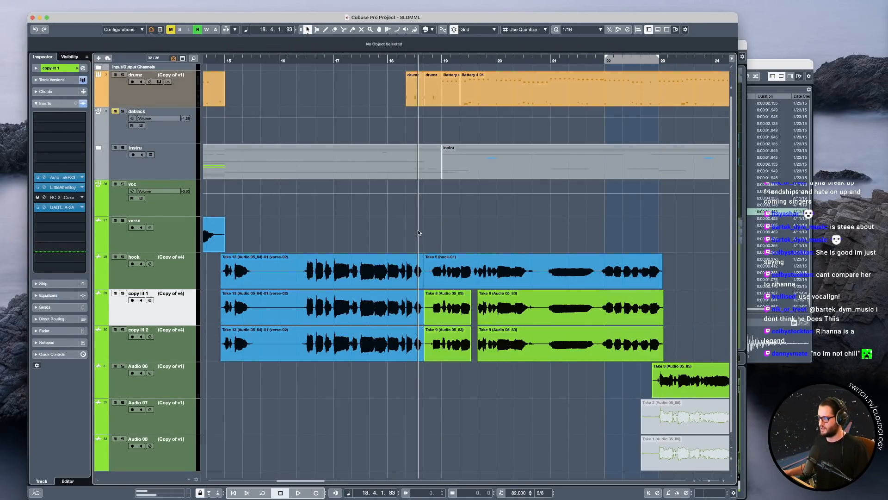
{"action": "left_click_drag", "start_coordinate": [502, 372], "coordinate": [459, 313]}
{"action": "scroll", "coordinate": [493, 321], "scroll_direction": "right", "scroll_amount": 2}
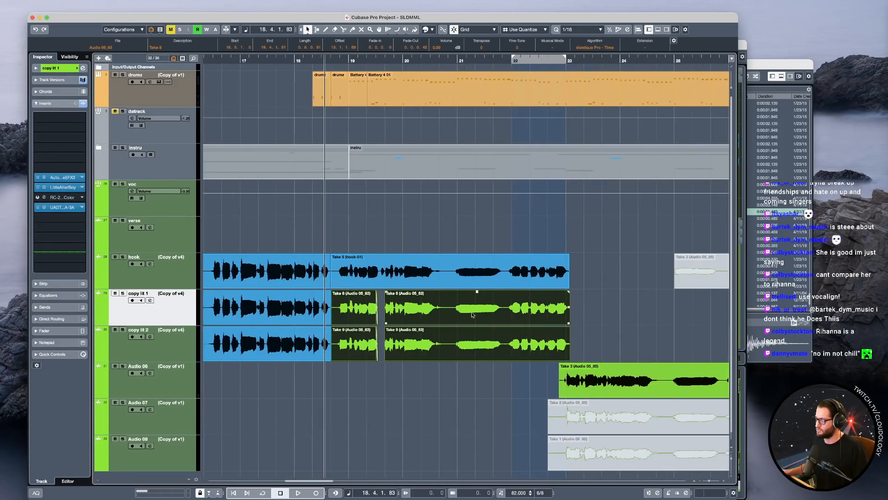
{"action": "scroll", "coordinate": [351, 310], "scroll_direction": "up", "scroll_amount": 10}
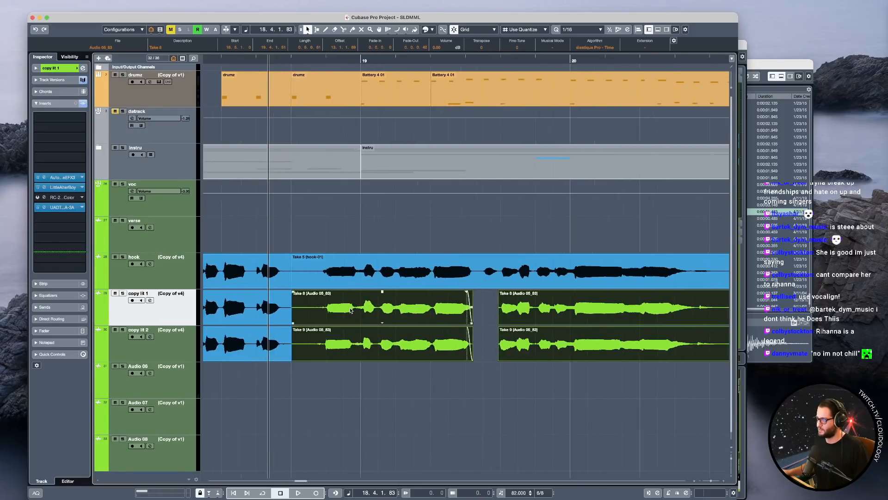
Trim the silence before the first word of both doubles ahead of bar 19 and give them a short fade-in.
{"action": "left_click", "coordinate": [341, 315]}
{"action": "left_click", "coordinate": [327, 339], "text": "shift"}
{"action": "scroll", "coordinate": [311, 330], "scroll_direction": "right", "scroll_amount": 1}
{"action": "scroll", "coordinate": [319, 332], "scroll_direction": "left", "scroll_amount": 3}
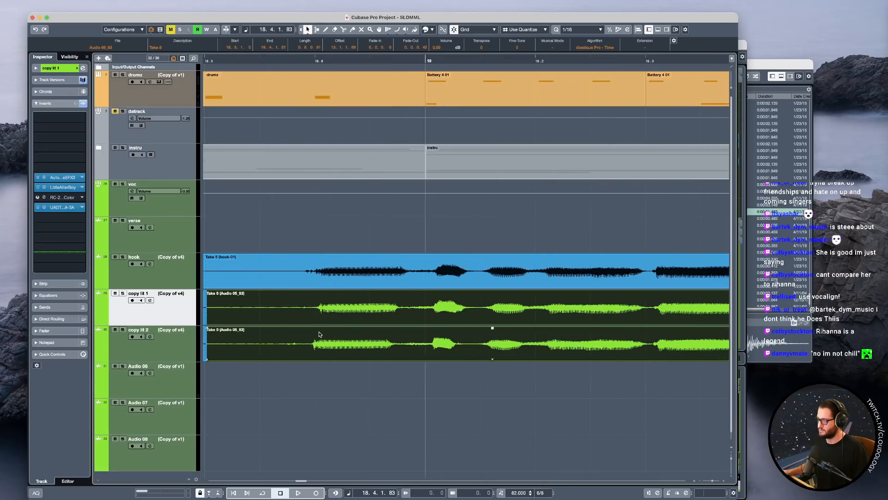
{"action": "left_click", "coordinate": [311, 323], "text": "alt"}
{"action": "mouse_move", "coordinate": [302, 388]}
{"action": "left_mouse_down"}
{"action": "mouse_move", "coordinate": [291, 307]}
{"action": "mouse_move", "coordinate": [332, 334]}
{"action": "mouse_move", "coordinate": [303, 323]}
{"action": "left_mouse_up"}
{"action": "key", "text": "Delete"}
{"action": "left_click_drag", "start_coordinate": [305, 292], "coordinate": [313, 293]}
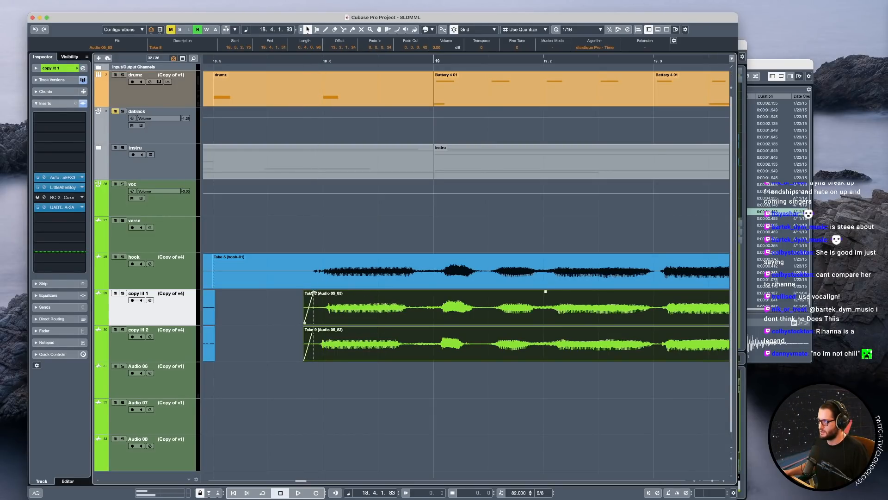
Solo the voc track and play the hook with its doubles from 18.5.2.
{"action": "left_click", "coordinate": [270, 303]}
{"action": "left_click", "coordinate": [175, 211]}
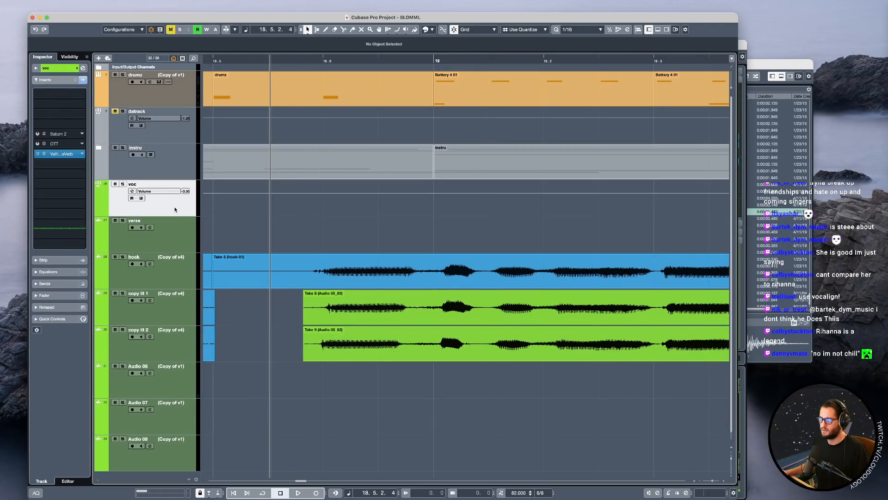
{"action": "key", "text": "s"}
{"action": "key", "text": "space"}
Split copy lit 2's Take 9 at bar 19, slip the first word's audio into line with the hook, and select both pieces.
{"action": "key", "text": "space"}
{"action": "left_click", "coordinate": [458, 346]}
{"action": "key", "text": "space"}
{"action": "left_click", "coordinate": [455, 324]}
{"action": "left_click", "coordinate": [440, 345]}
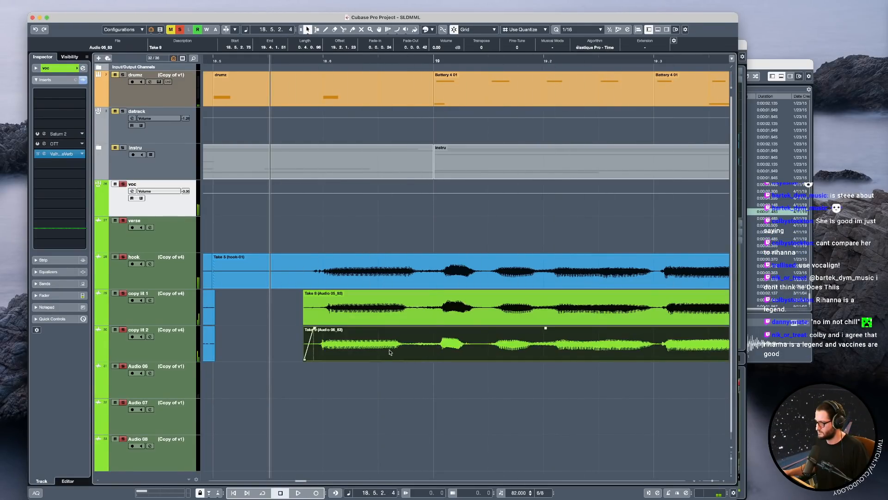
{"action": "left_click", "coordinate": [430, 352], "text": "alt"}
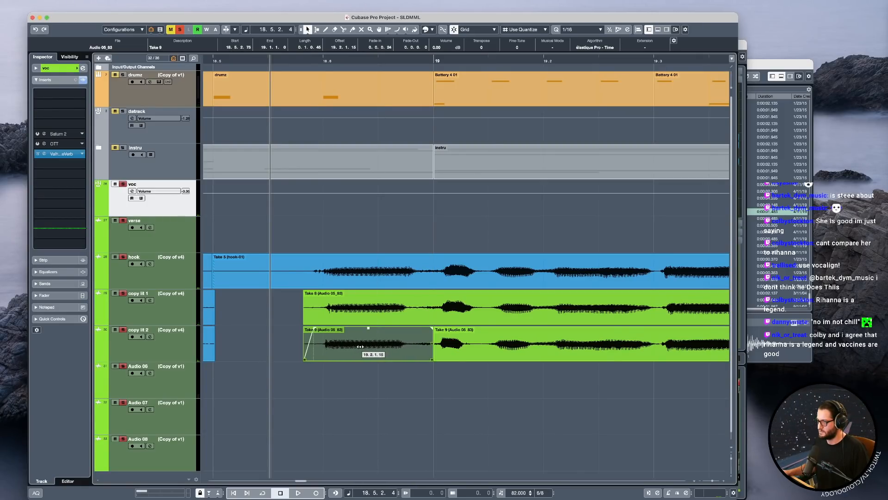
{"action": "left_click_drag", "start_coordinate": [419, 377], "coordinate": [447, 348]}
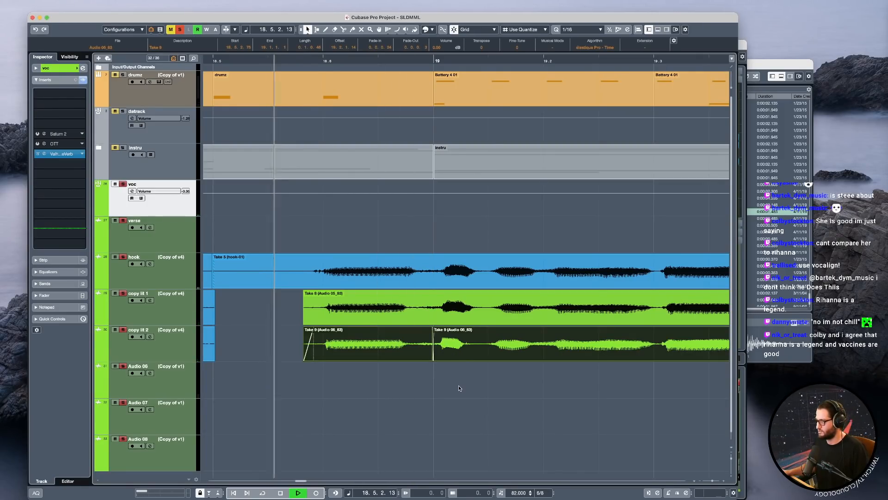
Play the soloed vocals and check the doubles' phrase after bar 19 through to their fade-outs near 19.4.
{"action": "left_click", "coordinate": [515, 349]}
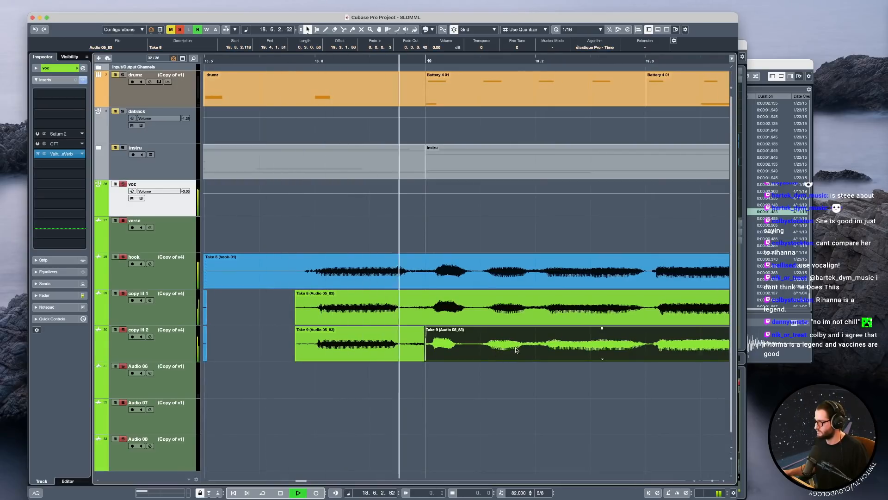
{"action": "left_click", "coordinate": [563, 344]}
{"action": "left_click_drag", "start_coordinate": [564, 344], "coordinate": [564, 323]}
{"action": "key", "text": "space"}
{"action": "key", "text": "space"}
{"action": "key", "text": "space"}
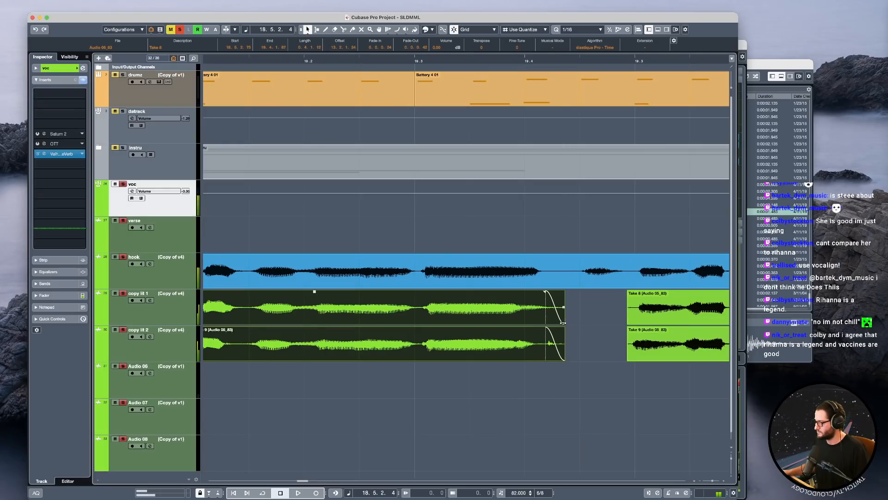
Try cutting the tail off copy lit 2's Take 9 near 19.4 and placing it slightly earlier on the hook track.
{"action": "left_click", "coordinate": [545, 343]}
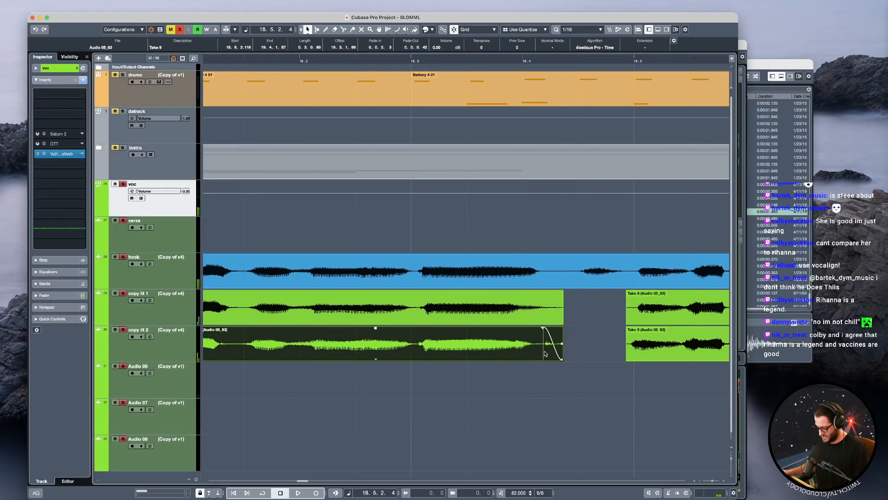
{"action": "left_click", "coordinate": [545, 350], "text": "alt"}
{"action": "left_click_drag", "start_coordinate": [548, 347], "coordinate": [547, 272]}
{"action": "left_click", "coordinate": [396, 234]}
{"action": "key", "text": "space"}
{"action": "key", "text": "space"}
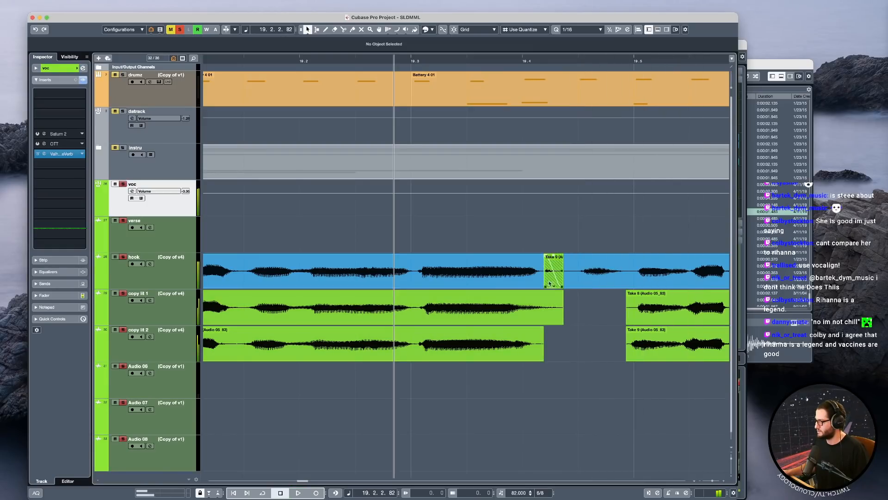
{"action": "scroll", "coordinate": [548, 281], "scroll_direction": "up", "scroll_amount": 2}
{"action": "left_click", "coordinate": [548, 277]}
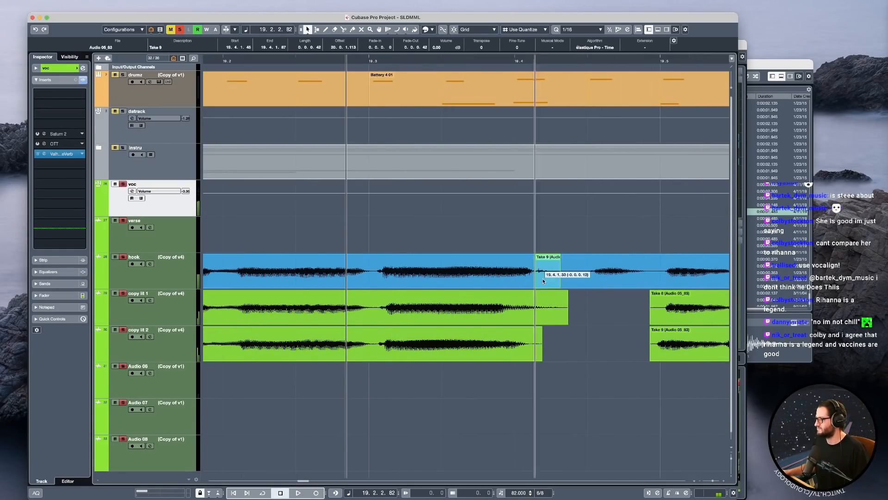
Unsolo the voc track, unmute datrack, and play the hook in the full mix from 19.2.
{"action": "left_click", "coordinate": [123, 185]}
{"action": "key", "text": "space"}
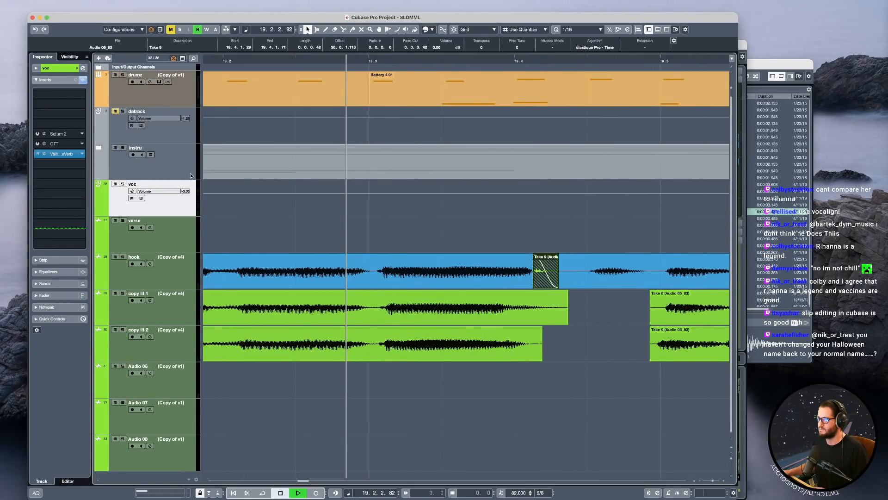
{"action": "key", "text": "space"}
{"action": "key", "text": "space"}
{"action": "key", "text": "space"}
{"action": "key", "text": "space"}
{"action": "key", "text": "space"}
{"action": "left_click", "coordinate": [290, 234]}
{"action": "key", "text": "space"}
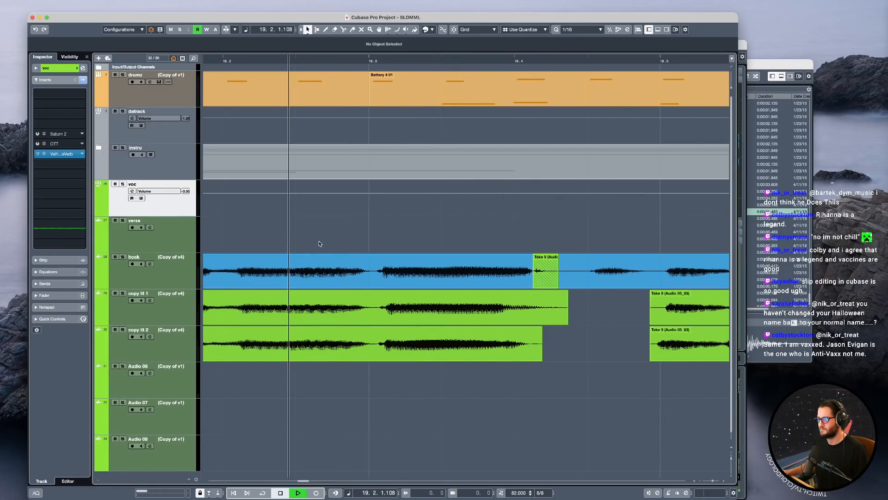
{"action": "key", "text": "space"}
Undo the relocation of the tail piece and its split from copy lit 2's take.
{"action": "left_click_drag", "start_coordinate": [543, 278], "coordinate": [523, 277]}
{"action": "key", "text": "super+z"}
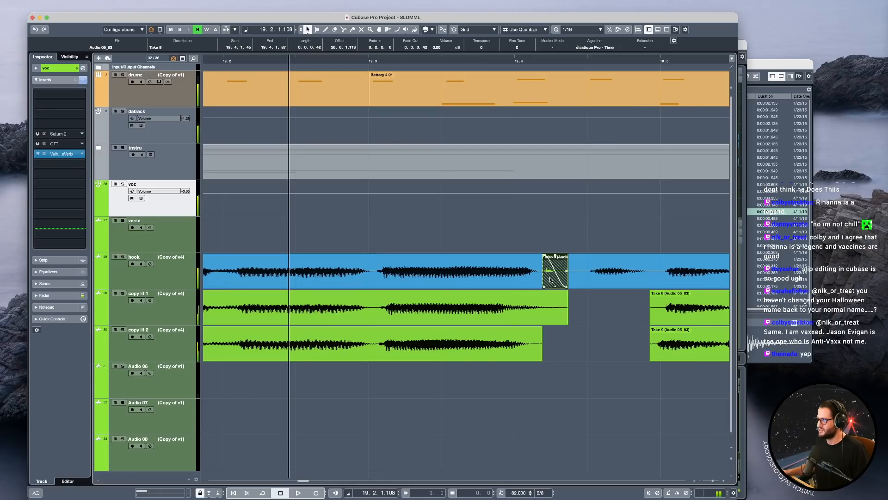
{"action": "left_click_drag", "start_coordinate": [550, 279], "coordinate": [561, 341]}
{"action": "key", "text": "super+z"}
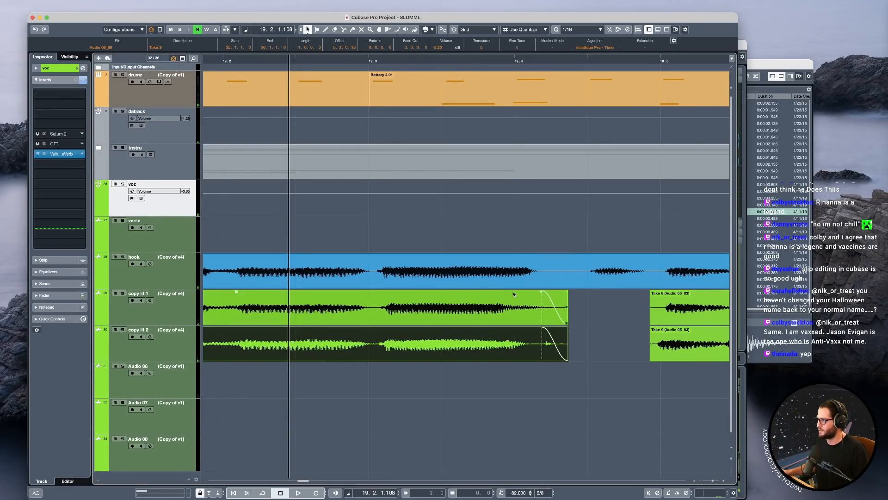
Trim the tails of both doubles to just past 19.4 and fade them out.
{"action": "left_click", "coordinate": [544, 275]}
{"action": "key", "text": "space"}
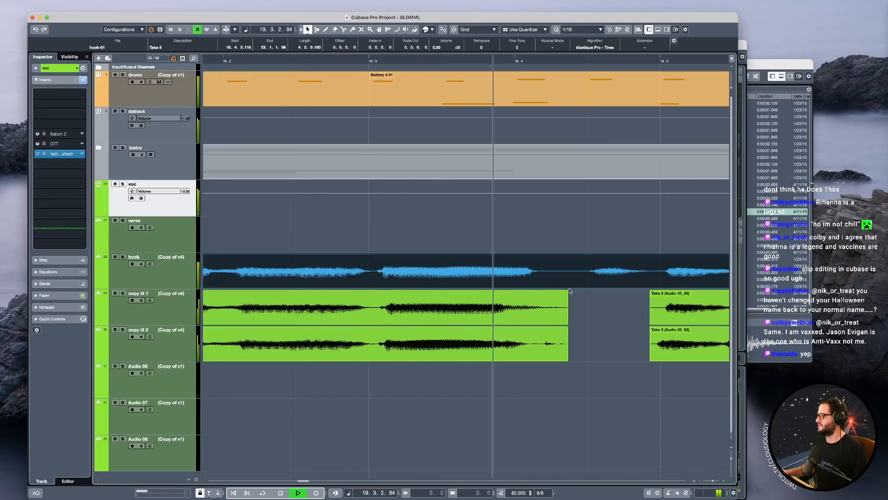
{"action": "left_click", "coordinate": [547, 318]}
{"action": "left_click", "coordinate": [540, 337], "text": "shift"}
{"action": "left_click", "coordinate": [521, 321], "text": "alt"}
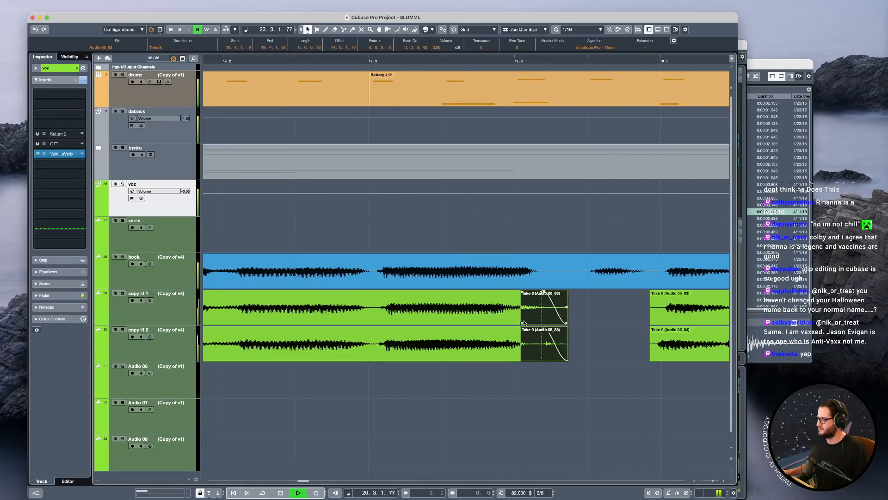
{"action": "key", "text": "Delete"}
{"action": "key", "text": "space"}
{"action": "left_click_drag", "start_coordinate": [545, 348], "coordinate": [475, 293]}
{"action": "scroll", "coordinate": [518, 323], "scroll_direction": "down", "scroll_amount": 2}
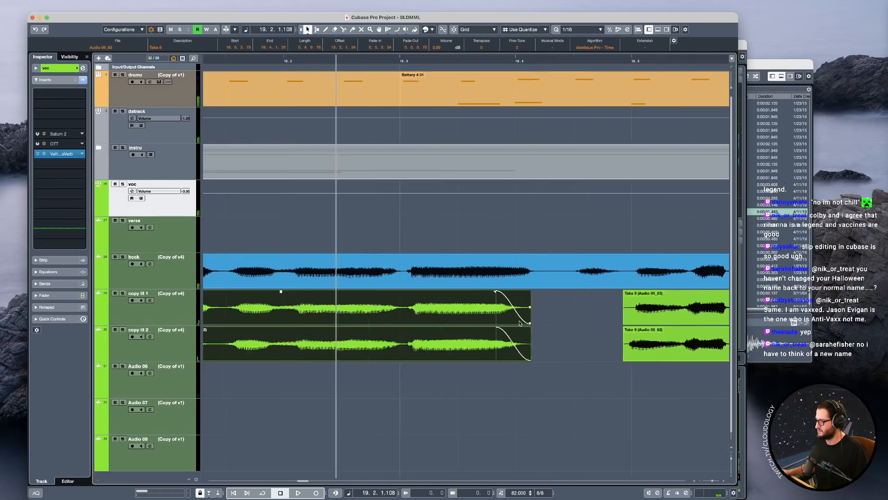
Play the trimmed doubles against the hook from 19.2.1.
{"action": "left_click", "coordinate": [297, 222]}
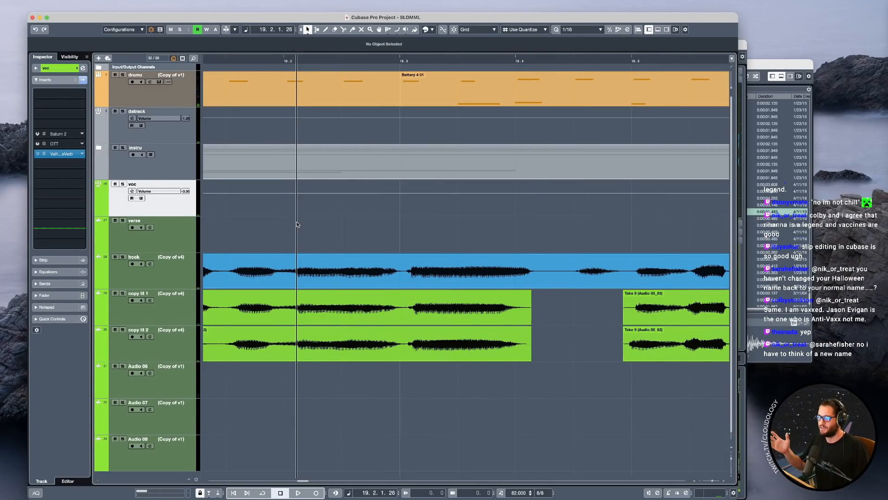
{"action": "key", "text": "space"}
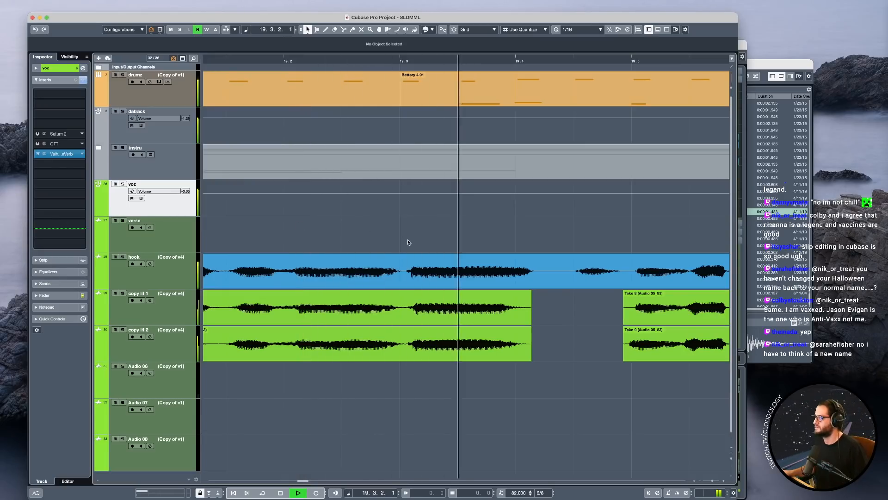
{"action": "key", "text": "space"}
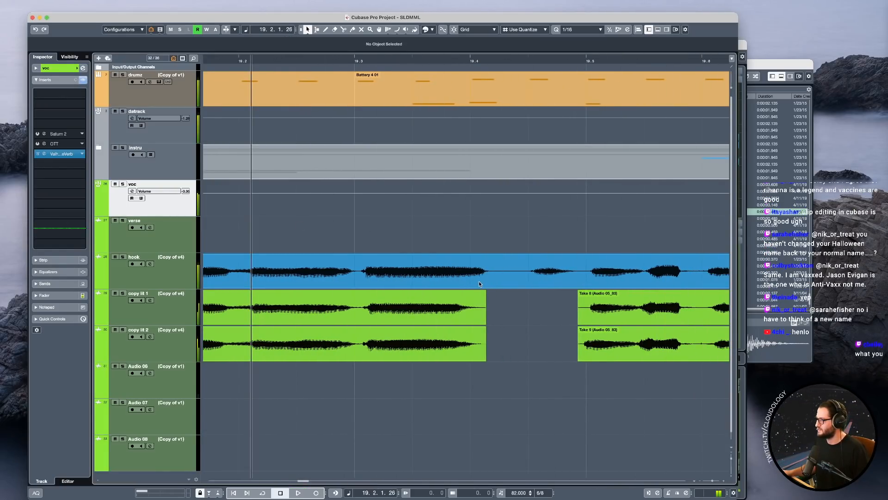
Try isolating a short slice of the hook take at 19.4, slipping its audio earlier, and playing it back.
{"action": "left_click", "coordinate": [469, 281], "text": "alt"}
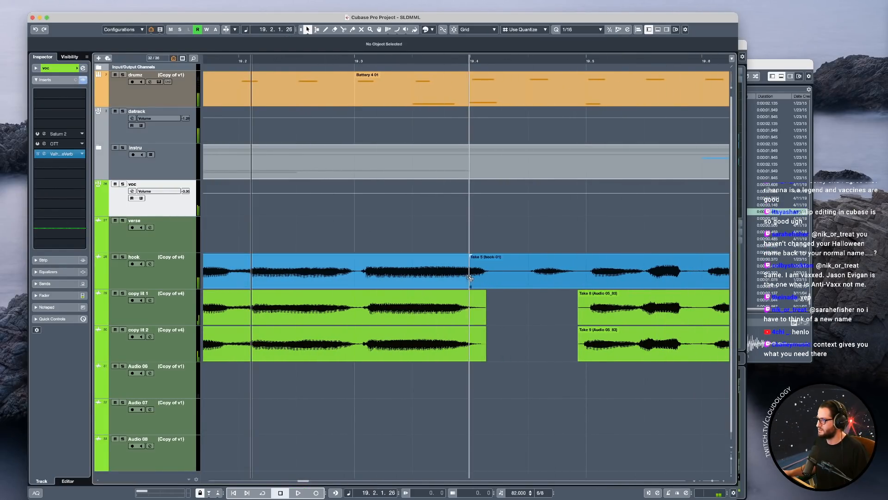
{"action": "left_click", "coordinate": [517, 281], "text": "alt"}
{"action": "left_click", "coordinate": [501, 281]}
{"action": "left_click_drag", "start_coordinate": [498, 281], "coordinate": [492, 282]}
{"action": "left_click", "coordinate": [425, 250]}
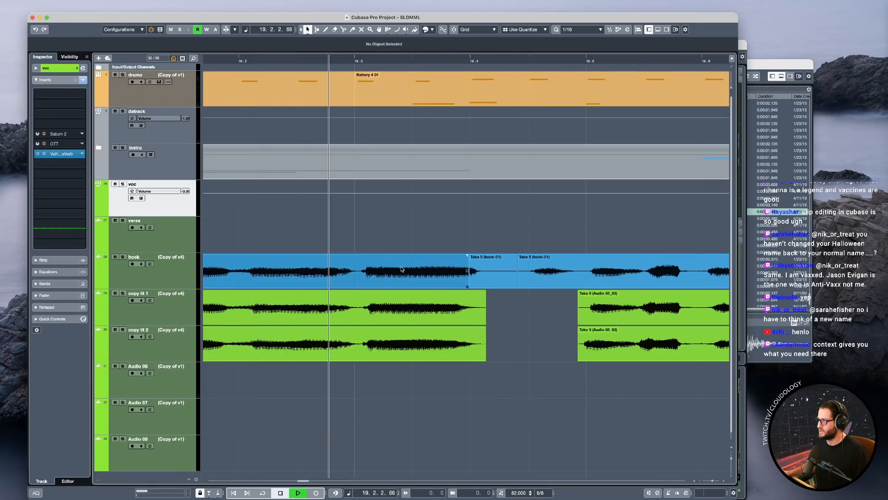
{"action": "key", "text": "space"}
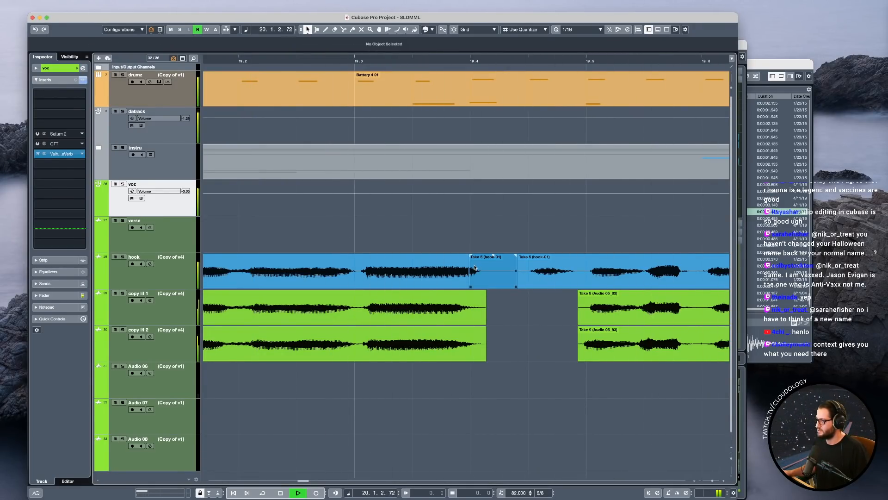
{"action": "left_click", "coordinate": [422, 249]}
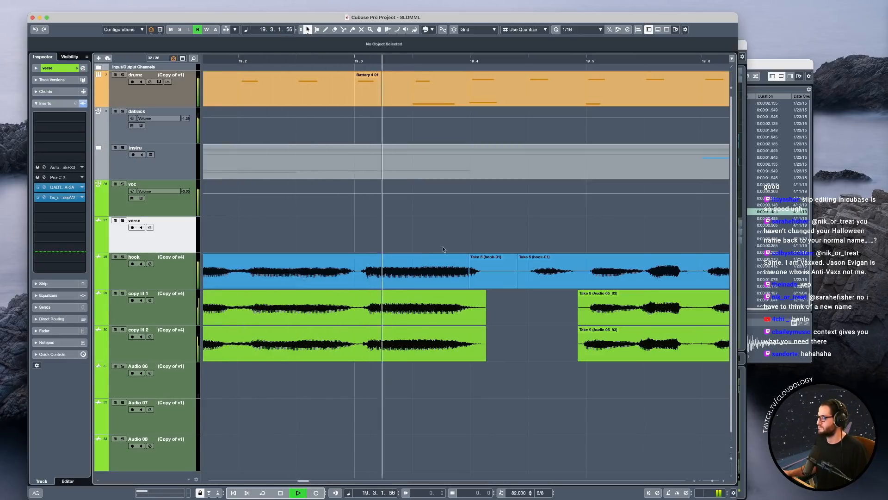
Undo the hook slice's slip and the splits around it.
{"action": "key", "text": "super+z"}
{"action": "key", "text": "super+z"}
{"action": "key", "text": "super+z"}
Split both copy lit doubles at 19.6.
{"action": "scroll", "coordinate": [512, 267], "scroll_direction": "down", "scroll_amount": 2}
{"action": "scroll", "coordinate": [512, 267], "scroll_direction": "down", "scroll_amount": 3}
{"action": "key", "text": "space"}
{"action": "scroll", "coordinate": [476, 305], "scroll_direction": "up", "scroll_amount": 5}
{"action": "left_click", "coordinate": [474, 314]}
{"action": "left_click", "coordinate": [501, 332], "text": "shift"}
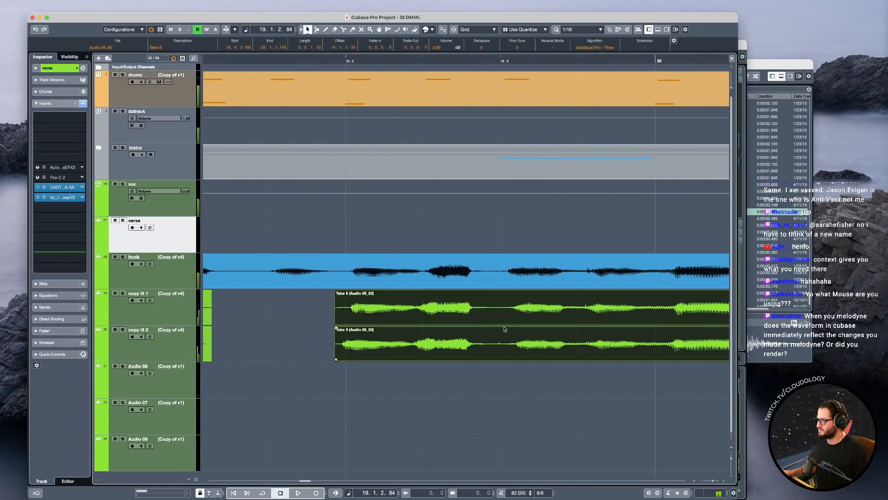
{"action": "left_click", "coordinate": [503, 316], "text": "alt"}
{"action": "scroll", "coordinate": [402, 309], "scroll_direction": "up", "scroll_amount": 1}
Slip the audio of both double slices before 19.6 to line up with the hook and crossfade the splits at 19.6.
{"action": "left_click", "coordinate": [409, 312]}
{"action": "left_click_drag", "start_coordinate": [442, 307], "coordinate": [449, 307]}
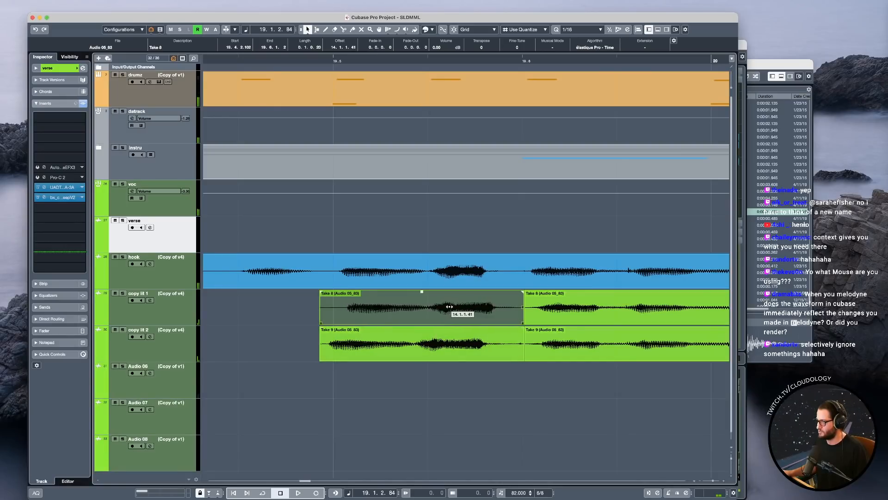
{"action": "left_click_drag", "start_coordinate": [388, 346], "coordinate": [398, 344]}
{"action": "left_click_drag", "start_coordinate": [545, 380], "coordinate": [500, 312]}
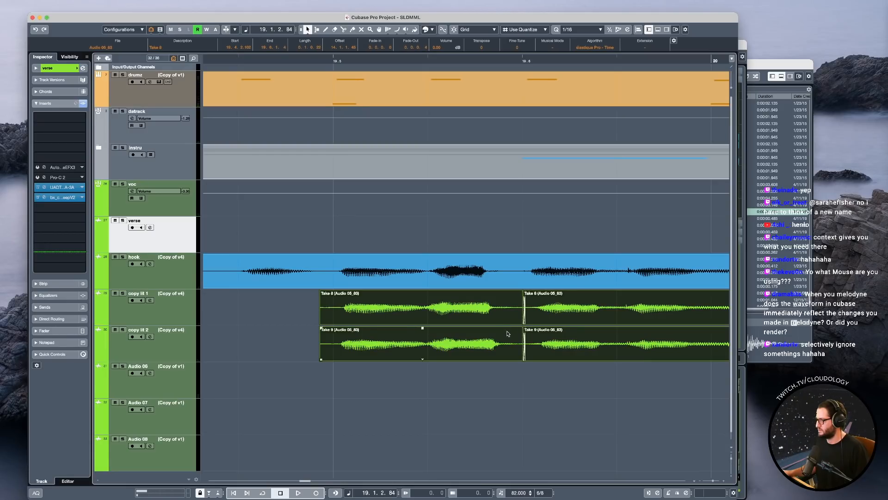
{"action": "scroll", "coordinate": [507, 332], "scroll_direction": "right", "scroll_amount": 5}
{"action": "left_click", "coordinate": [530, 314]}
{"action": "scroll", "coordinate": [530, 314], "scroll_direction": "right", "scroll_amount": 1}
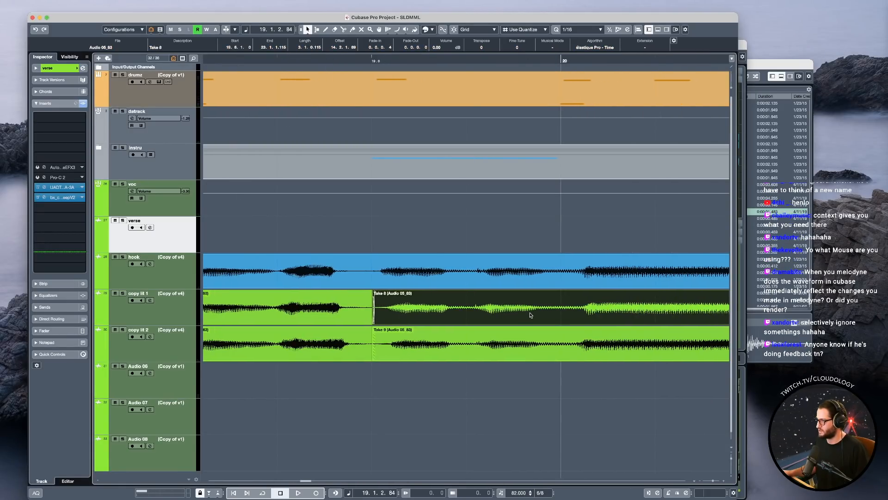
Solo the voc group and play the hook with both doubles from 19.2.
{"action": "scroll", "coordinate": [530, 315], "scroll_direction": "down", "scroll_amount": 4}
{"action": "left_click", "coordinate": [168, 210]}
{"action": "key", "text": "s"}
{"action": "key", "text": "space"}
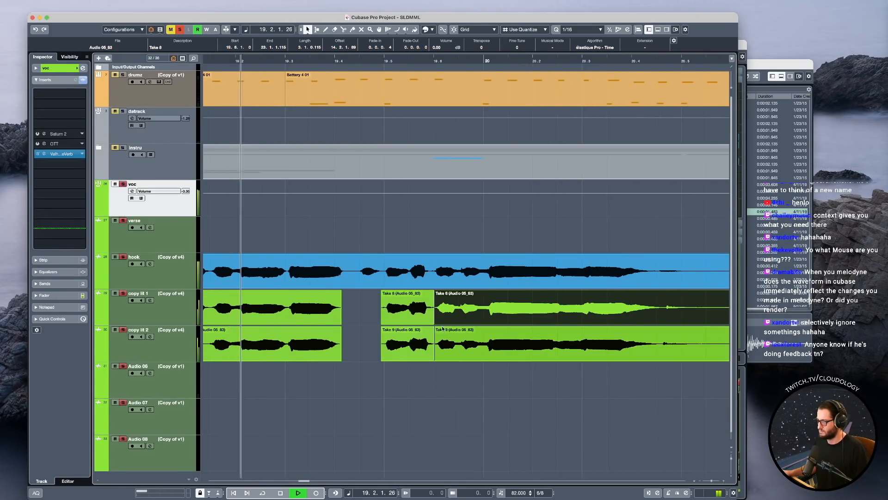
{"action": "key", "text": "h"}
{"action": "key", "text": "h"}
{"action": "key", "text": "space"}
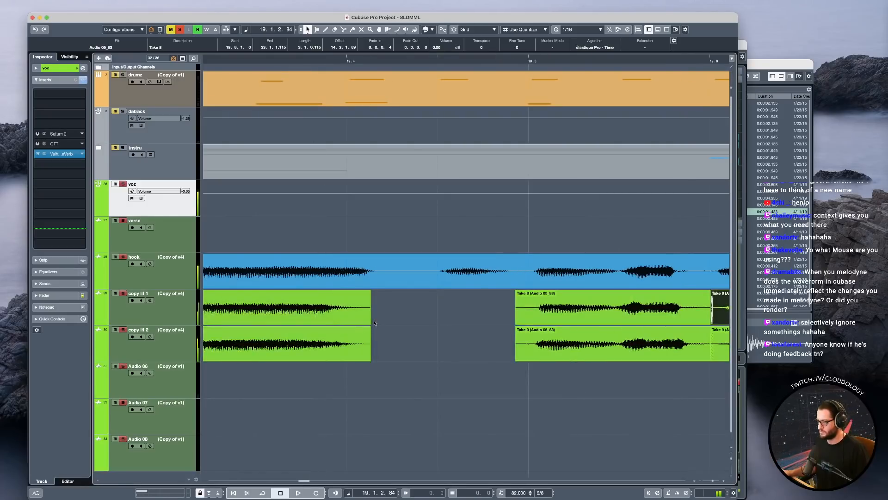
{"action": "scroll", "coordinate": [374, 323], "scroll_direction": "left", "scroll_amount": 4}
{"action": "key", "text": "space"}
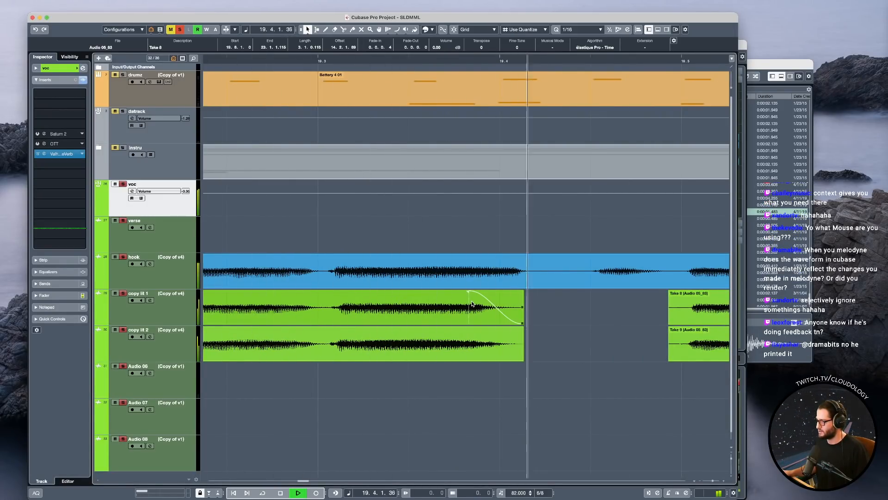
{"action": "key", "text": "space"}
{"action": "scroll", "coordinate": [291, 264], "scroll_direction": "down", "scroll_amount": 3}
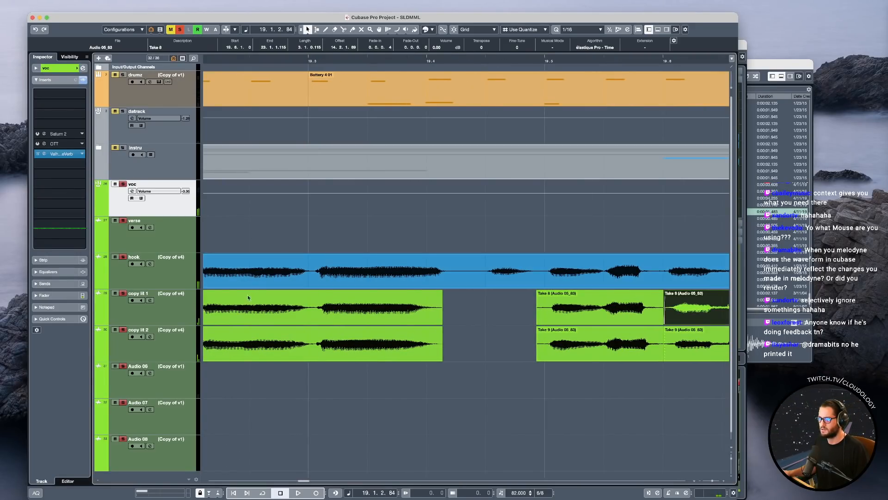
{"action": "key", "text": "space"}
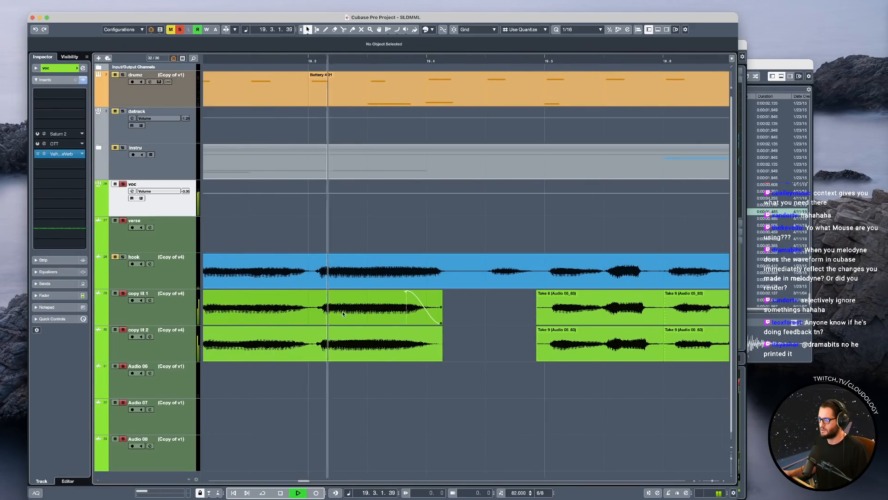
Solo the hook track and play its held note leading into 19.4.
{"action": "key", "text": "Down"}
{"action": "key", "text": "Down"}
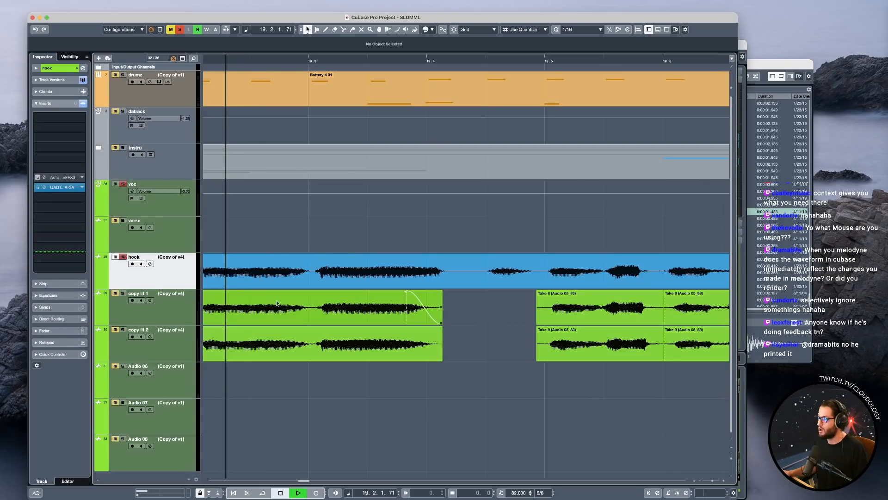
{"action": "key", "text": "space"}
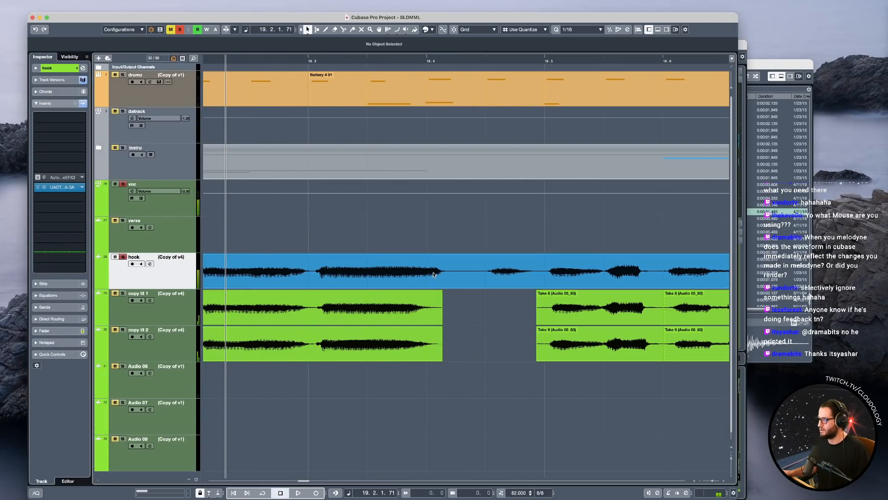
{"action": "scroll", "coordinate": [434, 274], "scroll_direction": "up", "scroll_amount": 4}
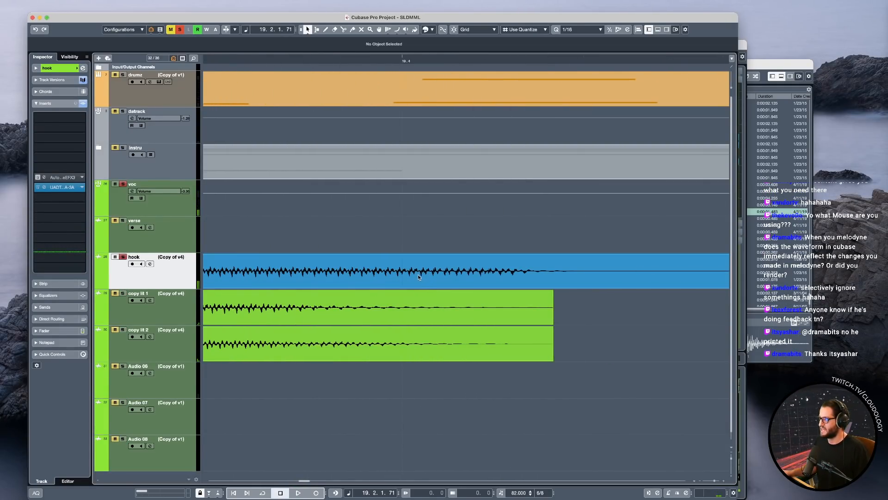
{"action": "scroll", "coordinate": [419, 277], "scroll_direction": "down", "scroll_amount": 2}
{"action": "key", "text": "space"}
{"action": "key", "text": "space"}
{"action": "scroll", "coordinate": [405, 280], "scroll_direction": "up", "scroll_amount": 6}
{"action": "scroll", "coordinate": [406, 280], "scroll_direction": "down", "scroll_amount": 2}
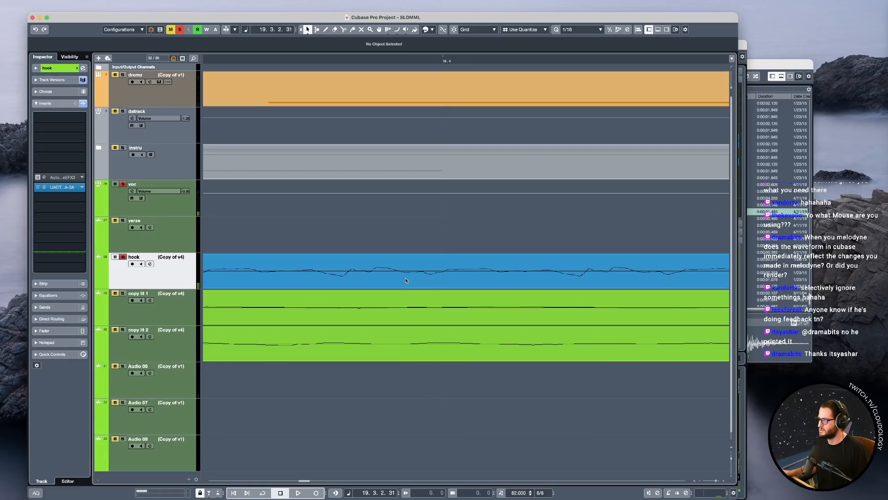
Enlarge the hook track and examine its waveform around 19.4 while replaying the passage.
{"action": "key", "text": "z"}
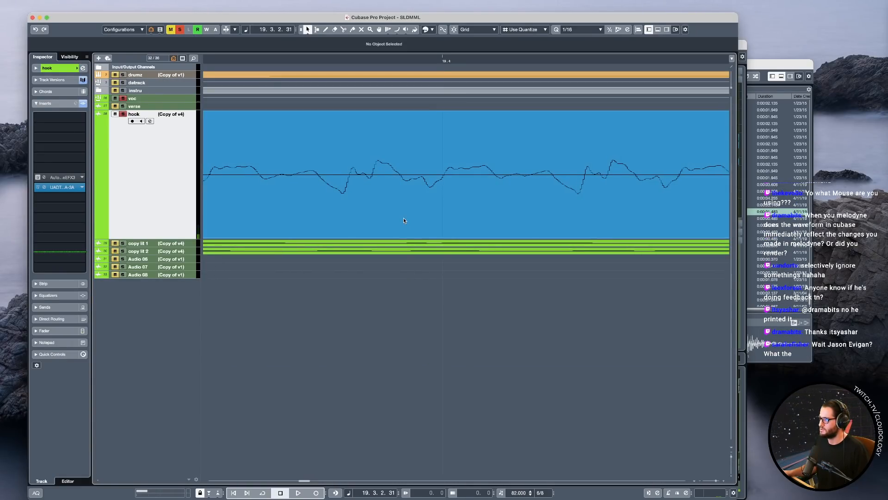
{"action": "scroll", "coordinate": [406, 221], "scroll_direction": "down", "scroll_amount": 8}
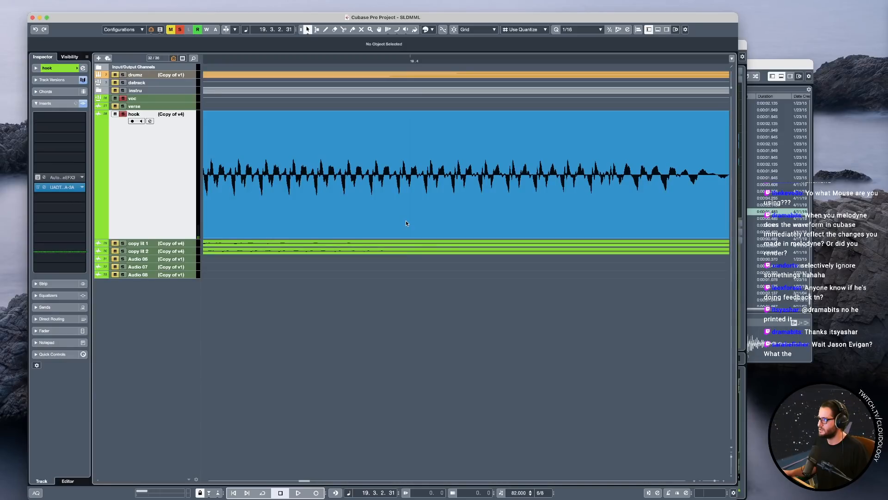
{"action": "scroll", "coordinate": [406, 222], "scroll_direction": "down", "scroll_amount": 2}
{"action": "scroll", "coordinate": [383, 211], "scroll_direction": "left", "scroll_amount": 3}
{"action": "key", "text": "space"}
{"action": "scroll", "coordinate": [384, 212], "scroll_direction": "left", "scroll_amount": 2}
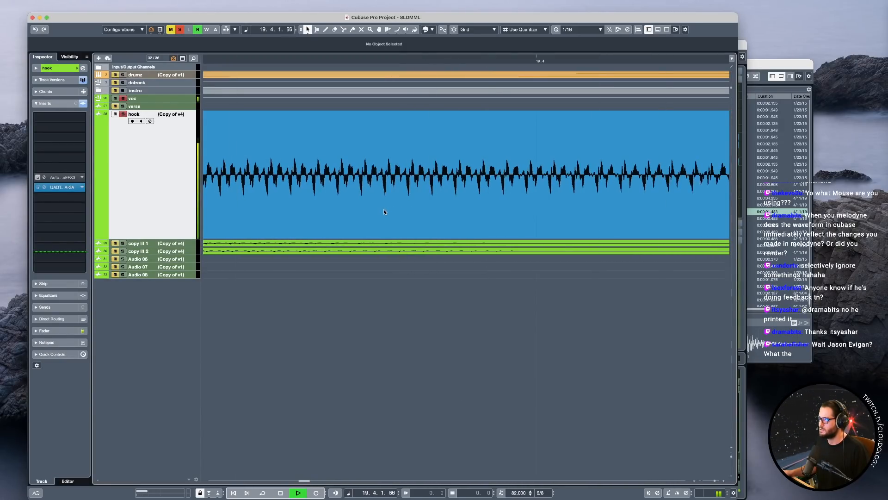
{"action": "scroll", "coordinate": [327, 186], "scroll_direction": "up", "scroll_amount": 4}
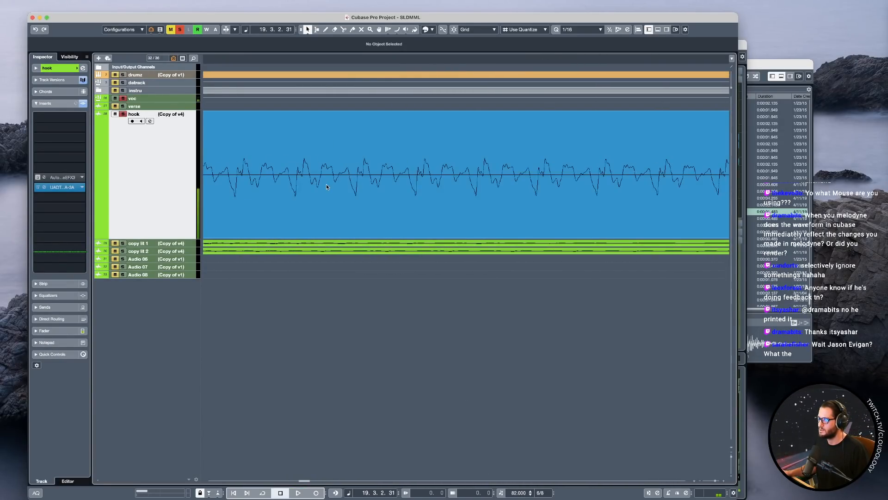
{"action": "scroll", "coordinate": [342, 196], "scroll_direction": "left", "scroll_amount": 3}
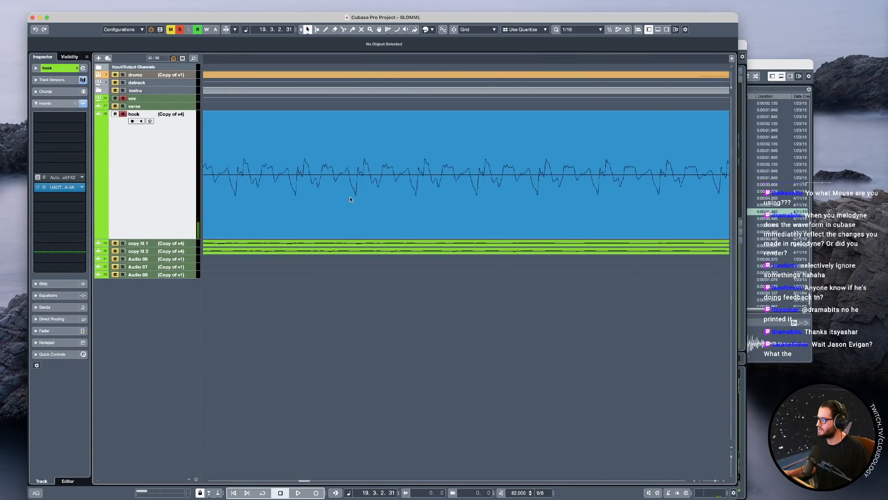
{"action": "key", "text": "space"}
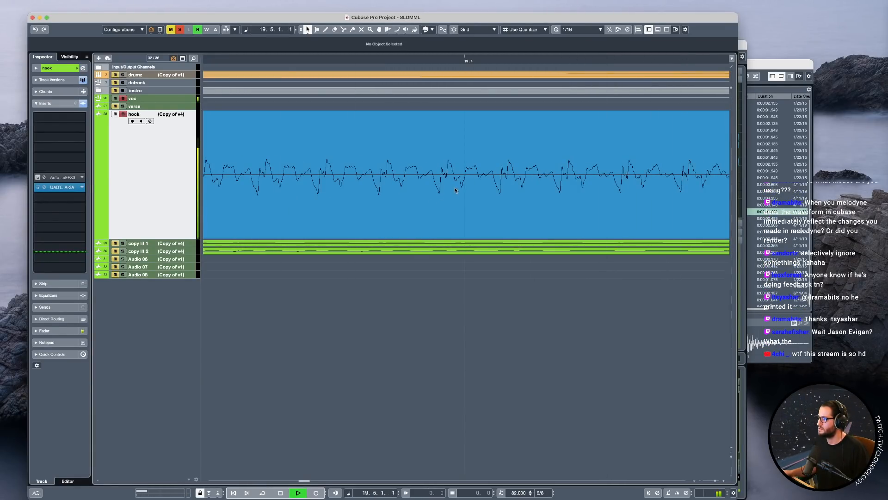
{"action": "scroll", "coordinate": [530, 196], "scroll_direction": "down", "scroll_amount": 4}
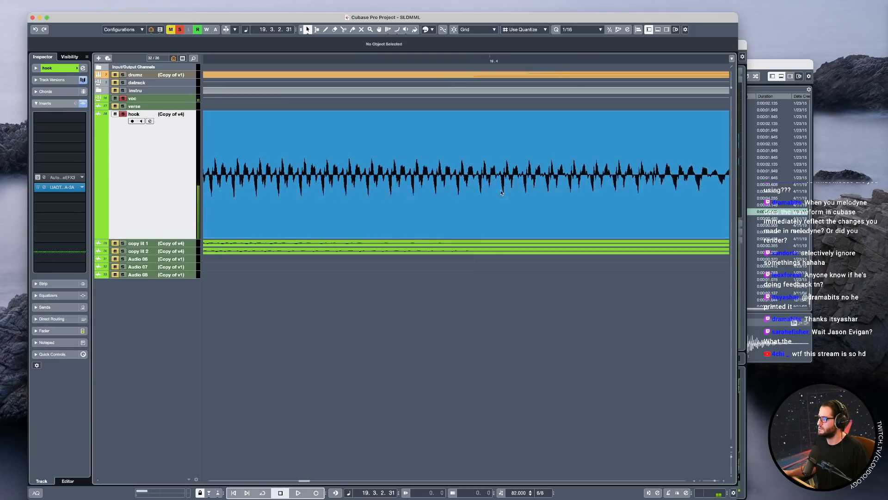
Try splitting the hook take at 19.4, fading out the end of the earlier part, and playing it back.
{"action": "left_click", "coordinate": [495, 176], "text": "alt"}
{"action": "left_click_drag", "start_coordinate": [492, 113], "coordinate": [465, 112]}
{"action": "key", "text": "space"}
{"action": "key", "text": "space"}
{"action": "key", "text": "space"}
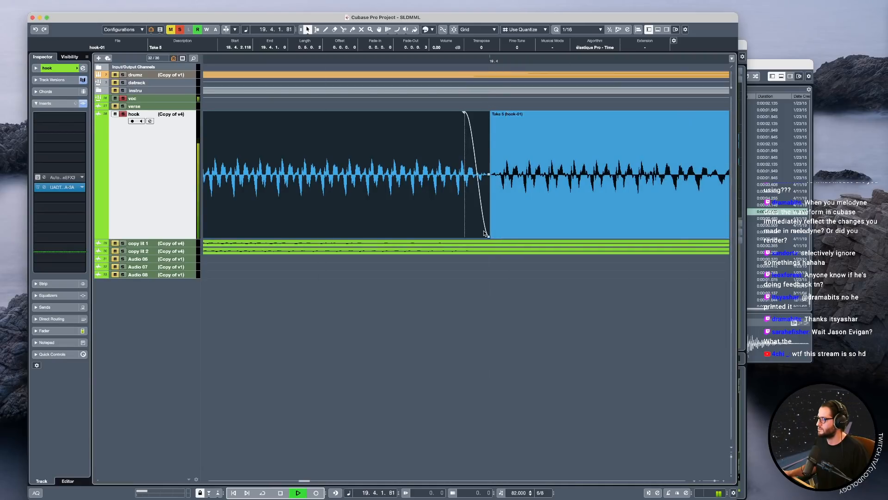
Undo the hook's fade-out and the split at 19.4.
{"action": "key", "text": "super+z"}
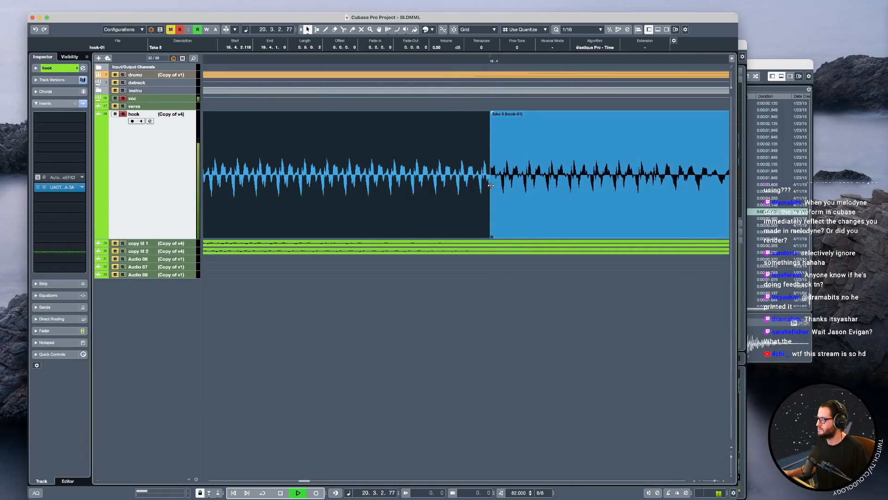
{"action": "key", "text": "super+z"}
{"action": "key", "text": "space"}
Inspect the restored hook waveform close up around 19.4 and play the soloed take from 19.3.
{"action": "scroll", "coordinate": [484, 181], "scroll_direction": "up", "scroll_amount": 5}
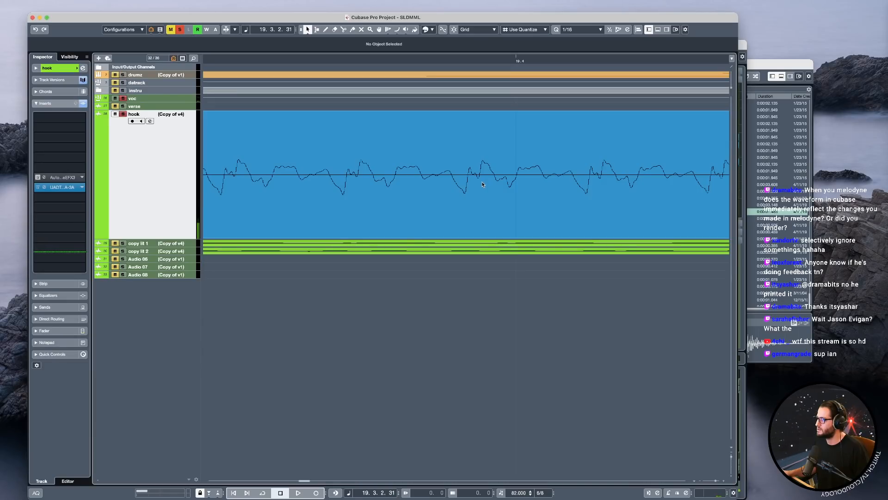
{"action": "scroll", "coordinate": [502, 182], "scroll_direction": "down", "scroll_amount": 1}
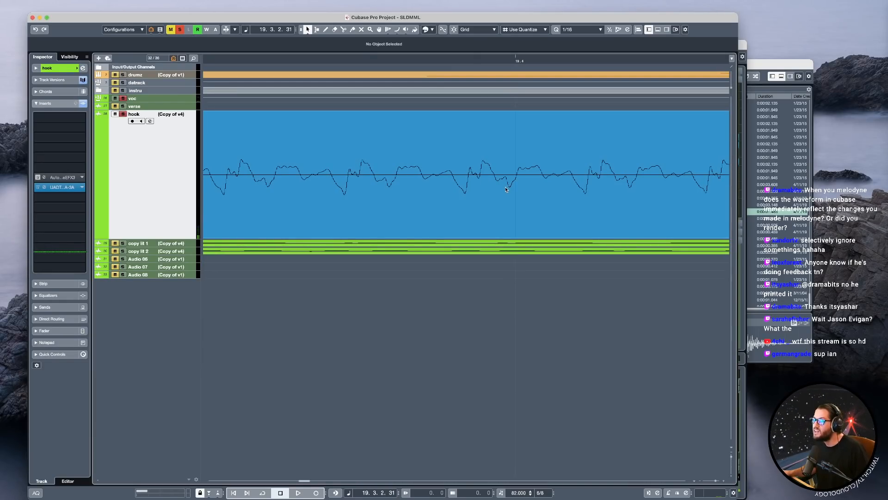
{"action": "scroll", "coordinate": [506, 185], "scroll_direction": "down", "scroll_amount": 2}
{"action": "key", "text": "space"}
{"action": "scroll", "coordinate": [490, 228], "scroll_direction": "down", "scroll_amount": 2}
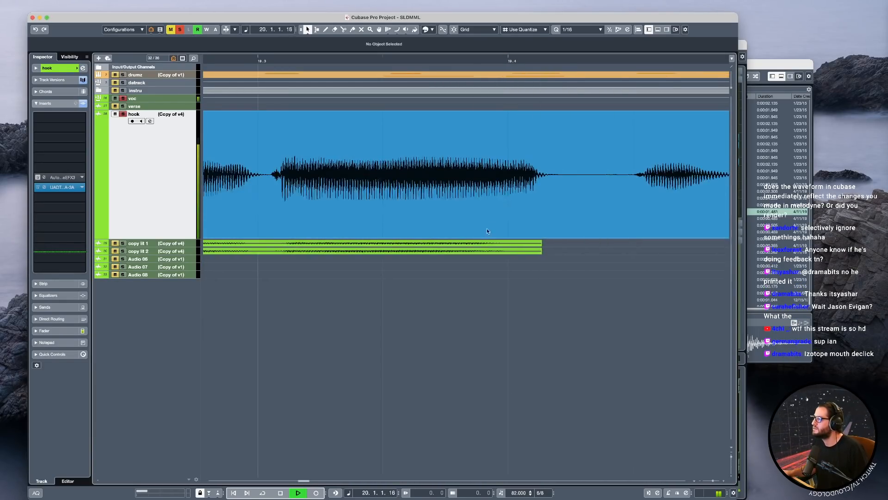
{"action": "key", "text": "space"}
{"action": "scroll", "coordinate": [359, 223], "scroll_direction": "down", "scroll_amount": 5}
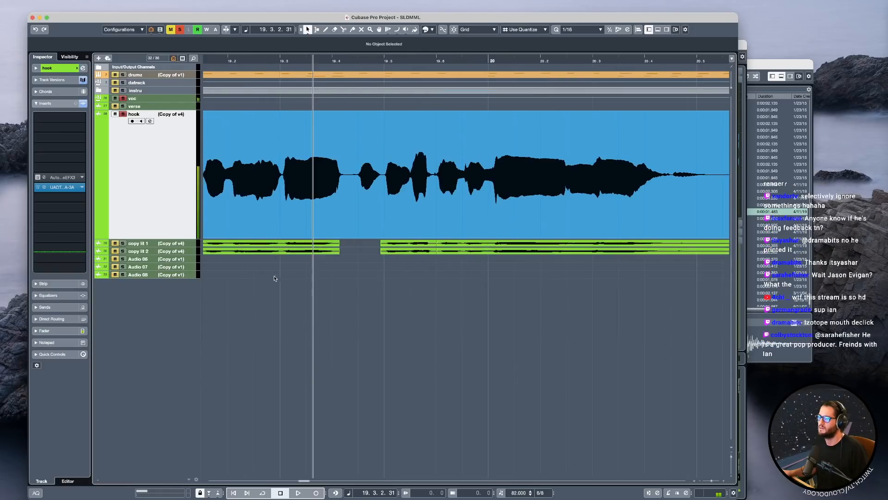
Play the soloed hook from the end of bar 18 and recheck its waveform at 19.4.
{"action": "key", "text": "space"}
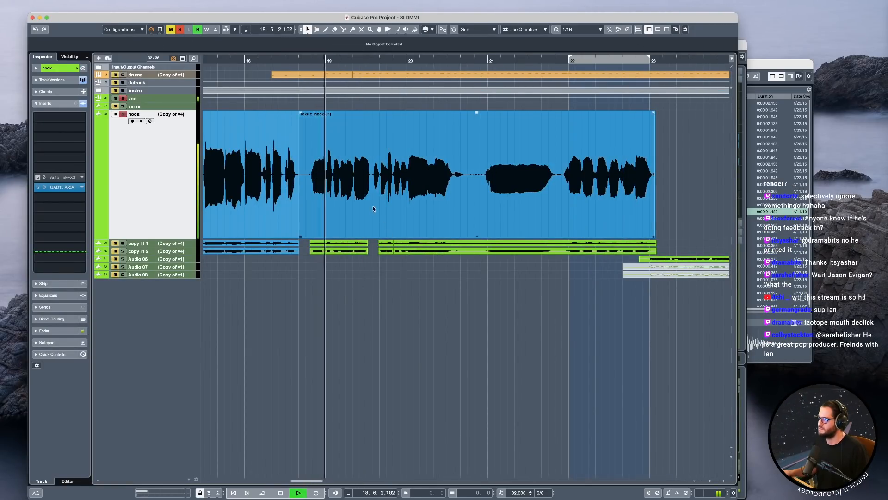
{"action": "scroll", "coordinate": [368, 198], "scroll_direction": "up", "scroll_amount": 4}
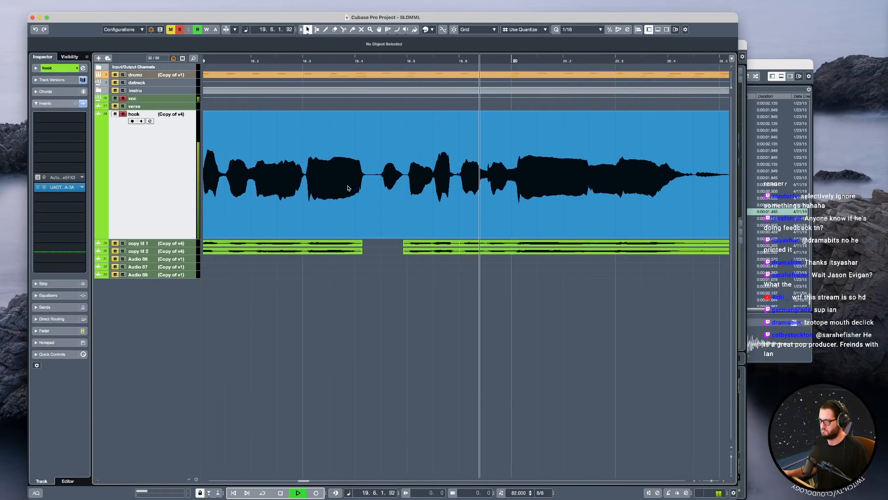
{"action": "key", "text": "space"}
{"action": "scroll", "coordinate": [373, 207], "scroll_direction": "up", "scroll_amount": 3}
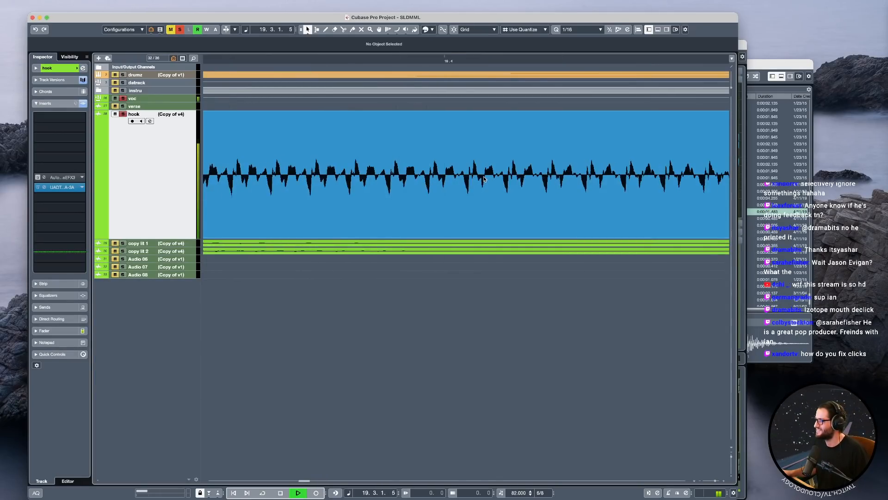
{"action": "scroll", "coordinate": [484, 182], "scroll_direction": "down", "scroll_amount": 5}
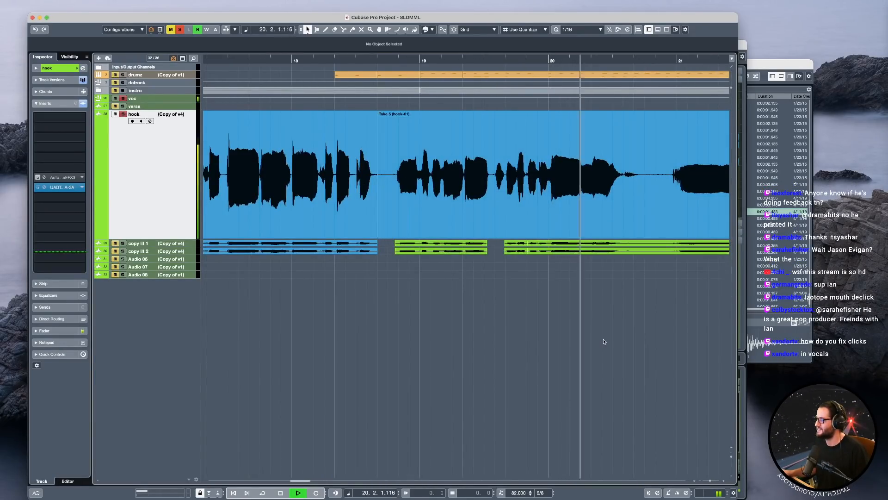
Clear the hook's solo, collapse its enlarged track, and increase the height of all tracks evenly.
{"action": "key", "text": "space"}
{"action": "key", "text": "z"}
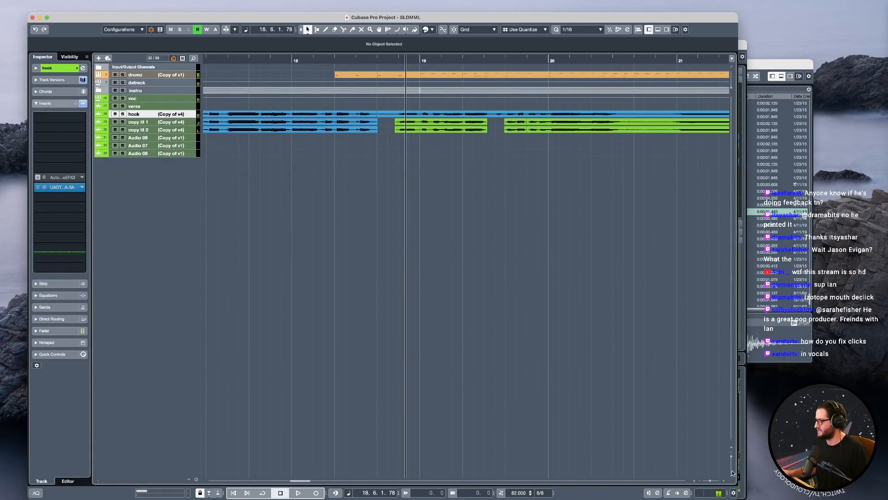
{"action": "left_click", "coordinate": [731, 474]}
{"action": "left_click", "coordinate": [732, 474]}
{"action": "left_click", "coordinate": [732, 474]}
{"action": "left_click", "coordinate": [731, 474]}
{"action": "left_click", "coordinate": [732, 474]}
{"action": "scroll", "coordinate": [517, 278], "scroll_direction": "down", "scroll_amount": 2}
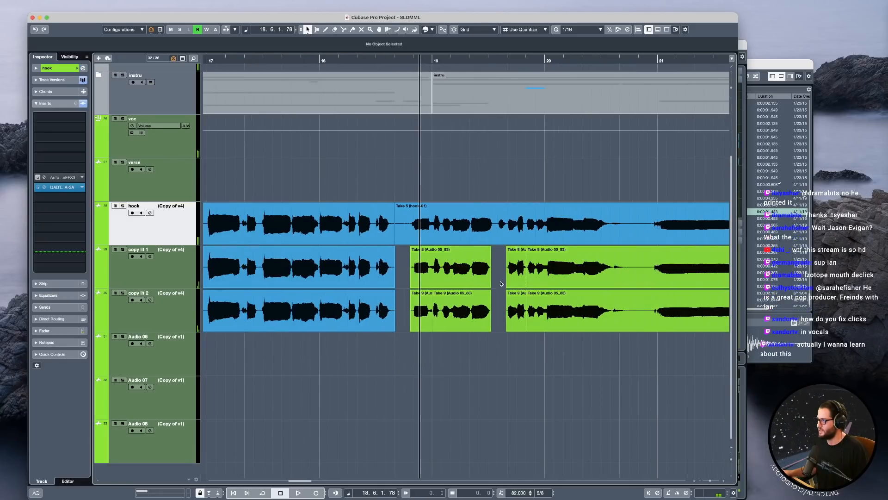
Play the hook and doubles with the full arrangement from the end of bar 18, and solo the voc group.
{"action": "key", "text": "space"}
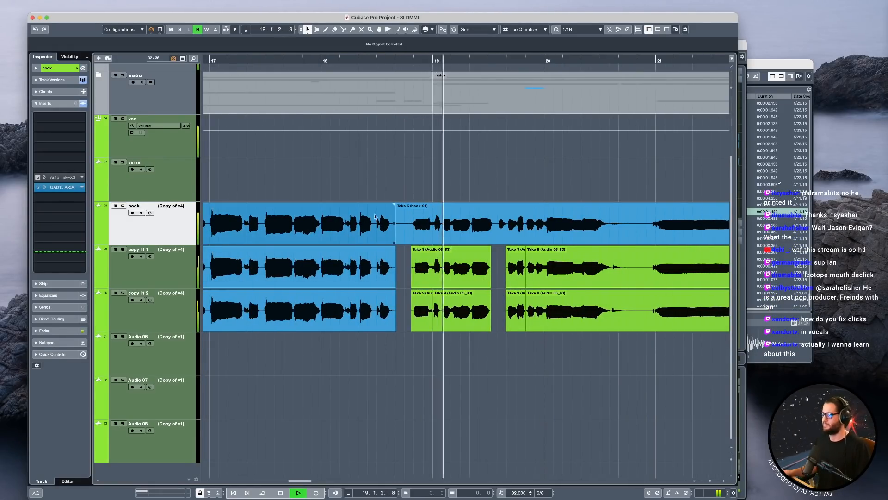
{"action": "scroll", "coordinate": [468, 224], "scroll_direction": "right", "scroll_amount": 1}
{"action": "left_click", "coordinate": [123, 119]}
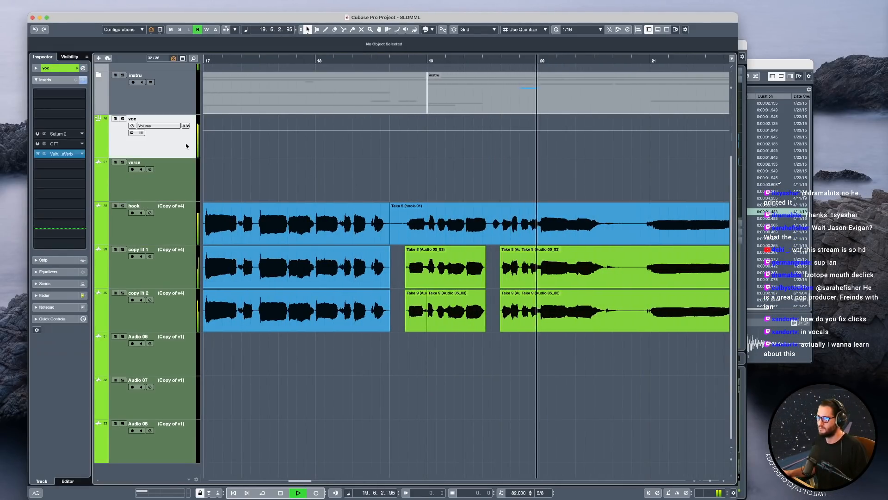
{"action": "scroll", "coordinate": [464, 196], "scroll_direction": "right", "scroll_amount": 1}
{"action": "left_click", "coordinate": [465, 187]}
{"action": "scroll", "coordinate": [496, 278], "scroll_direction": "up", "scroll_amount": 5}
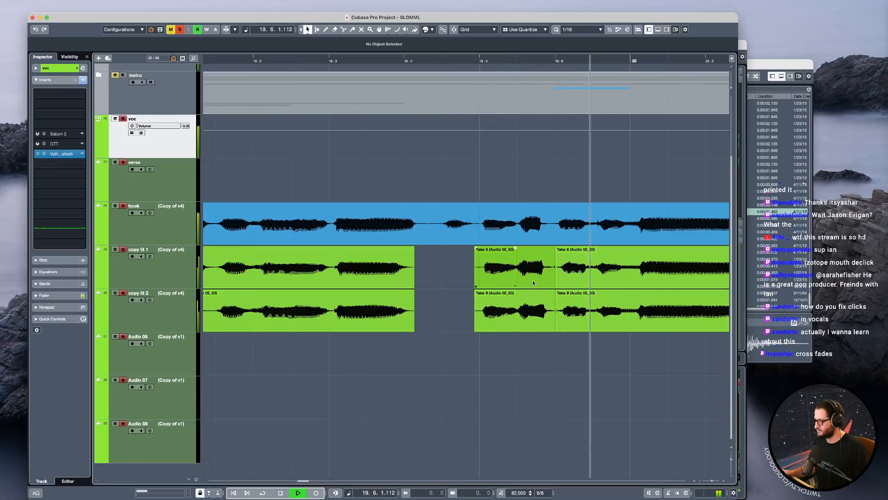
Extend the starts of both copy lit events at 19.5 earlier to uncover the preceding word, and play that passage.
{"action": "key", "text": "space"}
{"action": "left_click", "coordinate": [483, 292]}
{"action": "left_click_drag", "start_coordinate": [476, 286], "coordinate": [440, 286]}
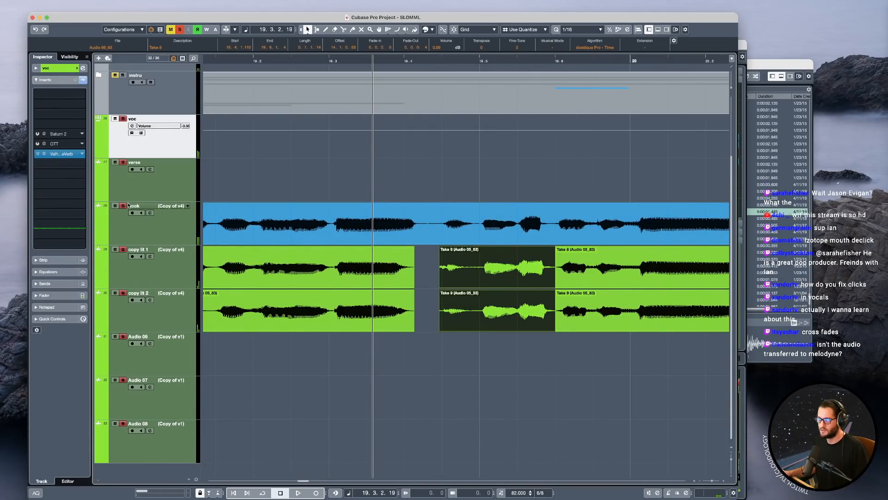
{"action": "left_click", "coordinate": [394, 189]}
{"action": "key", "text": "space"}
{"action": "key", "text": "space"}
Split both copy lit events just before 19.5 and shorten the first pieces to the short word.
{"action": "scroll", "coordinate": [476, 291], "scroll_direction": "up", "scroll_amount": 5}
{"action": "left_click", "coordinate": [483, 277]}
{"action": "left_click", "coordinate": [485, 311], "text": "shift"}
{"action": "left_click", "coordinate": [485, 311], "text": "alt"}
{"action": "left_click", "coordinate": [473, 280]}
{"action": "left_click", "coordinate": [474, 293], "text": "shift"}
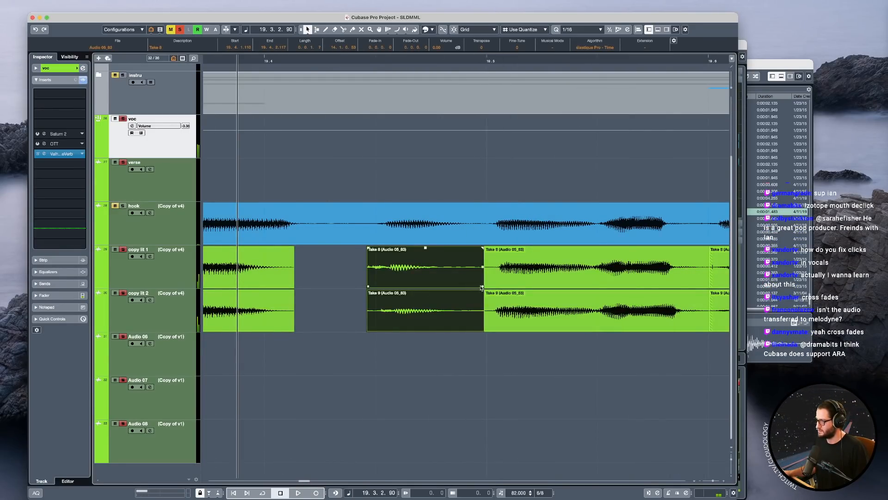
{"action": "left_click_drag", "start_coordinate": [475, 286], "coordinate": [417, 258]}
Include the hook in the solo again and fade out the ends of both short copy lit pieces before 19.5.
{"action": "left_click", "coordinate": [123, 207]}
{"action": "key", "text": "space"}
{"action": "key", "text": "space"}
{"action": "left_click_drag", "start_coordinate": [453, 303], "coordinate": [413, 249]}
{"action": "key", "text": "space"}
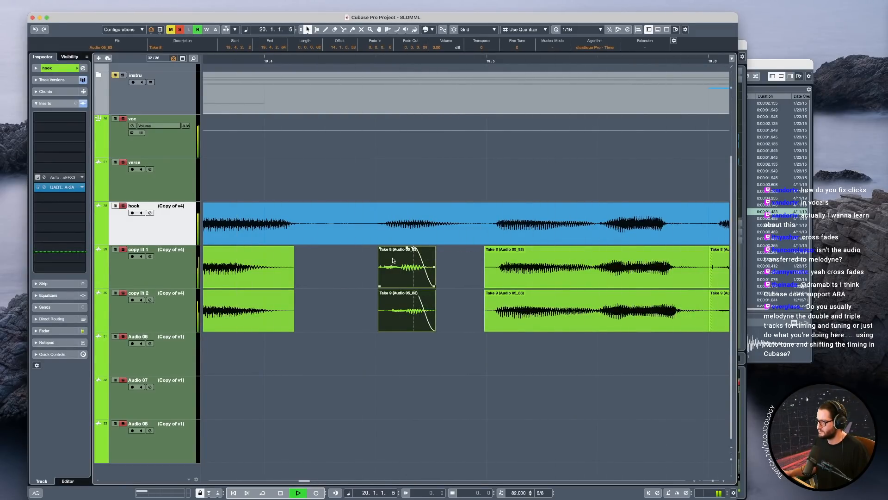
Slip the audio inside both short copy lit pieces slightly earlier to match the hook's word, and play the passage.
{"action": "key", "text": "space"}
{"action": "left_click_drag", "start_coordinate": [419, 281], "coordinate": [409, 280]}
{"action": "key", "text": "space"}
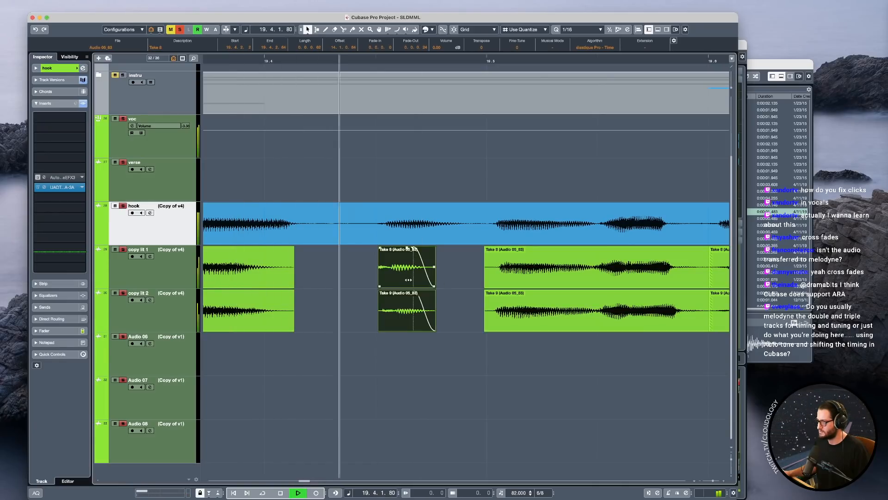
{"action": "key", "text": "space"}
{"action": "key", "text": "space"}
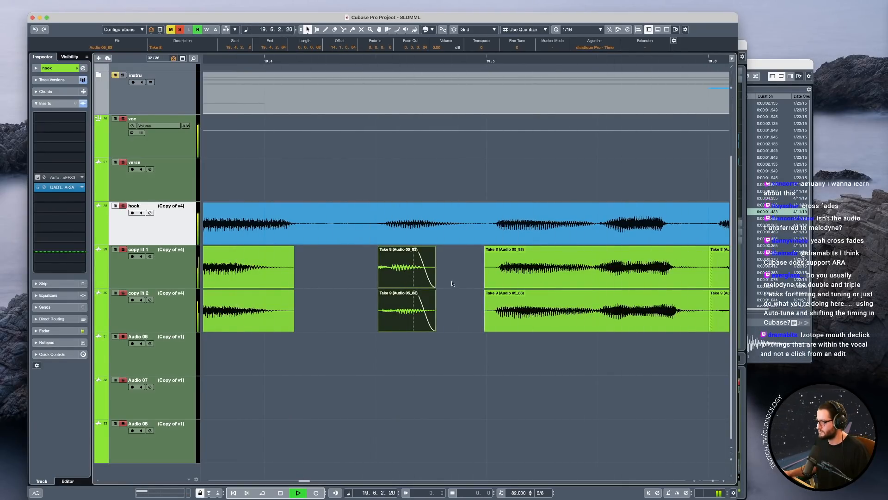
Clear the voc group's solo and play the edited hook and doubles with the full arrangement.
{"action": "scroll", "coordinate": [557, 286], "scroll_direction": "right", "scroll_amount": 3}
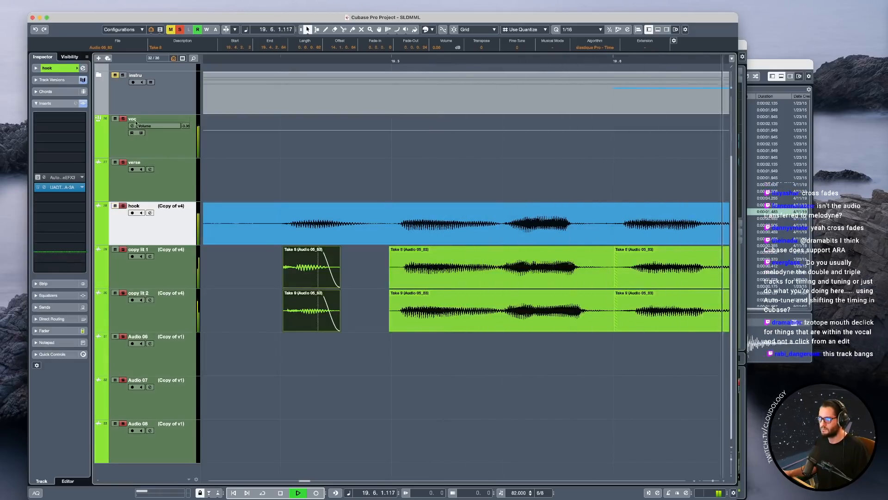
{"action": "left_click", "coordinate": [123, 118]}
{"action": "key", "text": "space"}
{"action": "scroll", "coordinate": [666, 281], "scroll_direction": "right", "scroll_amount": 3}
{"action": "scroll", "coordinate": [457, 285], "scroll_direction": "down", "scroll_amount": 2}
{"action": "scroll", "coordinate": [468, 284], "scroll_direction": "down", "scroll_amount": 2}
{"action": "key", "text": "space"}
Remove the tails of both copy lit events before 19.6 so they end with the hook's word, with short fade-outs.
{"action": "left_click", "coordinate": [470, 282]}
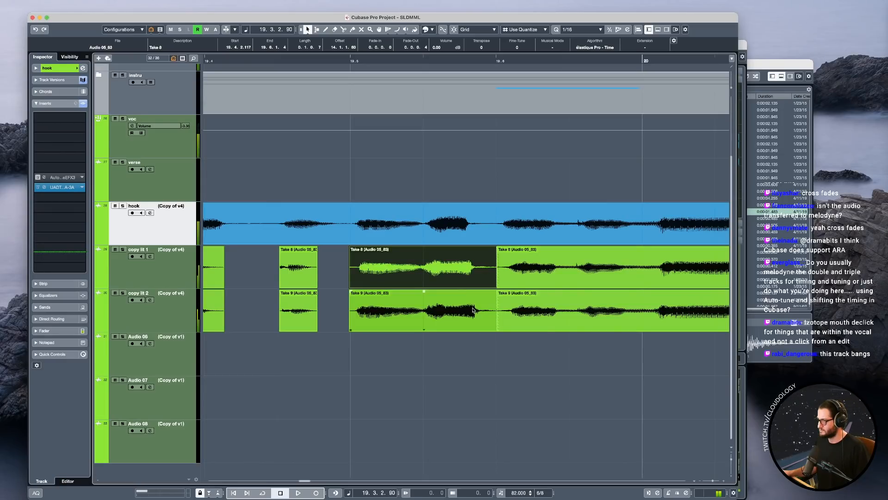
{"action": "left_click", "coordinate": [473, 310], "text": "shift"}
{"action": "scroll", "coordinate": [473, 309], "scroll_direction": "up", "scroll_amount": 1}
{"action": "left_click", "coordinate": [464, 276], "text": "alt"}
{"action": "key", "text": "Delete"}
{"action": "left_click_drag", "start_coordinate": [485, 320], "coordinate": [464, 284]}
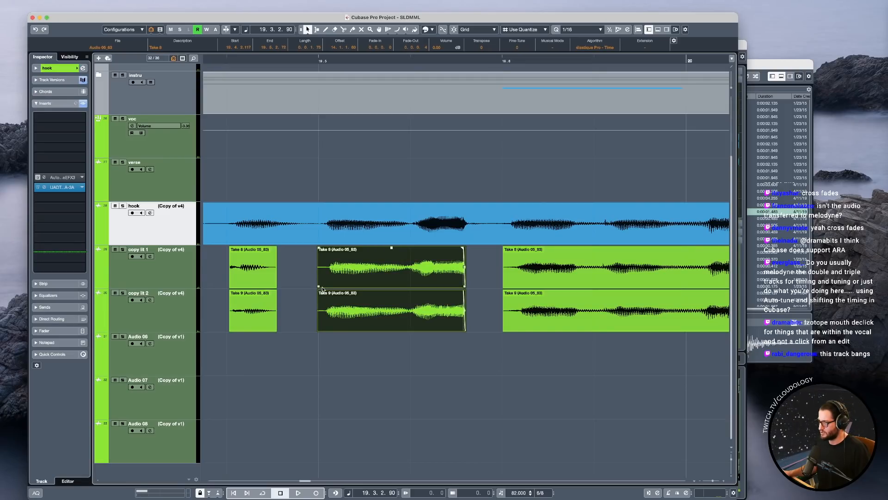
Trim the starts of the copy lit events at 19.5 and 19.6 forward to their word onsets.
{"action": "left_click_drag", "start_coordinate": [319, 286], "coordinate": [328, 284]}
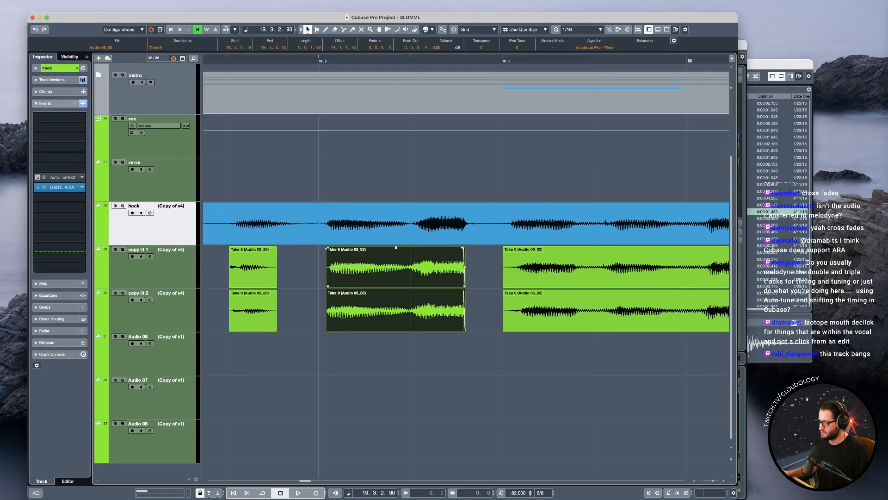
{"action": "scroll", "coordinate": [329, 248], "scroll_direction": "right", "scroll_amount": 2}
{"action": "left_click", "coordinate": [459, 285]}
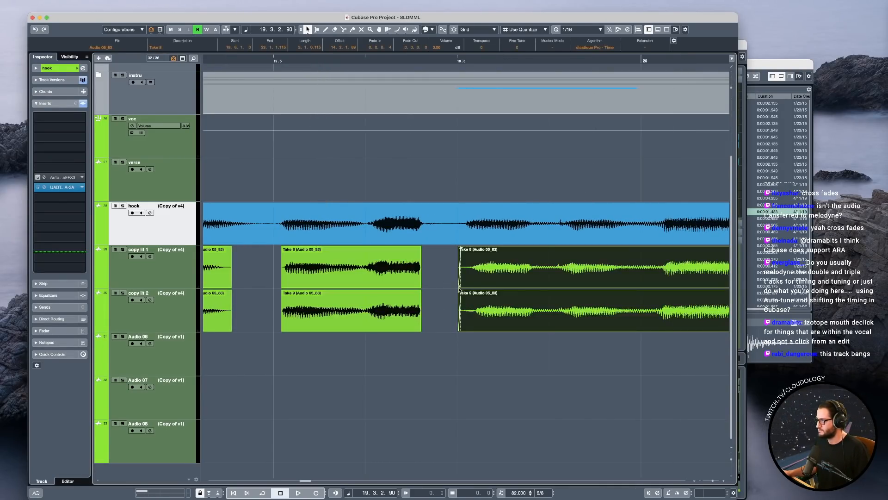
{"action": "left_click_drag", "start_coordinate": [459, 286], "coordinate": [464, 285]}
{"action": "scroll", "coordinate": [508, 297], "scroll_direction": "right", "scroll_amount": 4}
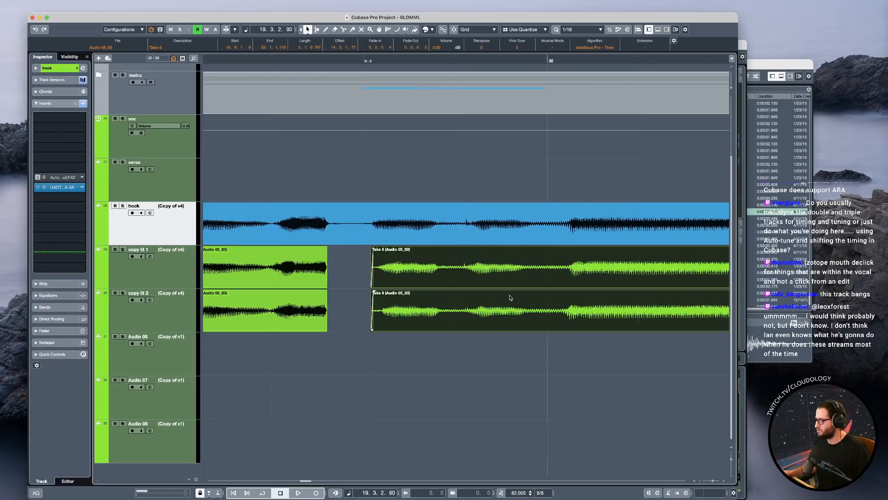
Solo the voc group and play the trimmed doubles against the hook through bar 20.
{"action": "left_click", "coordinate": [294, 190]}
{"action": "left_click", "coordinate": [122, 119]}
{"action": "key", "text": "space"}
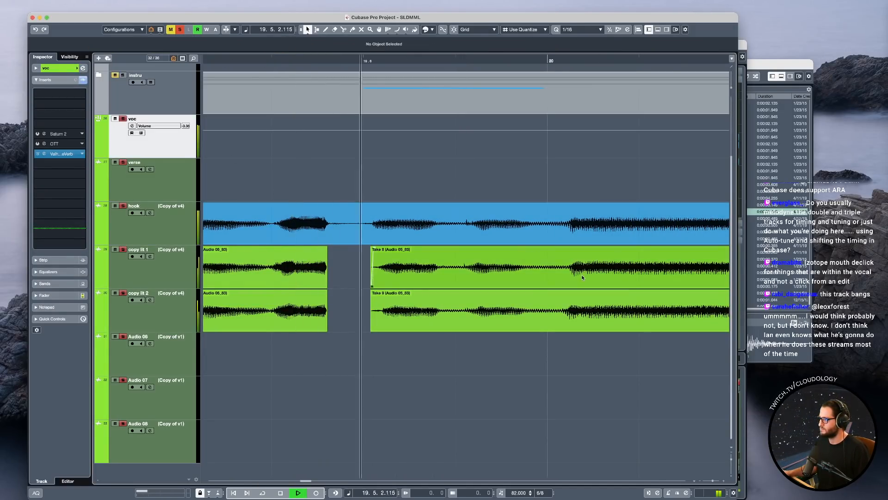
{"action": "scroll", "coordinate": [596, 290], "scroll_direction": "right", "scroll_amount": 4}
{"action": "scroll", "coordinate": [602, 296], "scroll_direction": "right", "scroll_amount": 6}
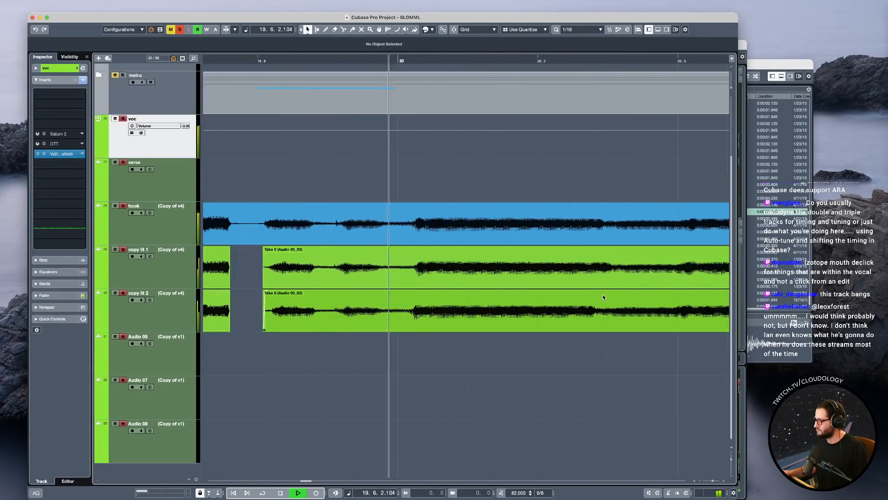
{"action": "key", "text": "space"}
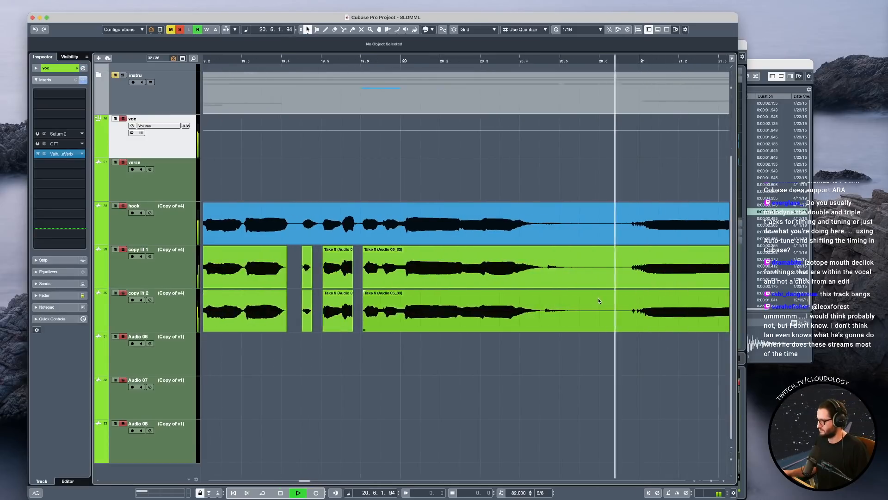
Split both copy lit events at 20.5, move the second pieces' starts to just before bar 21, and play bar 20.
{"action": "left_click", "coordinate": [549, 281]}
{"action": "left_click", "coordinate": [565, 281], "text": "alt"}
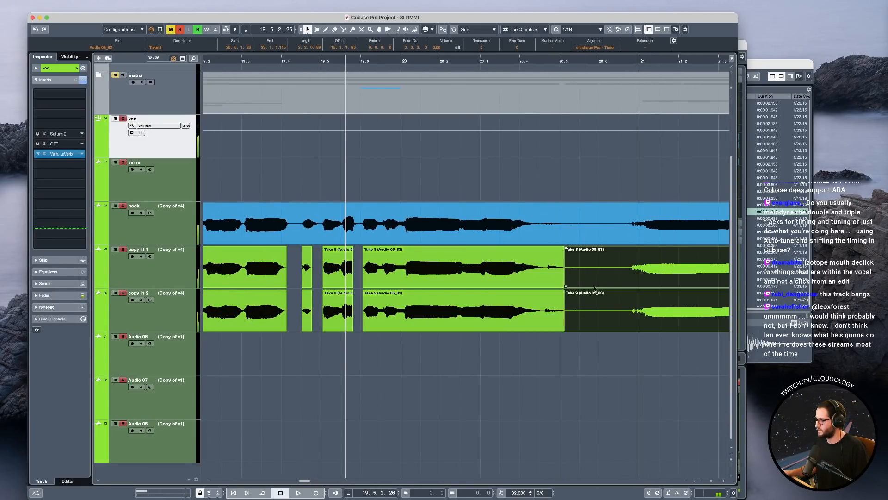
{"action": "left_click_drag", "start_coordinate": [565, 286], "coordinate": [629, 283]}
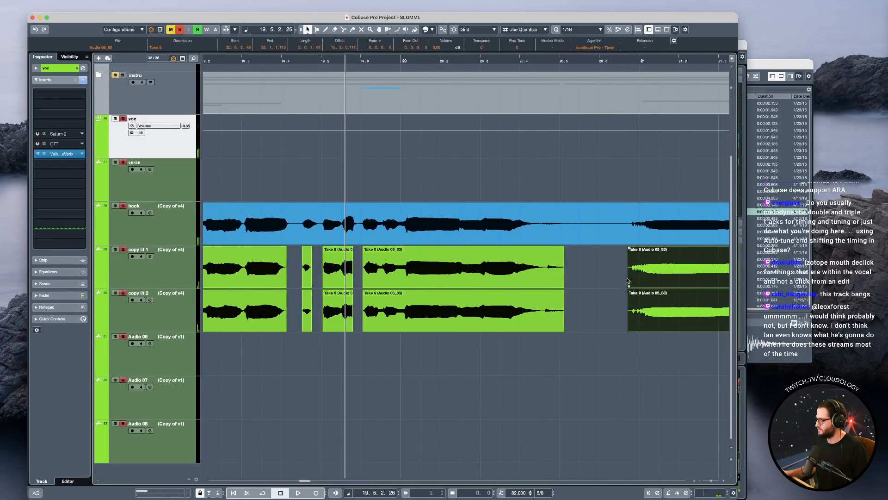
{"action": "left_click", "coordinate": [436, 182]}
{"action": "left_click", "coordinate": [185, 219]}
{"action": "key", "text": "space"}
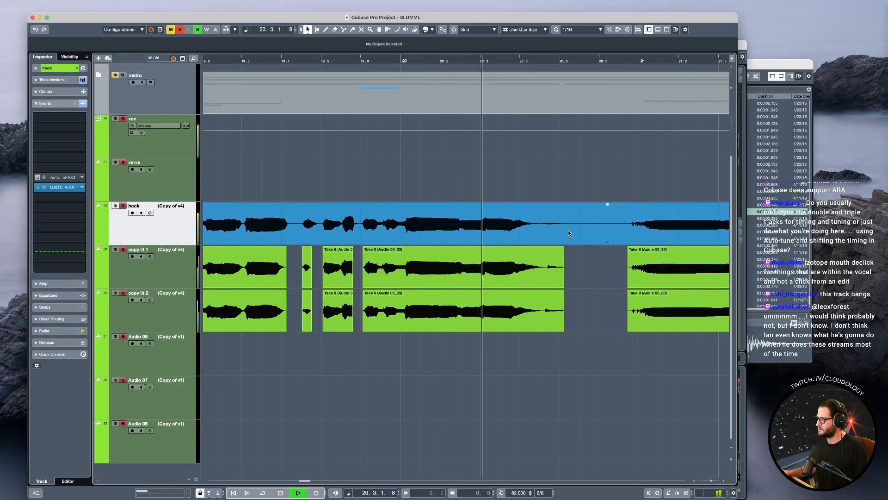
{"action": "key", "text": "space"}
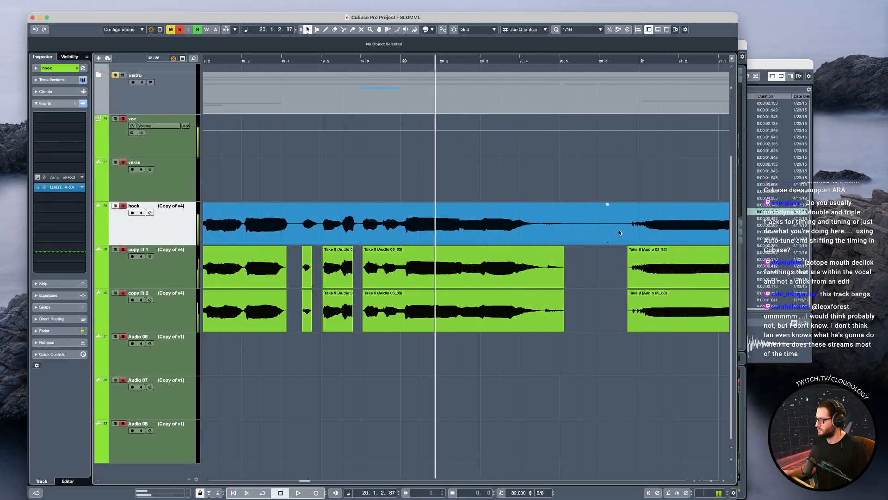
Split the hook just before bar 21 and pull its first part's end back to 20.5, matching the doubles.
{"action": "left_click", "coordinate": [619, 229], "text": "alt"}
{"action": "left_click_drag", "start_coordinate": [619, 242], "coordinate": [564, 242]}
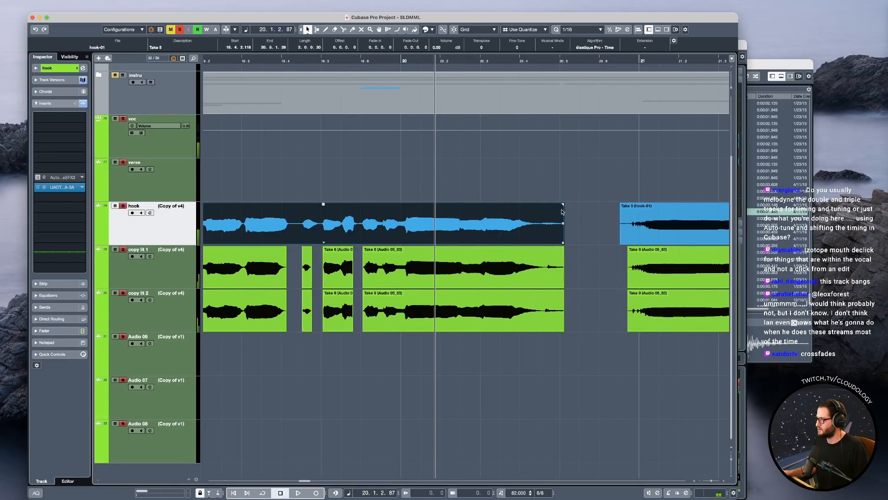
{"action": "key", "text": "space"}
Add fade-outs to the ends of the hook and both copy lit events at 20.5.
{"action": "left_click_drag", "start_coordinate": [563, 204], "coordinate": [537, 209]}
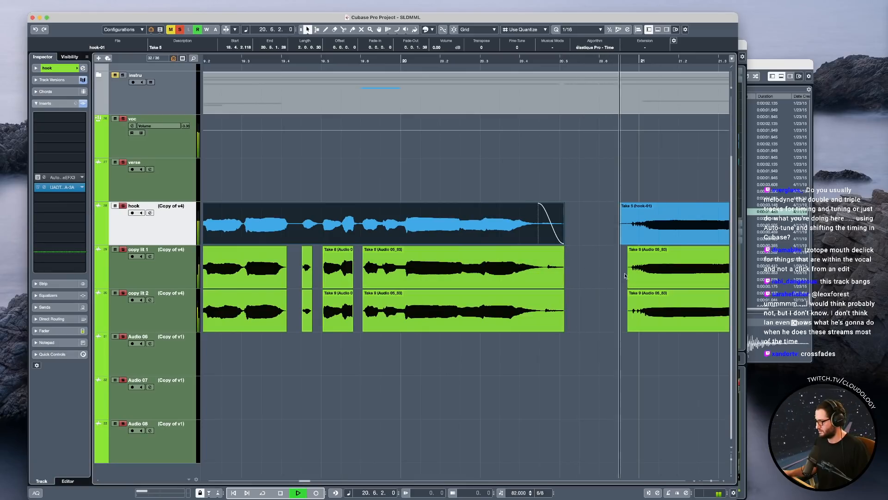
{"action": "left_click_drag", "start_coordinate": [575, 299], "coordinate": [532, 252]}
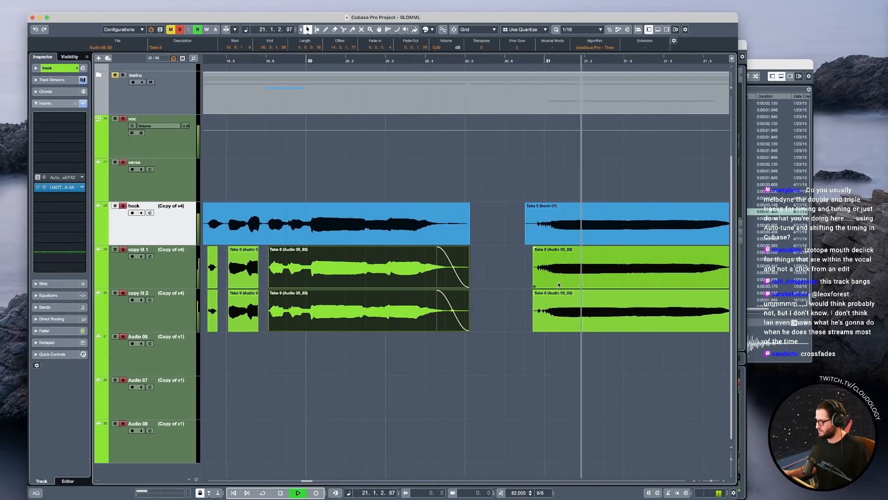
{"action": "key", "text": "space"}
Trim the hook's start before bar 21 to match the copy lit events, and play from just ahead of it.
{"action": "left_click", "coordinate": [443, 241]}
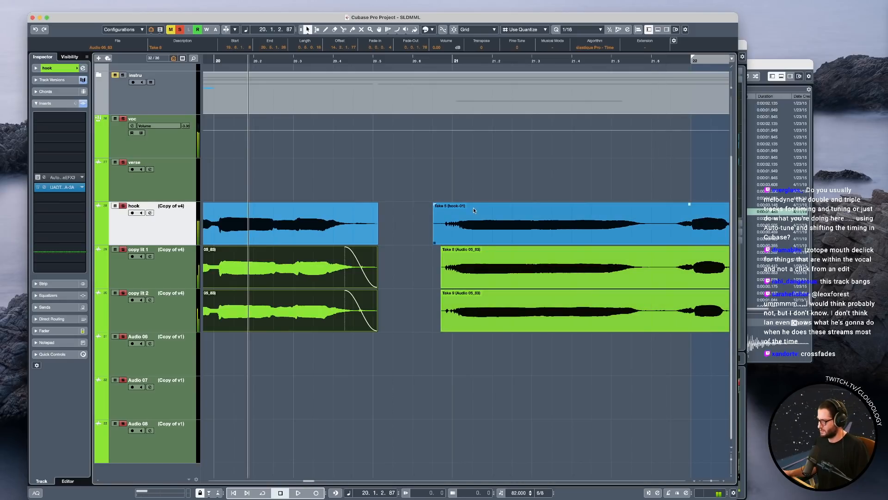
{"action": "left_click_drag", "start_coordinate": [434, 242], "coordinate": [442, 242]}
{"action": "left_click", "coordinate": [434, 236]}
{"action": "key", "text": "space"}
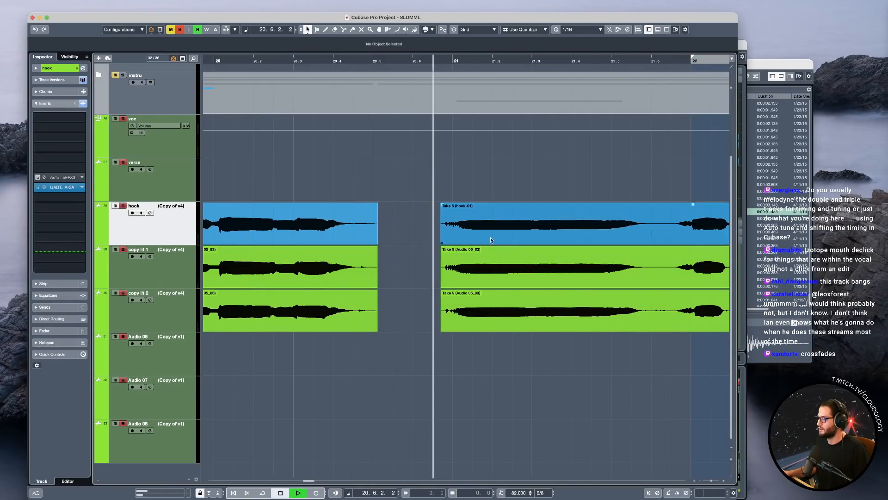
{"action": "key", "text": "space"}
Fade in both copy lit events near bar 21, trim their starts slightly forward, and play the entrance.
{"action": "left_click_drag", "start_coordinate": [436, 279], "coordinate": [459, 303]}
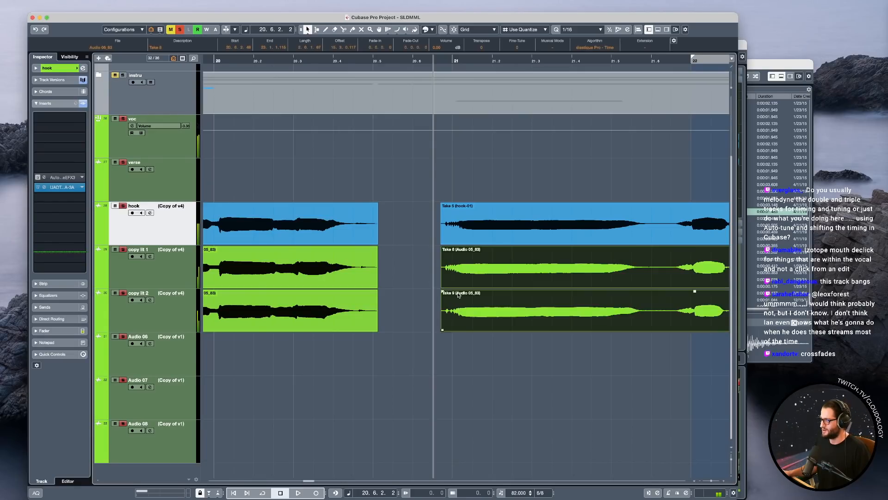
{"action": "key", "text": "space"}
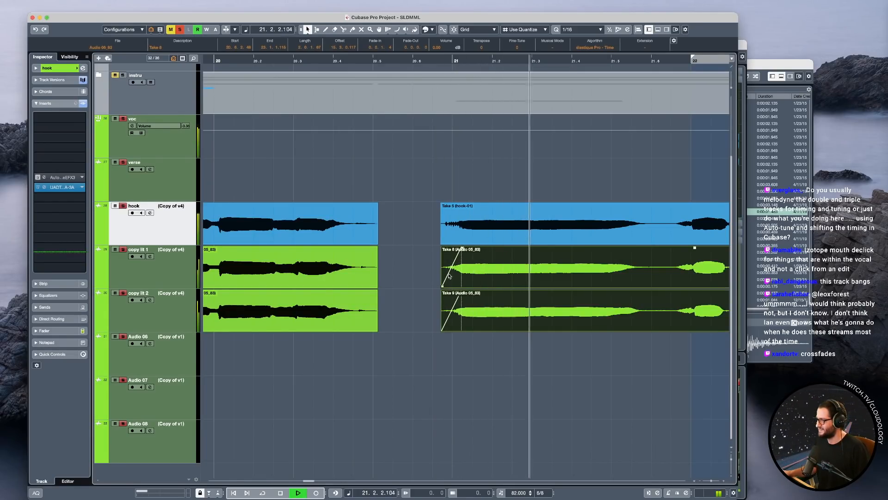
{"action": "key", "text": "space"}
{"action": "left_click_drag", "start_coordinate": [443, 286], "coordinate": [448, 287]}
{"action": "key", "text": "space"}
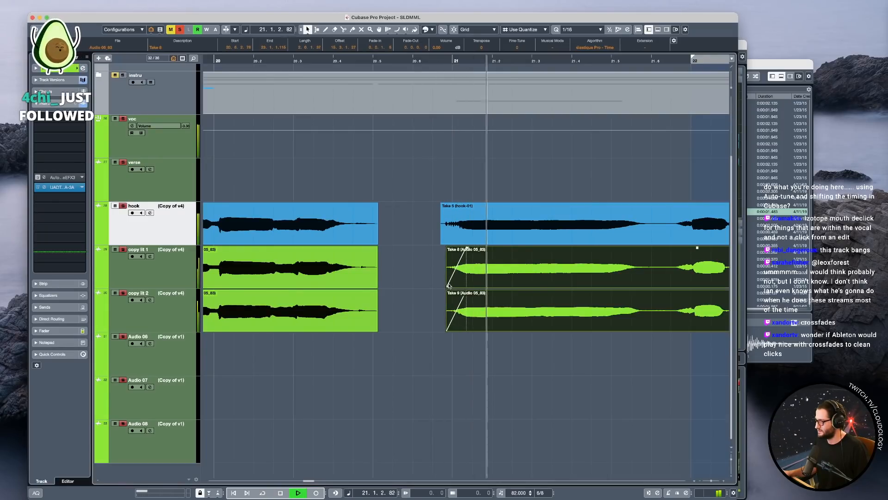
Split both copy lit events in the pause just before 21.6.
{"action": "scroll", "coordinate": [638, 262], "scroll_direction": "right", "scroll_amount": 3}
{"action": "left_click", "coordinate": [561, 273]}
{"action": "key", "text": "space"}
{"action": "left_click", "coordinate": [561, 301], "text": "shift"}
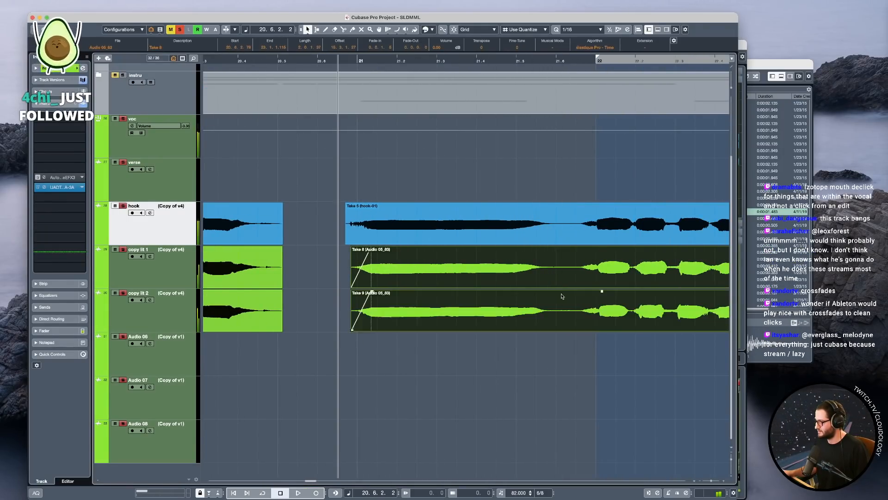
{"action": "left_click", "coordinate": [555, 272]}
{"action": "key", "text": "space"}
{"action": "key", "text": "space"}
{"action": "left_click", "coordinate": [549, 299]}
{"action": "left_click", "coordinate": [557, 260], "text": "shift"}
{"action": "left_click", "coordinate": [555, 273], "text": "alt"}
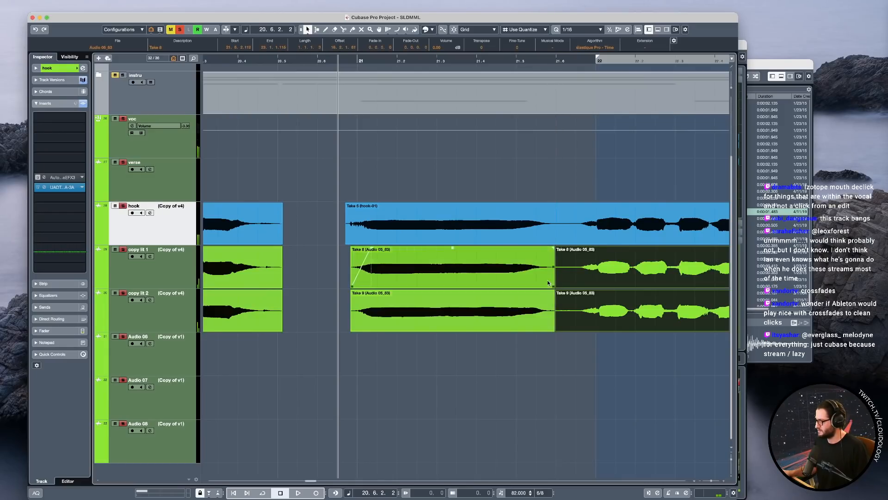
Fade out the copy lit events ending just before 21.6 and trim the following pieces' starts to just before bar 22.
{"action": "left_click", "coordinate": [546, 278]}
{"action": "left_click", "coordinate": [545, 297], "text": "shift"}
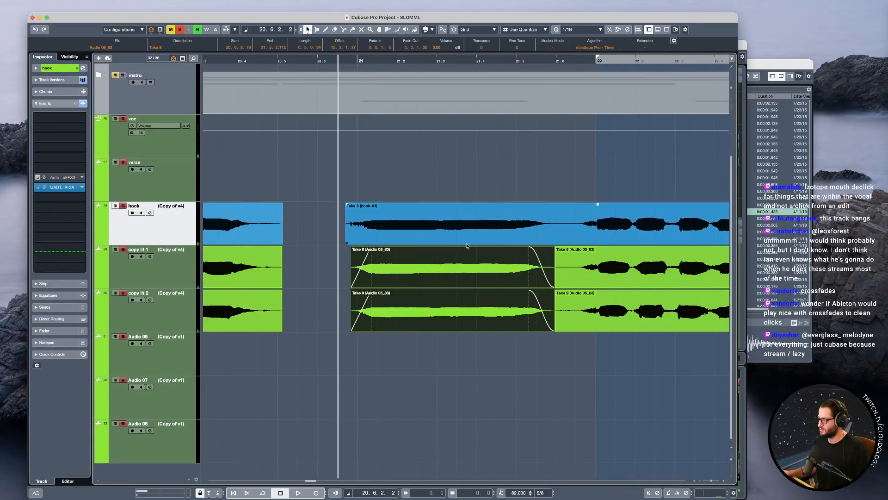
{"action": "left_click", "coordinate": [574, 277]}
{"action": "left_click", "coordinate": [568, 297], "text": "shift"}
{"action": "left_click_drag", "start_coordinate": [555, 286], "coordinate": [588, 286]}
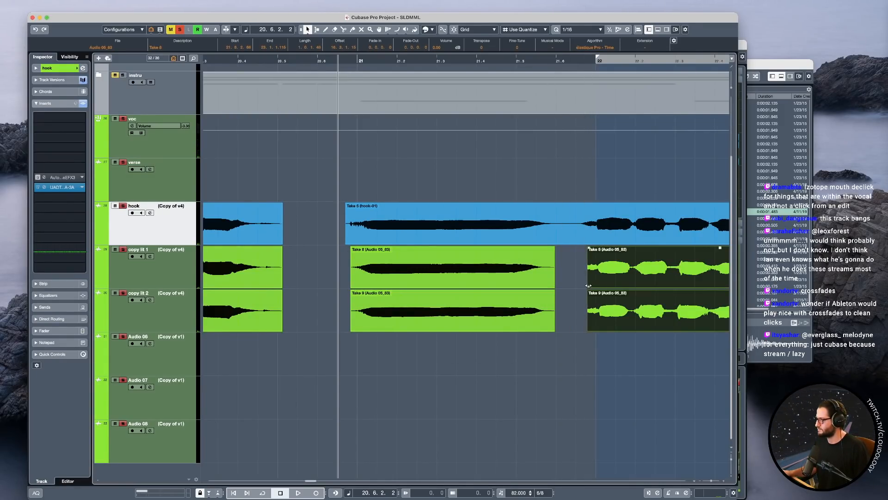
Add short fade-ins to both copy lit events before bar 22 and extend their starts slightly earlier.
{"action": "key", "text": "space"}
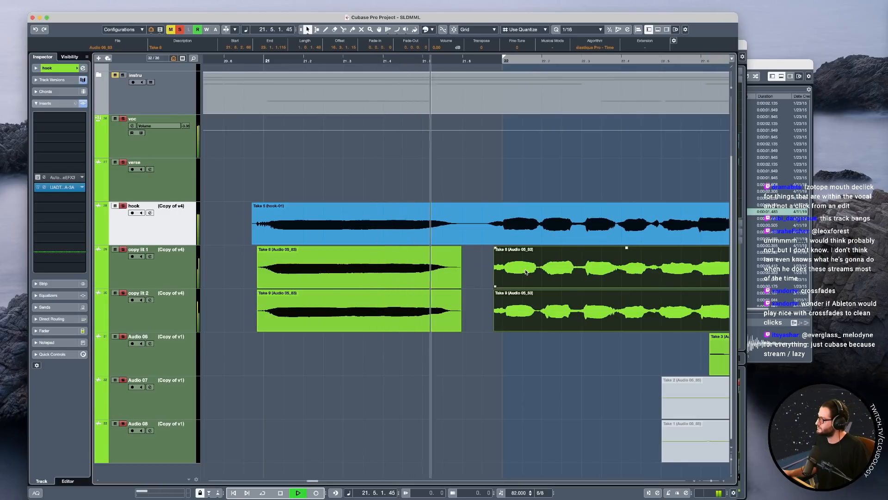
{"action": "left_click_drag", "start_coordinate": [494, 248], "coordinate": [504, 248]}
{"action": "key", "text": "space"}
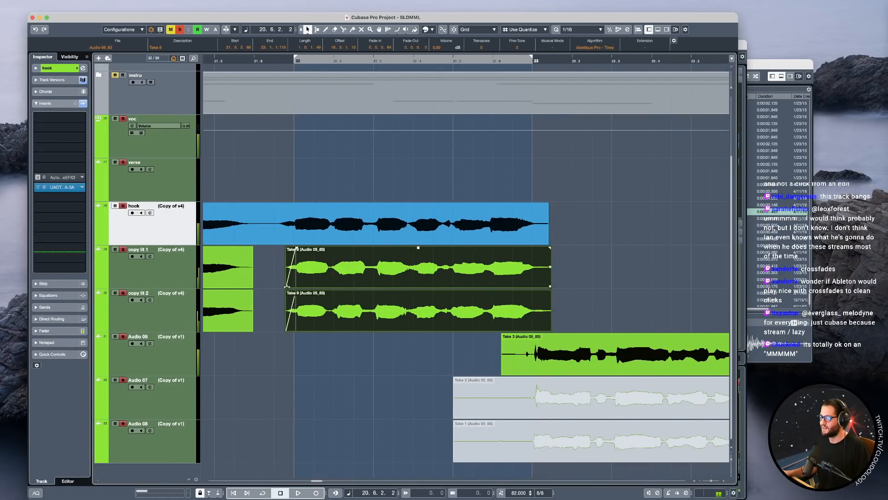
{"action": "left_click_drag", "start_coordinate": [285, 287], "coordinate": [277, 285]}
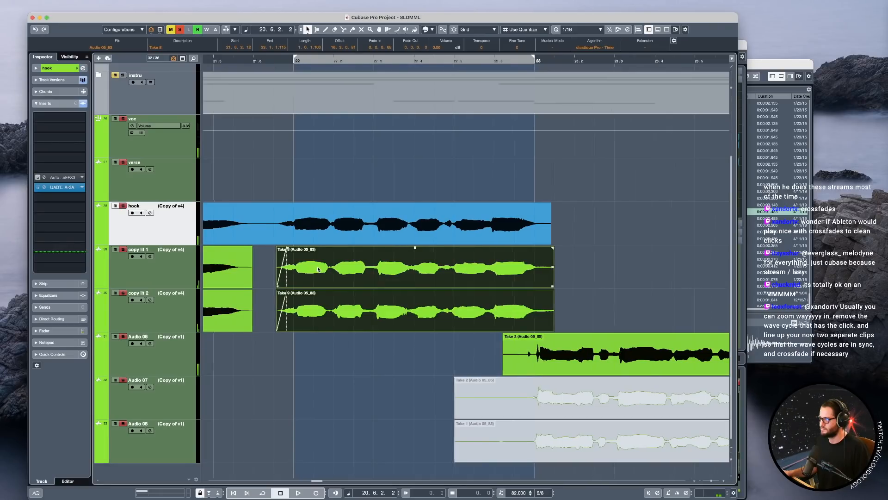
Split the hook event just before bar 22 and extend the starts of both copy lit events slightly earlier.
{"action": "scroll", "coordinate": [318, 270], "scroll_direction": "up", "scroll_amount": 2}
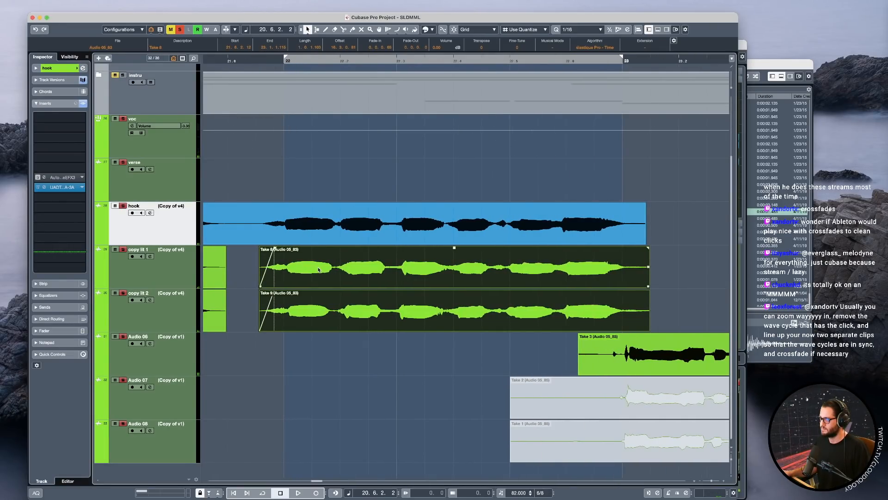
{"action": "left_click", "coordinate": [277, 241]}
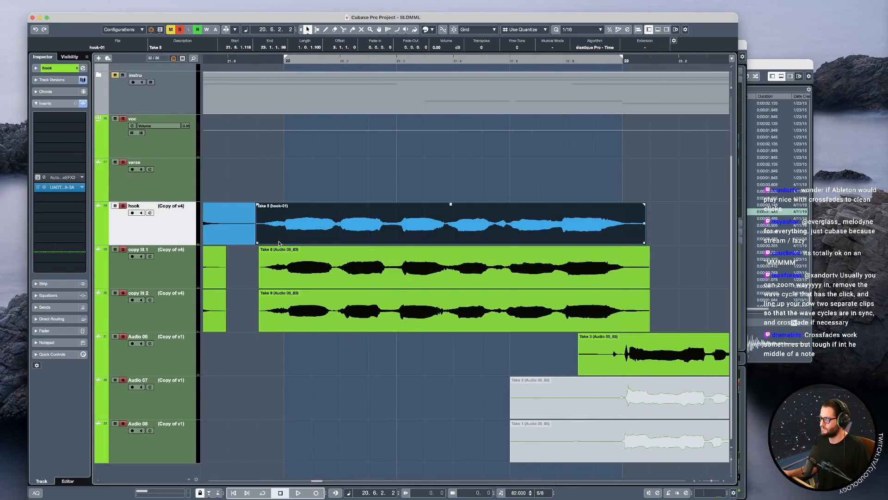
{"action": "mouse_move", "coordinate": [248, 270]}
{"action": "left_mouse_down"}
{"action": "mouse_move", "coordinate": [268, 299]}
{"action": "mouse_move", "coordinate": [250, 285]}
{"action": "left_mouse_up"}
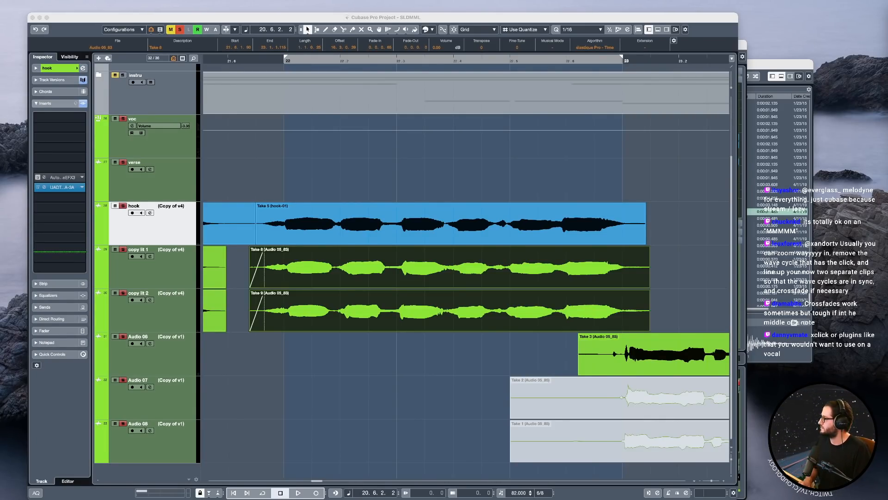
Add fade-outs from bar 23 to the ends of both copy lit events and bounce the two events.
{"action": "left_click", "coordinate": [446, 18]}
{"action": "left_click", "coordinate": [278, 222]}
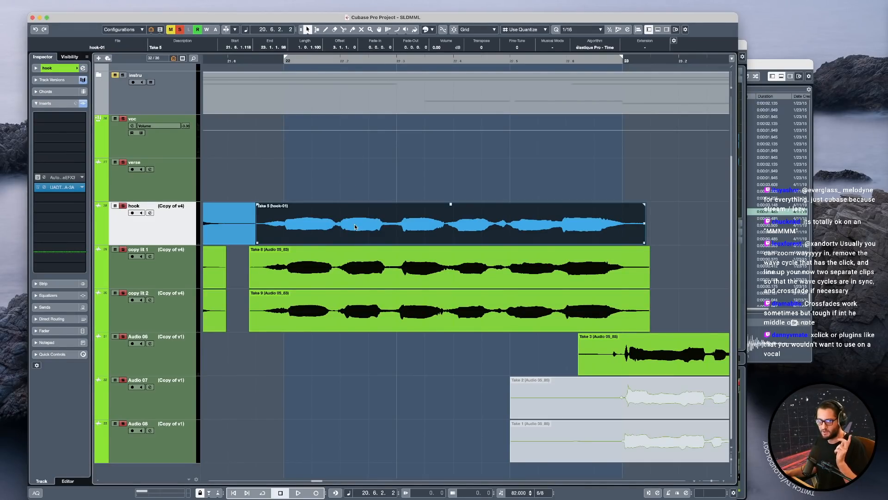
{"action": "left_click", "coordinate": [317, 265]}
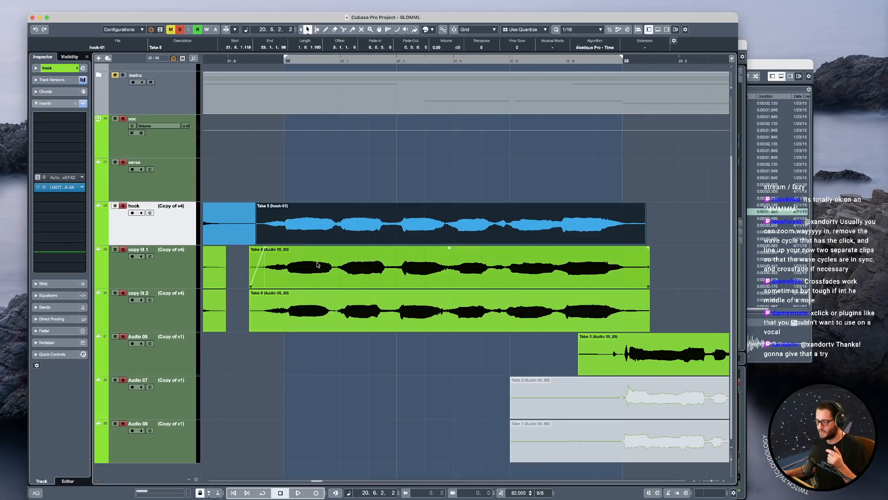
{"action": "left_click", "coordinate": [337, 266]}
{"action": "left_click", "coordinate": [380, 316], "text": "shift"}
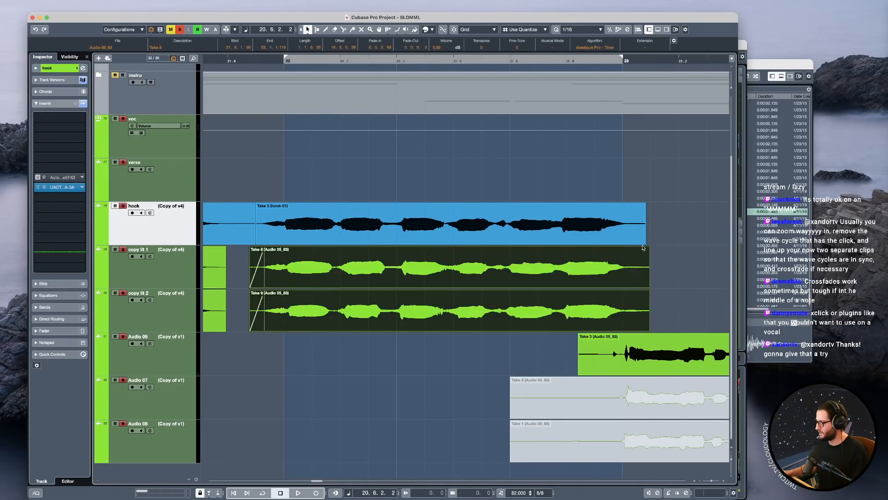
{"action": "left_click_drag", "start_coordinate": [647, 248], "coordinate": [623, 248]}
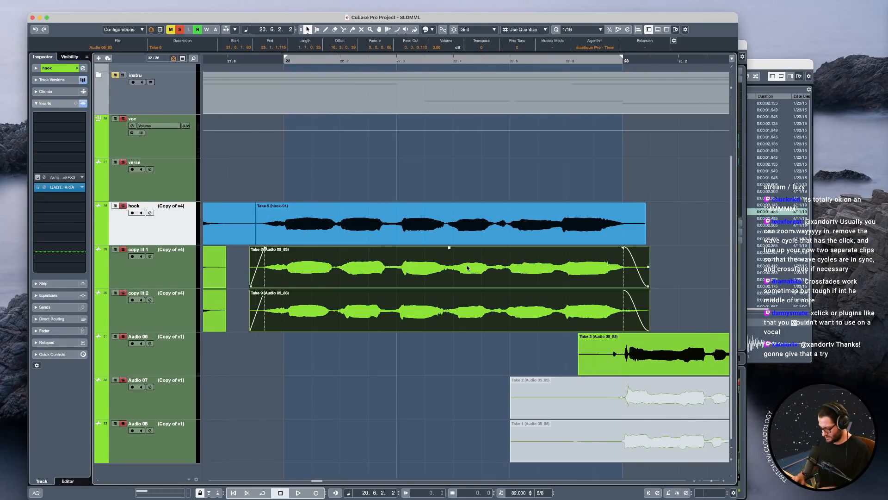
{"action": "key", "text": "Return"}
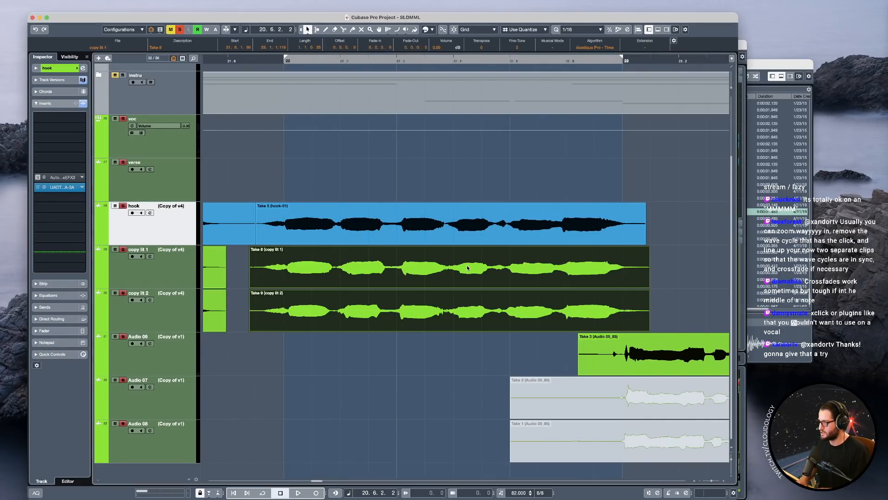
Open the hook event and both copy lit events around bar 22 together in the Melodyne extension.
{"action": "left_click", "coordinate": [416, 212], "text": "shift"}
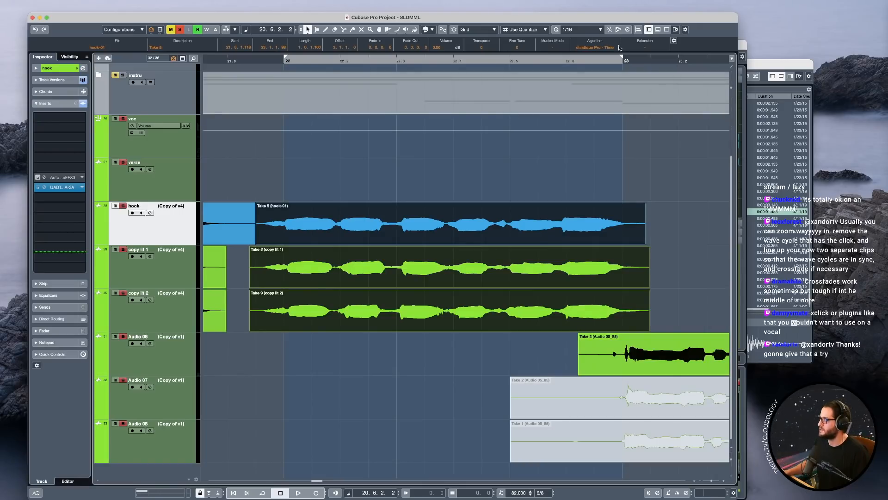
{"action": "left_click", "coordinate": [651, 50]}
{"action": "left_click", "coordinate": [651, 49]}
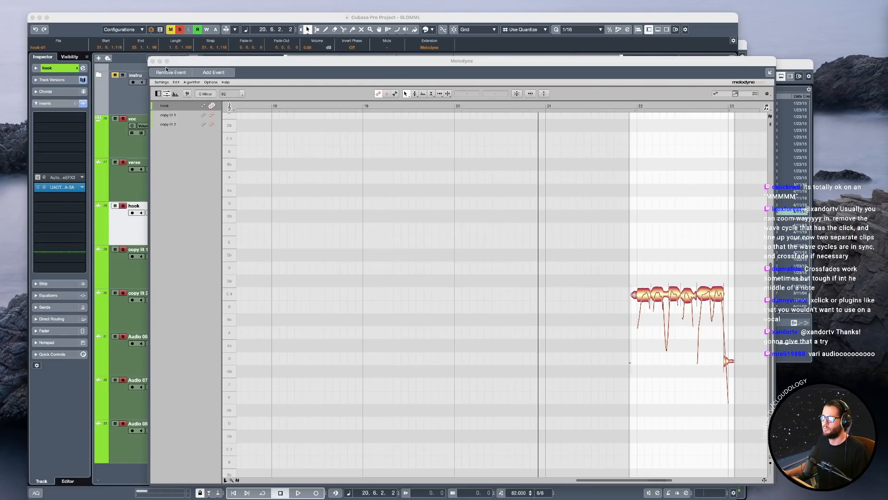
{"action": "left_click_drag", "start_coordinate": [153, 60], "coordinate": [283, 62]}
{"action": "scroll", "coordinate": [564, 274], "scroll_direction": "right", "scroll_amount": 10}
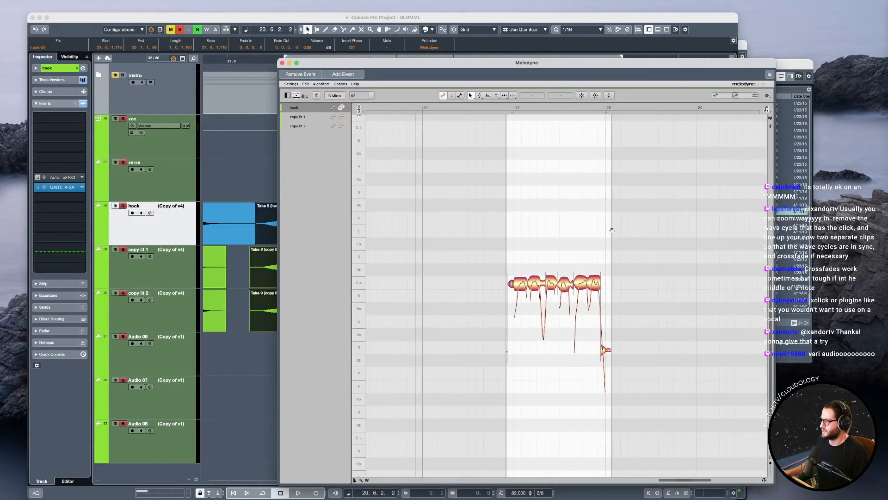
{"action": "scroll", "coordinate": [584, 217], "scroll_direction": "right", "scroll_amount": 1}
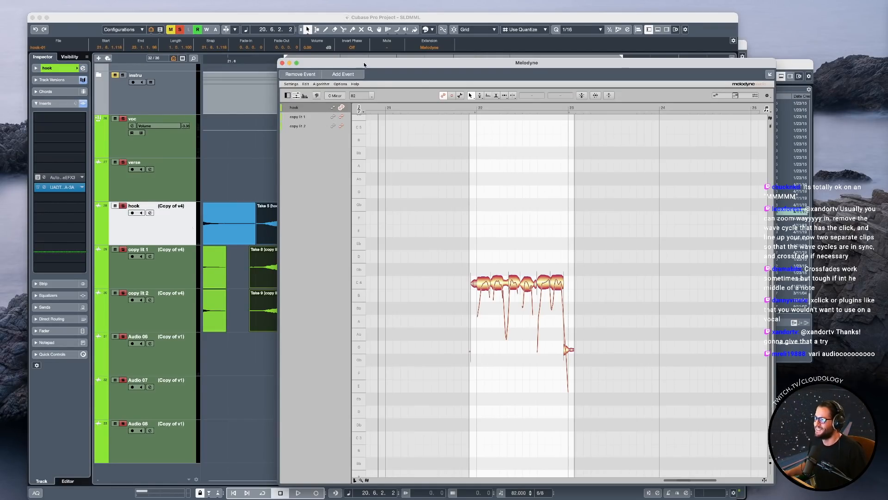
Move the Melodyne window aside and play the vocals from just before bar 22.
{"action": "left_click_drag", "start_coordinate": [364, 63], "coordinate": [528, 83]}
{"action": "left_click", "coordinate": [273, 168]}
{"action": "key", "text": "space"}
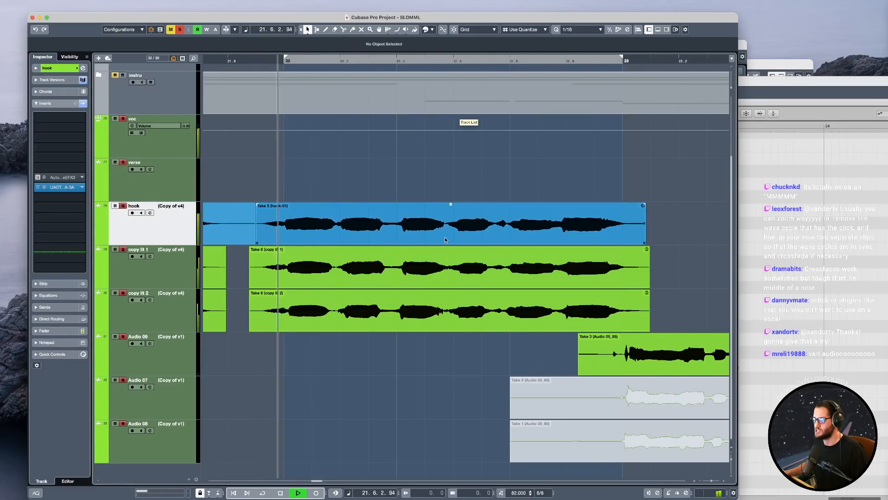
{"action": "key", "text": "space"}
Bring Melodyne back into view and show the hook as a reference behind the editable copy lit 1 notes.
{"action": "left_click", "coordinate": [793, 84]}
{"action": "left_click_drag", "start_coordinate": [601, 85], "coordinate": [481, 50]}
{"action": "left_click_drag", "start_coordinate": [530, 305], "coordinate": [584, 335]}
{"action": "left_click", "coordinate": [377, 91]}
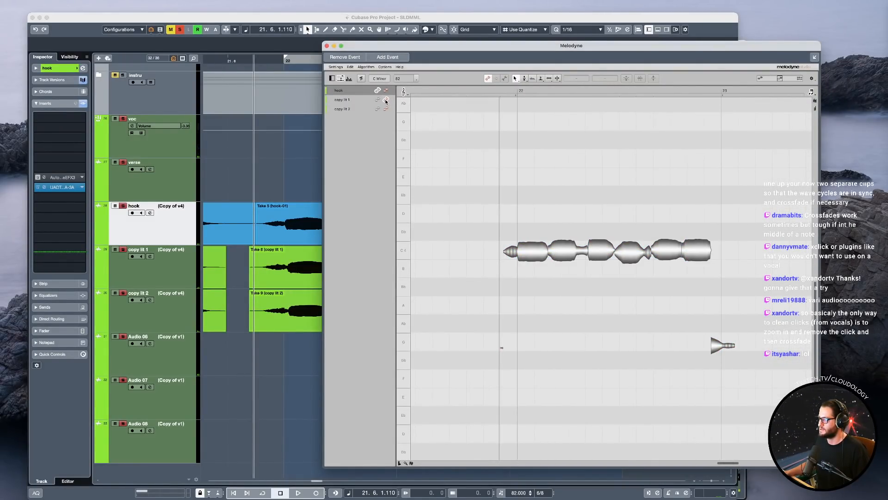
{"action": "left_click", "coordinate": [386, 100]}
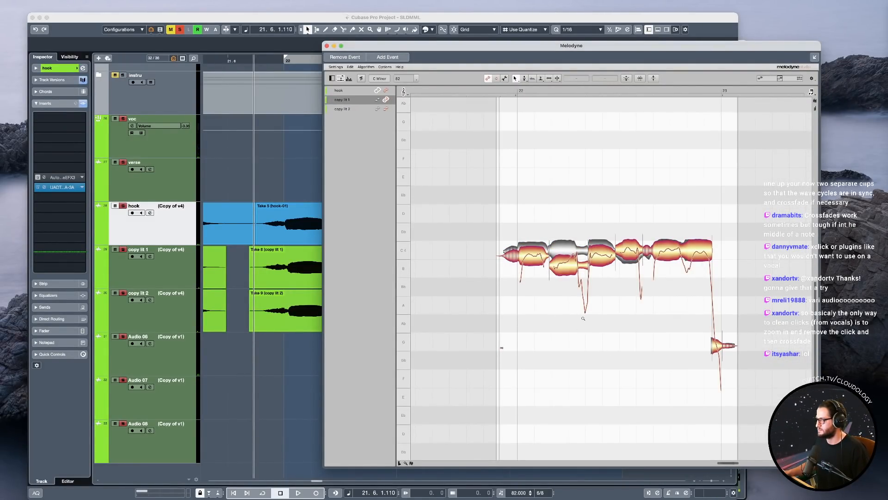
Raise copy lit 1's second note to C4, split the onset off its first note and raise the main part to C4.
{"action": "left_click_drag", "start_coordinate": [583, 309], "coordinate": [582, 311]}
{"action": "left_click", "coordinate": [563, 239]}
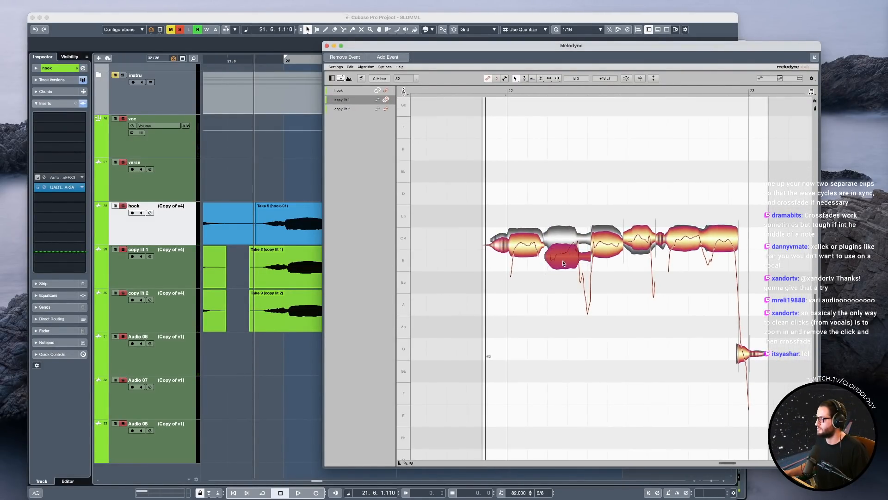
{"action": "left_click", "coordinate": [525, 248]}
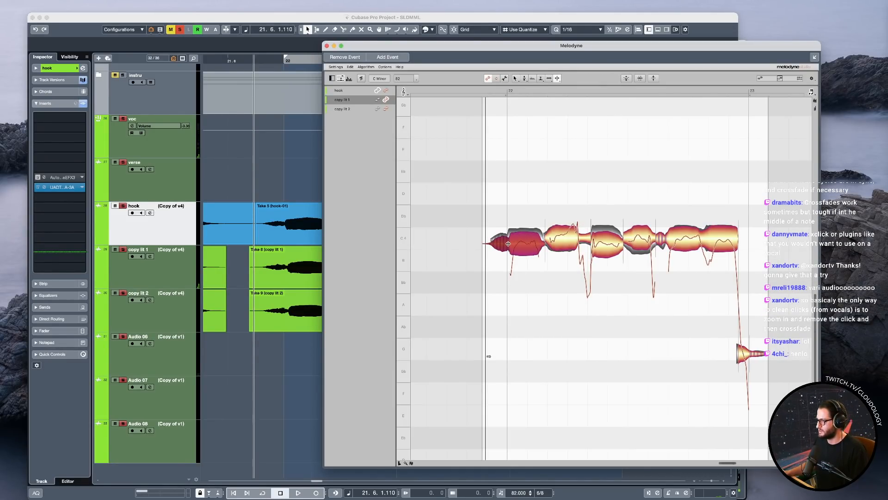
{"action": "double_click", "coordinate": [508, 243]}
{"action": "left_click_drag", "start_coordinate": [528, 246], "coordinate": [542, 232]}
{"action": "scroll", "coordinate": [548, 260], "scroll_direction": "up", "scroll_amount": 3}
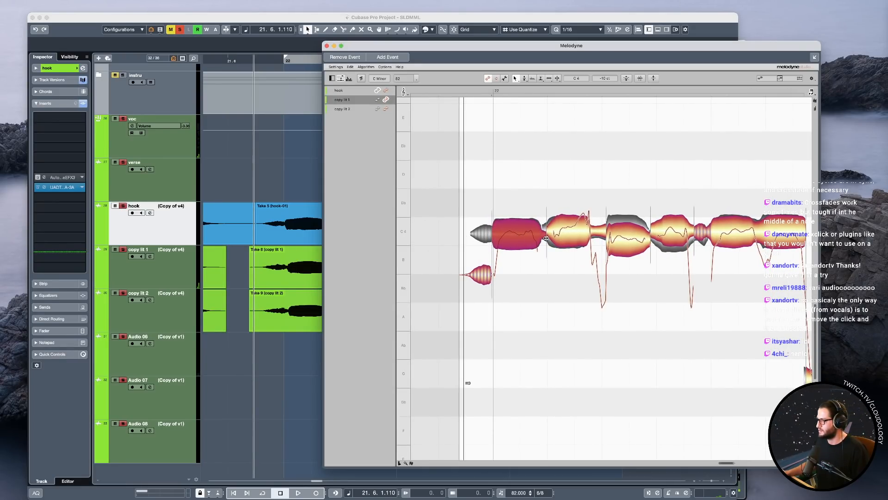
Try to shift the boundary between the first and second copy lit 1 notes slightly earlier.
{"action": "left_click", "coordinate": [548, 239]}
{"action": "left_click_drag", "start_coordinate": [546, 244], "coordinate": [540, 243]}
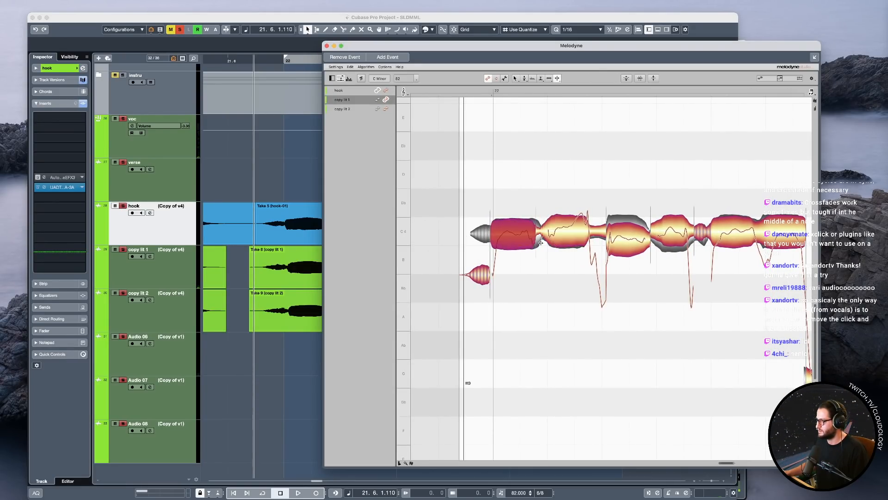
{"action": "left_click", "coordinate": [547, 233]}
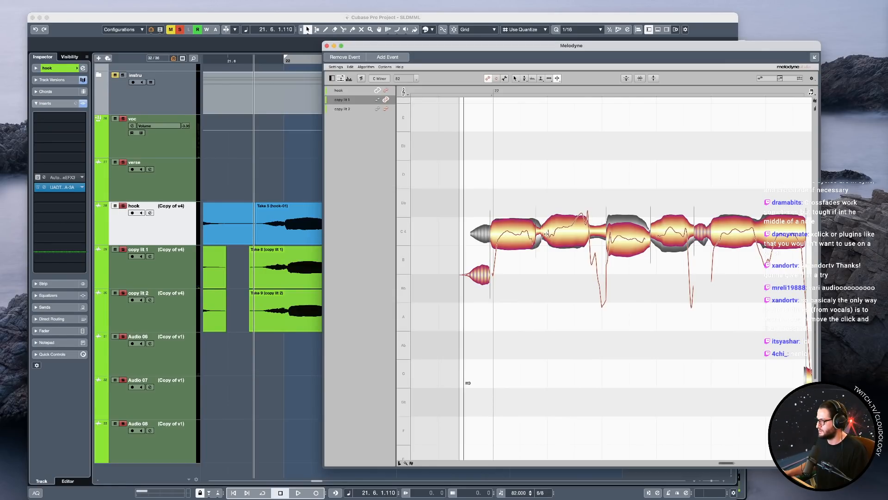
{"action": "left_click_drag", "start_coordinate": [545, 239], "coordinate": [548, 232]}
{"action": "key", "text": "F1"}
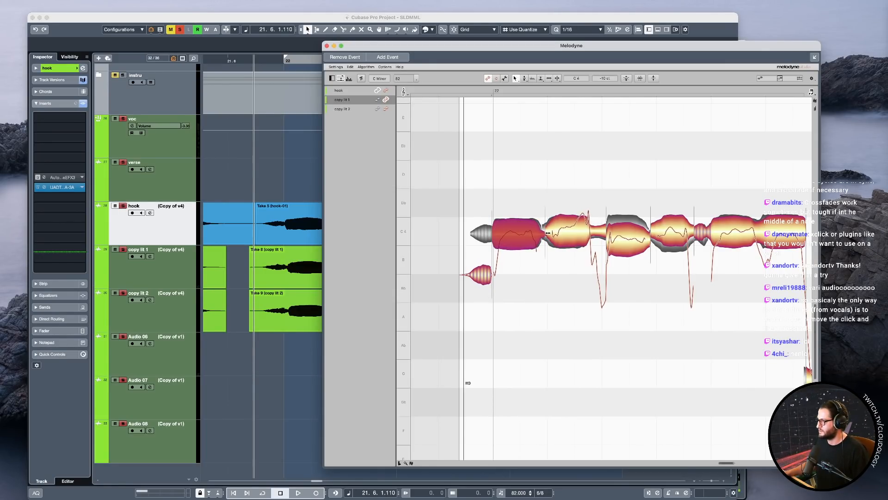
Nudge the transition between the first and second copy lit 1 notes to match the hook, trying the Time Handle Tool.
{"action": "left_click", "coordinate": [549, 234]}
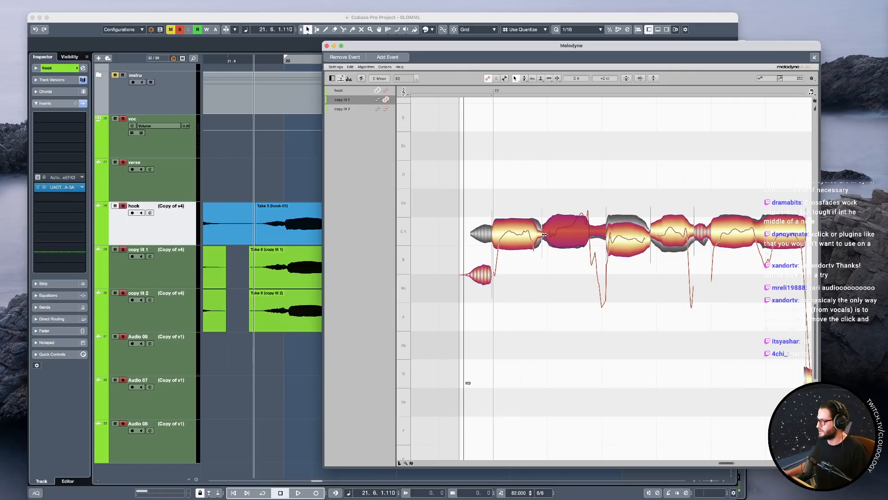
{"action": "right_click", "coordinate": [558, 237]}
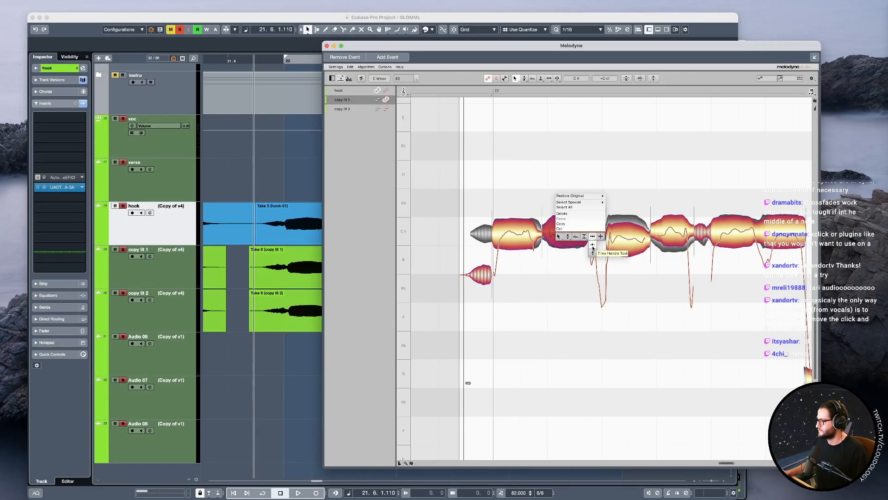
{"action": "left_click", "coordinate": [592, 248]}
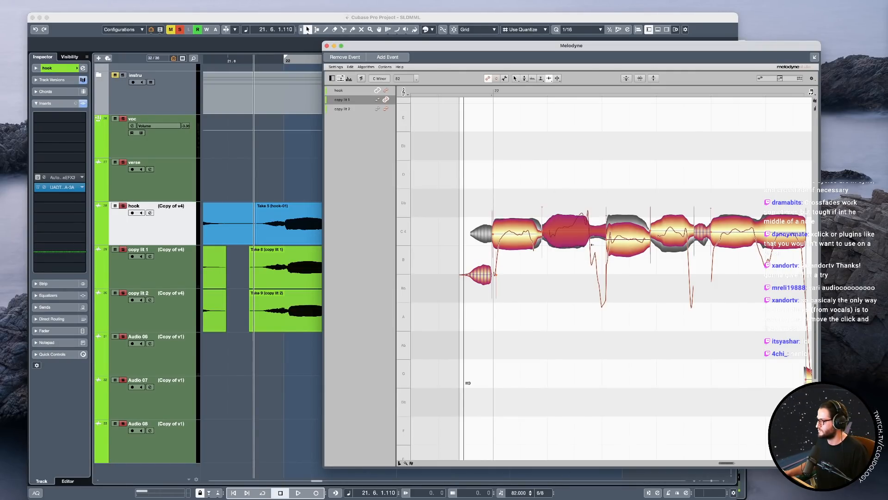
{"action": "left_click", "coordinate": [533, 234]}
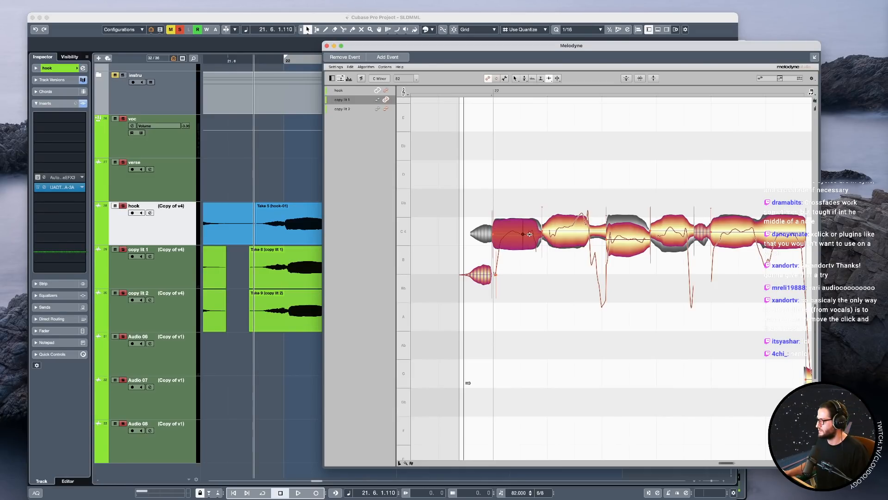
{"action": "left_click", "coordinate": [536, 236]}
{"action": "left_click_drag", "start_coordinate": [538, 234], "coordinate": [540, 235]}
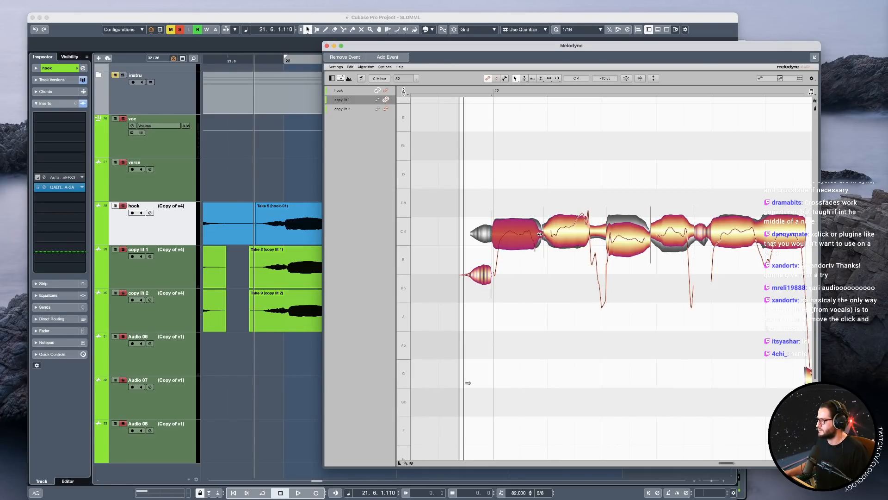
Mute the copy lit 2 track and play the copy lit 1 phrase against the hook.
{"action": "key", "text": "space"}
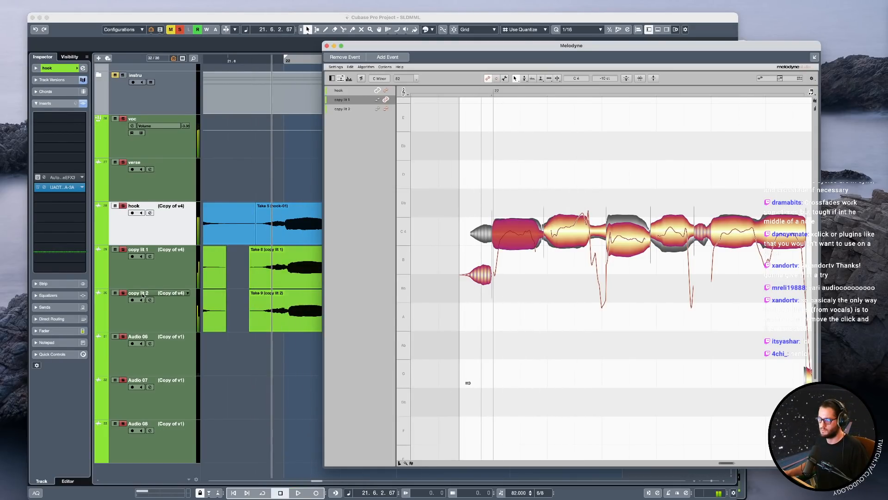
{"action": "left_click", "coordinate": [116, 293]}
{"action": "double_click", "coordinate": [340, 262]}
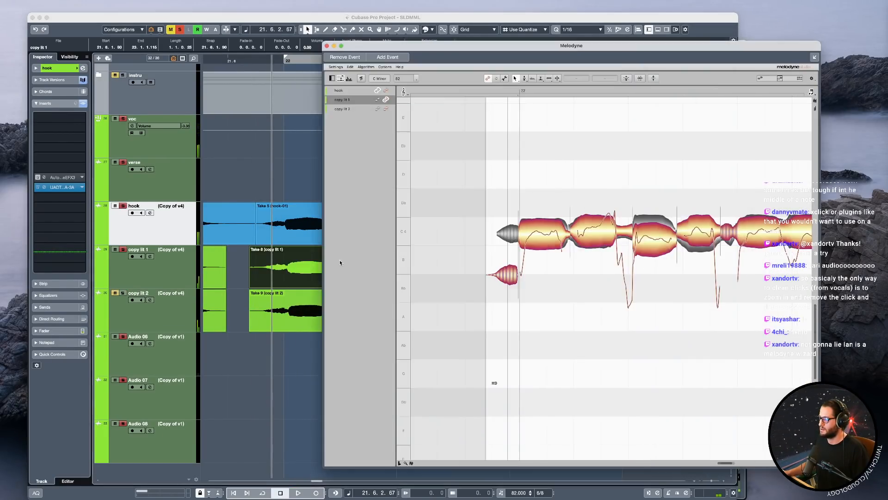
{"action": "key", "text": "space"}
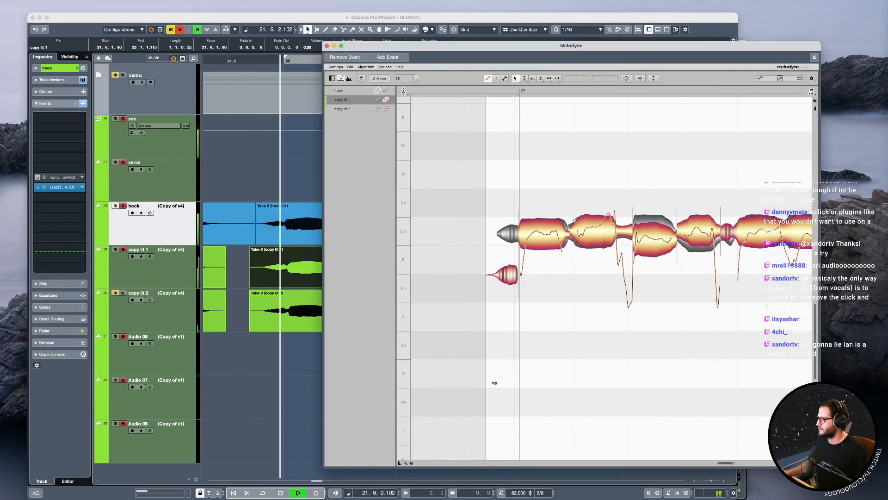
{"action": "key", "text": "space"}
Try reducing the pitch modulation of copy lit 1's second note to 27%.
{"action": "right_click", "coordinate": [593, 235]}
{"action": "left_click", "coordinate": [604, 240]}
{"action": "left_click_drag", "start_coordinate": [606, 228], "coordinate": [616, 240]}
{"action": "key", "text": "space"}
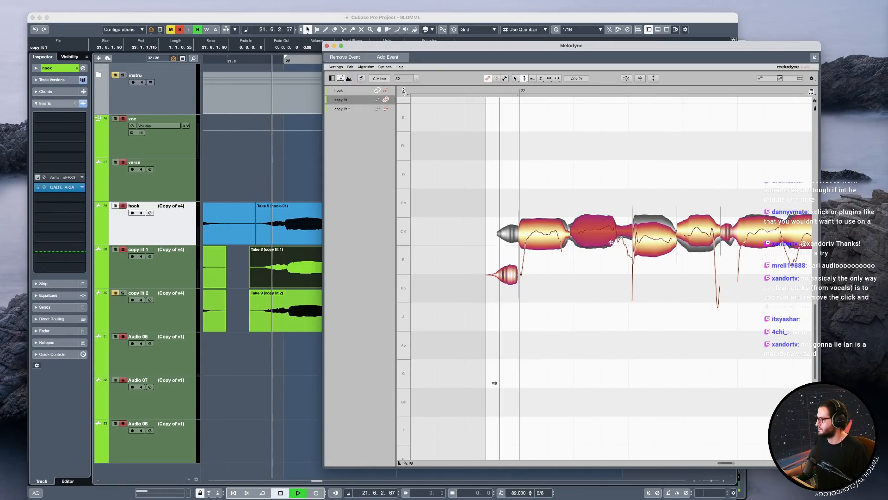
Raise copy lit 1's third note to C4 and split the second note to level its later part at C4.
{"action": "left_click", "coordinate": [651, 241]}
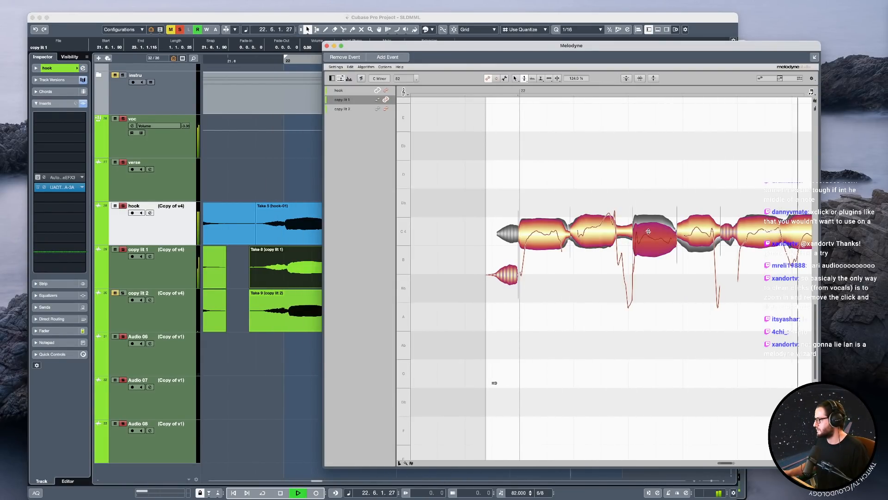
{"action": "key", "text": "space"}
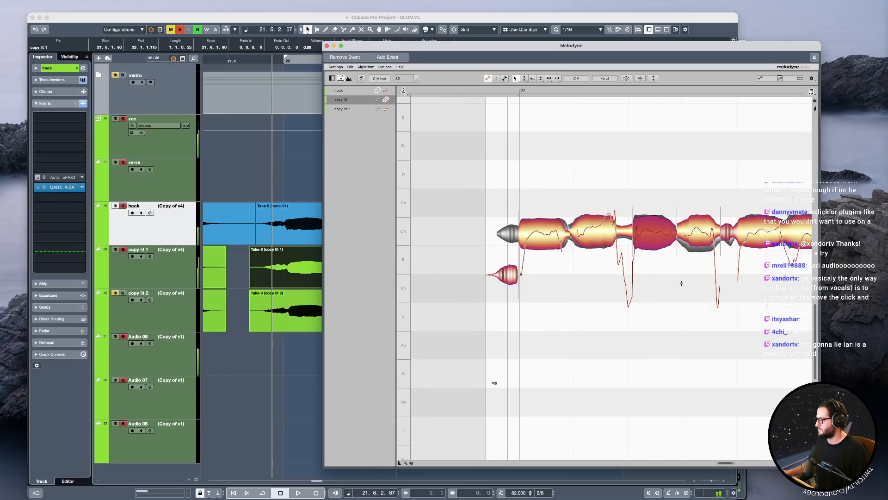
{"action": "double_click", "coordinate": [531, 224]}
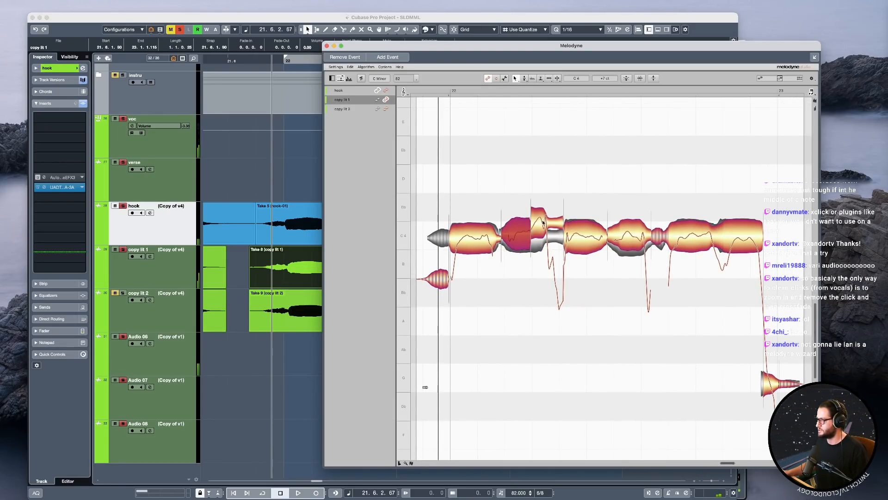
{"action": "left_click_drag", "start_coordinate": [545, 223], "coordinate": [546, 235]}
Split the tail off copy lit 1's second note and play the phrase from just before bar 22.
{"action": "key", "text": "F6"}
{"action": "double_click", "coordinate": [548, 237]}
{"action": "key", "text": "F5"}
{"action": "left_click", "coordinate": [451, 238]}
{"action": "key", "text": "space"}
{"action": "scroll", "coordinate": [484, 264], "scroll_direction": "left", "scroll_amount": 3}
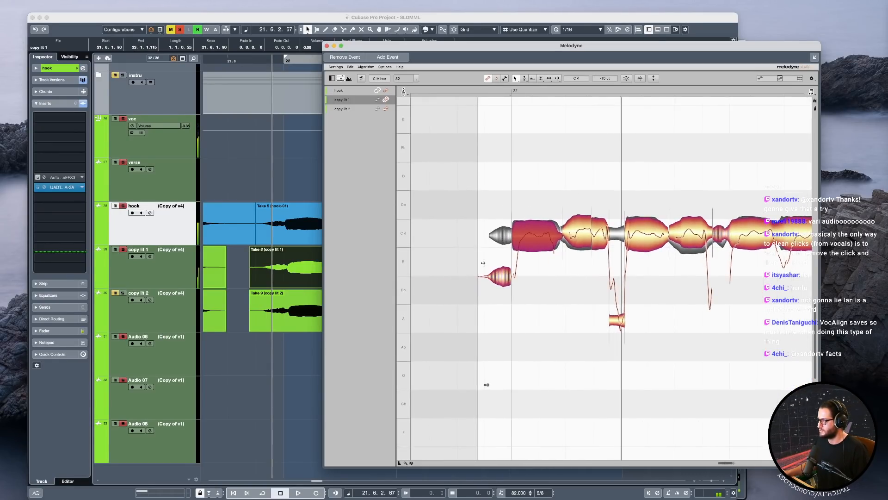
{"action": "left_click", "coordinate": [487, 276]}
{"action": "key", "text": "space"}
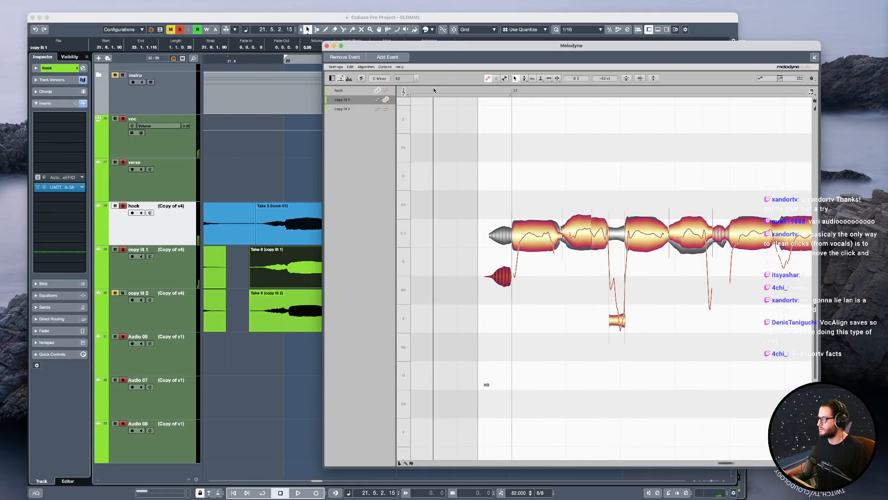
Split copy lit 1's long final C4 note into three pieces, isolating the short pitch dip in its second half.
{"action": "key", "text": "space"}
{"action": "left_click", "coordinate": [663, 240]}
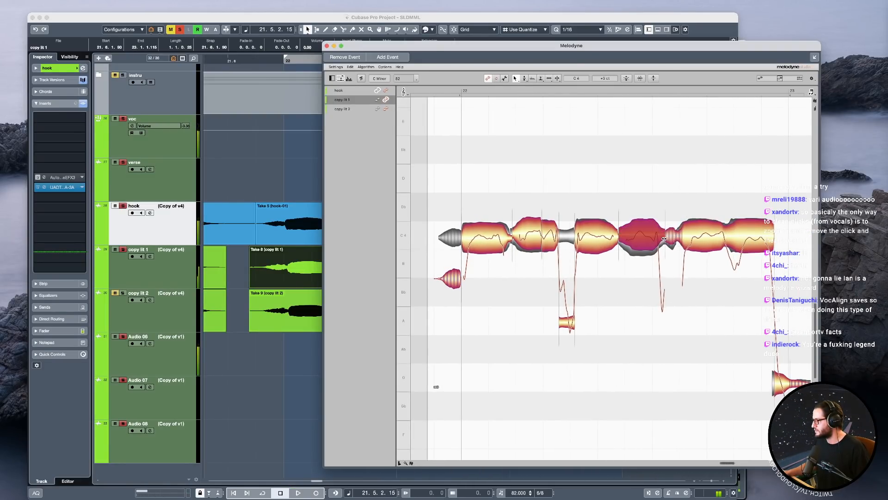
{"action": "left_click", "coordinate": [722, 237]}
{"action": "key", "text": "F6"}
{"action": "double_click", "coordinate": [738, 241]}
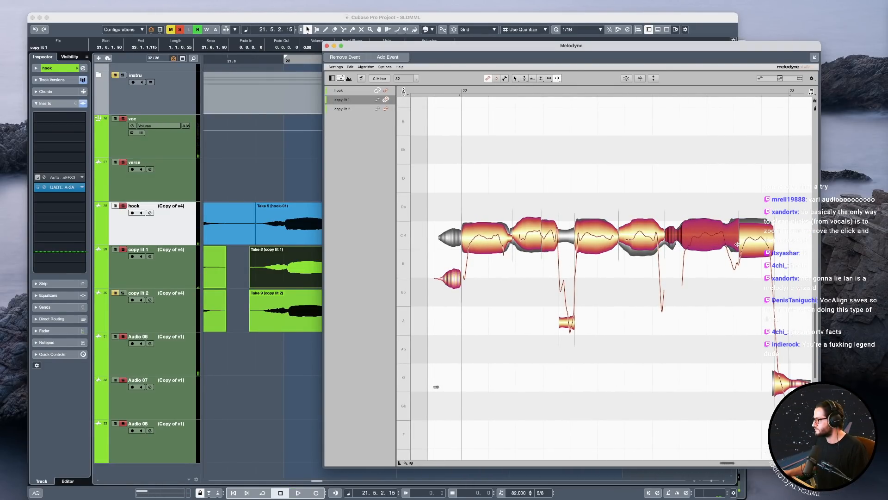
{"action": "double_click", "coordinate": [726, 240]}
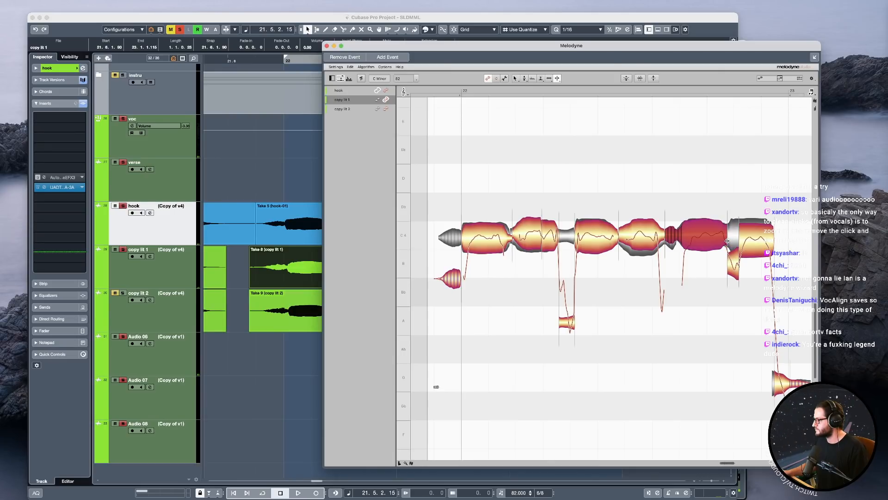
Isolate the same short pitch dip in the hook's final note, and play the phrase with copy lit 1 active for editing.
{"action": "left_click", "coordinate": [386, 91]}
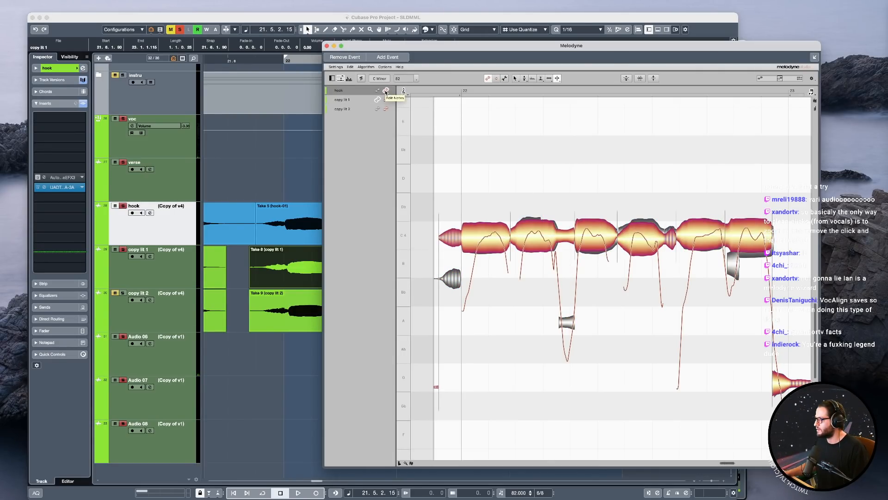
{"action": "double_click", "coordinate": [740, 238]}
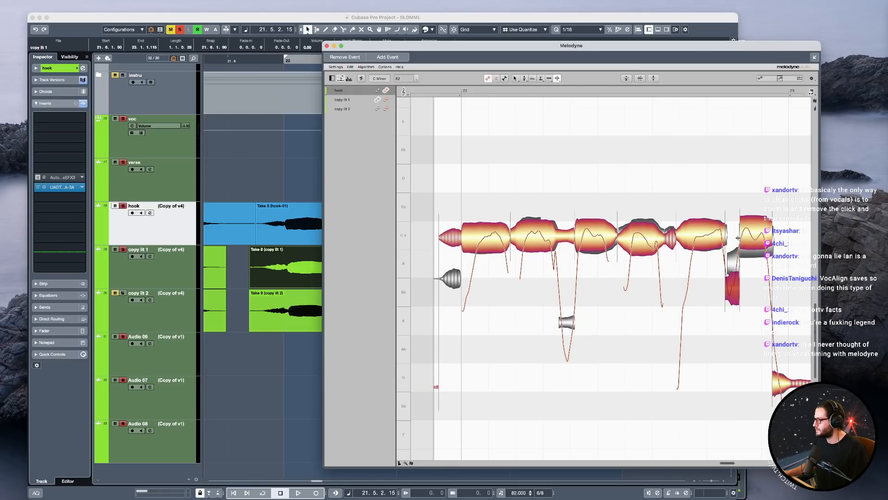
{"action": "left_click", "coordinate": [386, 100]}
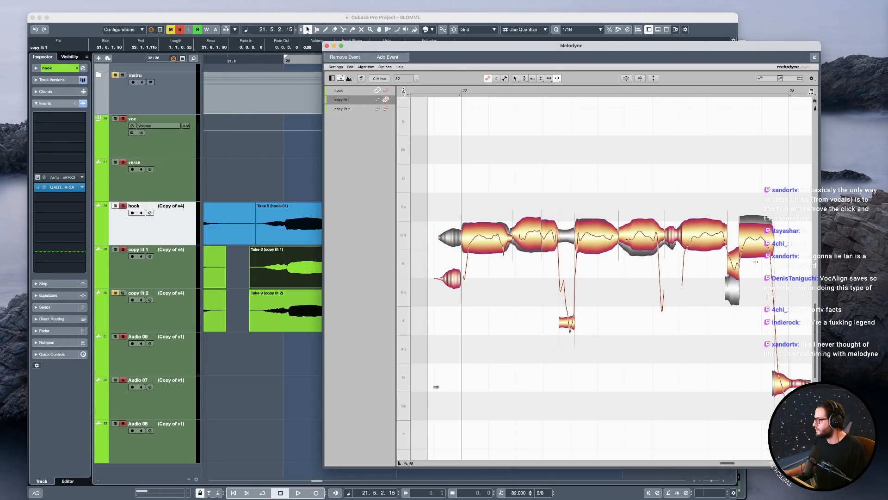
{"action": "key", "text": "F1"}
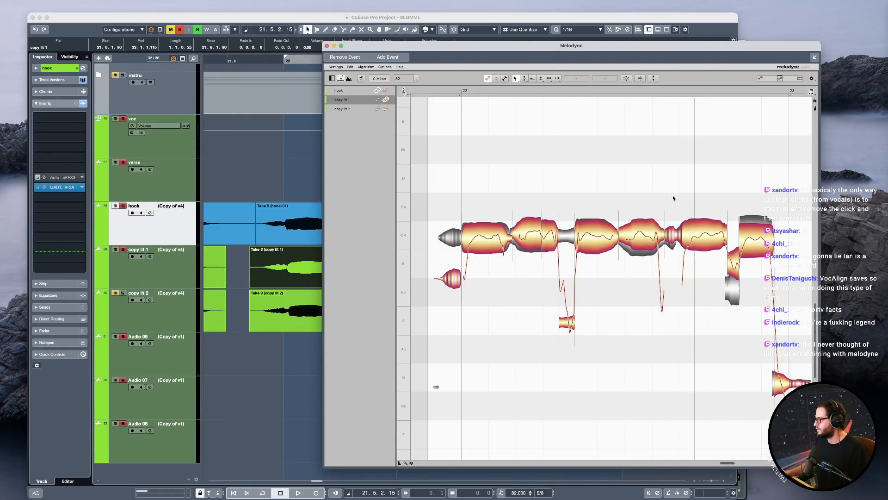
{"action": "key", "text": "space"}
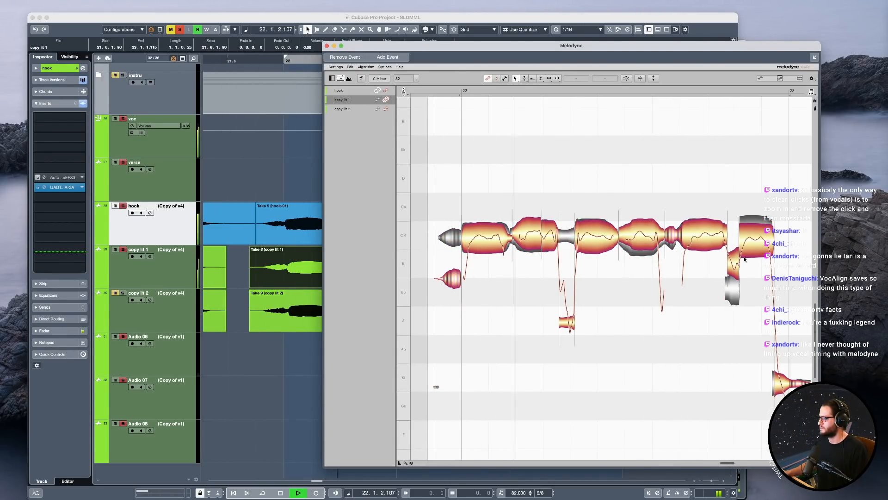
Split the short low onset off the start of copy lit 1's fifth note and play the phrase.
{"action": "key", "text": "space"}
{"action": "key", "text": "F6"}
{"action": "double_click", "coordinate": [689, 239]}
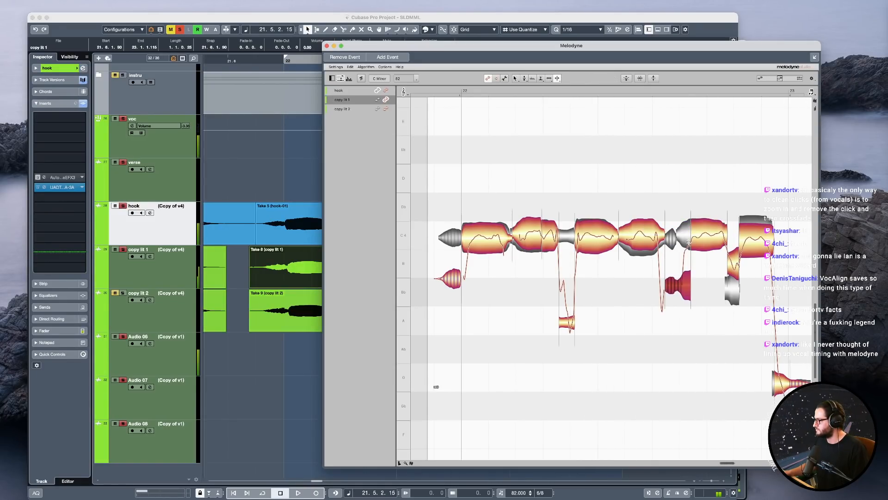
{"action": "double_click", "coordinate": [680, 282]}
{"action": "key", "text": "F1"}
{"action": "left_click_drag", "start_coordinate": [687, 253], "coordinate": [687, 290]}
{"action": "key", "text": "space"}
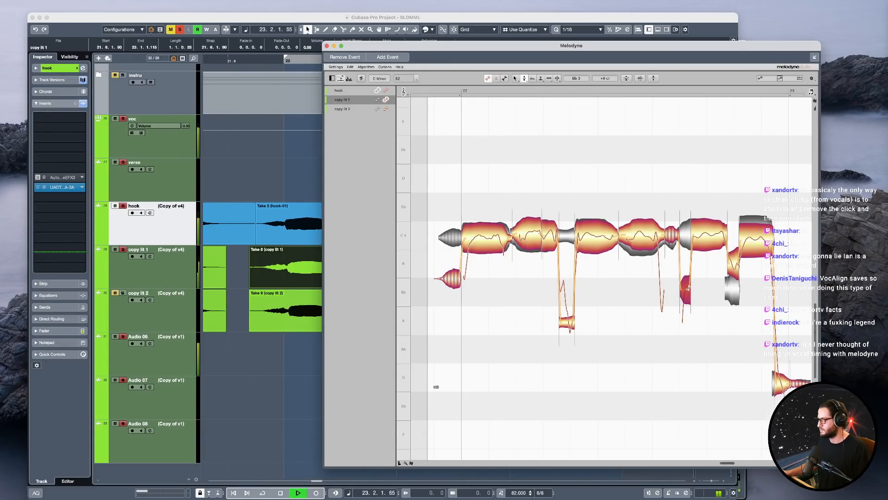
Lower copy lit 1's isolated dip to Bb3 alongside the hook's and raise its final note to C4.
{"action": "left_click", "coordinate": [732, 286]}
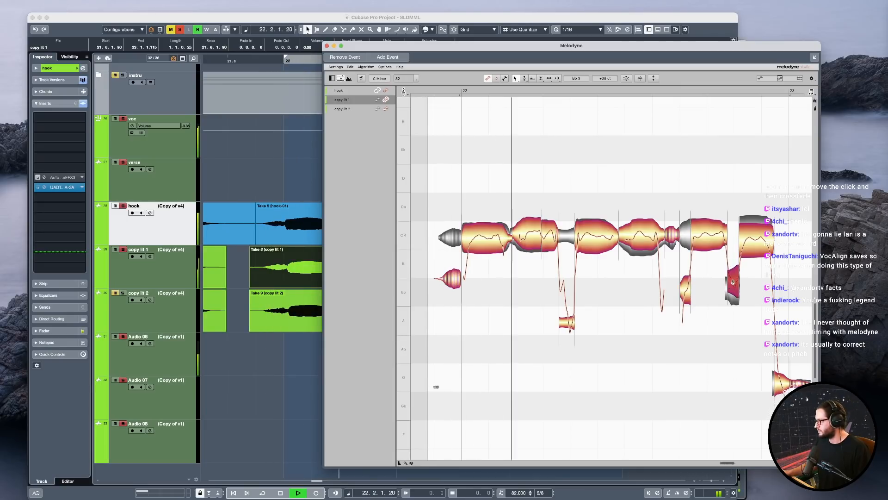
{"action": "left_click", "coordinate": [760, 238]}
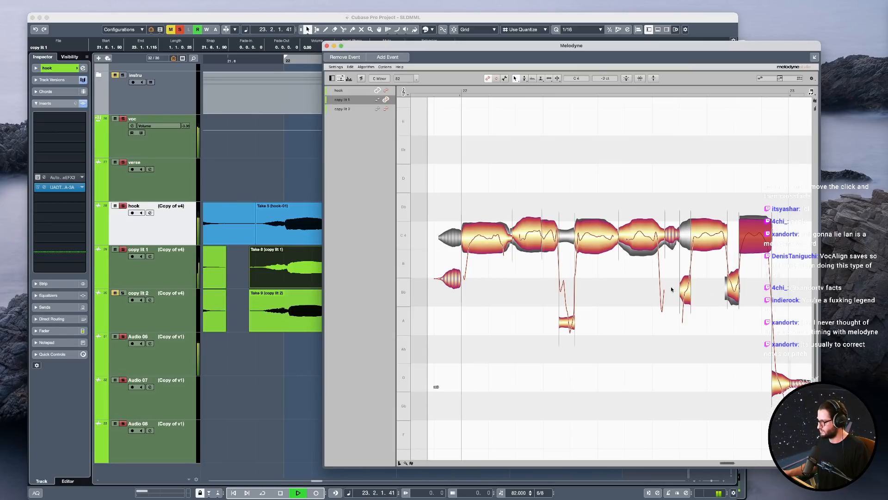
{"action": "key", "text": "space"}
Select the copy lit 2 track and open its bar 22 event in Melodyne.
{"action": "left_click", "coordinate": [128, 306]}
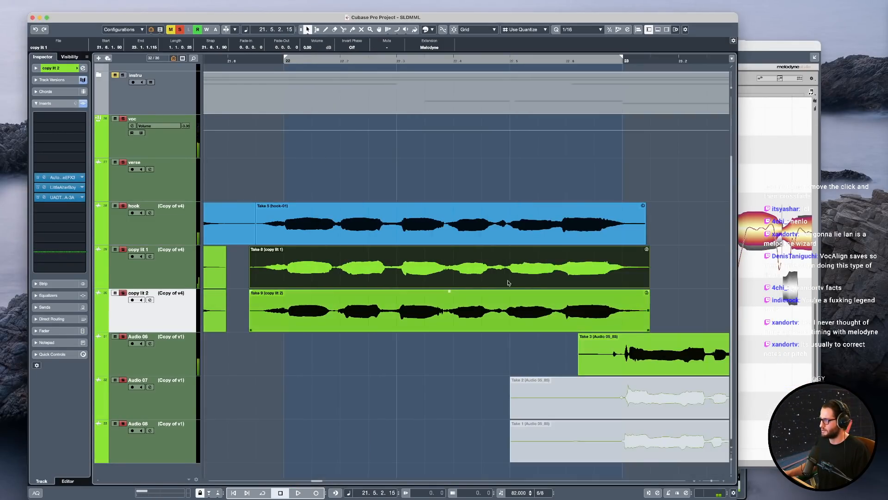
{"action": "left_click", "coordinate": [413, 317]}
{"action": "double_click", "coordinate": [412, 317]}
{"action": "left_click_drag", "start_coordinate": [648, 346], "coordinate": [491, 289]}
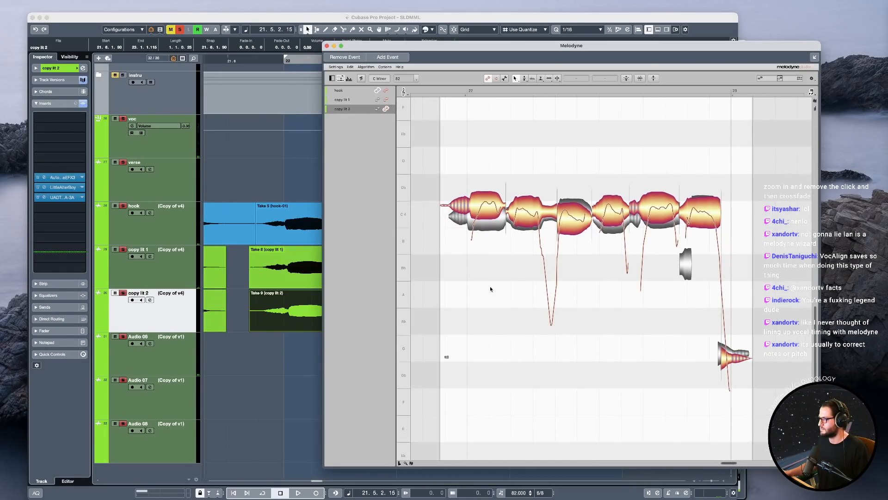
Split the opening breath from copy lit 2's first note, lower the breath to B3, and move the split to bar 22's start.
{"action": "double_click", "coordinate": [479, 208]}
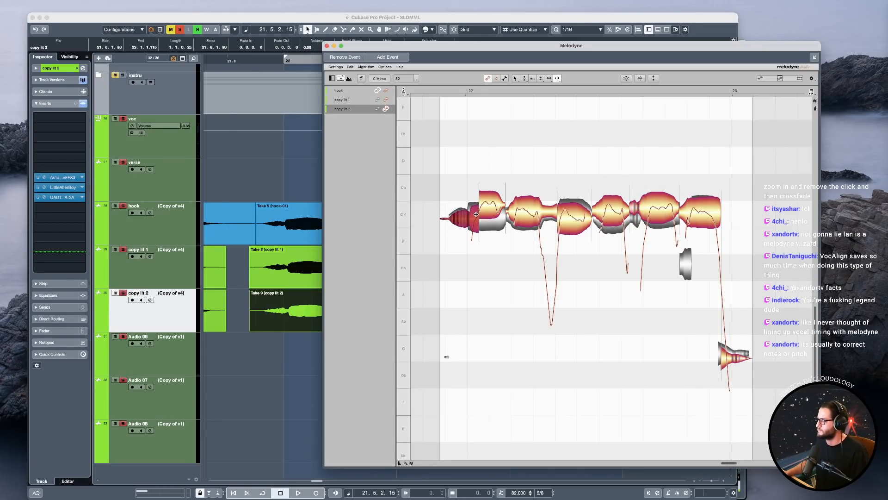
{"action": "double_click", "coordinate": [469, 226]}
{"action": "left_click_drag", "start_coordinate": [494, 252], "coordinate": [473, 202]}
{"action": "key", "text": "super+z"}
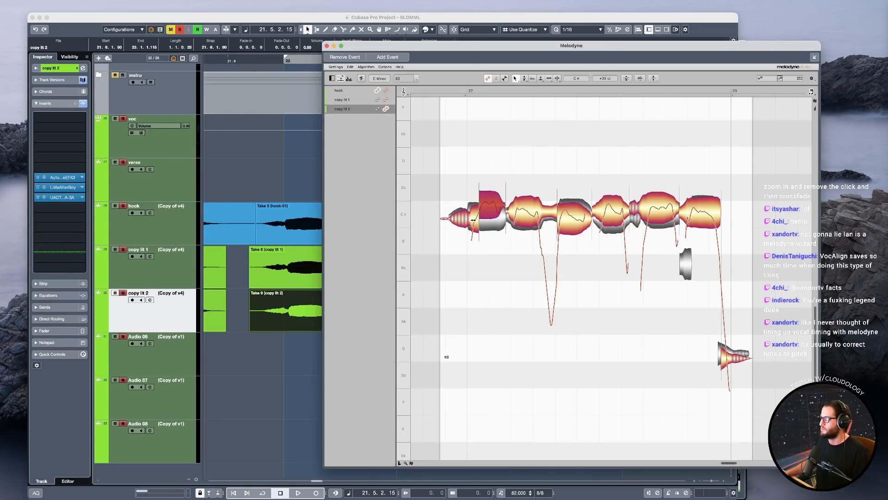
{"action": "left_click_drag", "start_coordinate": [479, 189], "coordinate": [474, 191]}
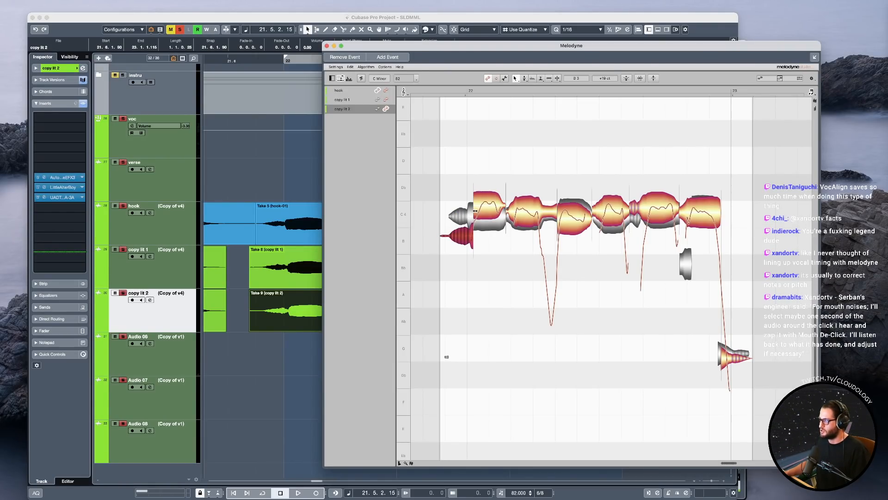
{"action": "left_click_drag", "start_coordinate": [475, 210], "coordinate": [471, 211]}
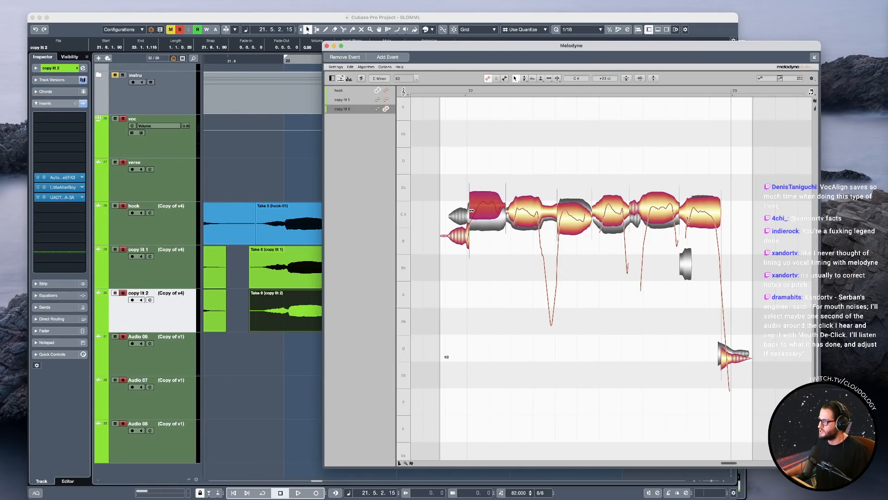
{"action": "left_click", "coordinate": [444, 237]}
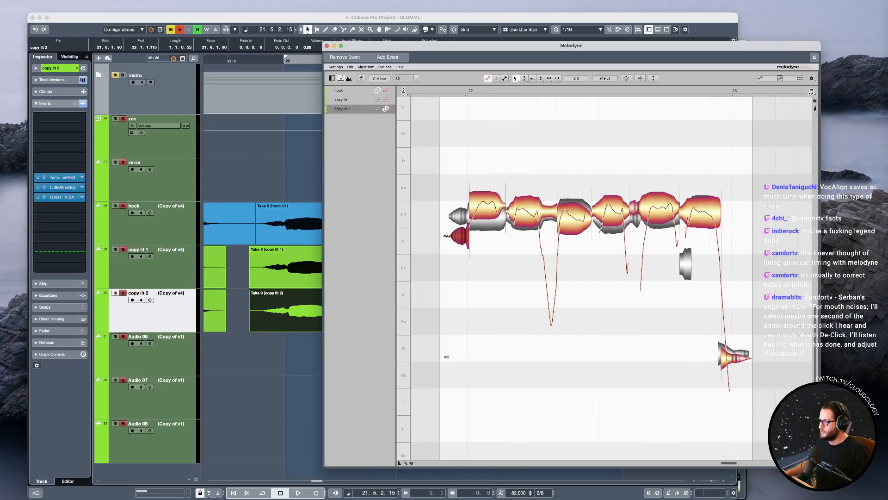
Snap copy lit 2's first note to C4 and pull its end slightly earlier.
{"action": "left_click", "coordinate": [488, 208]}
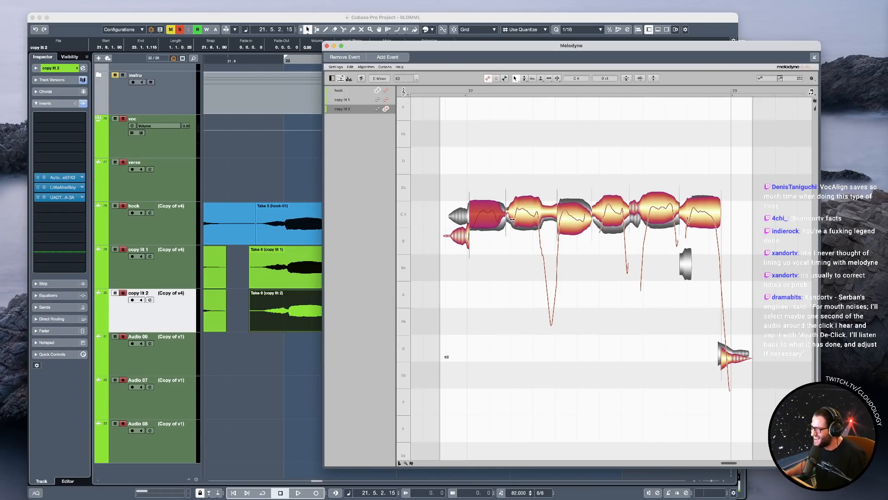
{"action": "left_click_drag", "start_coordinate": [504, 215], "coordinate": [504, 215]}
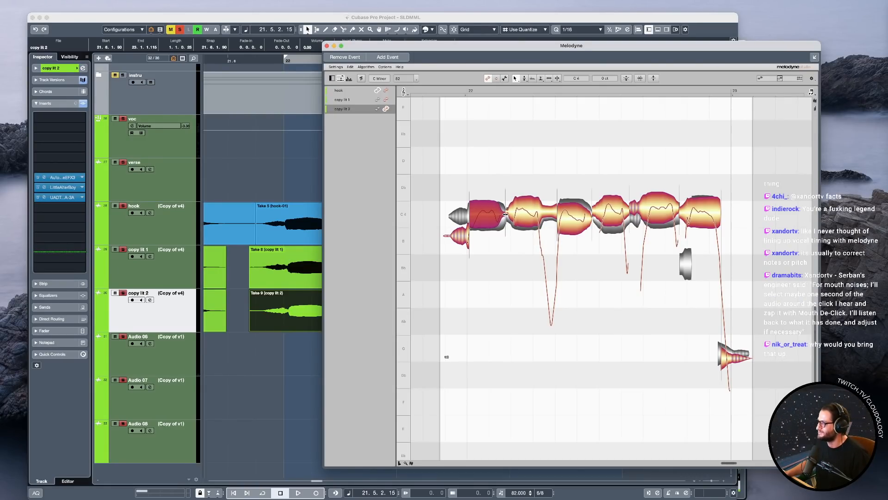
{"action": "double_click", "coordinate": [505, 197]}
{"action": "double_click", "coordinate": [499, 195]}
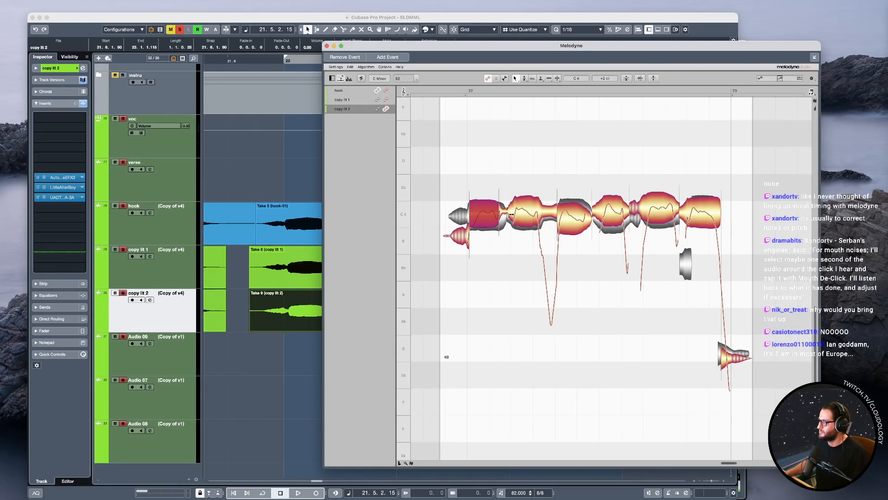
Split the short onset off copy lit 2's second note and fine-tune its boundary with the first note.
{"action": "key", "text": "F6"}
{"action": "left_click", "coordinate": [512, 214]}
{"action": "double_click", "coordinate": [512, 213]}
{"action": "key", "text": "F1"}
{"action": "left_click_drag", "start_coordinate": [500, 209], "coordinate": [502, 209]}
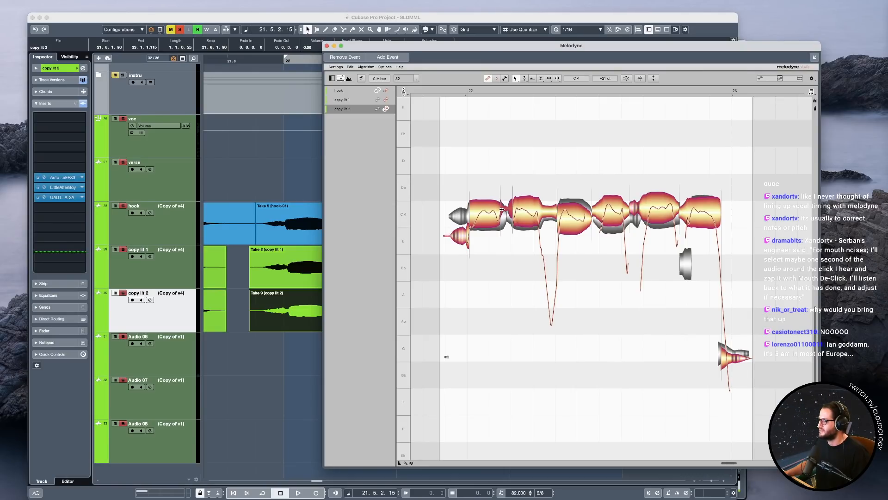
Play the copy lit 2 phrase and split the low tail off its second note.
{"action": "key", "text": "space"}
{"action": "key", "text": "space"}
{"action": "key", "text": "space"}
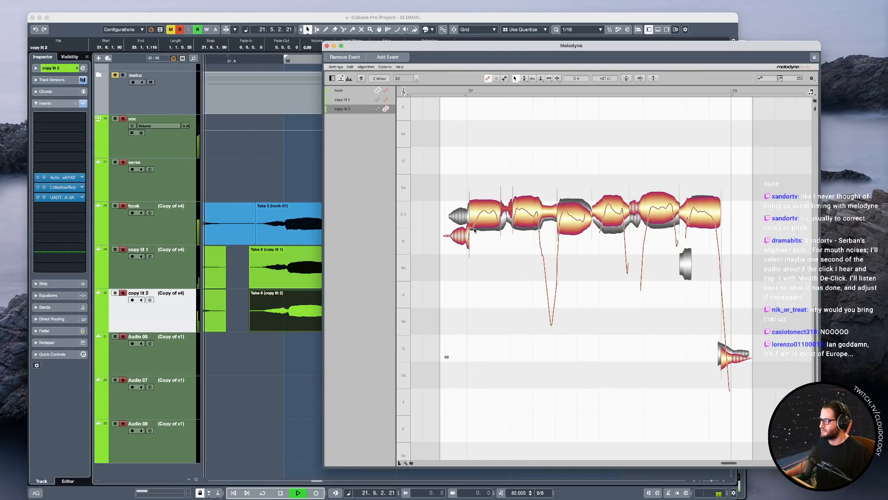
{"action": "left_click", "coordinate": [540, 215]}
{"action": "double_click", "coordinate": [540, 216]}
{"action": "key", "text": "space"}
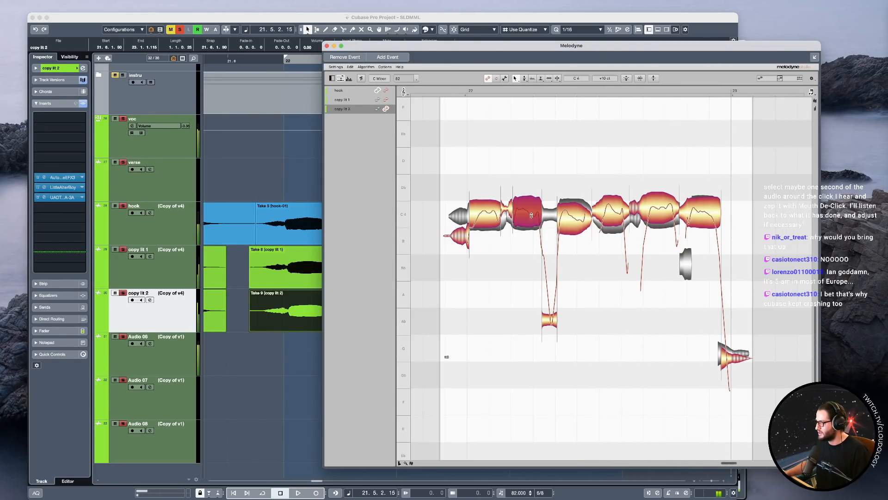
Split the short onset off copy lit 2's first note and snap its third and fourth notes to C4.
{"action": "left_click", "coordinate": [488, 216]}
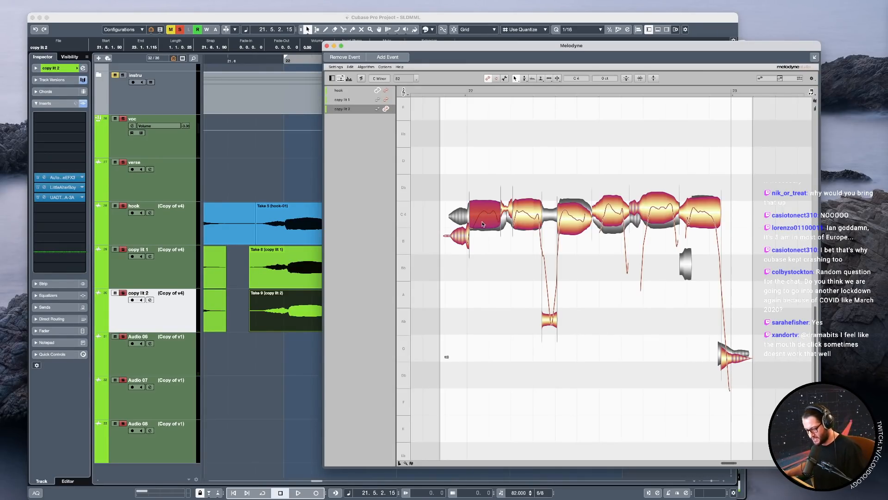
{"action": "double_click", "coordinate": [477, 220]}
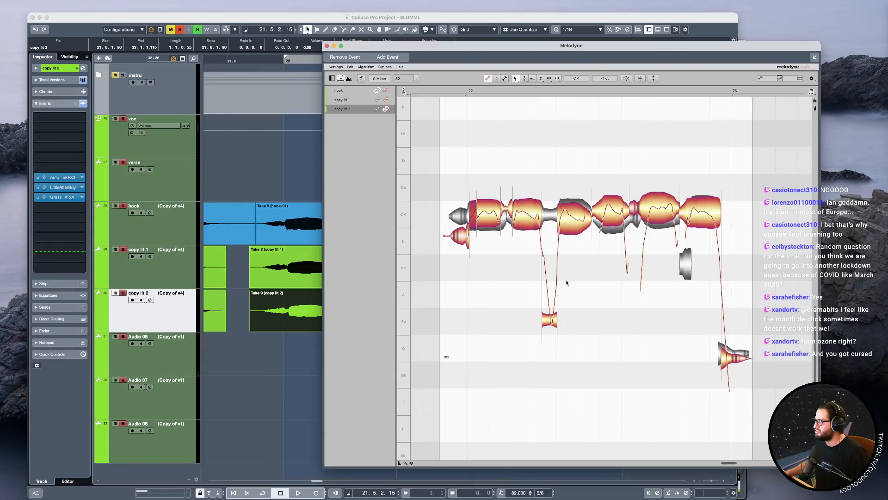
{"action": "left_click", "coordinate": [526, 213]}
{"action": "left_click", "coordinate": [574, 218]}
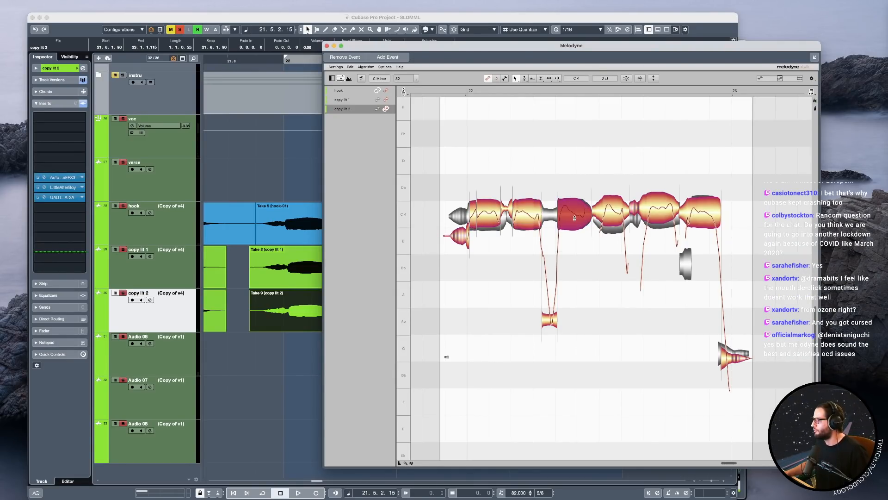
{"action": "left_click", "coordinate": [617, 215]}
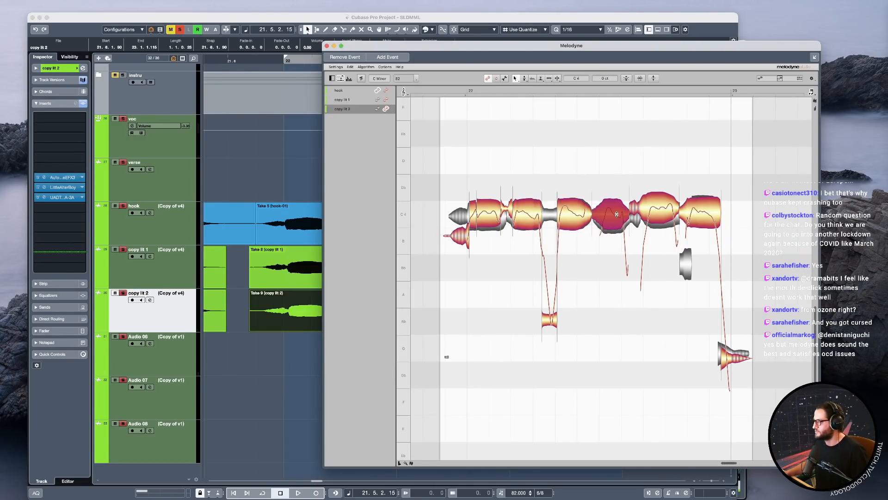
Play the phrase from just before bar 22 and snap copy lit 2's fifth note to C4.
{"action": "left_click", "coordinate": [431, 92]}
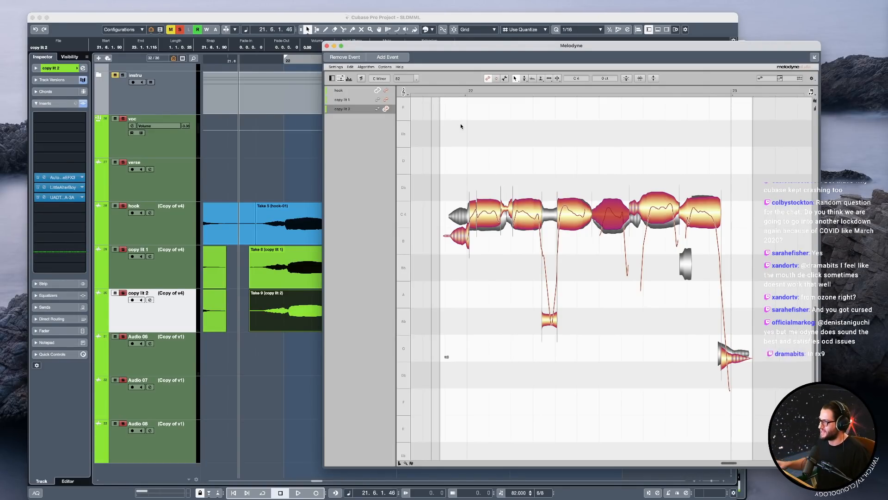
{"action": "key", "text": "space"}
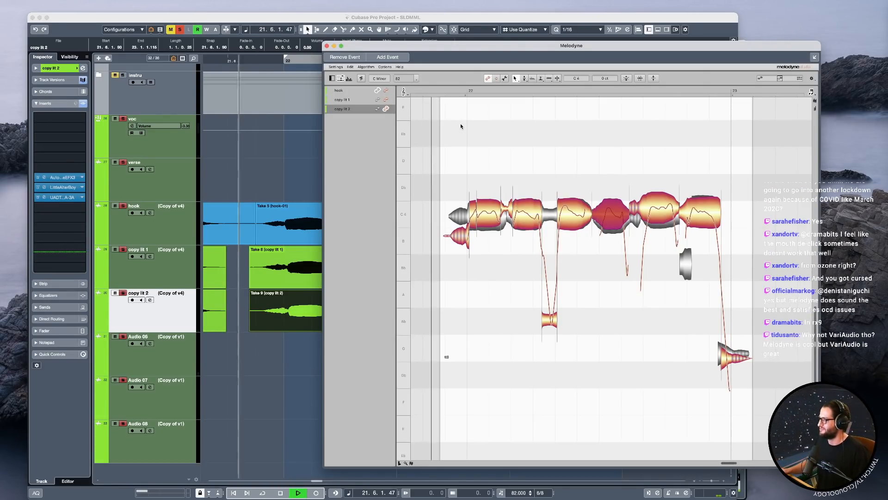
{"action": "left_click", "coordinate": [655, 214]}
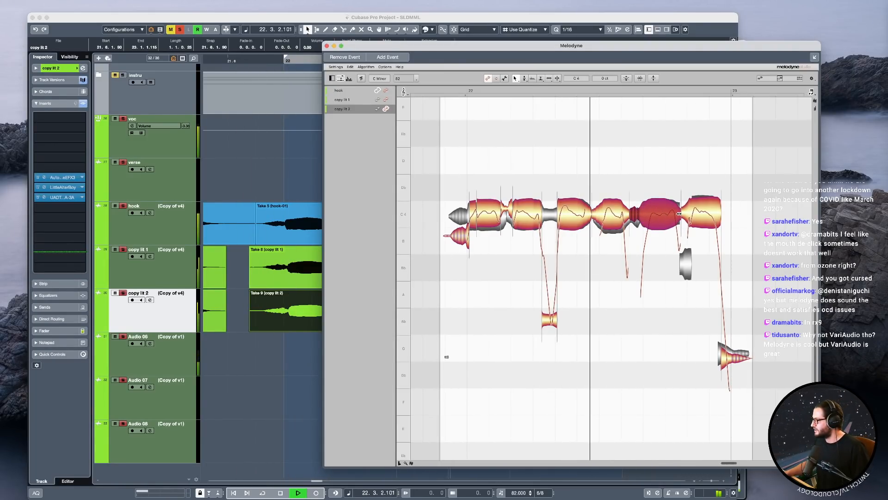
{"action": "key", "text": "space"}
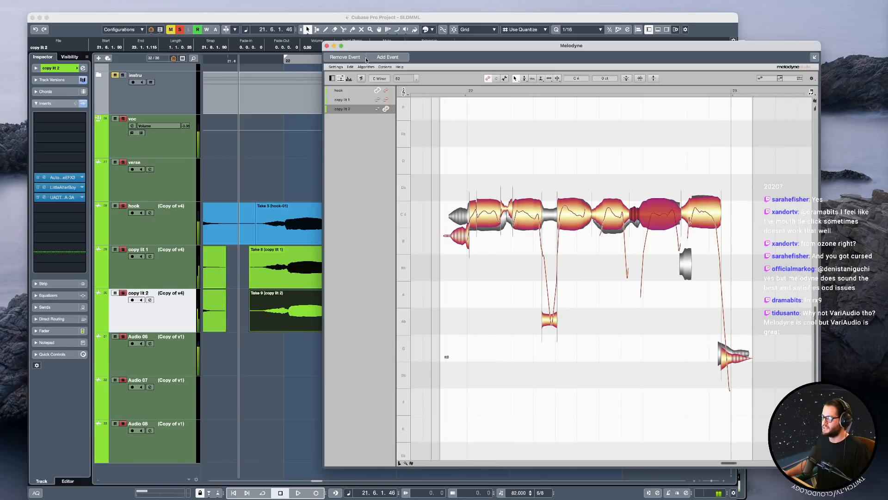
Close Melodyne and bounce the bar 22 hook, copy lit 1 and copy lit 2 events to new audio clips.
{"action": "left_click", "coordinate": [328, 46]}
{"action": "scroll", "coordinate": [561, 279], "scroll_direction": "down", "scroll_amount": 3}
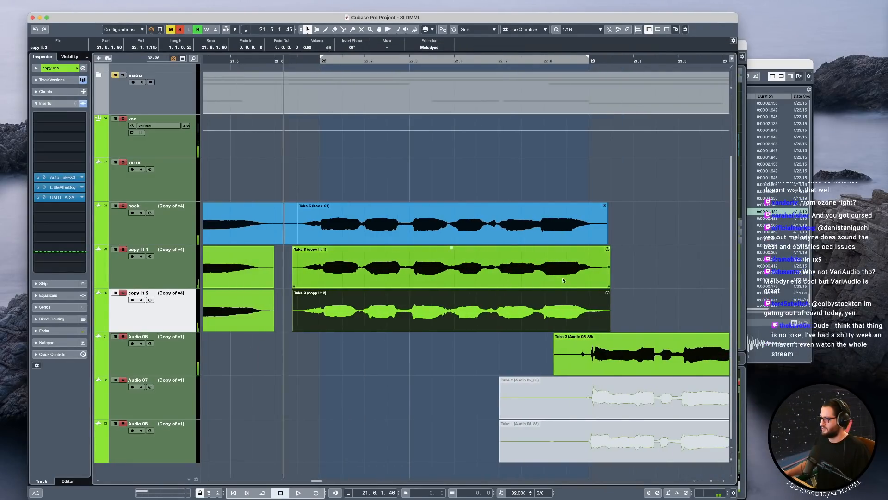
{"action": "left_click_drag", "start_coordinate": [622, 298], "coordinate": [522, 212]}
{"action": "key", "text": "super+b"}
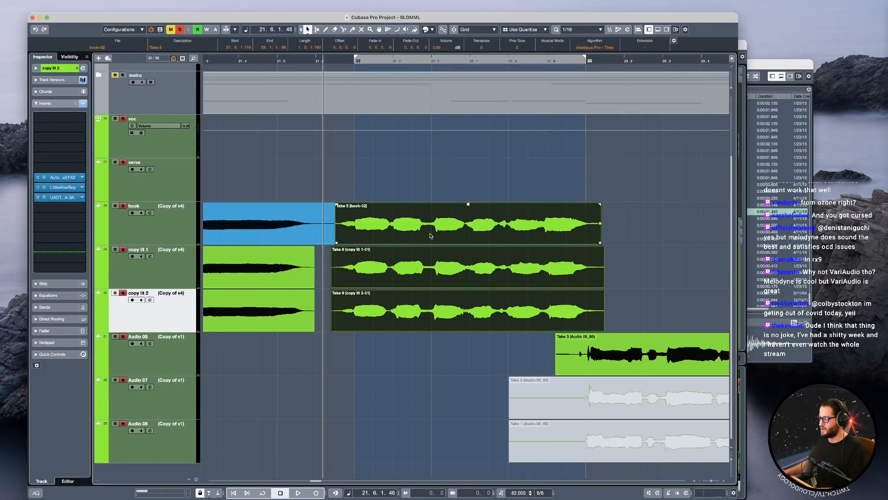
Delete the bounced hook event at bar 22 and extend the preceding hook event across the gap to just past bar 23.
{"action": "left_click", "coordinate": [430, 236]}
{"action": "key", "text": "Delete"}
{"action": "left_click_drag", "start_coordinate": [334, 242], "coordinate": [601, 242]}
Colour the bounced bar 22 events on copy lit 1 and copy lit 2 blue.
{"action": "left_click_drag", "start_coordinate": [662, 304], "coordinate": [574, 270]}
{"action": "key", "text": "g"}
{"action": "key", "text": "g"}
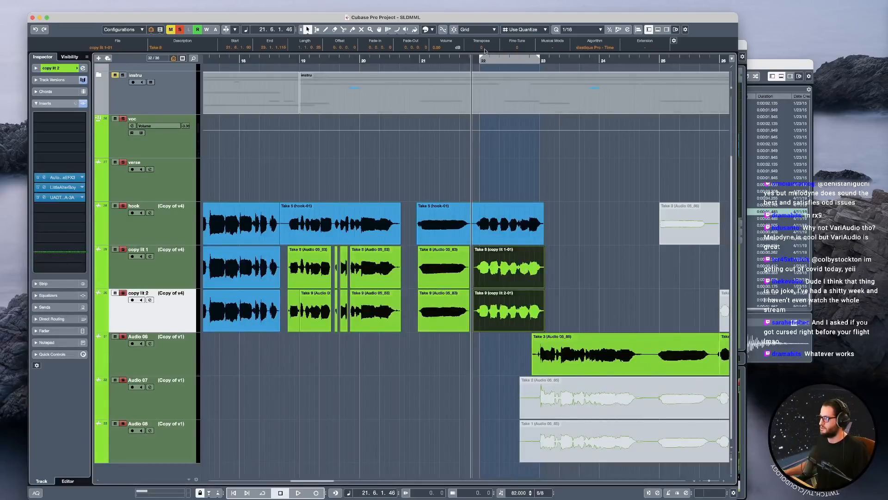
{"action": "left_click", "coordinate": [433, 29]}
{"action": "left_click", "coordinate": [441, 61]}
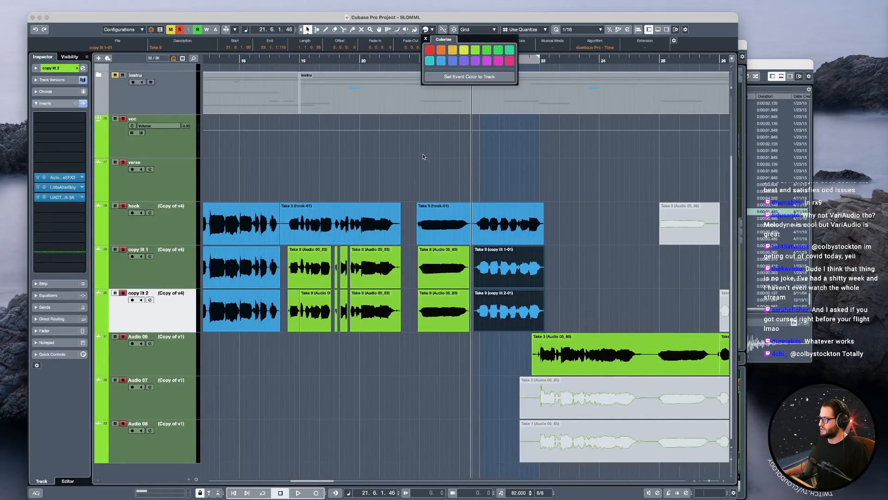
Take the voc group out of solo and play bar 22 with the full mix.
{"action": "left_click", "coordinate": [410, 153]}
{"action": "key", "text": "space"}
{"action": "left_click", "coordinate": [122, 119]}
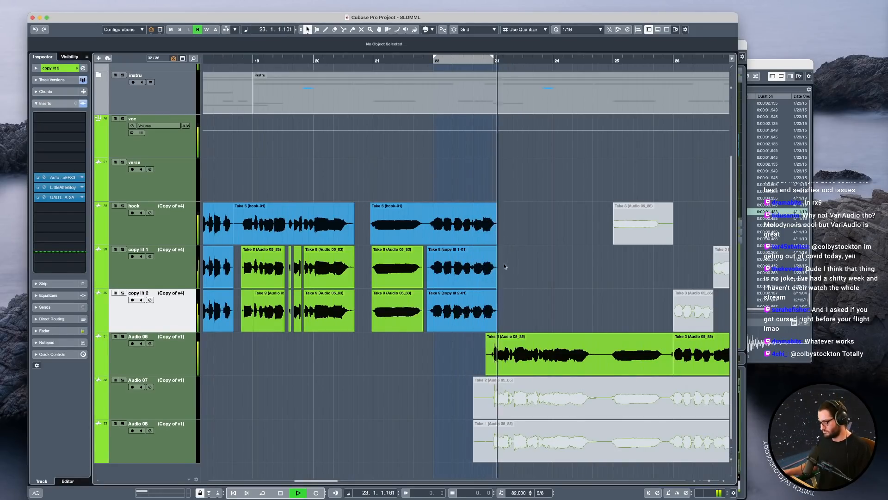
{"action": "key", "text": "space"}
Play bar 22 from its second beat and split the hook, copy lit 1 and copy lit 2 events at 22.4 and 22.5.
{"action": "left_click", "coordinate": [444, 180]}
{"action": "scroll", "coordinate": [491, 244], "scroll_direction": "up", "scroll_amount": 5}
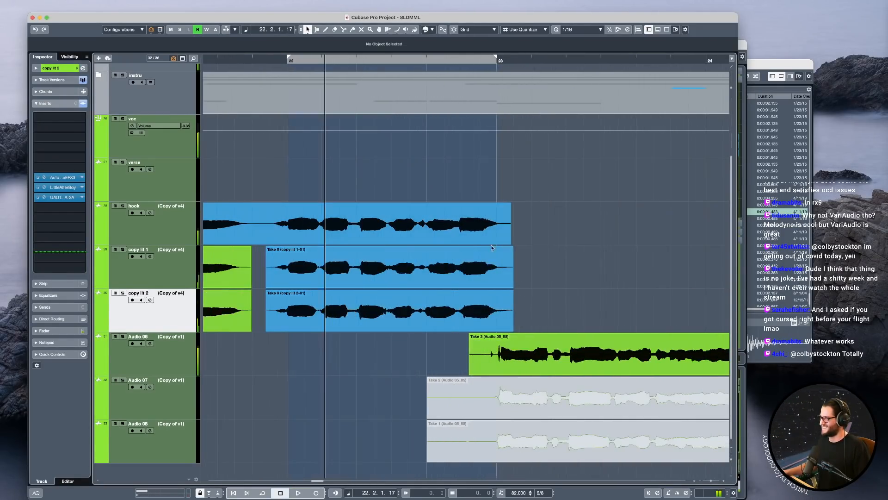
{"action": "scroll", "coordinate": [491, 244], "scroll_direction": "up", "scroll_amount": 2}
{"action": "left_click", "coordinate": [355, 239]}
{"action": "key", "text": "space"}
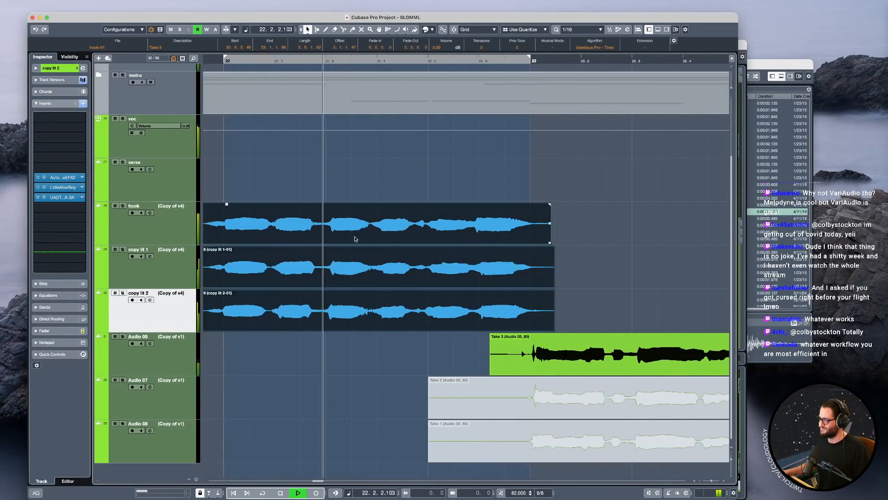
{"action": "key", "text": "space"}
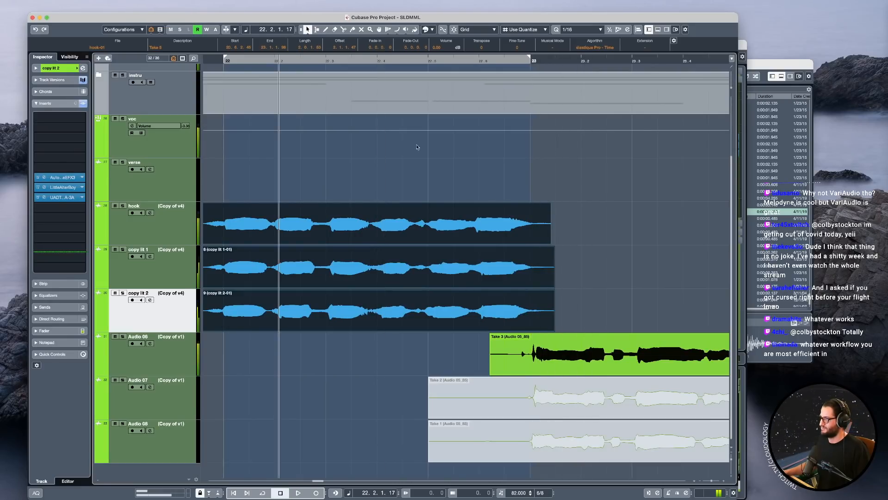
{"action": "key", "text": "space"}
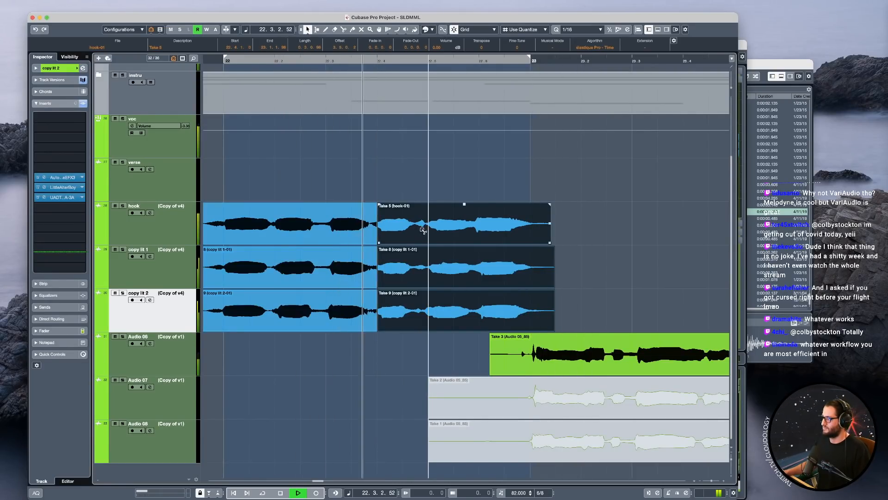
{"action": "key", "text": "space"}
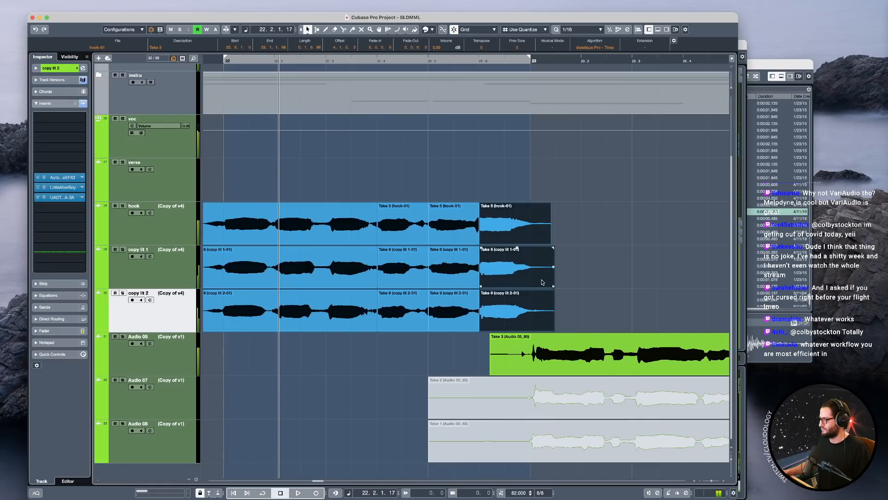
Undo the split at 22.6 and try splitting the three events between 22.5 and 22.6 instead.
{"action": "key", "text": "super+z"}
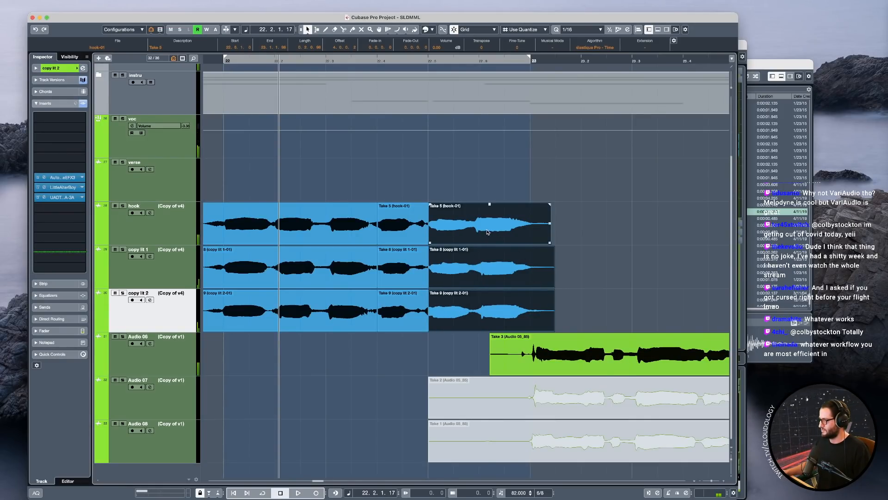
{"action": "scroll", "coordinate": [479, 233], "scroll_direction": "up", "scroll_amount": 2}
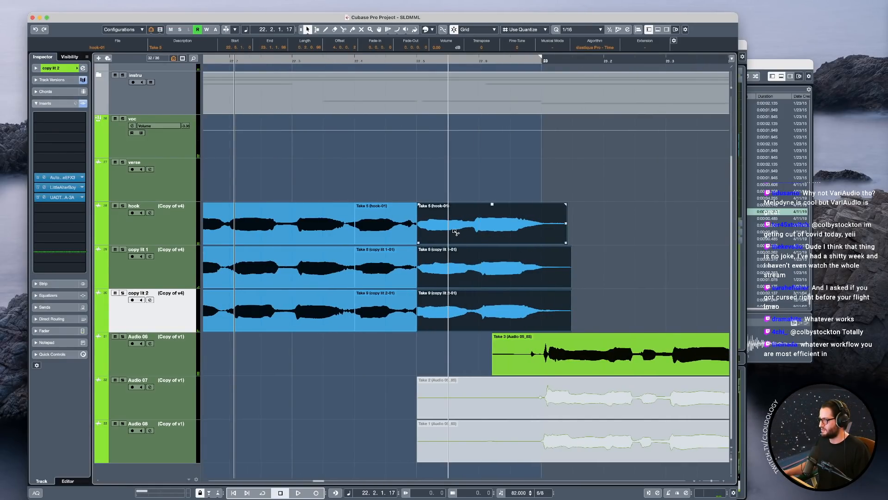
{"action": "left_click", "coordinate": [456, 232], "text": "alt"}
{"action": "key", "text": "super+z"}
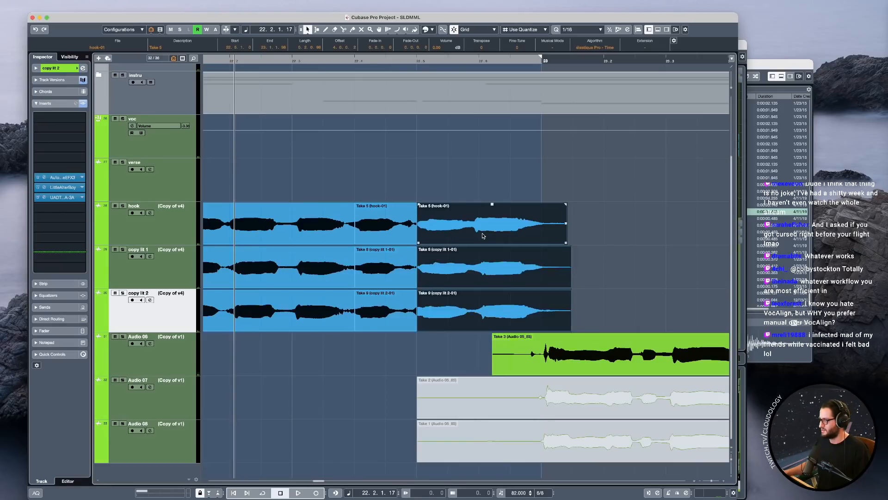
Try time-stretching the end of the last hook event to about the end of the copy lit events and play it.
{"action": "left_click", "coordinate": [565, 244]}
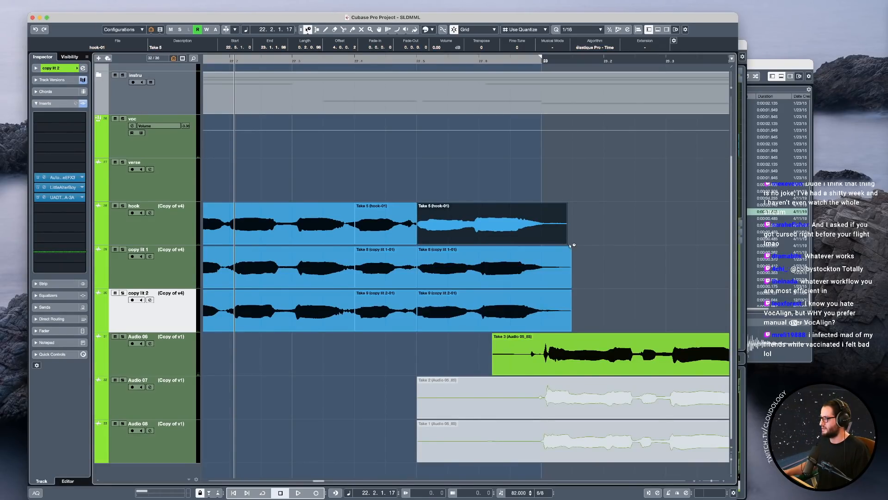
{"action": "left_click_drag", "start_coordinate": [566, 245], "coordinate": [574, 244]}
{"action": "left_click", "coordinate": [398, 192]}
{"action": "key", "text": "space"}
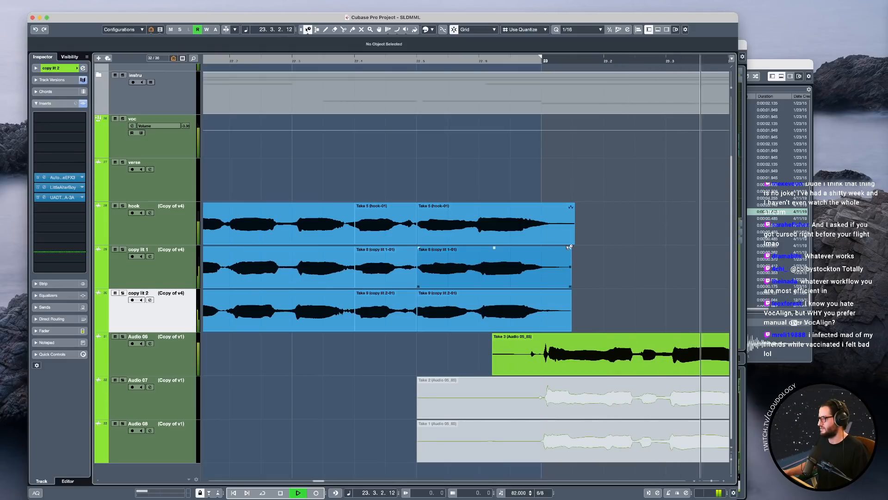
{"action": "key", "text": "super+z"}
Try slipping the audio inside the last hook event while replaying the end of bar 22.
{"action": "key", "text": "space"}
{"action": "key", "text": "space"}
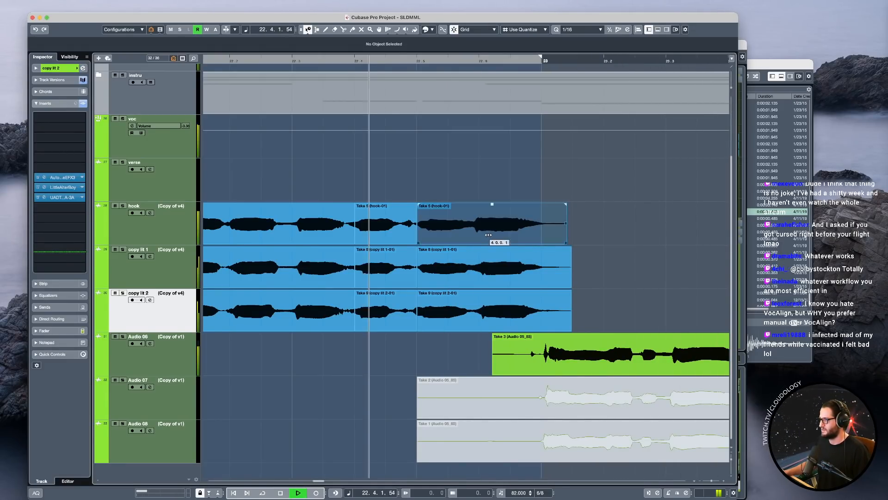
{"action": "key", "text": "super+z"}
{"action": "key", "text": "space"}
{"action": "key", "text": "space"}
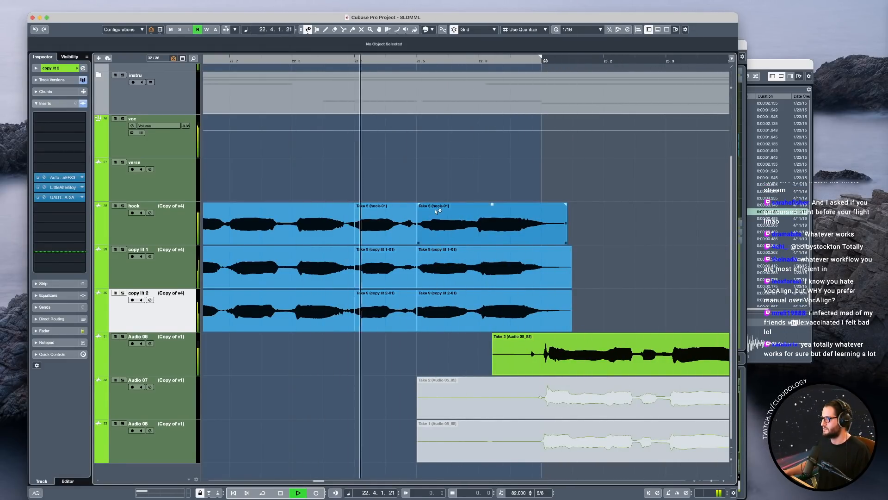
{"action": "key", "text": "space"}
{"action": "key", "text": "space"}
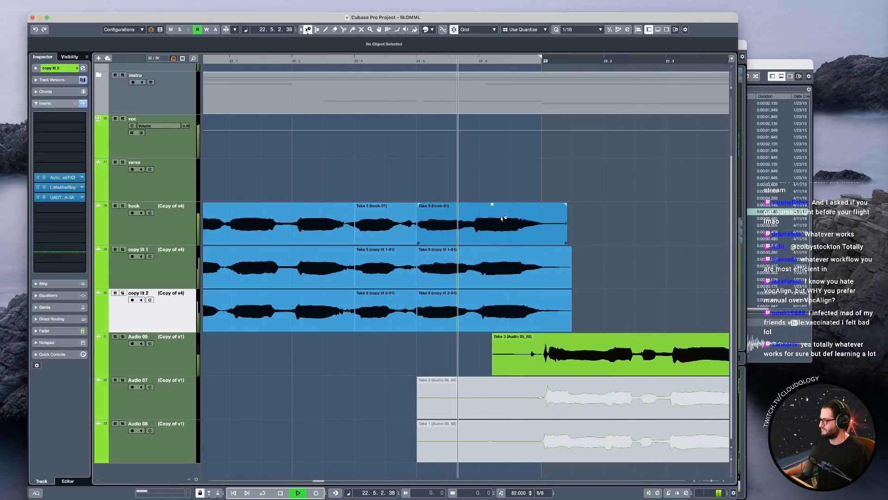
{"action": "key", "text": "space"}
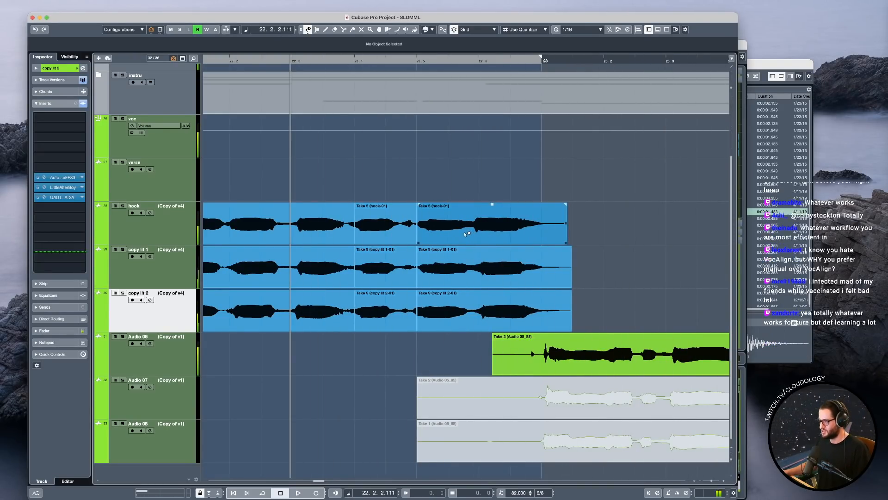
Split the last hook event midway between 22.5 and 22.6 and slip the second part's audio slightly later.
{"action": "left_click", "coordinate": [449, 233], "text": "alt"}
{"action": "left_click_drag", "start_coordinate": [490, 234], "coordinate": [495, 234]}
{"action": "key", "text": "space"}
{"action": "left_click", "coordinate": [489, 227]}
{"action": "left_click", "coordinate": [333, 169]}
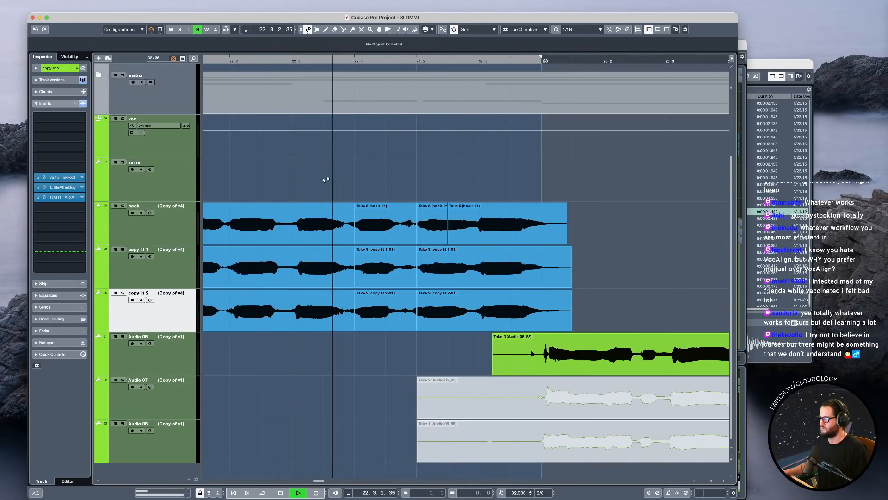
Play the end of bar 22 from 22.3 with the hook soloed and in the full mix.
{"action": "left_click", "coordinate": [122, 206]}
{"action": "key", "text": "space"}
{"action": "key", "text": "s"}
{"action": "key", "text": "space"}
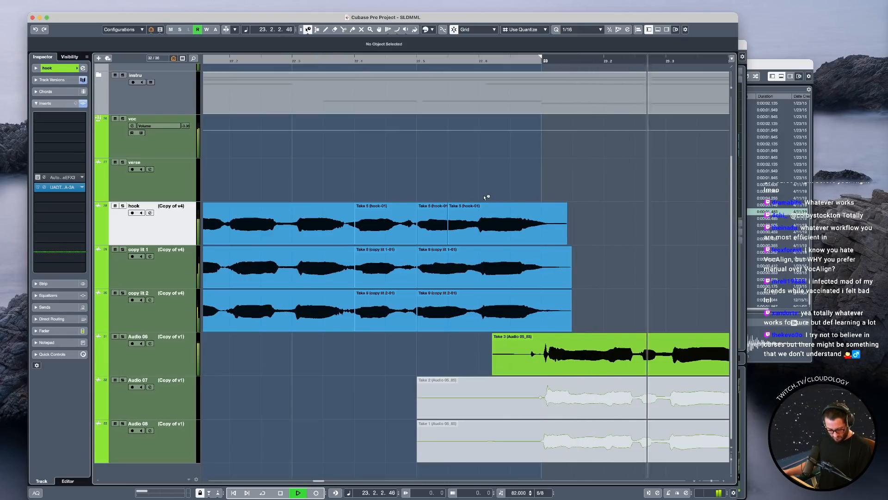
{"action": "key", "text": "space"}
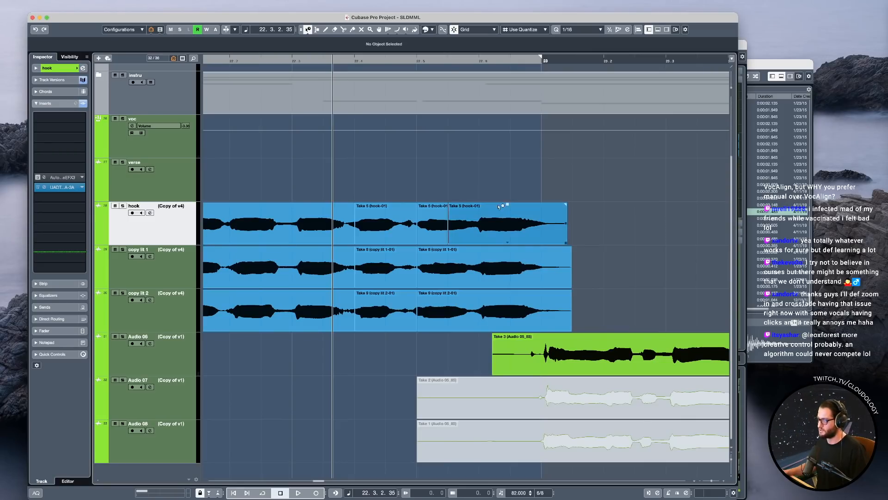
Replay the end of bar 22 and add short fade-outs to the last hook, copy lit 1 and copy lit 2 events.
{"action": "key", "text": "space"}
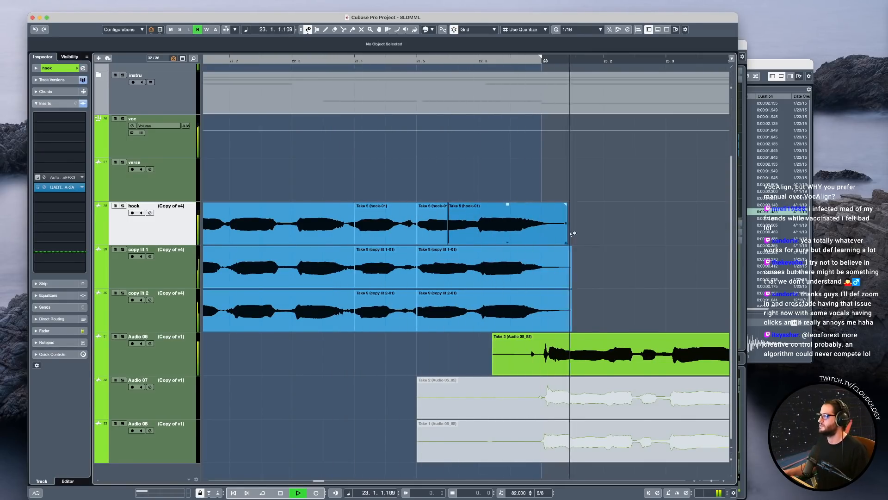
{"action": "left_click_drag", "start_coordinate": [588, 296], "coordinate": [548, 217]}
{"action": "key", "text": "space"}
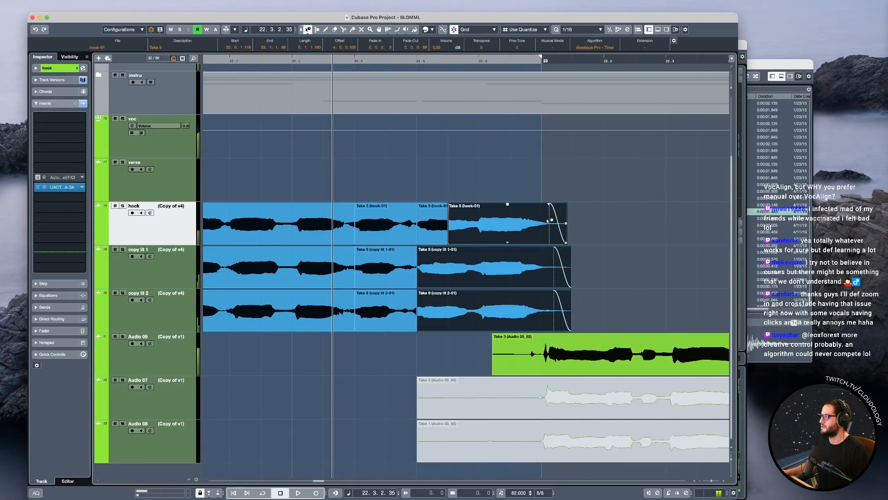
{"action": "key", "text": "g"}
{"action": "key", "text": "g"}
{"action": "key", "text": "g"}
{"action": "key", "text": "g"}
{"action": "key", "text": "g"}
{"action": "key", "text": "g"}
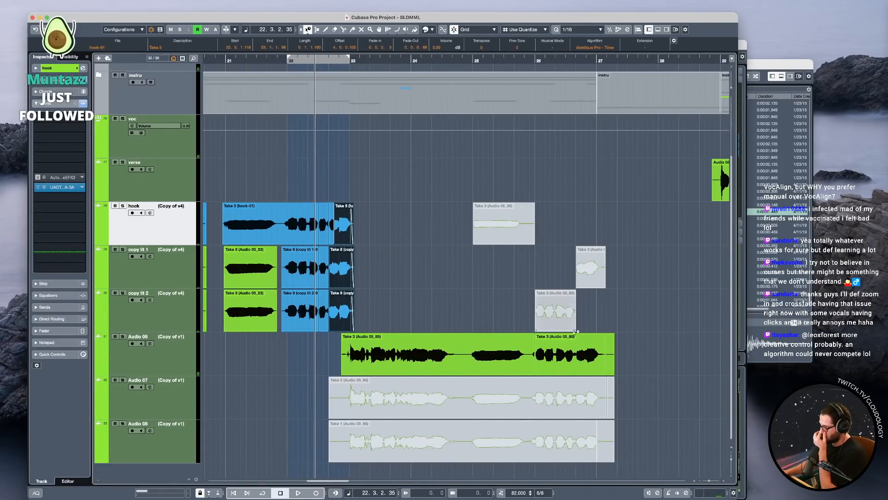
Examine the takes on Audio 06, Audio 07 and Audio 08 from bar 23 to bar 27.
{"action": "left_click", "coordinate": [143, 363]}
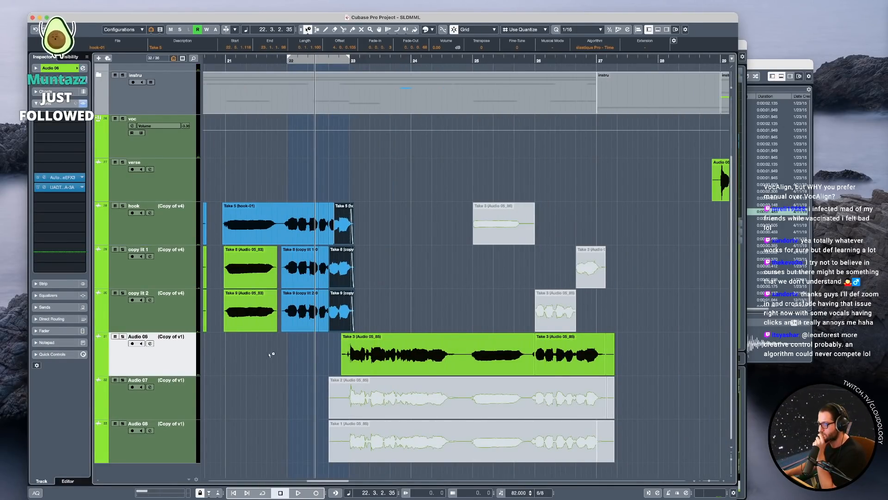
{"action": "left_click", "coordinate": [363, 355]}
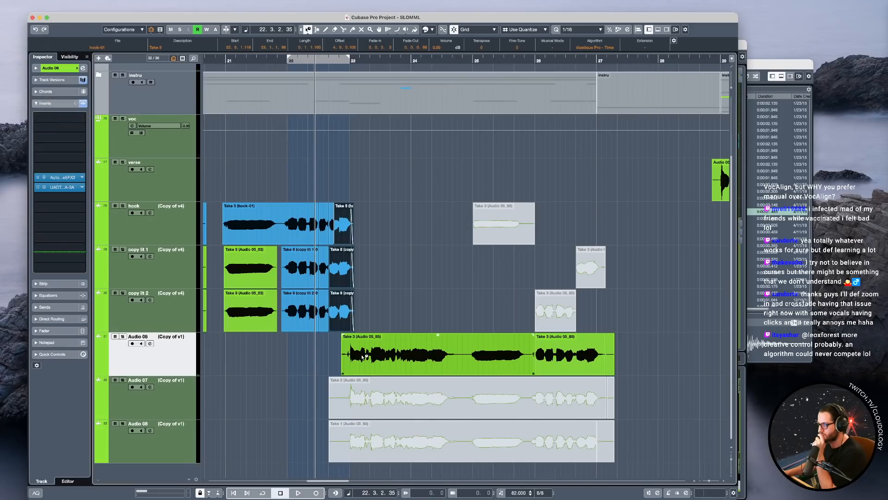
{"action": "left_click", "coordinate": [368, 381]}
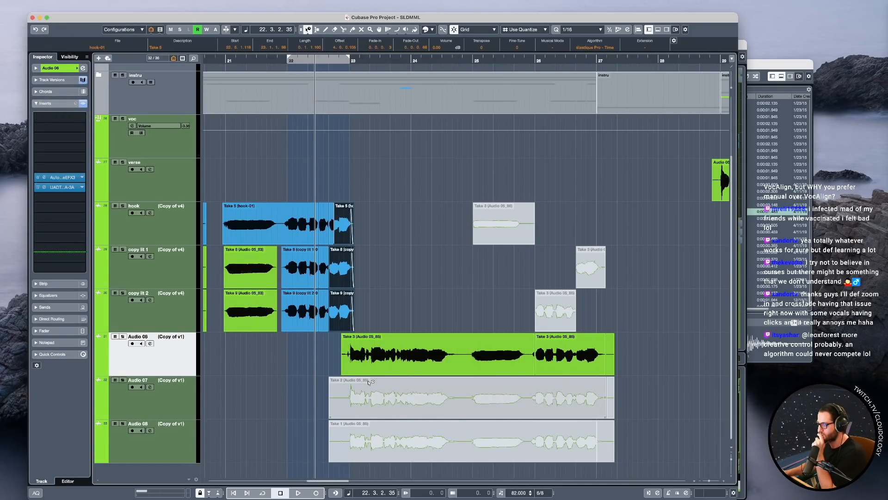
{"action": "left_click", "coordinate": [401, 437]}
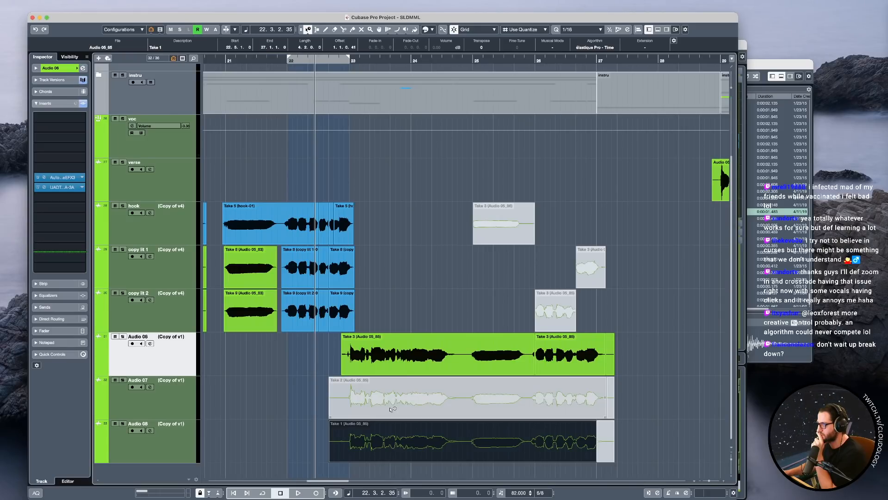
Solo the Audio 06 take and play its end of bar 25 and the phrase in bar 26.
{"action": "left_click_drag", "start_coordinate": [647, 351], "coordinate": [494, 362]}
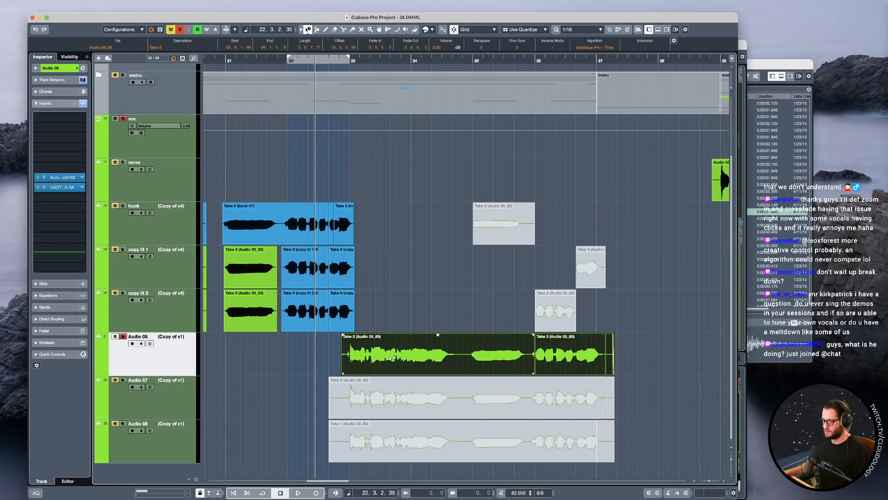
{"action": "scroll", "coordinate": [530, 370], "scroll_direction": "up", "scroll_amount": 5}
{"action": "scroll", "coordinate": [531, 317], "scroll_direction": "down", "scroll_amount": 3}
{"action": "left_click", "coordinate": [478, 315]}
{"action": "key", "text": "space"}
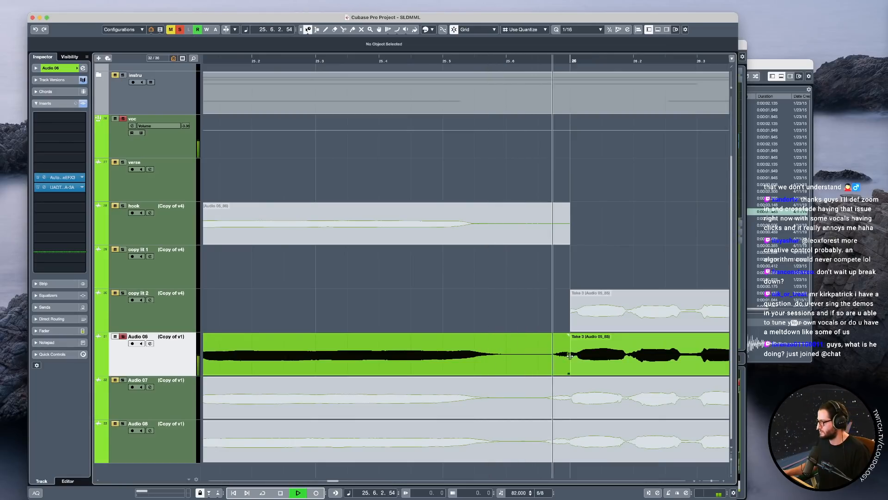
{"action": "scroll", "coordinate": [569, 355], "scroll_direction": "down", "scroll_amount": 6}
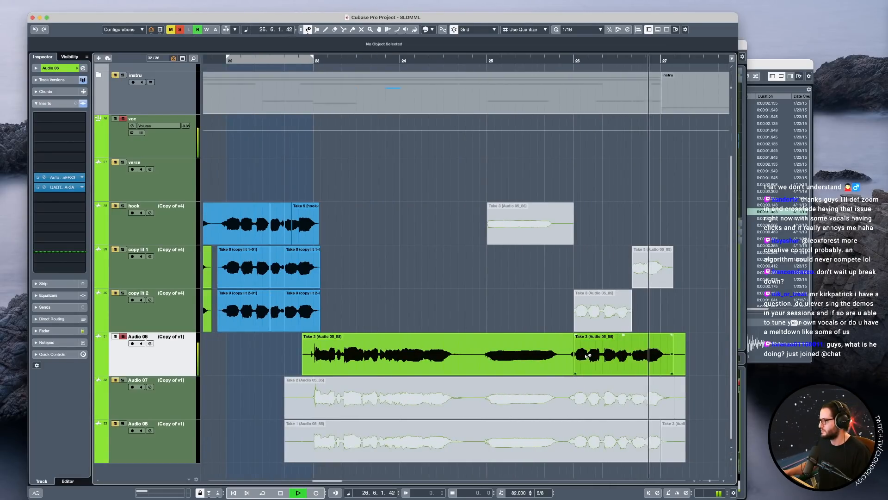
{"action": "key", "text": "space"}
Play bar 22 from its start with the hook track soloed, and clear the solo and mute states.
{"action": "scroll", "coordinate": [587, 355], "scroll_direction": "up", "scroll_amount": 2}
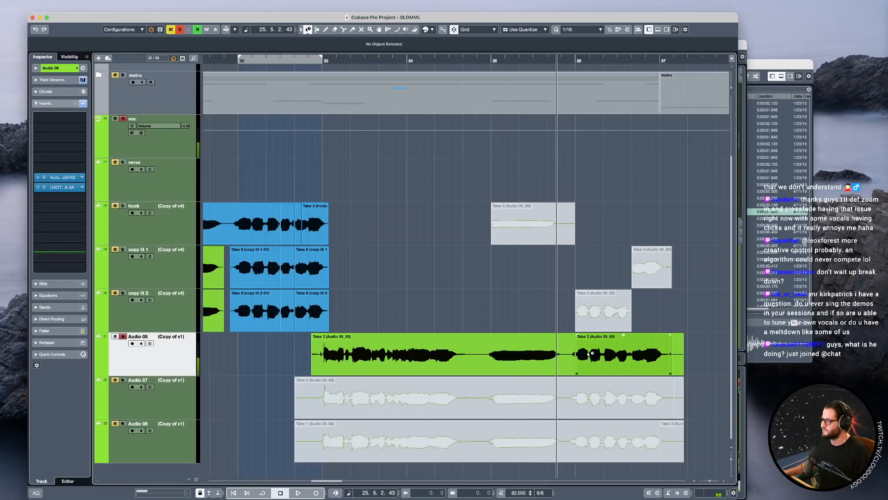
{"action": "scroll", "coordinate": [592, 354], "scroll_direction": "down", "scroll_amount": 2}
{"action": "left_click", "coordinate": [320, 185]}
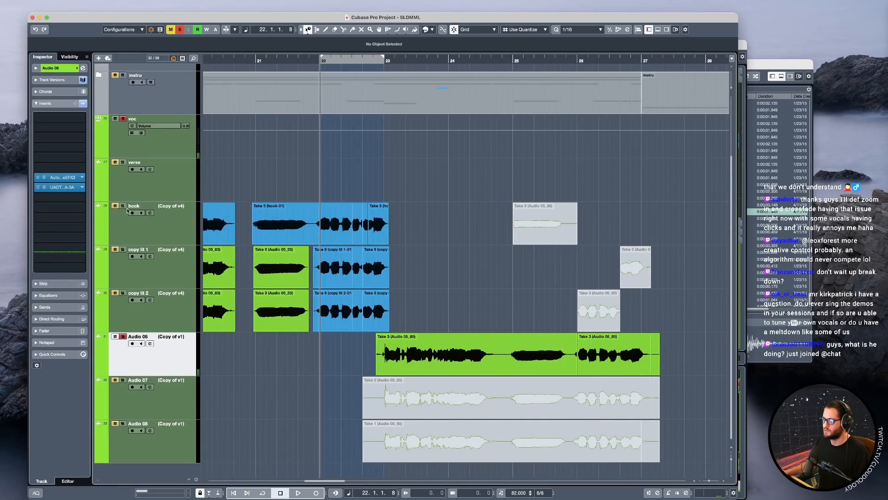
{"action": "left_click", "coordinate": [123, 206]}
{"action": "key", "text": "space"}
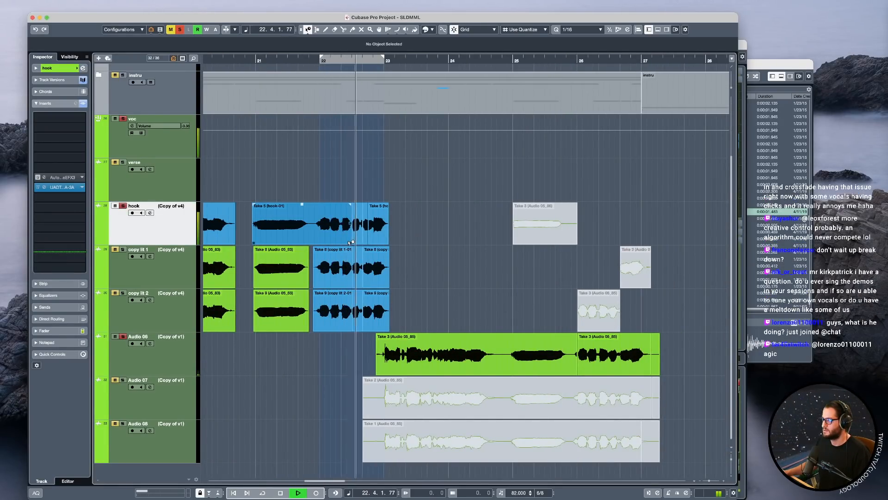
{"action": "key", "text": "space"}
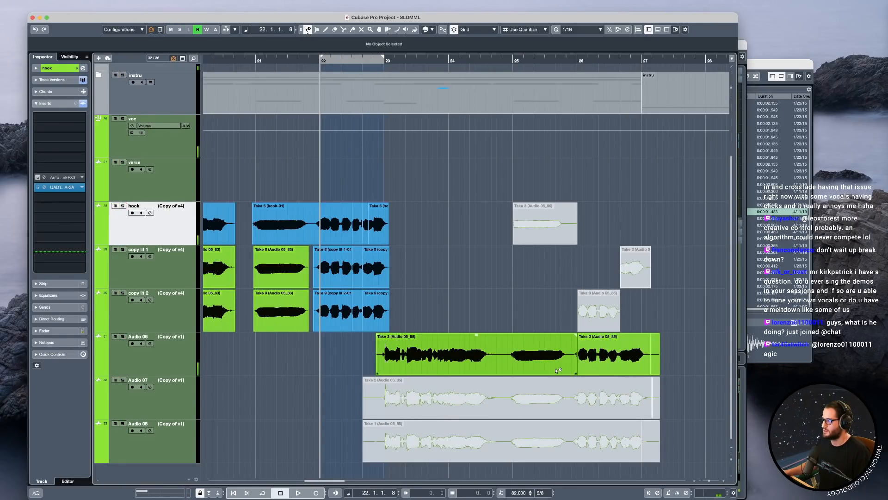
Split the Audio 06, Audio 07 and Audio 08 takes just before bar 26 and delete everything after the cuts.
{"action": "left_click", "coordinate": [571, 365], "text": "alt"}
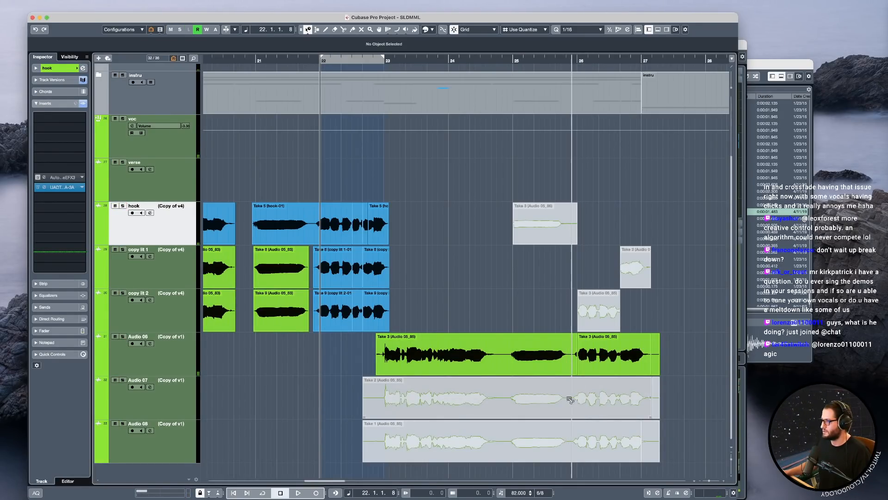
{"action": "left_click", "coordinate": [572, 399], "text": "alt"}
{"action": "left_click", "coordinate": [572, 433], "text": "alt"}
{"action": "left_click_drag", "start_coordinate": [700, 447], "coordinate": [575, 353]}
{"action": "key", "text": "Delete"}
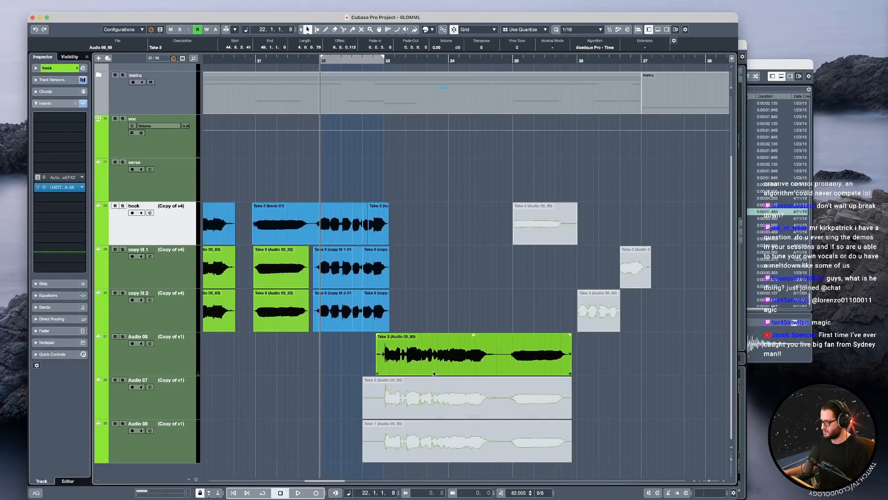
Split the hook event just before bar 22 and copy the bar 22 hook, copy lit 1 and copy lit 2 phrases to bar 26 on Audio 06–08.
{"action": "left_click", "coordinate": [315, 232], "text": "alt"}
{"action": "left_click_drag", "start_coordinate": [447, 326], "coordinate": [578, 364]}
{"action": "left_click", "coordinate": [567, 308]}
{"action": "key", "text": "space"}
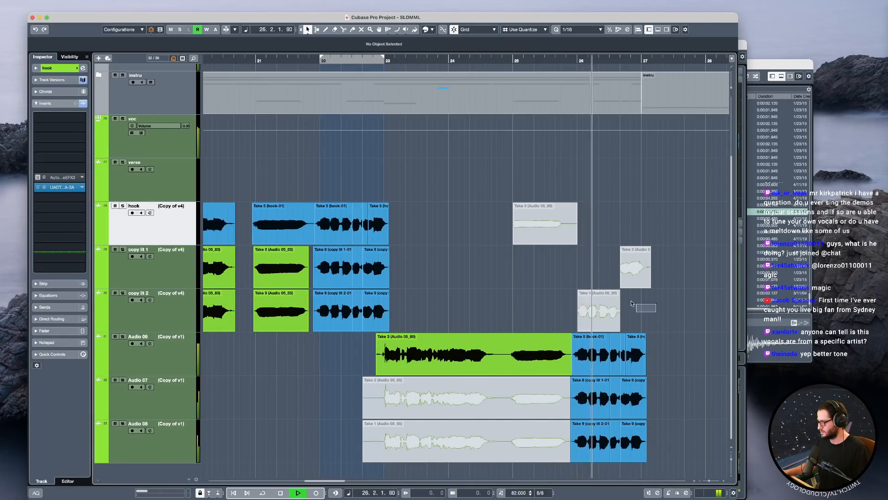
Unmute the copy lit 1 and copy lit 2 takes in bar 26 during playback of that bar.
{"action": "left_click_drag", "start_coordinate": [657, 310], "coordinate": [578, 281]}
{"action": "key", "text": "shift+u"}
{"action": "left_click", "coordinate": [580, 277]}
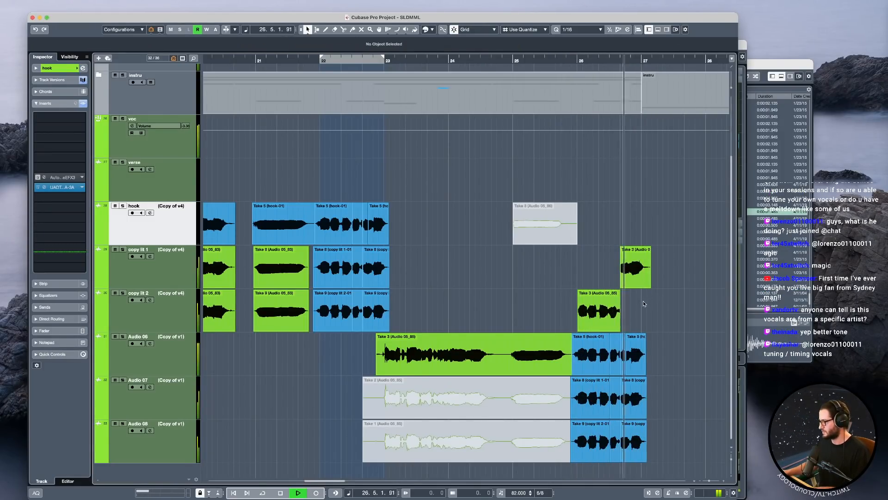
{"action": "key", "text": "space"}
Add a short fade-in to the start of the Audio 06 take before bar 23 and play it through to bar 25.
{"action": "left_click", "coordinate": [399, 358]}
{"action": "left_click", "coordinate": [366, 358]}
{"action": "key", "text": "space"}
{"action": "left_click_drag", "start_coordinate": [378, 335], "coordinate": [384, 336]}
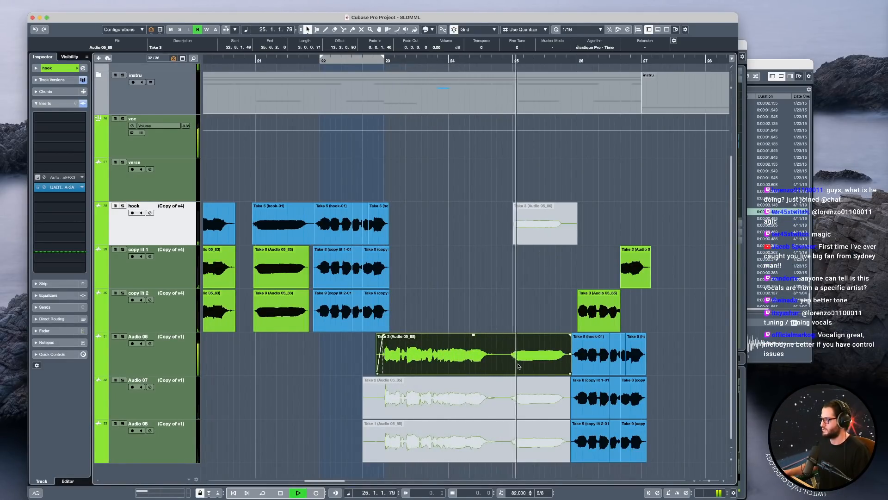
{"action": "key", "text": "space"}
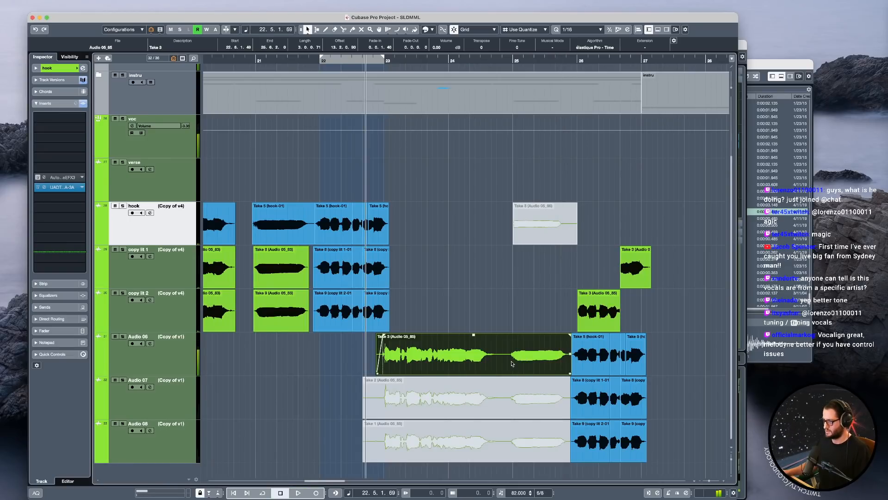
Bounce the Audio 06 take, assign the Melodyne extension to it and open it for pitch editing.
{"action": "key", "text": "b"}
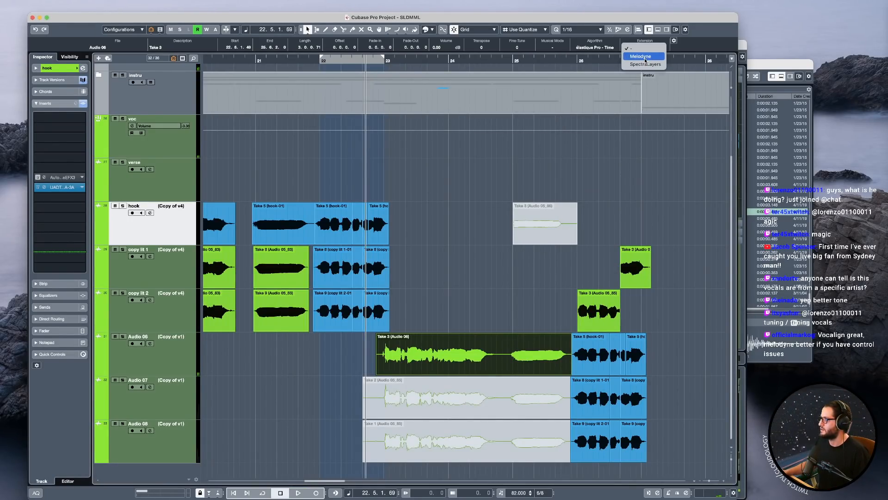
{"action": "double_click", "coordinate": [414, 343]}
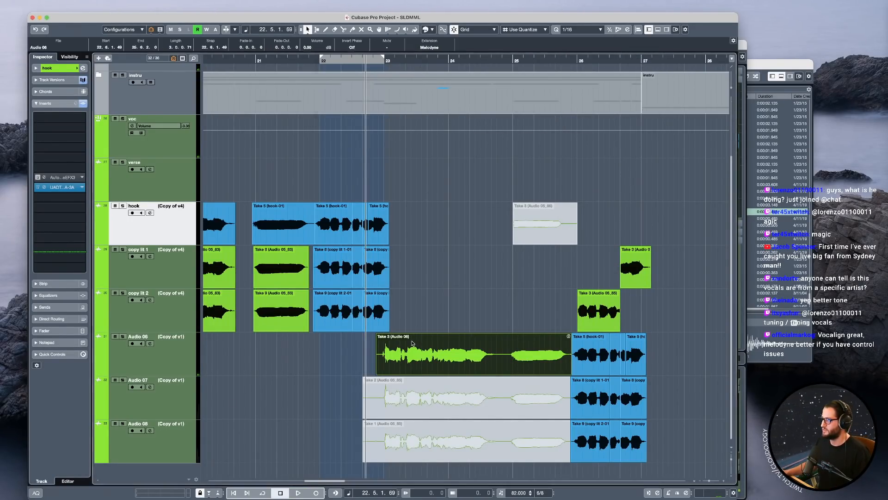
{"action": "left_click_drag", "start_coordinate": [551, 321], "coordinate": [560, 294]}
{"action": "left_click", "coordinate": [340, 19]}
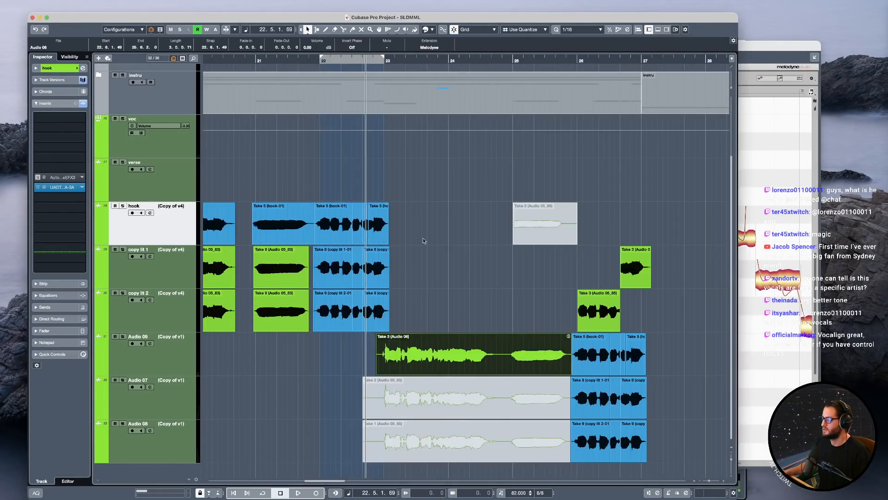
Mute the datrack group while playing the Audio 06 take from the end of bar 22.
{"action": "scroll", "coordinate": [409, 215], "scroll_direction": "up", "scroll_amount": 2}
{"action": "key", "text": "space"}
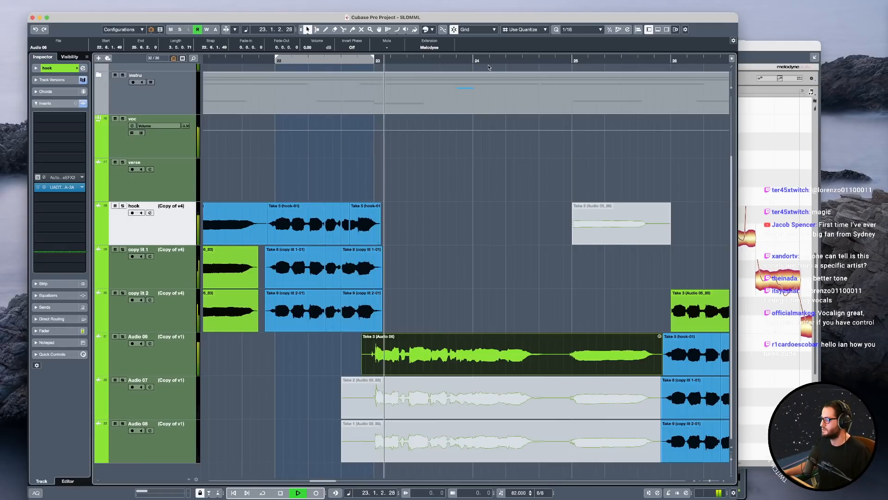
{"action": "scroll", "coordinate": [111, 81], "scroll_direction": "up", "scroll_amount": 2}
{"action": "left_click", "coordinate": [115, 81]}
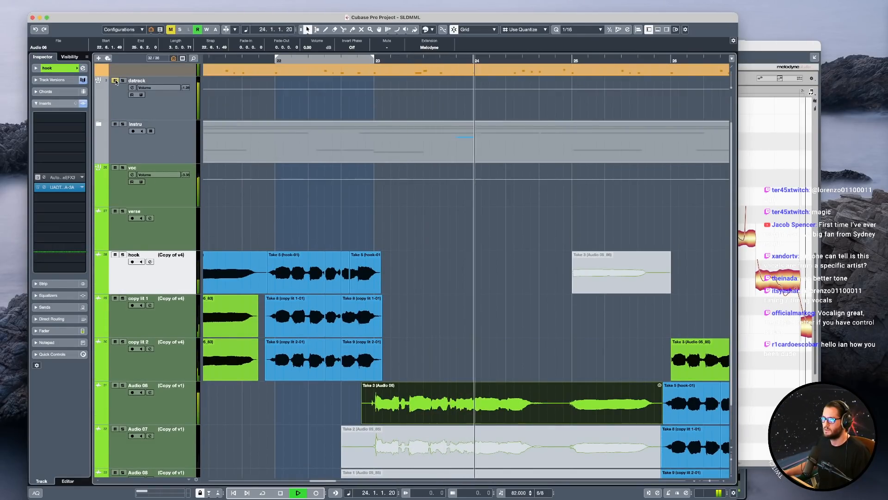
{"action": "scroll", "coordinate": [477, 217], "scroll_direction": "down", "scroll_amount": 1}
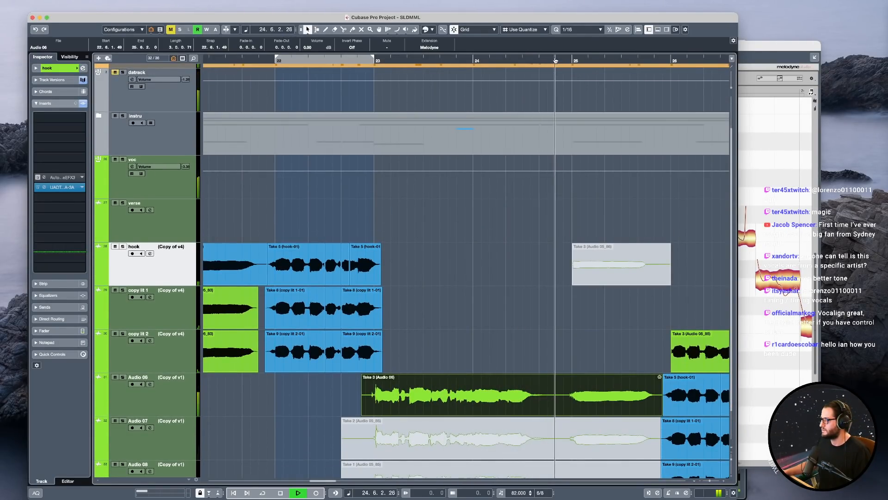
Set the locators from bar 23 to bar 25, turn on cycle playback and play the Audio 06 take.
{"action": "left_click", "coordinate": [573, 58], "text": "alt"}
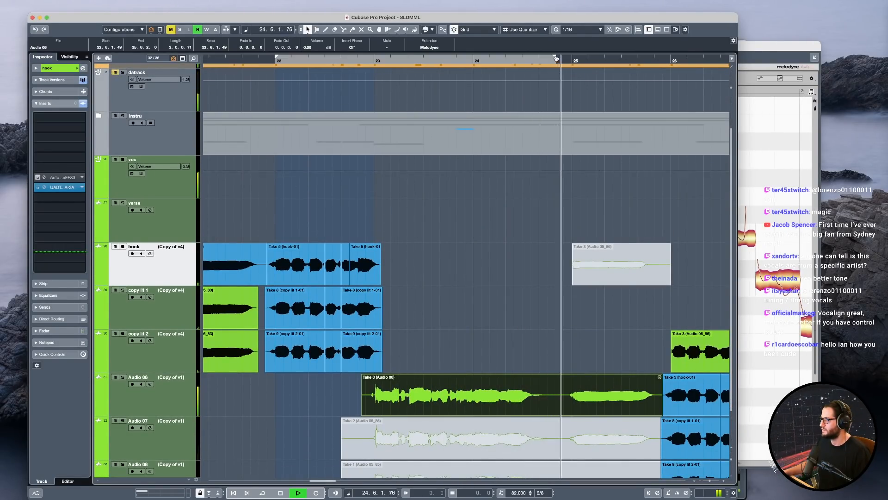
{"action": "left_click", "coordinate": [374, 59], "text": "super"}
{"action": "left_click", "coordinate": [366, 61]}
{"action": "key", "text": "KP_Divide"}
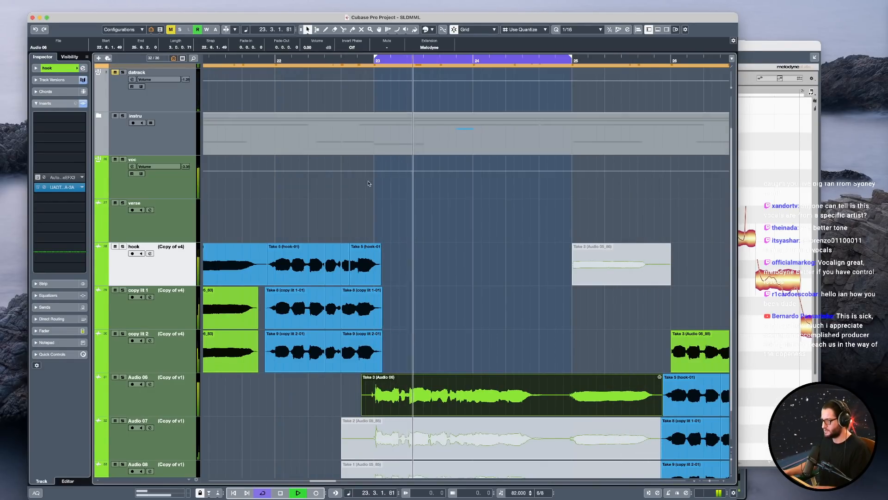
{"action": "key", "text": "space"}
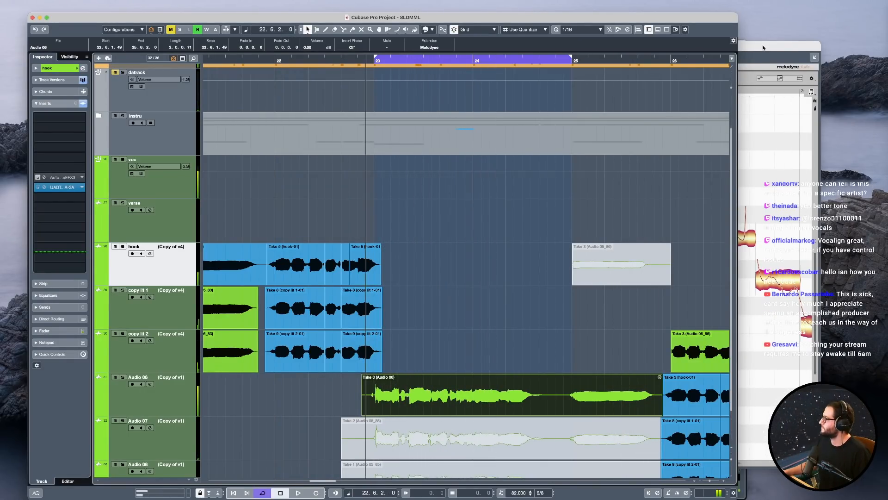
In Melodyne, split the opening note at bar 23 into separate pitches, tune its first part closer to G4 and play it.
{"action": "left_click", "coordinate": [763, 48]}
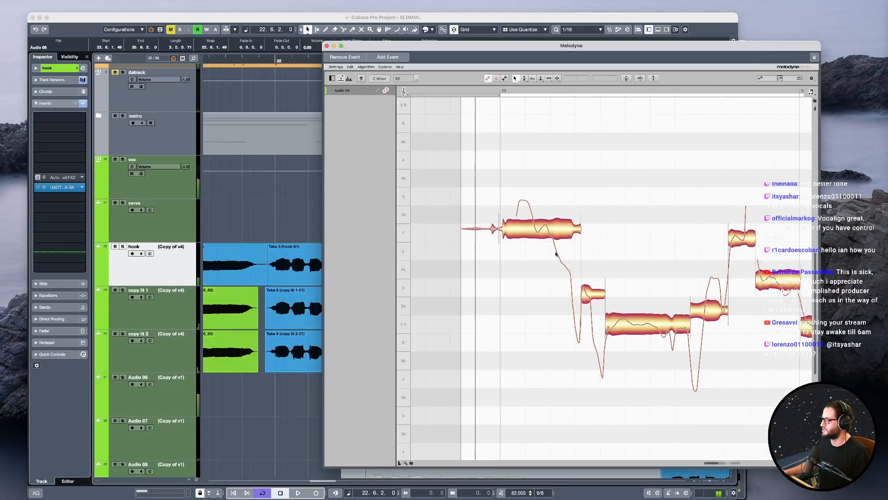
{"action": "left_click", "coordinate": [529, 230]}
{"action": "key", "text": "t"}
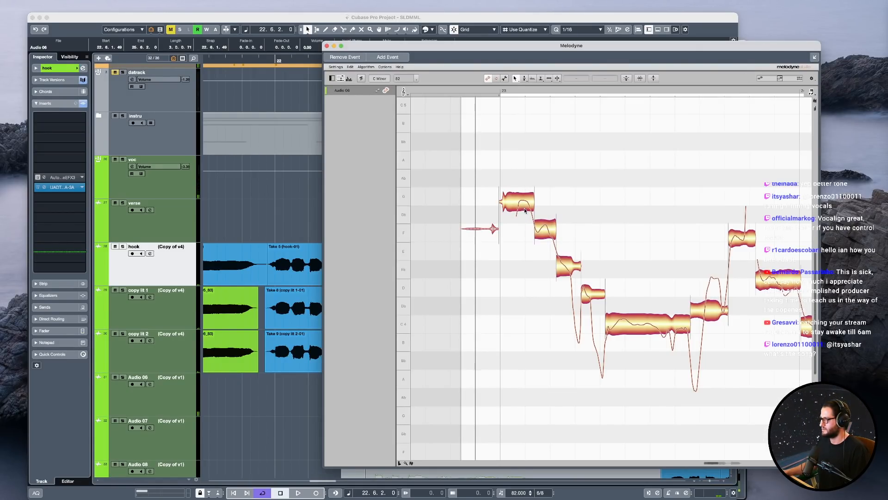
{"action": "key", "text": "space"}
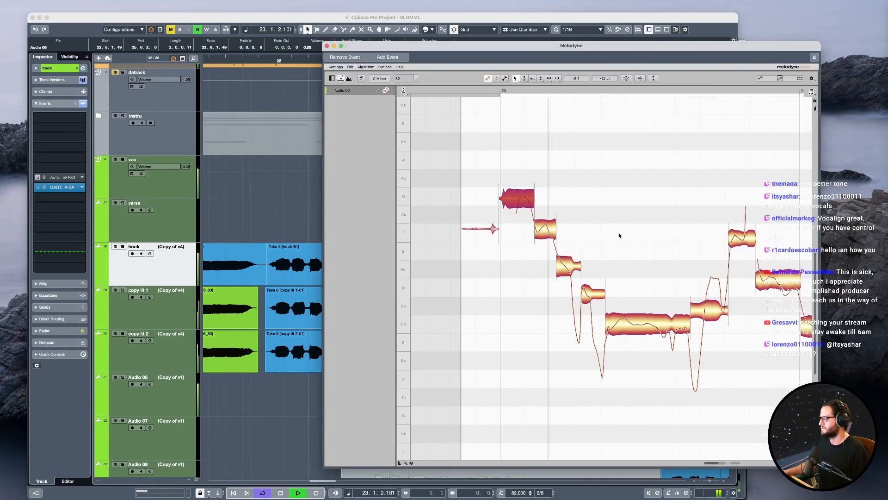
Split the low sliding note and the descending note ahead of bar 24 at their pitch changes, playing the phrase.
{"action": "left_click_drag", "start_coordinate": [666, 260], "coordinate": [569, 256]}
{"action": "key", "text": "space"}
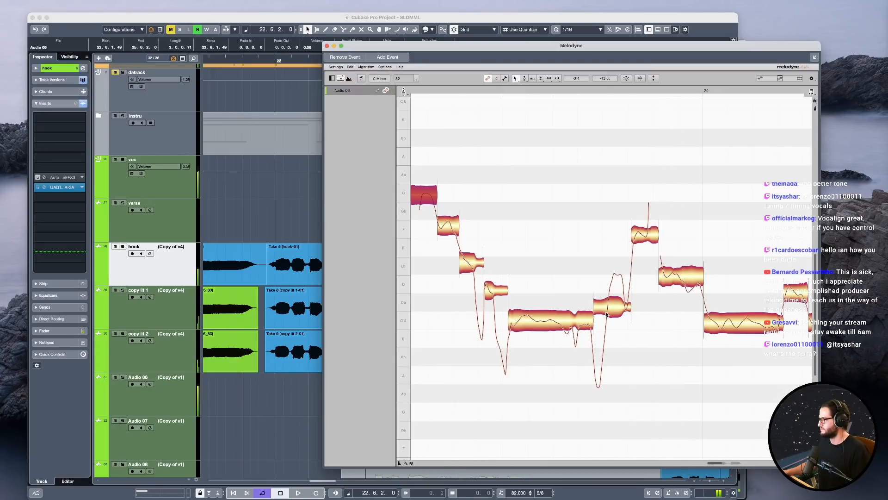
{"action": "key", "text": "F6"}
{"action": "double_click", "coordinate": [607, 309]}
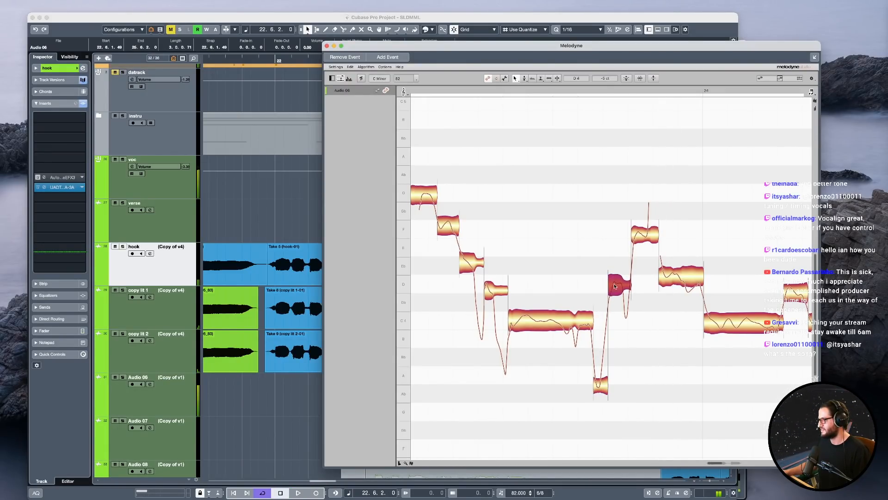
{"action": "key", "text": "space"}
{"action": "double_click", "coordinate": [682, 284]}
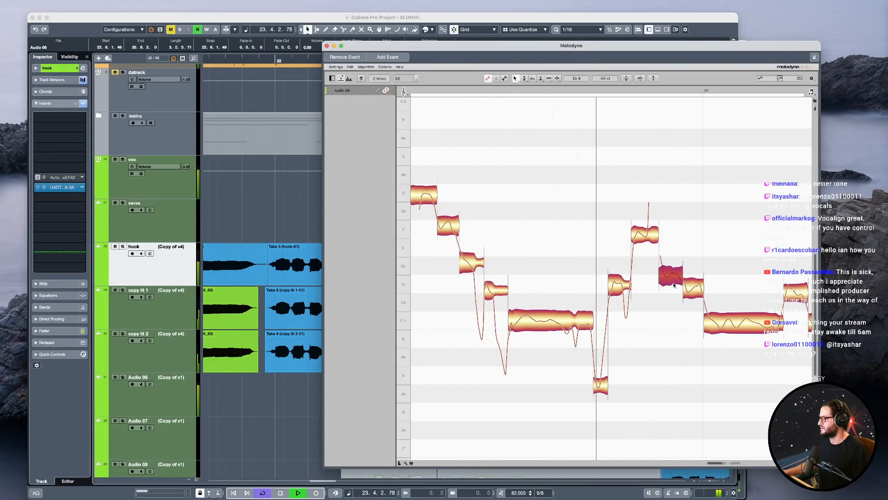
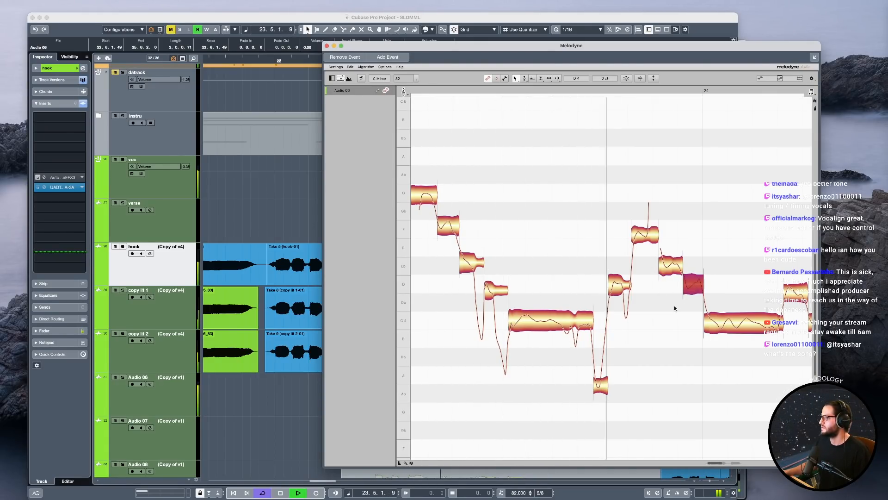
Play the later phrase and snap its off-centre short note between the last two C4 notes to D4.
{"action": "left_click_drag", "start_coordinate": [717, 343], "coordinate": [611, 352]}
{"action": "key", "text": "space"}
{"action": "key", "text": "space"}
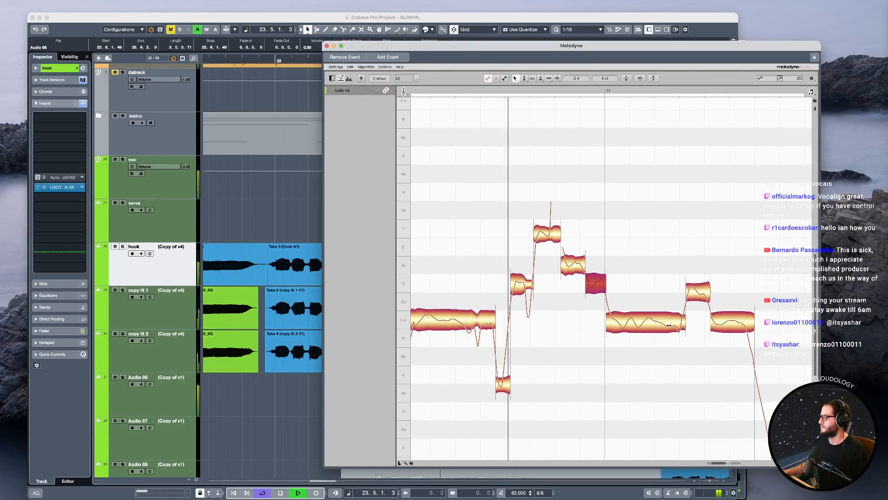
{"action": "left_click", "coordinate": [656, 327]}
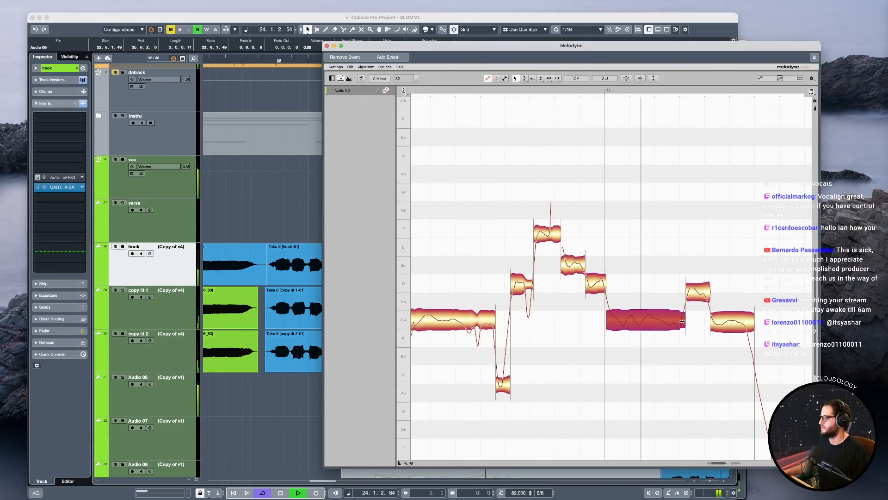
{"action": "left_click", "coordinate": [698, 292]}
{"action": "left_click", "coordinate": [734, 328]}
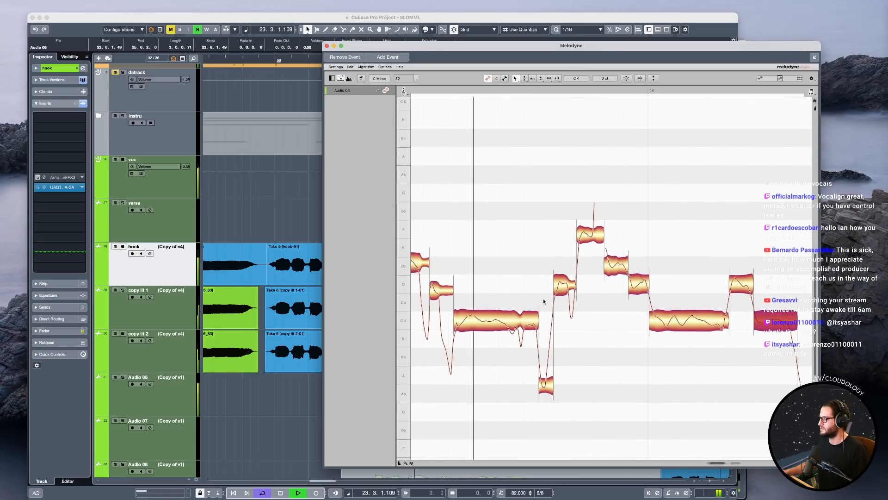
Split the tail of the long C4 note before bar 24 into separate pieces and move them onto C4.
{"action": "key", "text": "space"}
{"action": "left_click", "coordinate": [523, 323]}
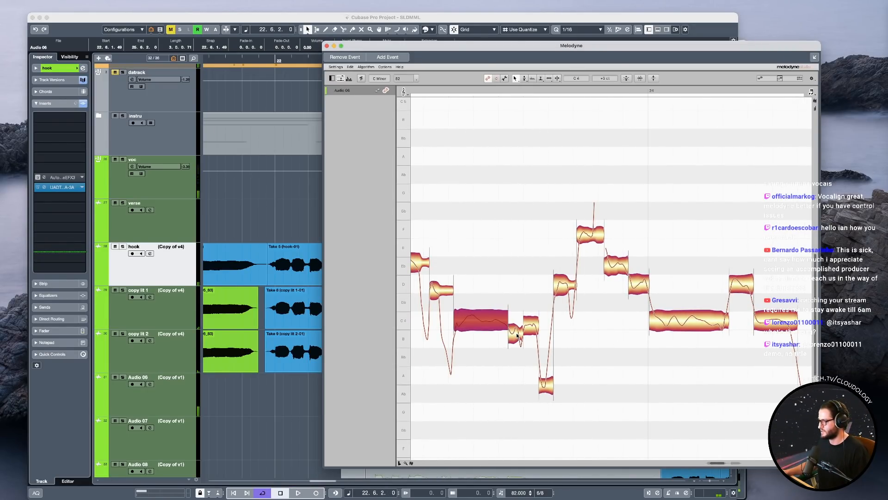
{"action": "left_click_drag", "start_coordinate": [518, 335], "coordinate": [517, 322]}
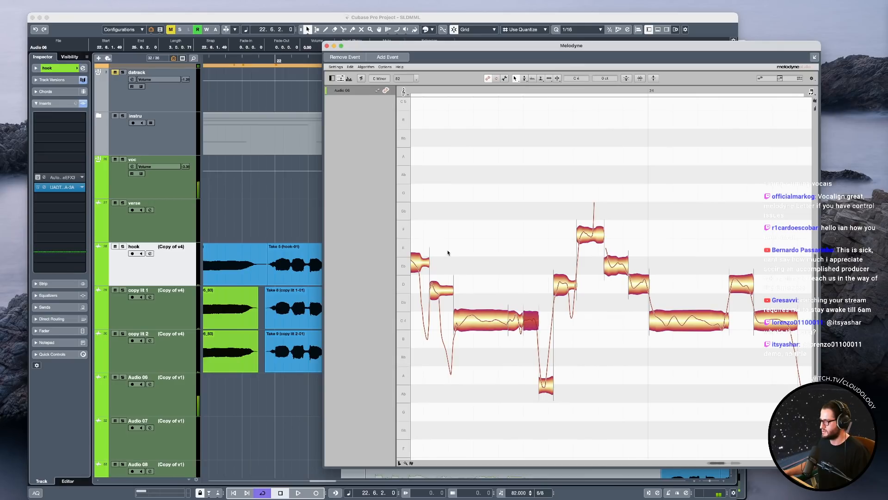
Snap the short note before the long C4 note to D and play the phrase back.
{"action": "key", "text": "space"}
{"action": "left_click", "coordinate": [442, 287]}
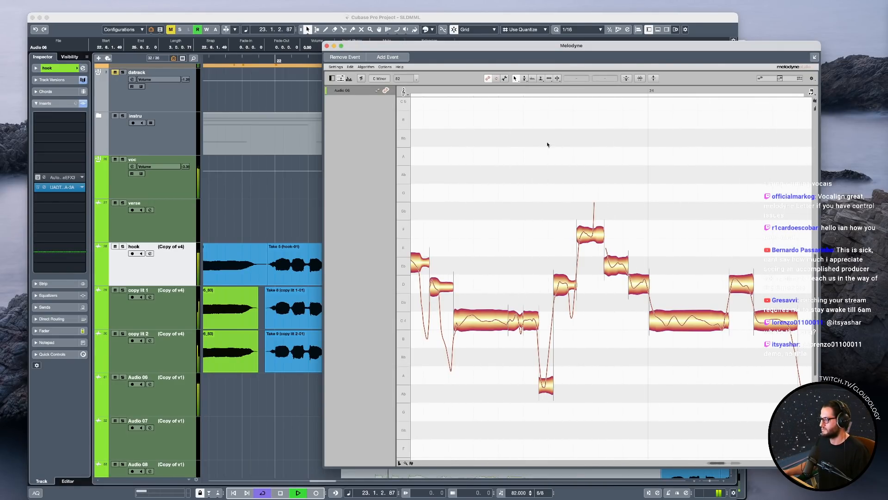
{"action": "key", "text": "space"}
Shift the starts of the D4, F4 and E♭4 notes leading up to bar 24 slightly earlier.
{"action": "left_click_drag", "start_coordinate": [568, 410], "coordinate": [548, 274]}
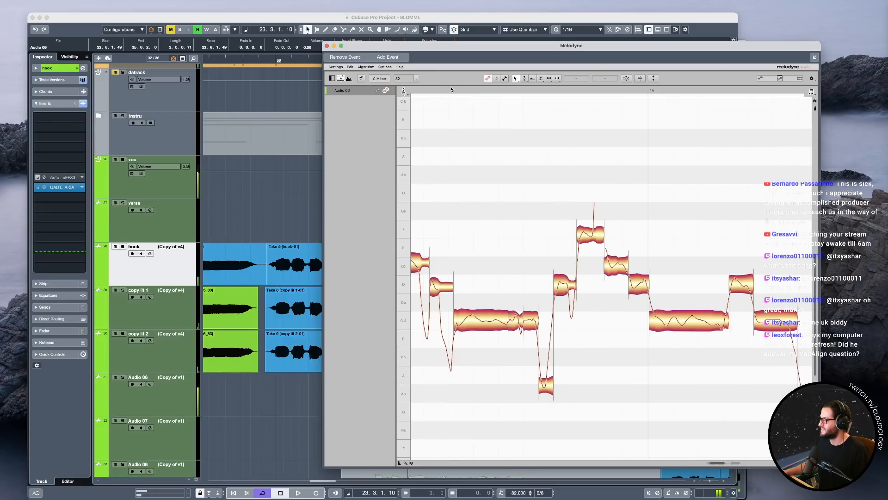
{"action": "key", "text": "space"}
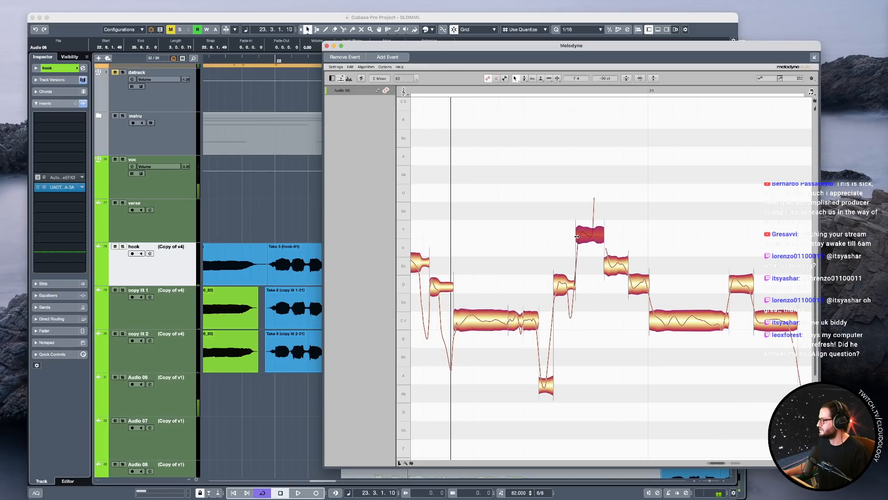
{"action": "left_click_drag", "start_coordinate": [594, 318], "coordinate": [564, 221]}
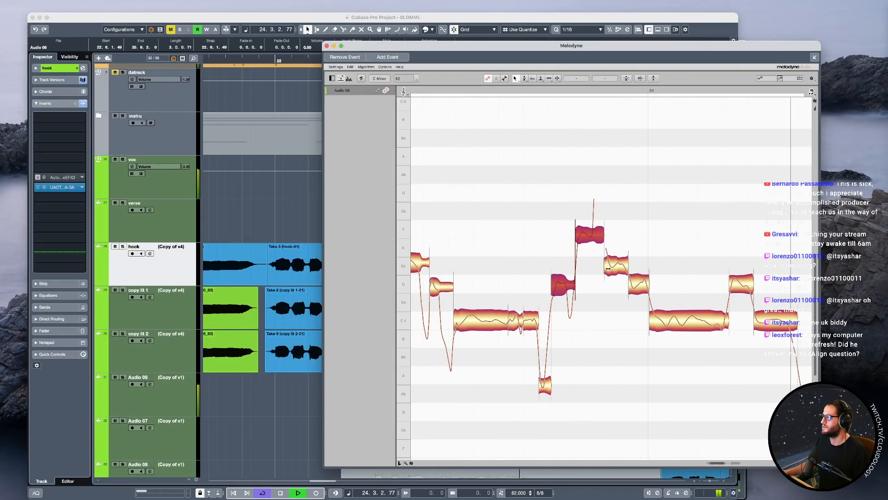
{"action": "left_click_drag", "start_coordinate": [578, 236], "coordinate": [580, 236]}
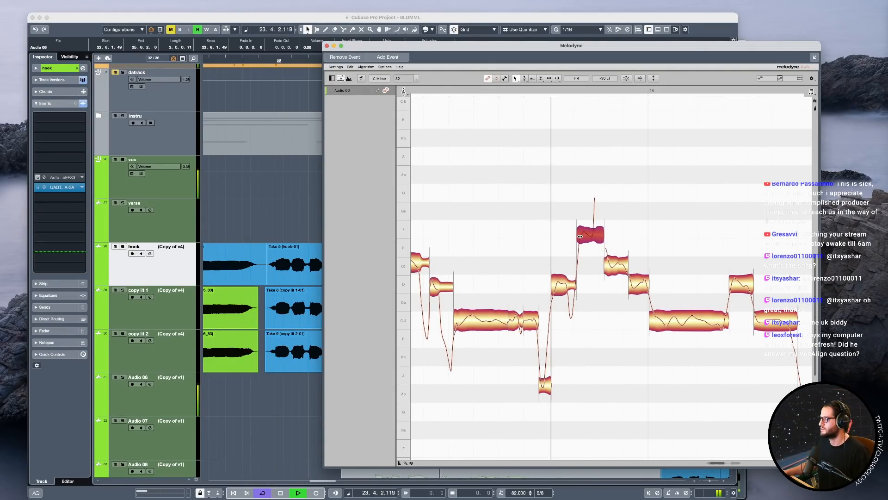
{"action": "left_click_drag", "start_coordinate": [607, 266], "coordinate": [605, 266]}
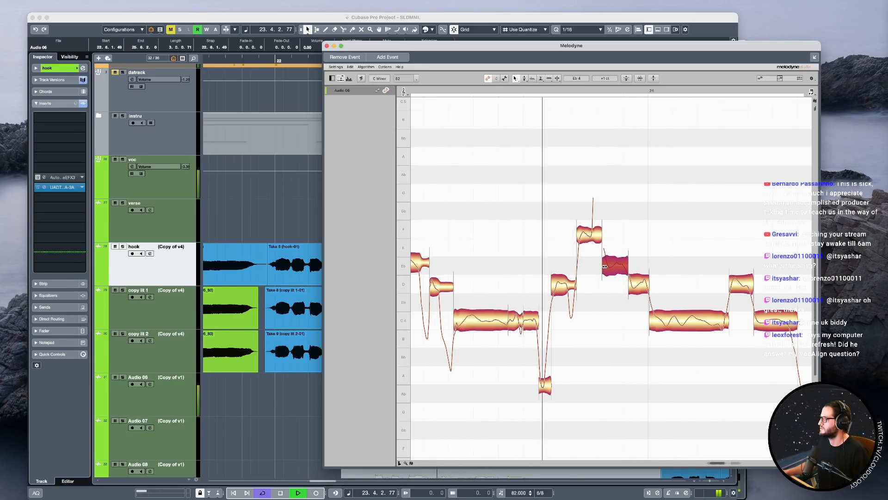
{"action": "left_click", "coordinate": [630, 285]}
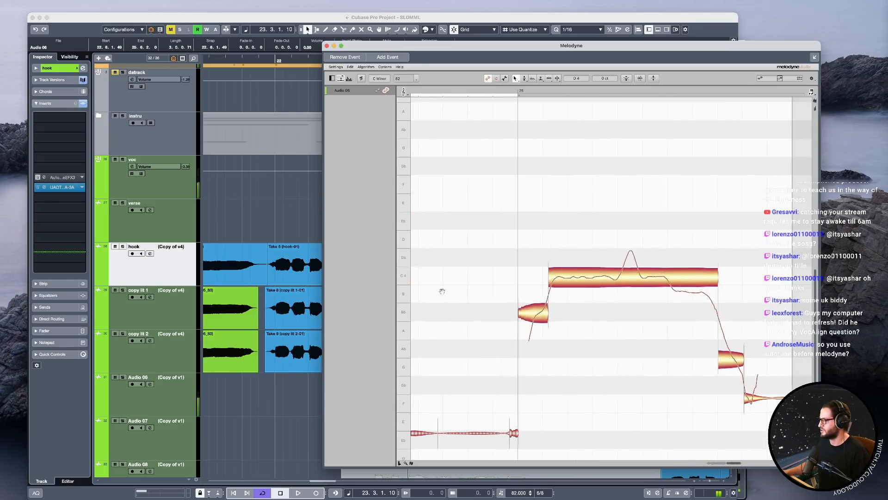
Split the long C4 note after the start of bar 25 into four pieces around its pitch peak and falling end.
{"action": "left_click", "coordinate": [632, 282]}
{"action": "double_click", "coordinate": [620, 277]}
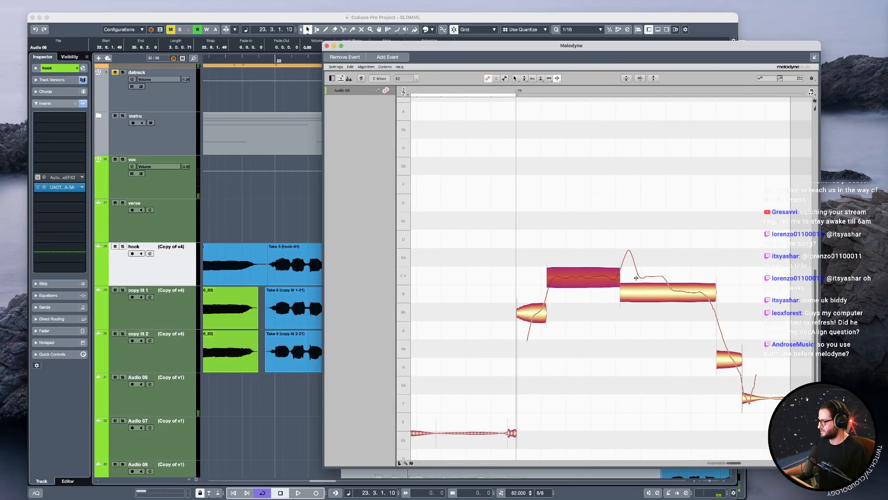
{"action": "double_click", "coordinate": [634, 291]}
{"action": "double_click", "coordinate": [669, 291]}
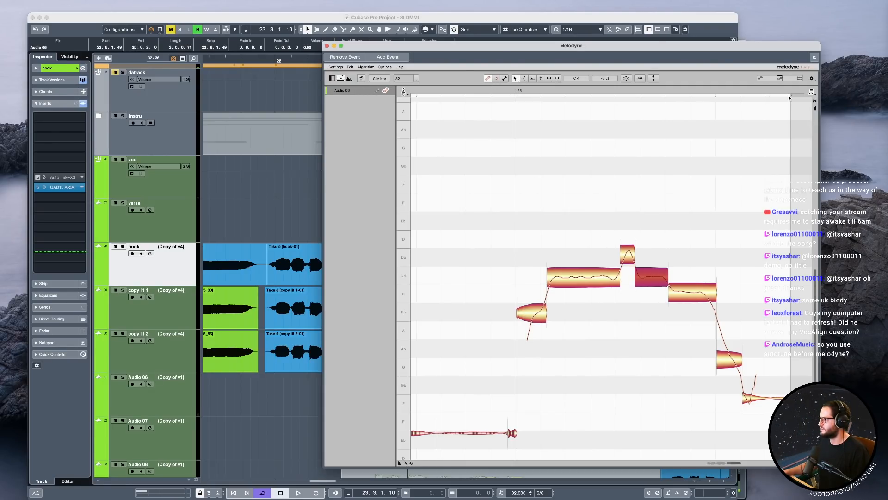
Extend the pitch-peak piece slightly later, raise it towards D4, play it back and close the Melodyne editor.
{"action": "key", "text": "space"}
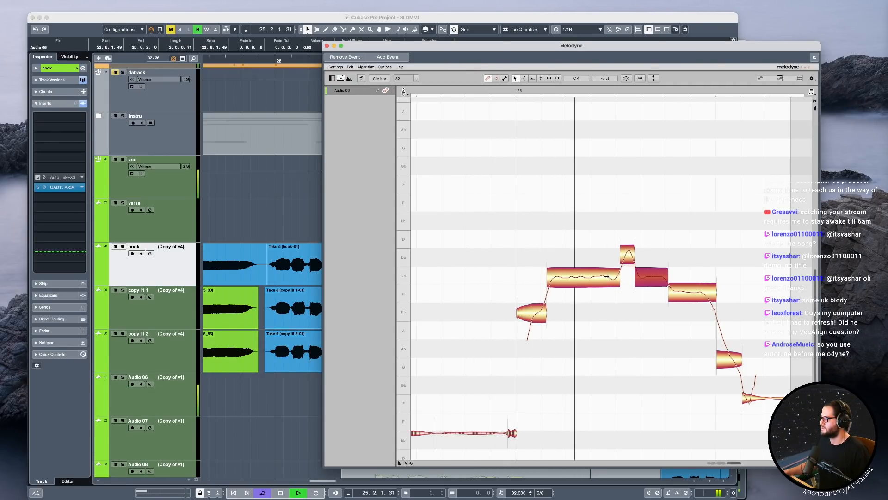
{"action": "left_click_drag", "start_coordinate": [636, 278], "coordinate": [641, 278]}
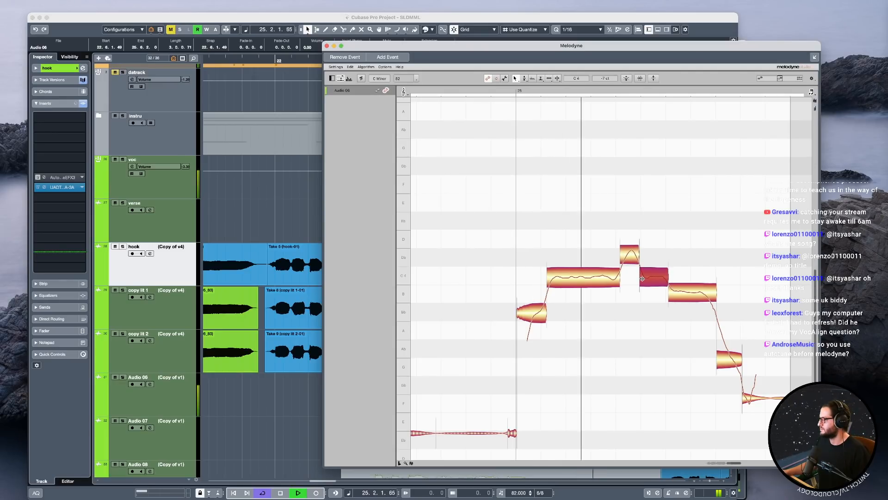
{"action": "left_click", "coordinate": [630, 247]}
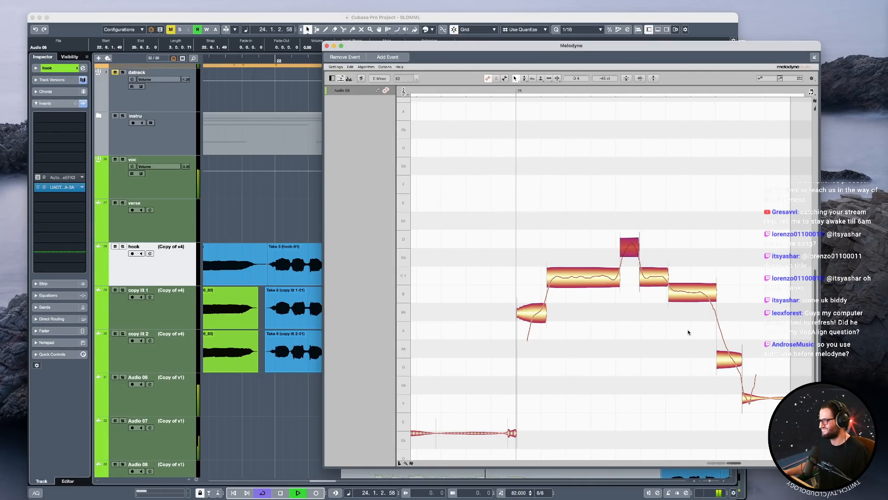
{"action": "key", "text": "space"}
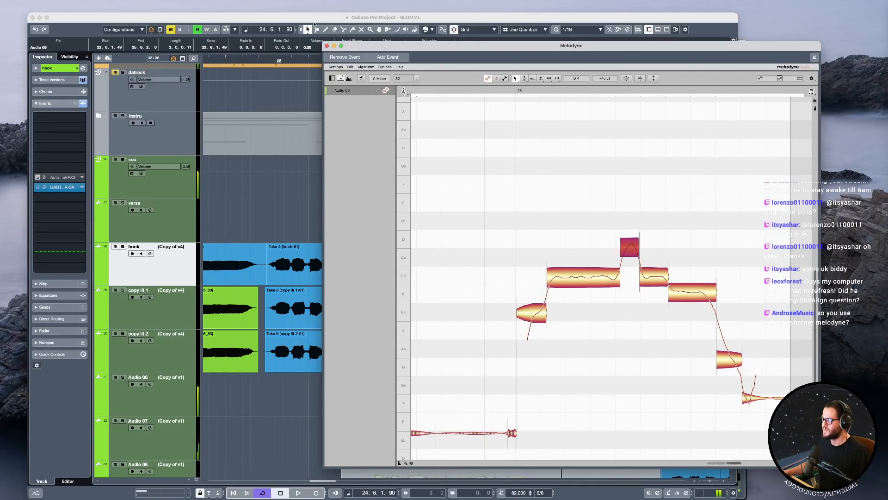
{"action": "left_click", "coordinate": [327, 46]}
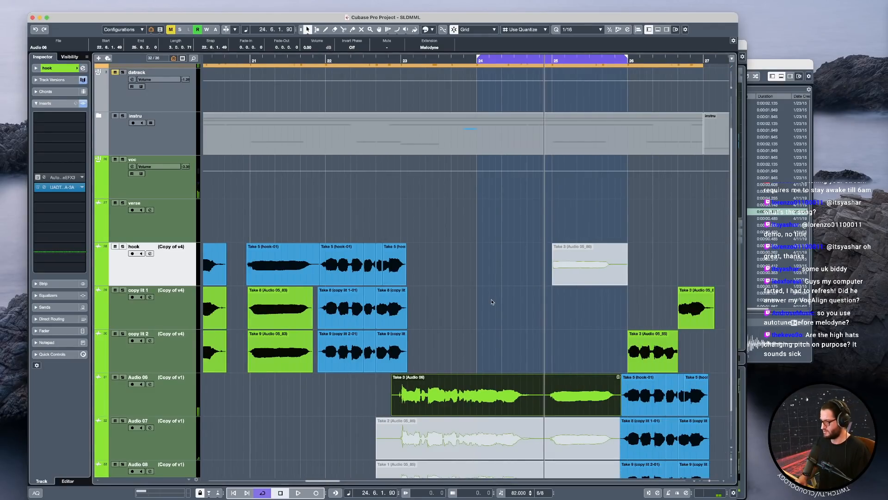
Make the Melodyne edit on the Audio 06 take permanent and color its event blue.
{"action": "scroll", "coordinate": [417, 290], "scroll_direction": "down", "scroll_amount": 6}
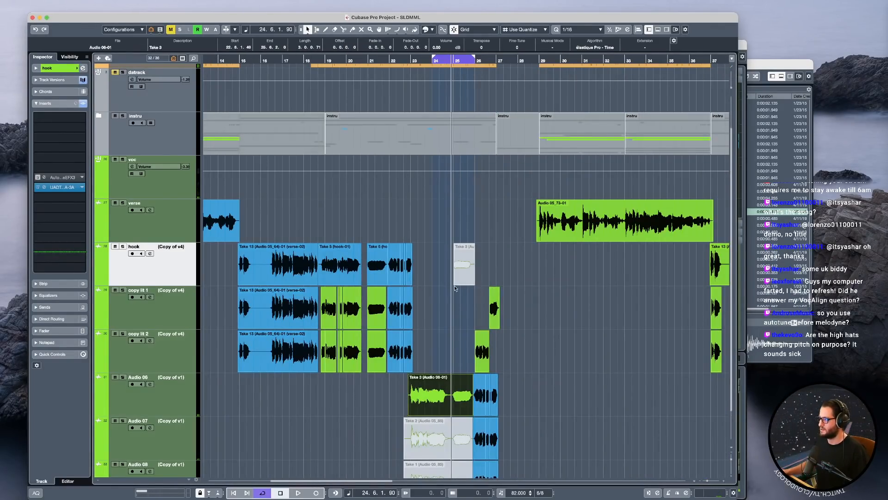
{"action": "left_click", "coordinate": [434, 30]}
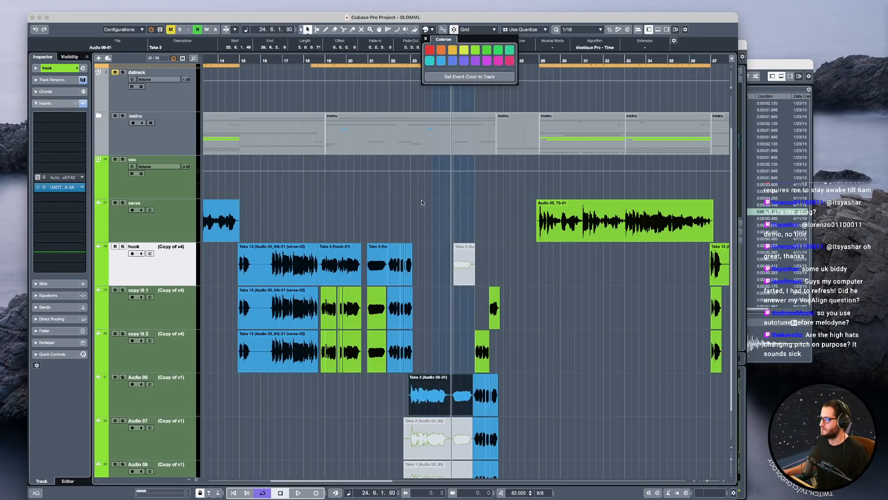
{"action": "left_click", "coordinate": [363, 211]}
{"action": "left_click", "coordinate": [369, 399]}
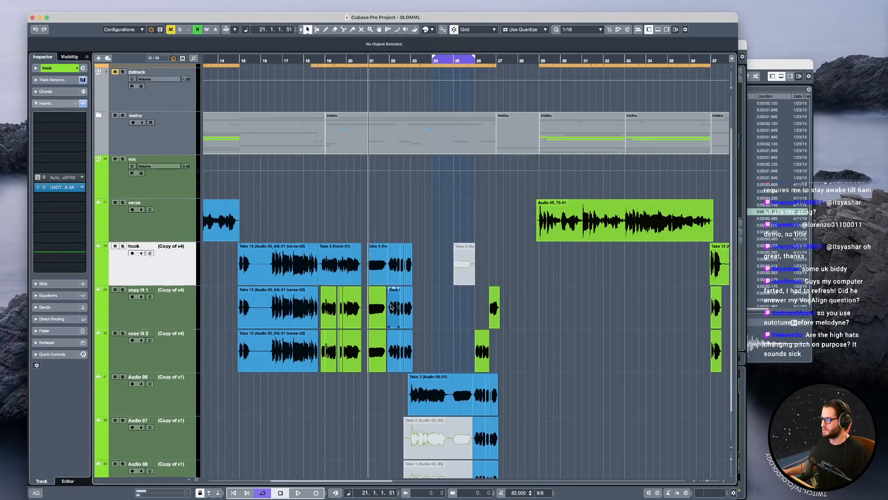
Unmute the takes on Audio 07 and Audio 08, and remove their portions before bar 23.
{"action": "scroll", "coordinate": [382, 401], "scroll_direction": "down", "scroll_amount": 1}
{"action": "left_click", "coordinate": [420, 397]}
{"action": "scroll", "coordinate": [421, 397], "scroll_direction": "up", "scroll_amount": 5}
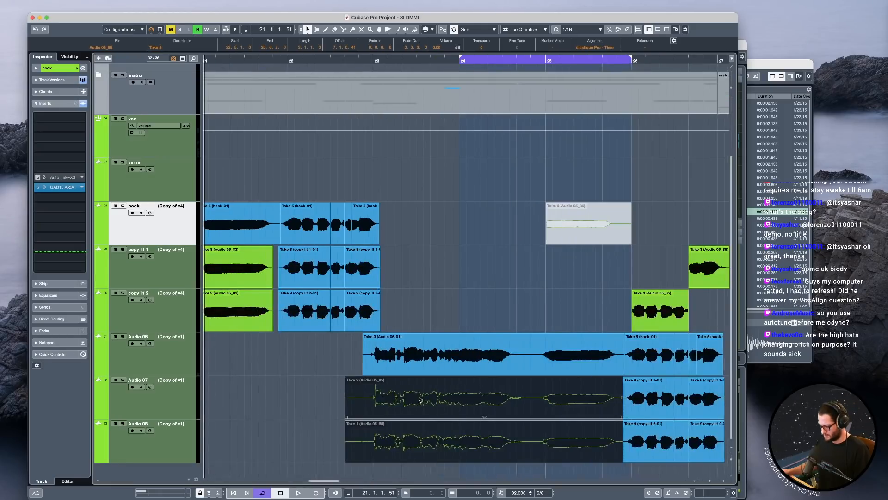
{"action": "left_click", "coordinate": [340, 357]}
{"action": "scroll", "coordinate": [369, 389], "scroll_direction": "up", "scroll_amount": 5}
{"action": "left_click", "coordinate": [371, 393]}
{"action": "left_click", "coordinate": [375, 433], "text": "shift"}
{"action": "left_click", "coordinate": [380, 428], "text": "alt"}
{"action": "left_click_drag", "start_coordinate": [256, 402], "coordinate": [333, 441]}
{"action": "key", "text": "Delete"}
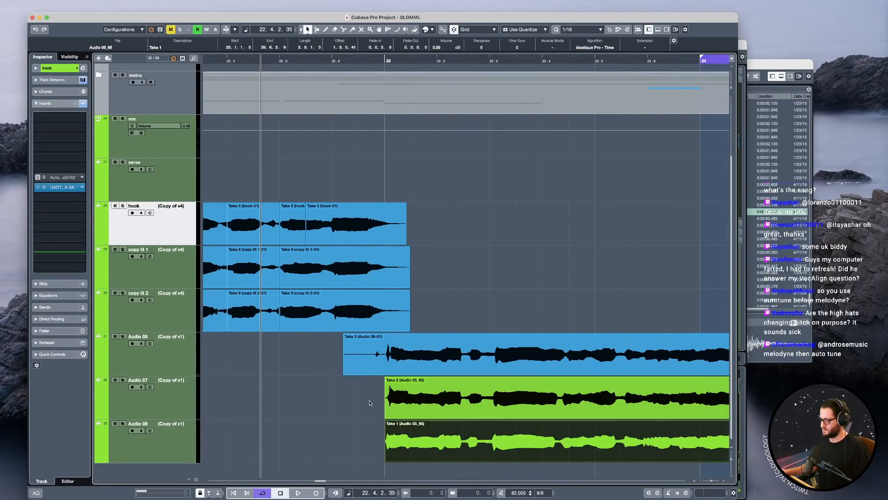
Solo the voc track and listen to the stacked Audio 06, 07 and 08 takes through bars 23 and 24.
{"action": "key", "text": "space"}
{"action": "left_click", "coordinate": [162, 134]}
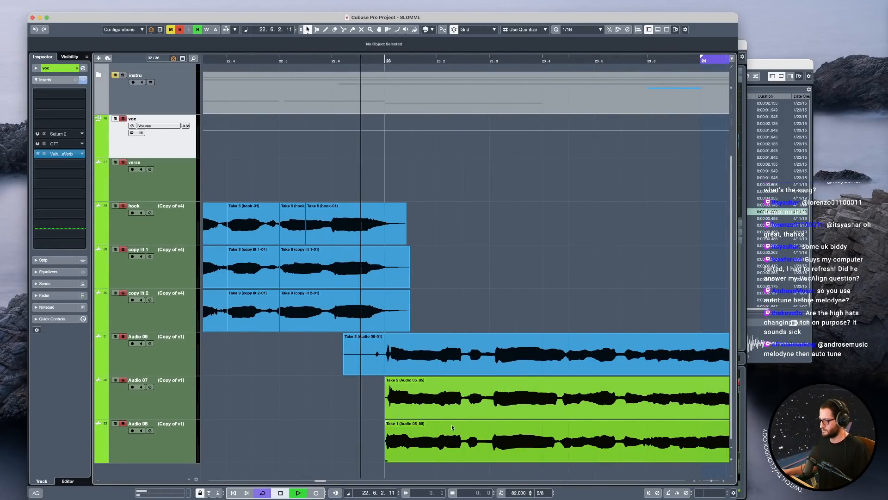
{"action": "scroll", "coordinate": [448, 425], "scroll_direction": "up", "scroll_amount": 5}
{"action": "scroll", "coordinate": [489, 425], "scroll_direction": "down", "scroll_amount": 3}
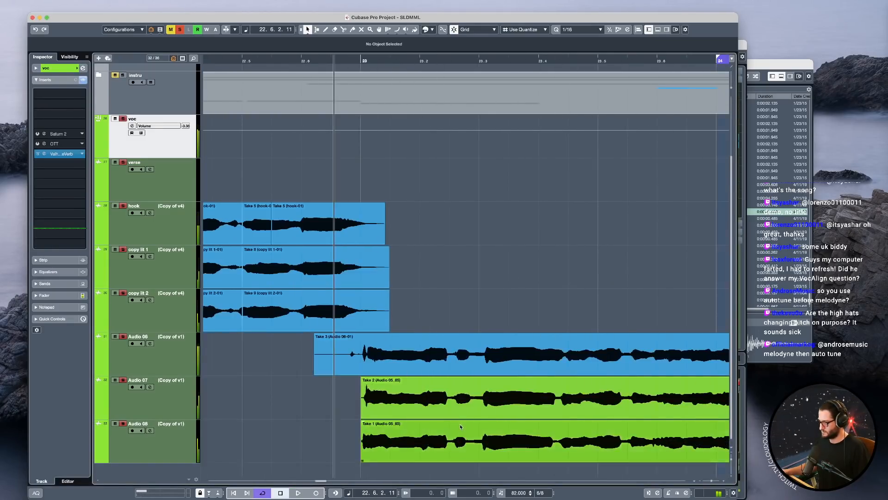
{"action": "scroll", "coordinate": [460, 421], "scroll_direction": "right", "scroll_amount": 5}
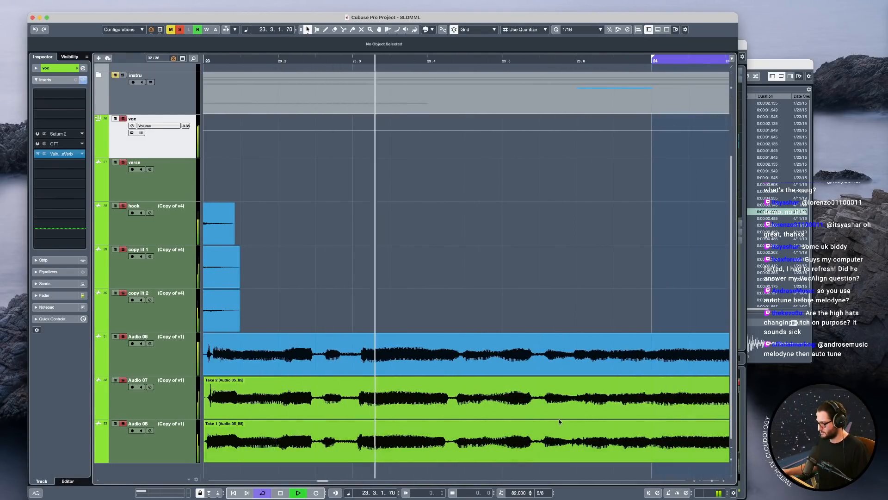
{"action": "scroll", "coordinate": [470, 416], "scroll_direction": "right", "scroll_amount": 4}
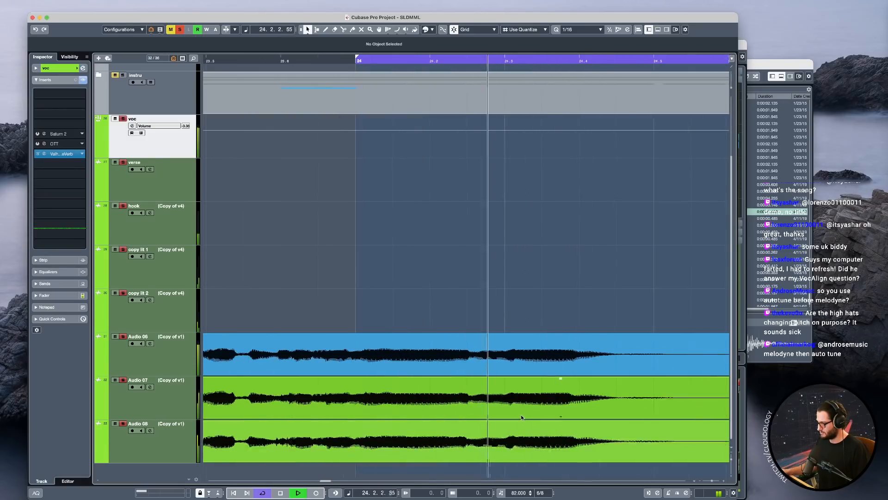
{"action": "scroll", "coordinate": [442, 406], "scroll_direction": "left", "scroll_amount": 4}
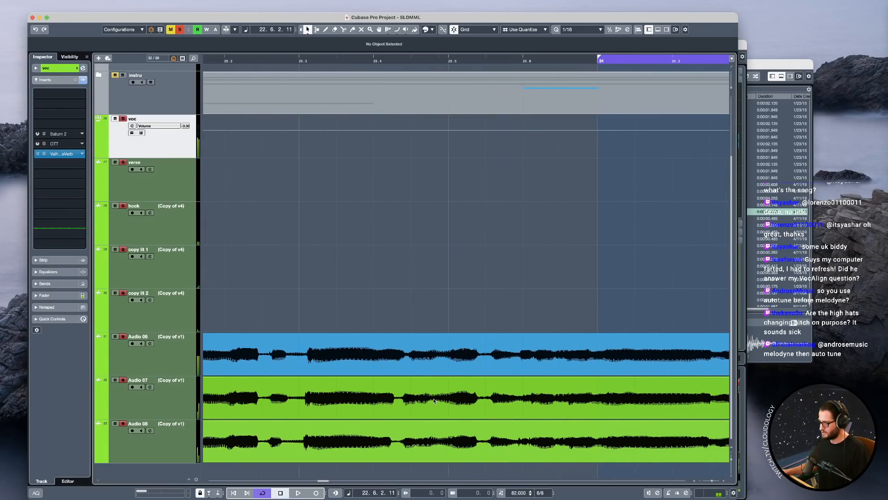
{"action": "key", "text": "space"}
{"action": "scroll", "coordinate": [544, 403], "scroll_direction": "right", "scroll_amount": 1}
{"action": "scroll", "coordinate": [545, 404], "scroll_direction": "up", "scroll_amount": 5}
{"action": "scroll", "coordinate": [544, 404], "scroll_direction": "down", "scroll_amount": 5}
{"action": "key", "text": "space"}
{"action": "scroll", "coordinate": [545, 406], "scroll_direction": "right", "scroll_amount": 1}
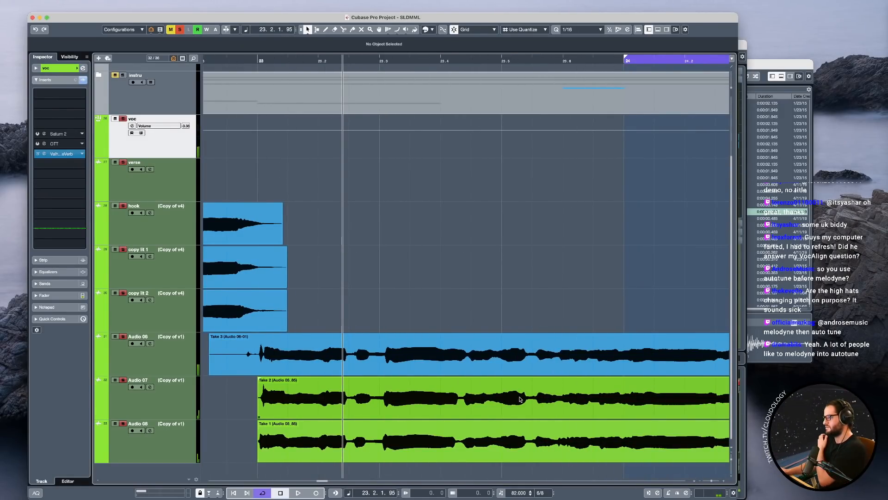
Split the Audio 07 and Audio 08 takes midway between beats 23.5 and 23.6.
{"action": "scroll", "coordinate": [523, 417], "scroll_direction": "up", "scroll_amount": 3}
{"action": "left_click", "coordinate": [530, 411]}
{"action": "key", "text": "space"}
{"action": "left_click", "coordinate": [545, 425], "text": "shift"}
{"action": "left_click", "coordinate": [536, 424], "text": "alt"}
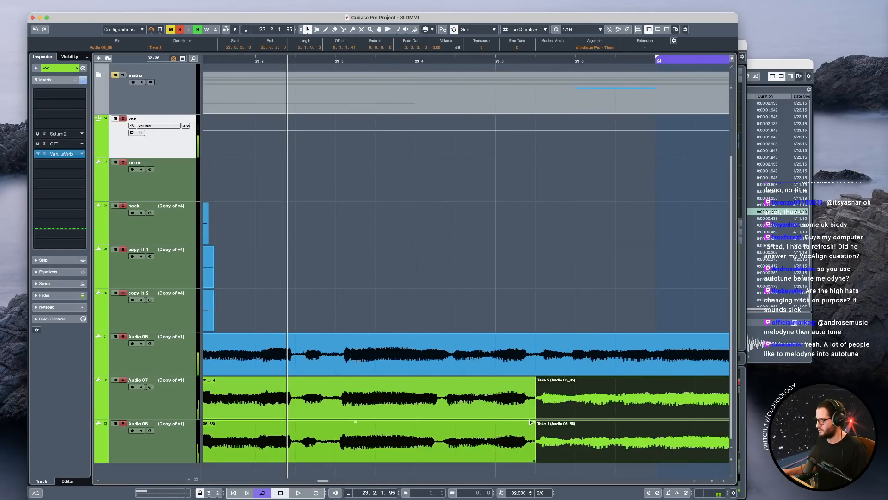
Split the Audio 07 and Audio 08 takes again at 23.6, midway through that beat, and at bar 24.
{"action": "key", "text": "space"}
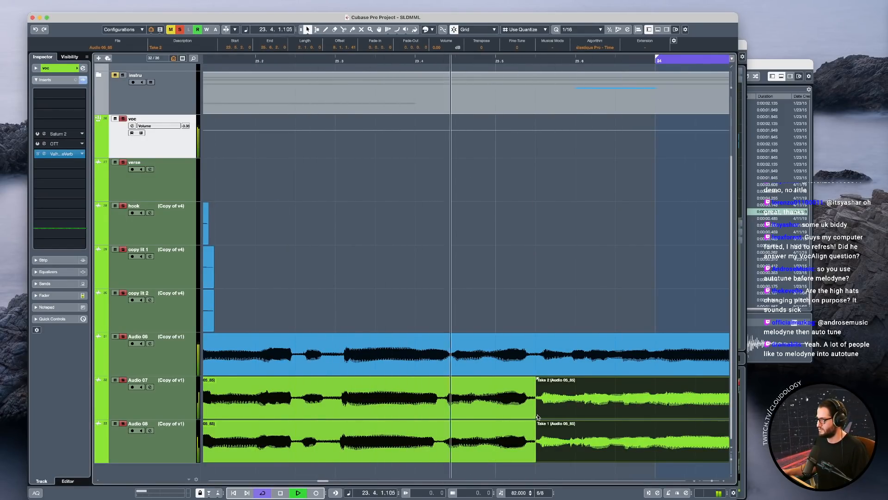
{"action": "key", "text": "space"}
{"action": "left_click_drag", "start_coordinate": [549, 416], "coordinate": [630, 465]}
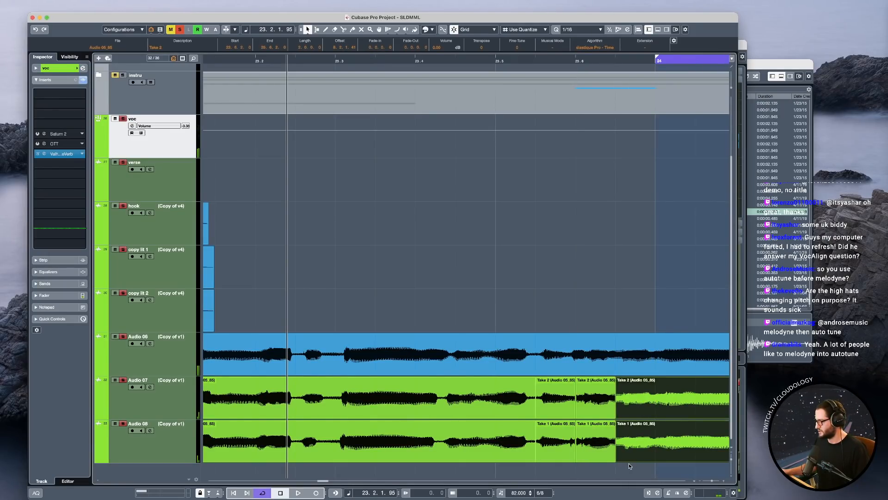
{"action": "left_click", "coordinate": [646, 417]}
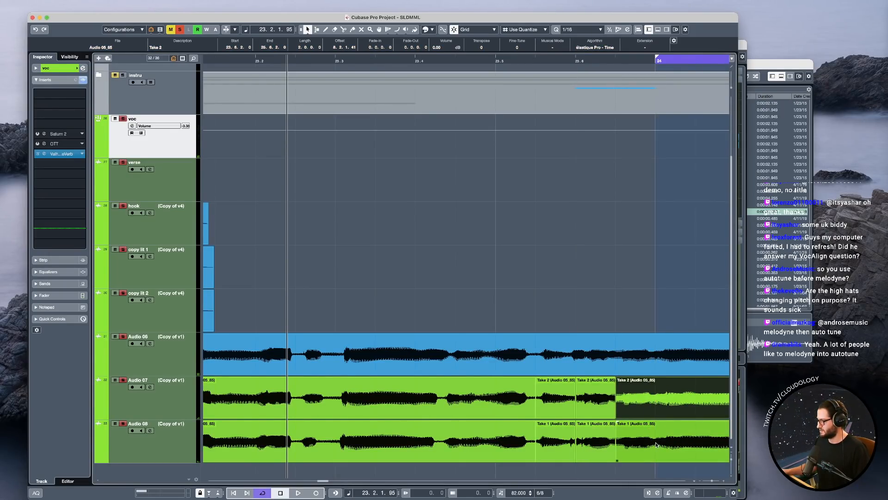
{"action": "left_click", "coordinate": [655, 444], "text": "shift"}
{"action": "left_click", "coordinate": [654, 412], "text": "alt"}
Shorten the ends of the Audio 07 and 08 slices before bar 24 to leave small gaps, and play them back.
{"action": "left_click_drag", "start_coordinate": [628, 469], "coordinate": [525, 417]}
{"action": "key", "text": "space"}
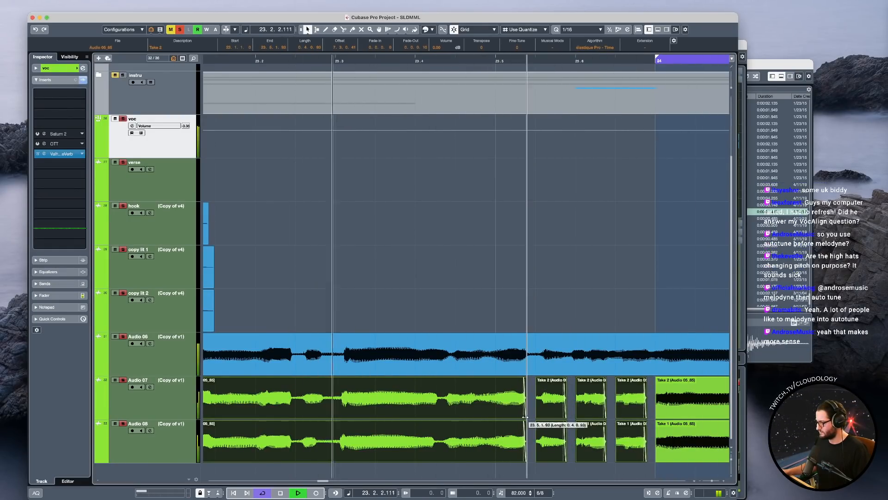
Fade in the starts of the Audio 07 and 08 slices before bar 24, then lengthen their ends slightly with fade-outs.
{"action": "left_click_drag", "start_coordinate": [537, 378], "coordinate": [541, 379]}
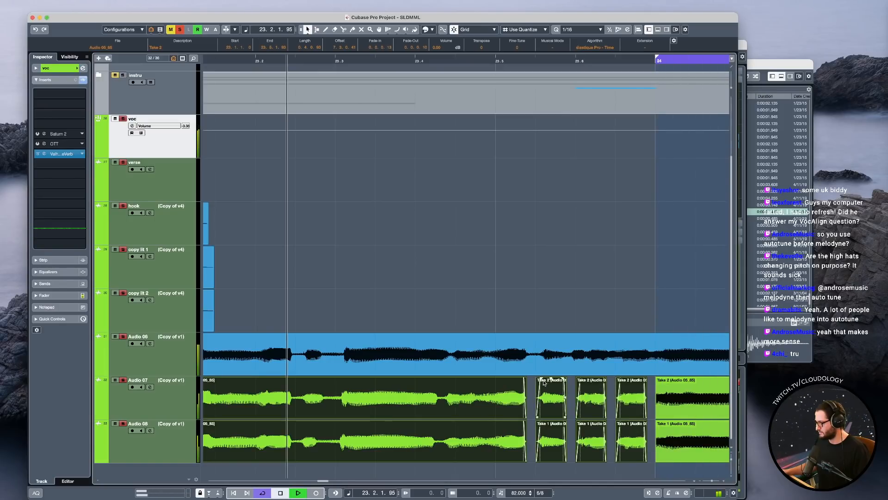
{"action": "left_click_drag", "start_coordinate": [565, 417], "coordinate": [570, 418]}
{"action": "left_click_drag", "start_coordinate": [566, 378], "coordinate": [566, 378]}
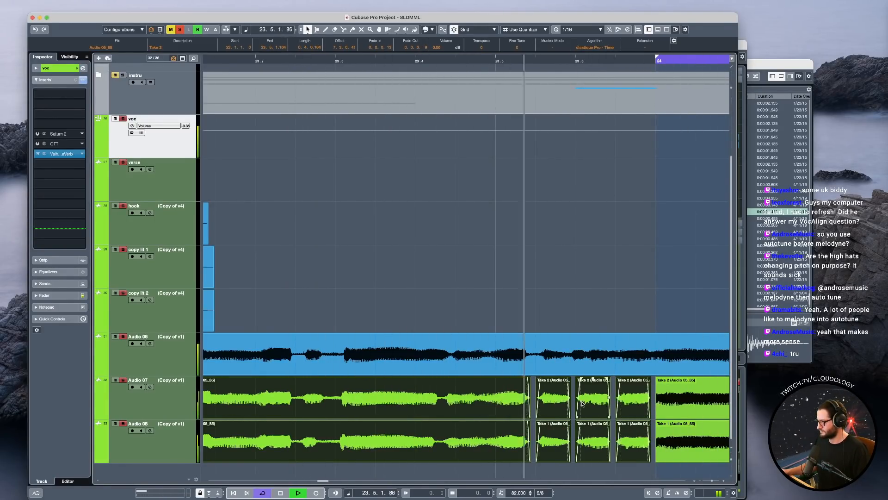
Delete the last short Audio 07 and 08 slices before bar 24 and extend the slices starting at 23.6 up to bar 24.
{"action": "left_click_drag", "start_coordinate": [628, 470], "coordinate": [655, 443]}
{"action": "key", "text": "Delete"}
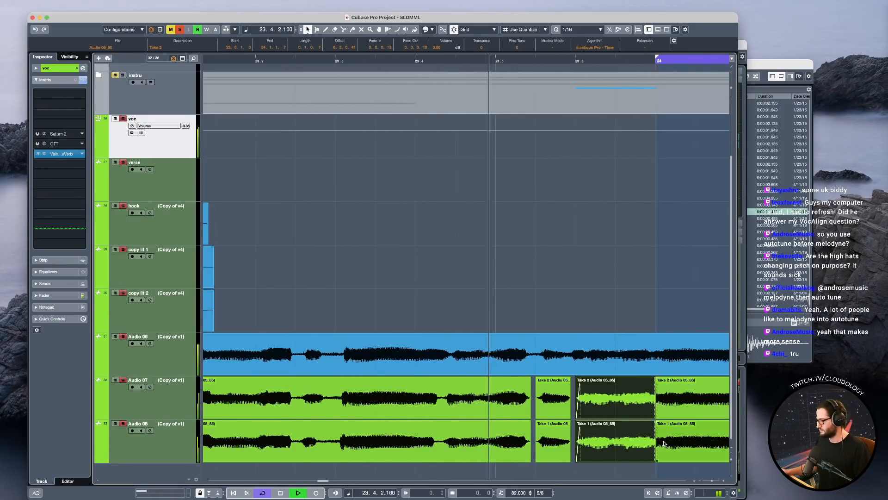
{"action": "scroll", "coordinate": [625, 409], "scroll_direction": "up", "scroll_amount": 3}
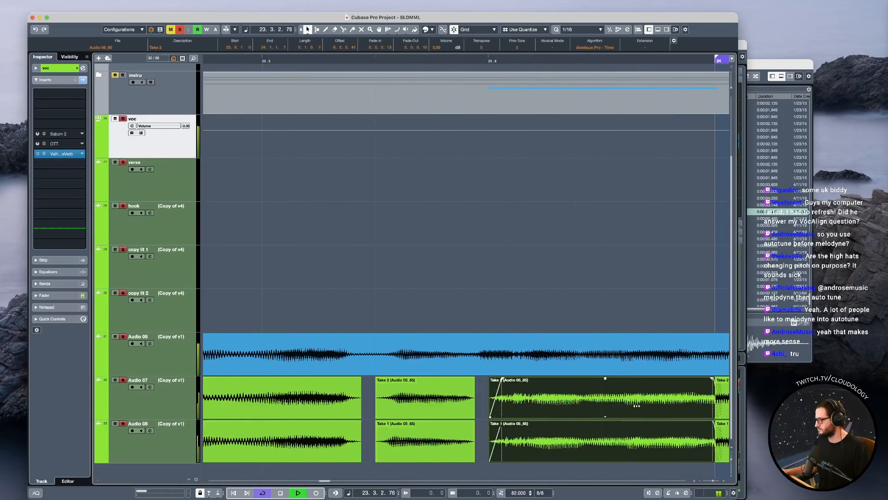
{"action": "scroll", "coordinate": [595, 439], "scroll_direction": "down", "scroll_amount": 1}
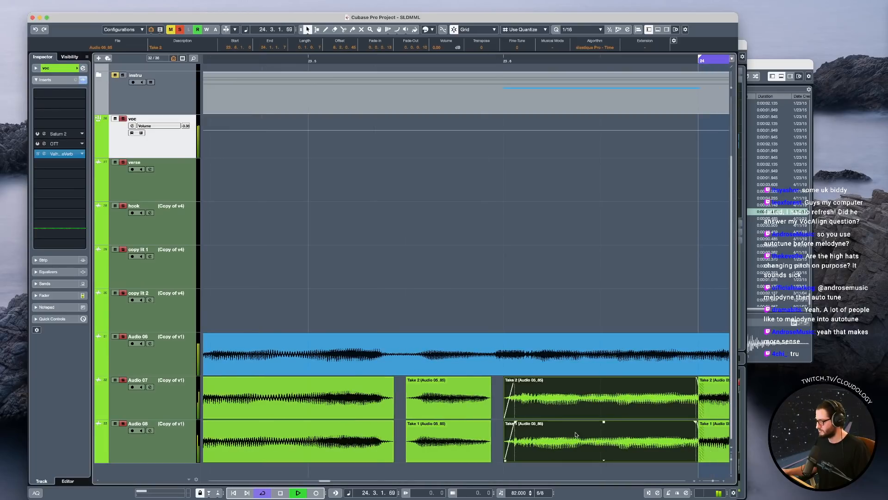
{"action": "scroll", "coordinate": [584, 437], "scroll_direction": "left", "scroll_amount": 4}
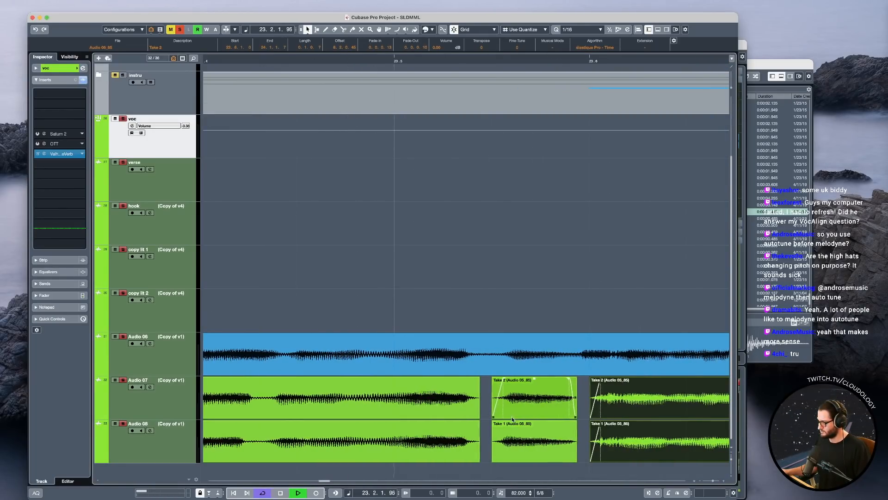
{"action": "scroll", "coordinate": [515, 418], "scroll_direction": "left", "scroll_amount": 2}
{"action": "key", "text": "space"}
Play back the recut Audio 07 and 08 slices in bar 23 against the Audio 06 take.
{"action": "left_click", "coordinate": [511, 413]}
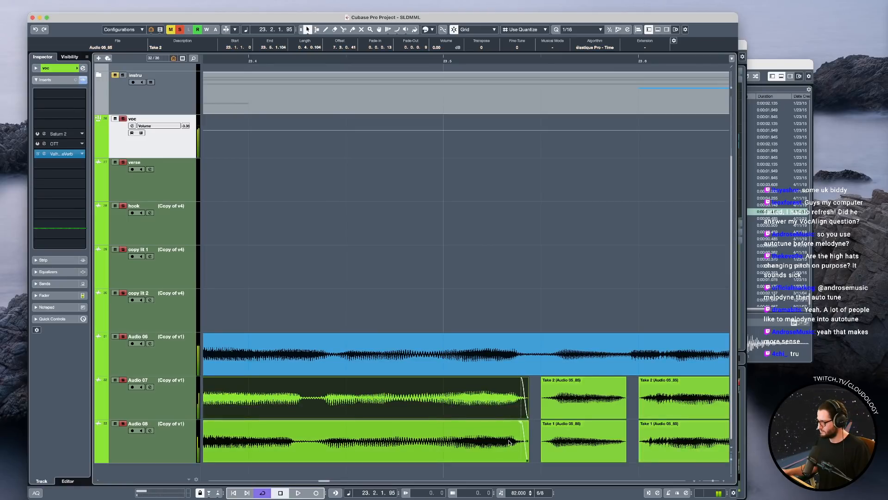
{"action": "left_click", "coordinate": [509, 442], "text": "shift"}
{"action": "left_click", "coordinate": [329, 301]}
{"action": "key", "text": "space"}
{"action": "key", "text": "space"}
Split the long Audio 07 and 08 slices in bar 23 at 23.3.
{"action": "scroll", "coordinate": [396, 393], "scroll_direction": "left", "scroll_amount": 2}
{"action": "left_click", "coordinate": [397, 396]}
{"action": "left_click", "coordinate": [408, 442], "text": "shift"}
{"action": "scroll", "coordinate": [393, 425], "scroll_direction": "left", "scroll_amount": 1}
{"action": "scroll", "coordinate": [398, 424], "scroll_direction": "down", "scroll_amount": 2}
{"action": "scroll", "coordinate": [398, 423], "scroll_direction": "left", "scroll_amount": 2}
{"action": "scroll", "coordinate": [396, 423], "scroll_direction": "down", "scroll_amount": 1}
{"action": "scroll", "coordinate": [305, 409], "scroll_direction": "left", "scroll_amount": 5}
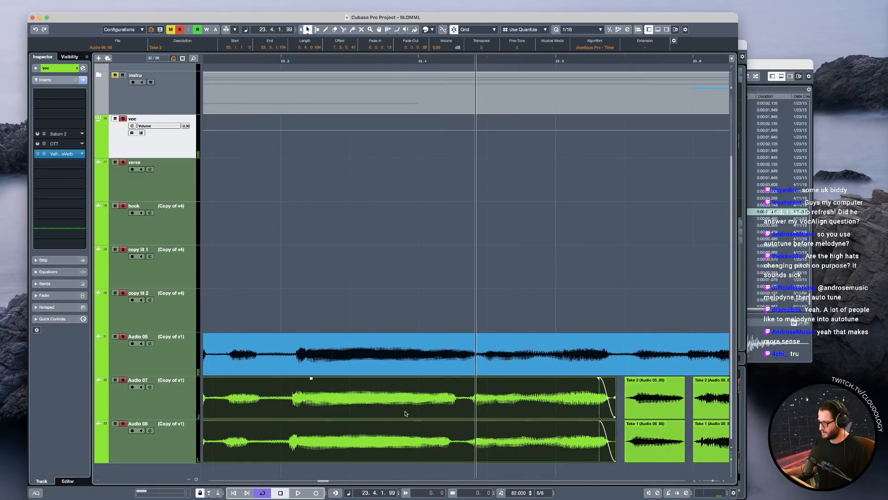
{"action": "scroll", "coordinate": [368, 415], "scroll_direction": "left", "scroll_amount": 2}
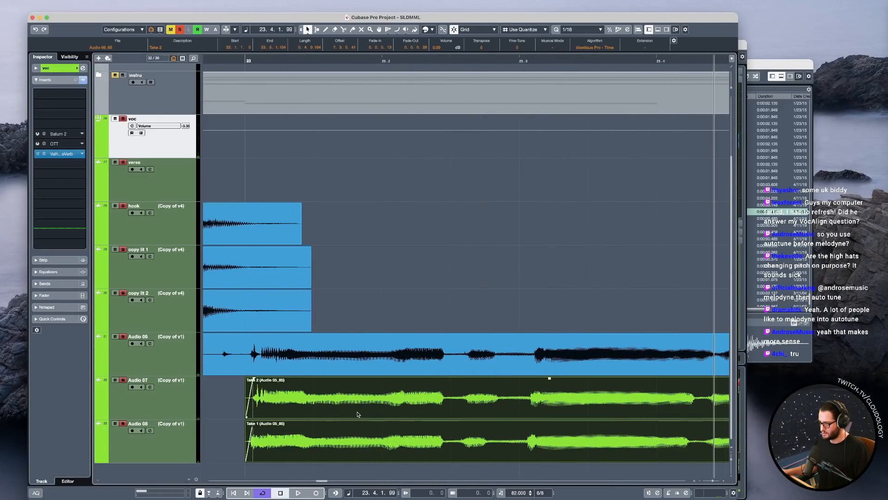
{"action": "scroll", "coordinate": [460, 417], "scroll_direction": "right", "scroll_amount": 2}
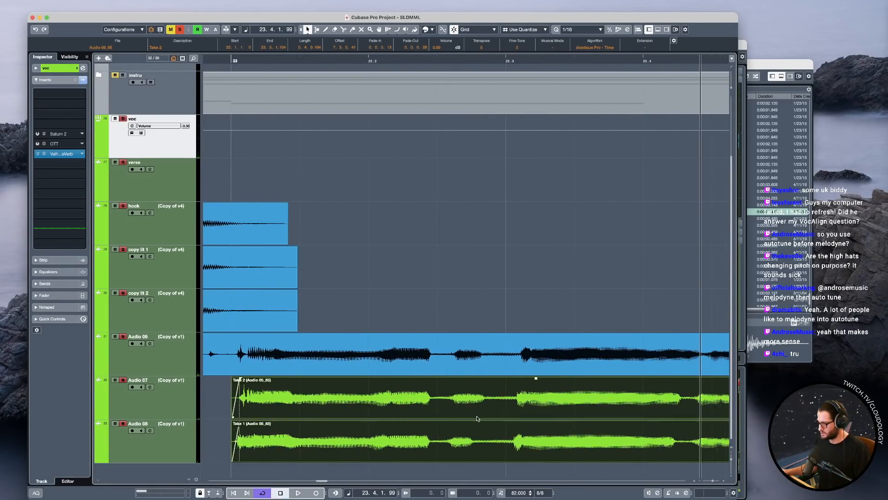
{"action": "left_click", "coordinate": [466, 408]}
{"action": "scroll", "coordinate": [509, 416], "scroll_direction": "right", "scroll_amount": 5}
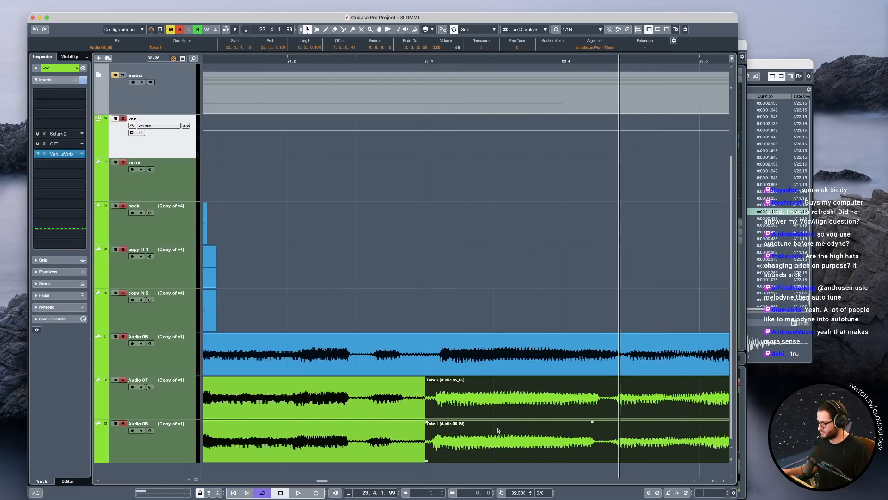
Nudge the Audio 07 and 08 slices starting at 23.3 slightly later with a short fade-in, and play them back.
{"action": "left_click_drag", "start_coordinate": [501, 403], "coordinate": [507, 399]}
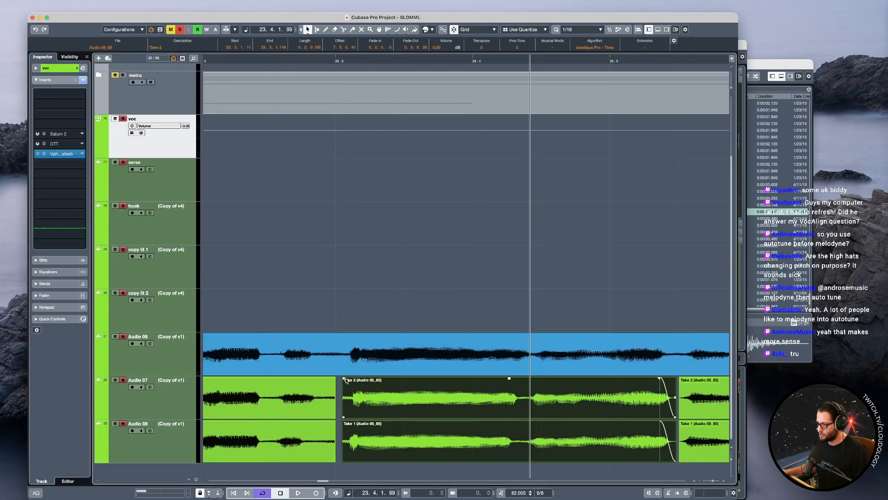
{"action": "left_click_drag", "start_coordinate": [357, 378], "coordinate": [357, 377]}
{"action": "left_click", "coordinate": [235, 275]}
{"action": "key", "text": "space"}
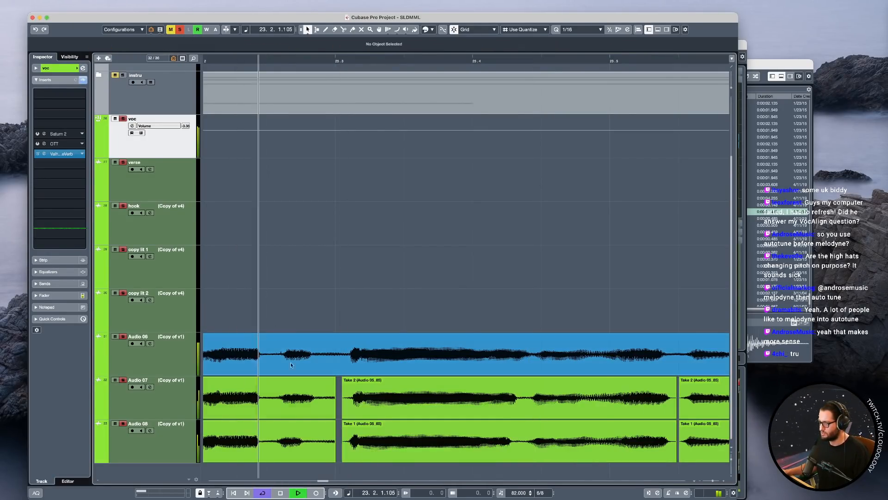
{"action": "left_click_drag", "start_coordinate": [340, 437], "coordinate": [322, 378]}
{"action": "key", "text": "space"}
{"action": "key", "text": "space"}
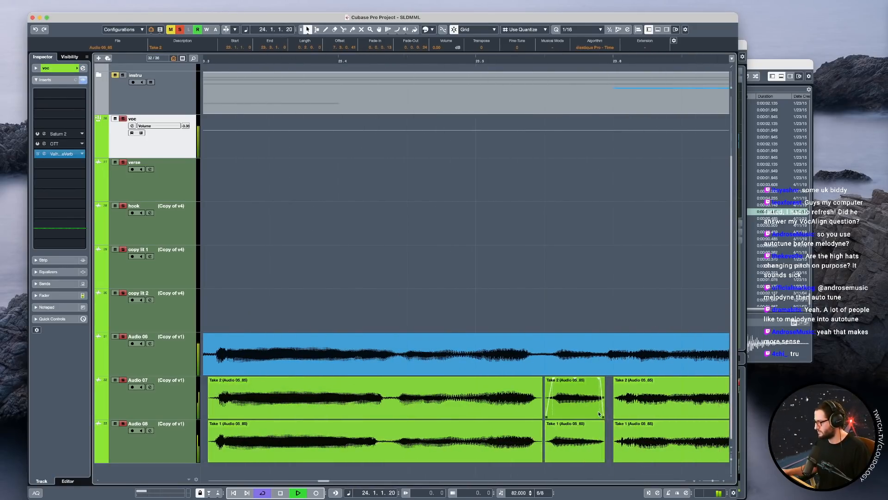
{"action": "key", "text": "space"}
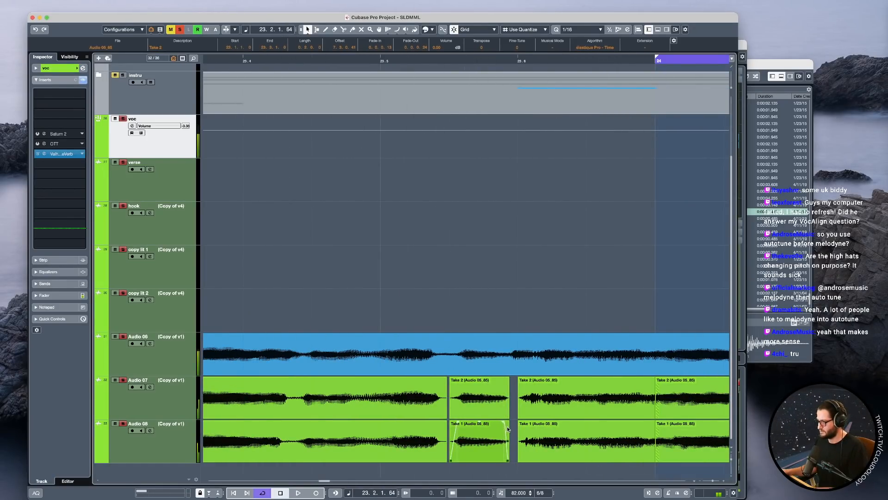
Try to remove the short Audio 07 and 08 slices before 23.6 and extend the following slices back over them.
{"action": "left_click_drag", "start_coordinate": [512, 428], "coordinate": [455, 416]}
{"action": "key", "text": "Delete"}
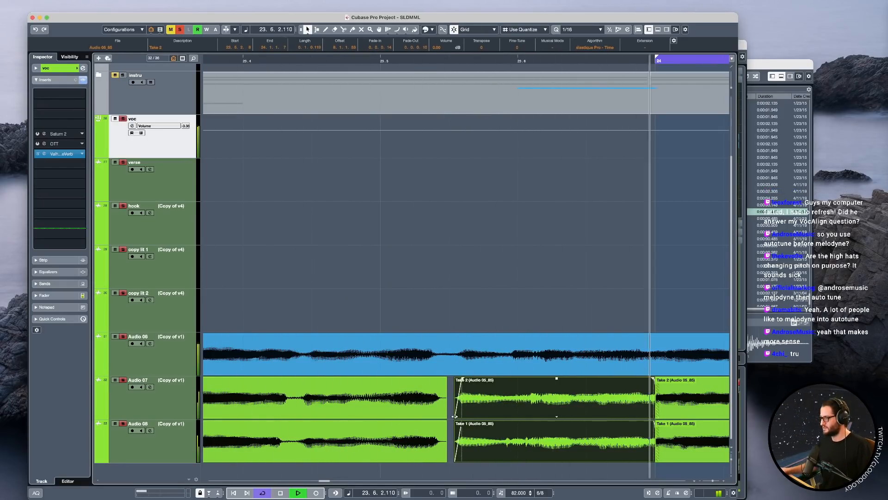
{"action": "key", "text": "super+z"}
{"action": "key", "text": "super+z"}
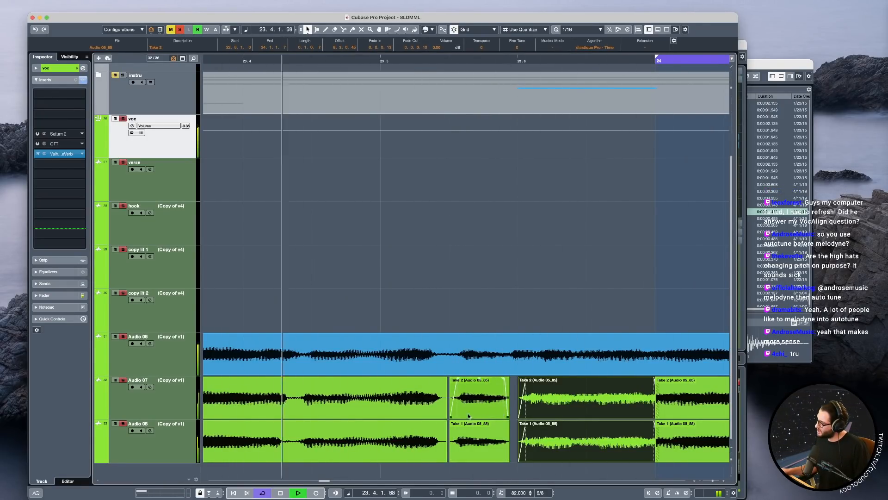
Nudge the short Audio 07 and 08 slices just before 23.6 slightly later and play back the section.
{"action": "key", "text": "space"}
{"action": "left_click_drag", "start_coordinate": [452, 416], "coordinate": [455, 417]}
{"action": "left_click", "coordinate": [470, 433], "text": "shift"}
{"action": "scroll", "coordinate": [471, 396], "scroll_direction": "up", "scroll_amount": 3}
{"action": "key", "text": "space"}
{"action": "scroll", "coordinate": [513, 408], "scroll_direction": "down", "scroll_amount": 3}
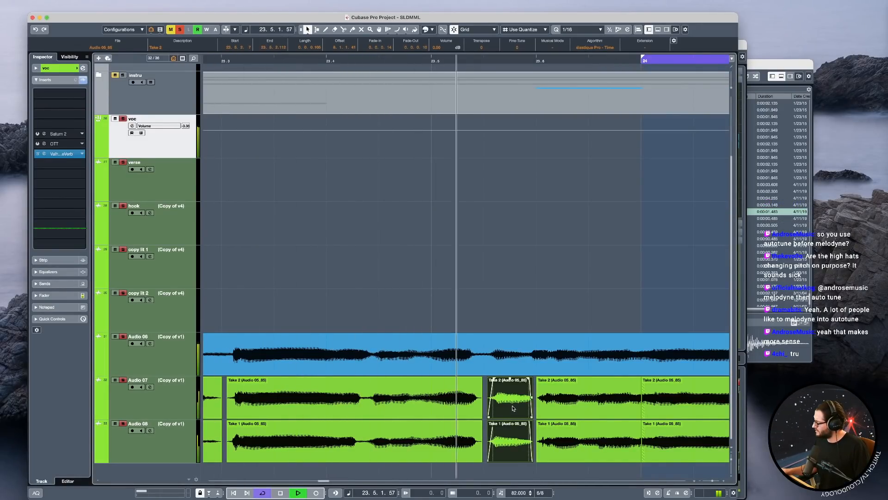
{"action": "scroll", "coordinate": [548, 413], "scroll_direction": "right", "scroll_amount": 4}
{"action": "scroll", "coordinate": [552, 415], "scroll_direction": "down", "scroll_amount": 3}
{"action": "scroll", "coordinate": [563, 411], "scroll_direction": "right", "scroll_amount": 3}
{"action": "key", "text": "space"}
Split the Audio 07 and 08 takes midway between 24.4 and 24.5 and midway through 24.6, and delete the part between.
{"action": "left_click", "coordinate": [565, 411]}
{"action": "left_click", "coordinate": [563, 440], "text": "shift"}
{"action": "scroll", "coordinate": [515, 422], "scroll_direction": "down", "scroll_amount": 1}
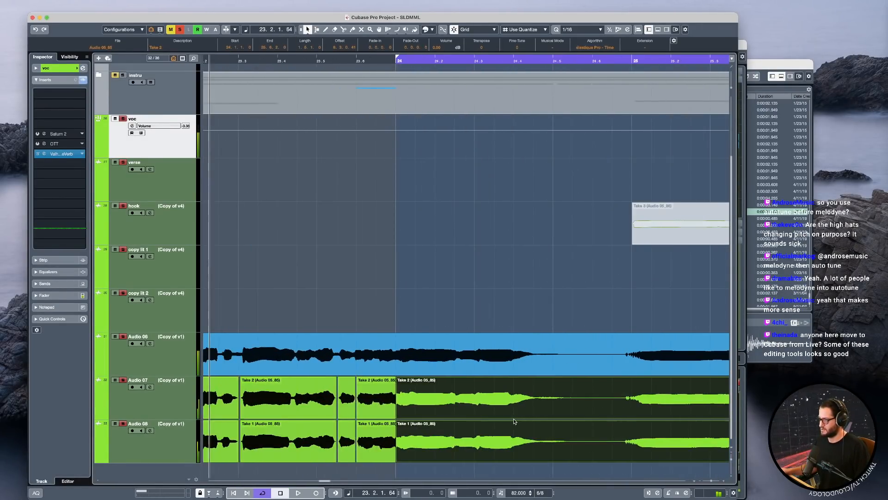
{"action": "scroll", "coordinate": [507, 416], "scroll_direction": "down", "scroll_amount": 5}
{"action": "scroll", "coordinate": [498, 411], "scroll_direction": "up", "scroll_amount": 6}
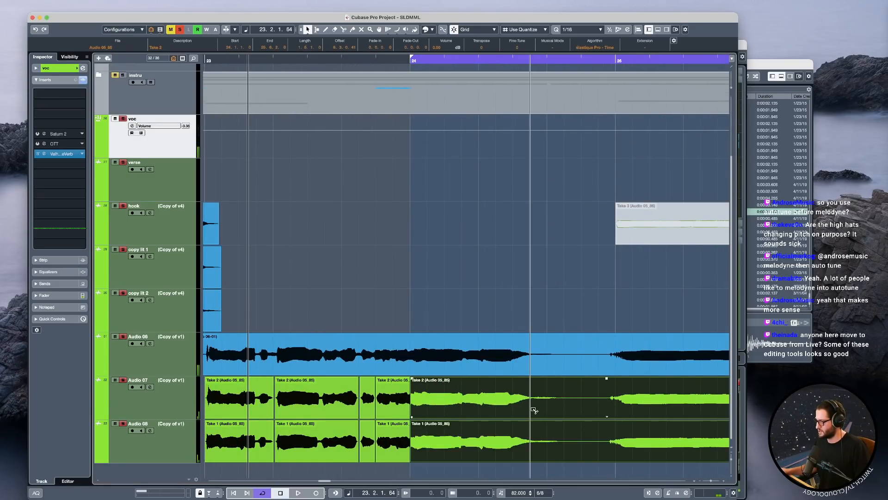
{"action": "left_click", "coordinate": [533, 410], "text": "alt"}
{"action": "left_click", "coordinate": [605, 407], "text": "alt"}
{"action": "left_click", "coordinate": [564, 416]}
{"action": "left_click", "coordinate": [564, 439], "text": "shift"}
{"action": "key", "text": "Delete"}
Split the Audio 06 take at 24.5 and add a fade-out to the end of the first part.
{"action": "left_click", "coordinate": [550, 363]}
{"action": "left_click", "coordinate": [552, 341], "text": "alt"}
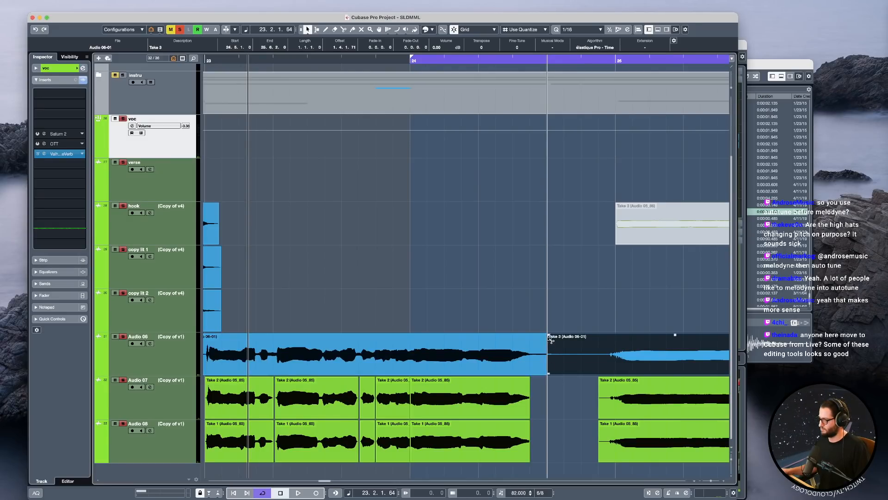
{"action": "left_click_drag", "start_coordinate": [546, 335], "coordinate": [520, 335]}
{"action": "left_click", "coordinate": [576, 388]}
{"action": "key", "text": "space"}
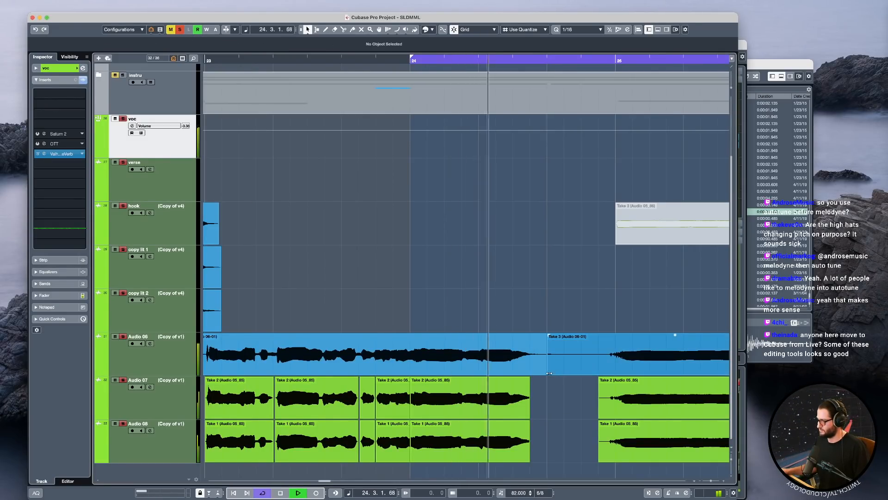
Trim the second Audio 06 part's start to just before bar 25, and extend the first part past 24.5 with a shorter fade-out.
{"action": "left_click_drag", "start_coordinate": [549, 373], "coordinate": [601, 373]}
{"action": "key", "text": "space"}
{"action": "left_click", "coordinate": [546, 373]}
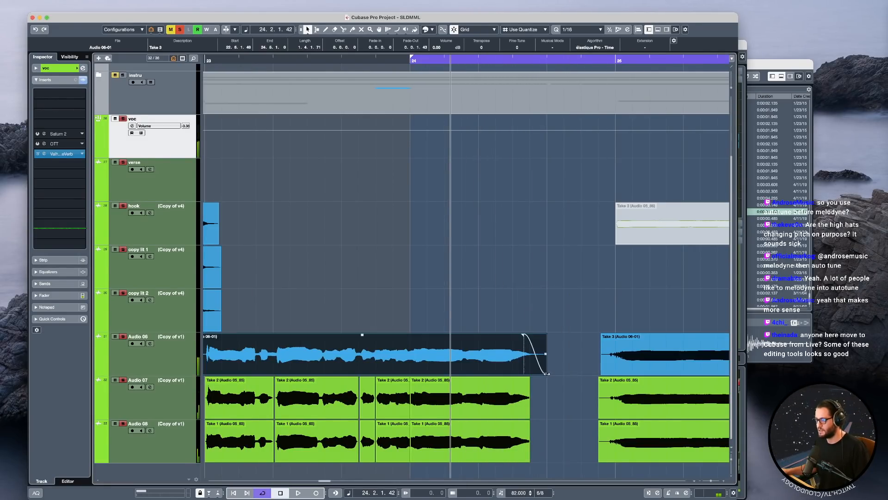
{"action": "left_click_drag", "start_coordinate": [547, 373], "coordinate": [565, 372]}
{"action": "key", "text": "space"}
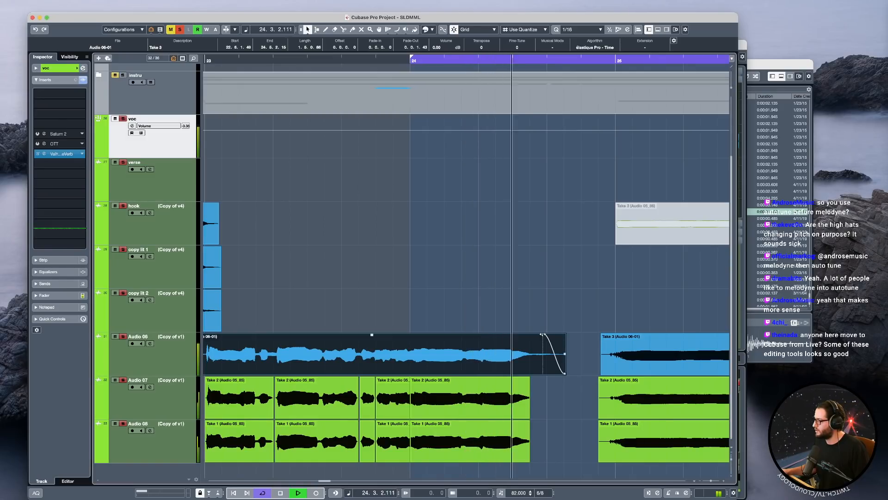
{"action": "left_click_drag", "start_coordinate": [542, 334], "coordinate": [547, 334]}
{"action": "key", "text": "space"}
Extend the ends of the Audio 07 and 08 slices from bar 24 nearly to the end of the first Audio 06 part and play back.
{"action": "left_click_drag", "start_coordinate": [558, 462], "coordinate": [562, 416]}
{"action": "key", "text": "space"}
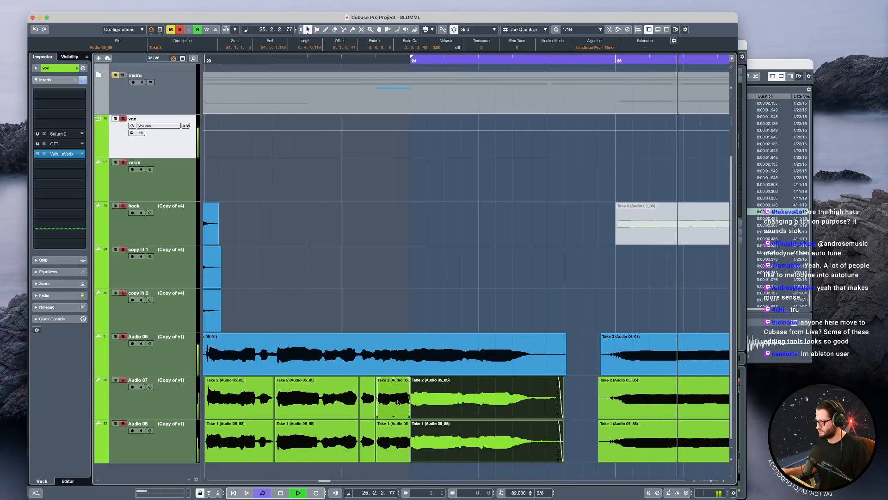
{"action": "key", "text": "space"}
Inspect the inserts on the Audio 07 and copy lit 1 tracks, including the copy lit 1 channel settings.
{"action": "left_click", "coordinate": [189, 408]}
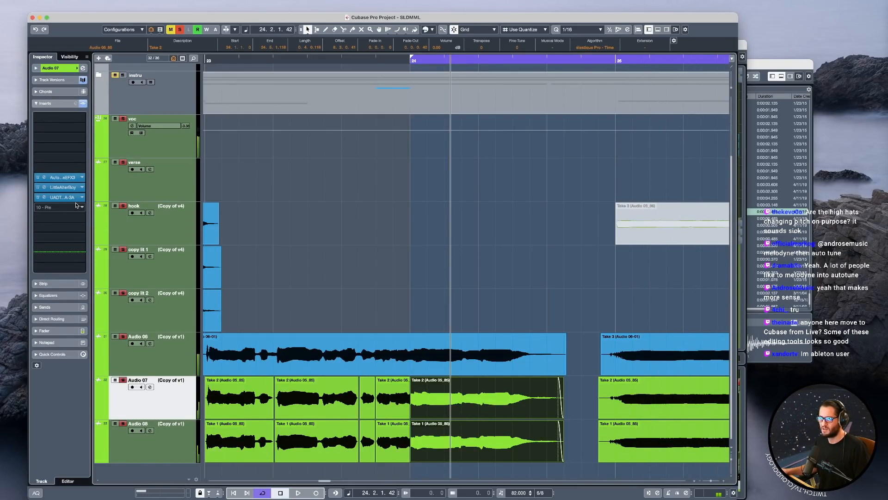
{"action": "left_click", "coordinate": [172, 280]}
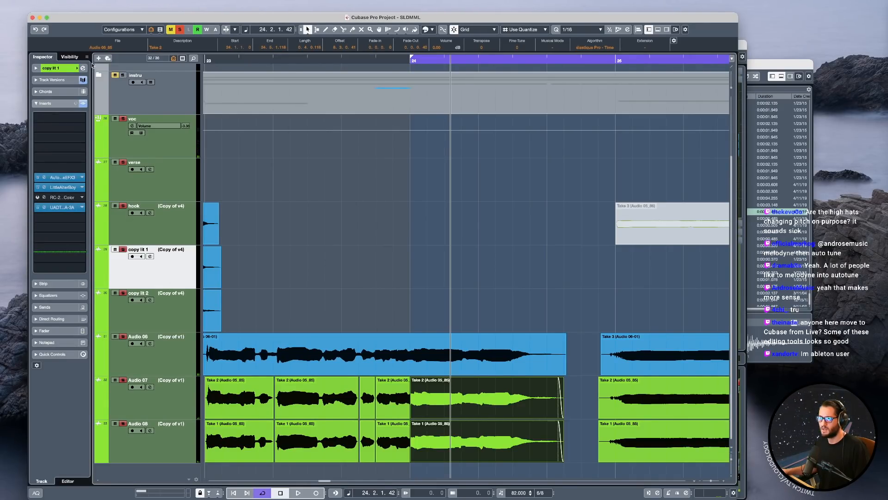
{"action": "left_click", "coordinate": [84, 68]}
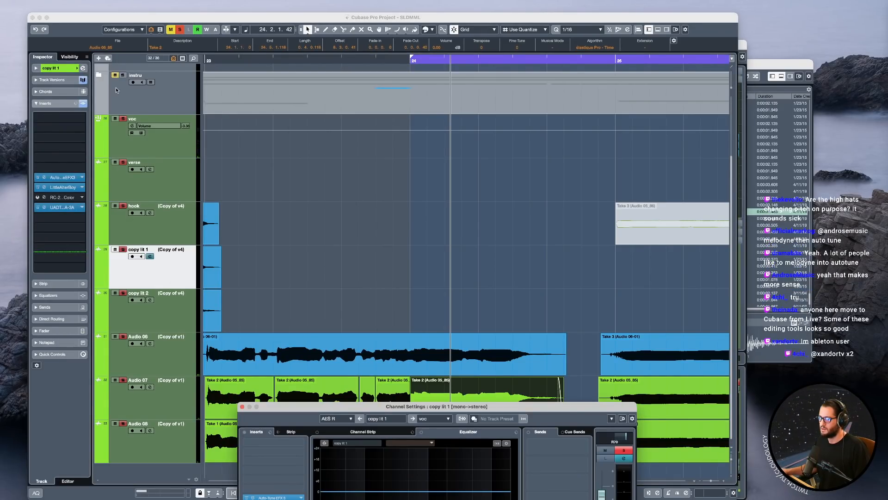
{"action": "left_click", "coordinate": [242, 406]}
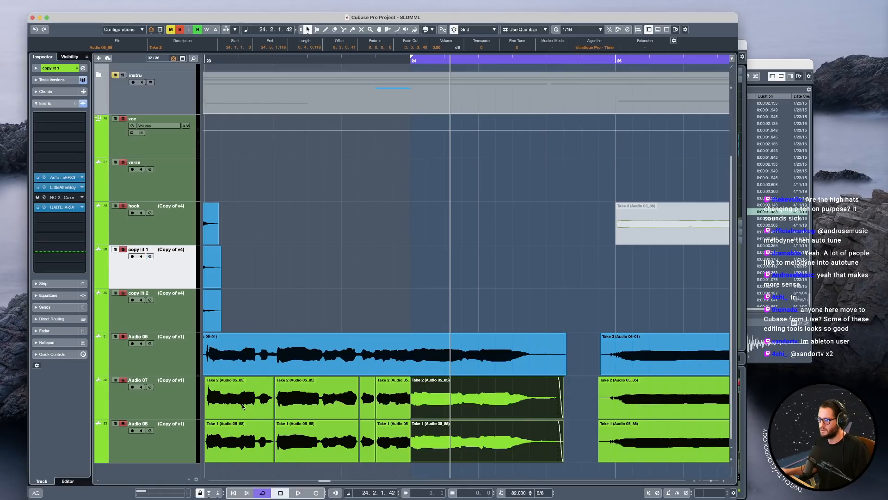
Compare the insert chains of the hook and copy lit 1 tracks, and unsolo the voc track.
{"action": "scroll", "coordinate": [317, 249], "scroll_direction": "down", "scroll_amount": 3}
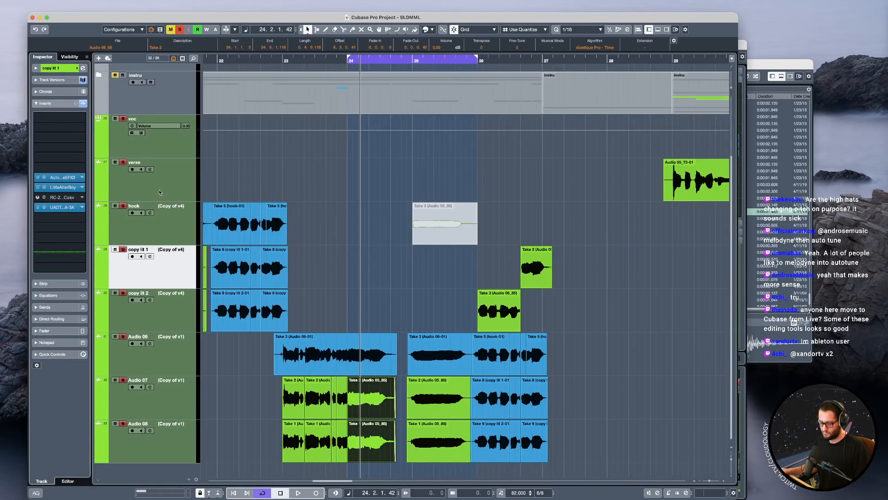
{"action": "left_click", "coordinate": [178, 225]}
{"action": "scroll", "coordinate": [342, 231], "scroll_direction": "left", "scroll_amount": 3}
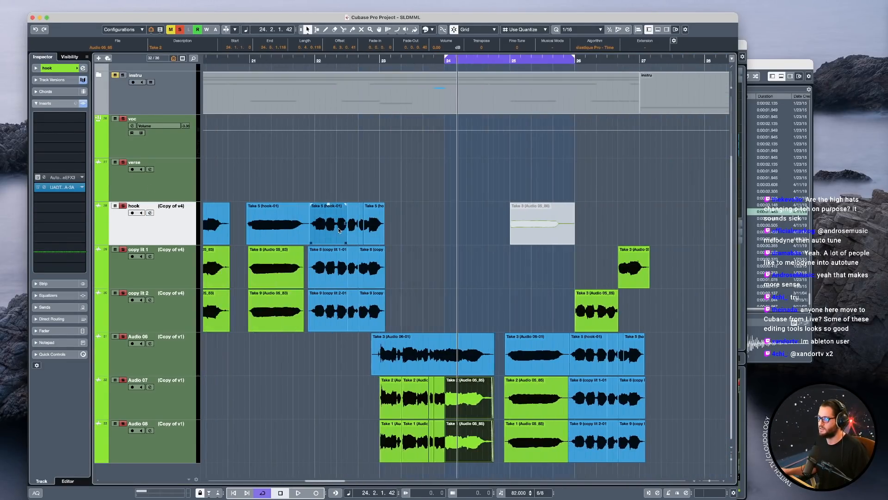
{"action": "scroll", "coordinate": [342, 231], "scroll_direction": "down", "scroll_amount": 2}
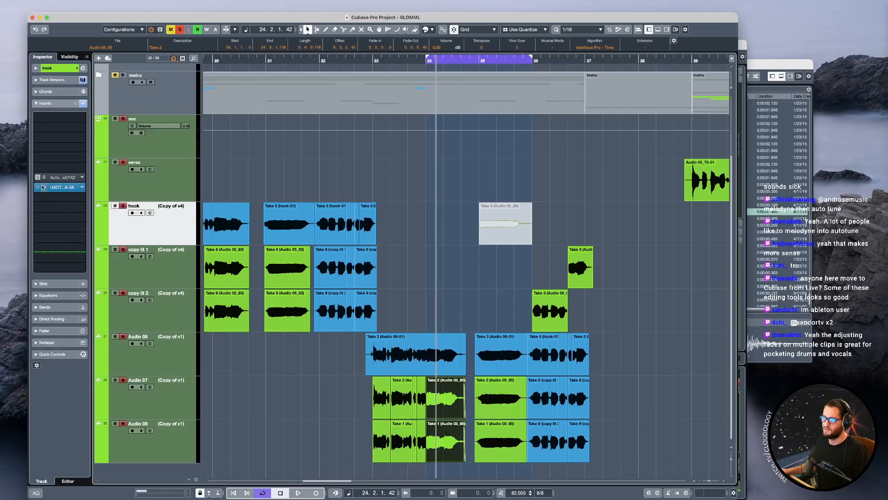
{"action": "left_click", "coordinate": [166, 271]}
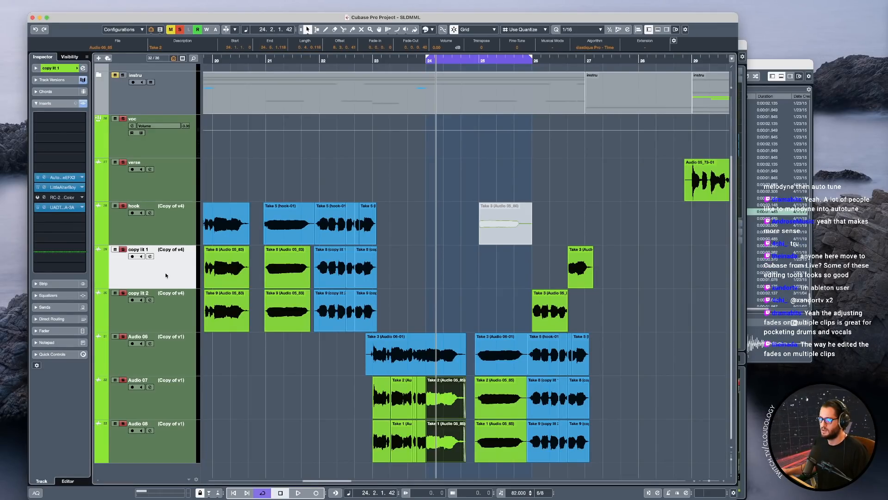
{"action": "scroll", "coordinate": [157, 209], "scroll_direction": "left", "scroll_amount": 2}
{"action": "left_click", "coordinate": [171, 231]}
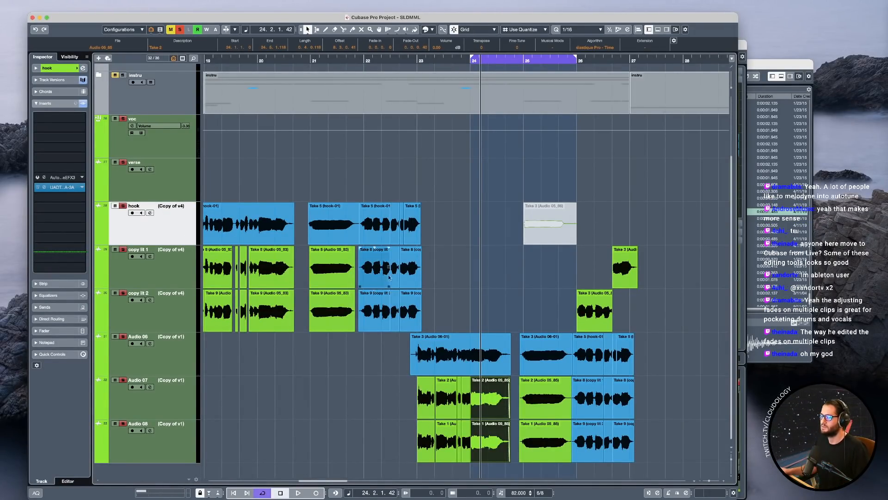
{"action": "left_click", "coordinate": [122, 119]}
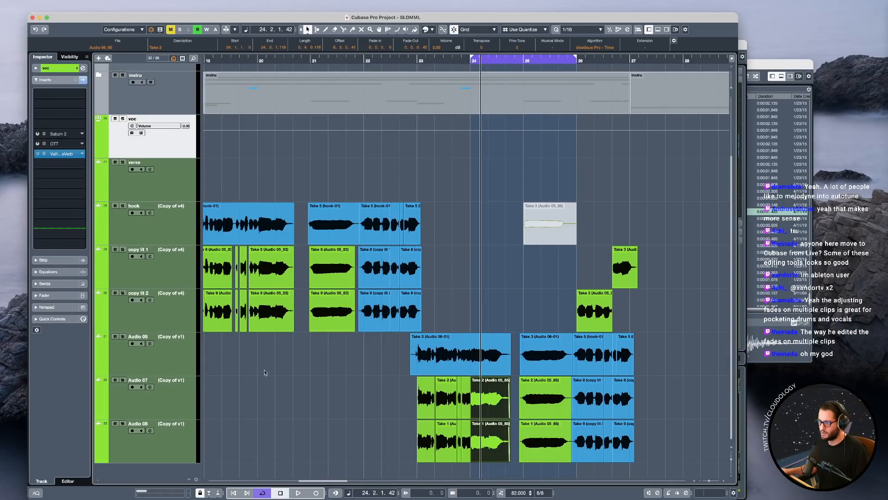
Solo the Audio 06 track and play back its hook vocal from late bar 22.
{"action": "left_click", "coordinate": [186, 365]}
{"action": "left_click", "coordinate": [404, 380]}
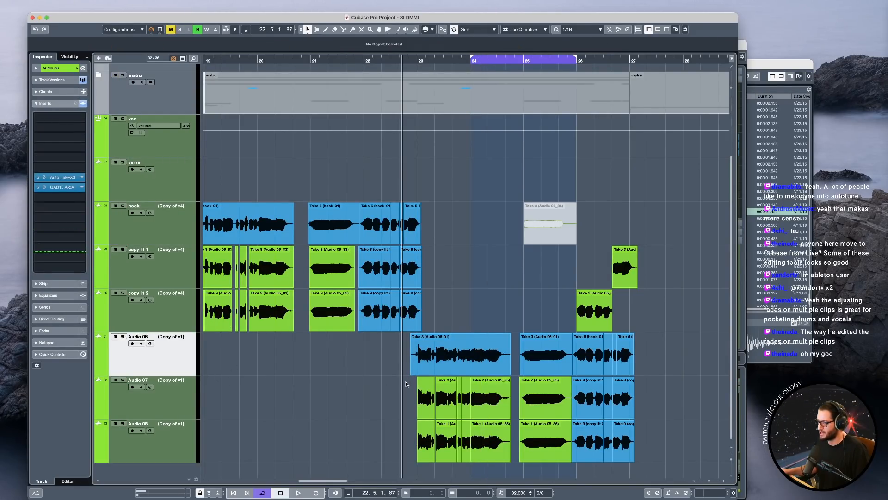
{"action": "key", "text": "s"}
{"action": "key", "text": "space"}
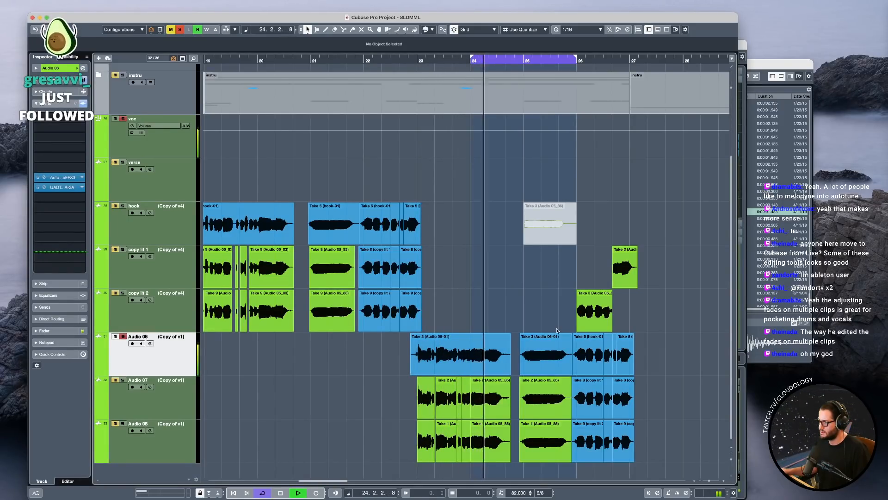
{"action": "key", "text": "space"}
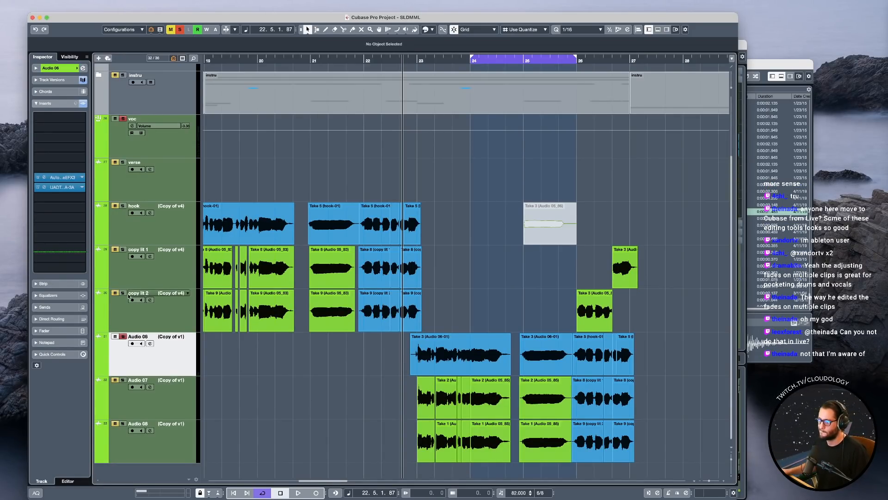
Add bx_cleansweep V2 as an insert after the existing effects on the Audio 06 track.
{"action": "left_click", "coordinate": [60, 197]}
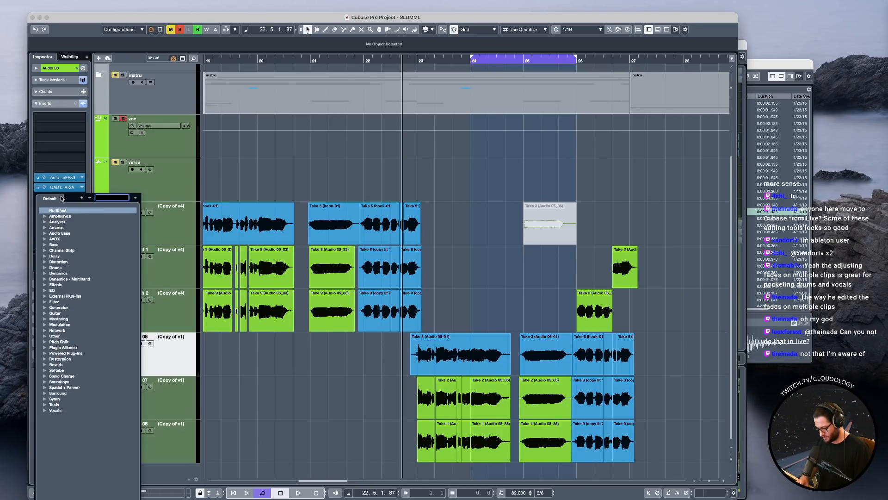
{"action": "type", "text": "clea"}
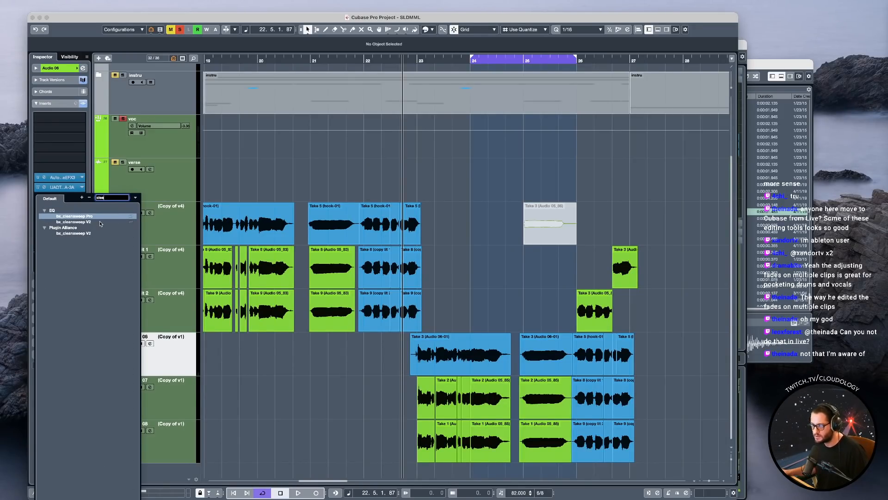
{"action": "left_click", "coordinate": [94, 222]}
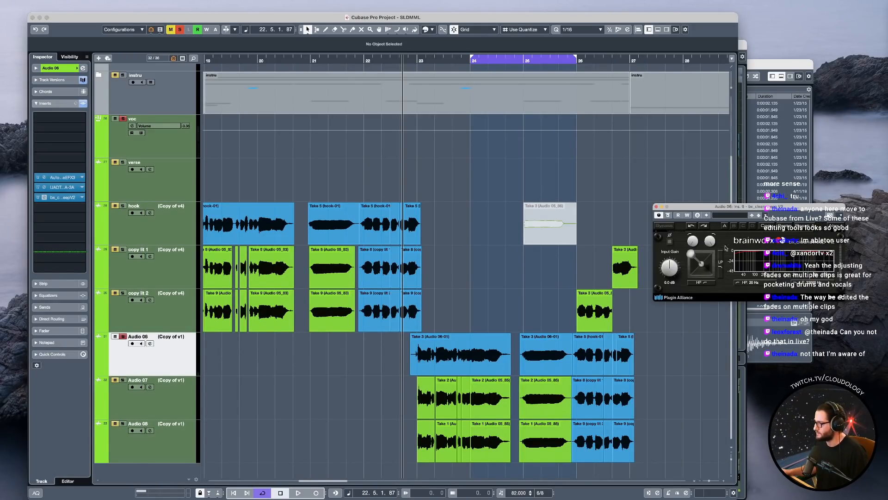
{"action": "left_click_drag", "start_coordinate": [720, 210], "coordinate": [424, 194]}
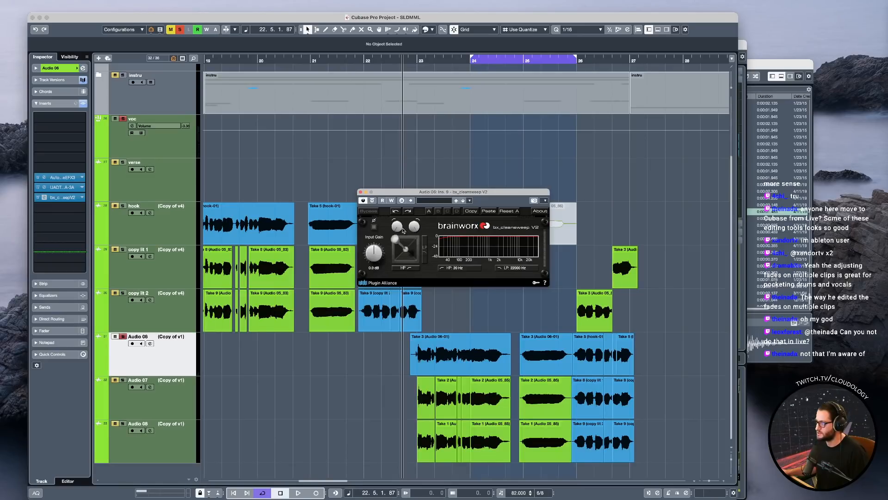
Set the bx_cleansweep V2 high-pass filter on Audio 06 to 131 Hz while auditioning the vocal, and close the plug-in.
{"action": "left_click_drag", "start_coordinate": [399, 229], "coordinate": [398, 226]}
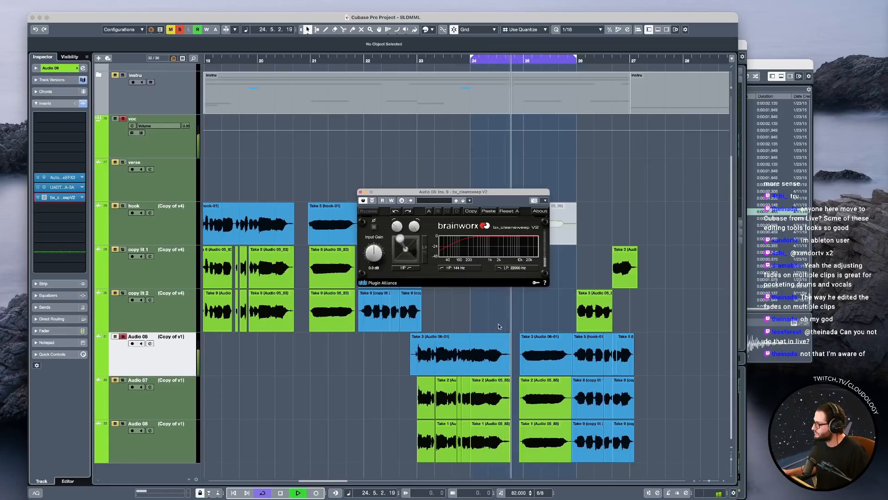
{"action": "left_click_drag", "start_coordinate": [398, 230], "coordinate": [399, 230]}
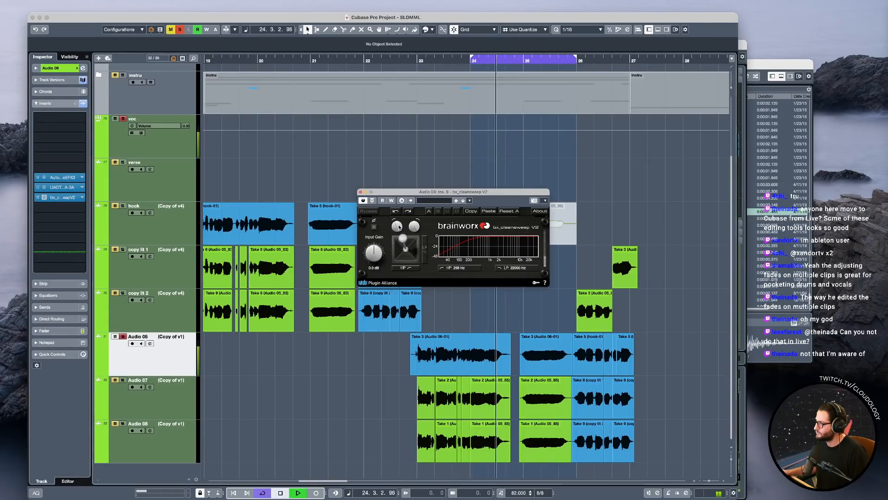
{"action": "key", "text": "space"}
{"action": "left_click", "coordinate": [407, 359]}
{"action": "key", "text": "space"}
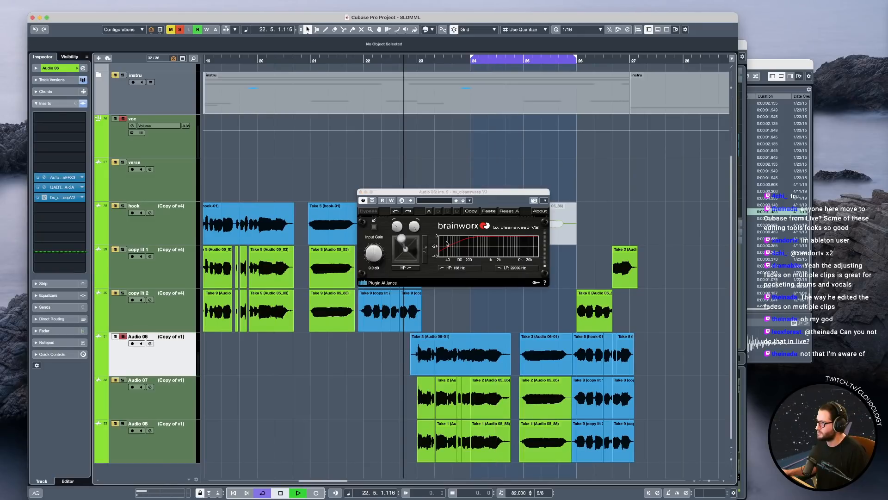
{"action": "left_click_drag", "start_coordinate": [399, 229], "coordinate": [399, 231]}
{"action": "key", "text": "space"}
{"action": "key", "text": "space"}
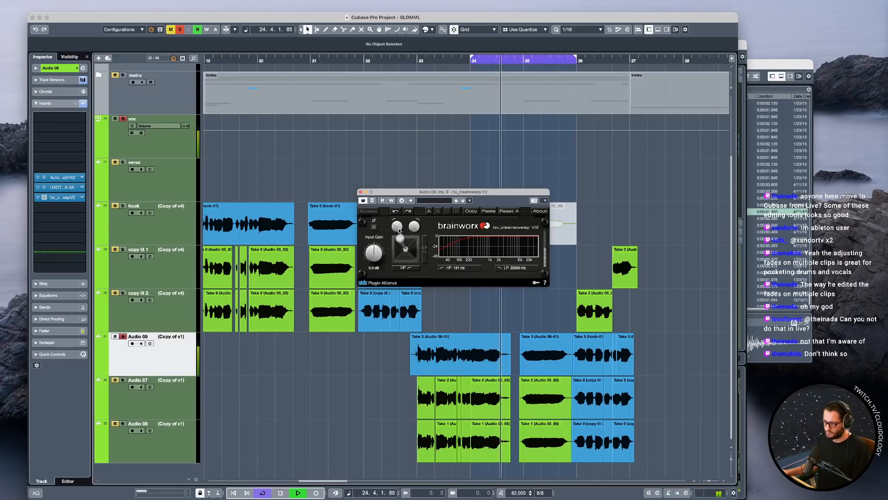
{"action": "key", "text": "space"}
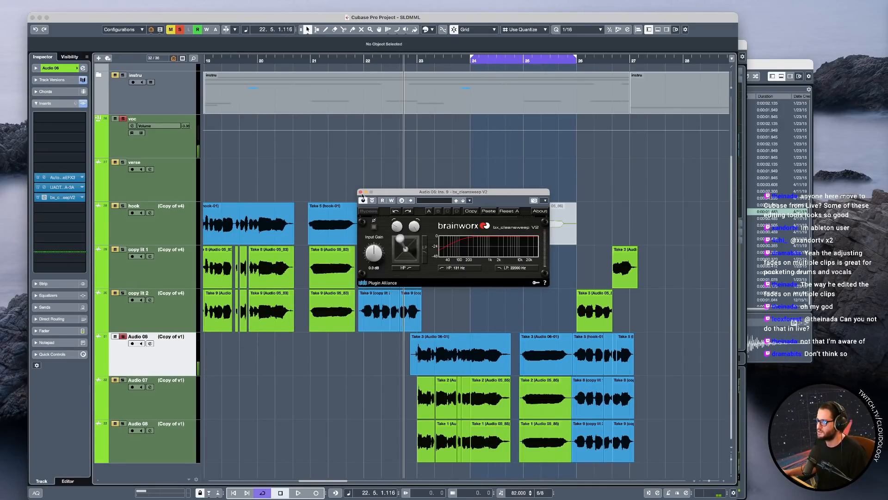
{"action": "left_click", "coordinate": [361, 192]}
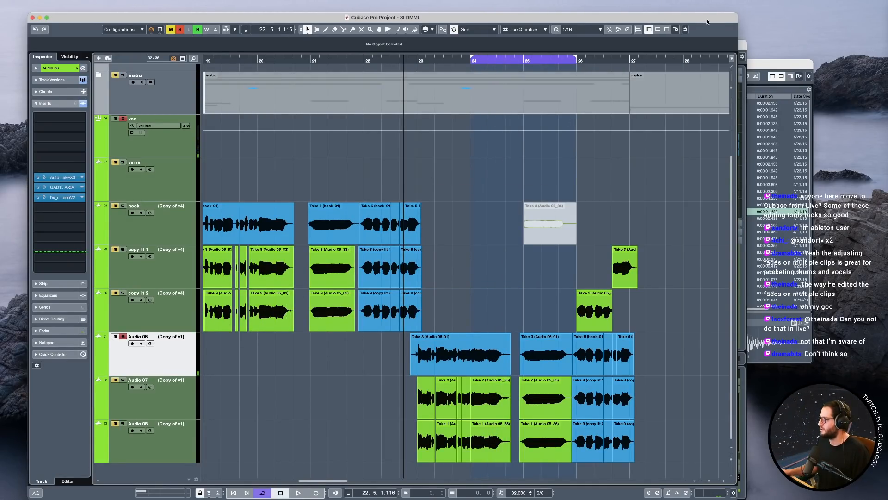
Copy the bx_cleansweep V2 insert in the MixConsole to a shared lower slot on hook, copy lit 1, copy lit 2, and Audio 06 to 08.
{"action": "key", "text": "F3"}
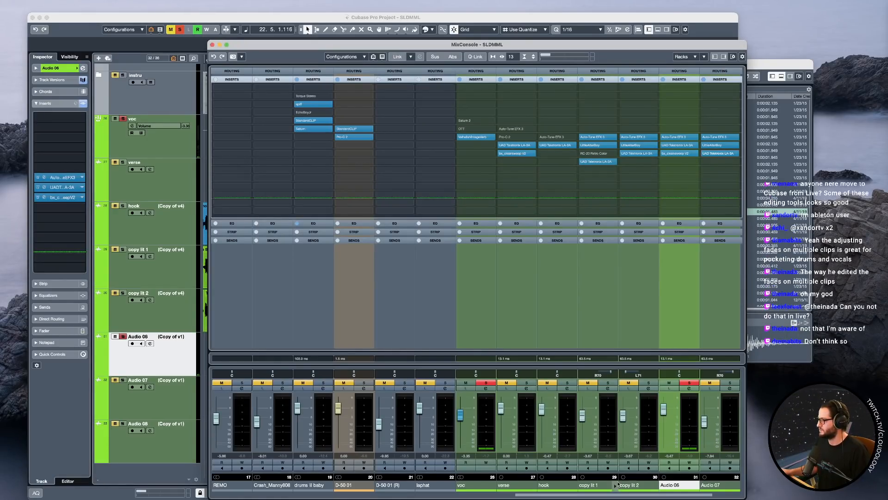
{"action": "scroll", "coordinate": [594, 494], "scroll_direction": "right", "scroll_amount": 2}
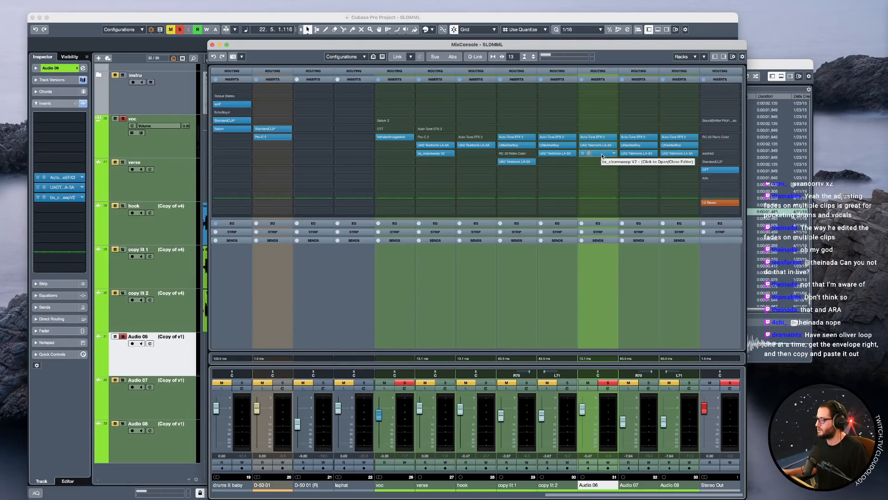
{"action": "left_click_drag", "start_coordinate": [602, 156], "coordinate": [565, 171]}
{"action": "left_click_drag", "start_coordinate": [635, 170], "coordinate": [670, 172]}
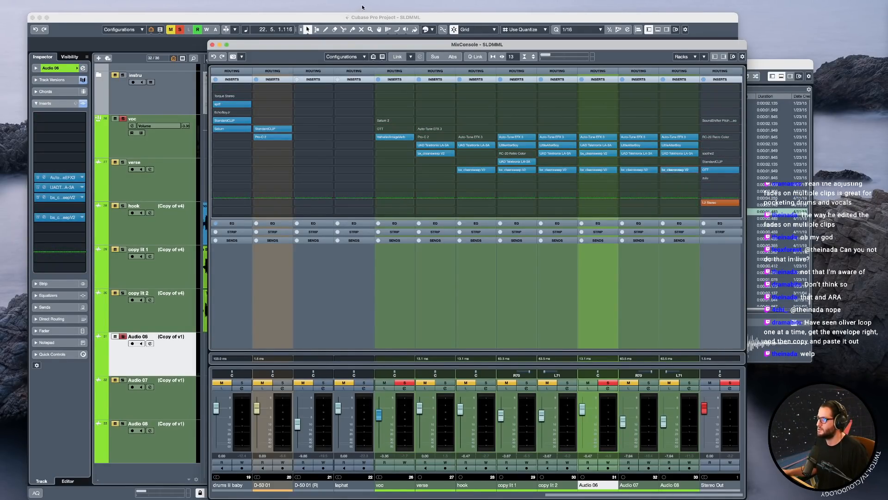
{"action": "key", "text": "F3"}
Unsolo Audio 06, solo the voc track and play the doubled hook past bar 27 with cycle off.
{"action": "left_click", "coordinate": [179, 126]}
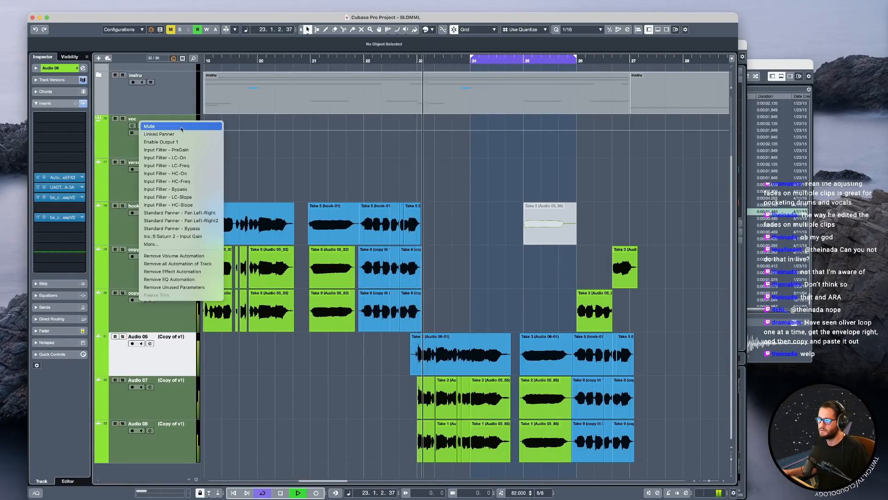
{"action": "left_click", "coordinate": [170, 111]}
{"action": "left_click", "coordinate": [173, 141]}
{"action": "key", "text": "s"}
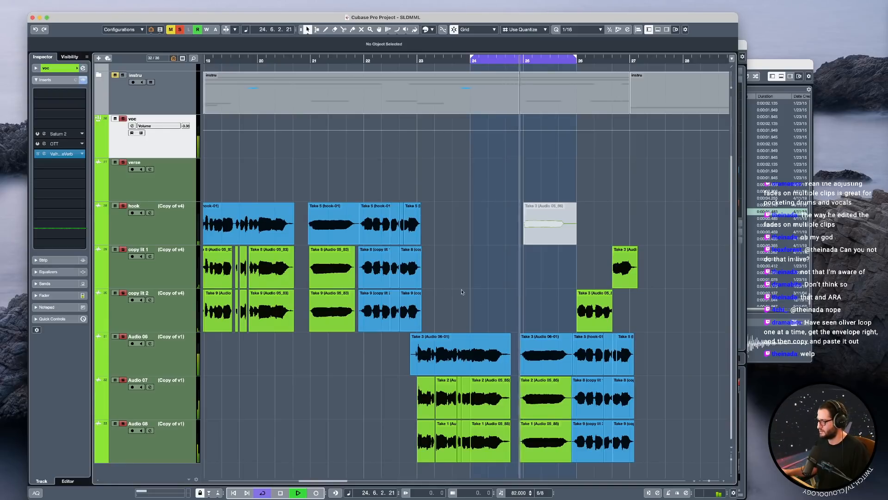
{"action": "scroll", "coordinate": [500, 316], "scroll_direction": "right", "scroll_amount": 2}
{"action": "key", "text": "slash"}
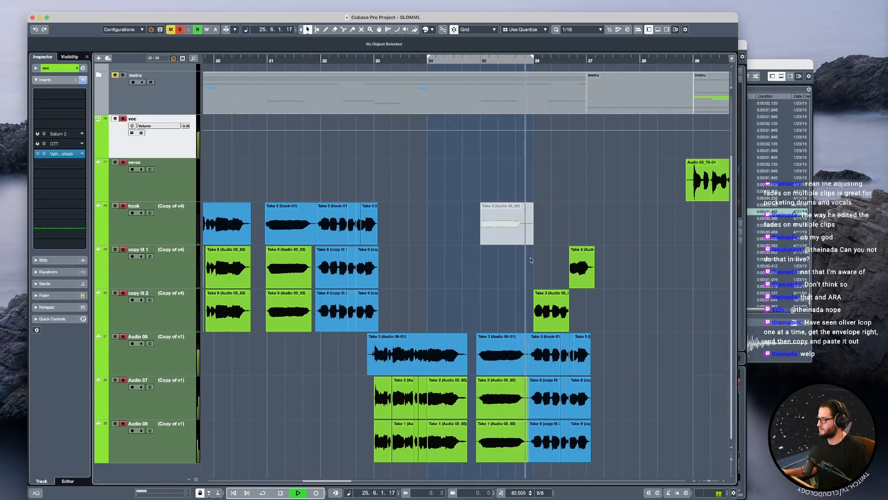
{"action": "scroll", "coordinate": [556, 320], "scroll_direction": "down", "scroll_amount": 1}
{"action": "scroll", "coordinate": [556, 319], "scroll_direction": "up", "scroll_amount": 10}
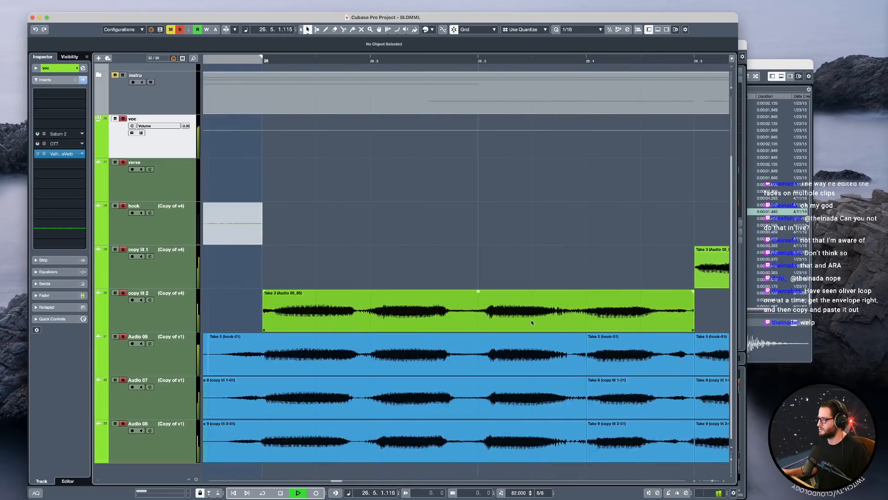
{"action": "scroll", "coordinate": [531, 321], "scroll_direction": "down", "scroll_amount": 10}
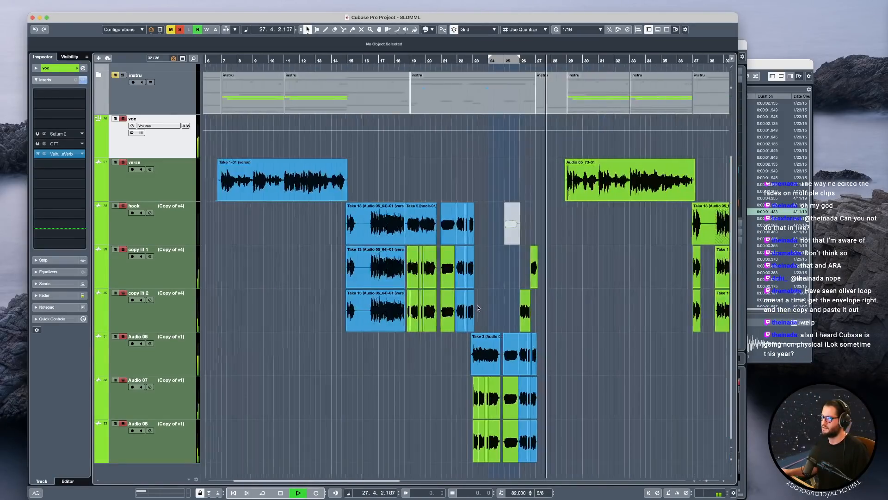
{"action": "key", "text": "space"}
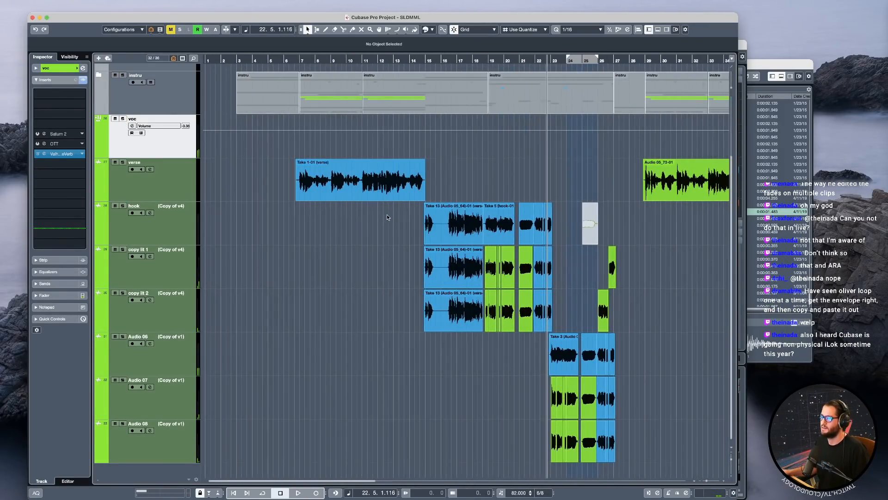
Play back the full mix from the end of the verse into the hook with all solos off.
{"action": "scroll", "coordinate": [388, 217], "scroll_direction": "down", "scroll_amount": 2}
{"action": "left_click", "coordinate": [269, 176]}
{"action": "scroll", "coordinate": [228, 178], "scroll_direction": "up", "scroll_amount": 2}
{"action": "key", "text": "space"}
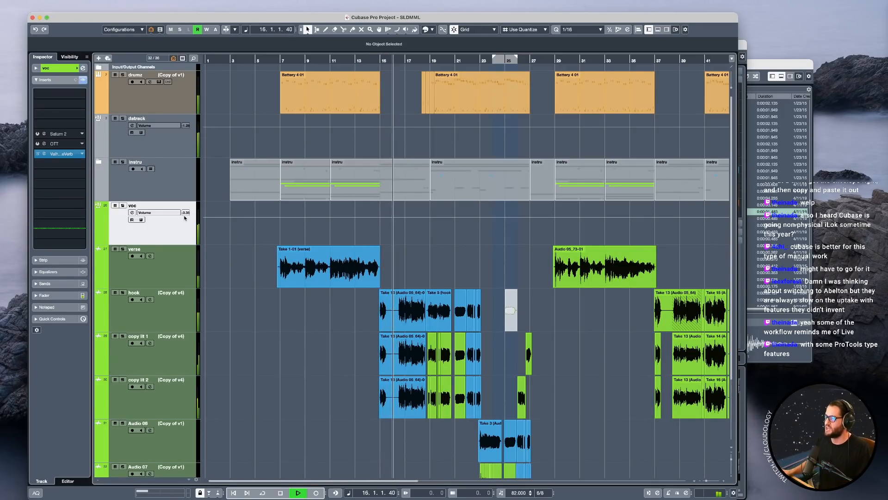
{"action": "key", "text": "space"}
{"action": "left_click", "coordinate": [358, 156]}
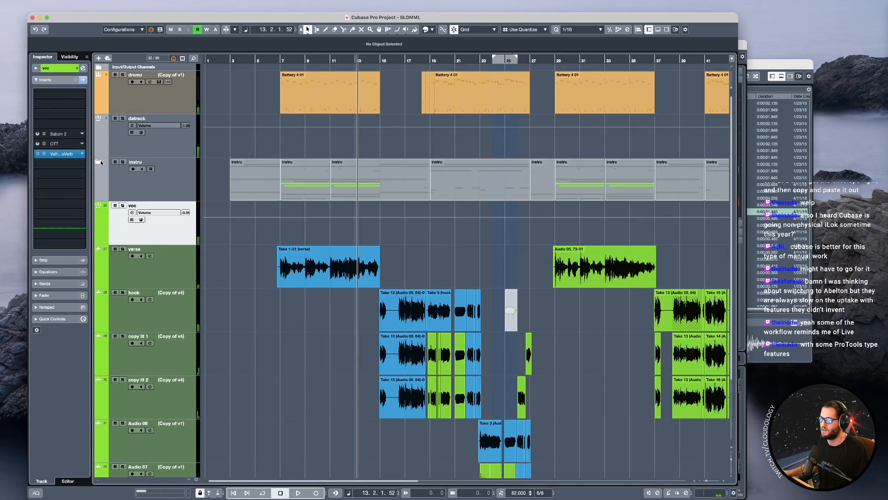
Expand the instru folder, unmute the Audio 01_23-01 clip at bar 15 on the drums lil baby track and play back.
{"action": "left_click", "coordinate": [101, 162]}
{"action": "scroll", "coordinate": [393, 324], "scroll_direction": "down", "scroll_amount": 3}
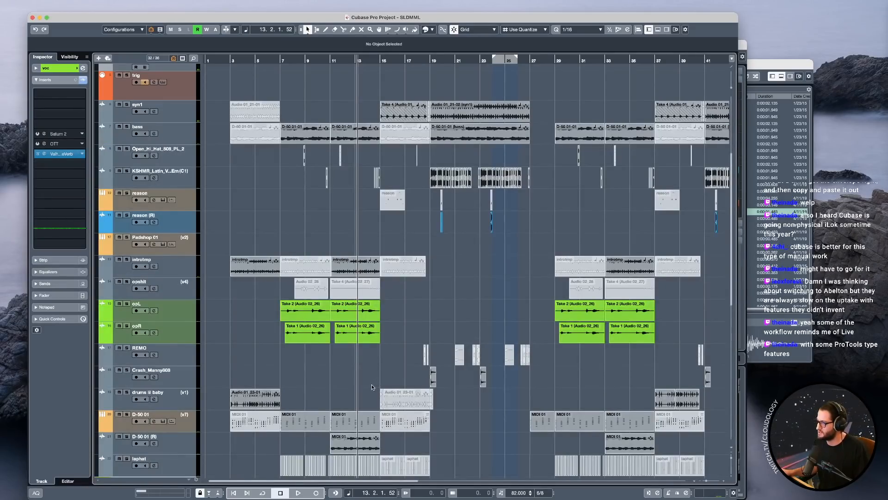
{"action": "left_click_drag", "start_coordinate": [392, 404], "coordinate": [392, 404]}
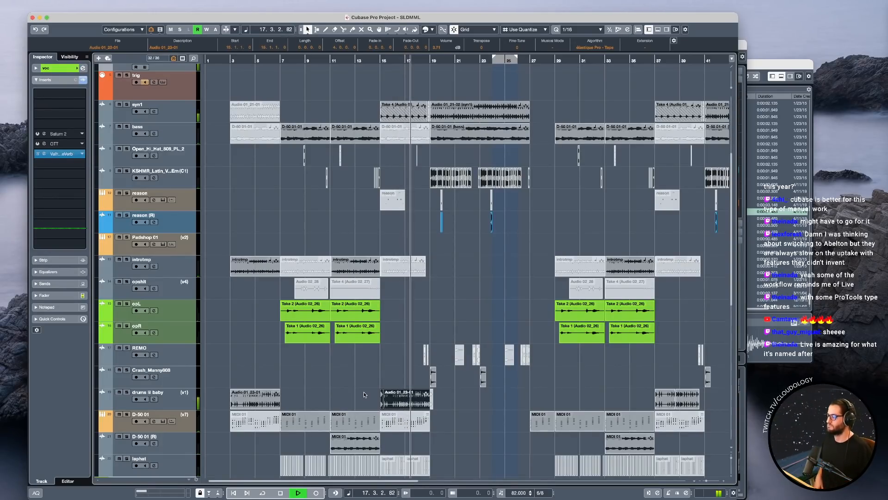
{"action": "key", "text": "h"}
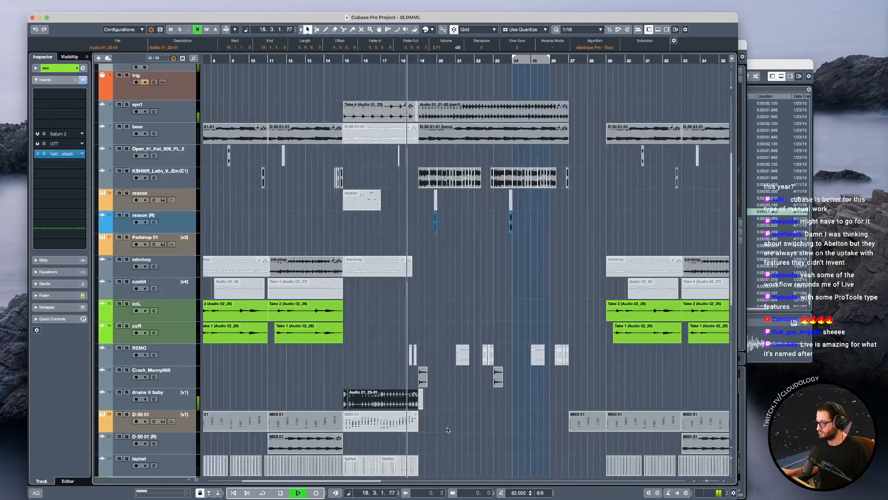
{"action": "key", "text": "space"}
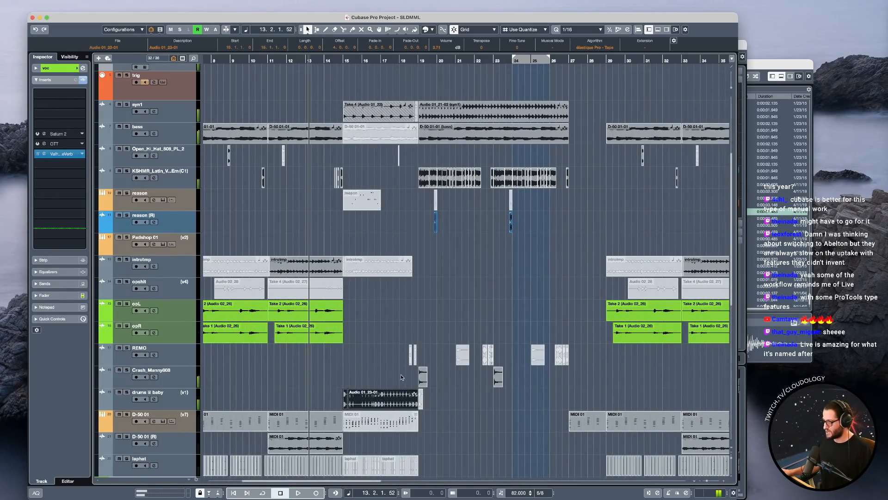
Trim the end of the unmuted drums lil baby clip back to about the middle of bar 18 during playback.
{"action": "left_click", "coordinate": [401, 376]}
{"action": "scroll", "coordinate": [403, 391], "scroll_direction": "up", "scroll_amount": 5}
{"action": "scroll", "coordinate": [416, 396], "scroll_direction": "up", "scroll_amount": 1}
{"action": "key", "text": "space"}
{"action": "left_click_drag", "start_coordinate": [474, 407], "coordinate": [437, 408]}
{"action": "key", "text": "space"}
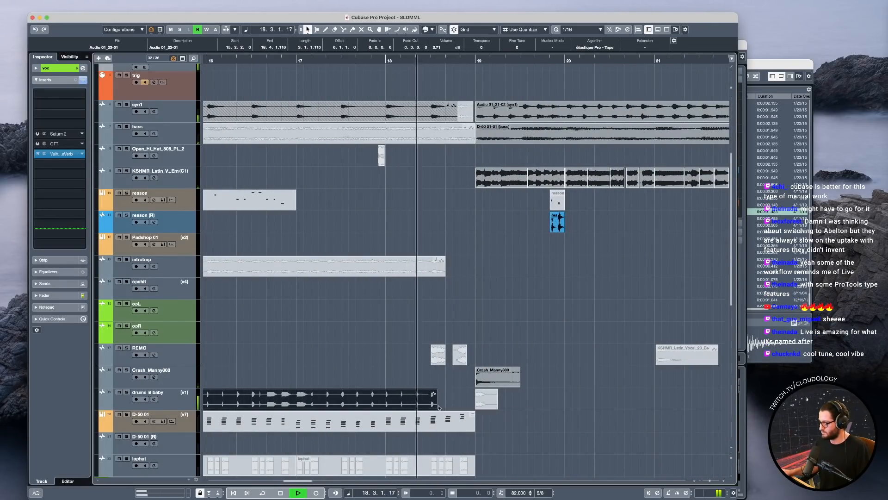
Delete the short drumz part just before bar 19 and play the transition through bar 20.
{"action": "scroll", "coordinate": [487, 68], "scroll_direction": "up", "scroll_amount": 5}
{"action": "left_click_drag", "start_coordinate": [402, 99], "coordinate": [456, 101]}
{"action": "key", "text": "Delete"}
{"action": "key", "text": "space"}
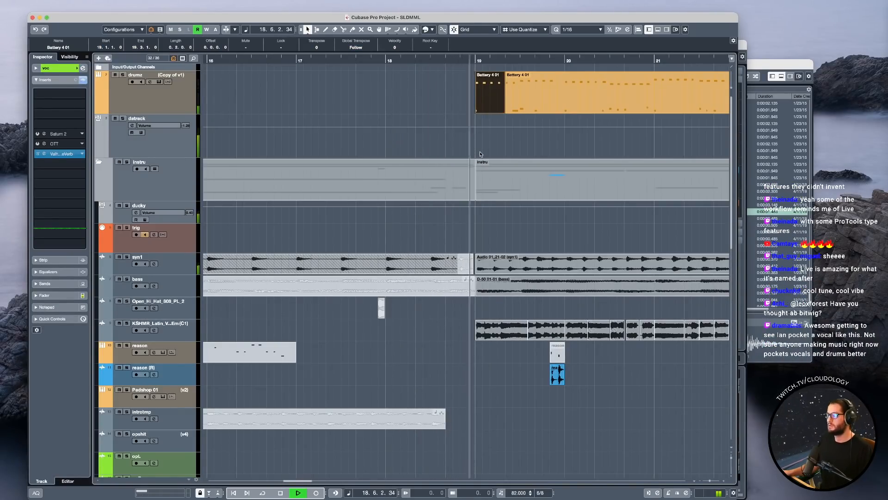
{"action": "scroll", "coordinate": [486, 234], "scroll_direction": "right", "scroll_amount": 2}
{"action": "key", "text": "g"}
{"action": "key", "text": "g"}
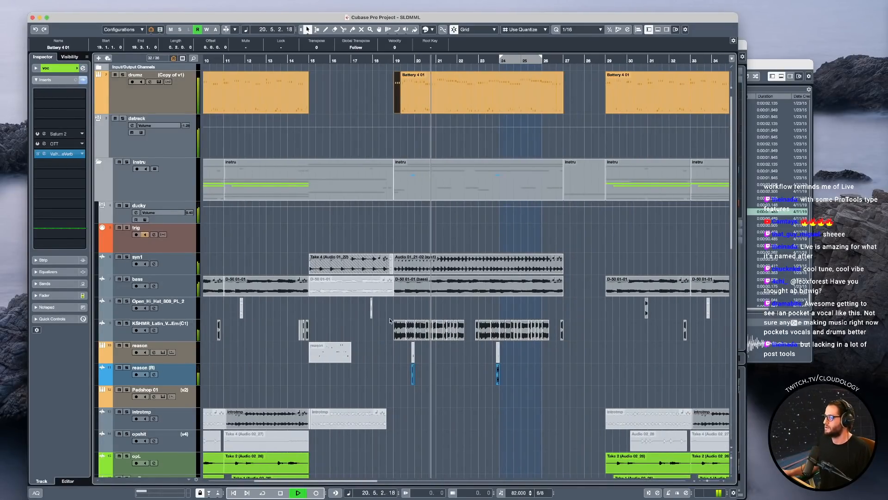
{"action": "left_click", "coordinate": [394, 373]}
{"action": "key", "text": "space"}
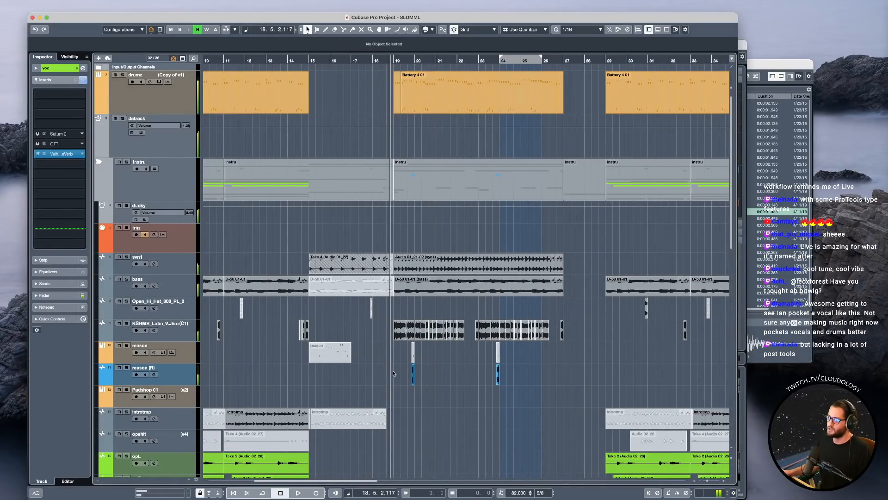
Play from just before bar 19 and compare the mix with the KSHMR_Latin track muted and unmuted.
{"action": "left_click", "coordinate": [177, 334]}
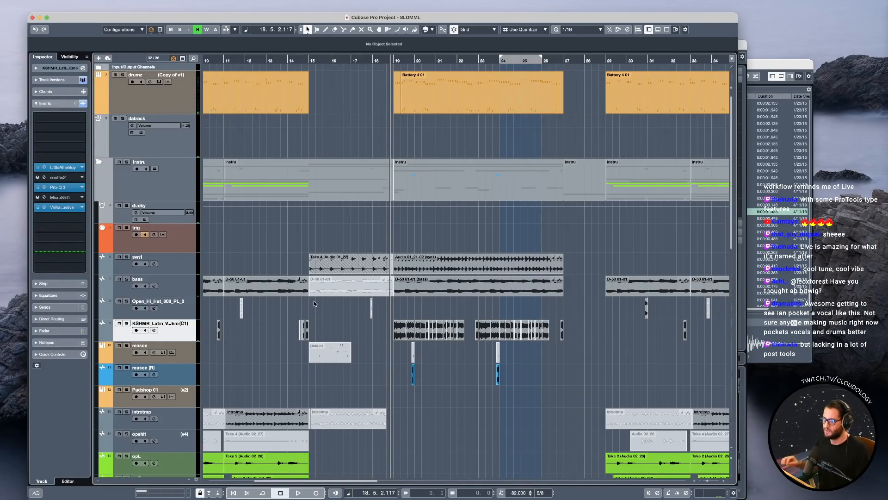
{"action": "key", "text": "space"}
{"action": "key", "text": "m"}
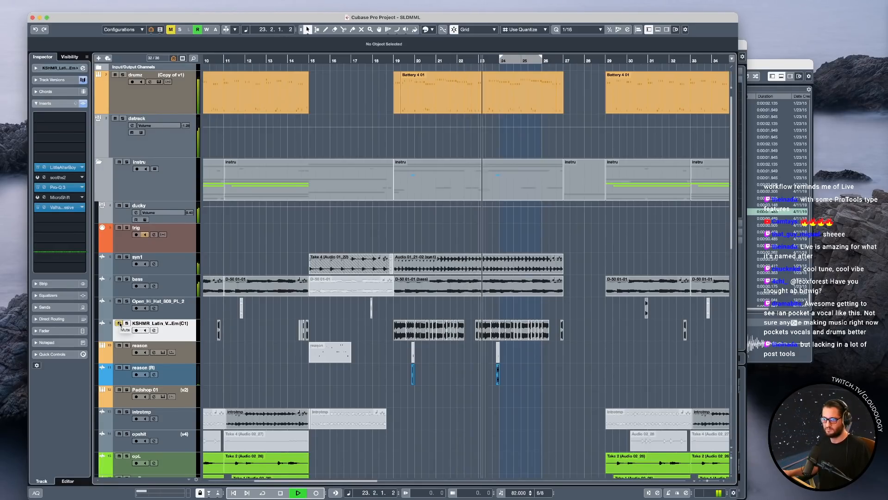
{"action": "key", "text": "space"}
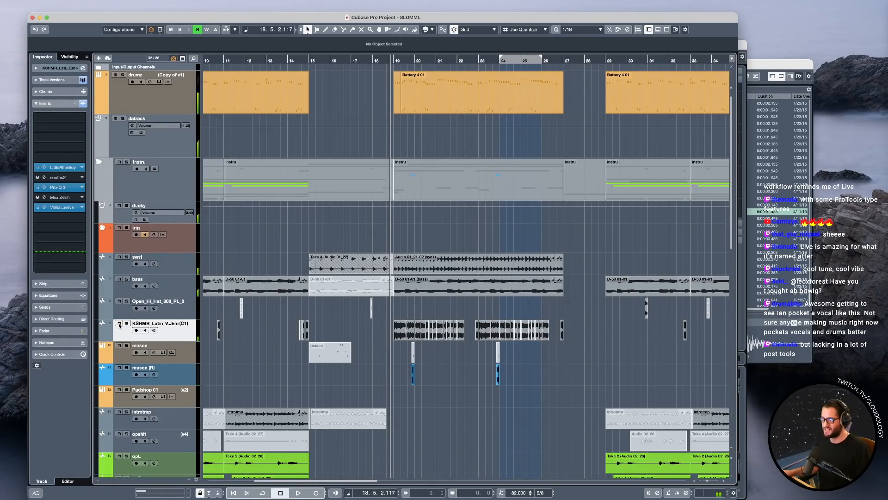
Open ValhallaSupermassive on the KSHMR_Latin track and play from just before bar 19, briefly soloing the track.
{"action": "left_click", "coordinate": [72, 208]}
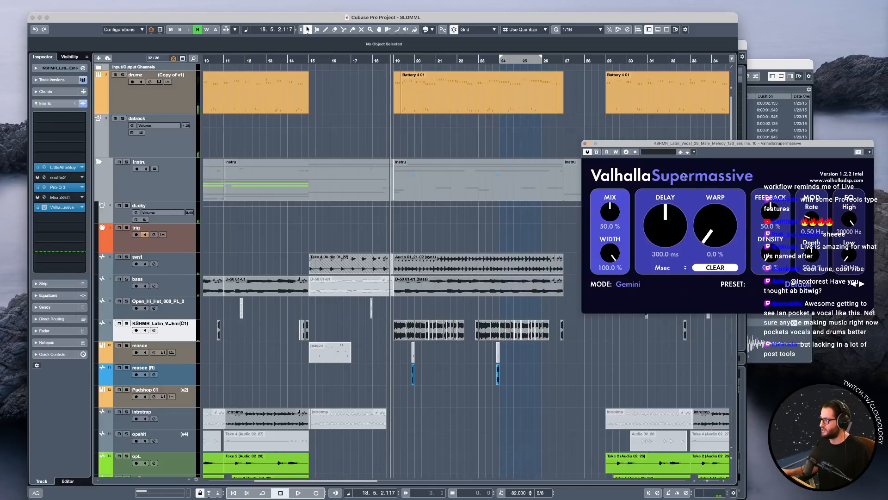
{"action": "left_click_drag", "start_coordinate": [691, 147], "coordinate": [570, 99]}
{"action": "key", "text": "space"}
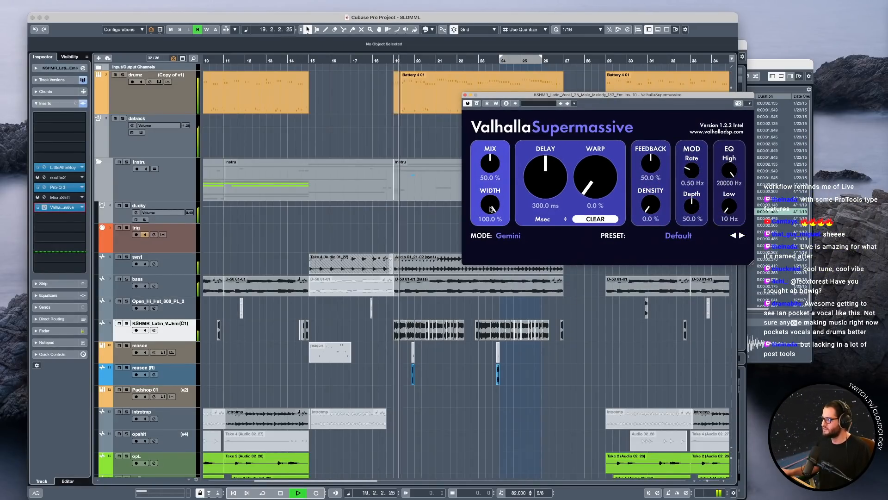
{"action": "key", "text": "s"}
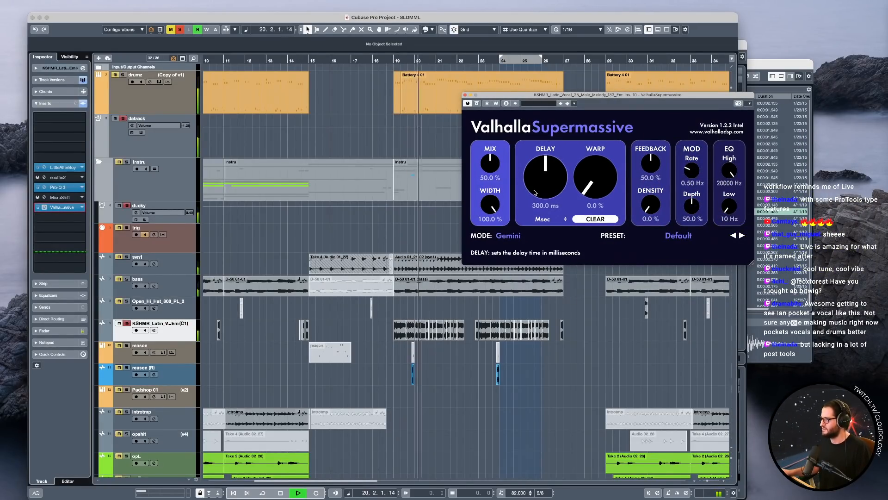
{"action": "key", "text": "s"}
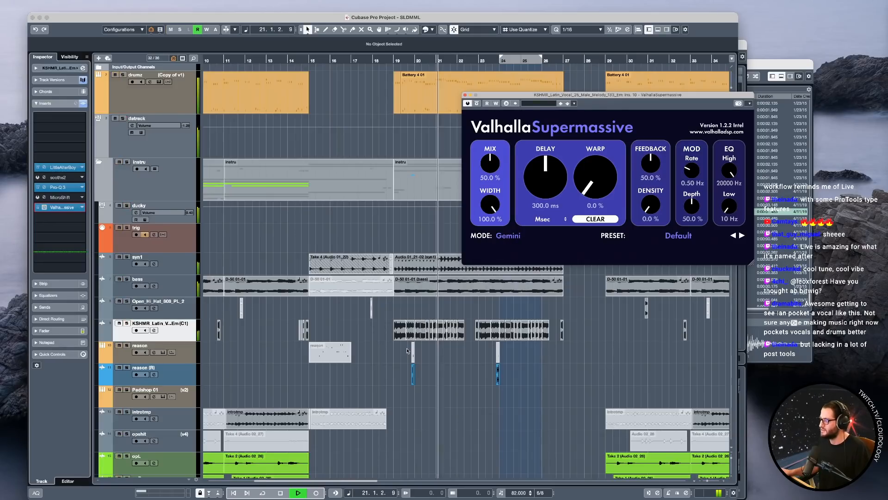
{"action": "key", "text": "space"}
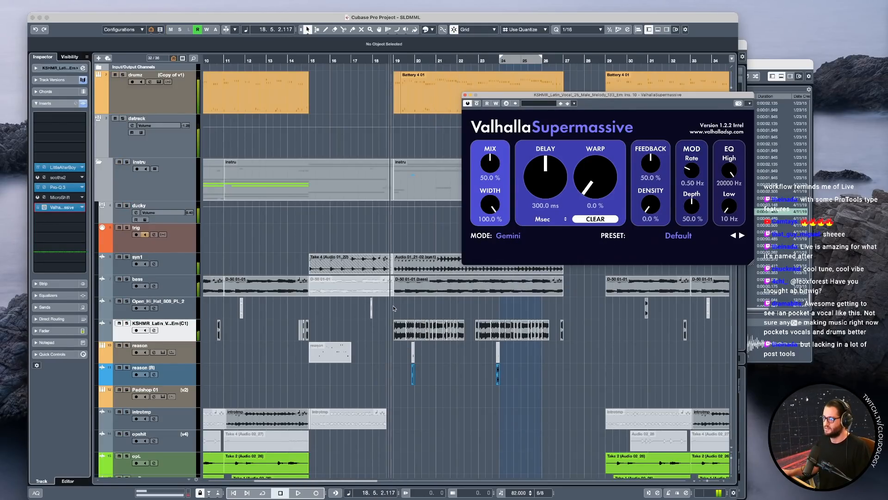
Reveal the volume automation lane of the KSHMR_Latin track.
{"action": "left_click", "coordinate": [419, 359]}
{"action": "scroll", "coordinate": [431, 333], "scroll_direction": "down", "scroll_amount": 1}
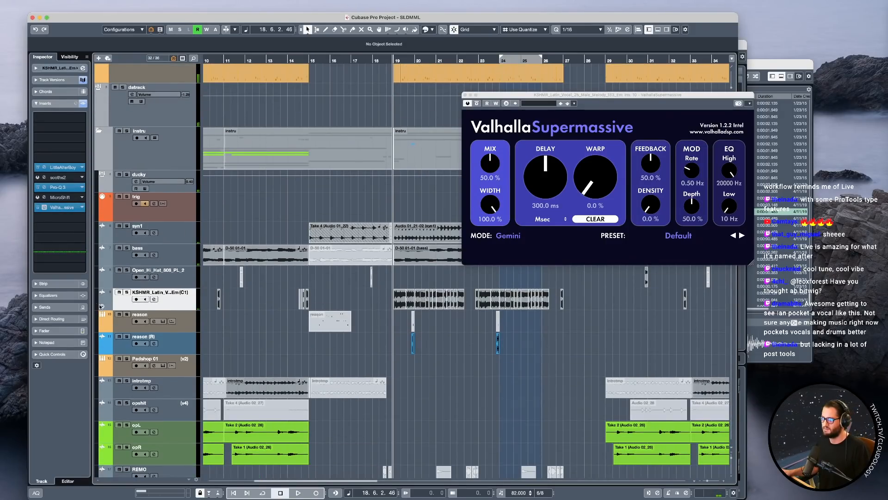
{"action": "left_click", "coordinate": [103, 306]}
{"action": "scroll", "coordinate": [466, 327], "scroll_direction": "up", "scroll_amount": 2}
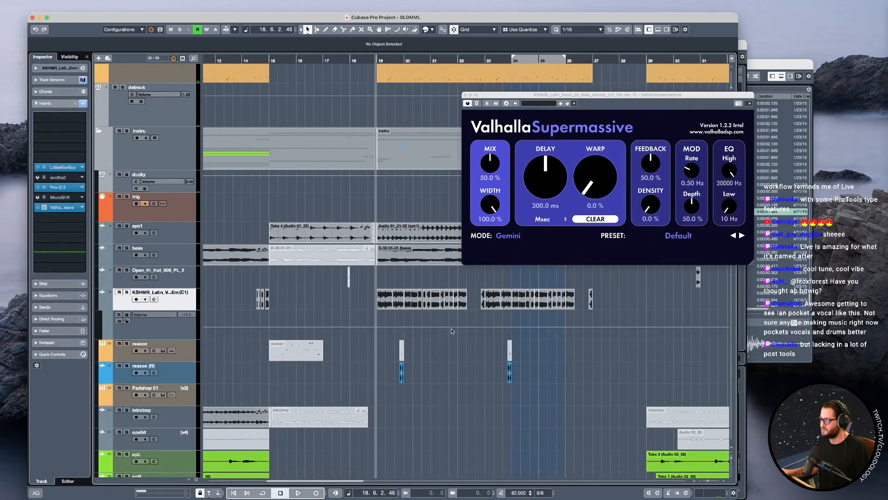
{"action": "scroll", "coordinate": [289, 320], "scroll_direction": "down", "scroll_amount": 5}
Move the KSHMR_Latin track below laphat, directly above the voc folder, and close the ValhallaSupermassive window.
{"action": "key", "text": "shift+g"}
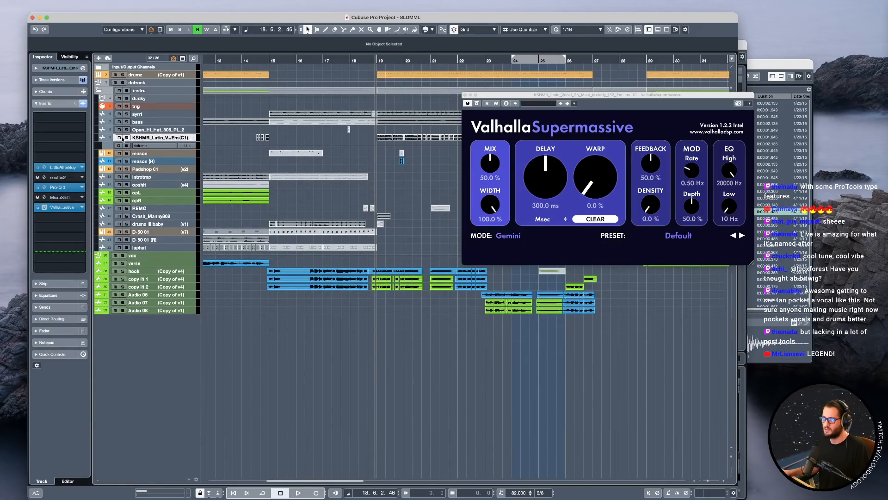
{"action": "left_click", "coordinate": [195, 140]}
{"action": "left_click", "coordinate": [194, 141]}
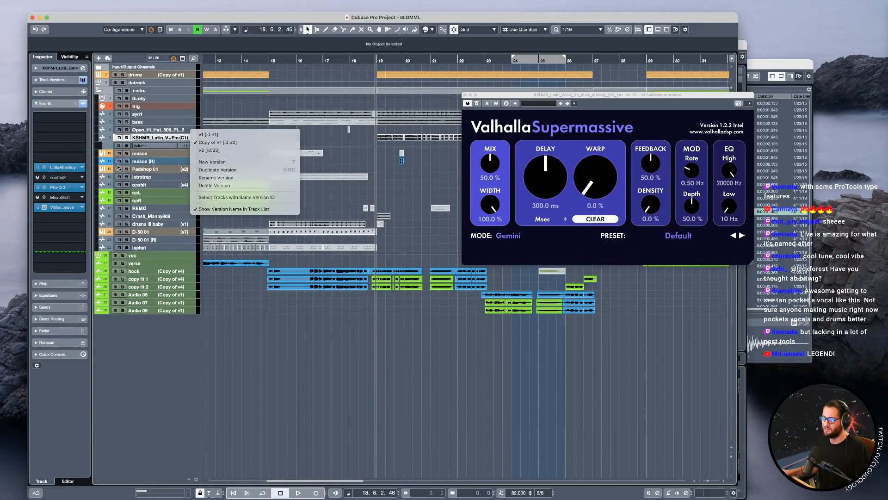
{"action": "left_click_drag", "start_coordinate": [194, 142], "coordinate": [197, 253]}
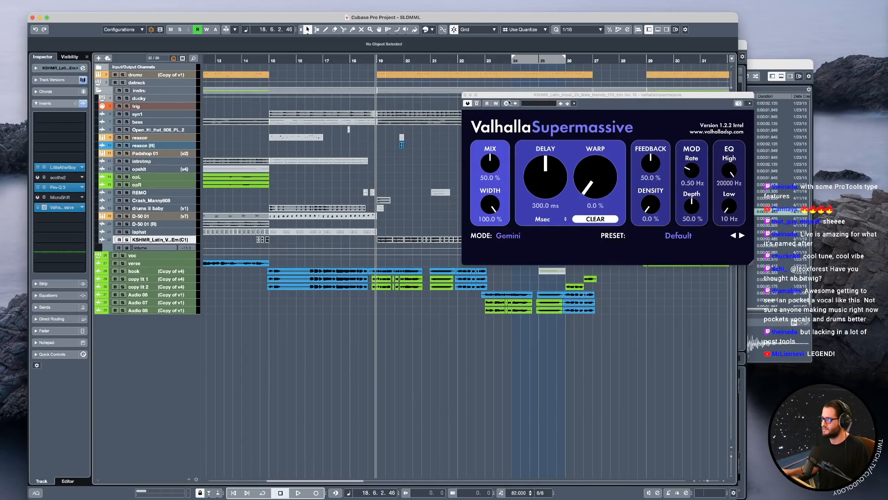
{"action": "left_click", "coordinate": [466, 95]}
Enlarge the KSHMR_Latin track and hook vocals around bar 20 and play there to find the gap in the vocals.
{"action": "left_click_drag", "start_coordinate": [732, 457], "coordinate": [732, 459]}
{"action": "scroll", "coordinate": [466, 315], "scroll_direction": "down", "scroll_amount": 3}
{"action": "scroll", "coordinate": [473, 316], "scroll_direction": "up", "scroll_amount": 4}
{"action": "key", "text": "space"}
{"action": "scroll", "coordinate": [415, 208], "scroll_direction": "up", "scroll_amount": 5}
{"action": "key", "text": "space"}
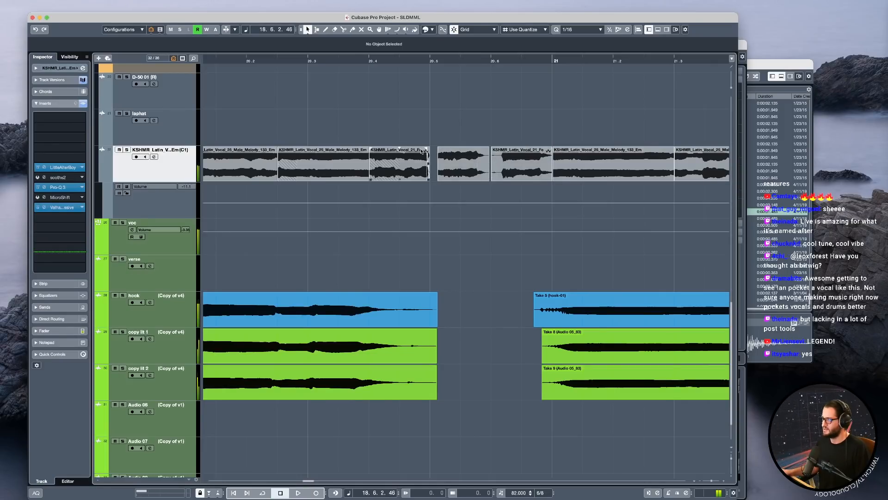
{"action": "scroll", "coordinate": [418, 150], "scroll_direction": "down", "scroll_amount": 5}
{"action": "left_click", "coordinate": [376, 113]}
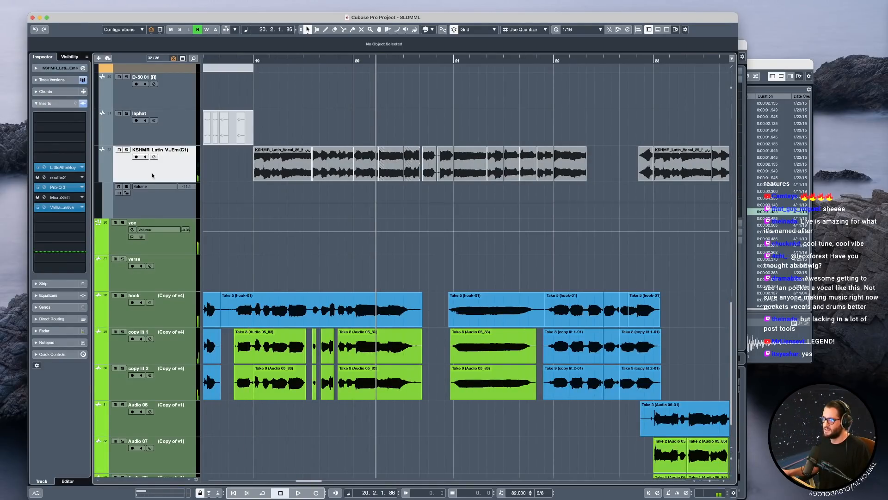
{"action": "left_click", "coordinate": [127, 150]}
{"action": "key", "text": "space"}
{"action": "key", "text": "space"}
{"action": "key", "text": "s"}
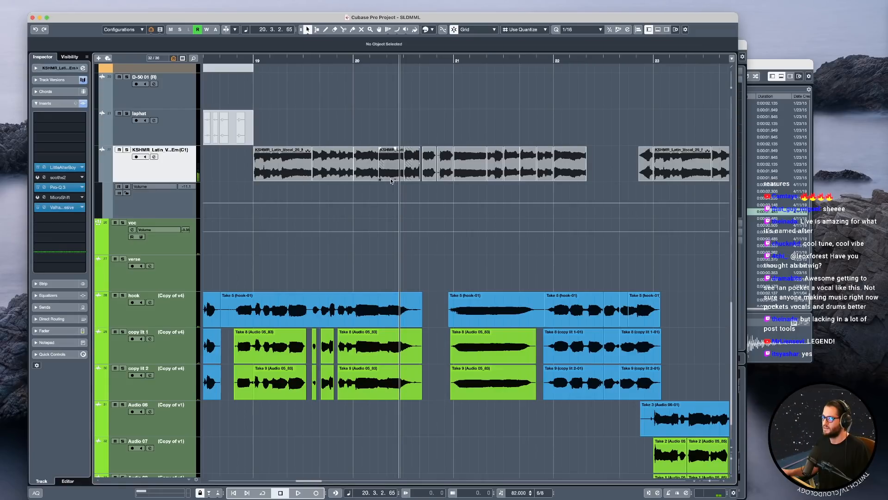
Raise the KSHMR_Latin volume automation to about -3.25 between 20.4 and just before bar 21, and play the passage.
{"action": "scroll", "coordinate": [407, 202], "scroll_direction": "up", "scroll_amount": 1}
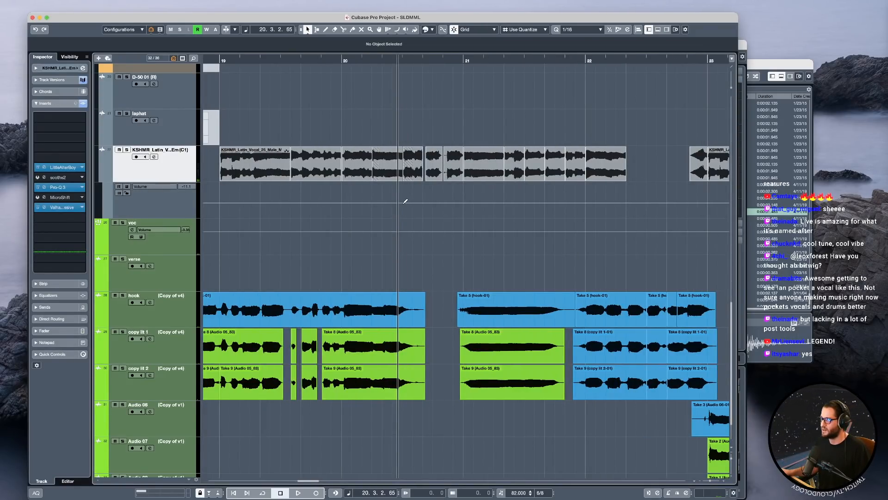
{"action": "left_click", "coordinate": [404, 202]}
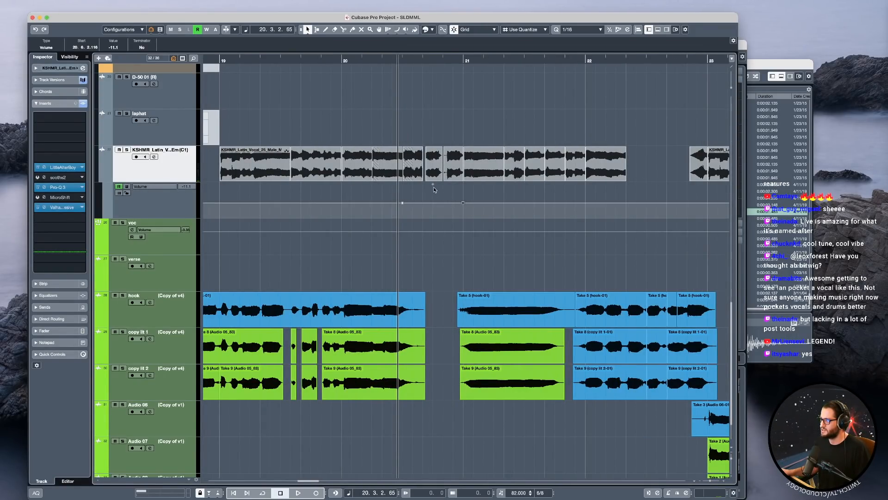
{"action": "left_click_drag", "start_coordinate": [432, 185], "coordinate": [432, 177]}
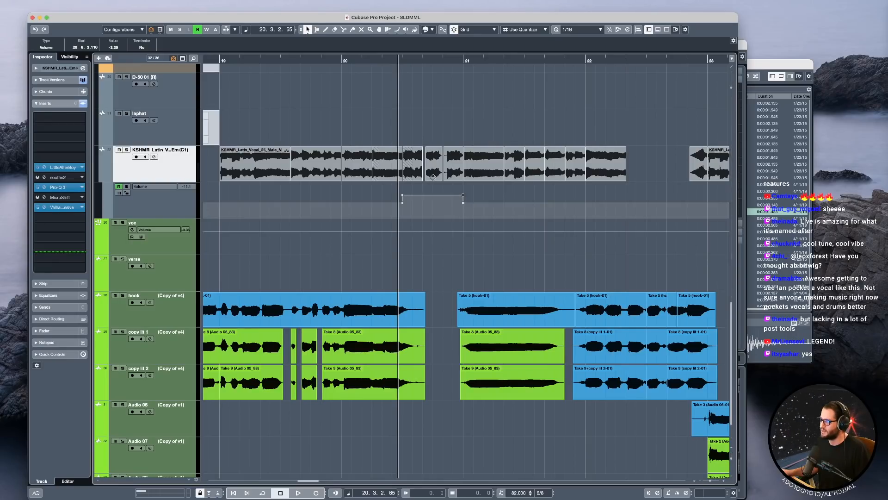
{"action": "key", "text": "space"}
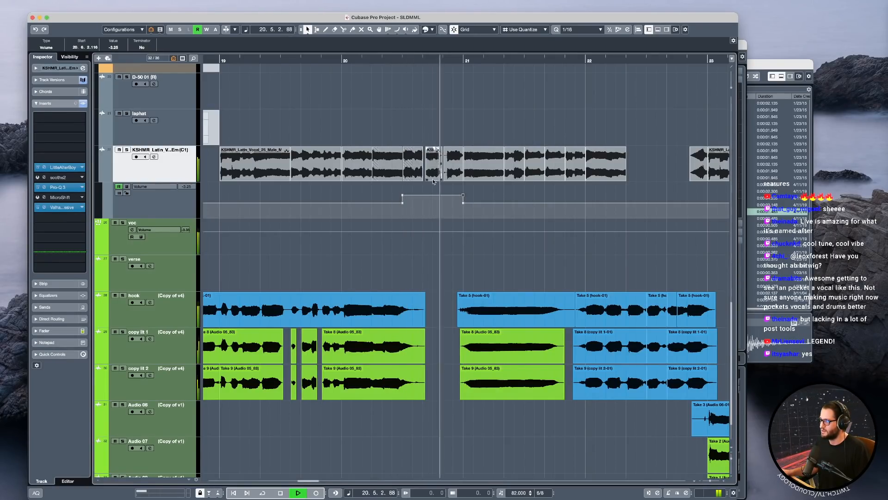
{"action": "key", "text": "space"}
{"action": "key", "text": "space"}
Try sloping the raised volume section from about -1.47 at 20.4 down to -4.04 just before bar 21.
{"action": "left_click_drag", "start_coordinate": [402, 195], "coordinate": [402, 192]}
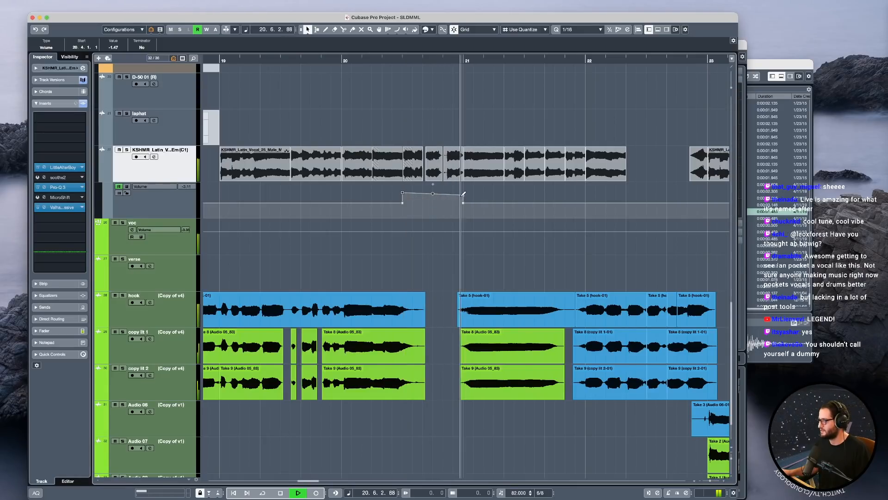
{"action": "key", "text": "space"}
{"action": "left_click_drag", "start_coordinate": [464, 194], "coordinate": [463, 197]}
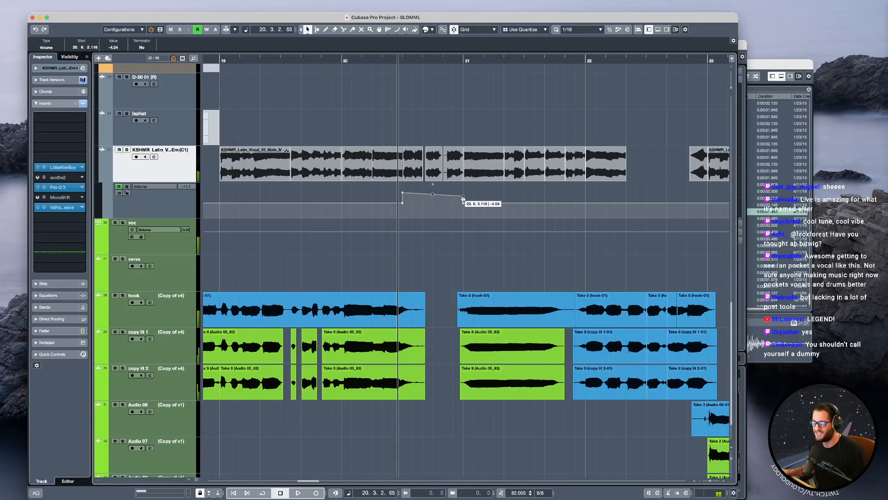
Play from before bar 19 and lower the raised KSHMR_Latin volume section to a level -5.10 up to bar 21.
{"action": "scroll", "coordinate": [441, 215], "scroll_direction": "down", "scroll_amount": 1}
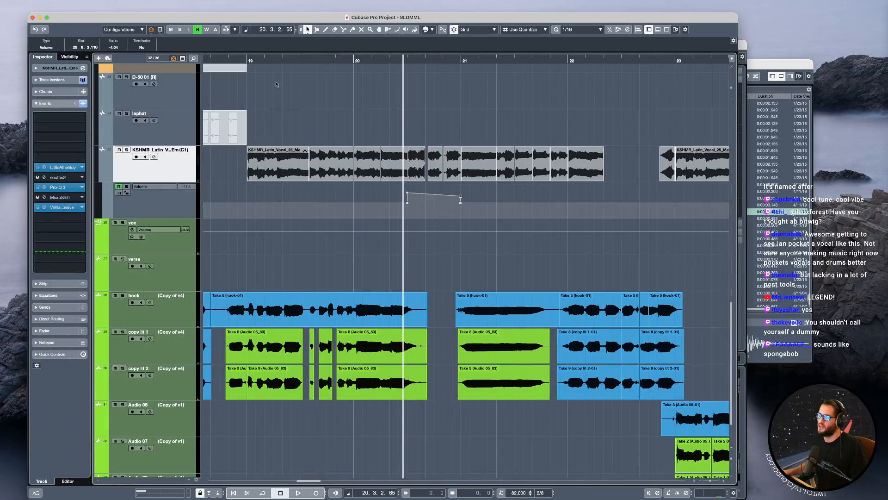
{"action": "left_click", "coordinate": [222, 176]}
{"action": "key", "text": "space"}
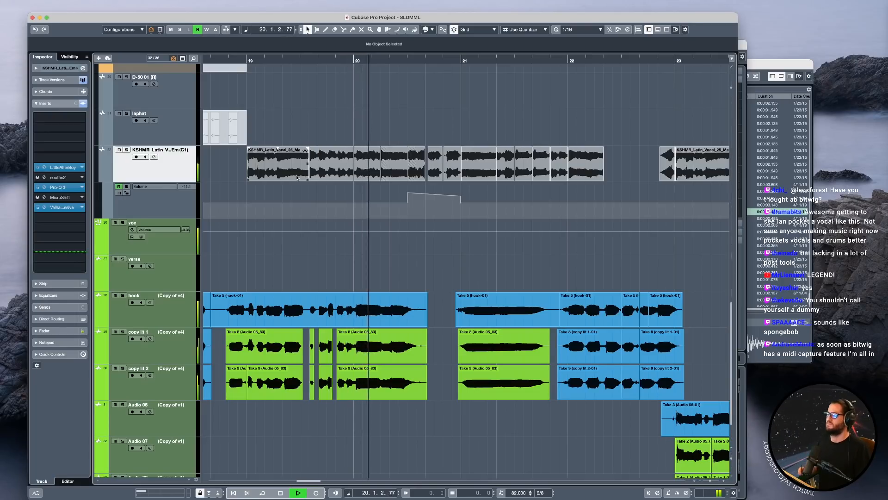
{"action": "key", "text": "space"}
{"action": "left_click_drag", "start_coordinate": [408, 193], "coordinate": [407, 199]}
{"action": "key", "text": "space"}
{"action": "left_click_drag", "start_coordinate": [461, 196], "coordinate": [461, 198]}
{"action": "key", "text": "space"}
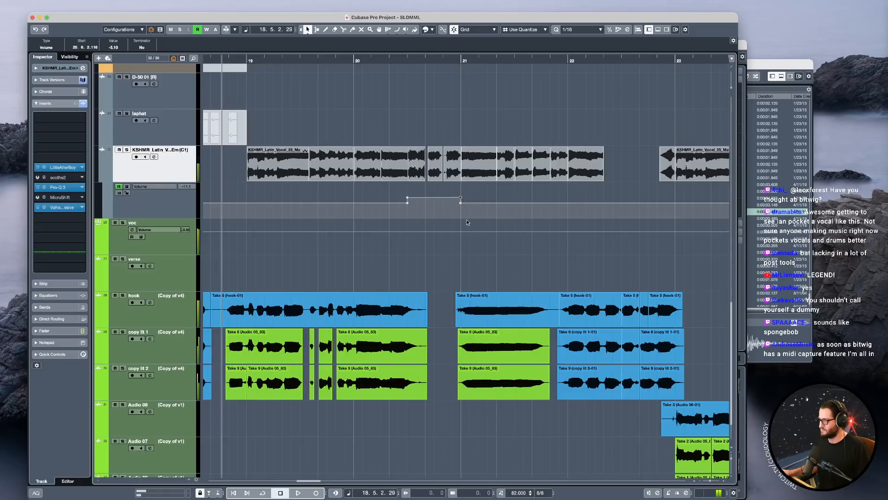
Duplicate the KSHMR_Latin volume automation from bars 19 to 23 onto bars 23 to 27.
{"action": "scroll", "coordinate": [487, 199], "scroll_direction": "down", "scroll_amount": 5}
{"action": "scroll", "coordinate": [518, 200], "scroll_direction": "right", "scroll_amount": 1}
{"action": "key", "text": "2"}
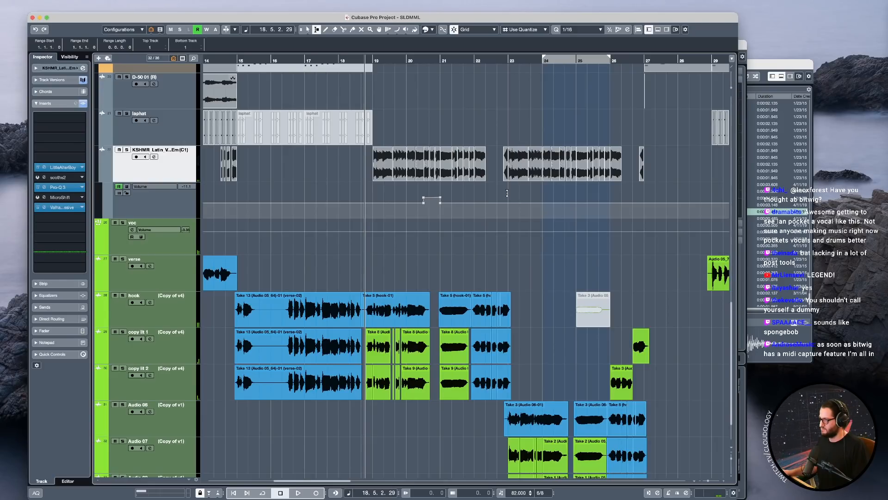
{"action": "left_click_drag", "start_coordinate": [507, 193], "coordinate": [373, 197]}
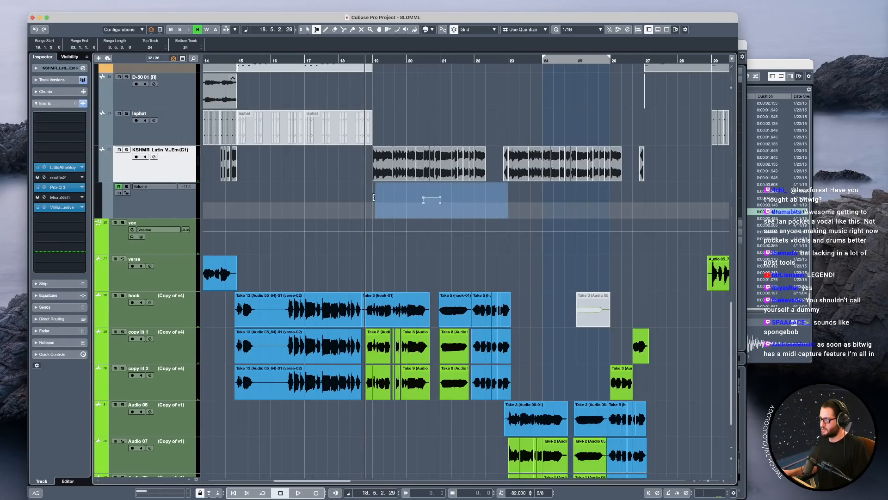
{"action": "key", "text": "ctrl+d"}
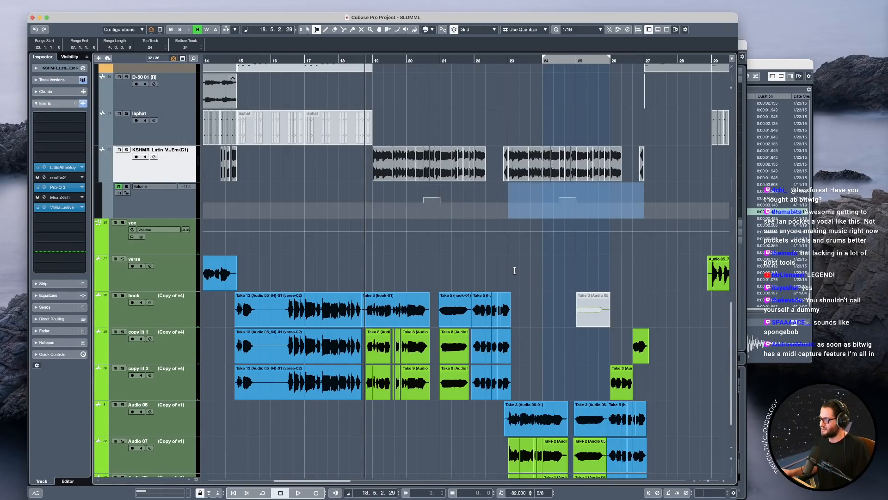
Play the arrangement from just before the first verse clip at bar 7.
{"action": "scroll", "coordinate": [514, 271], "scroll_direction": "down", "scroll_amount": 4}
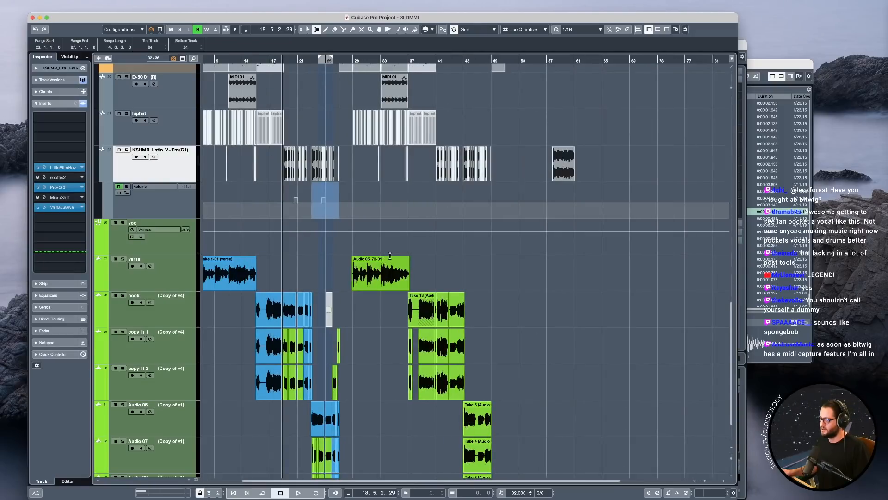
{"action": "scroll", "coordinate": [324, 254], "scroll_direction": "left", "scroll_amount": 2}
{"action": "key", "text": "1"}
{"action": "left_click", "coordinate": [244, 250]}
{"action": "key", "text": "space"}
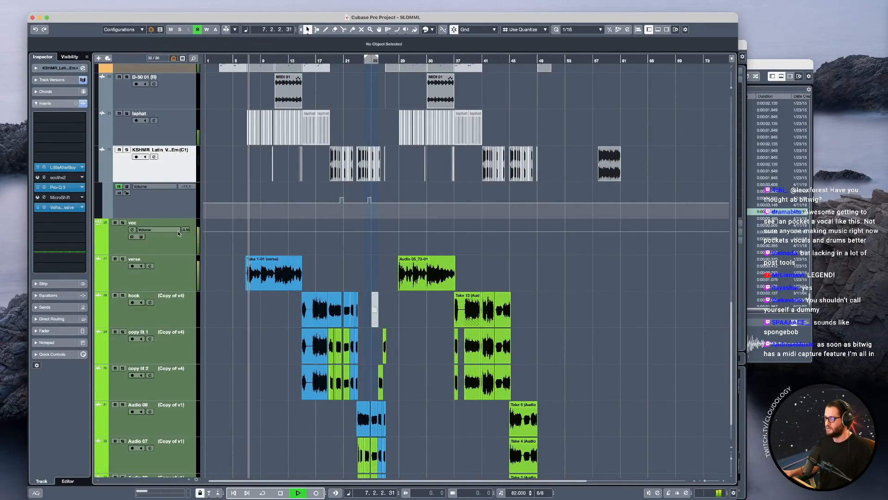
{"action": "key", "text": "space"}
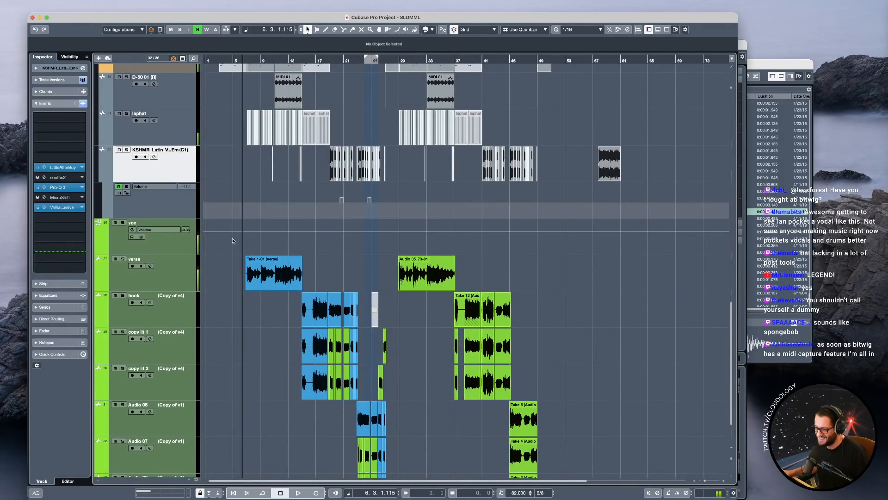
Solo the voc folder track and place the playback position just before the first verse clip.
{"action": "left_click", "coordinate": [173, 243]}
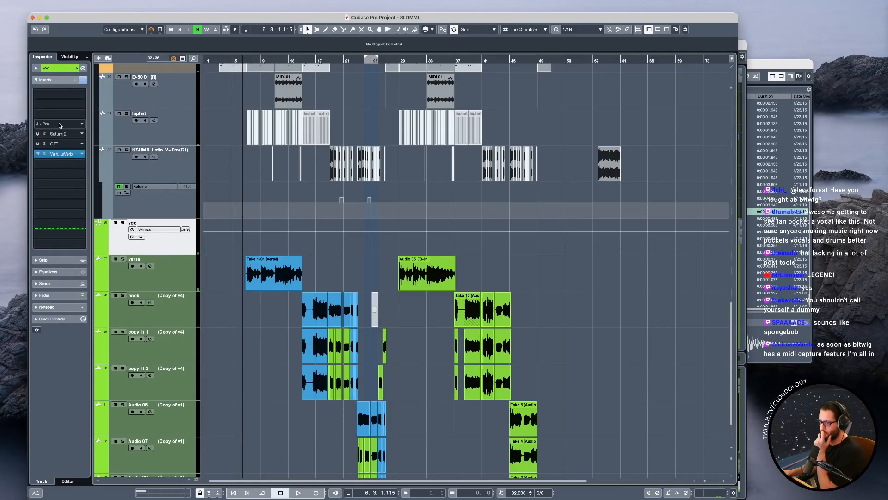
{"action": "left_click", "coordinate": [122, 222]}
{"action": "left_click", "coordinate": [246, 250]}
{"action": "key", "text": "g"}
{"action": "key", "text": "h"}
{"action": "key", "text": "h"}
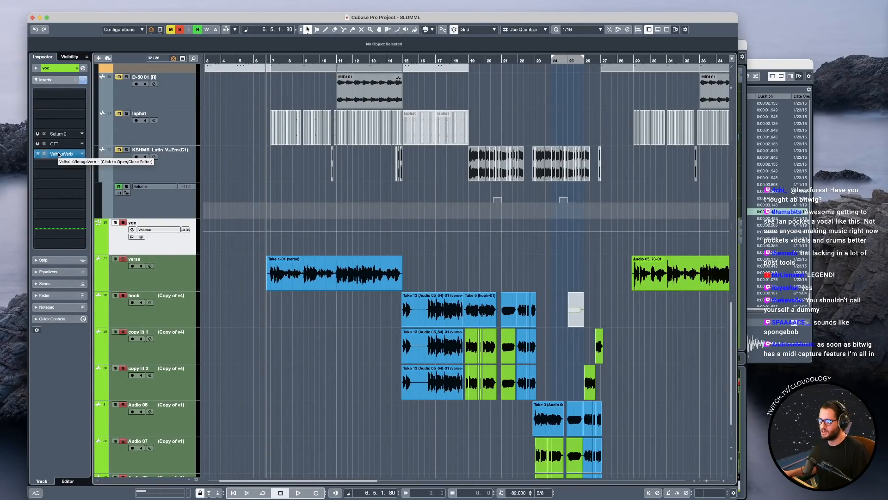
Open ValhallaVintageVerb on the voc track, play the soloed verse to check the reverb settings, and close its window.
{"action": "left_click", "coordinate": [42, 155]}
{"action": "key", "text": "space"}
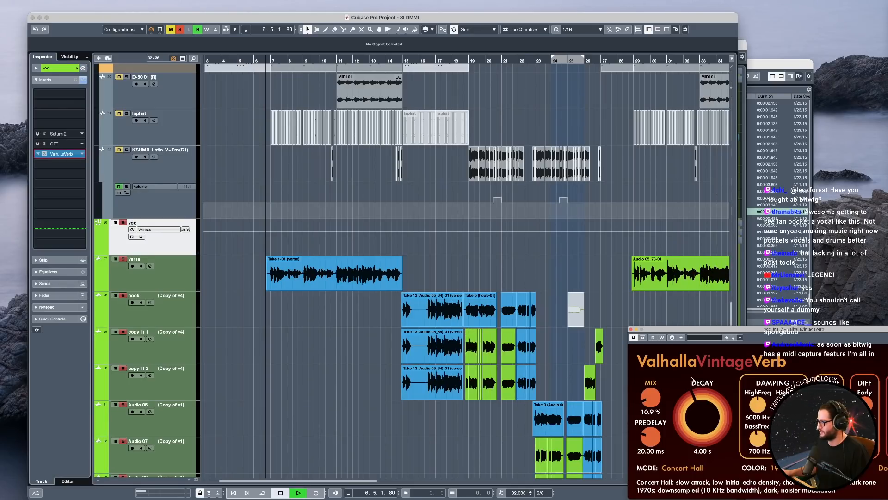
{"action": "left_click_drag", "start_coordinate": [872, 337], "coordinate": [626, 247]}
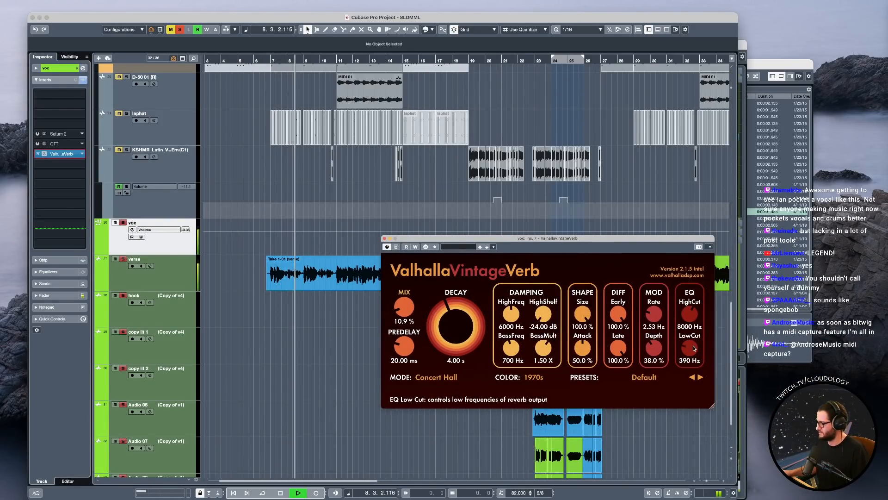
{"action": "key", "text": "space"}
{"action": "left_click", "coordinate": [383, 239]}
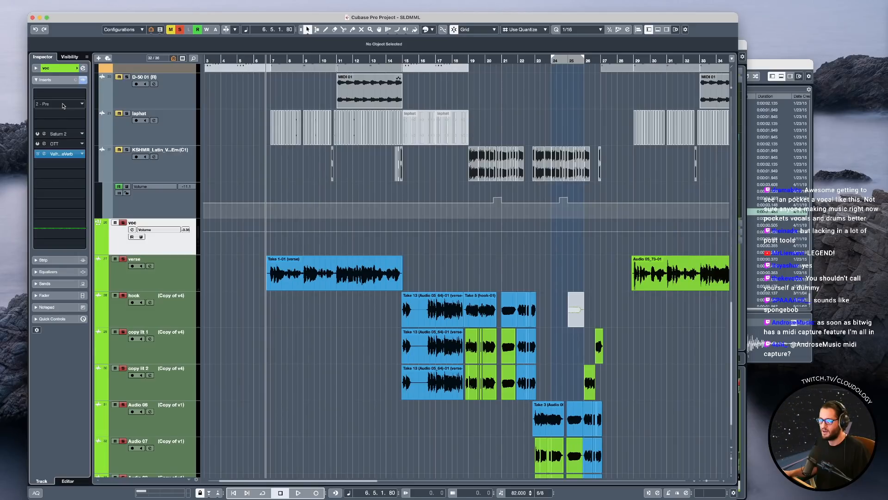
Insert FabFilter Pro-DS in the second insert slot of the voc track and bring its window over the arrangement.
{"action": "left_click", "coordinate": [63, 105]}
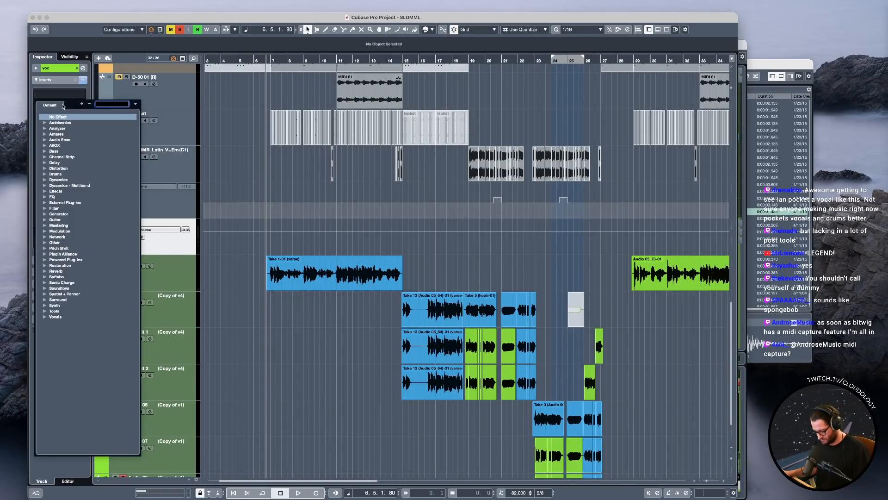
{"action": "type", "text": "ds"}
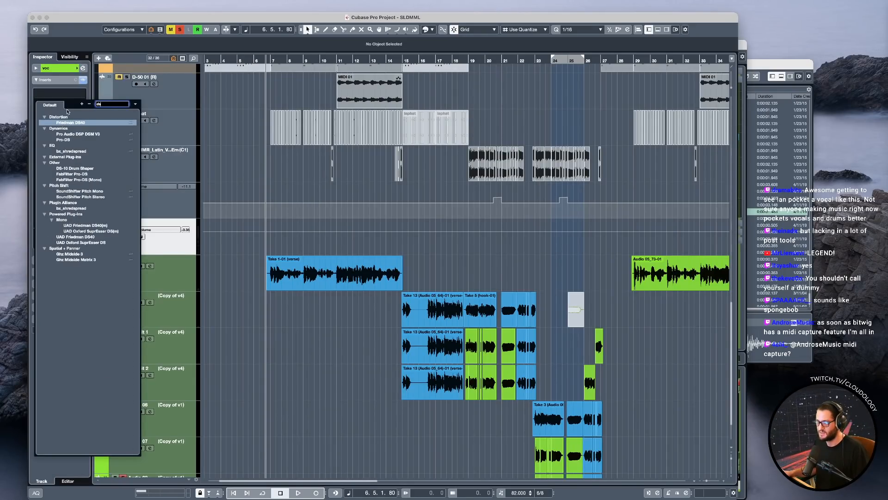
{"action": "left_click", "coordinate": [67, 141]}
{"action": "left_click_drag", "start_coordinate": [831, 105], "coordinate": [482, 103]}
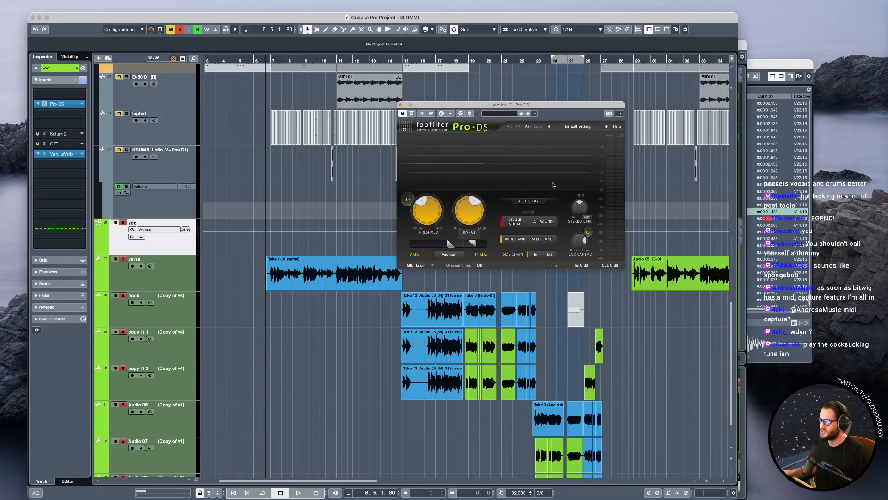
Play the soloed verse and set the Pro-DS threshold to about -24 dB.
{"action": "key", "text": "space"}
{"action": "mouse_move", "coordinate": [431, 213]}
{"action": "left_mouse_down"}
{"action": "mouse_move", "coordinate": [431, 205]}
{"action": "mouse_move", "coordinate": [462, 208]}
{"action": "mouse_move", "coordinate": [434, 211]}
{"action": "left_mouse_up"}
{"action": "key", "text": "space"}
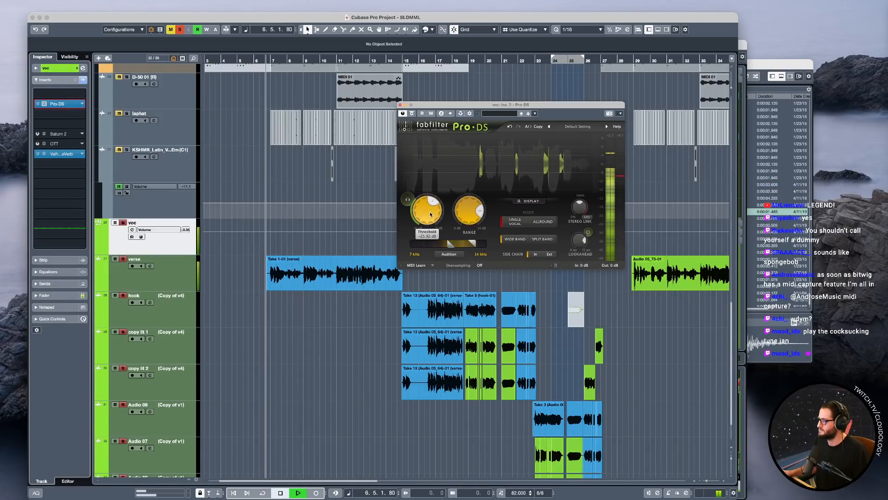
{"action": "key", "text": "space"}
{"action": "key", "text": "h"}
{"action": "key", "text": "h"}
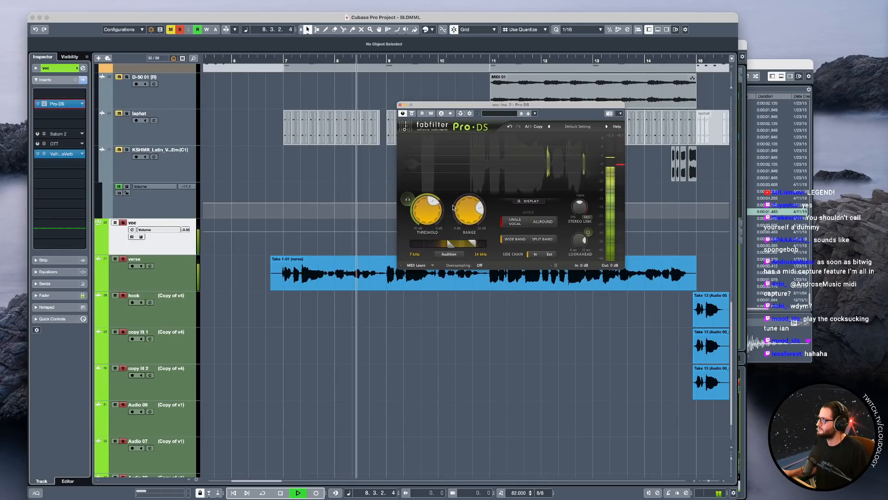
{"action": "key", "text": "space"}
Insert Gem Dopamine on the voc track directly after Pro-DS and place its window beneath the Pro-DS window.
{"action": "left_click", "coordinate": [61, 116]}
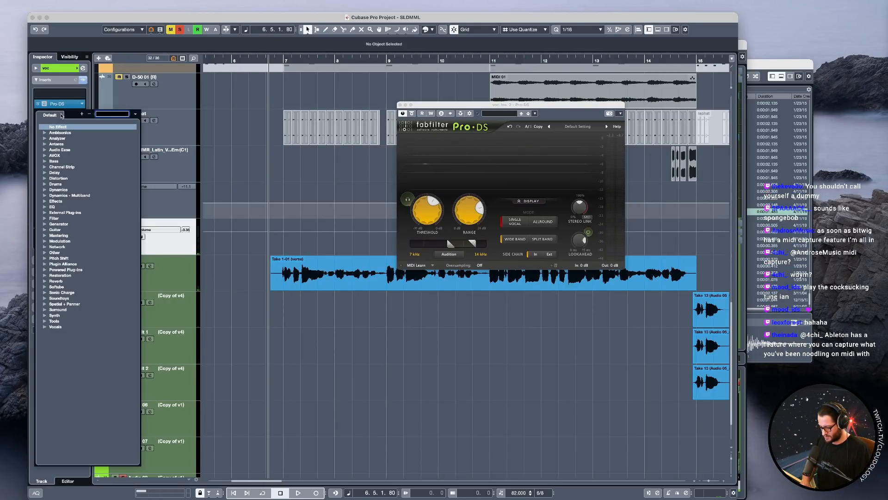
{"action": "type", "text": "gem"}
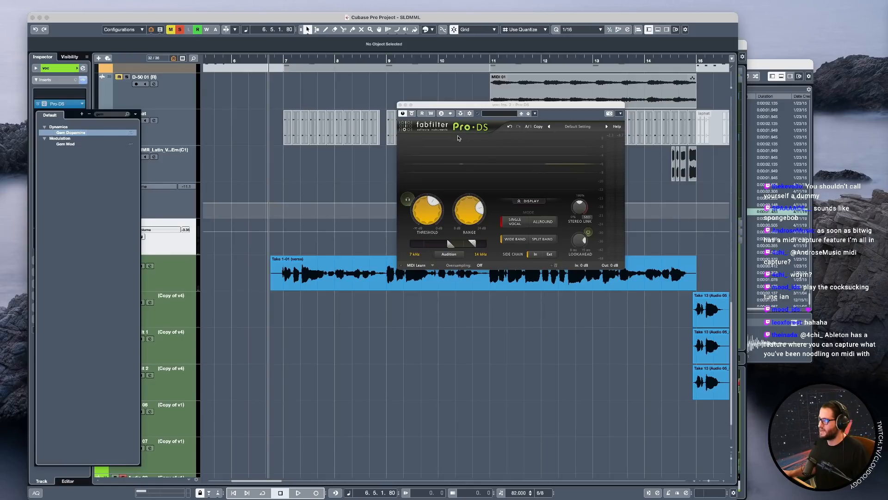
{"action": "key", "text": "Return"}
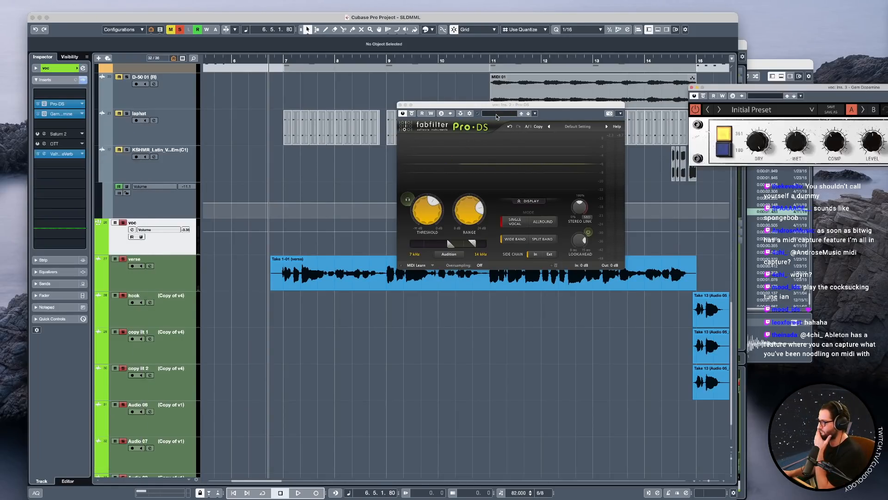
{"action": "left_click_drag", "start_coordinate": [770, 91], "coordinate": [356, 307]}
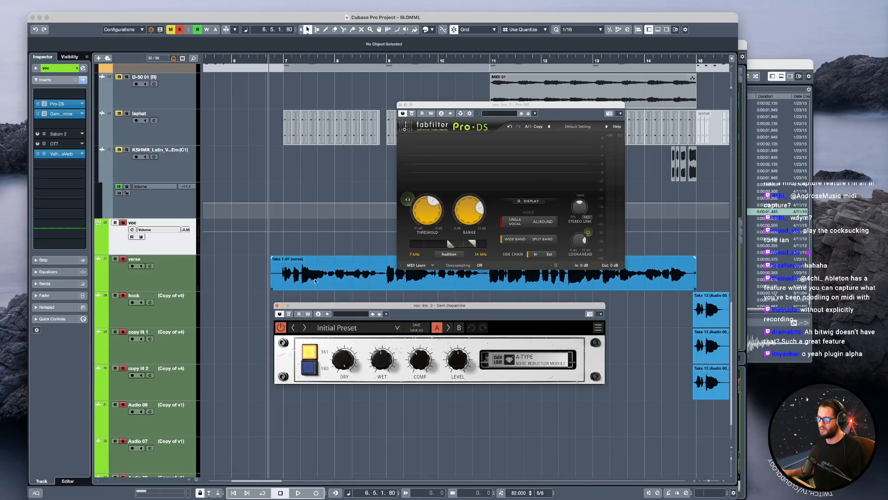
Adjust Dopamine's Dry knob slightly and play the verse, first soloed and then in the full mix.
{"action": "left_click_drag", "start_coordinate": [342, 362], "coordinate": [343, 362]}
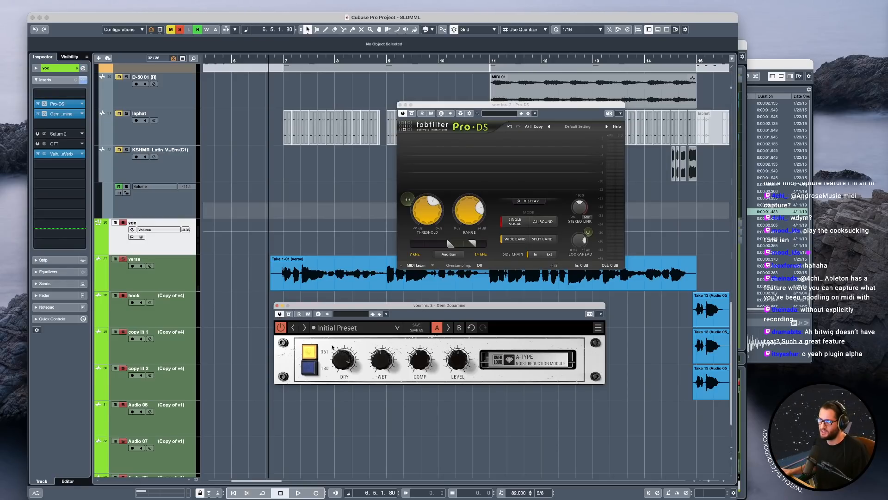
{"action": "key", "text": "space"}
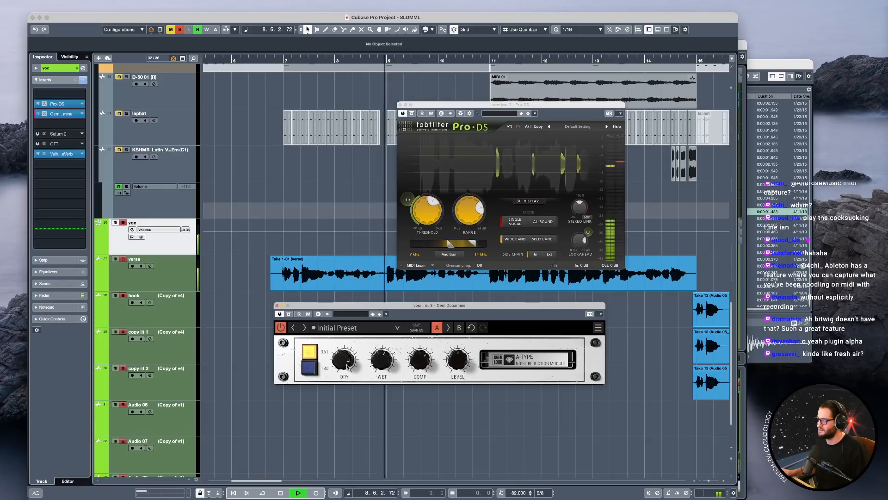
{"action": "key", "text": "s"}
{"action": "key", "text": "space"}
{"action": "key", "text": "space"}
Compare the verse with Dopamine active and bypassed, in the full mix and with the voc track soloed.
{"action": "left_click", "coordinate": [281, 329]}
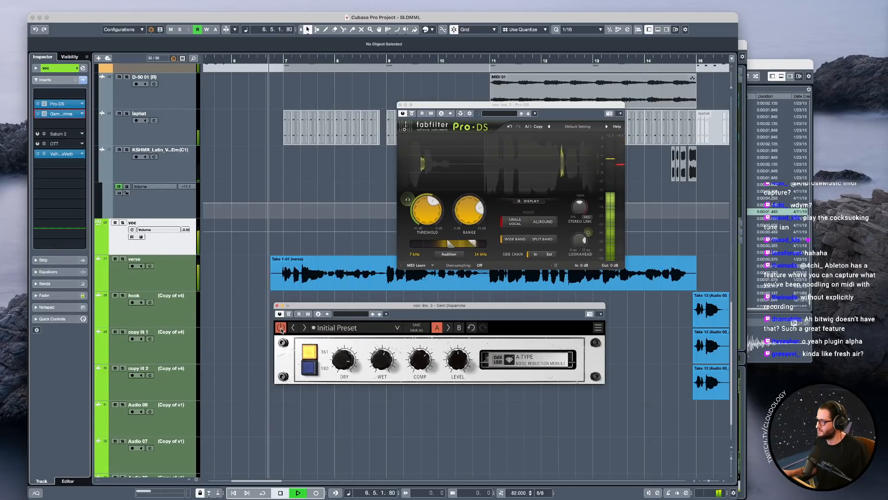
{"action": "left_click", "coordinate": [281, 329]}
{"action": "key", "text": "space"}
{"action": "key", "text": "space"}
{"action": "key", "text": "s"}
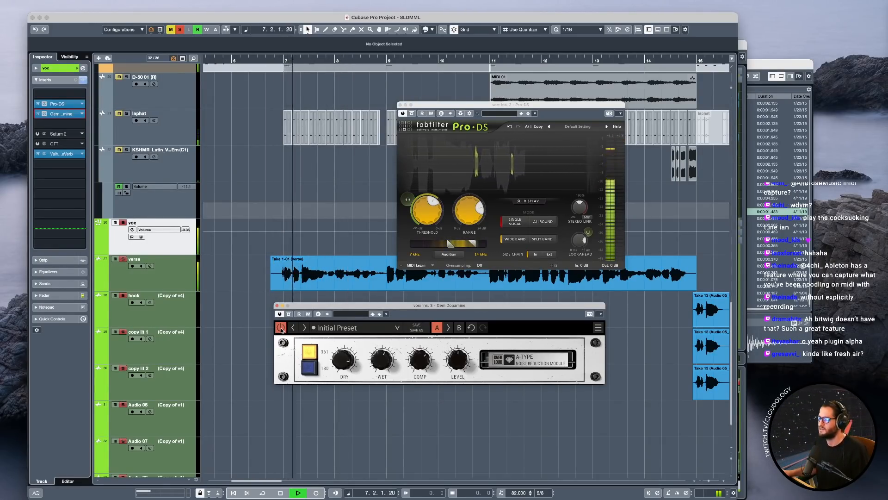
{"action": "left_click", "coordinate": [282, 329]}
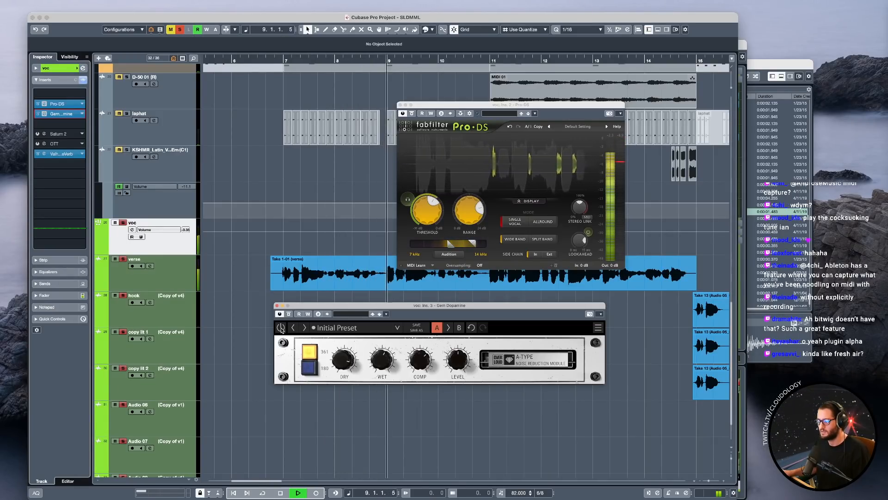
{"action": "key", "text": "space"}
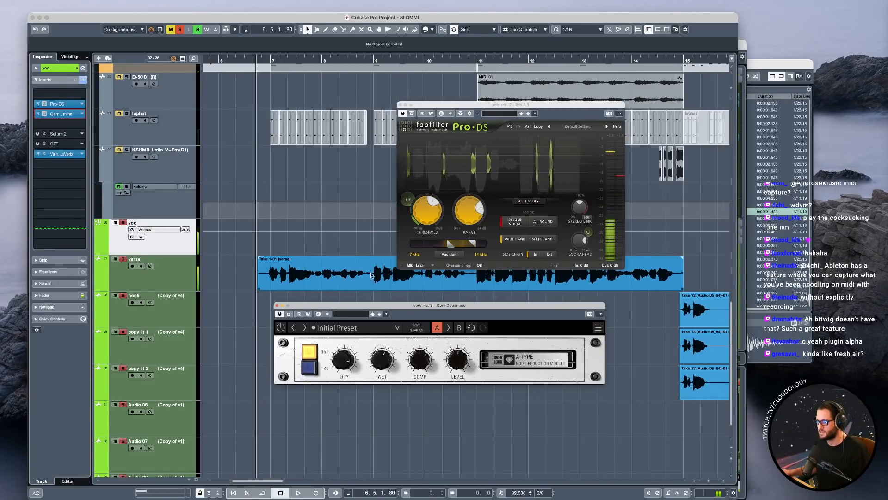
Compare the soloed vocal with Dopamine bypassed and active, playing from bar 9.
{"action": "left_click", "coordinate": [380, 250]}
{"action": "key", "text": "space"}
{"action": "key", "text": "space"}
{"action": "key", "text": "space"}
{"action": "key", "text": "space"}
{"action": "left_click", "coordinate": [282, 330]}
{"action": "key", "text": "space"}
{"action": "key", "text": "space"}
{"action": "key", "text": "space"}
{"action": "key", "text": "space"}
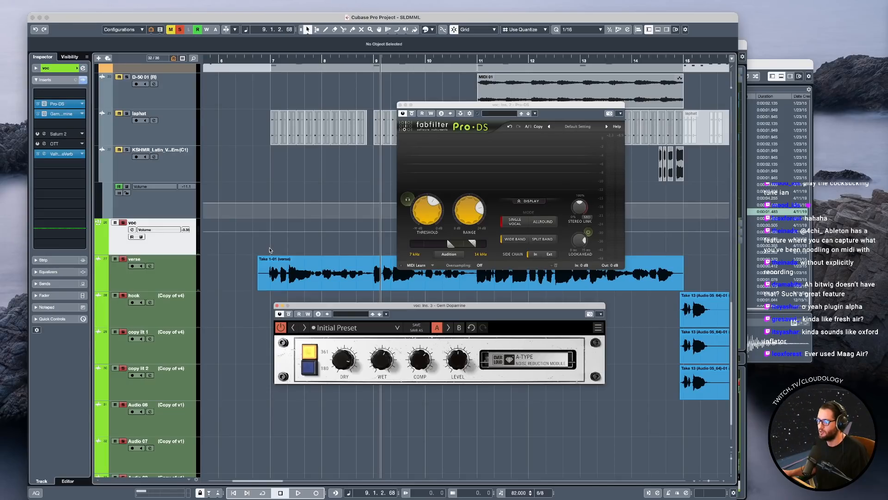
Compare the soloed vocal with Dopamine active and bypassed from the start of bar 7, leaving the effect enabled.
{"action": "left_click", "coordinate": [269, 250]}
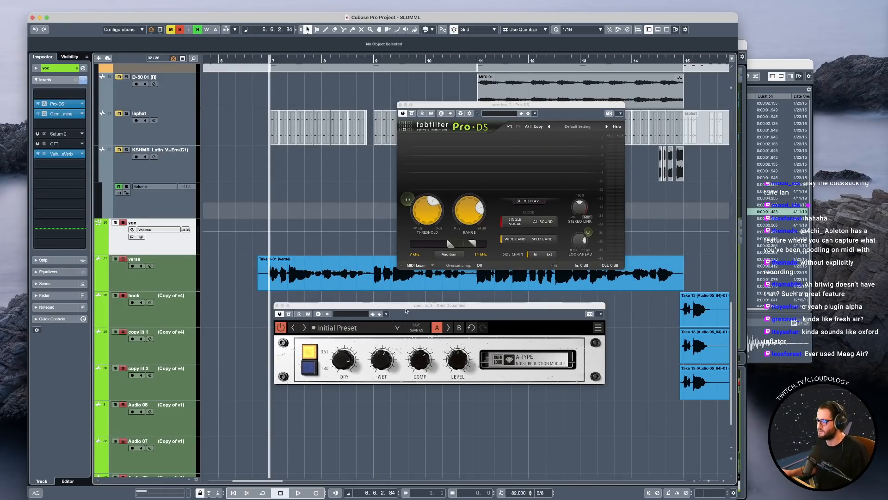
{"action": "key", "text": "space"}
{"action": "key", "text": "space"}
{"action": "key", "text": "space"}
{"action": "left_click", "coordinate": [282, 327]}
{"action": "key", "text": "space"}
{"action": "key", "text": "space"}
{"action": "key", "text": "space"}
{"action": "key", "text": "space"}
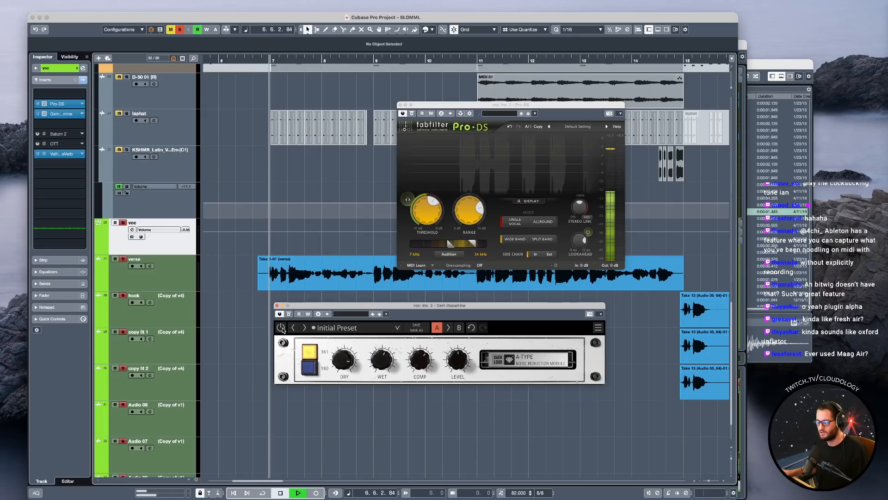
{"action": "left_click", "coordinate": [282, 328]}
Check Dopamine's effect on the soloed verse once more by toggling its bypass, and close its window.
{"action": "key", "text": "space"}
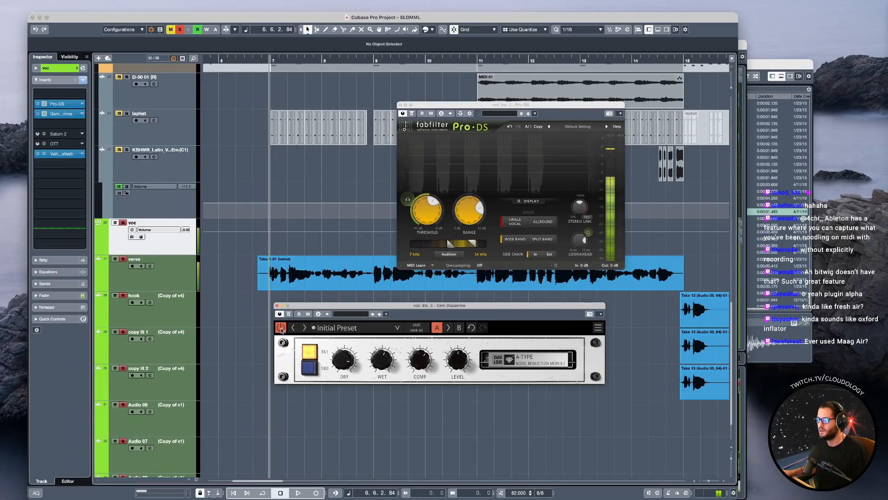
{"action": "key", "text": "space"}
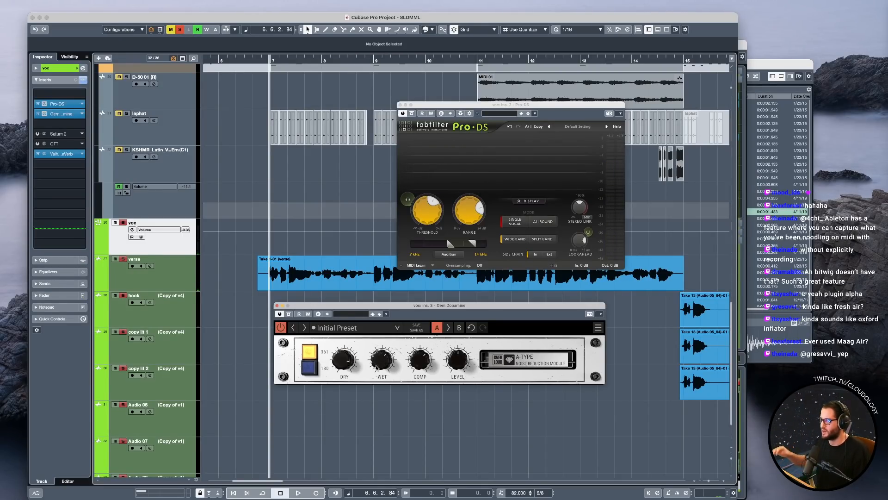
{"action": "key", "text": "space"}
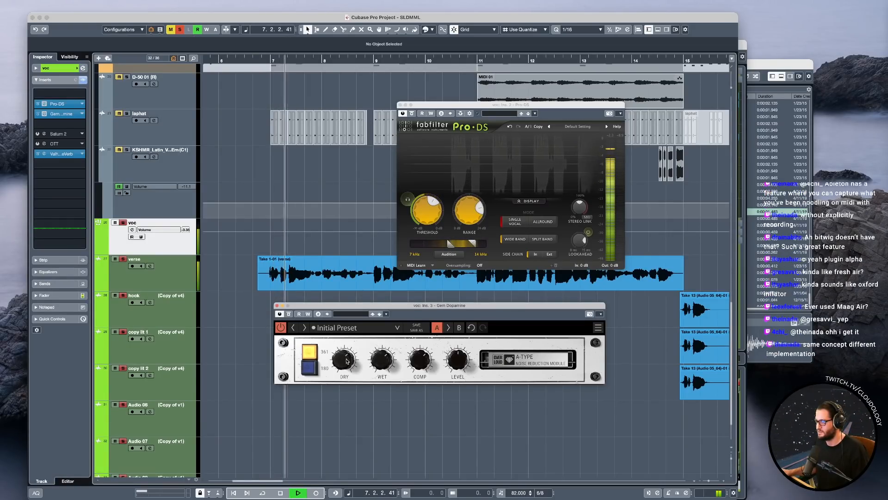
{"action": "left_click", "coordinate": [281, 328]}
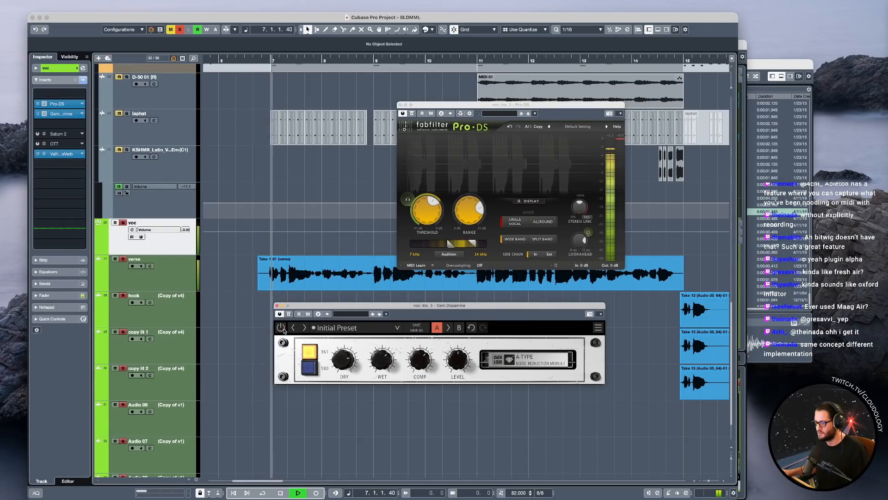
{"action": "left_click", "coordinate": [282, 327]}
{"action": "key", "text": "space"}
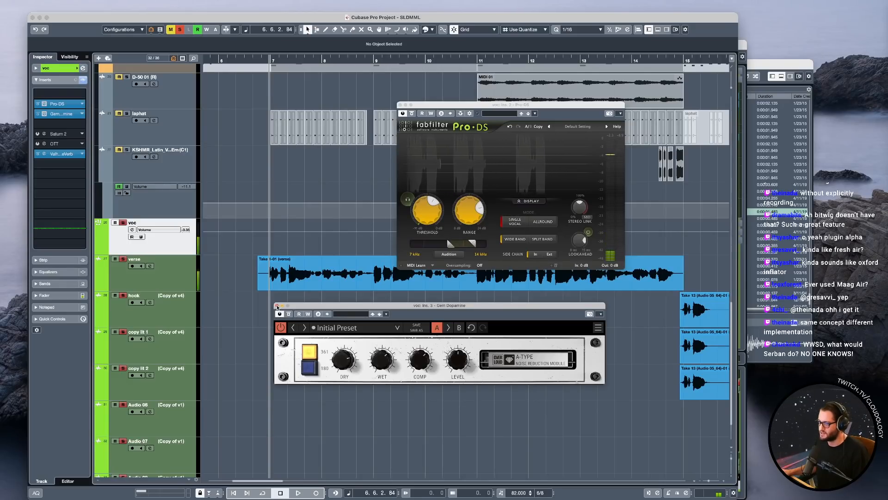
{"action": "left_click", "coordinate": [277, 305]}
Play the soloed verse from bar 7 while viewing its de-essing in Pro-DS, and close the Pro-DS window.
{"action": "key", "text": "s"}
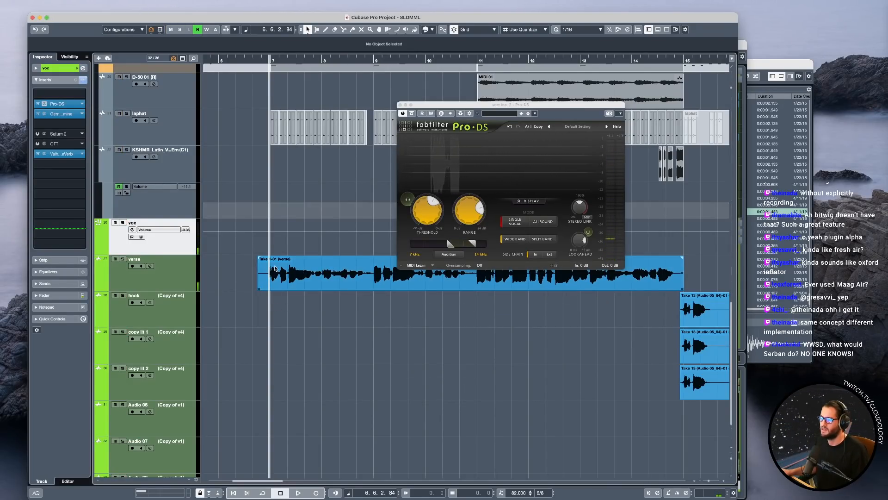
{"action": "key", "text": "g"}
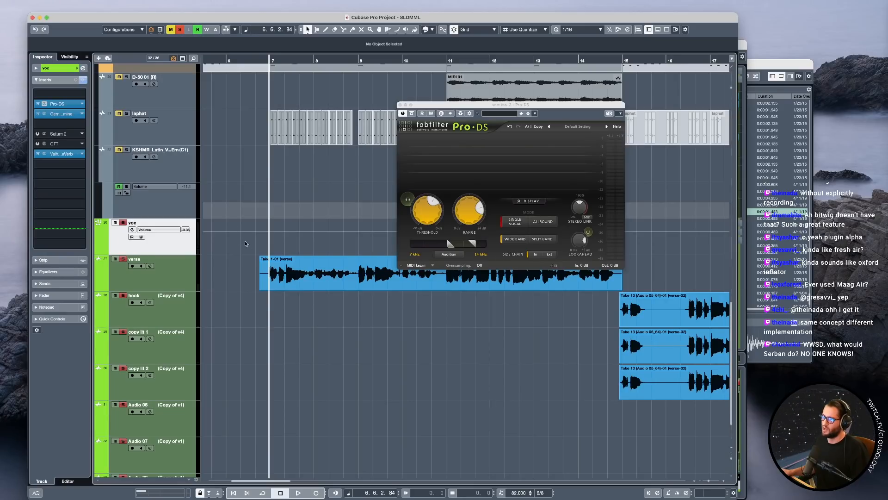
{"action": "key", "text": "space"}
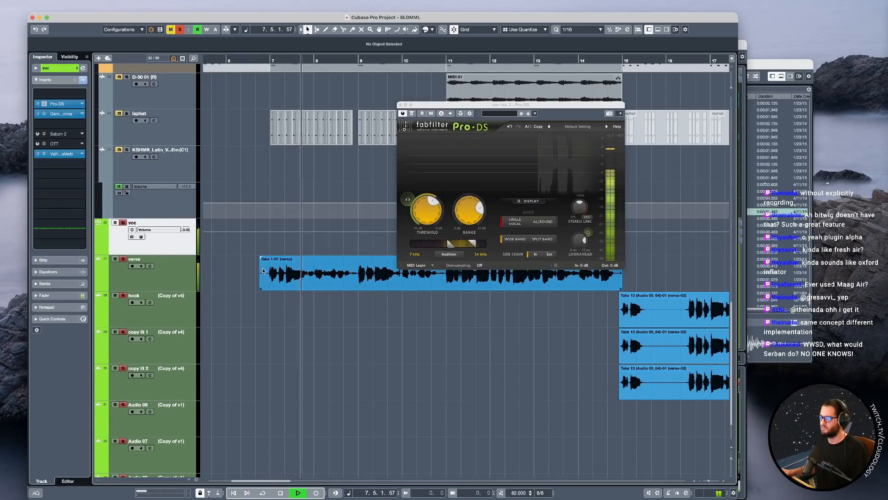
{"action": "scroll", "coordinate": [276, 277], "scroll_direction": "down", "scroll_amount": 4}
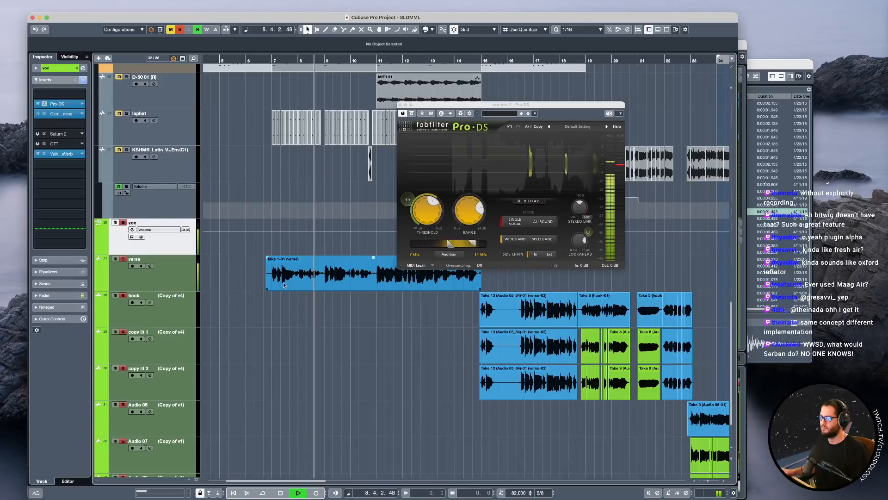
{"action": "scroll", "coordinate": [319, 281], "scroll_direction": "up", "scroll_amount": 4}
{"action": "key", "text": "space"}
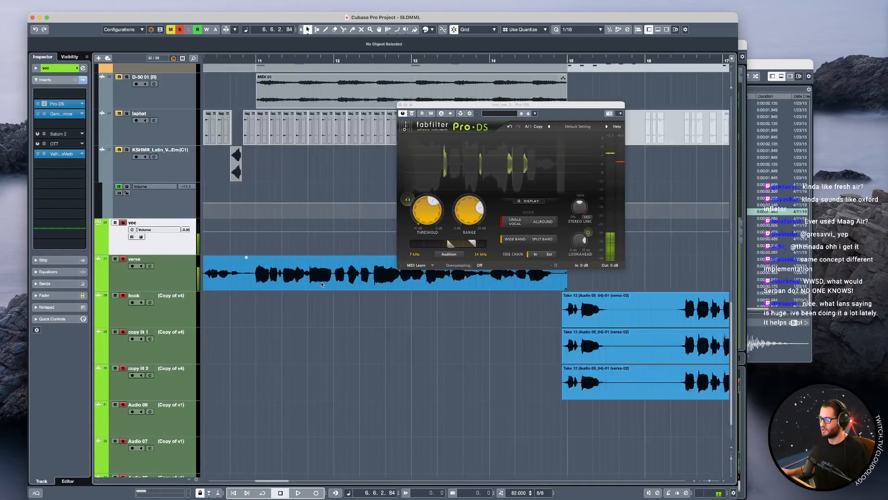
{"action": "left_click", "coordinate": [400, 105]}
Duplicate the verse track together with its clip and name the copy breaths.
{"action": "scroll", "coordinate": [326, 309], "scroll_direction": "left", "scroll_amount": 3}
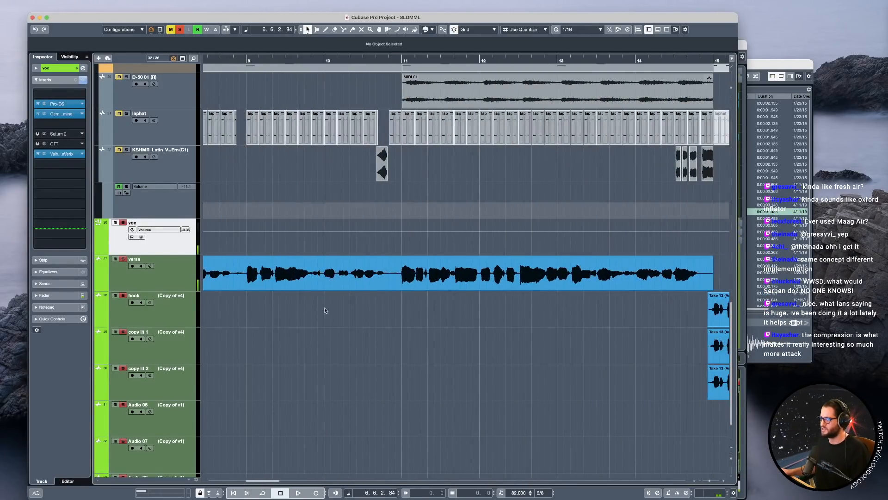
{"action": "scroll", "coordinate": [257, 301], "scroll_direction": "up", "scroll_amount": 1}
{"action": "scroll", "coordinate": [311, 324], "scroll_direction": "down", "scroll_amount": 2}
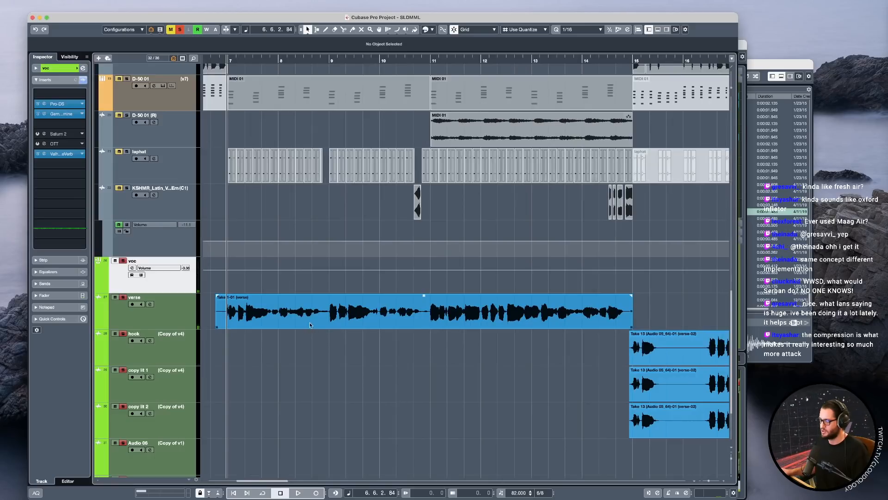
{"action": "scroll", "coordinate": [305, 324], "scroll_direction": "left", "scroll_amount": 1}
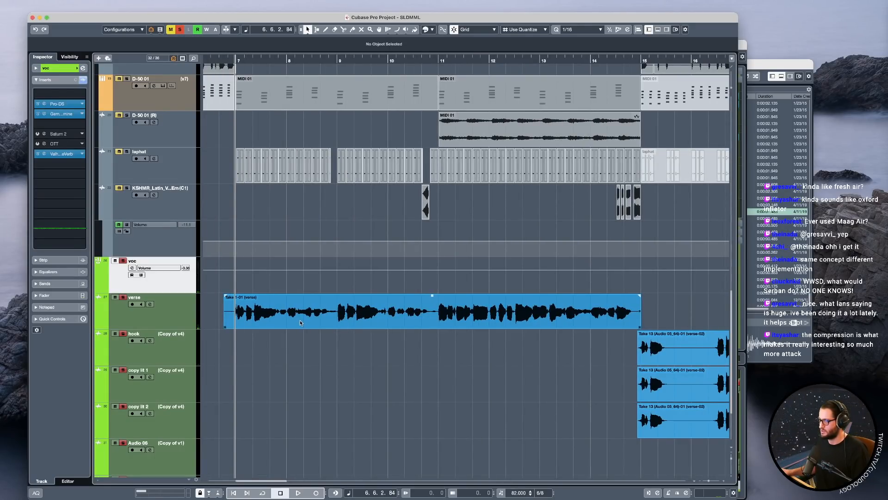
{"action": "scroll", "coordinate": [300, 323], "scroll_direction": "up", "scroll_amount": 2}
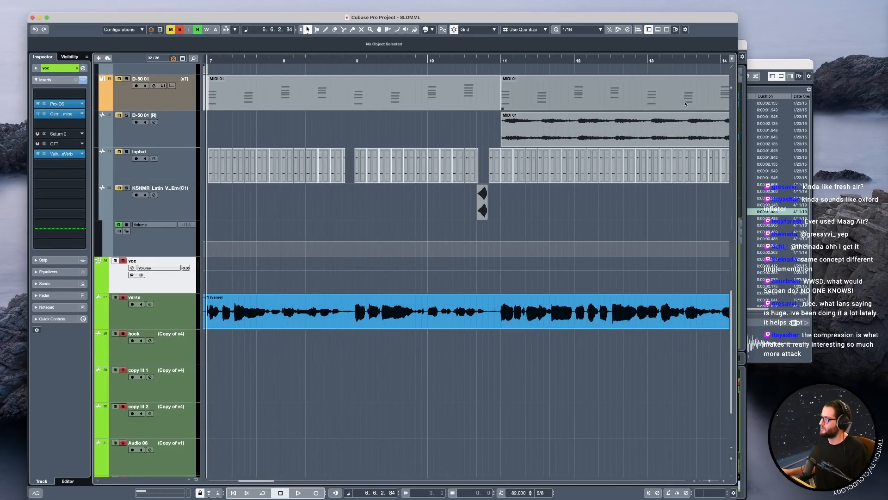
{"action": "left_click_drag", "start_coordinate": [732, 86], "coordinate": [731, 85]}
{"action": "scroll", "coordinate": [419, 289], "scroll_direction": "left", "scroll_amount": 2}
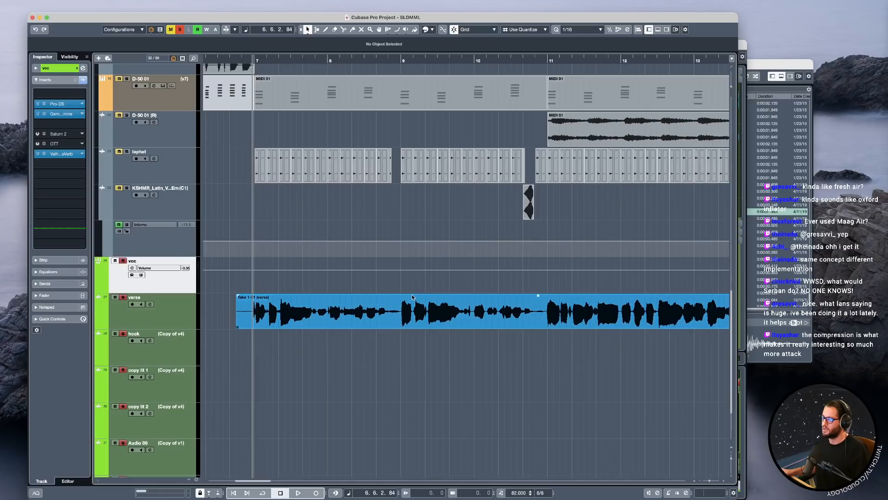
{"action": "left_click", "coordinate": [155, 321]}
{"action": "right_click", "coordinate": [183, 310]}
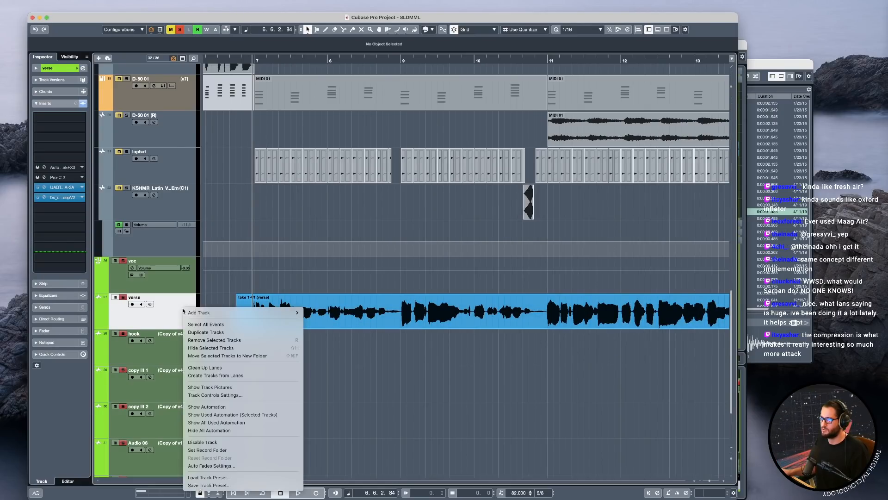
{"action": "left_click", "coordinate": [192, 333]}
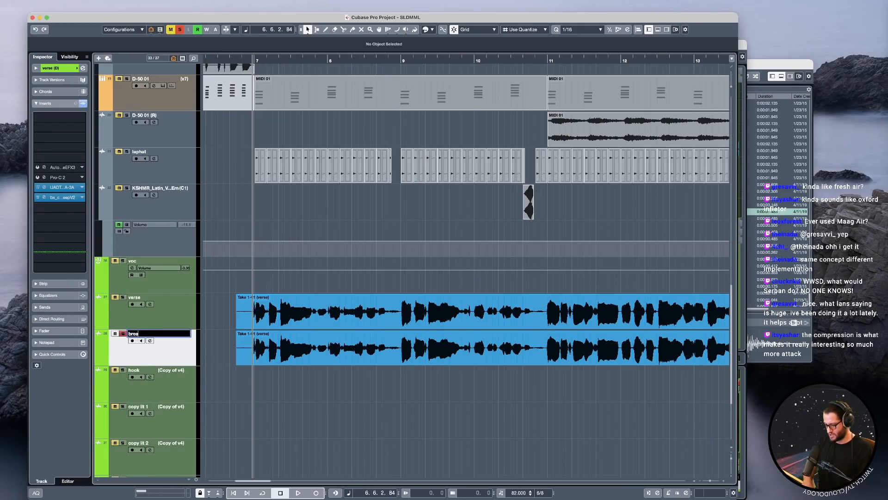
Clear every event from the breaths track.
{"action": "right_click", "coordinate": [182, 352]}
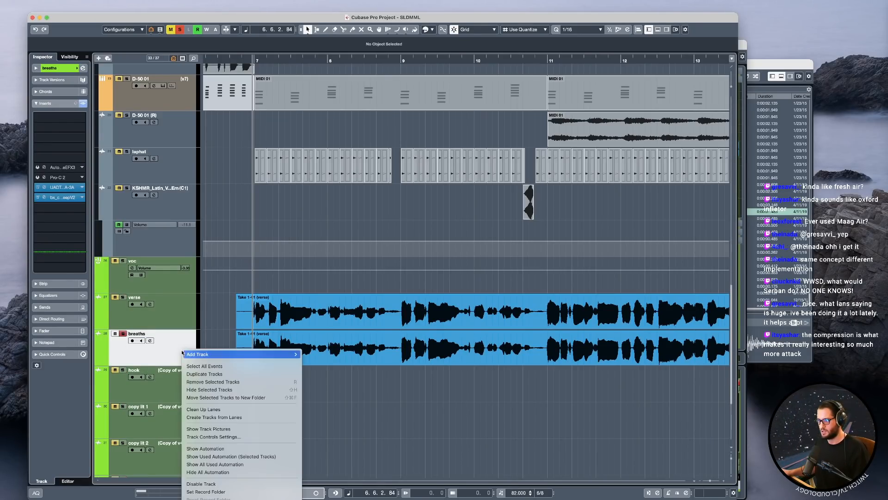
{"action": "left_click", "coordinate": [293, 366]}
{"action": "key", "text": "Delete"}
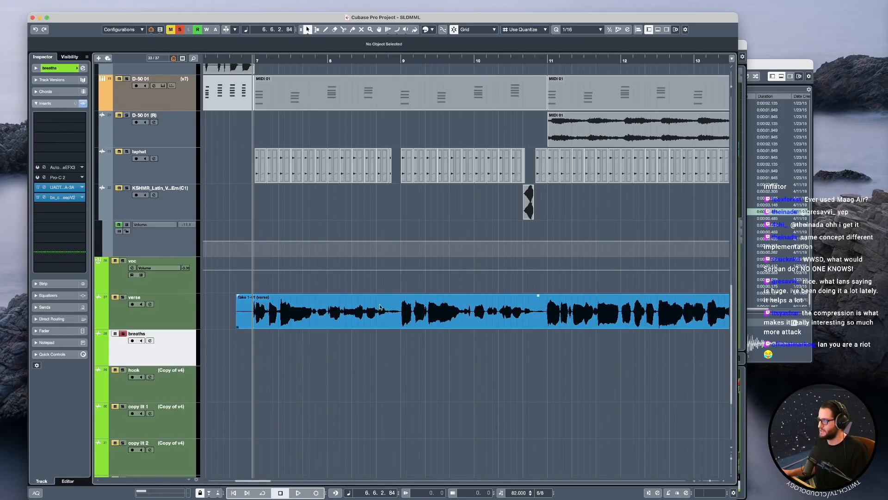
Turn off the UAD LA-3A insert on the breaths track, check its bx_cleansweep V2 filter settings, and close the plug-in window.
{"action": "left_click", "coordinate": [43, 198]}
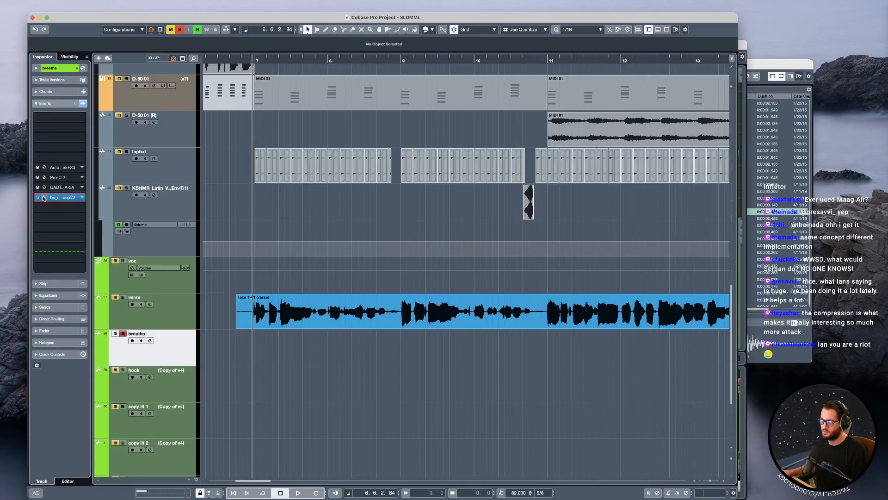
{"action": "left_click_drag", "start_coordinate": [879, 370], "coordinate": [525, 232]}
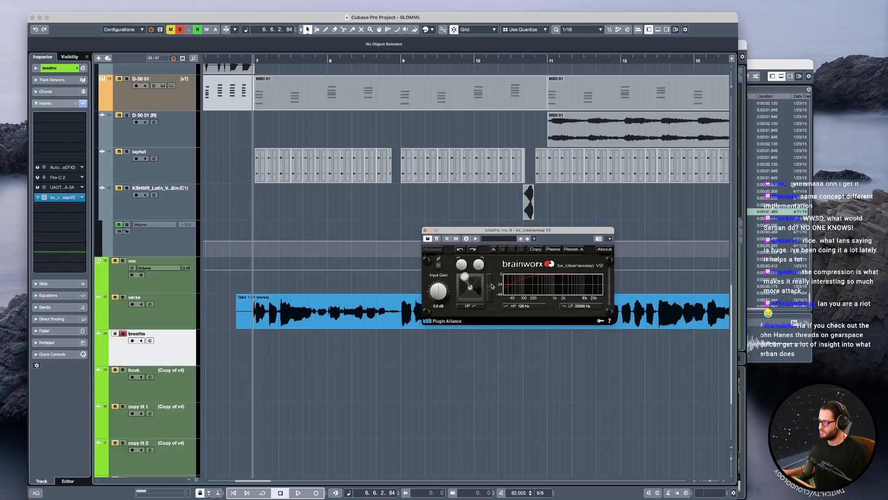
{"action": "left_click", "coordinate": [425, 230]}
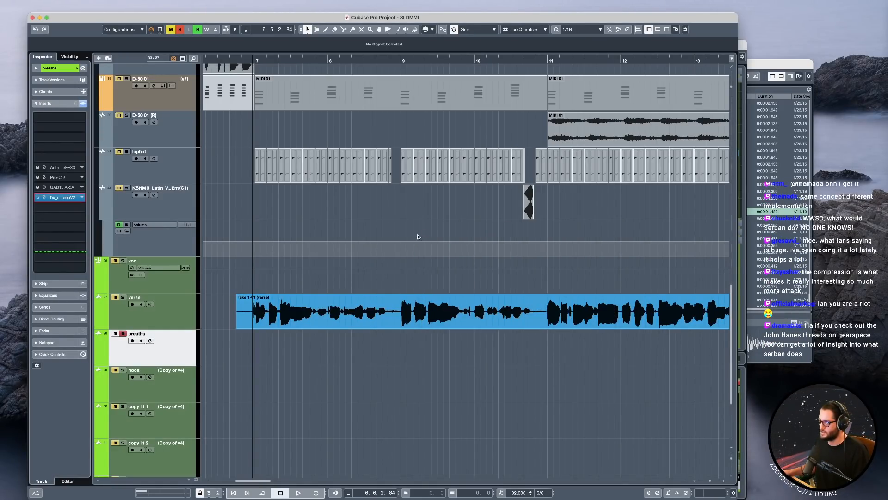
Split the verse clip on both sides of the breath before bar 9 and move that piece onto the breaths track.
{"action": "left_click", "coordinate": [173, 317], "text": "shift"}
{"action": "scroll", "coordinate": [373, 320], "scroll_direction": "up", "scroll_amount": 5}
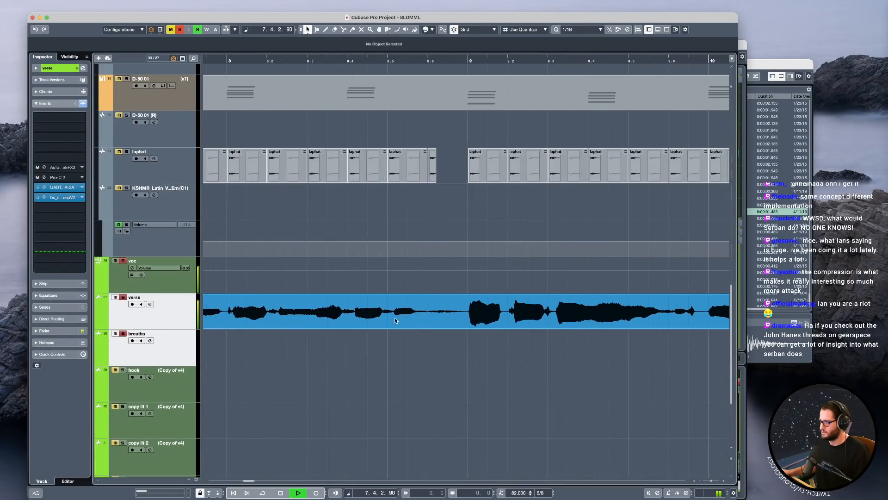
{"action": "left_click", "coordinate": [427, 316], "text": "alt"}
{"action": "left_click", "coordinate": [466, 317], "text": "alt"}
{"action": "left_click_drag", "start_coordinate": [447, 316], "coordinate": [447, 334]}
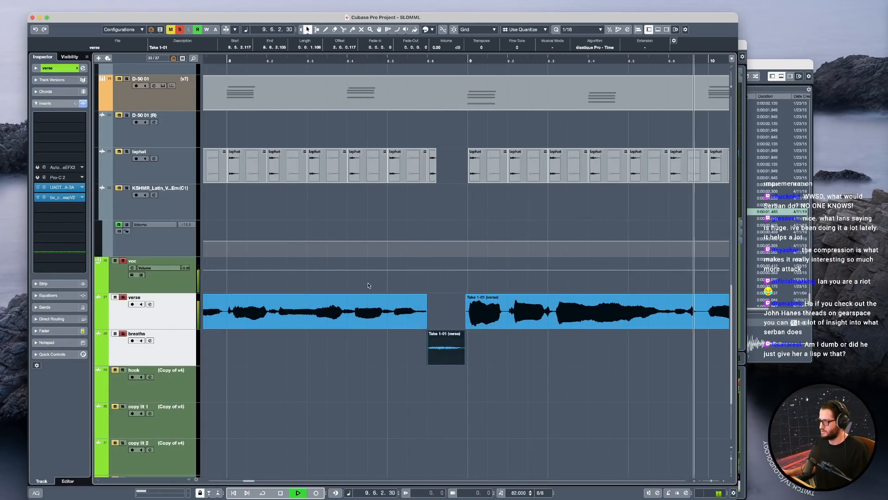
{"action": "left_click", "coordinate": [462, 323]}
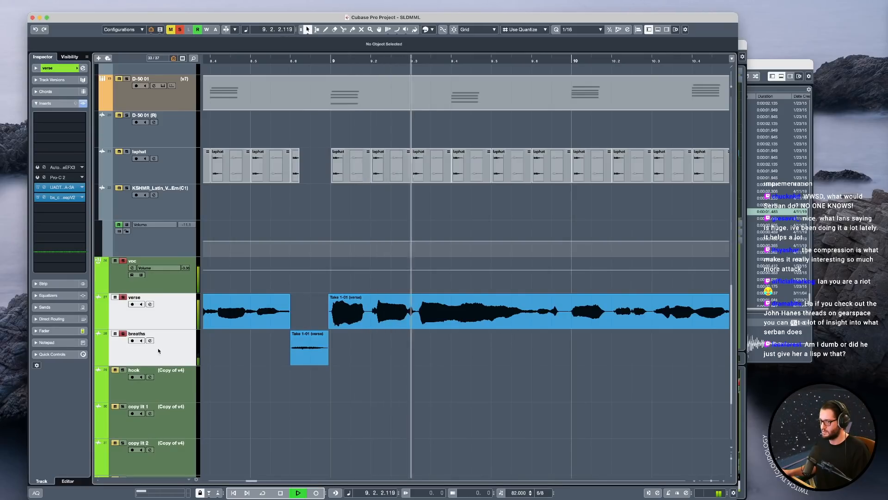
Stop playback, select only the breaths track, and show its channel settings in the Inspector.
{"action": "left_click", "coordinate": [187, 358]}
{"action": "key", "text": "space"}
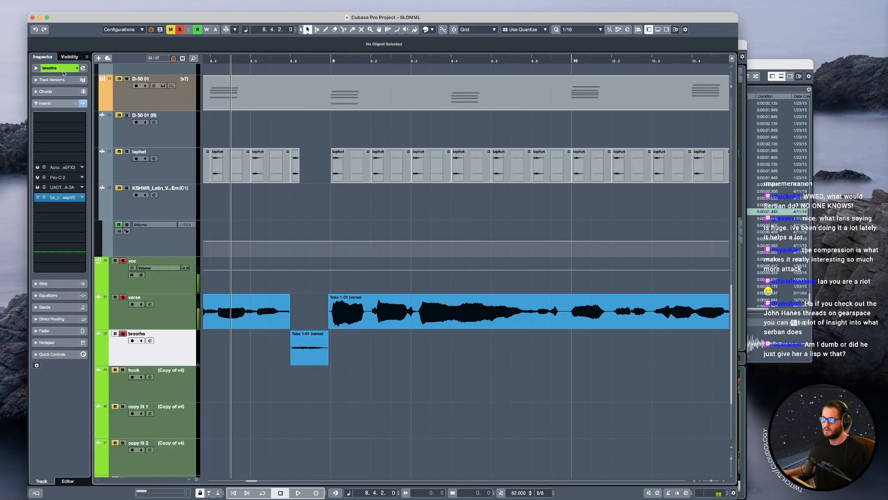
{"action": "left_click", "coordinate": [64, 70]}
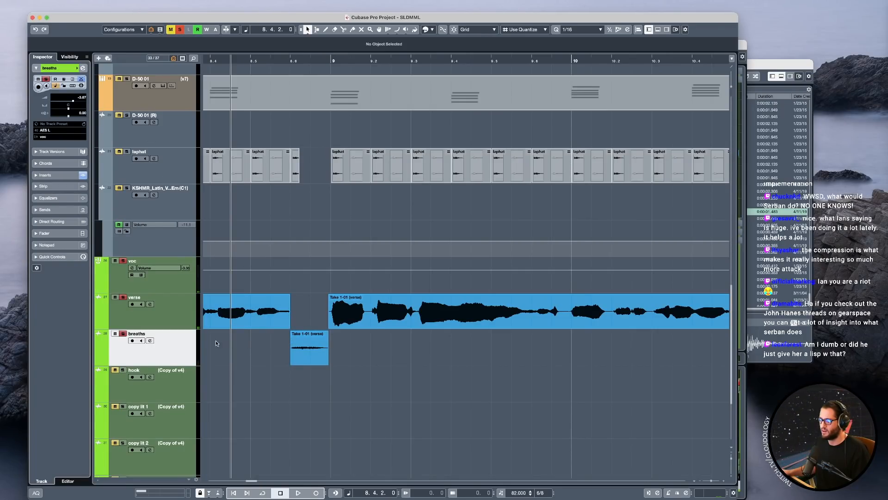
Play the transition before bar 9, fade out the verse phrase's end, and extend the breath clip's start slightly earlier with a fade-in.
{"action": "key", "text": "space"}
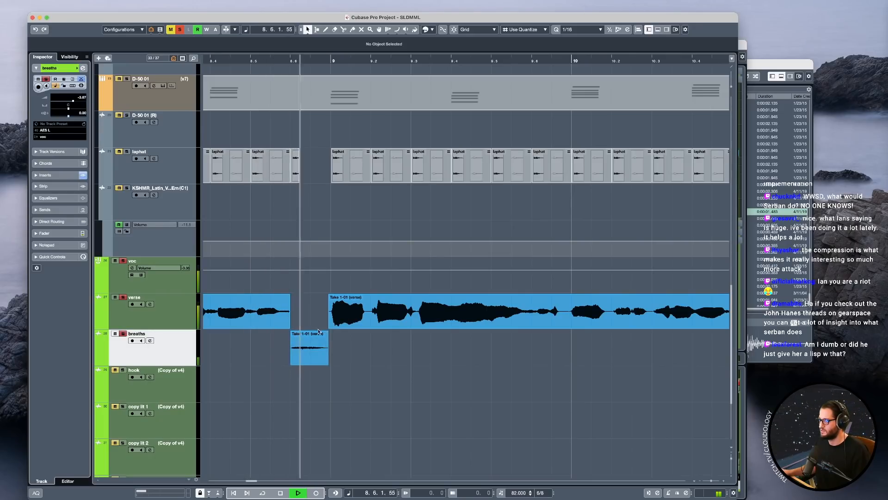
{"action": "left_click_drag", "start_coordinate": [288, 295], "coordinate": [281, 296]}
{"action": "left_click_drag", "start_coordinate": [292, 363], "coordinate": [283, 364]}
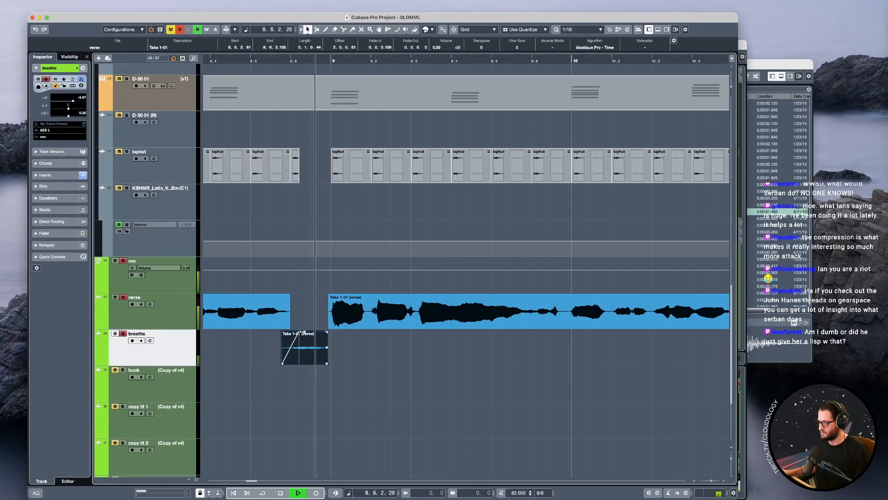
Split the verse clip around the breath before bar 11 and move that piece onto the breaths track.
{"action": "scroll", "coordinate": [410, 327], "scroll_direction": "right", "scroll_amount": 4}
{"action": "scroll", "coordinate": [411, 327], "scroll_direction": "right", "scroll_amount": 7}
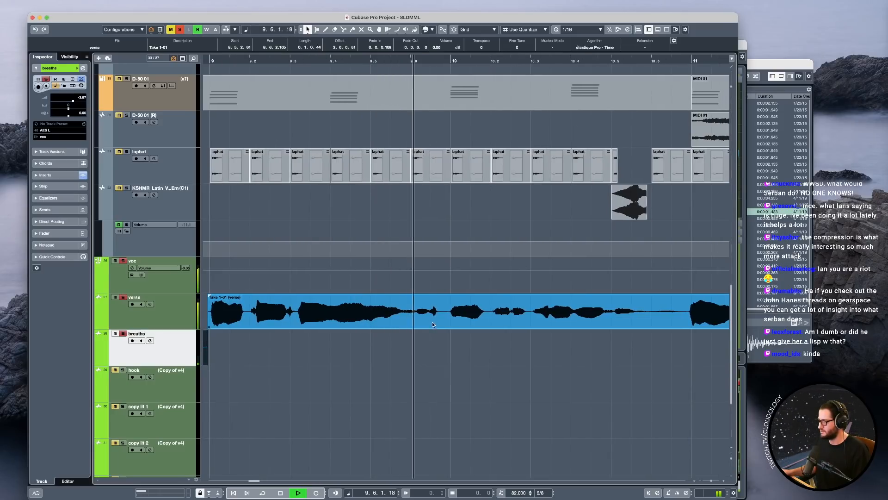
{"action": "left_click", "coordinate": [501, 317], "text": "alt"}
{"action": "left_click", "coordinate": [541, 317]}
{"action": "key", "text": "space"}
{"action": "left_click", "coordinate": [462, 306], "text": "shift"}
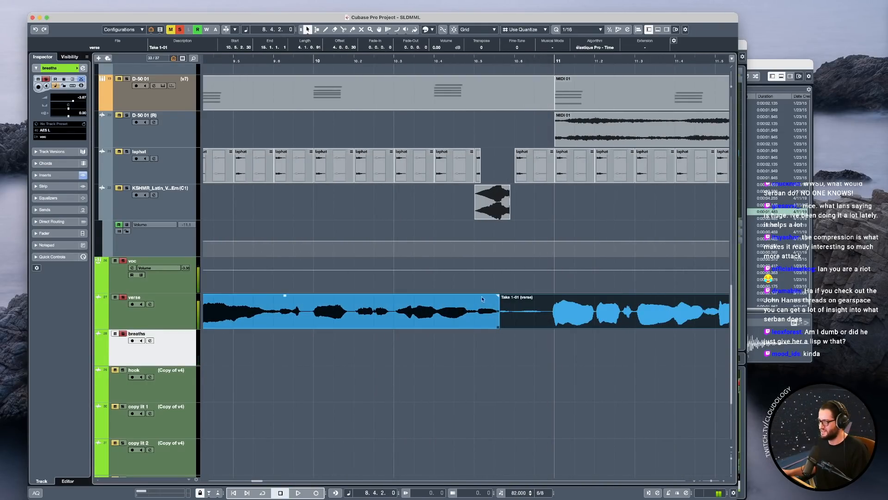
{"action": "left_click", "coordinate": [448, 291]}
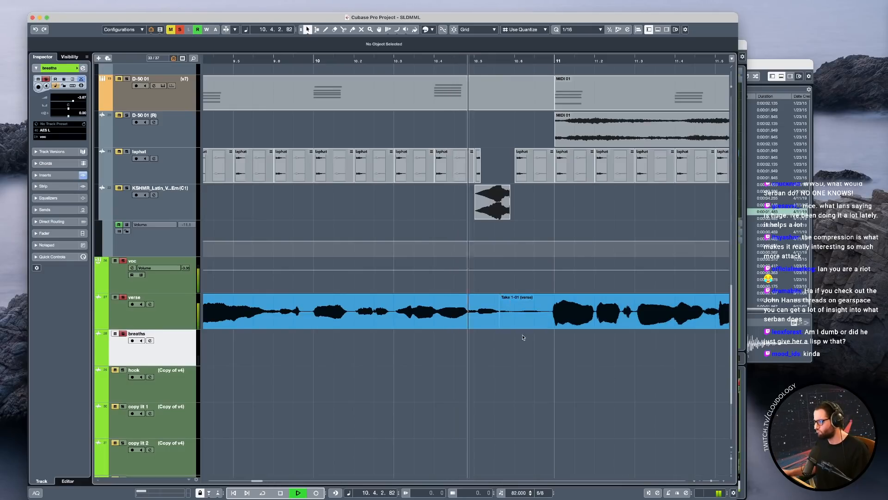
{"action": "left_click", "coordinate": [549, 312], "text": "alt"}
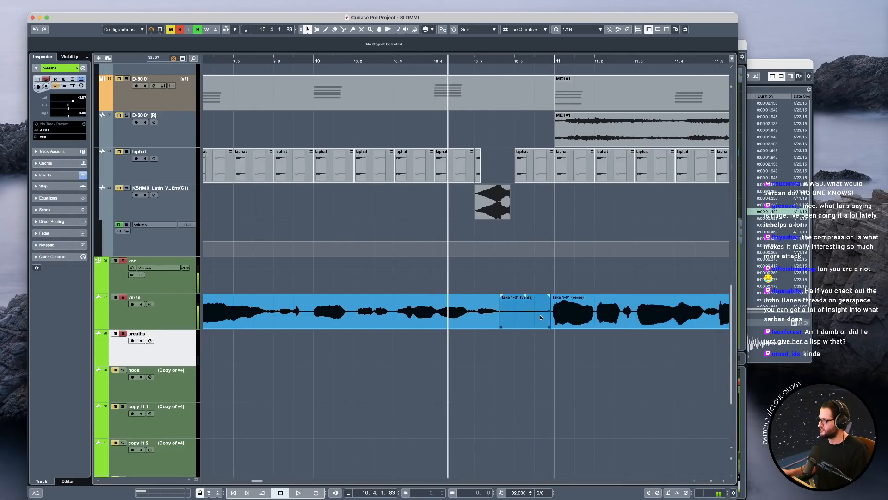
{"action": "left_click_drag", "start_coordinate": [527, 312], "coordinate": [527, 347]}
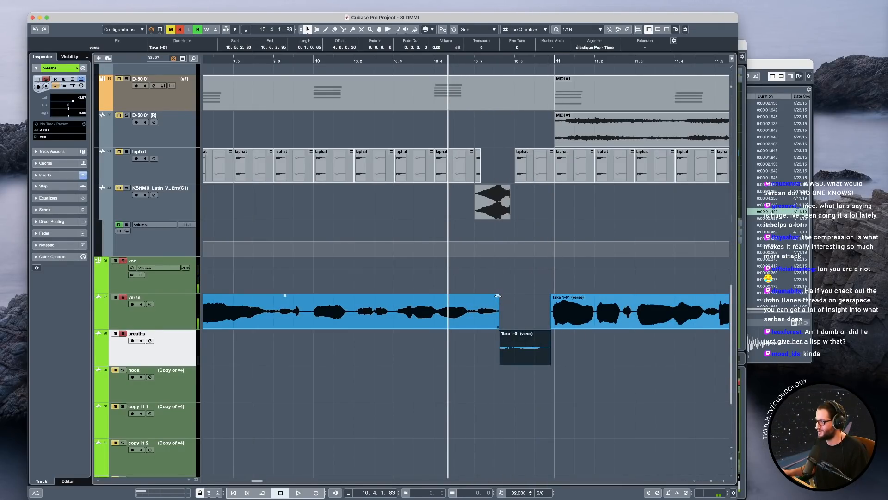
Fade out the verse phrase ending before bar 11, extend the moved breath's start slightly earlier with a fade-in, and audition the transition.
{"action": "left_click_drag", "start_coordinate": [498, 296], "coordinate": [490, 297]}
{"action": "left_click_drag", "start_coordinate": [500, 364], "coordinate": [490, 364]}
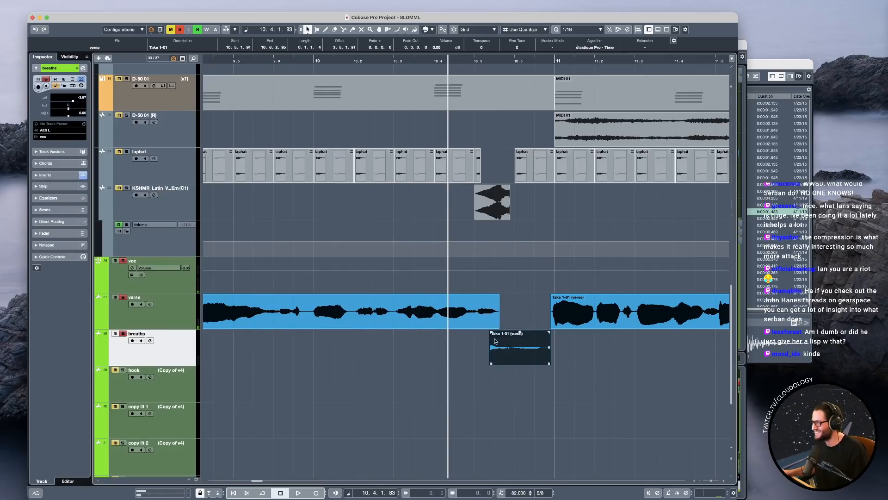
{"action": "left_click_drag", "start_coordinate": [491, 332], "coordinate": [498, 332]}
{"action": "key", "text": "space"}
{"action": "key", "text": "space"}
Trim the breath's start slightly later, extend the preceding verse phrase's faded end over it, and audition the overlap before bar 11.
{"action": "left_click_drag", "start_coordinate": [491, 364], "coordinate": [497, 364]}
{"action": "left_click_drag", "start_coordinate": [500, 327], "coordinate": [508, 327]}
{"action": "key", "text": "space"}
{"action": "key", "text": "space"}
{"action": "left_click_drag", "start_coordinate": [501, 296], "coordinate": [497, 296]}
{"action": "left_click", "coordinate": [493, 382]}
{"action": "key", "text": "space"}
{"action": "key", "text": "space"}
Fade out the last verse phrase before bar 15 and trim its silent tail.
{"action": "scroll", "coordinate": [493, 382], "scroll_direction": "right", "scroll_amount": 3}
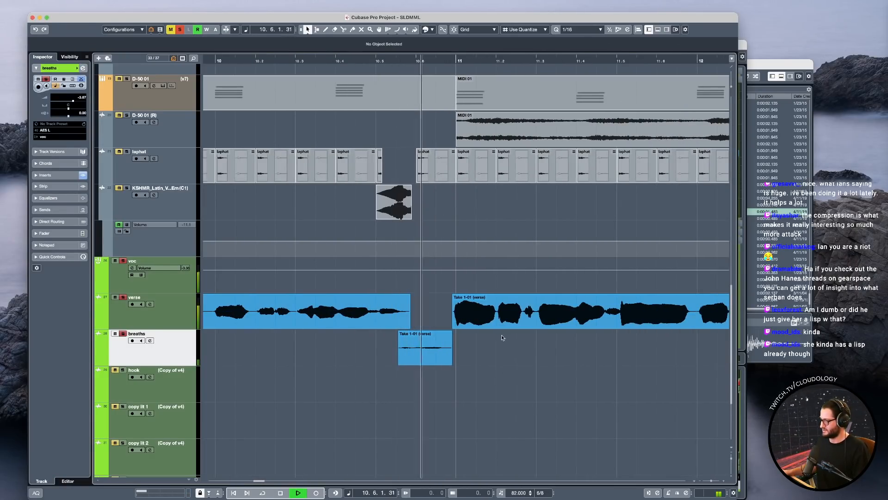
{"action": "scroll", "coordinate": [463, 319], "scroll_direction": "right", "scroll_amount": 10}
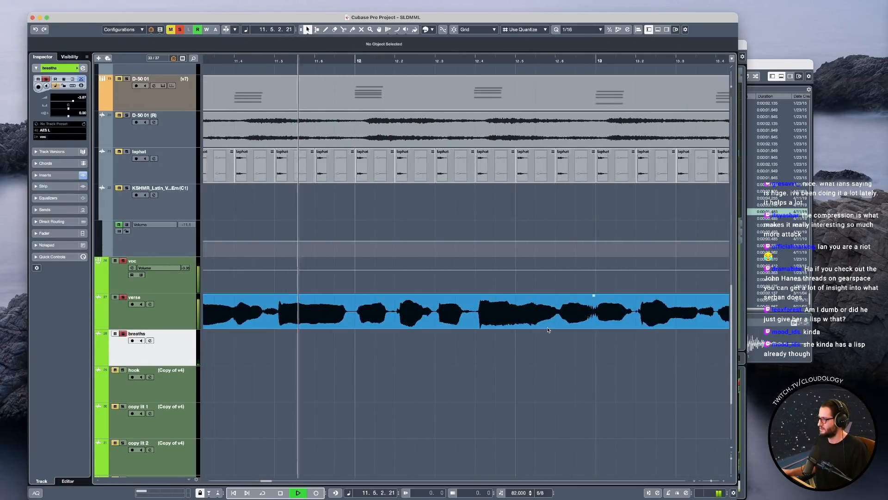
{"action": "scroll", "coordinate": [345, 322], "scroll_direction": "right", "scroll_amount": 10}
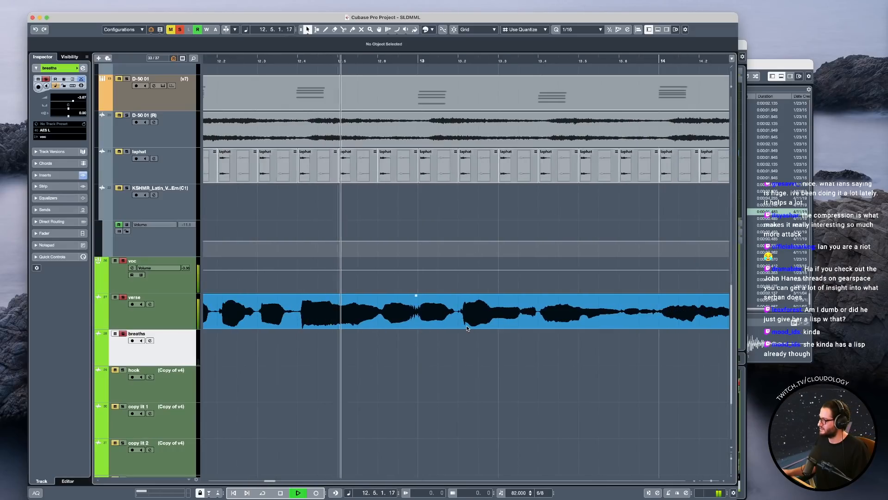
{"action": "scroll", "coordinate": [509, 323], "scroll_direction": "right", "scroll_amount": 1}
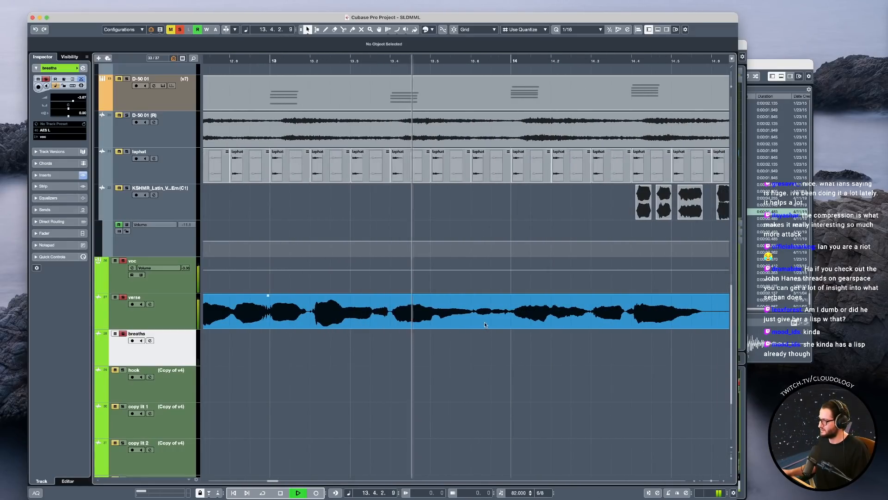
{"action": "scroll", "coordinate": [532, 322], "scroll_direction": "right", "scroll_amount": 5}
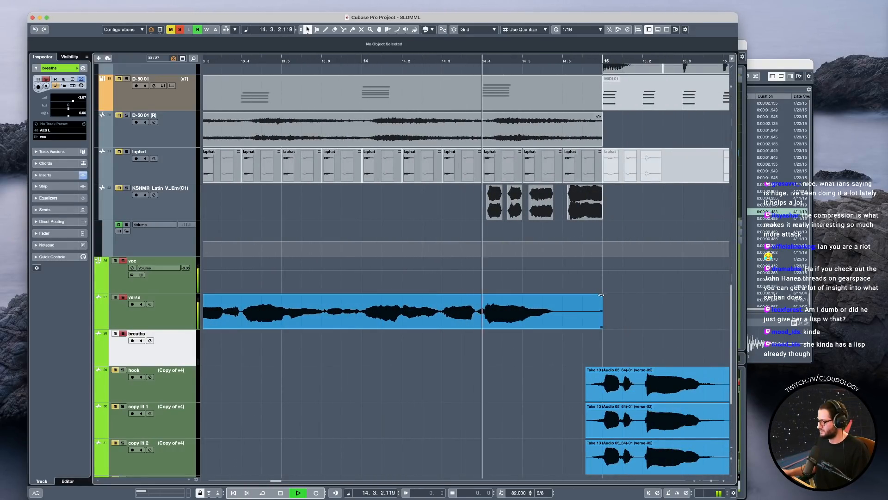
{"action": "left_click_drag", "start_coordinate": [601, 295], "coordinate": [577, 295]}
{"action": "key", "text": "space"}
{"action": "left_click_drag", "start_coordinate": [602, 327], "coordinate": [569, 327]}
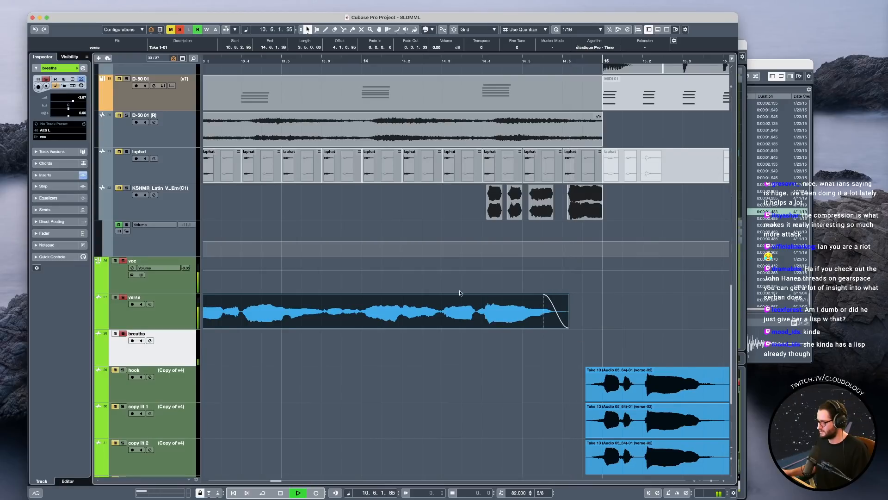
{"action": "left_click", "coordinate": [460, 290]}
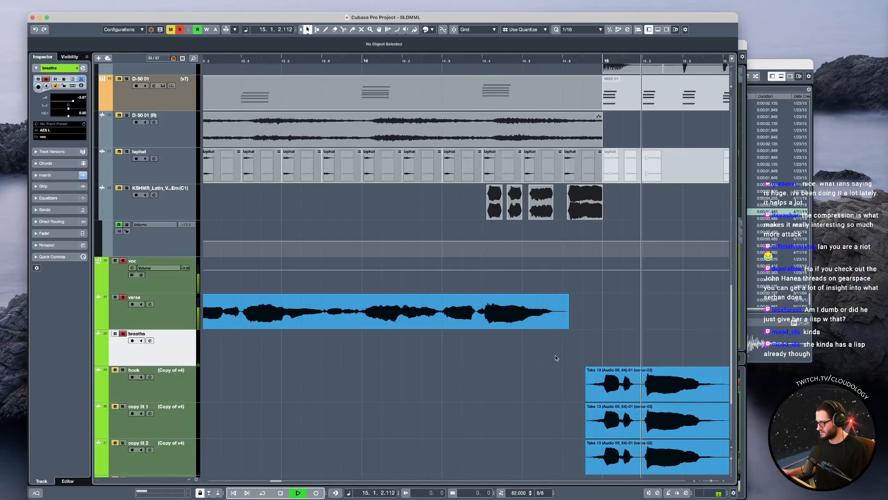
Unsolo the voc group and stop playback.
{"action": "left_click", "coordinate": [171, 286]}
{"action": "key", "text": "s"}
{"action": "scroll", "coordinate": [556, 362], "scroll_direction": "down", "scroll_amount": 5}
{"action": "key", "text": "space"}
Trim the start of the first verse clip slightly later, just before bar 7.
{"action": "scroll", "coordinate": [505, 357], "scroll_direction": "up", "scroll_amount": 3}
{"action": "scroll", "coordinate": [404, 357], "scroll_direction": "down", "scroll_amount": 5}
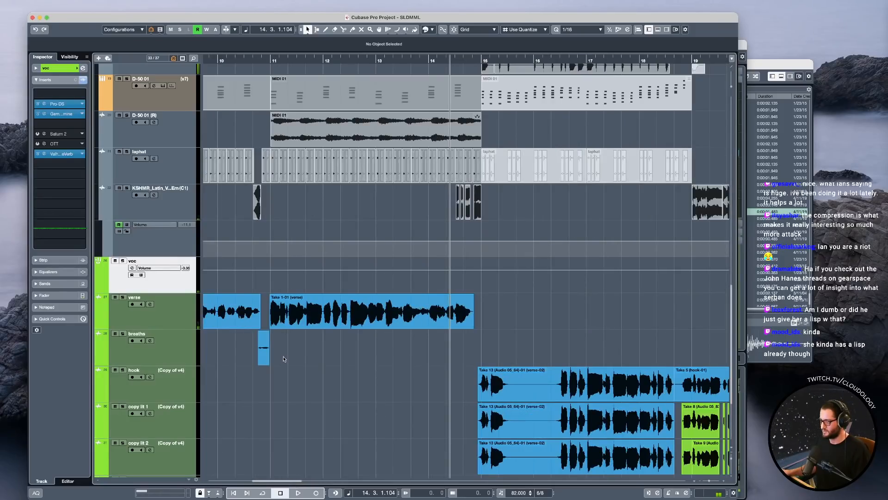
{"action": "scroll", "coordinate": [284, 355], "scroll_direction": "up", "scroll_amount": 3}
{"action": "scroll", "coordinate": [305, 355], "scroll_direction": "left", "scroll_amount": 3}
{"action": "scroll", "coordinate": [301, 351], "scroll_direction": "down", "scroll_amount": 1}
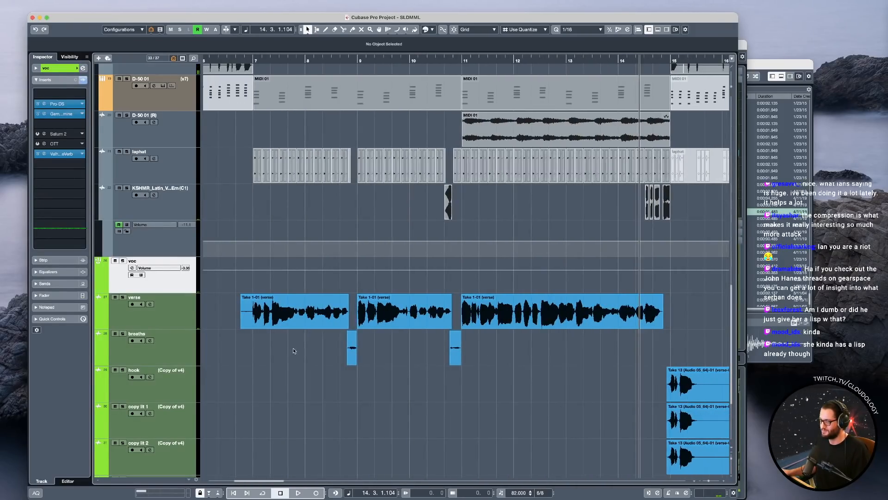
{"action": "left_click", "coordinate": [244, 300]}
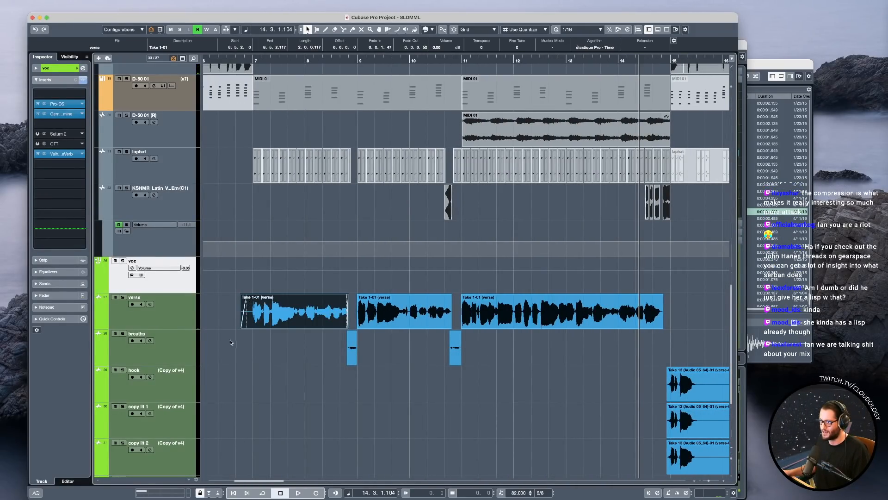
{"action": "left_click_drag", "start_coordinate": [243, 327], "coordinate": [246, 327]}
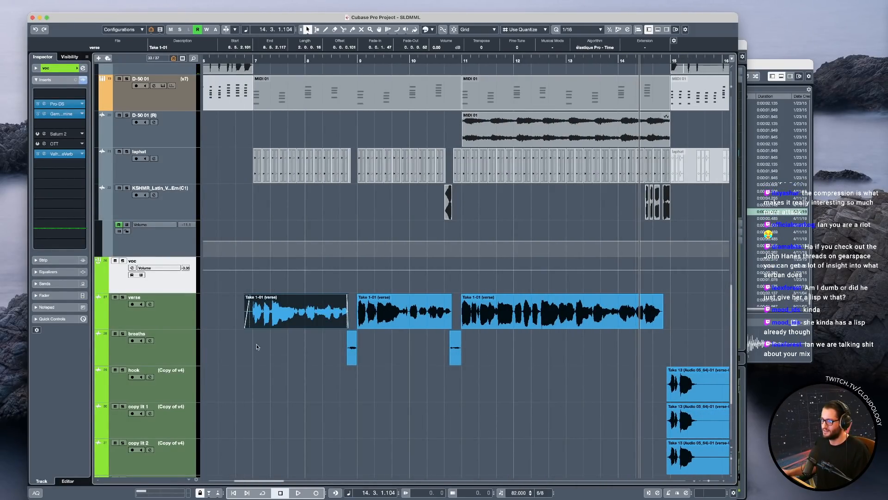
Play the full mix from bar 6 and follow the vocals through the verse and hook.
{"action": "left_click", "coordinate": [227, 231]}
{"action": "scroll", "coordinate": [300, 342], "scroll_direction": "down", "scroll_amount": 4}
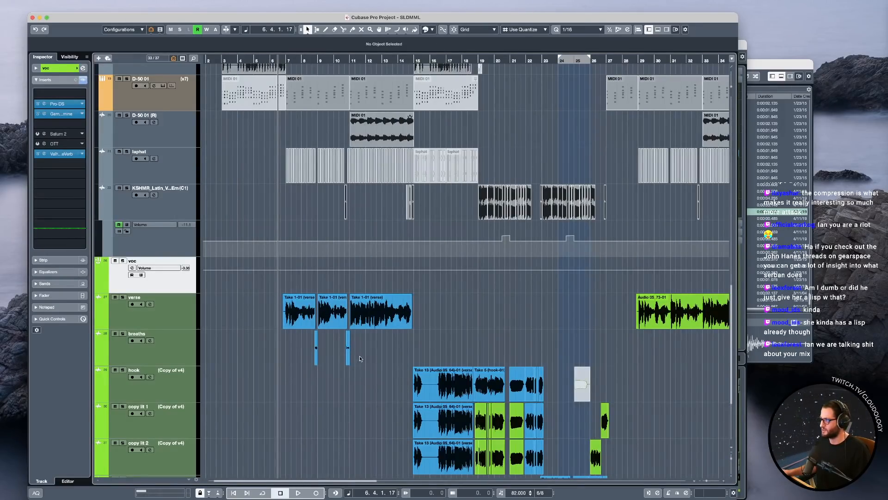
{"action": "scroll", "coordinate": [357, 358], "scroll_direction": "right", "scroll_amount": 2}
{"action": "scroll", "coordinate": [448, 367], "scroll_direction": "down", "scroll_amount": 1}
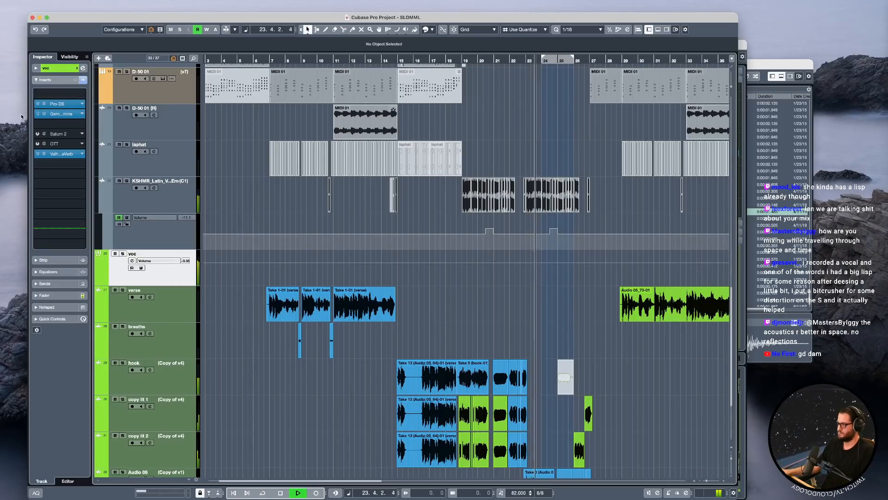
{"action": "scroll", "coordinate": [468, 342], "scroll_direction": "right", "scroll_amount": 3}
{"action": "scroll", "coordinate": [458, 352], "scroll_direction": "down", "scroll_amount": 3}
Keep the mix playing while viewing the channel settings of the Audio 06 track and of the verse track.
{"action": "left_click", "coordinate": [442, 388]}
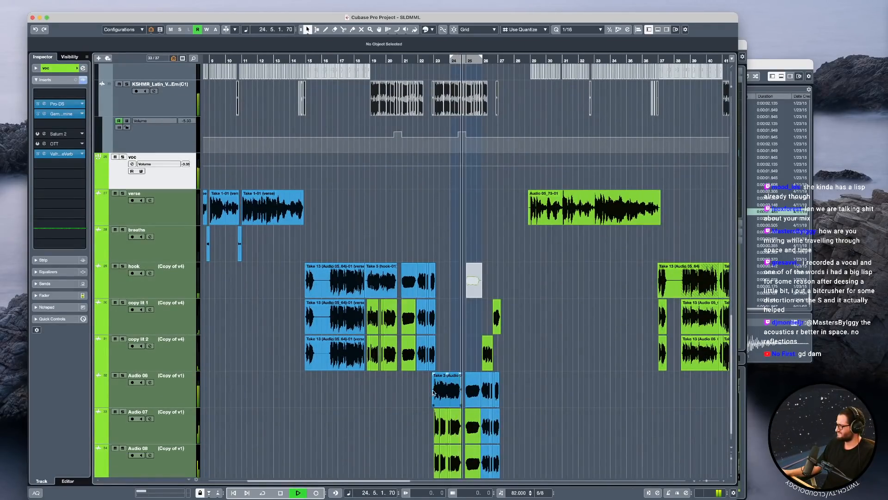
{"action": "left_click", "coordinate": [157, 397]}
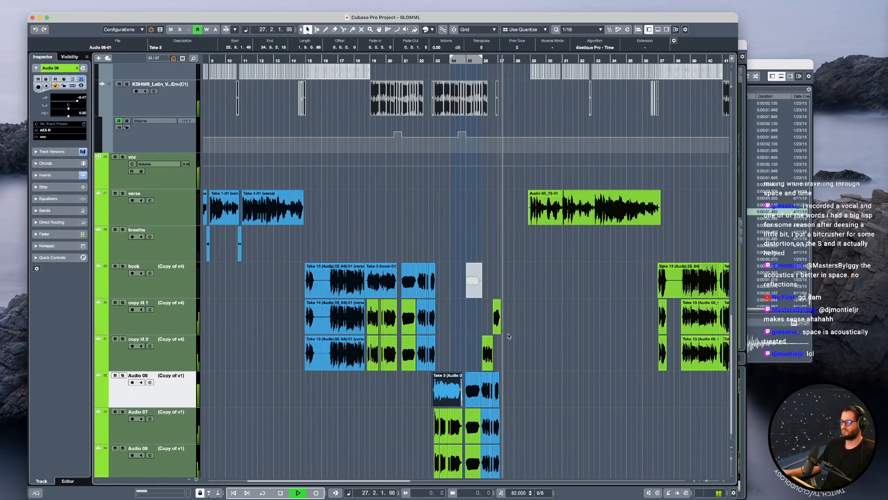
{"action": "scroll", "coordinate": [496, 332], "scroll_direction": "up", "scroll_amount": 10}
{"action": "scroll", "coordinate": [488, 329], "scroll_direction": "down", "scroll_amount": 6}
{"action": "scroll", "coordinate": [482, 327], "scroll_direction": "up", "scroll_amount": 4}
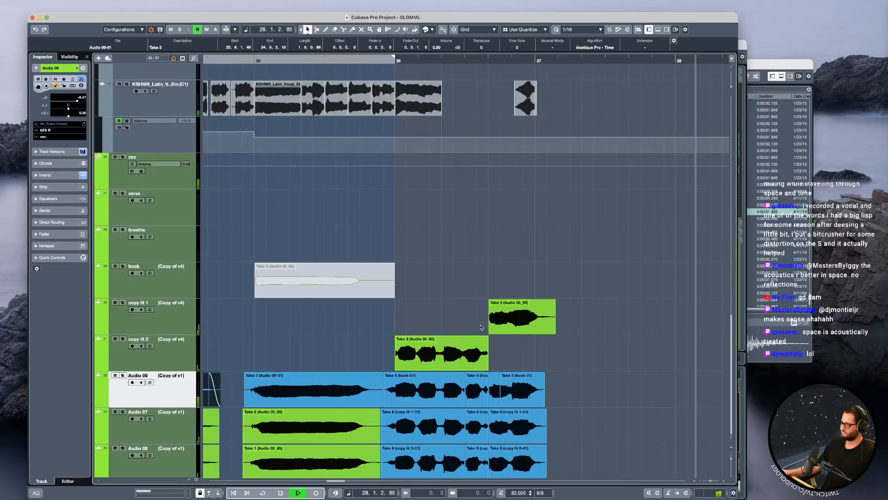
{"action": "scroll", "coordinate": [481, 327], "scroll_direction": "down", "scroll_amount": 10}
{"action": "left_click", "coordinate": [176, 217]}
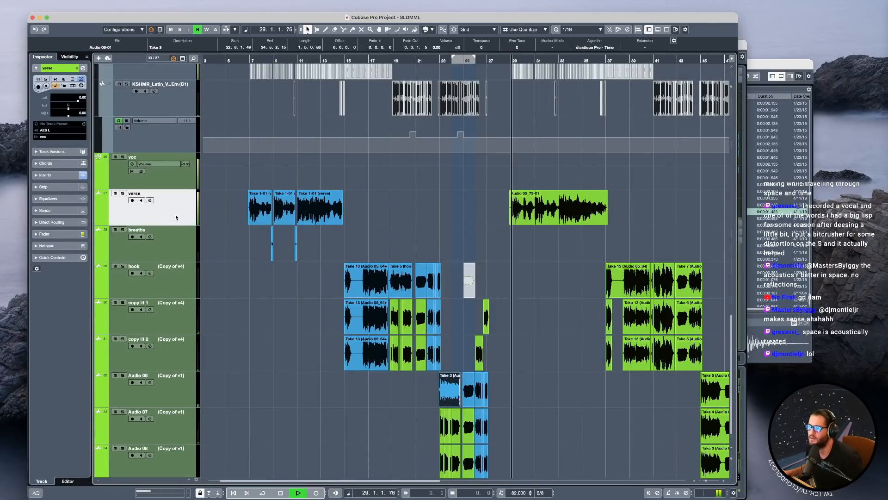
Show the insert effects of the verse track and activate its Auto-Tune EFX3 insert while the mix plays.
{"action": "left_click", "coordinate": [47, 172]}
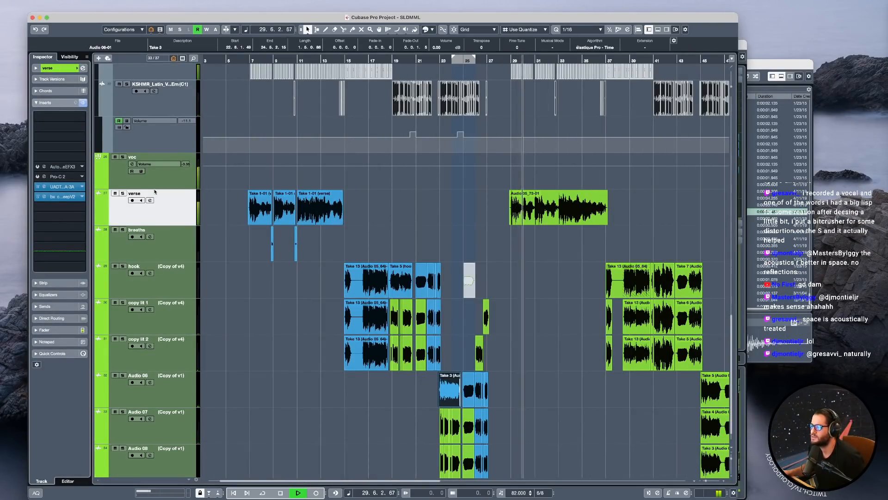
{"action": "scroll", "coordinate": [440, 198], "scroll_direction": "right", "scroll_amount": 5}
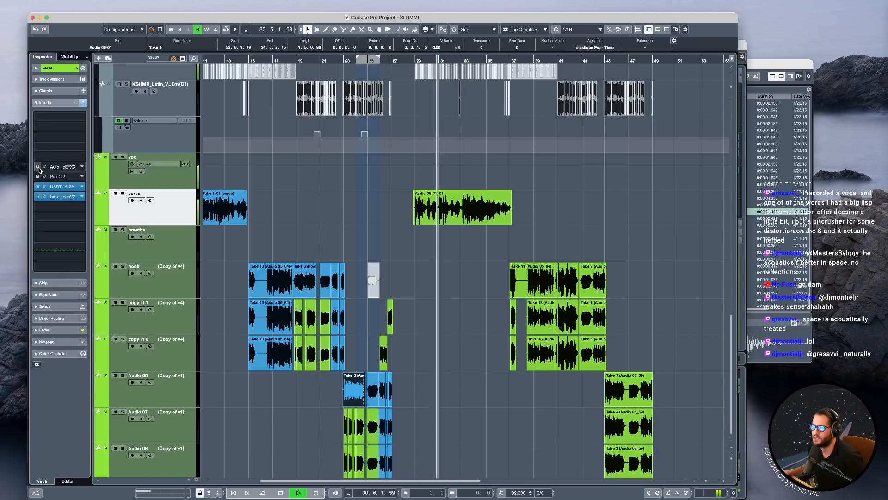
{"action": "left_click", "coordinate": [38, 166]}
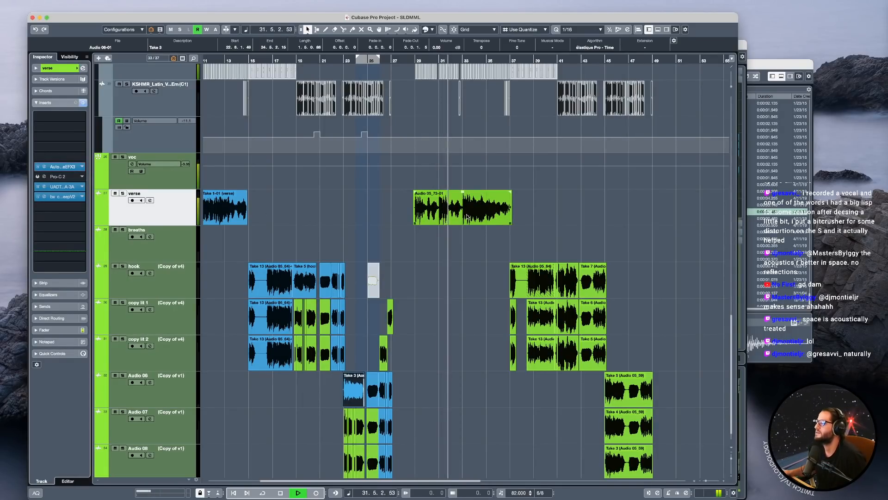
Listen to the second verse clip up to the hook at bar 37 and stop playback.
{"action": "scroll", "coordinate": [467, 215], "scroll_direction": "up", "scroll_amount": 4}
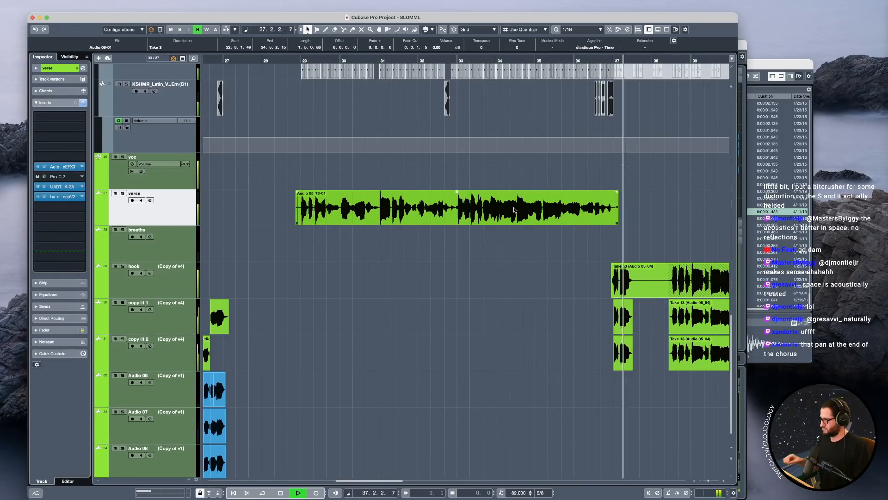
{"action": "key", "text": "space"}
{"action": "scroll", "coordinate": [532, 327], "scroll_direction": "down", "scroll_amount": 5}
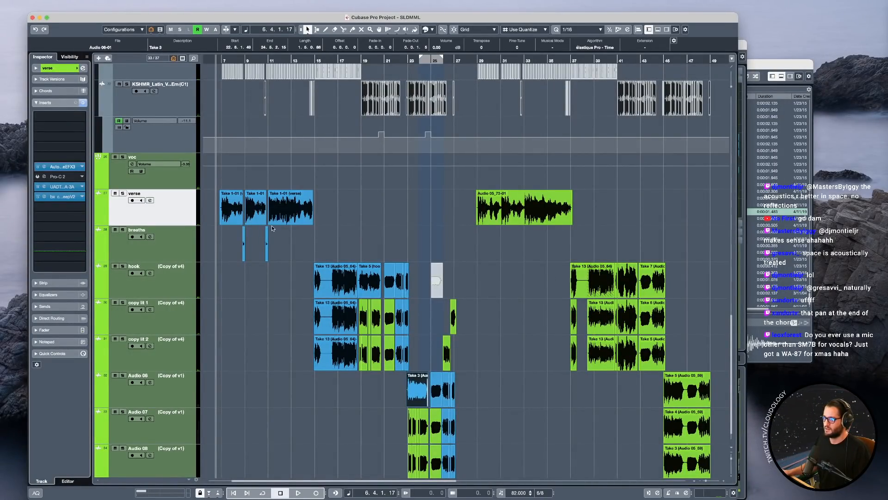
{"action": "left_click", "coordinate": [304, 214]}
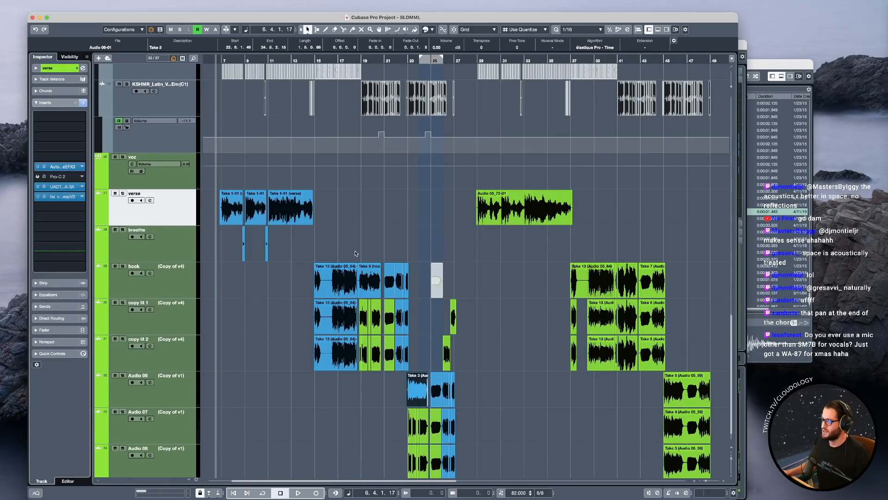
{"action": "scroll", "coordinate": [412, 254], "scroll_direction": "down", "scroll_amount": 1}
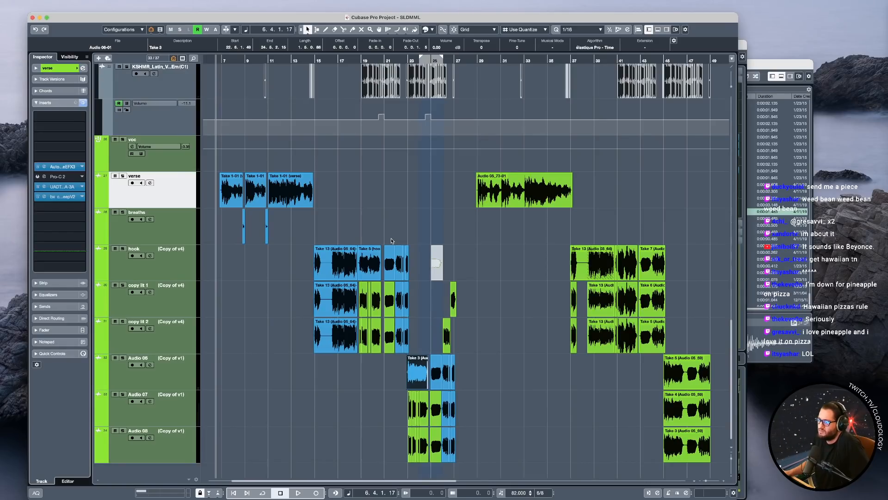
{"action": "scroll", "coordinate": [353, 233], "scroll_direction": "up", "scroll_amount": 5}
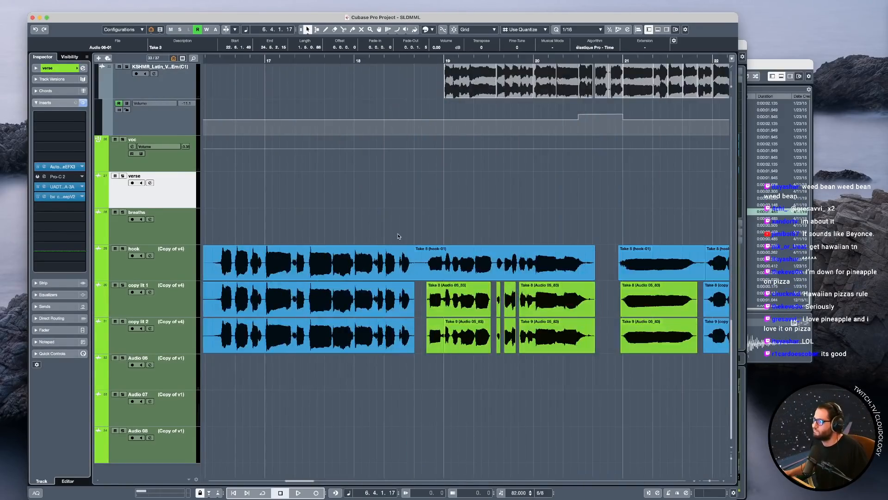
{"action": "scroll", "coordinate": [398, 234], "scroll_direction": "down", "scroll_amount": 3}
{"action": "scroll", "coordinate": [543, 310], "scroll_direction": "right", "scroll_amount": 2}
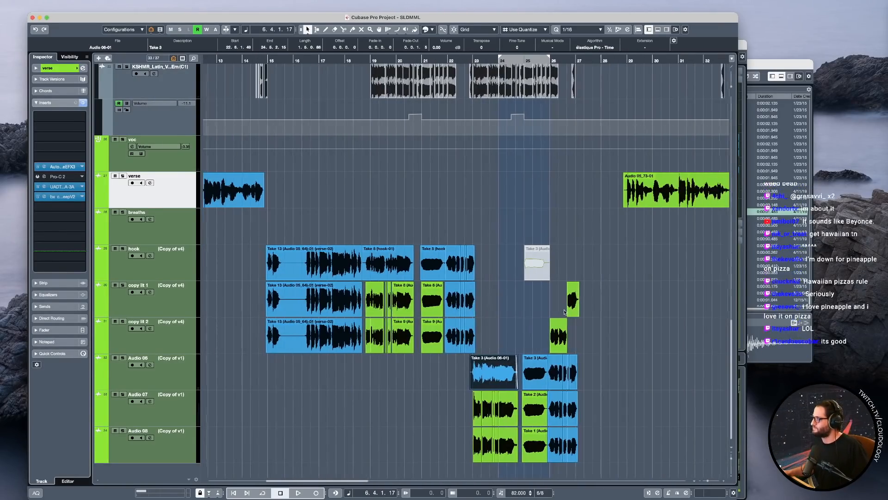
{"action": "scroll", "coordinate": [568, 311], "scroll_direction": "right", "scroll_amount": 7}
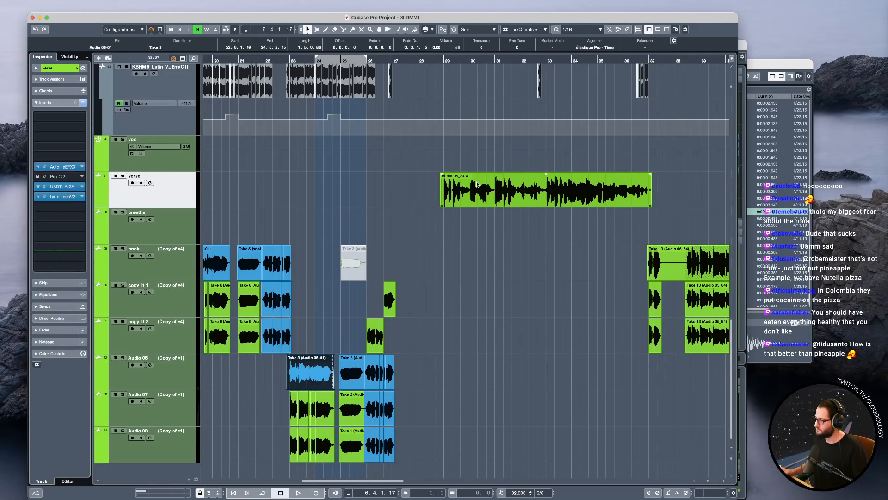
{"action": "scroll", "coordinate": [340, 216], "scroll_direction": "down", "scroll_amount": 3}
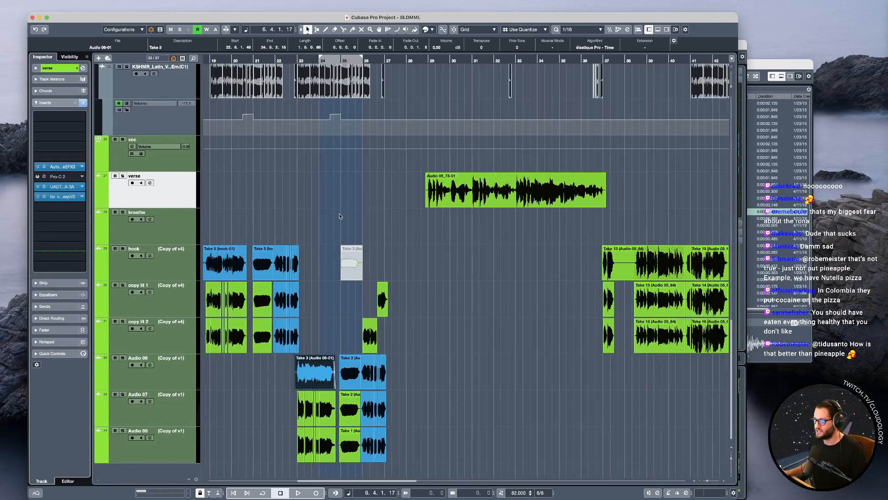
{"action": "scroll", "coordinate": [350, 216], "scroll_direction": "left", "scroll_amount": 3}
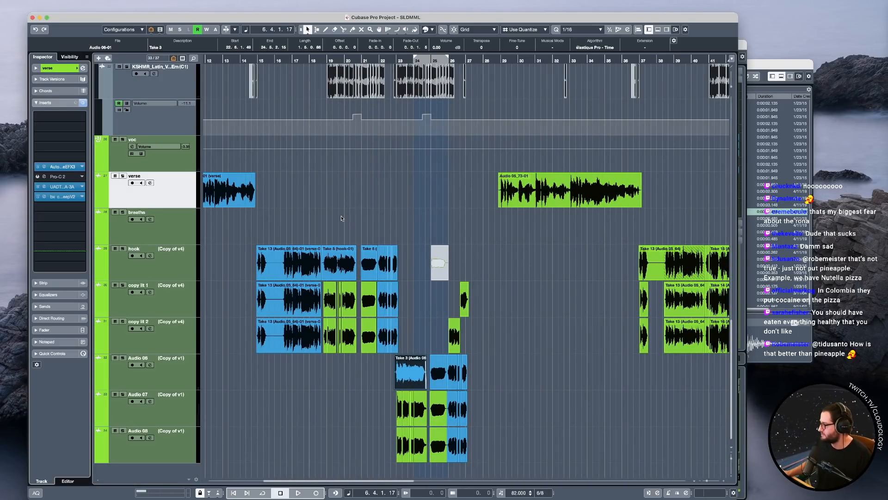
{"action": "scroll", "coordinate": [332, 215], "scroll_direction": "down", "scroll_amount": 3}
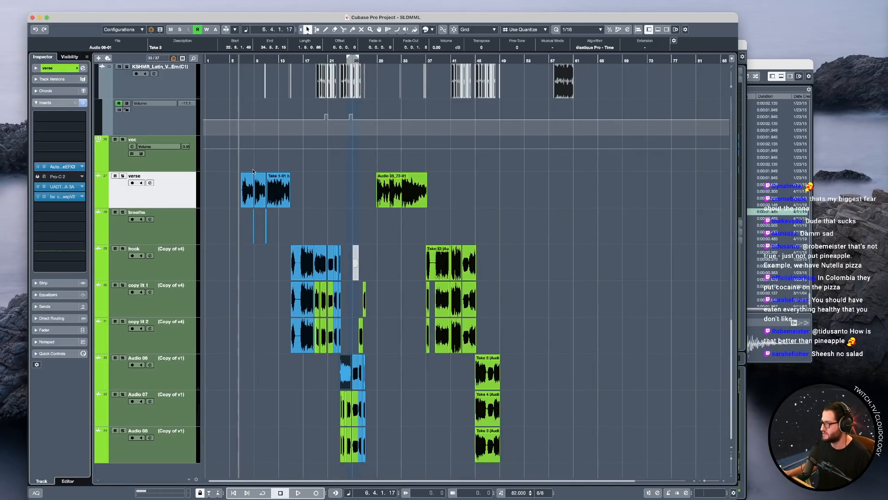
{"action": "scroll", "coordinate": [223, 174], "scroll_direction": "up", "scroll_amount": 2}
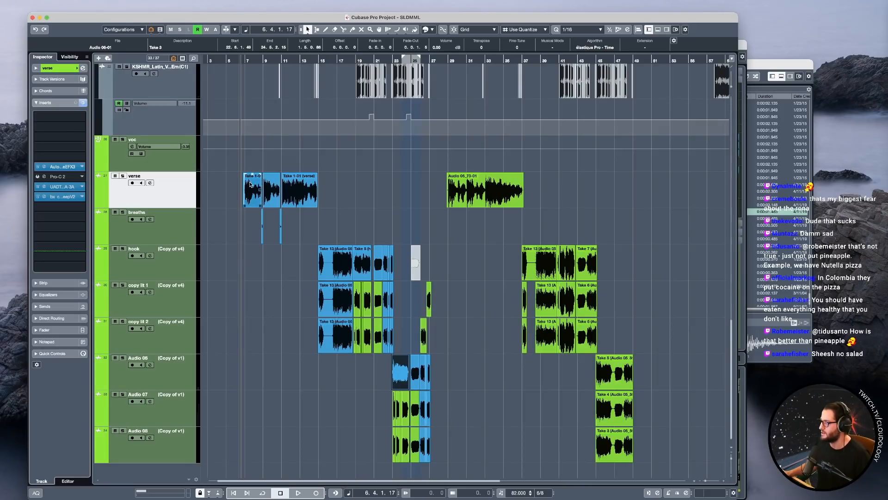
{"action": "scroll", "coordinate": [241, 204], "scroll_direction": "up", "scroll_amount": 1}
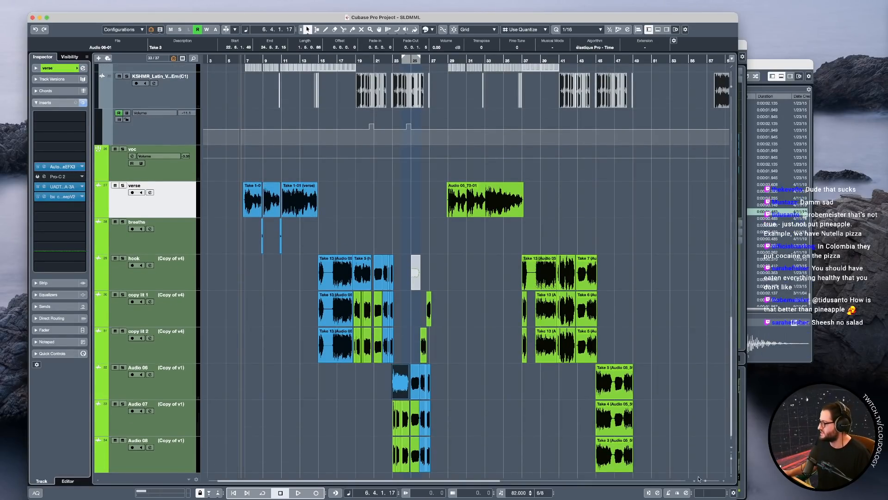
{"action": "left_click_drag", "start_coordinate": [731, 458], "coordinate": [732, 471]}
Go through the bass, datrack and drumz tracks to view the insert effects of each, with all clips deselected.
{"action": "scroll", "coordinate": [339, 223], "scroll_direction": "up", "scroll_amount": 5}
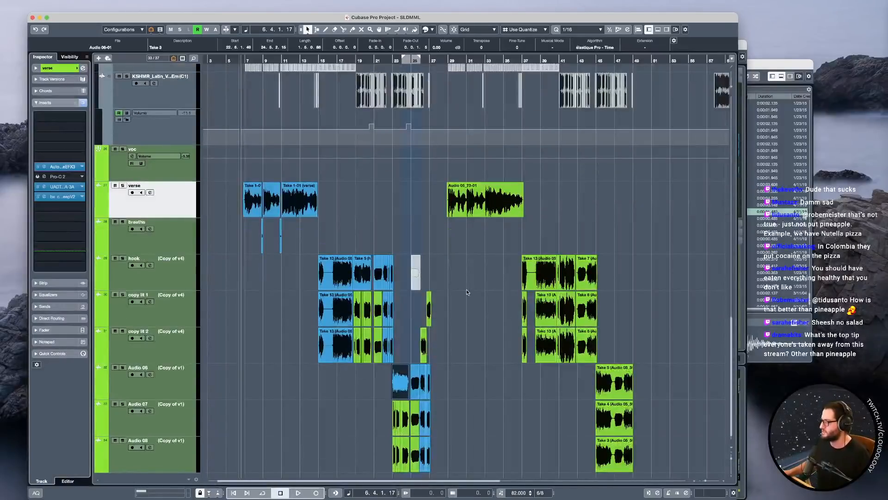
{"action": "scroll", "coordinate": [339, 222], "scroll_direction": "up", "scroll_amount": 10}
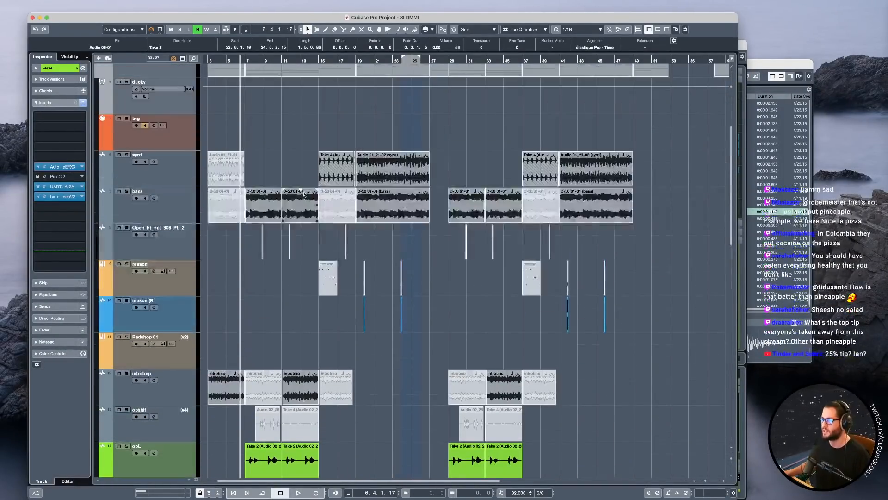
{"action": "left_click", "coordinate": [172, 216]}
{"action": "scroll", "coordinate": [248, 189], "scroll_direction": "up", "scroll_amount": 3}
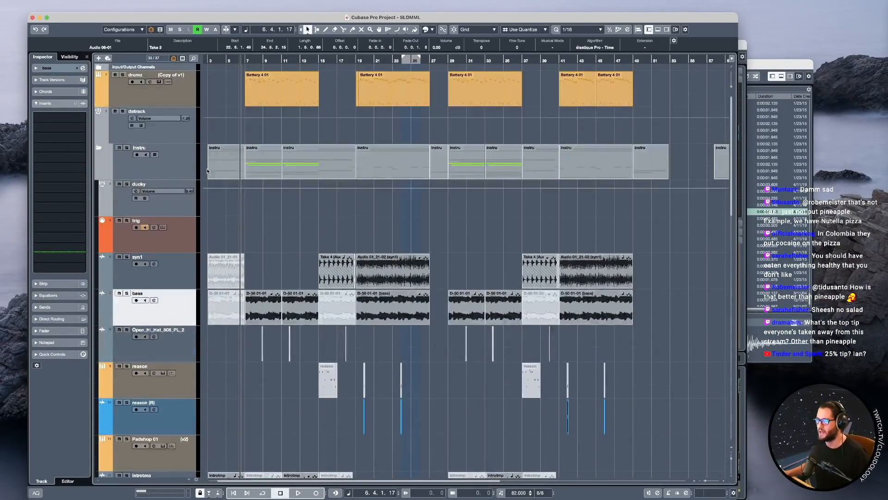
{"action": "left_click", "coordinate": [191, 134]}
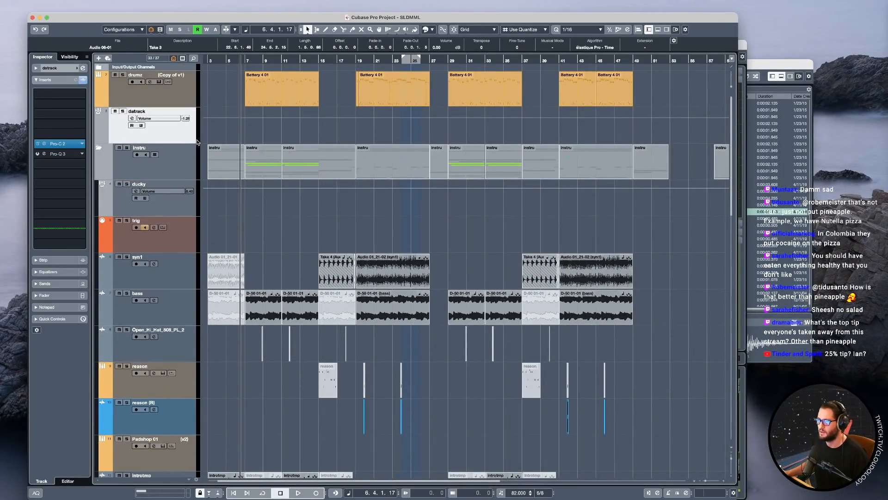
{"action": "left_click", "coordinate": [261, 129]}
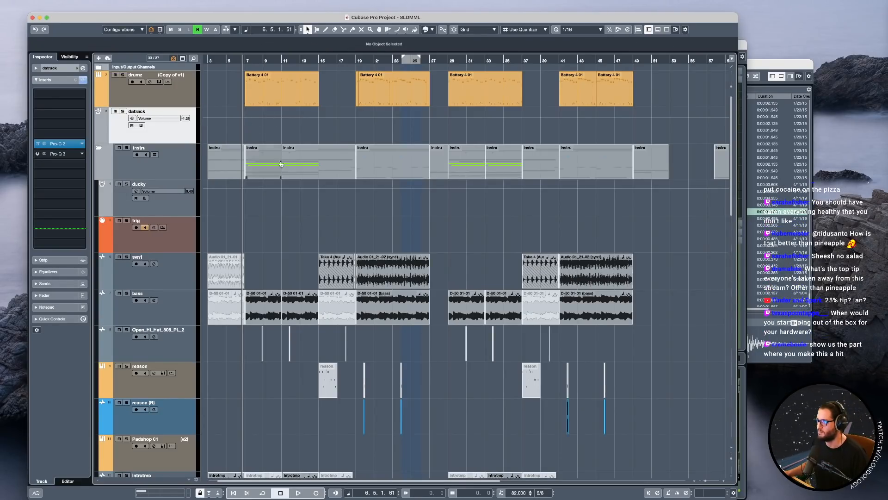
{"action": "key", "text": "Up"}
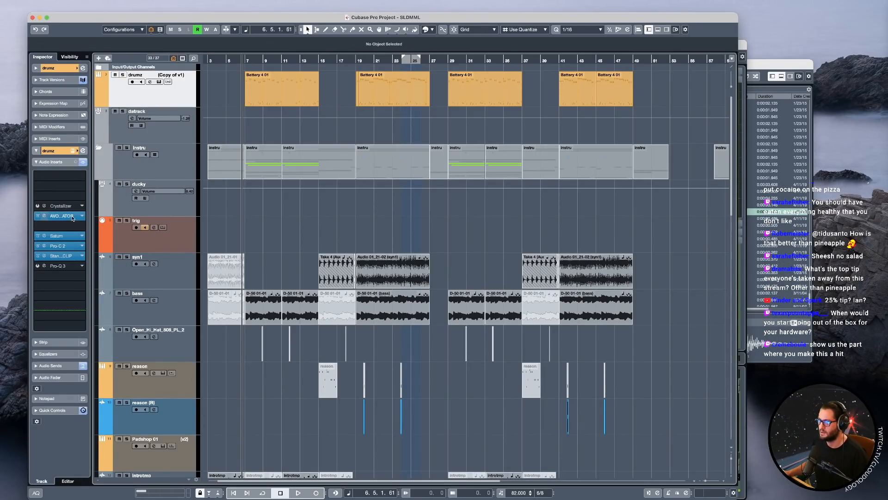
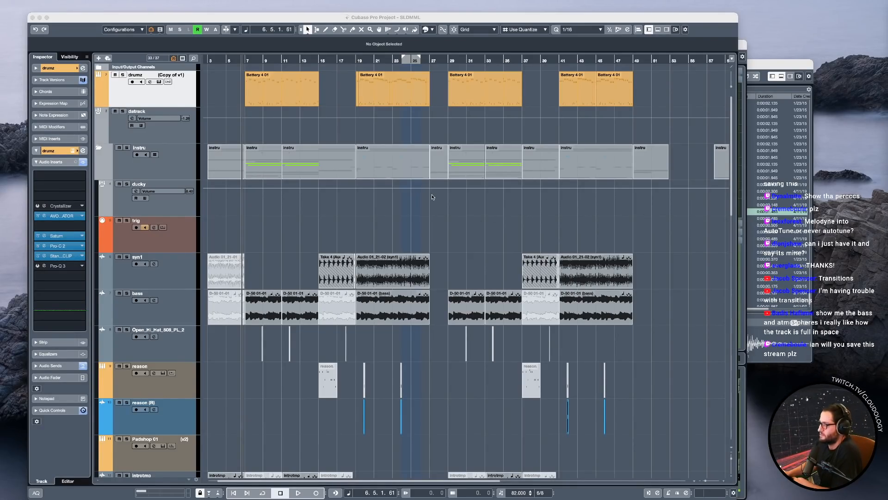
Play the mix briefly from bar 6 with the drumz track selected, and mute the voc group.
{"action": "left_click", "coordinate": [122, 86]}
{"action": "key", "text": "space"}
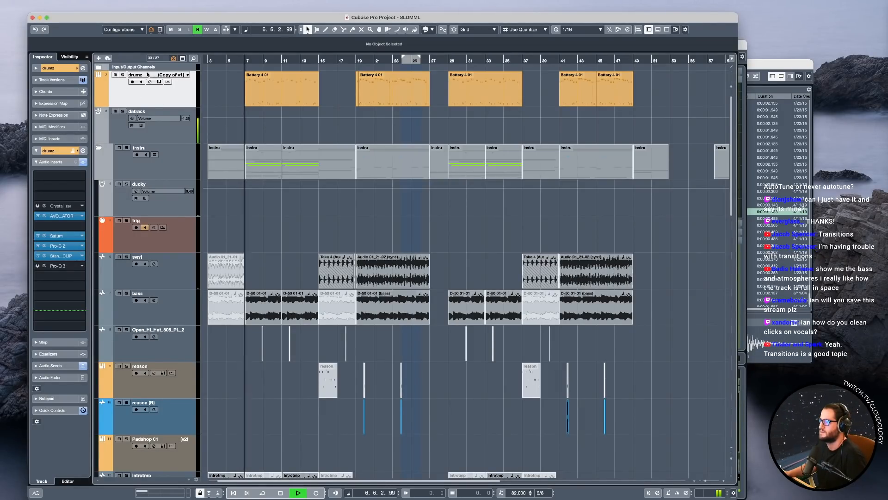
{"action": "key", "text": "space"}
{"action": "scroll", "coordinate": [229, 360], "scroll_direction": "down", "scroll_amount": 5}
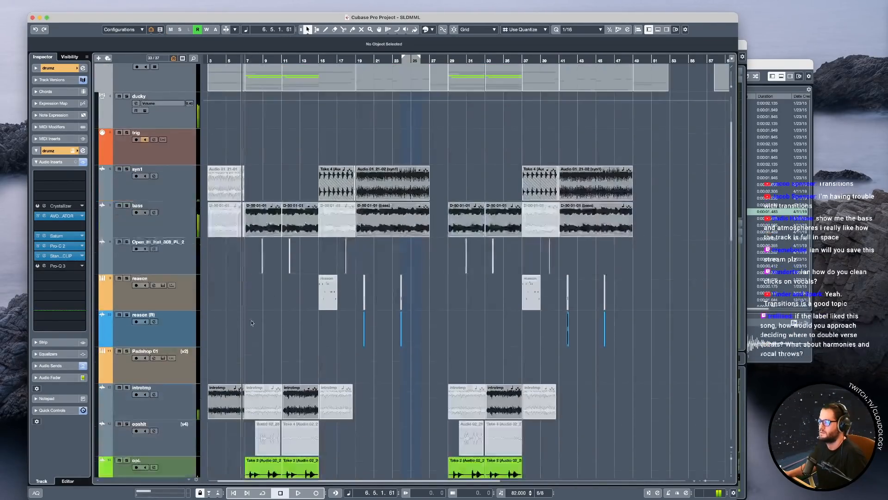
{"action": "scroll", "coordinate": [229, 361], "scroll_direction": "down", "scroll_amount": 10}
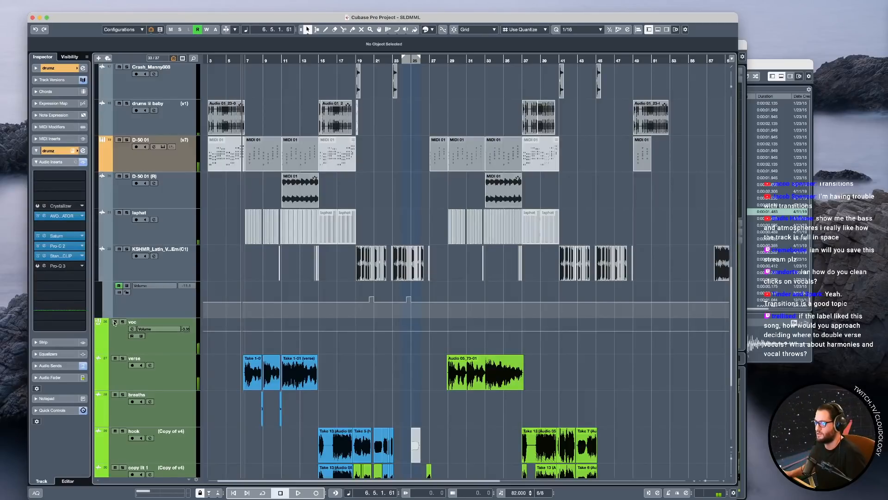
{"action": "left_click", "coordinate": [115, 322]}
{"action": "scroll", "coordinate": [206, 126], "scroll_direction": "up", "scroll_amount": 14}
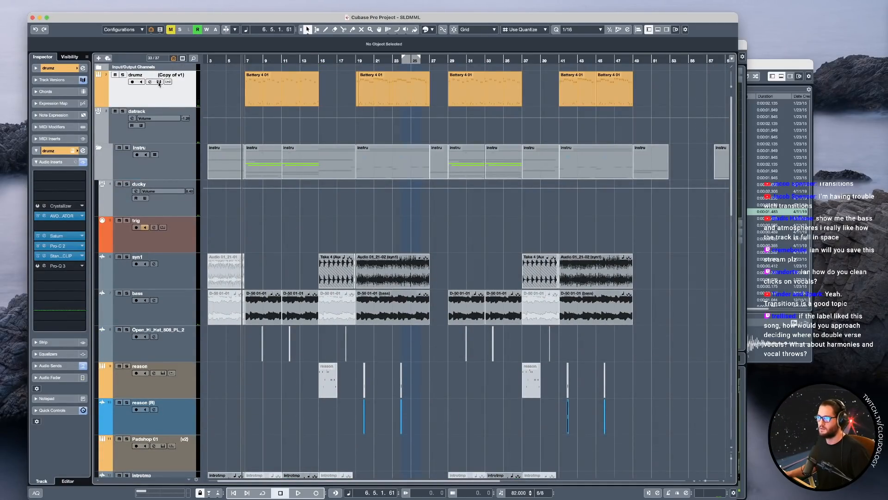
Open the Battery instrument of the drumz track and place its window over the arrangement.
{"action": "key", "text": "e"}
{"action": "left_click_drag", "start_coordinate": [781, 37], "coordinate": [476, 248]}
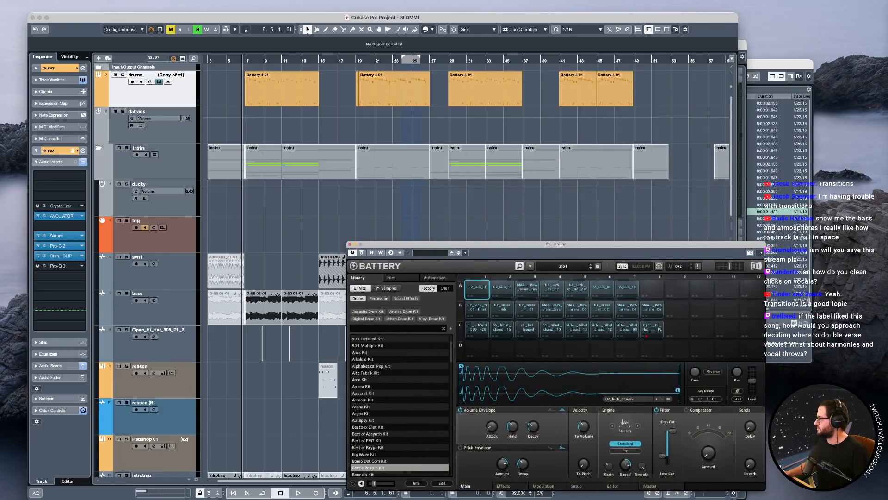
{"action": "key", "text": "super+Tab"}
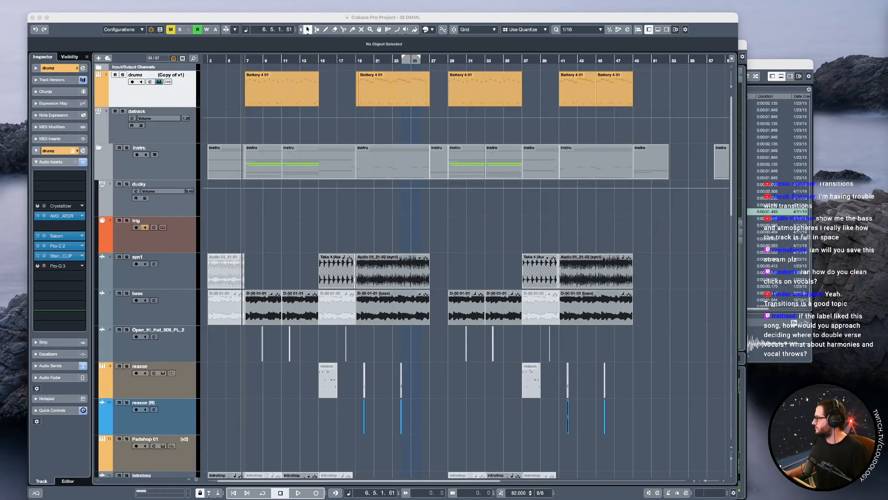
{"action": "key", "text": "ctrl+Up"}
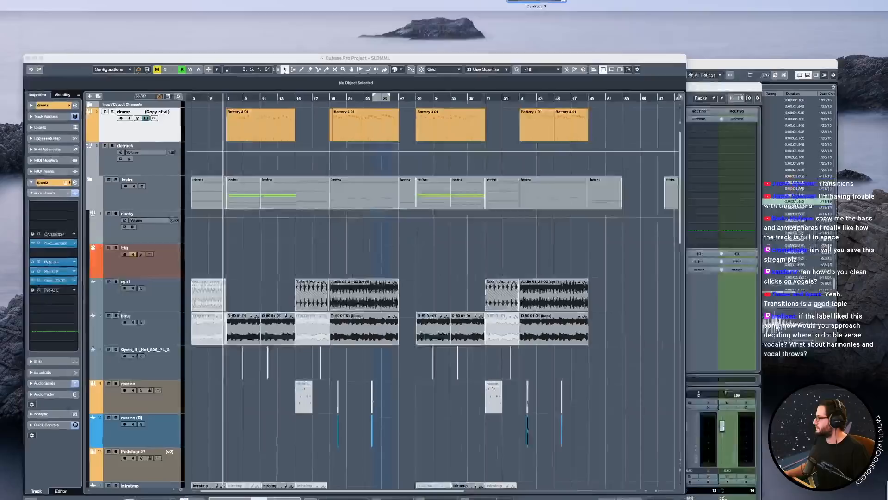
{"action": "left_click", "coordinate": [394, 336]}
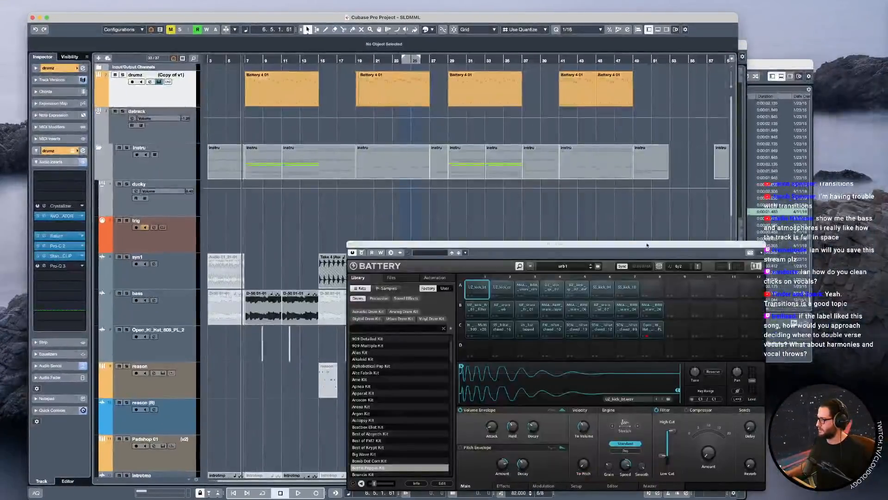
{"action": "left_click_drag", "start_coordinate": [650, 251], "coordinate": [643, 164]}
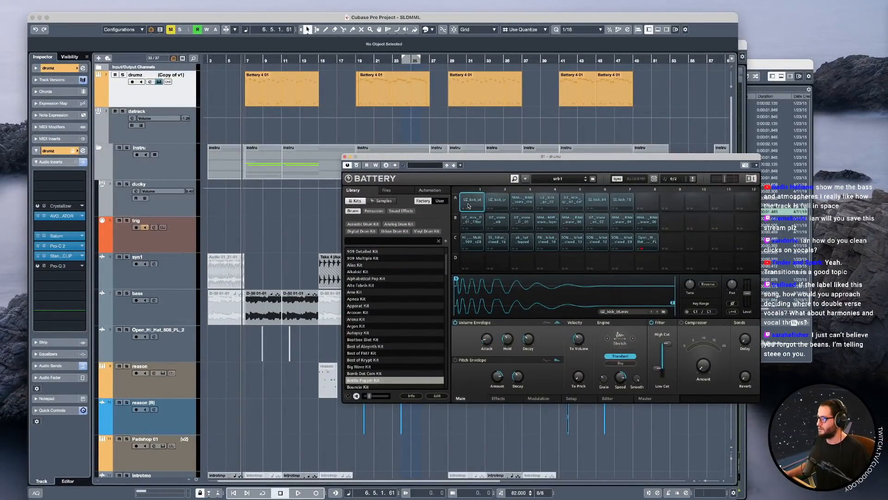
Solo the drumz track and open the plug-in windows of all its insert effects.
{"action": "key", "text": "s"}
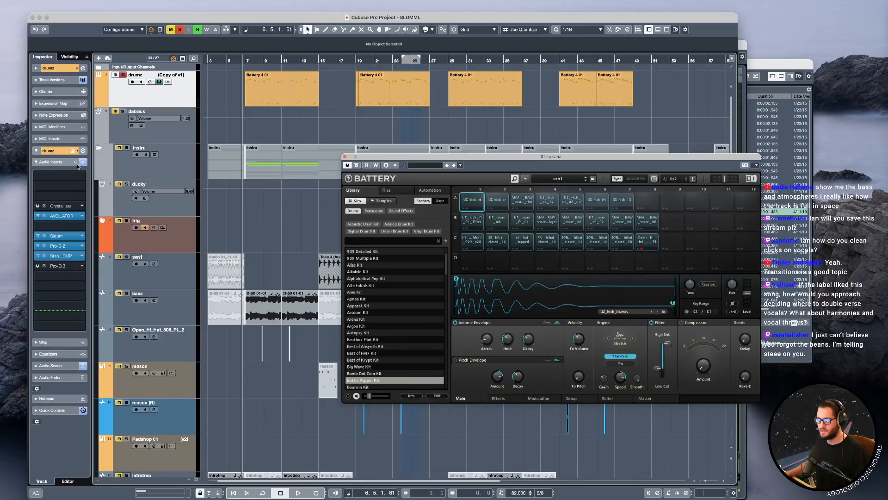
{"action": "left_click", "coordinate": [84, 151]}
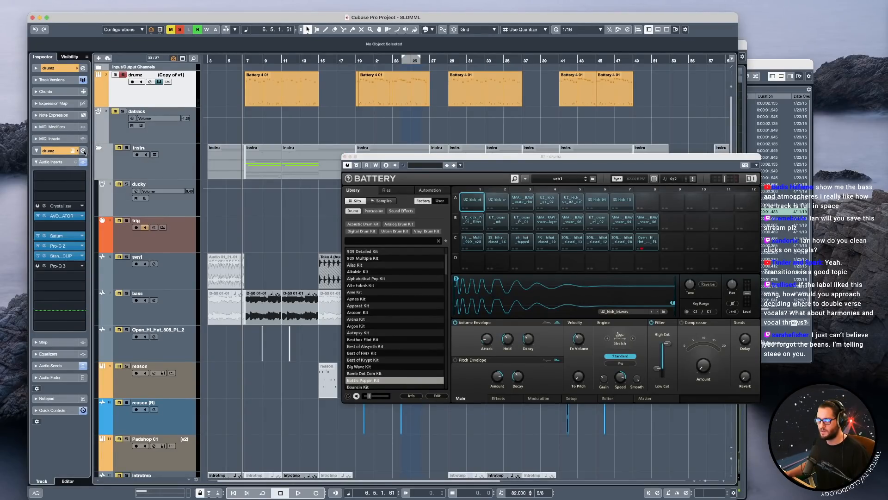
{"action": "left_click", "coordinate": [84, 151]}
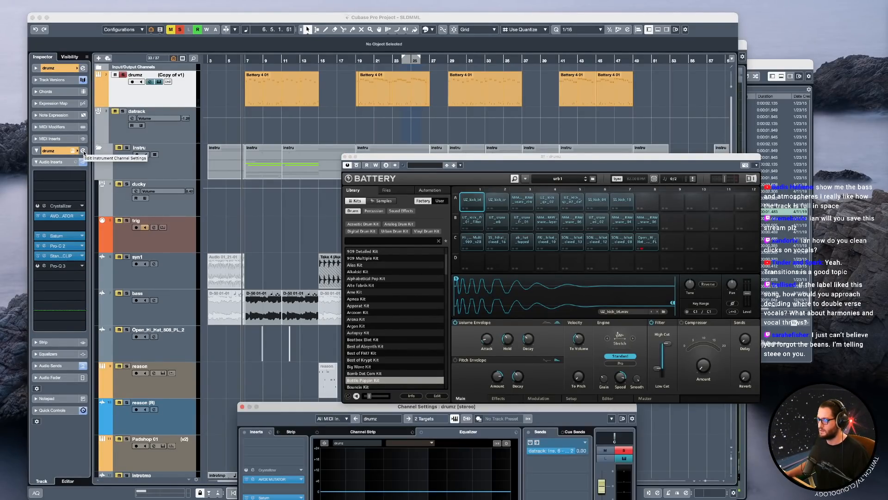
{"action": "left_click", "coordinate": [83, 151]}
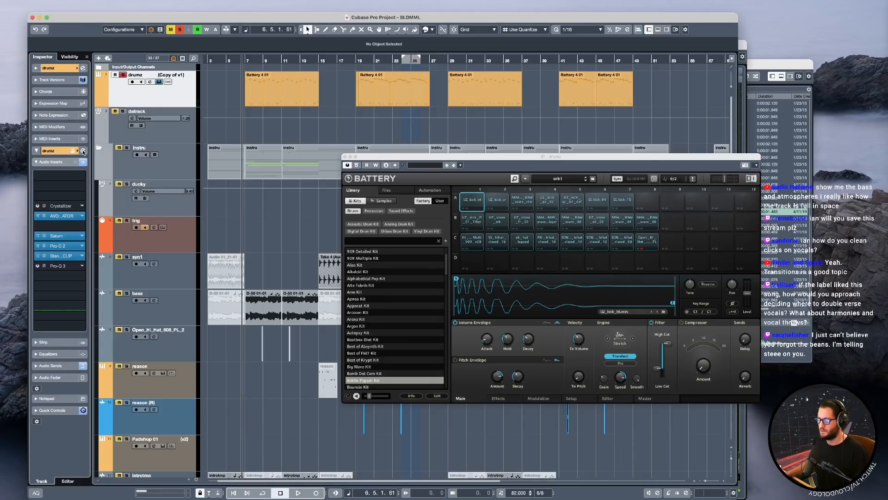
{"action": "left_click", "coordinate": [83, 151], "text": "alt"}
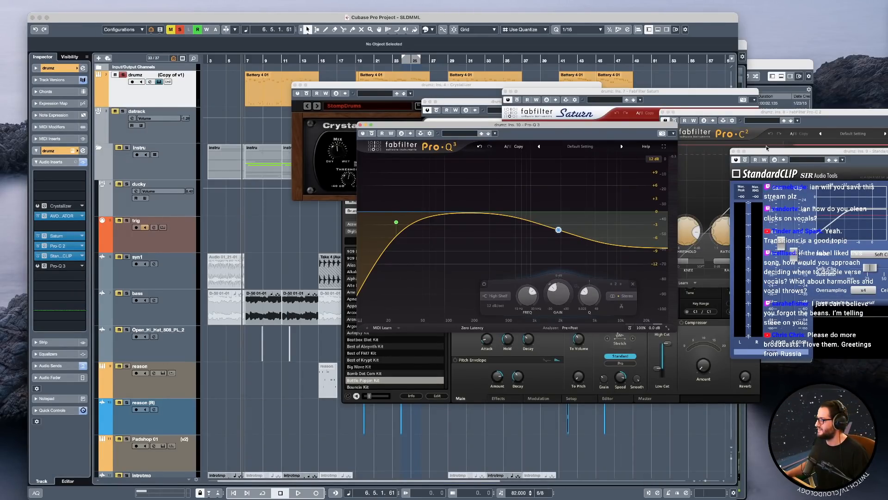
Move the StandardCLIP window clear of the others and close the Pro-Q 3 and Crystallizer windows.
{"action": "left_click_drag", "start_coordinate": [760, 152], "coordinate": [574, 360]}
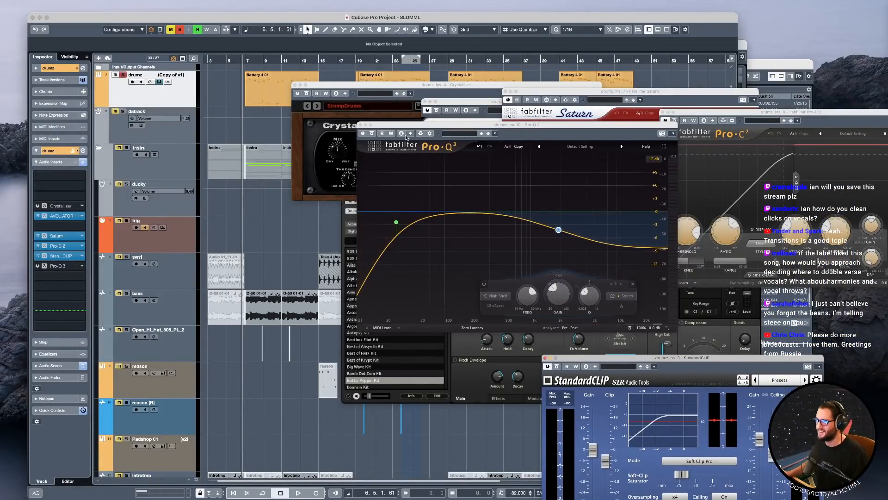
{"action": "left_click_drag", "start_coordinate": [366, 126], "coordinate": [347, 144]}
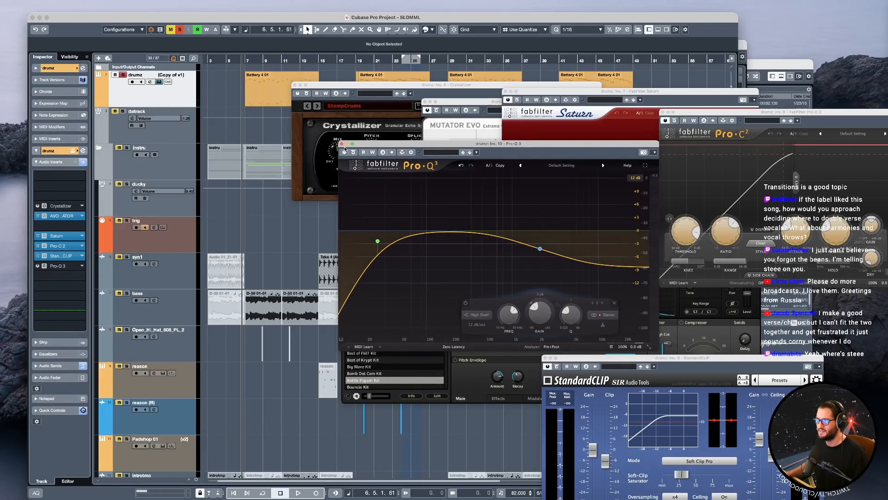
{"action": "left_click", "coordinate": [342, 144]}
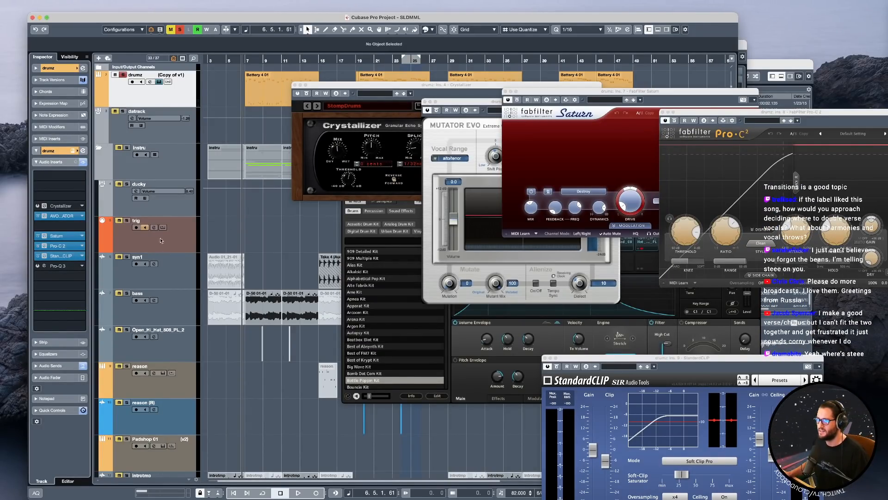
{"action": "left_click", "coordinate": [293, 85]}
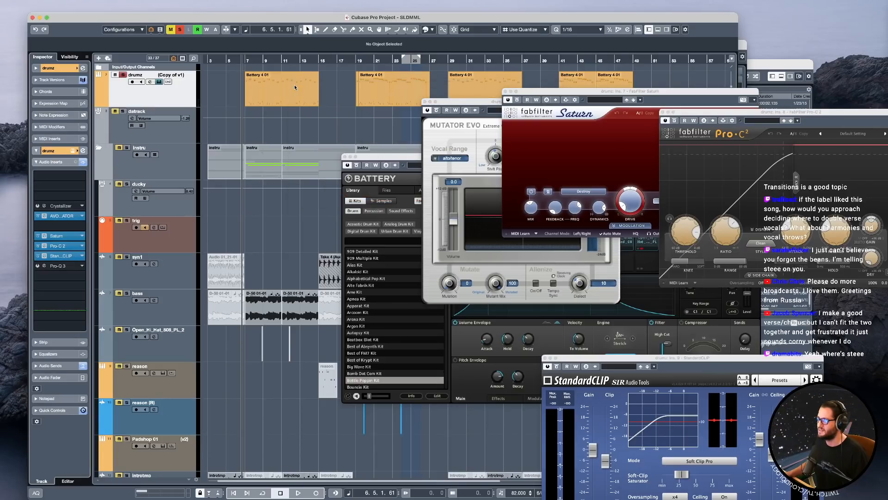
Lay out the Mutator Evo, Saturn, Pro-C 2 and StandardCLIP windows so that they do not overlap each other.
{"action": "left_click_drag", "start_coordinate": [492, 105], "coordinate": [205, 109]}
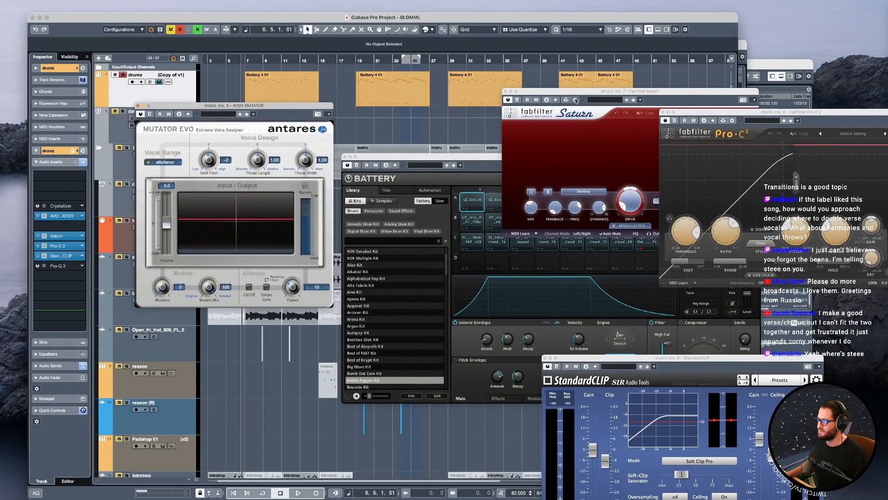
{"action": "left_click_drag", "start_coordinate": [609, 91], "coordinate": [450, 105]}
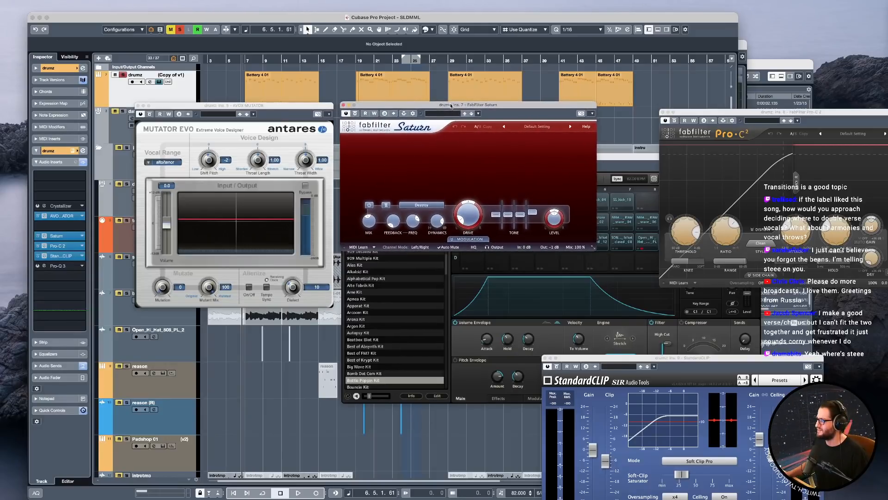
{"action": "left_click_drag", "start_coordinate": [771, 113], "coordinate": [251, 346]}
{"action": "left_click_drag", "start_coordinate": [621, 361], "coordinate": [507, 331]}
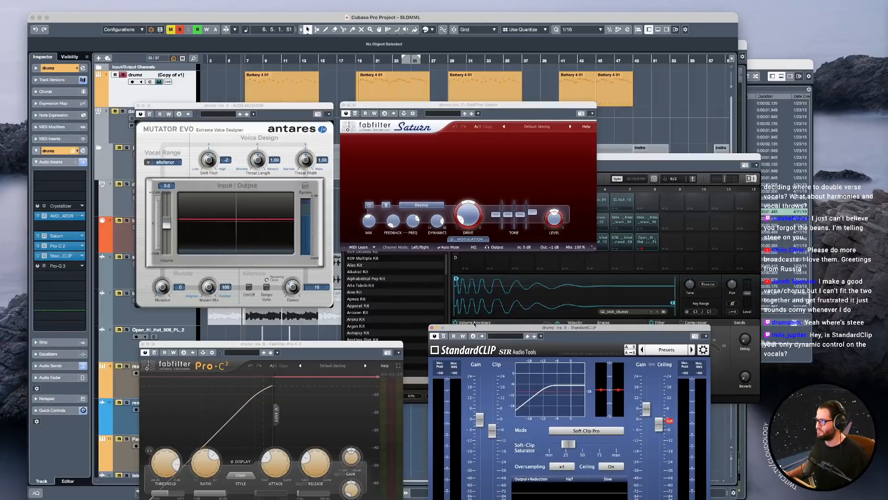
Bypass the Mutator, Saturn, Pro-C 2 and StandardCLIP inserts of the drumz track.
{"action": "left_click", "coordinate": [44, 217]}
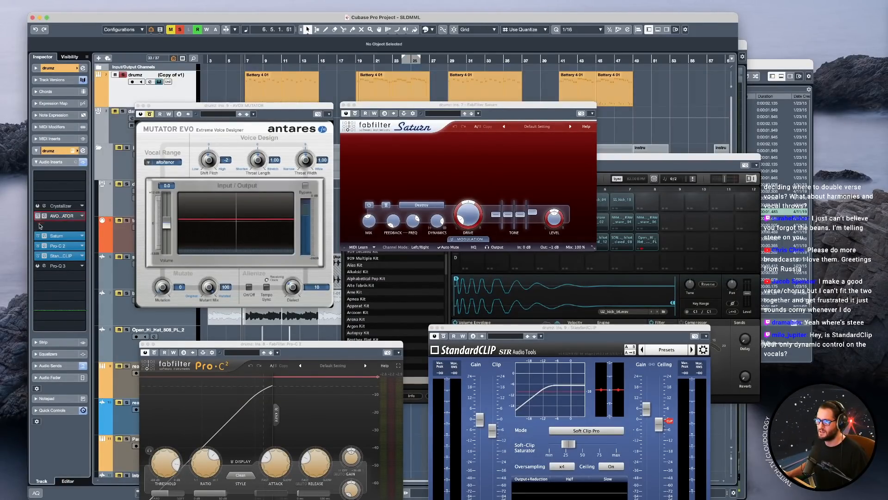
{"action": "left_click", "coordinate": [41, 236]}
{"action": "left_click", "coordinate": [42, 246]}
{"action": "left_click", "coordinate": [43, 256]}
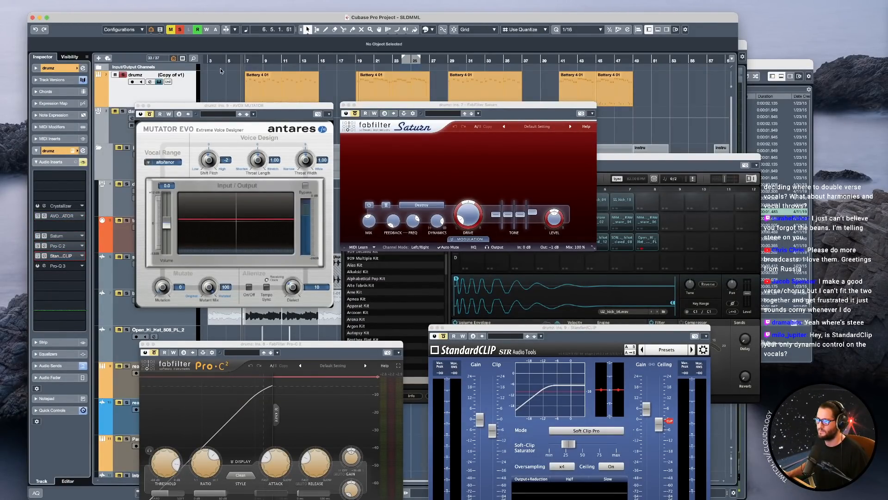
Turn on snapping with a 1/2 quantize value, and loop playback of the soloed drums from bar 7 to 11.
{"action": "left_click", "coordinate": [246, 61], "text": "super"}
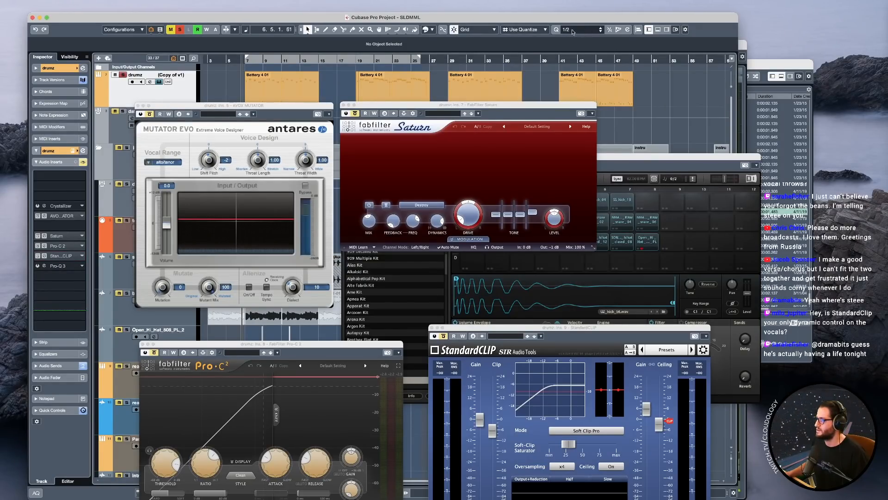
{"action": "left_click", "coordinate": [283, 62], "text": "alt"}
{"action": "left_click", "coordinate": [255, 62]}
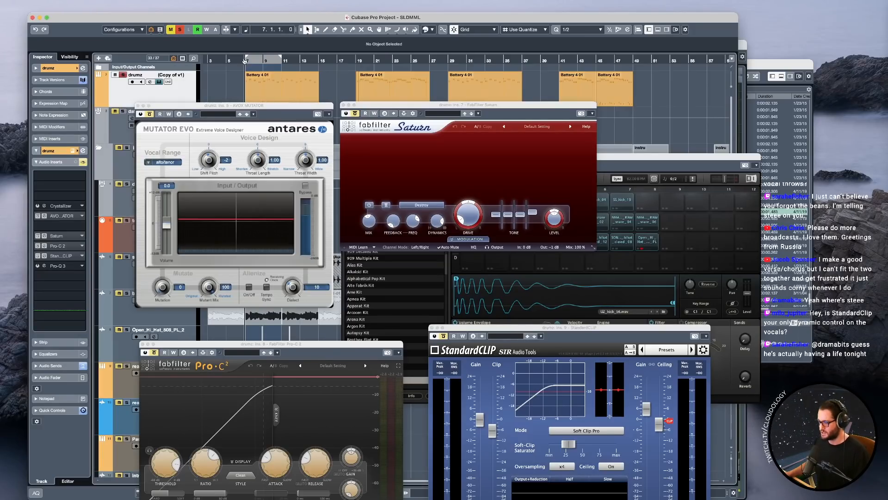
{"action": "left_click", "coordinate": [263, 77]}
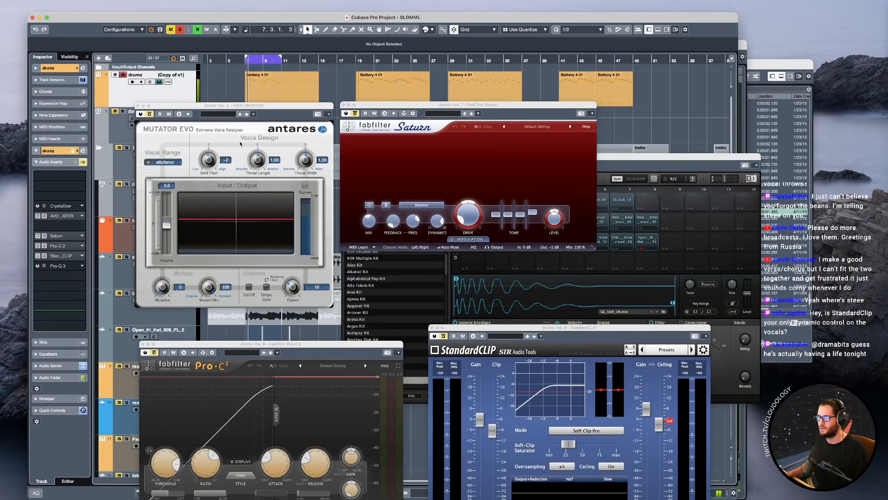
Reactivate the Mutator and Saturn inserts one after the other while the drums loop, and adjust Saturn's Mix knob.
{"action": "left_click", "coordinate": [37, 216]}
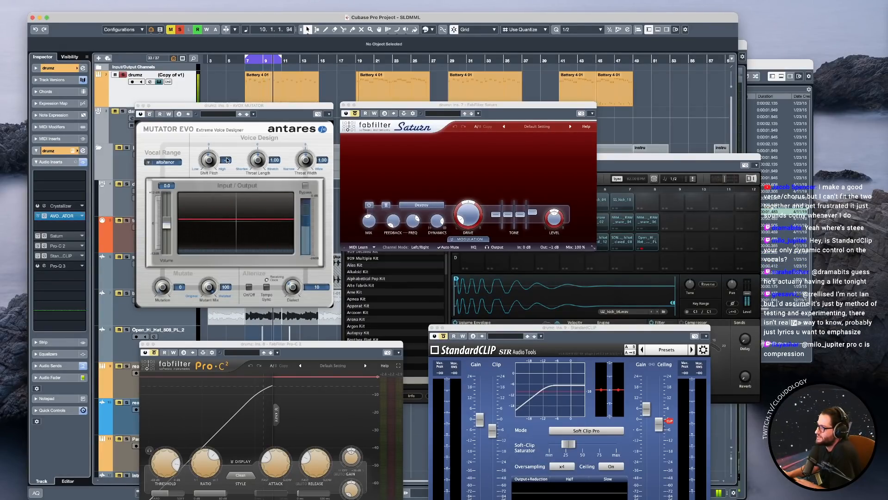
{"action": "left_click", "coordinate": [37, 238]}
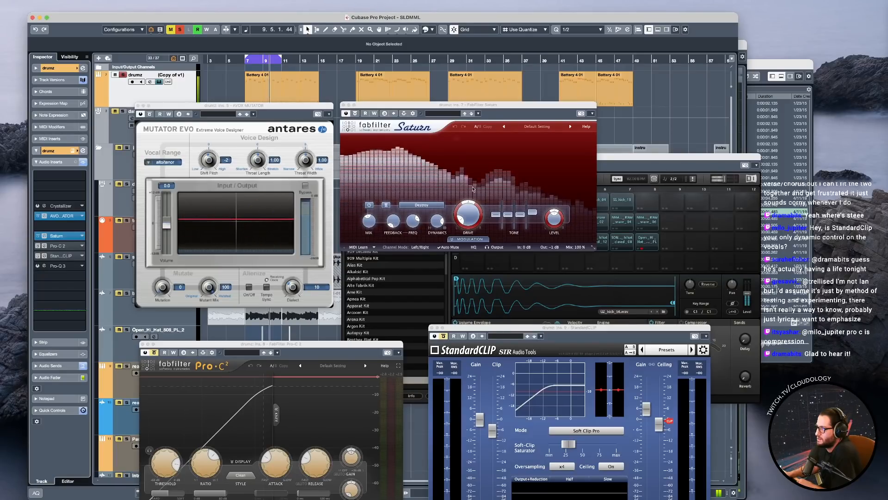
{"action": "mouse_move", "coordinate": [532, 214]}
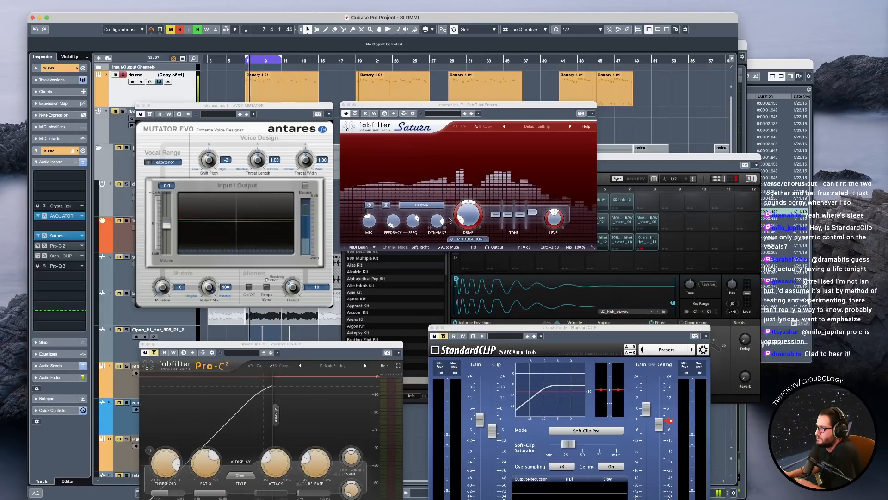
{"action": "mouse_move", "coordinate": [366, 224]}
{"action": "mouse_move", "coordinate": [369, 225]}
{"action": "left_mouse_down"}
{"action": "mouse_move", "coordinate": [368, 184]}
{"action": "mouse_move", "coordinate": [361, 226]}
{"action": "left_mouse_up"}
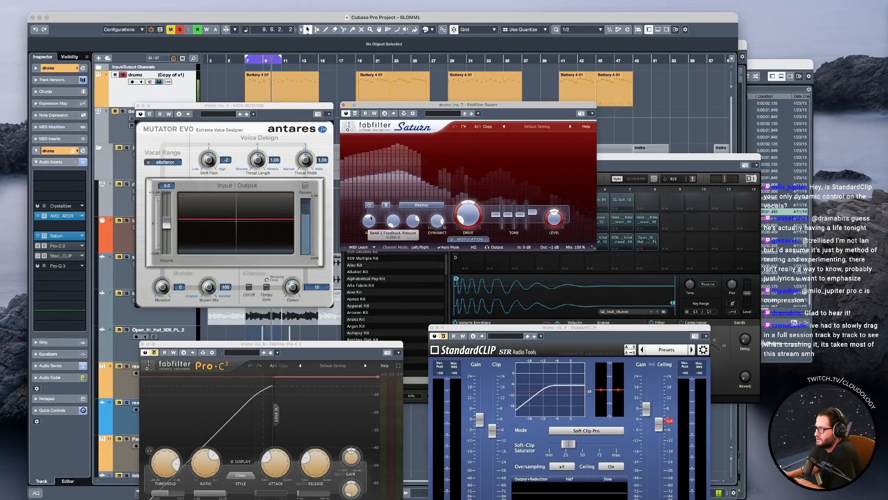
Reactivate the Pro-C 2 insert during playback and close the Pro-C 2, Mutator and Saturn windows.
{"action": "left_click", "coordinate": [38, 247]}
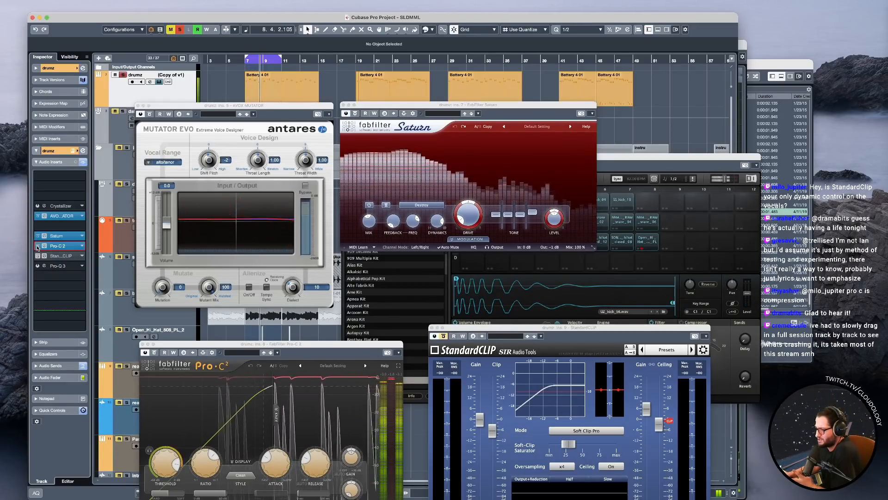
{"action": "left_click", "coordinate": [142, 344]}
{"action": "left_click", "coordinate": [137, 106]}
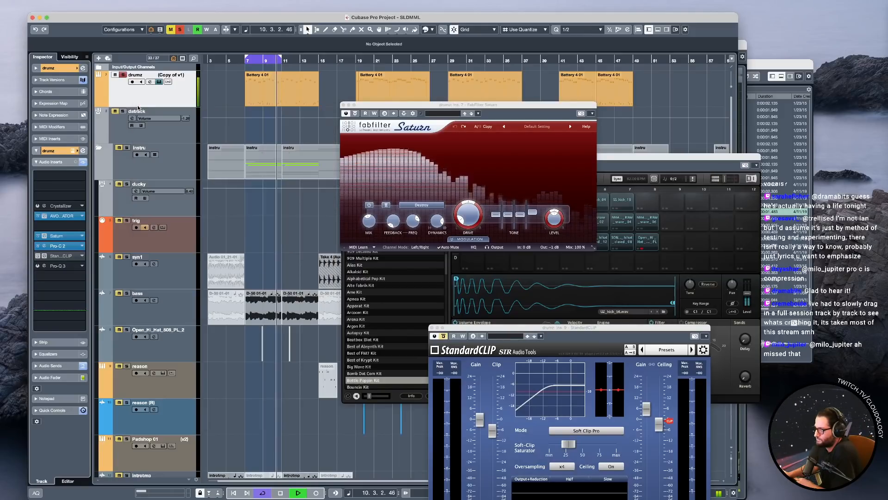
{"action": "left_click", "coordinate": [343, 105]}
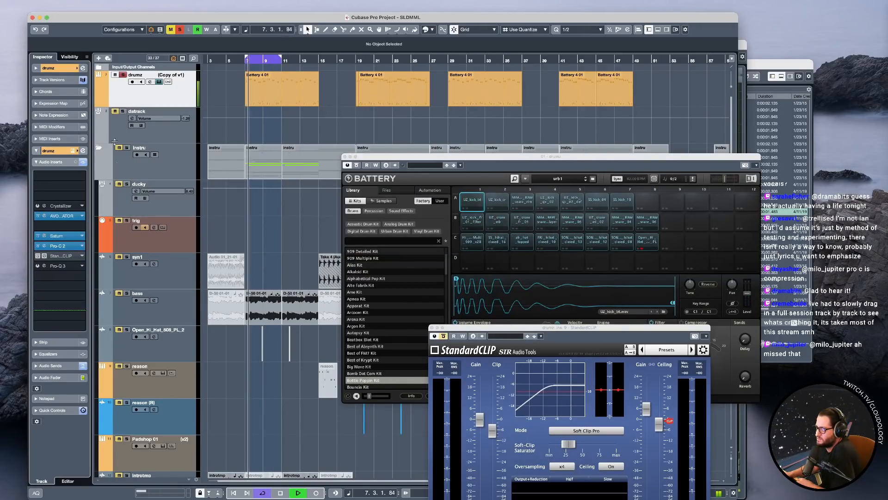
Reactivate the StandardCLIP insert of the drumz track and move its window so that all controls are in view.
{"action": "left_click", "coordinate": [38, 256]}
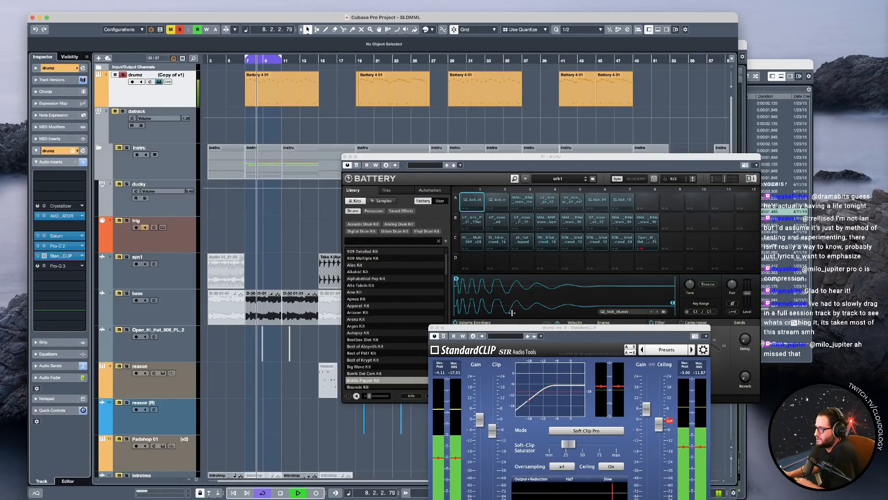
{"action": "left_click_drag", "start_coordinate": [509, 328], "coordinate": [289, 193]}
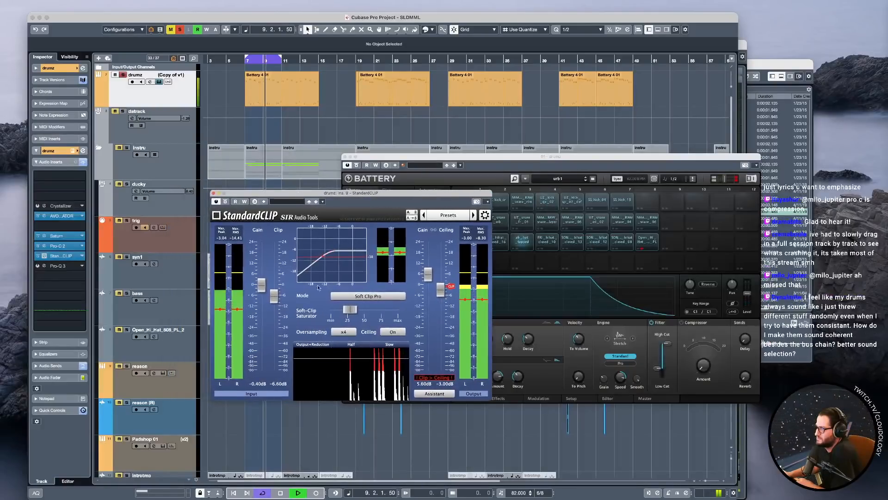
Stop playback, open the drumz channel settings, close the Battery window, and arrange the StandardCLIP and channel settings windows without overlapping.
{"action": "mouse_move", "coordinate": [349, 311]}
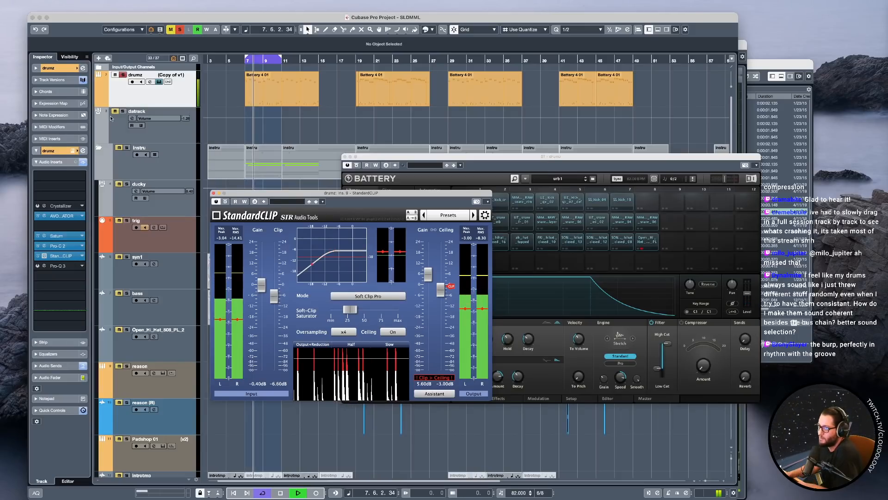
{"action": "key", "text": "space"}
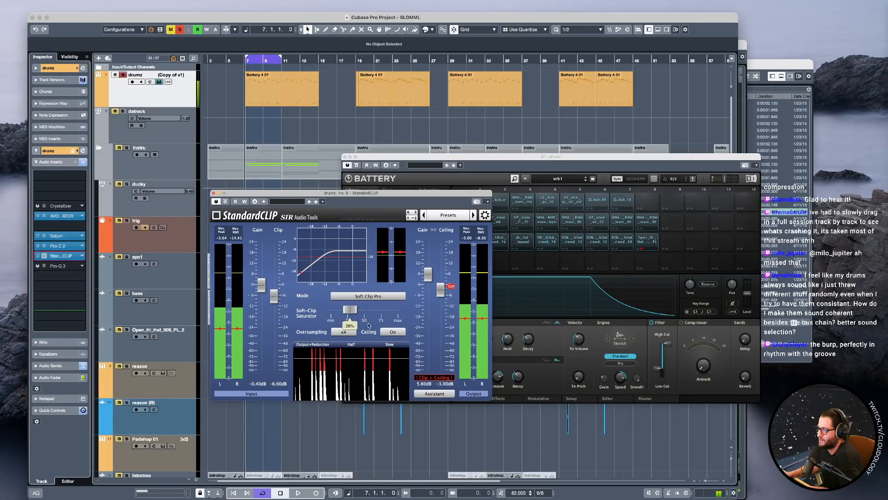
{"action": "left_click", "coordinate": [83, 70]}
{"action": "left_click_drag", "start_coordinate": [522, 407], "coordinate": [426, 301]}
{"action": "left_click_drag", "start_coordinate": [402, 156], "coordinate": [412, 153]}
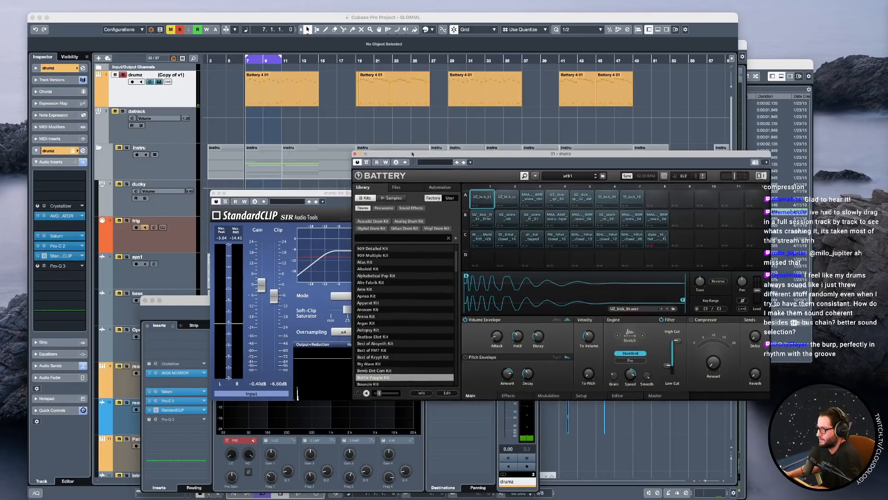
{"action": "left_click", "coordinate": [355, 154]}
{"action": "left_click_drag", "start_coordinate": [280, 193], "coordinate": [569, 109]}
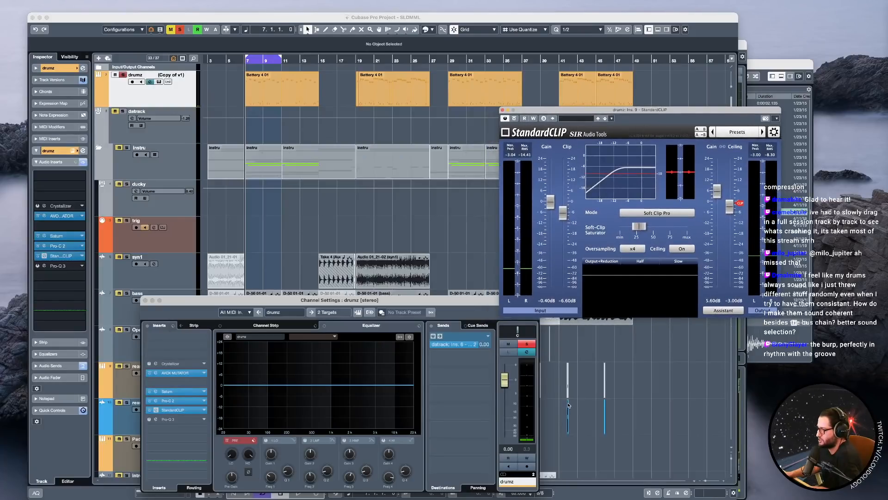
{"action": "left_click_drag", "start_coordinate": [478, 303], "coordinate": [458, 298]}
Compare the looped drums with StandardCLIP's Ceiling switched off and on again, and reset the drumz channel's peak meter.
{"action": "key", "text": "space"}
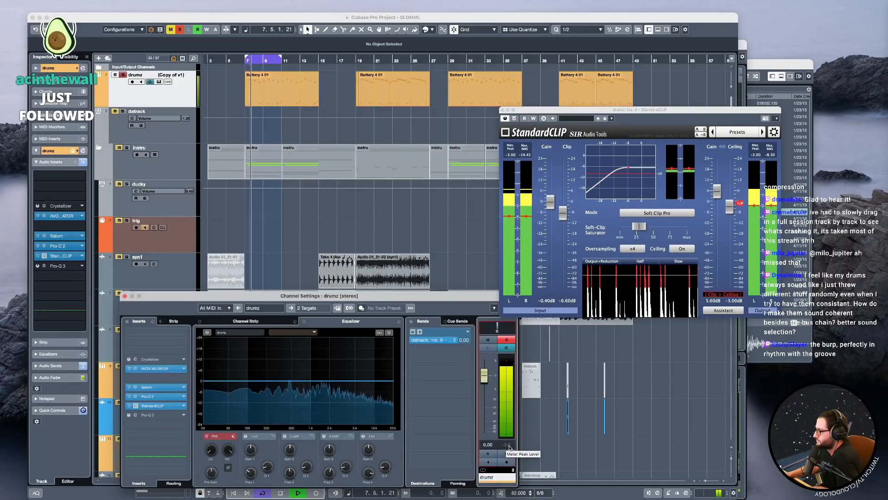
{"action": "left_click", "coordinate": [681, 249]}
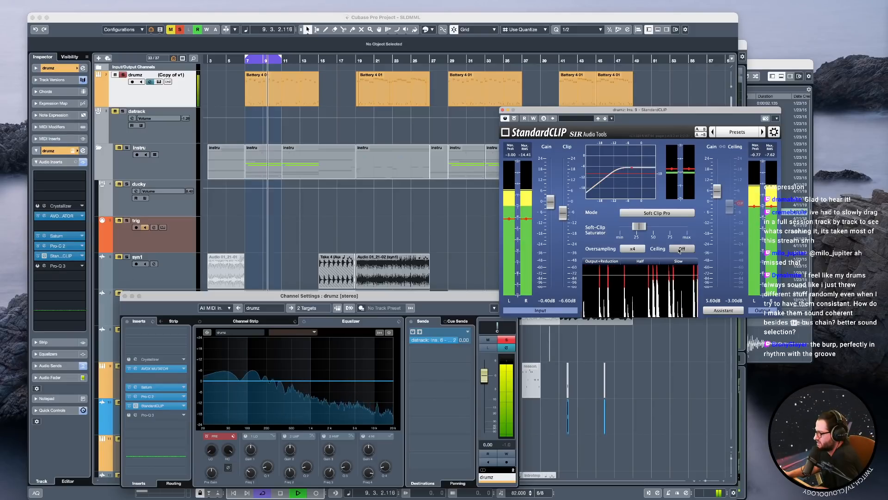
{"action": "left_click", "coordinate": [681, 249]}
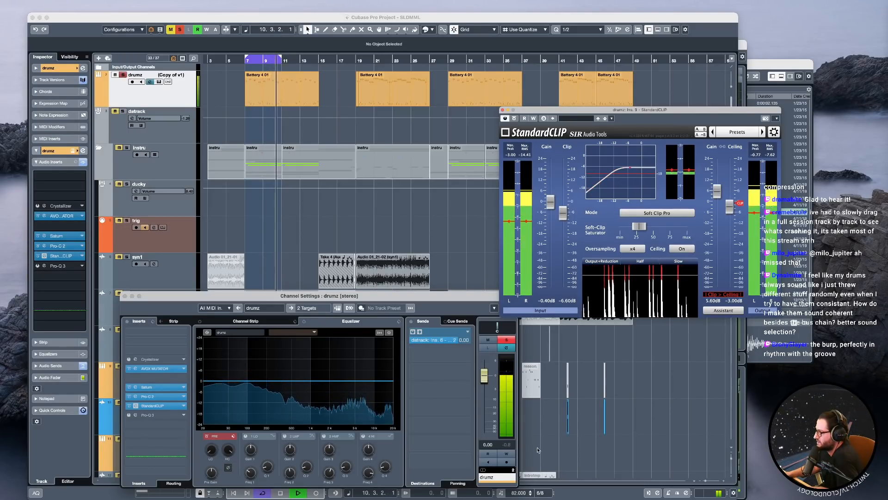
{"action": "left_click", "coordinate": [509, 447]}
{"action": "key", "text": "space"}
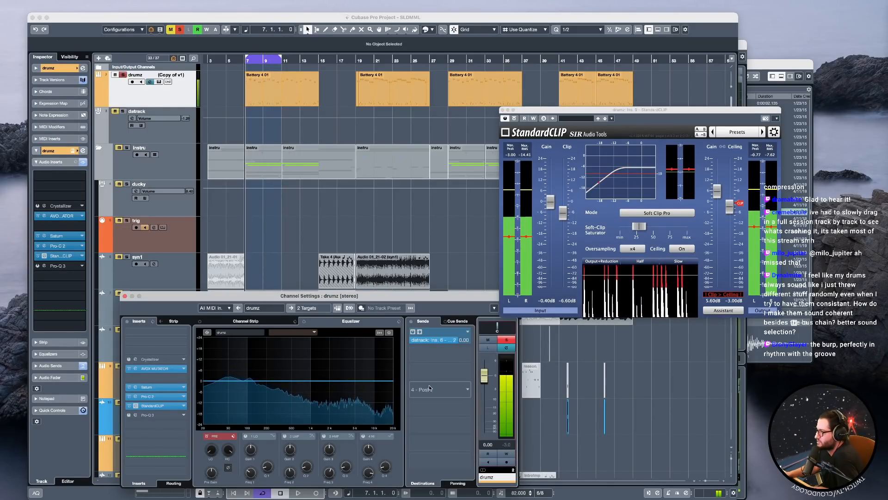
Move the channel settings and StandardCLIP windows aside, unsolo drumz, and play the loop from bar 7 with the other instruments.
{"action": "left_click_drag", "start_coordinate": [479, 293], "coordinate": [677, 351]}
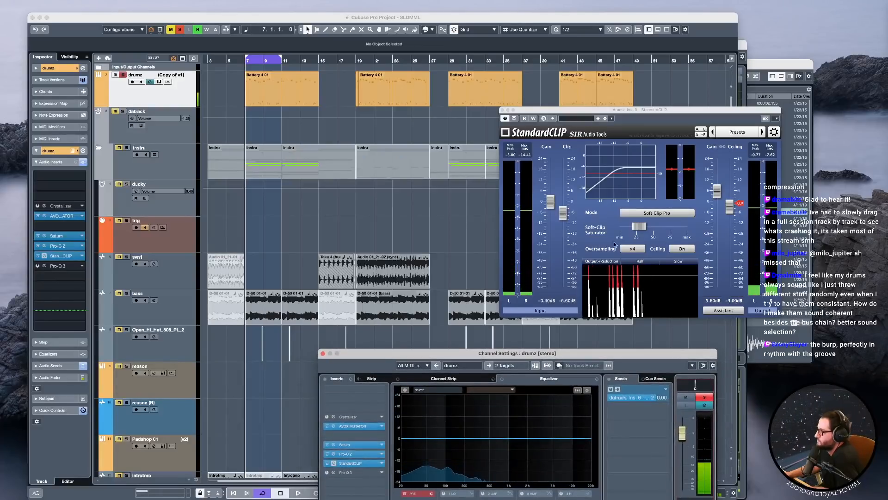
{"action": "left_click_drag", "start_coordinate": [559, 115], "coordinate": [526, 118]}
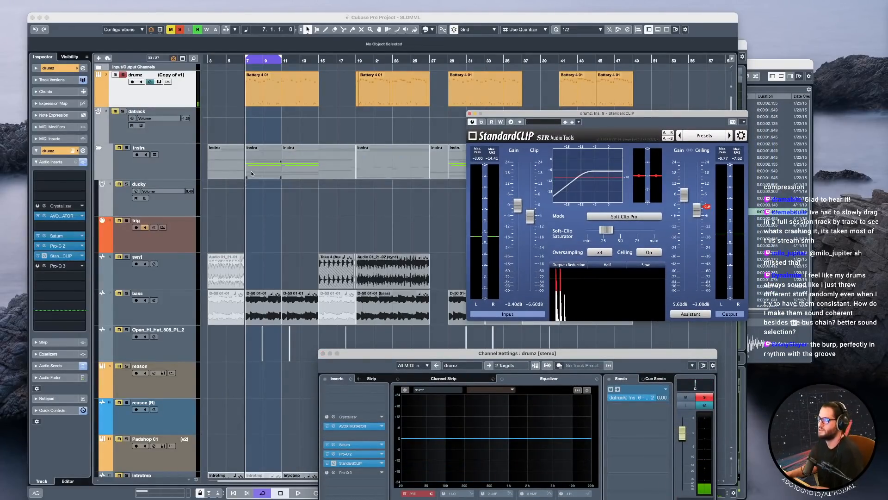
{"action": "left_click", "coordinate": [122, 75]}
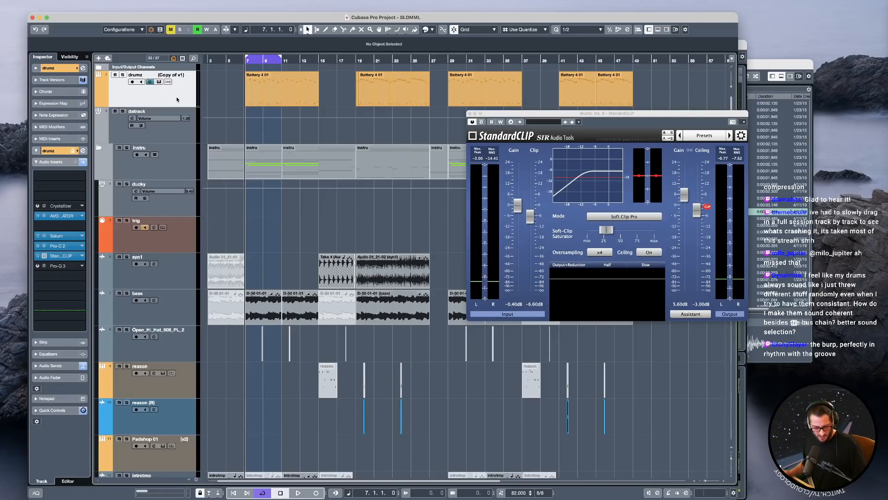
{"action": "key", "text": "h"}
{"action": "key", "text": "h"}
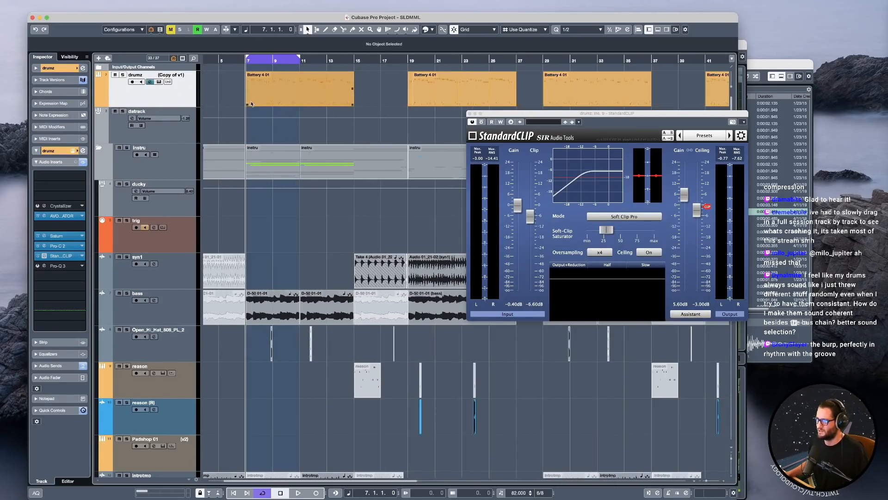
{"action": "key", "text": "space"}
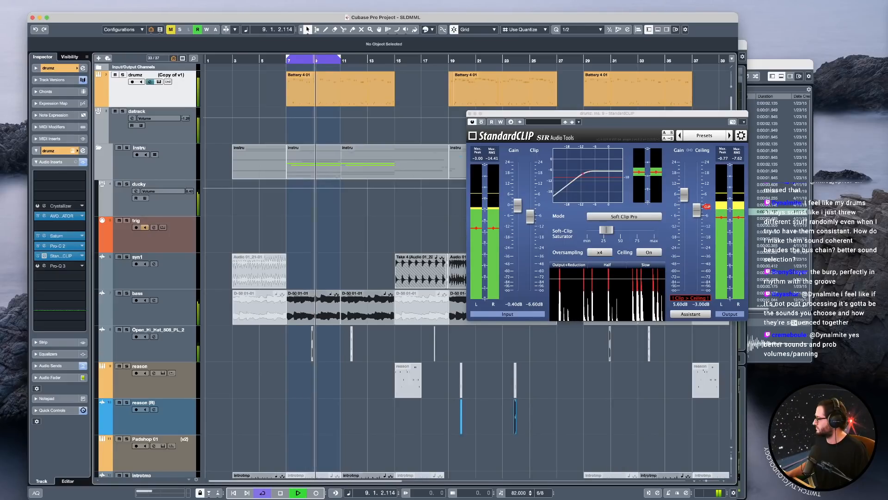
{"action": "key", "text": "space"}
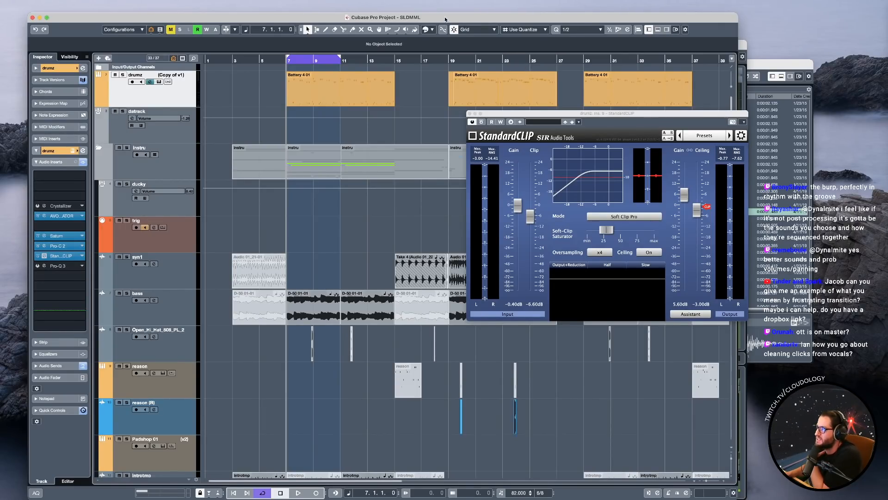
Close the StandardCLIP window, unmute the voc group track, and turn off cycle playback with a brief playback check.
{"action": "left_click", "coordinate": [470, 113]}
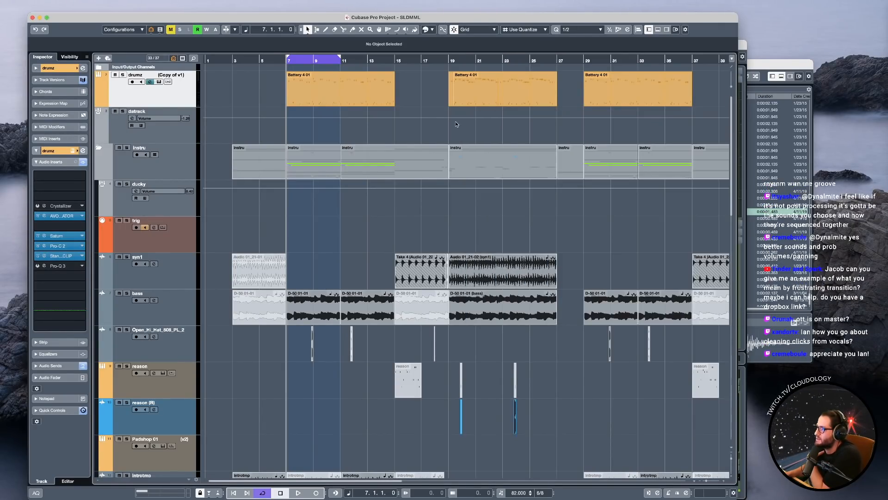
{"action": "scroll", "coordinate": [324, 394], "scroll_direction": "down", "scroll_amount": 6}
{"action": "scroll", "coordinate": [324, 394], "scroll_direction": "down", "scroll_amount": 10}
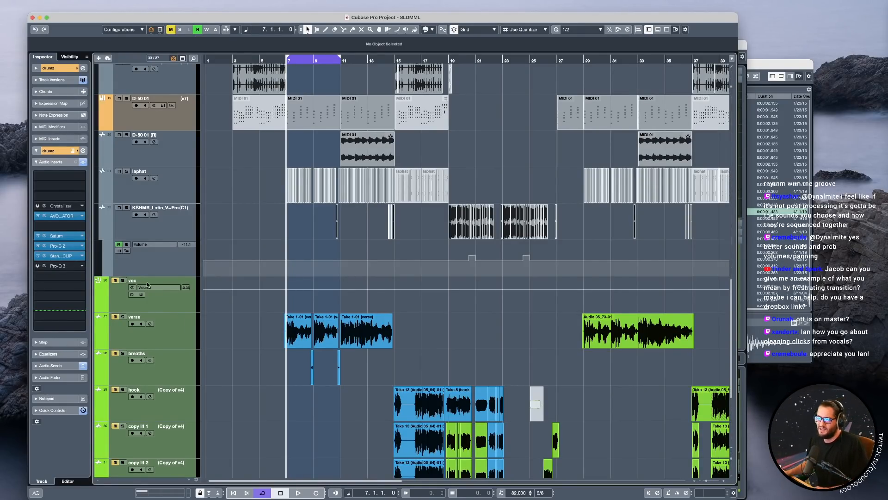
{"action": "left_click", "coordinate": [115, 280]}
{"action": "key", "text": "KP_Divide"}
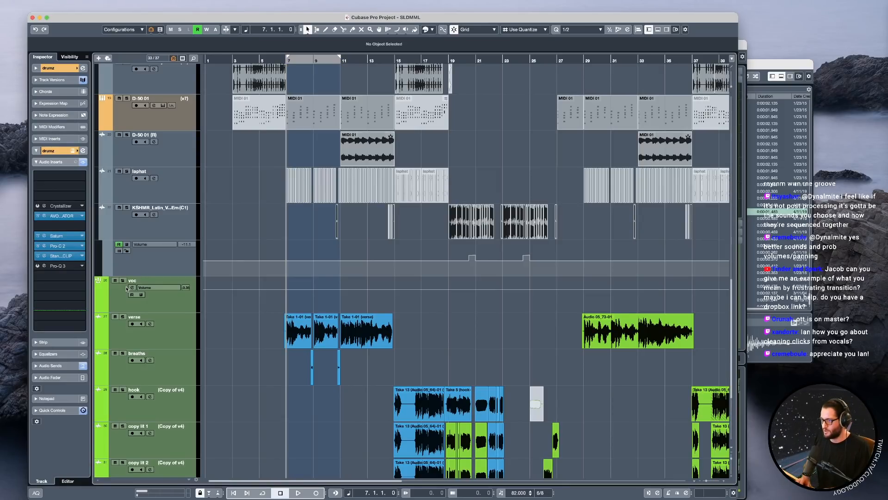
{"action": "key", "text": "space"}
{"action": "key", "text": "space"}
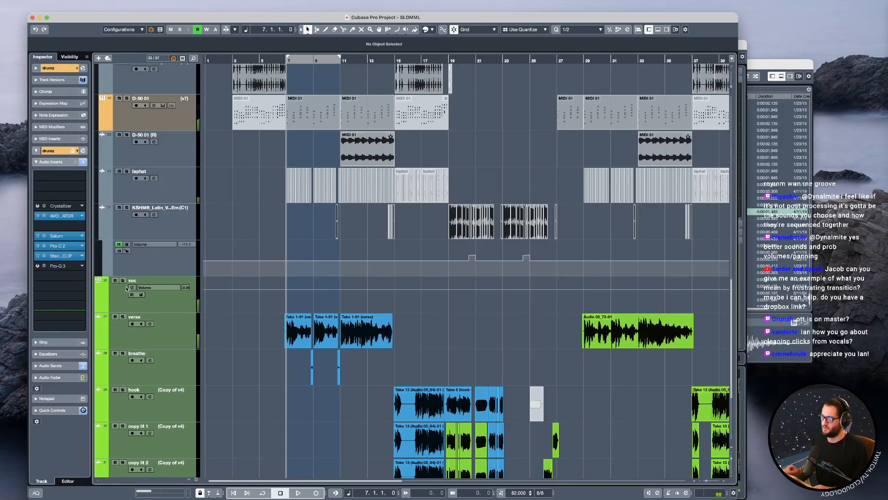
Place the playback position at the start of the first verse clip just before bar 7, and audition the vocals in the mix.
{"action": "scroll", "coordinate": [320, 385], "scroll_direction": "up", "scroll_amount": 2}
{"action": "scroll", "coordinate": [289, 355], "scroll_direction": "left", "scroll_amount": 1}
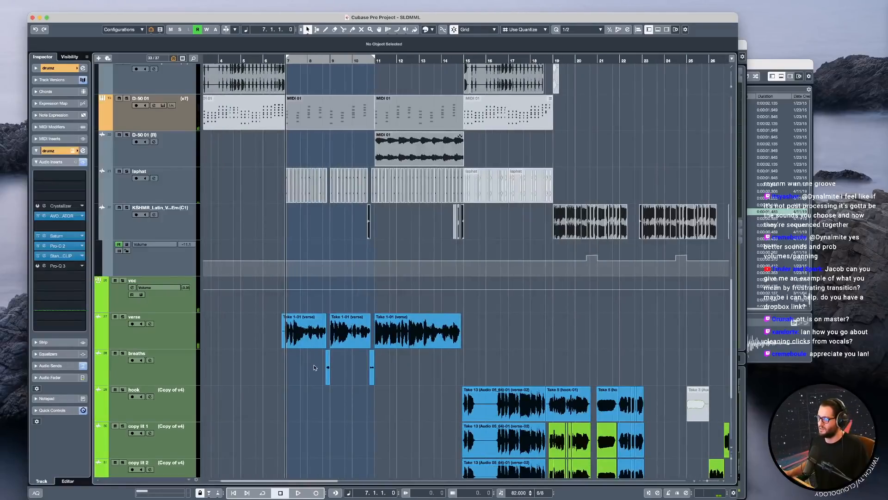
{"action": "left_click", "coordinate": [283, 305]}
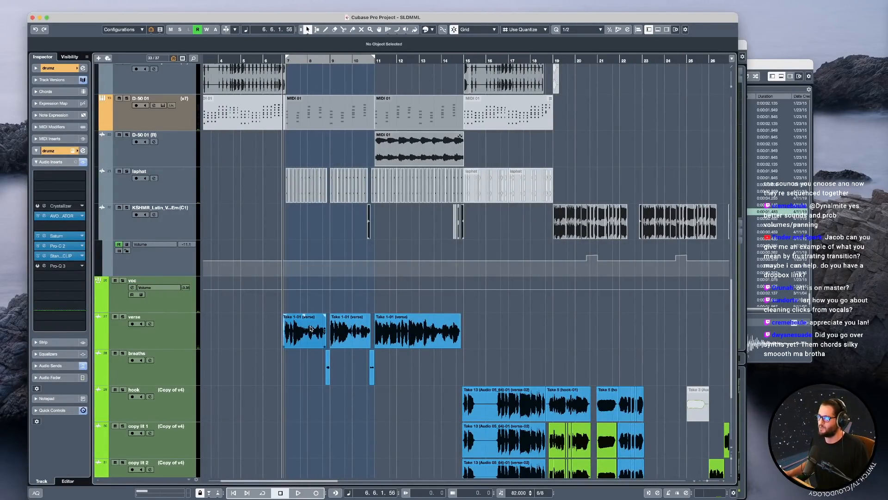
{"action": "key", "text": "space"}
{"action": "left_click", "coordinate": [339, 340]}
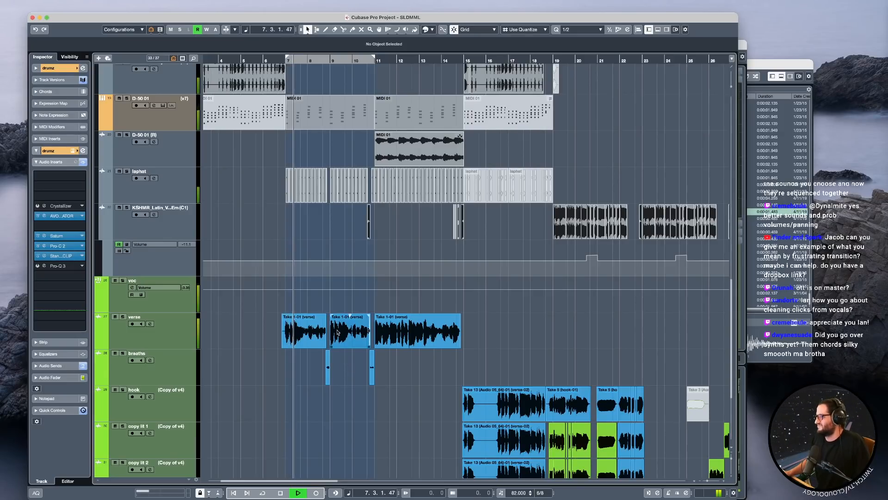
{"action": "key", "text": "space"}
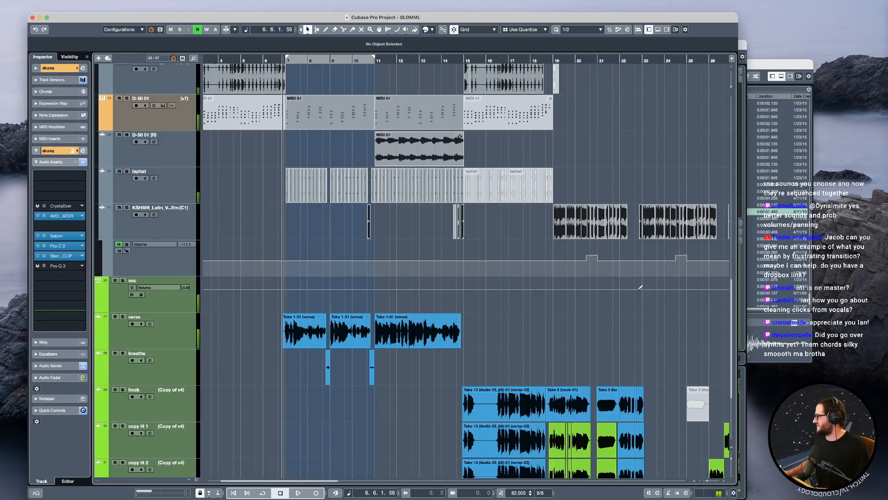
Select the D-50 01 instrument track, mute the voc group track, and briefly audition the instrumental from just before bar 7.
{"action": "scroll", "coordinate": [620, 238], "scroll_direction": "up", "scroll_amount": 5}
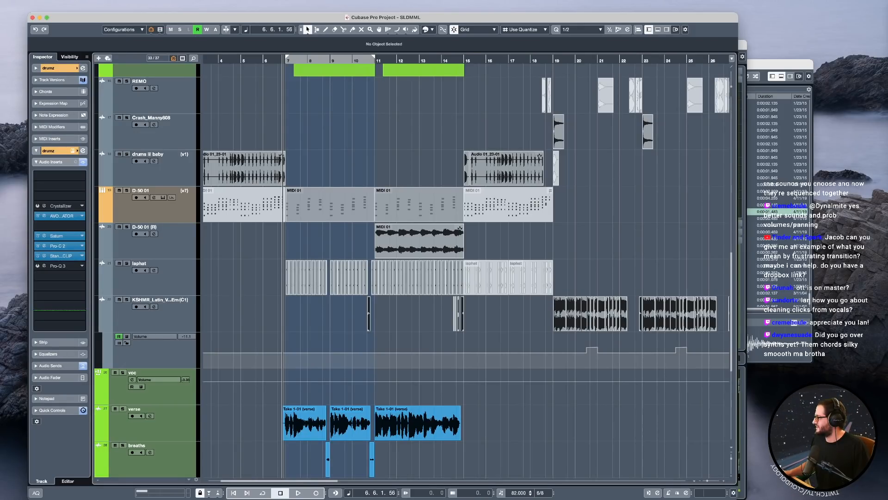
{"action": "left_click", "coordinate": [157, 211]}
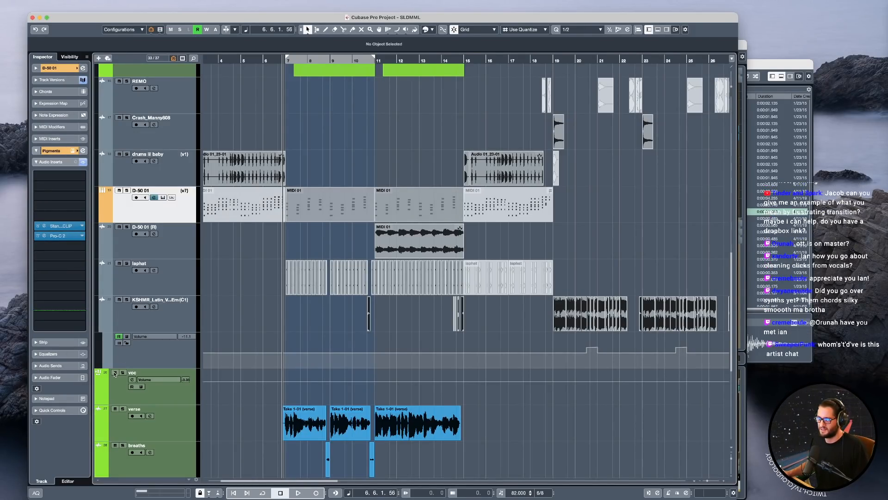
{"action": "scroll", "coordinate": [380, 305], "scroll_direction": "up", "scroll_amount": 3}
{"action": "key", "text": "space"}
{"action": "key", "text": "space"}
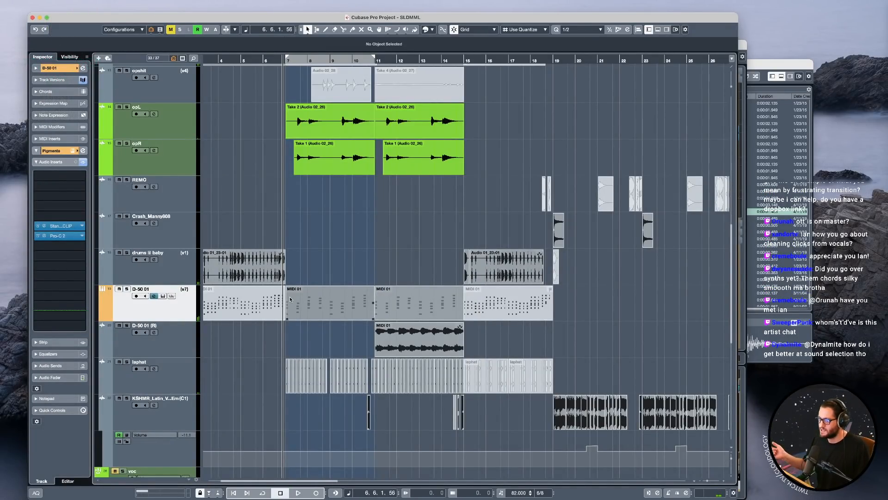
Solo D-50 01 and play it with its Pigments instrument window open and moved clear of the track list.
{"action": "key", "text": "s"}
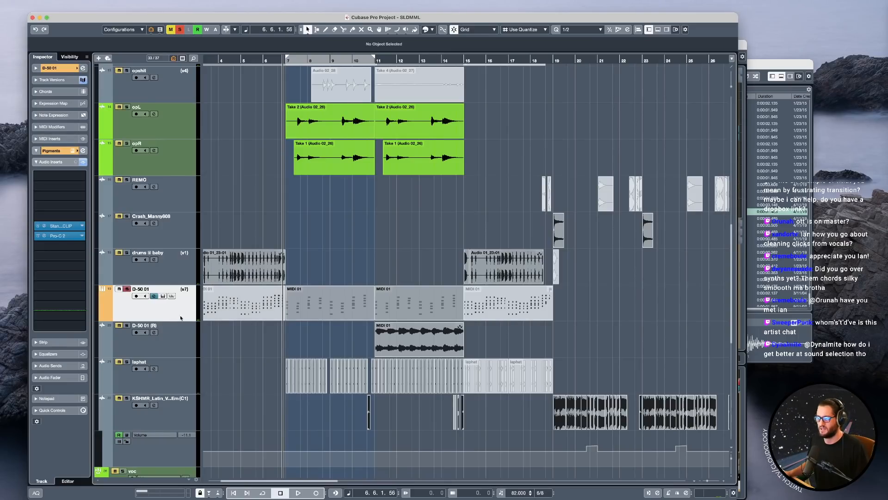
{"action": "key", "text": "space"}
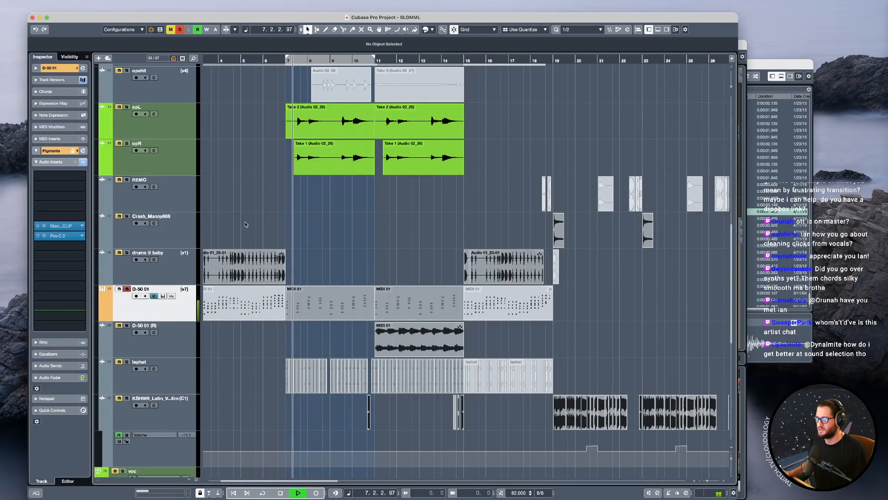
{"action": "left_click_drag", "start_coordinate": [689, 148], "coordinate": [352, 75]}
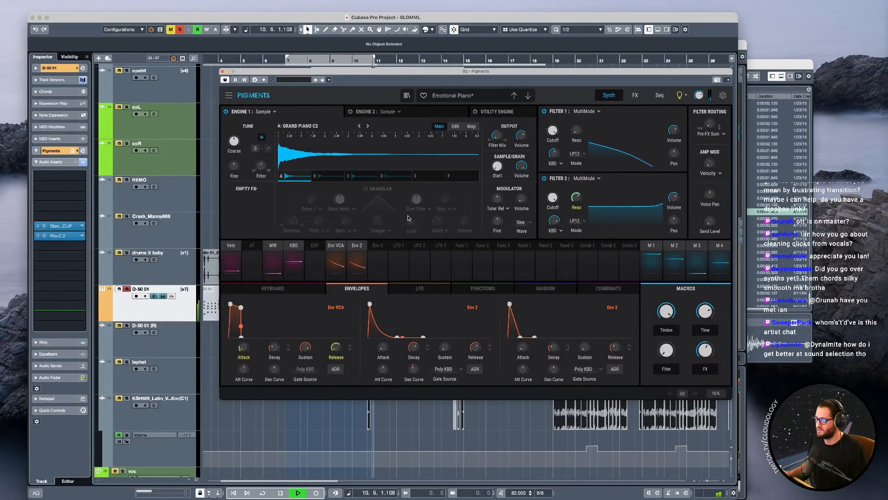
{"action": "left_click_drag", "start_coordinate": [343, 73], "coordinate": [584, 79]}
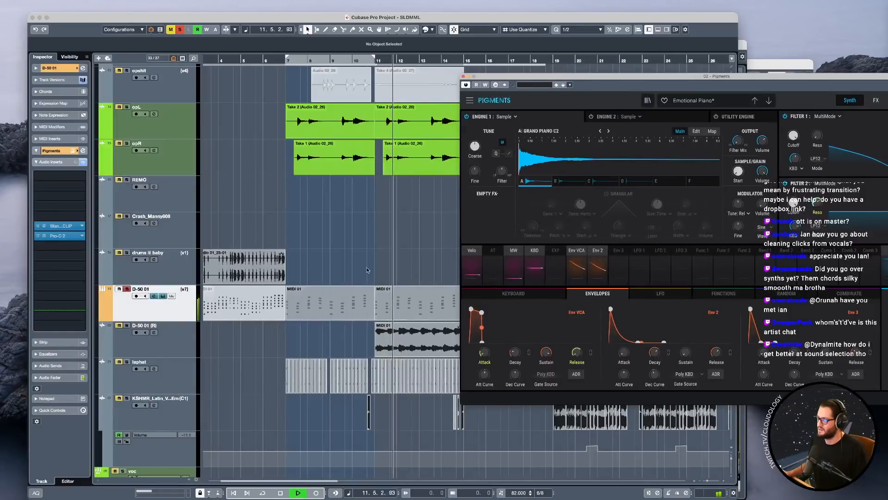
Unsolo D-50 01 to hear it with the other instruments, solo it again, and stop playback.
{"action": "key", "text": "space"}
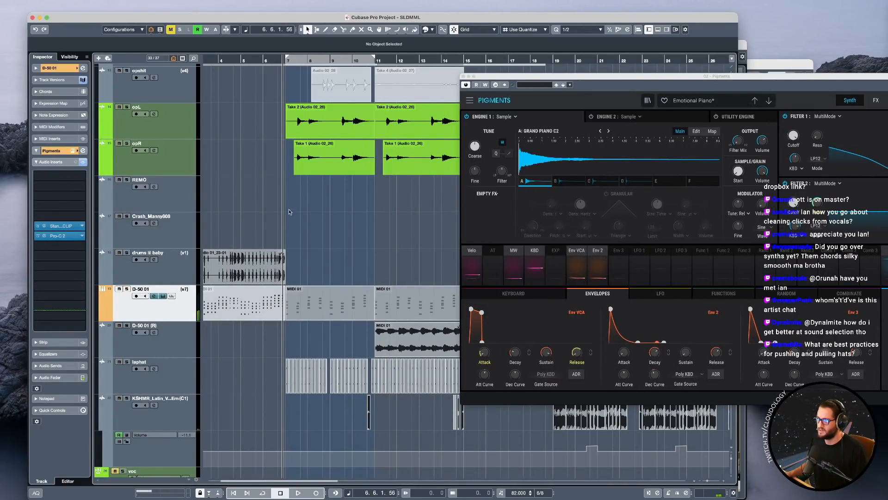
{"action": "key", "text": "space"}
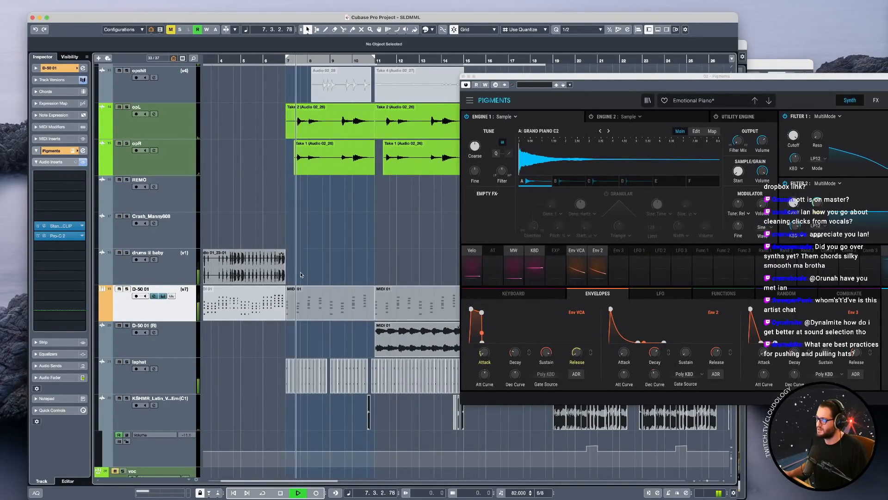
{"action": "key", "text": "s"}
{"action": "key", "text": "space"}
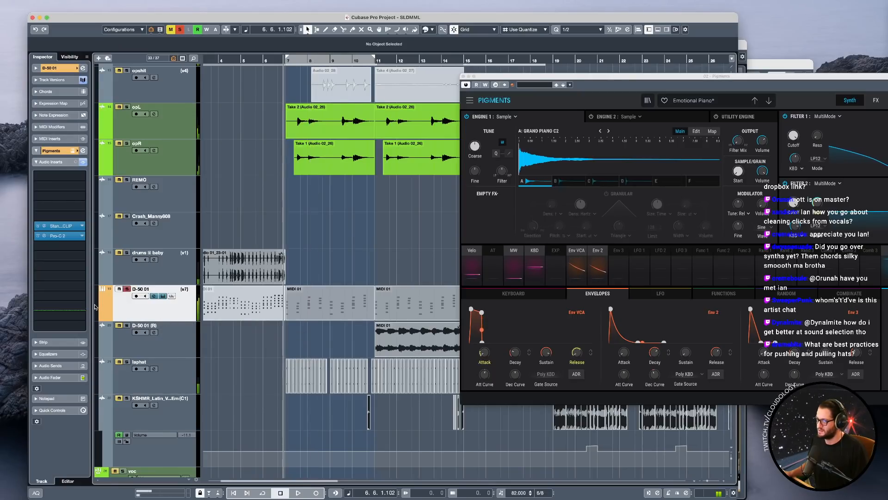
Insert Pro-Q 3 in the slot below Pro-C 2 on D-50 01, add a low cut band at about 17 Hz, and start playback.
{"action": "left_click", "coordinate": [59, 246]}
{"action": "type", "text": "q 3"}
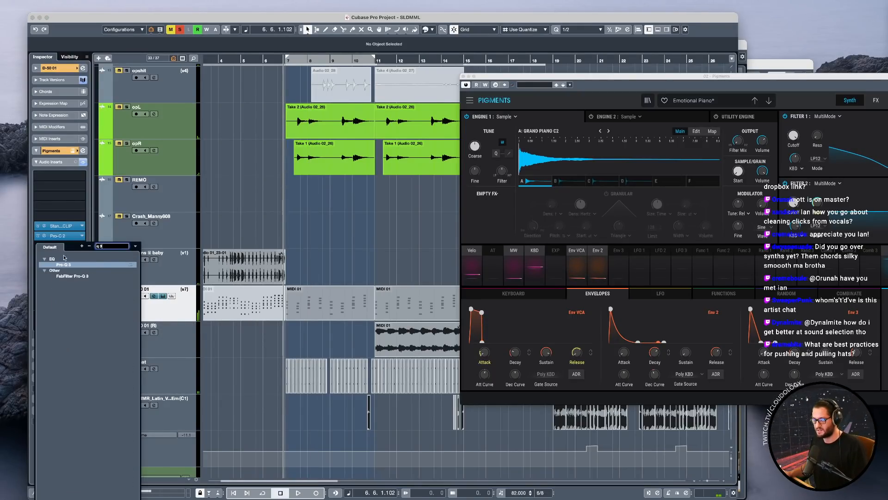
{"action": "left_click", "coordinate": [63, 264]}
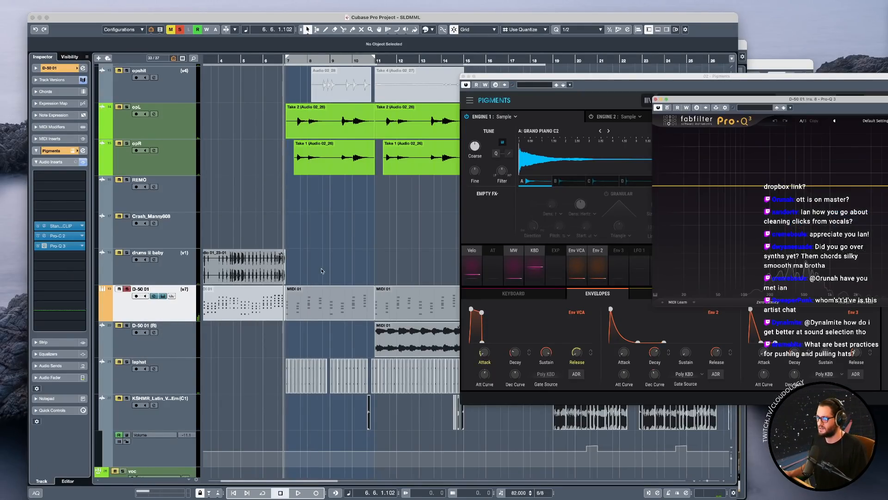
{"action": "double_click", "coordinate": [678, 186]}
{"action": "left_click_drag", "start_coordinate": [736, 99], "coordinate": [432, 93]}
{"action": "key", "text": "space"}
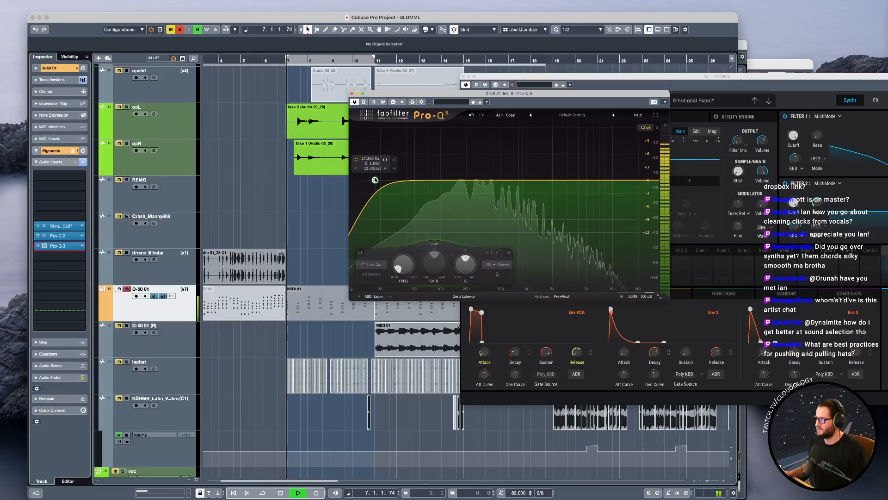
Raise the Pro-Q 3 low cut on D-50 01 to about 66 Hz, close the EQ, and stop playback to select the drumz track.
{"action": "left_click_drag", "start_coordinate": [374, 180], "coordinate": [426, 184]}
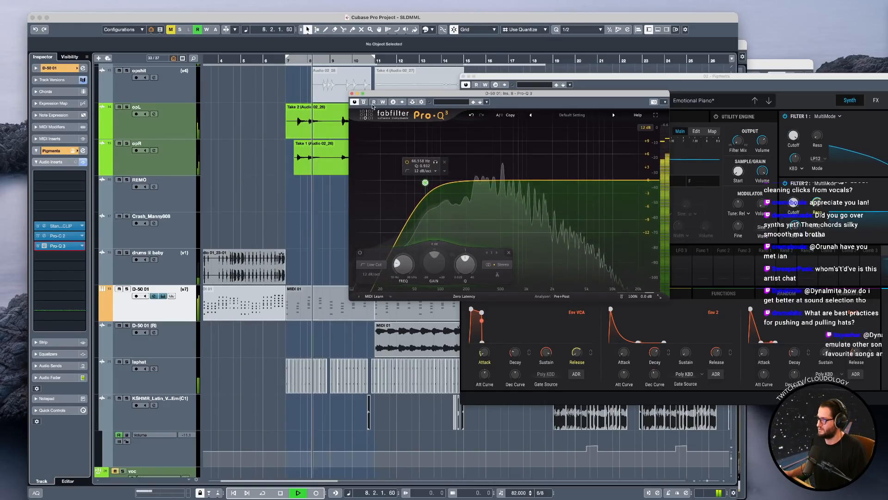
{"action": "left_click", "coordinate": [352, 94]}
{"action": "scroll", "coordinate": [354, 251], "scroll_direction": "up", "scroll_amount": 9}
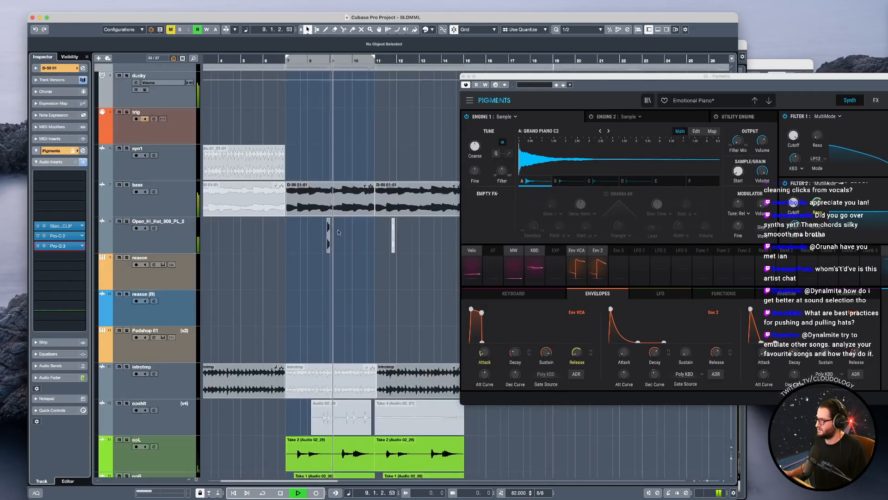
{"action": "key", "text": "space"}
{"action": "scroll", "coordinate": [316, 207], "scroll_direction": "up", "scroll_amount": 3}
{"action": "left_click", "coordinate": [177, 95]}
Activate the Pro-Q 3 insert on drumz and disable its low cut band at about 25 Hz.
{"action": "left_click", "coordinate": [44, 266]}
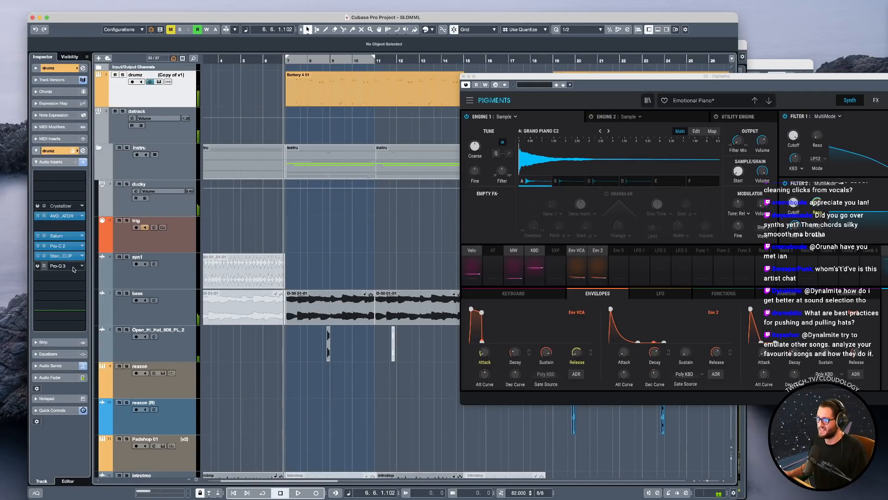
{"action": "left_click", "coordinate": [43, 267]}
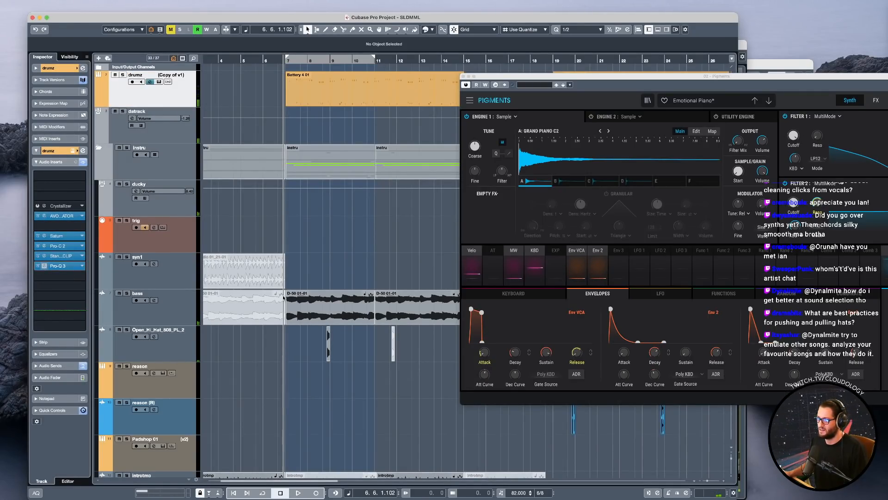
{"action": "left_click", "coordinate": [376, 241]}
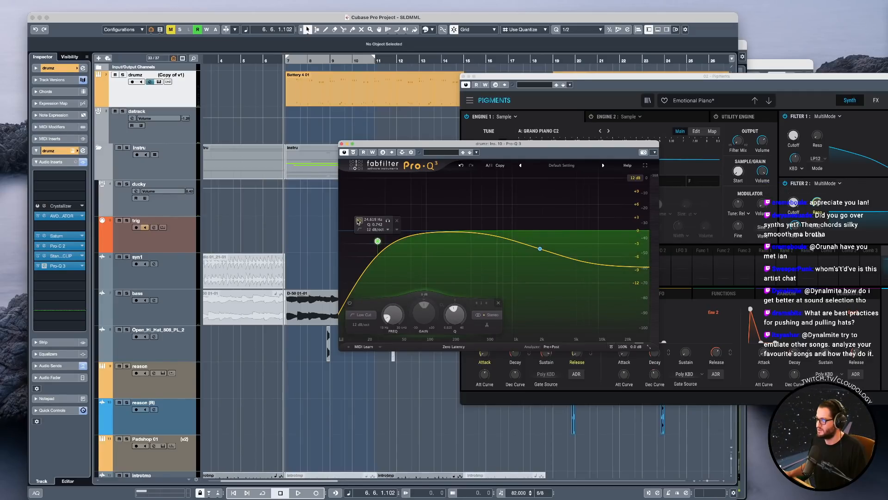
{"action": "left_click", "coordinate": [360, 220]}
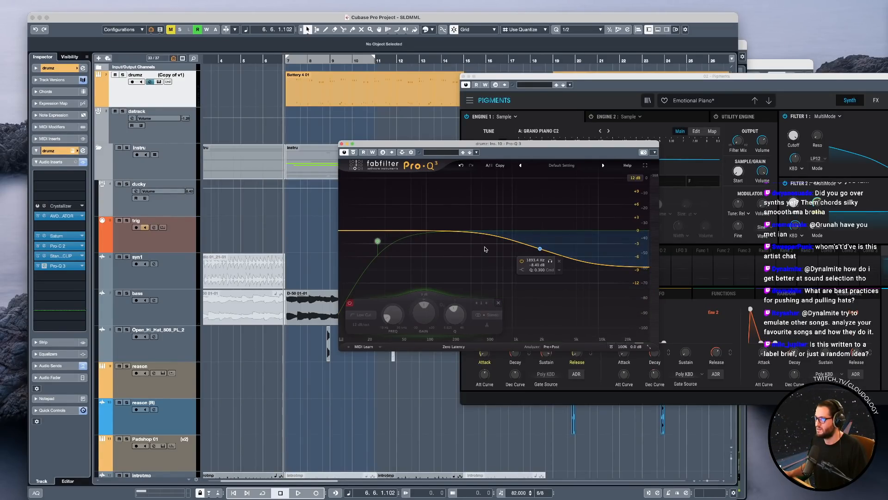
Replace the Pro-Q 3 insert on drumz with UAD Pultec-Pro Legacy and move its window over the arrangement.
{"action": "left_click", "coordinate": [83, 267]}
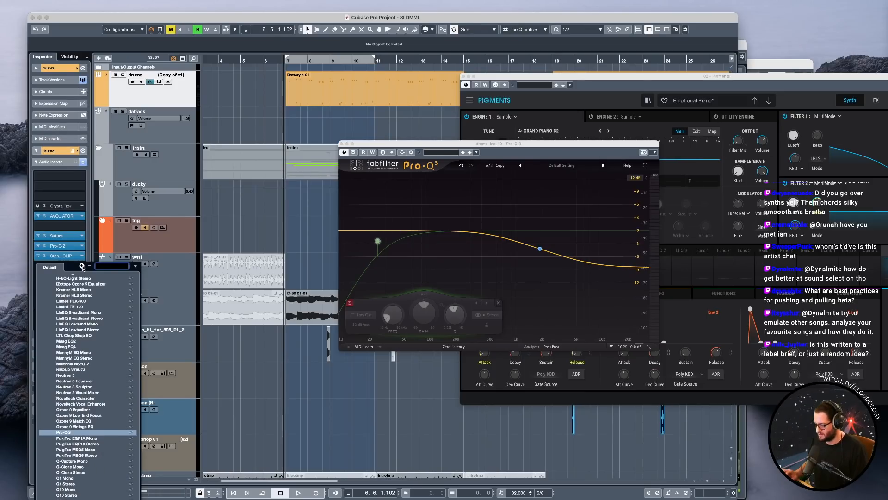
{"action": "type", "text": "pult"}
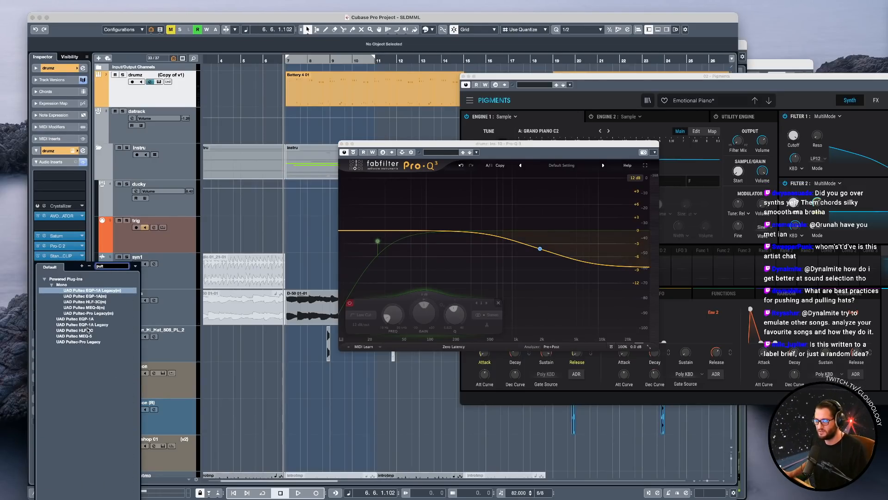
{"action": "double_click", "coordinate": [92, 341]}
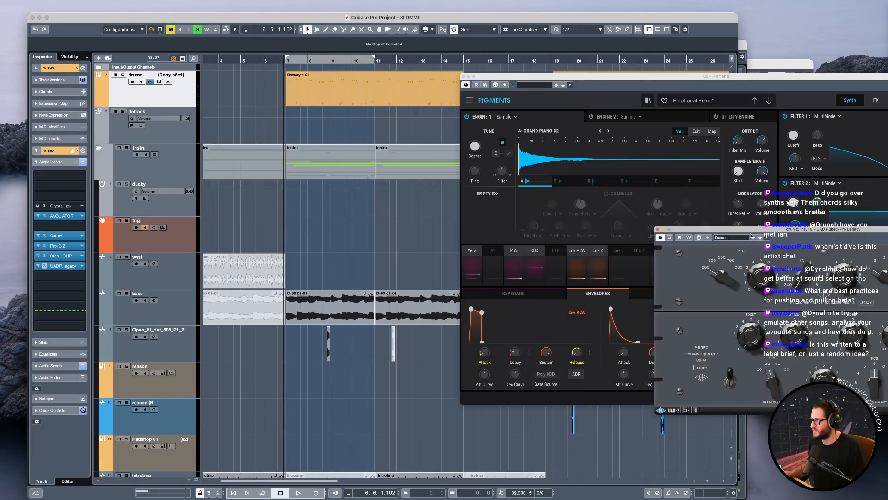
{"action": "left_click_drag", "start_coordinate": [676, 231], "coordinate": [264, 110]}
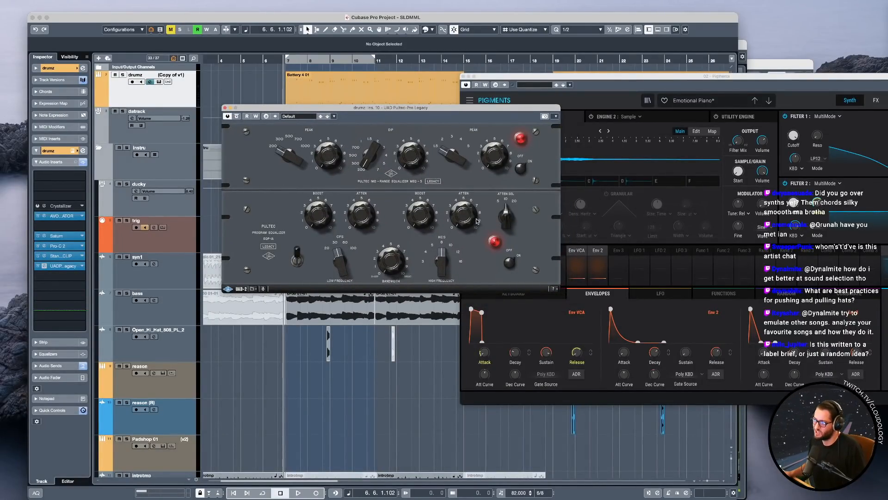
Audition the Pultec's high-frequency attenuation on drumz in the full mix, and solo the track to play it several more times.
{"action": "key", "text": "space"}
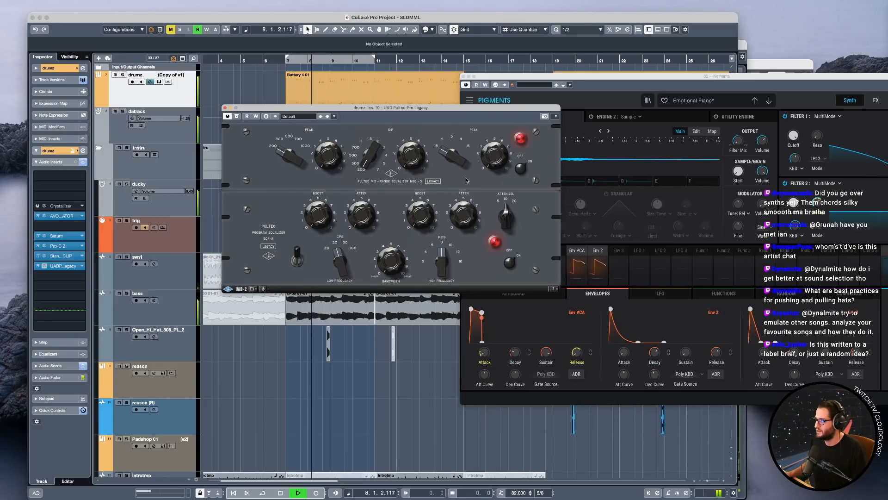
{"action": "key", "text": "space"}
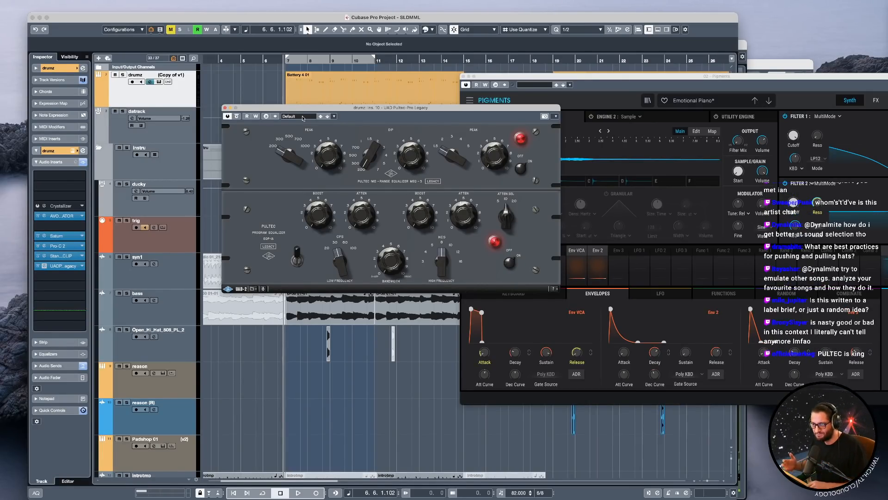
{"action": "key", "text": "s"}
{"action": "key", "text": "space"}
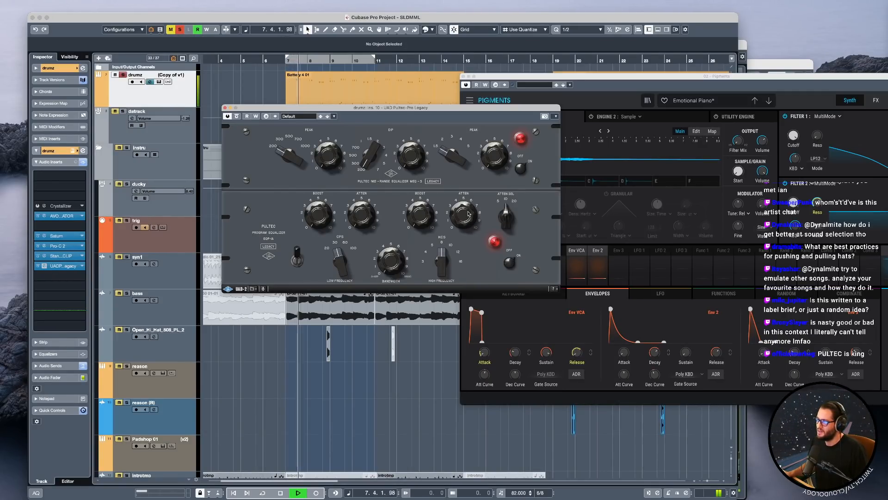
{"action": "key", "text": "space"}
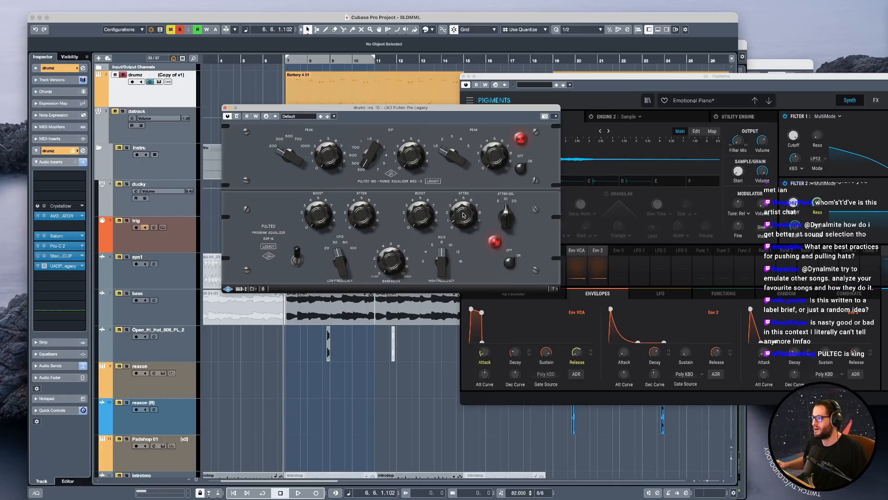
{"action": "key", "text": "space"}
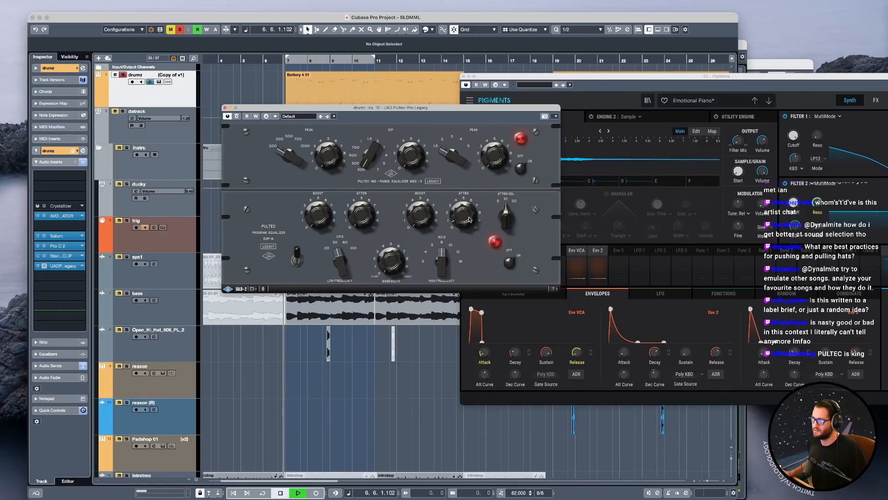
{"action": "key", "text": "space"}
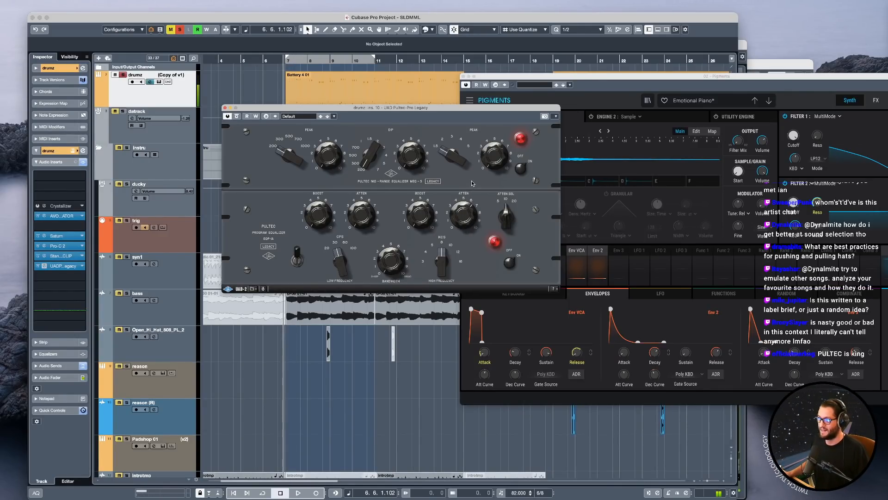
{"action": "key", "text": "space"}
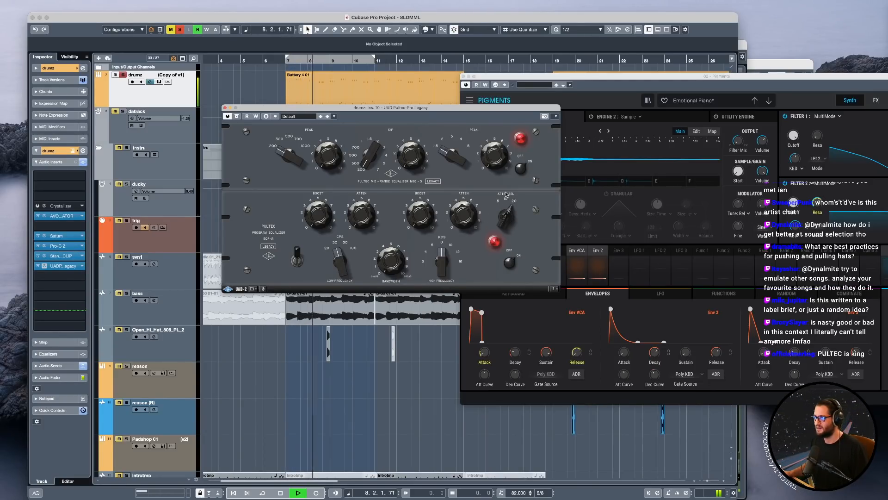
{"action": "key", "text": "space"}
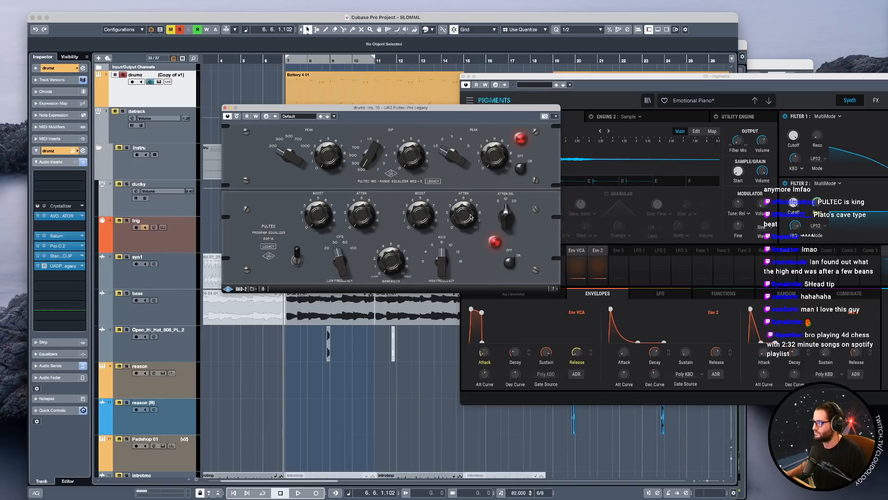
Unsolo drumz, set the Pultec's attenuation selector to 5, and audition it in the full mix with its window moved off the track.
{"action": "left_click_drag", "start_coordinate": [465, 107], "coordinate": [543, 176]}
{"action": "key", "text": "space"}
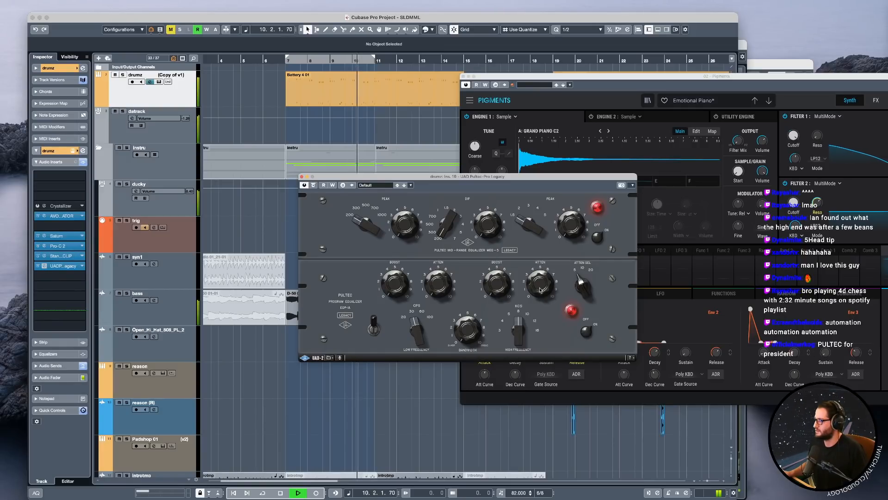
{"action": "key", "text": "space"}
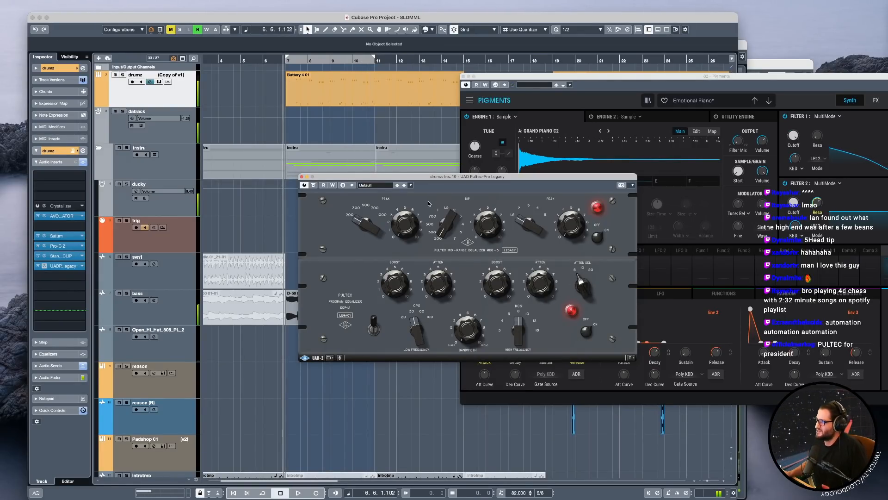
{"action": "key", "text": "space"}
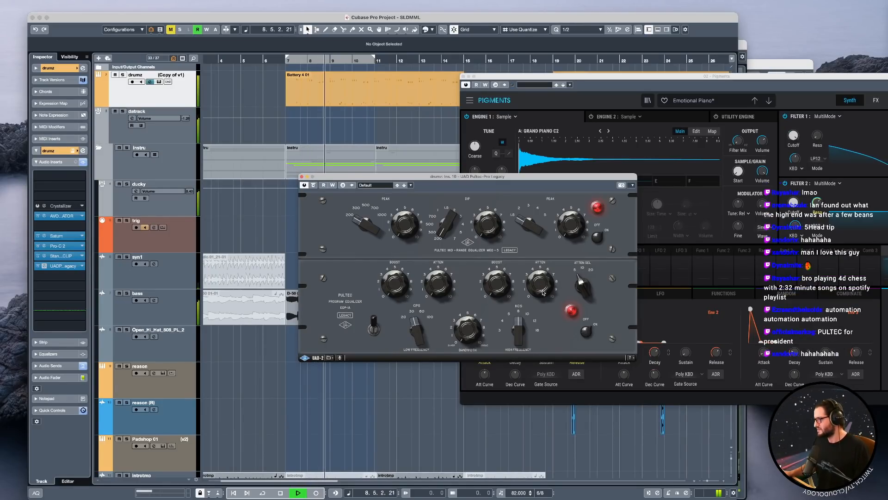
{"action": "key", "text": "space"}
Close the Pigments instrument window and the Pultec window on drumz to clear the arrangement.
{"action": "left_click_drag", "start_coordinate": [701, 75], "coordinate": [474, 68]}
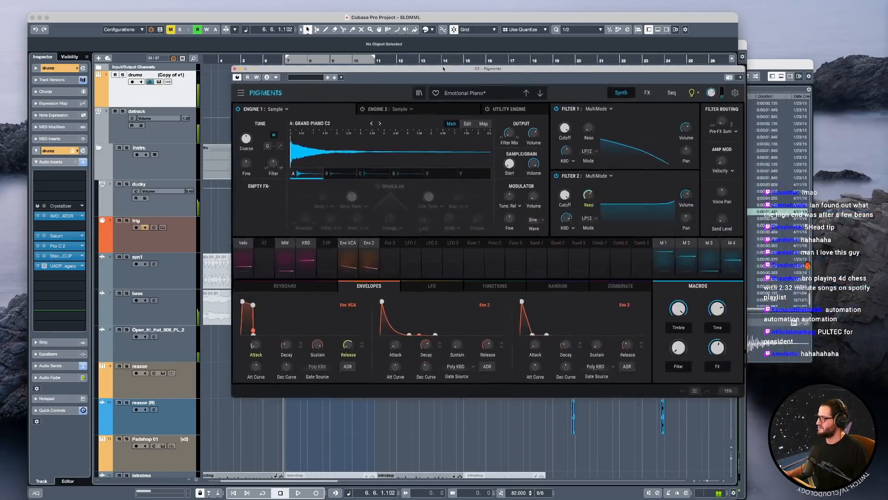
{"action": "left_click", "coordinate": [234, 69]}
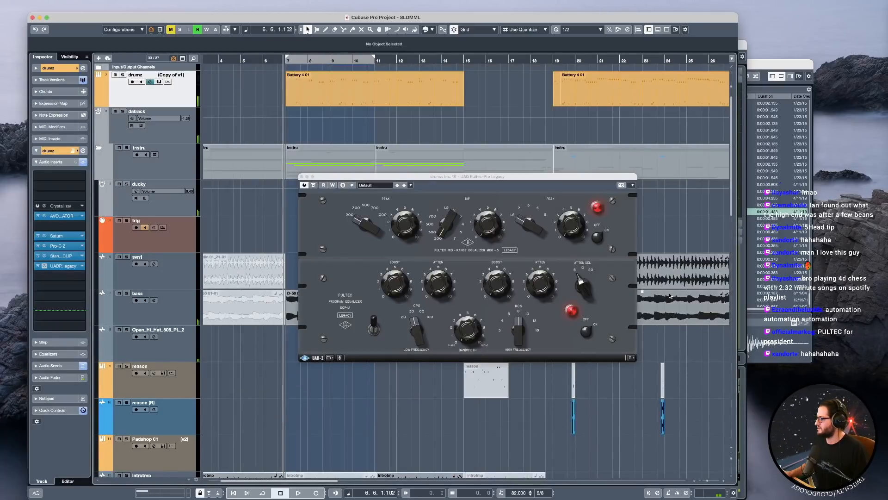
{"action": "left_click_drag", "start_coordinate": [463, 176], "coordinate": [380, 138]}
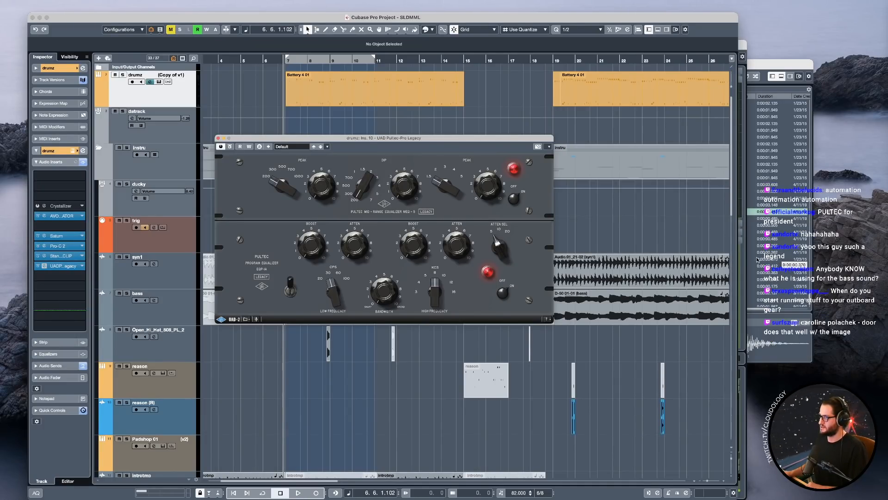
{"action": "left_click", "coordinate": [219, 139]}
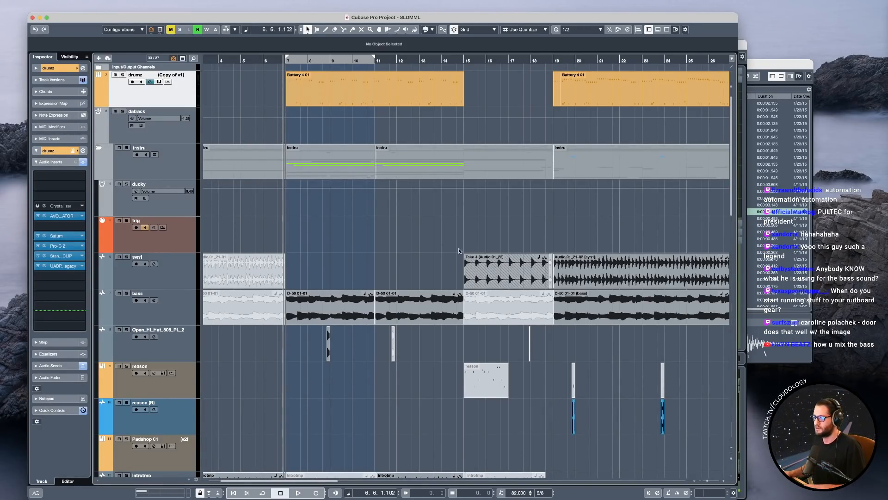
Open the MixConsole and audition the zulu insert on Stereo Out by toggling it during playback, ending with it off in the project window.
{"action": "key", "text": "F3"}
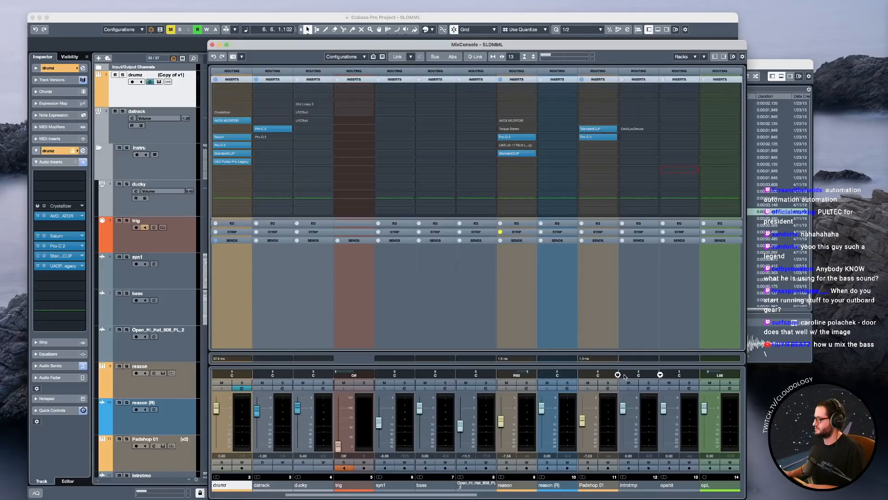
{"action": "left_click_drag", "start_coordinate": [473, 496], "coordinate": [738, 497]}
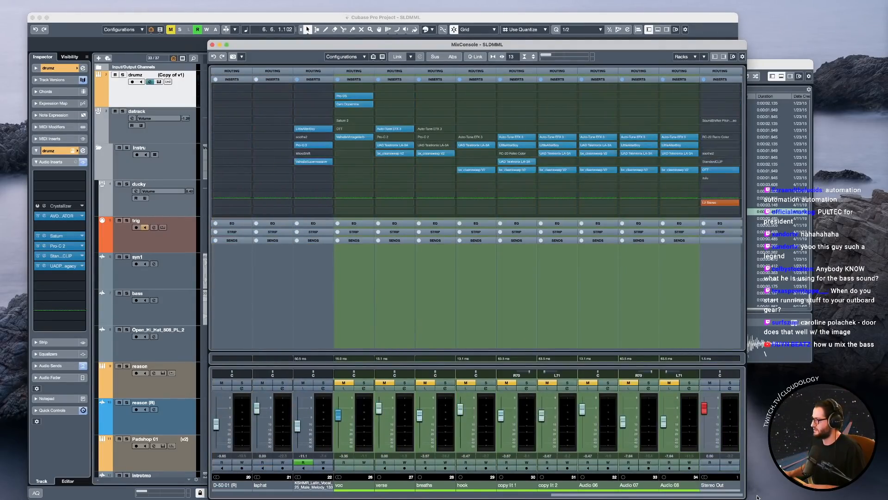
{"action": "key", "text": "space"}
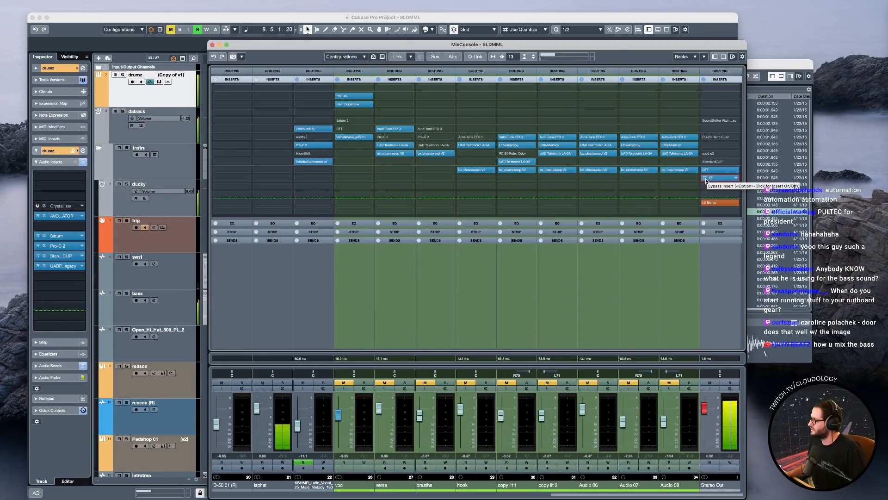
{"action": "left_click", "coordinate": [705, 178]}
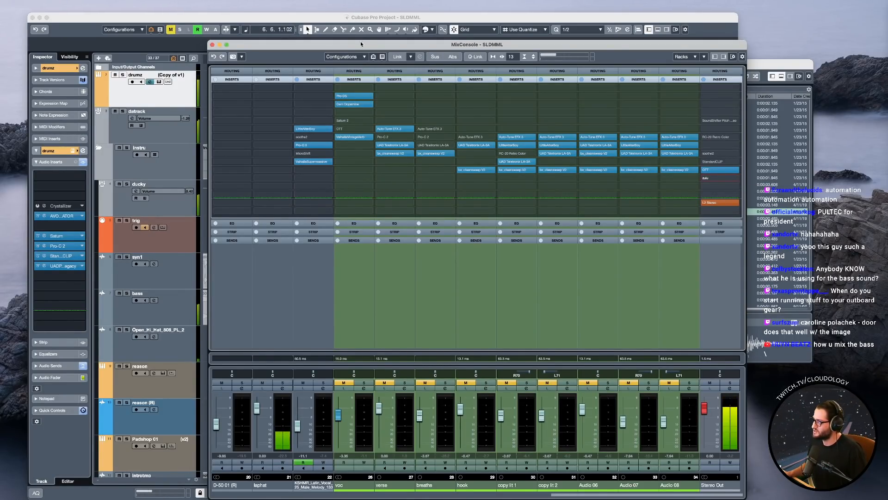
{"action": "left_click", "coordinate": [366, 22]}
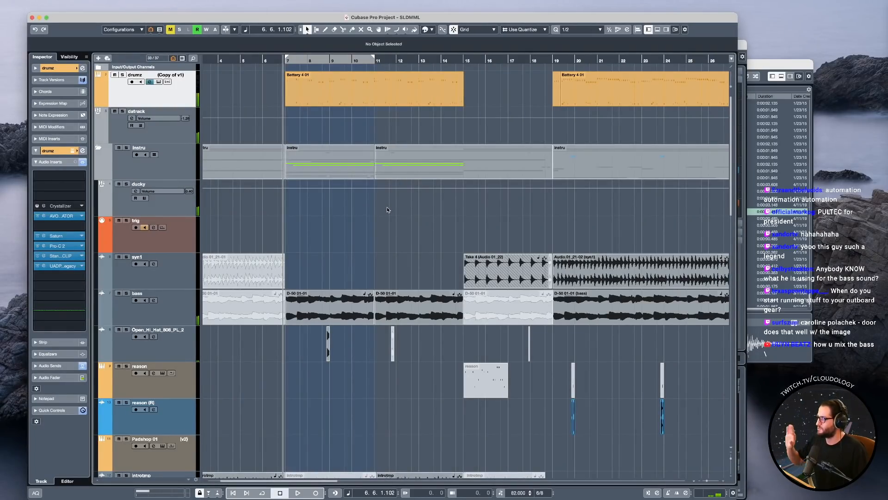
{"action": "scroll", "coordinate": [354, 214], "scroll_direction": "left", "scroll_amount": 1}
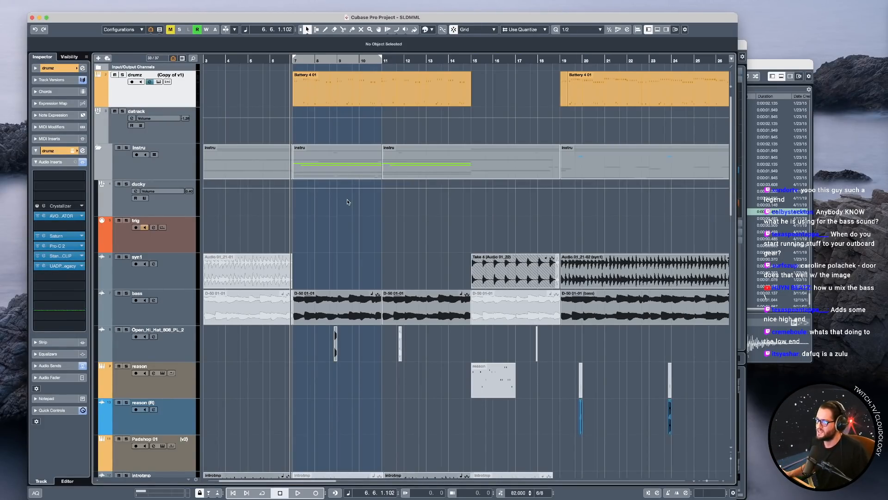
{"action": "key", "text": "g"}
{"action": "key", "text": "g"}
{"action": "key", "text": "g"}
{"action": "key", "text": "h"}
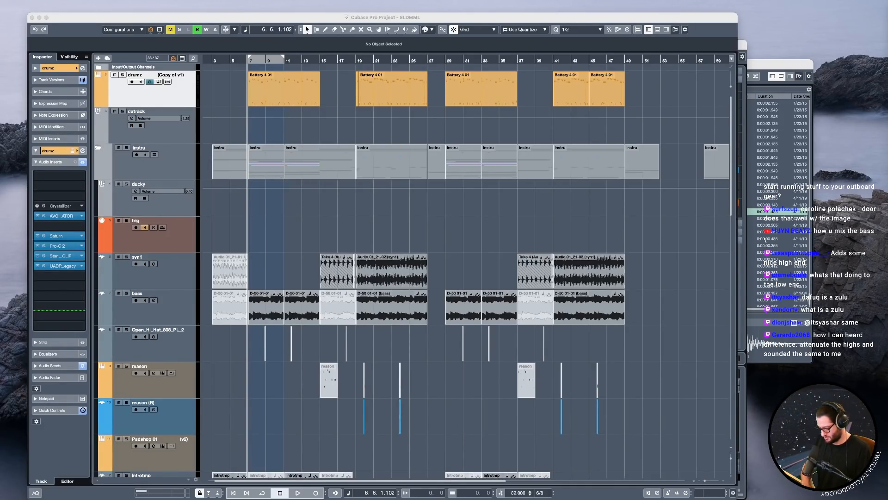
Look up handsome audio zulu in Safari and open the Handsome Audio website in an enlarged window.
{"action": "left_click_drag", "start_coordinate": [9, 495], "coordinate": [621, 167]}
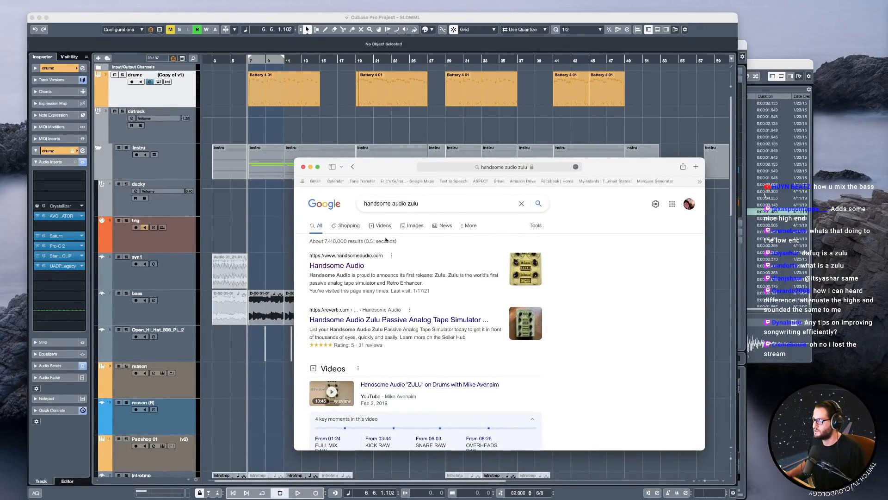
{"action": "left_click", "coordinate": [364, 266]}
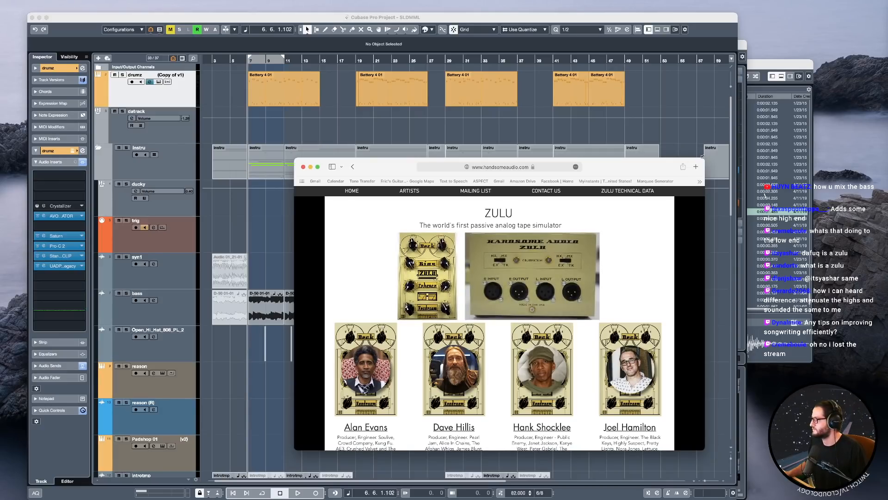
{"action": "left_click_drag", "start_coordinate": [703, 156], "coordinate": [723, 77]}
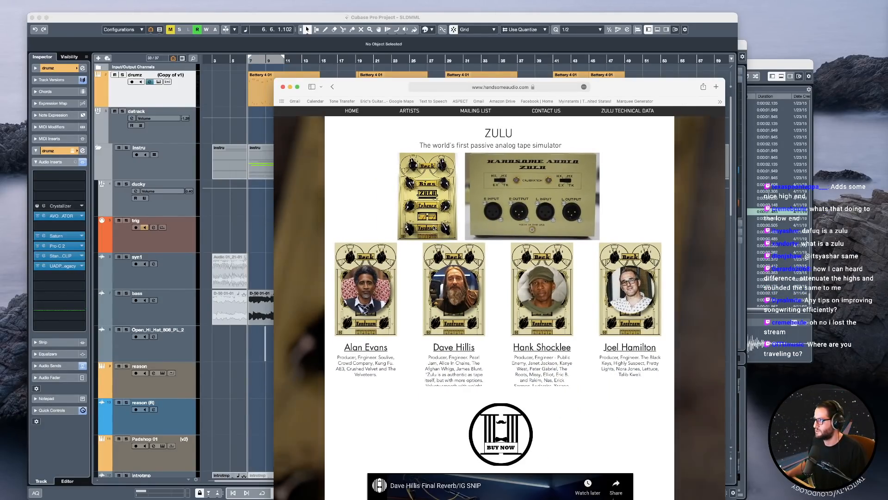
Open the Zulu front-panel image on its own, view it alongside the product page, and close the image and the Handsome Audio website.
{"action": "right_click", "coordinate": [425, 205]}
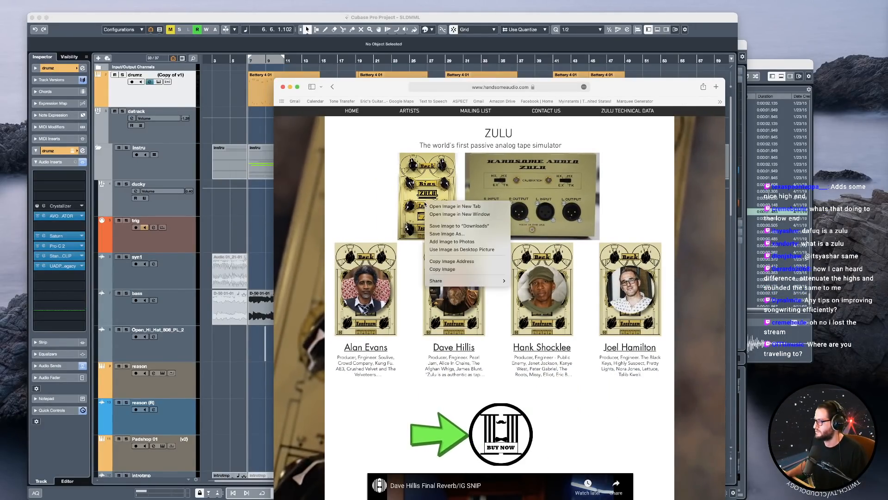
{"action": "left_click", "coordinate": [437, 214]}
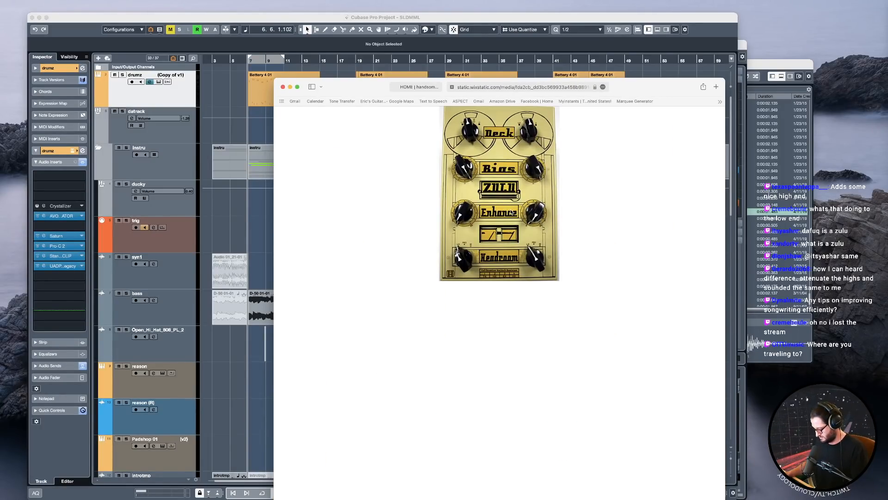
{"action": "left_click", "coordinate": [419, 87]}
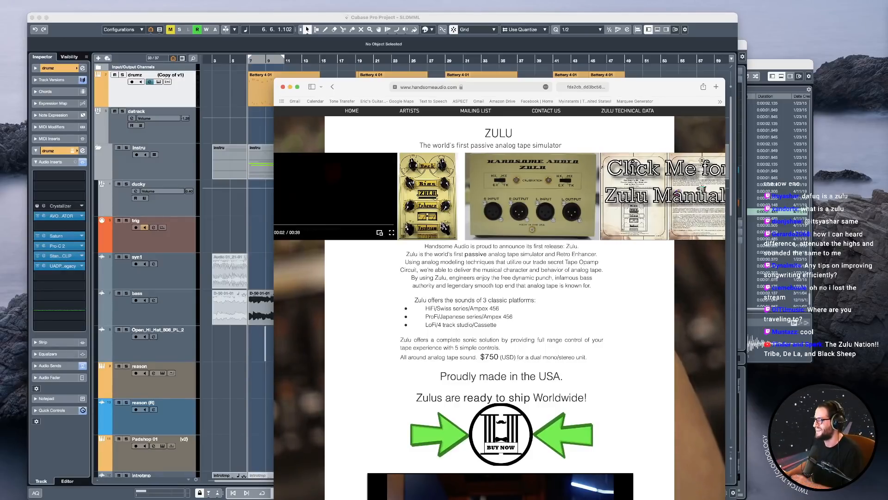
{"action": "left_click", "coordinate": [577, 88]}
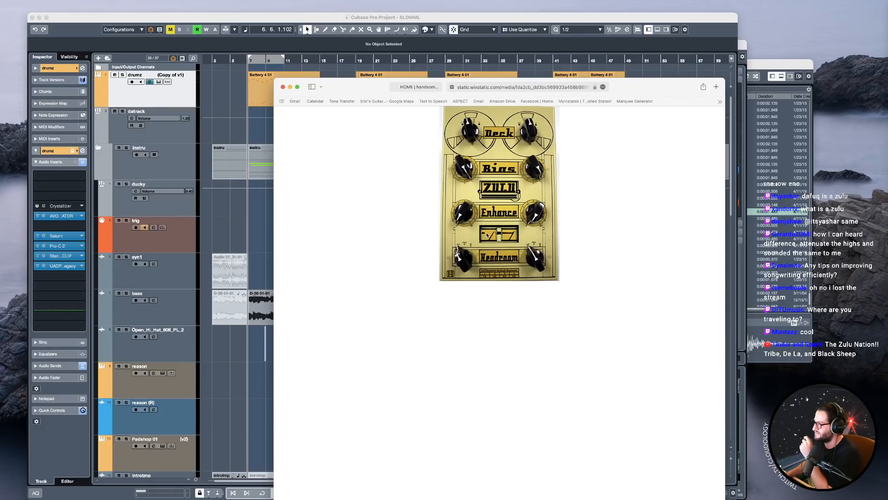
{"action": "left_click", "coordinate": [452, 87]}
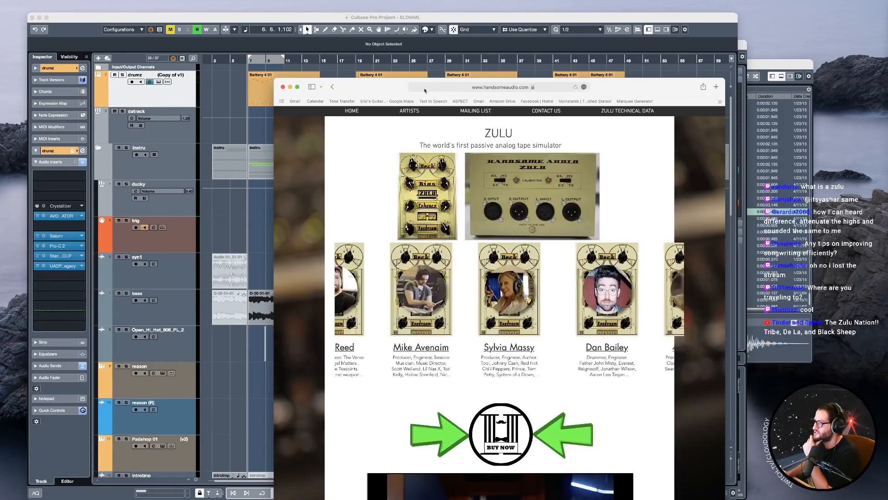
{"action": "left_click", "coordinate": [283, 87]}
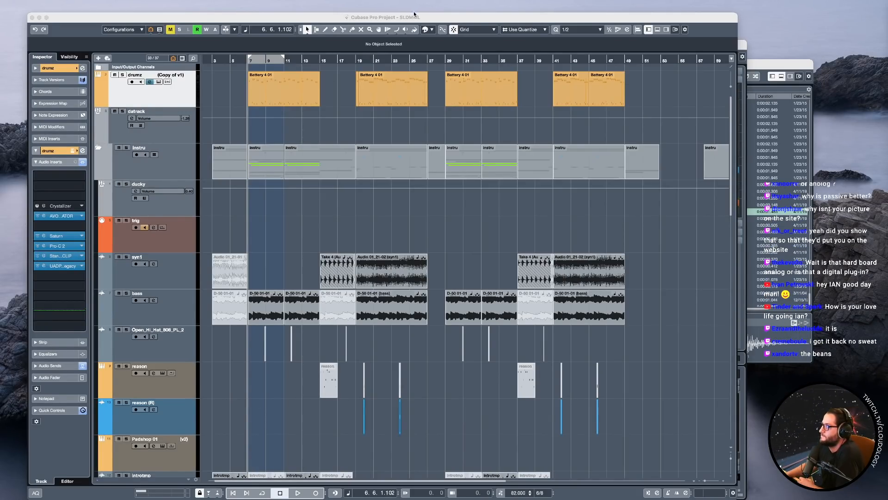
Return to the SLDMML project in Cubase and reposition its window slightly on the desktop.
{"action": "left_click_drag", "start_coordinate": [414, 14], "coordinate": [431, 30]}
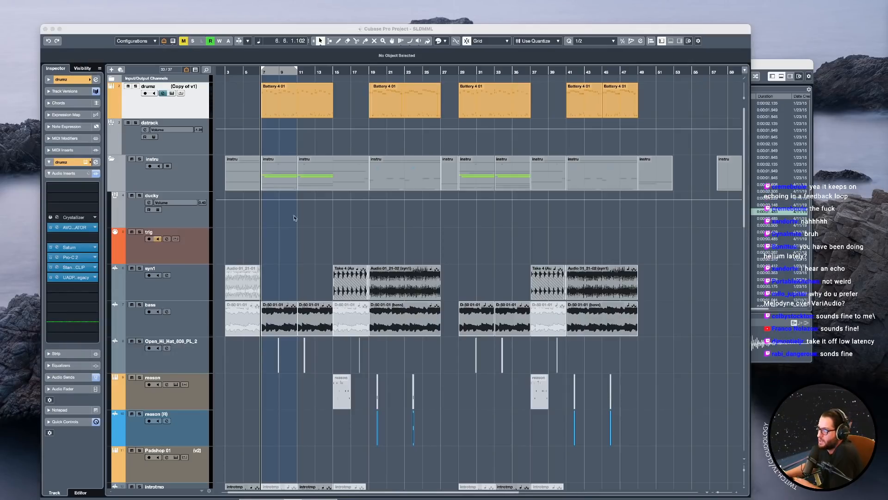
{"action": "left_click", "coordinate": [523, 28]}
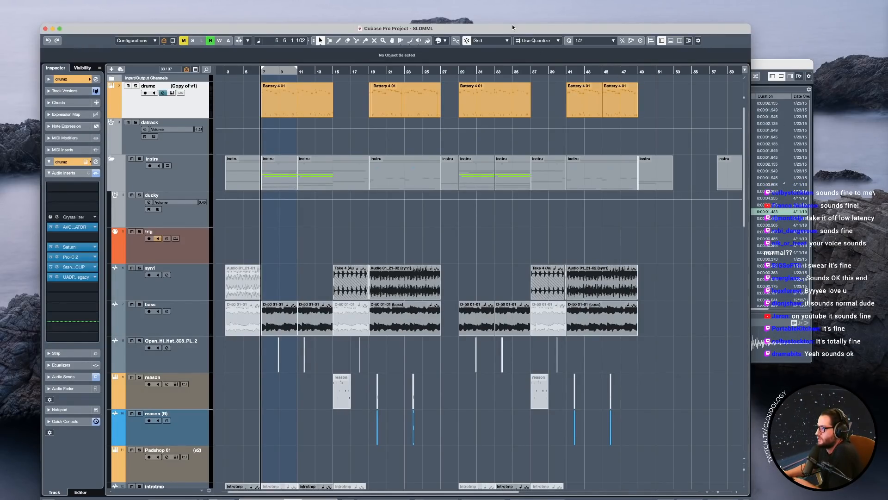
{"action": "left_click_drag", "start_coordinate": [512, 27], "coordinate": [514, 20]}
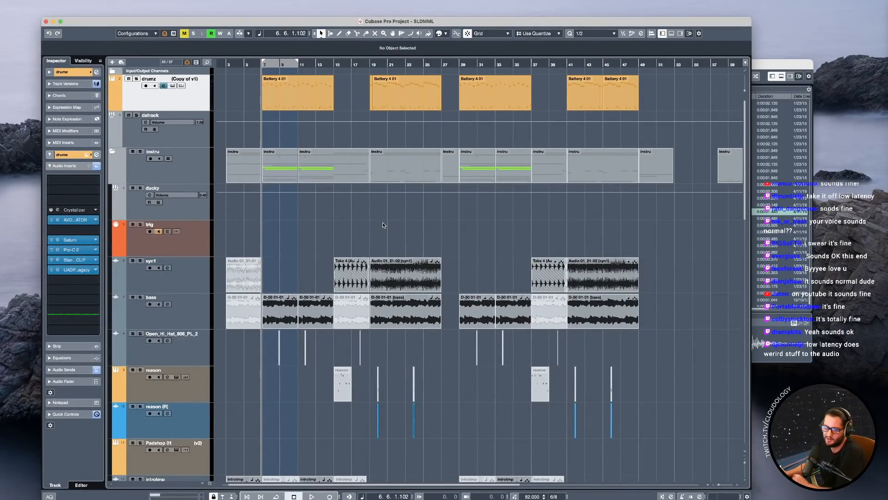